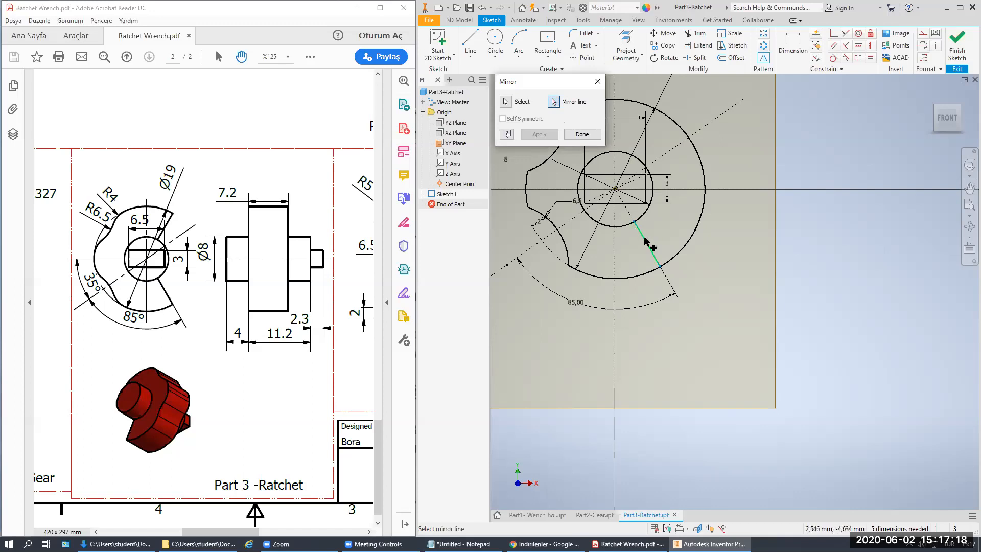
Step: Mirror the lower radial line about the horizontal axis of the ratchet sketch
{"action": "left_click", "coordinate": [663, 190]}
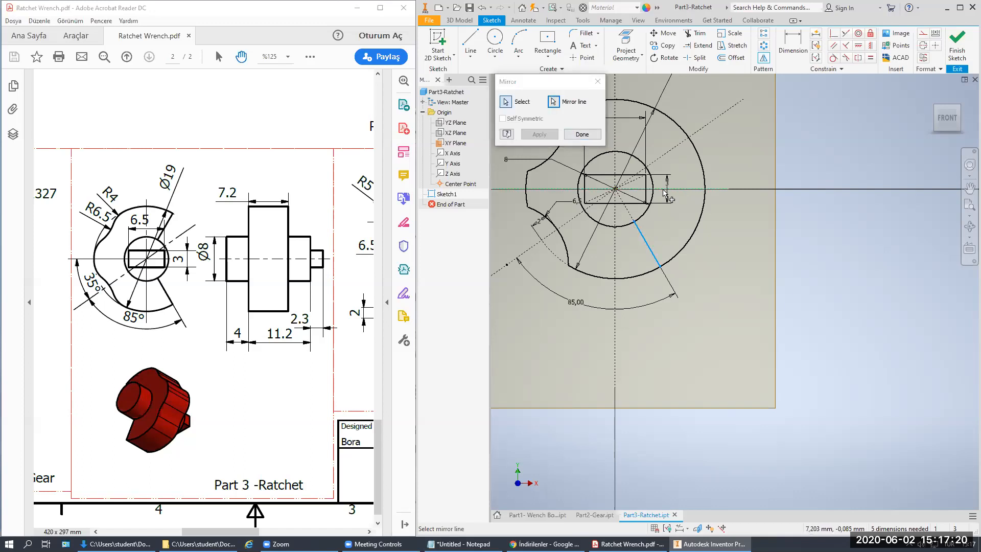
{"action": "left_click", "coordinate": [539, 134]}
{"action": "left_click", "coordinate": [582, 133]}
{"action": "scroll", "coordinate": [596, 150], "scroll_direction": "up", "scroll_amount": 3}
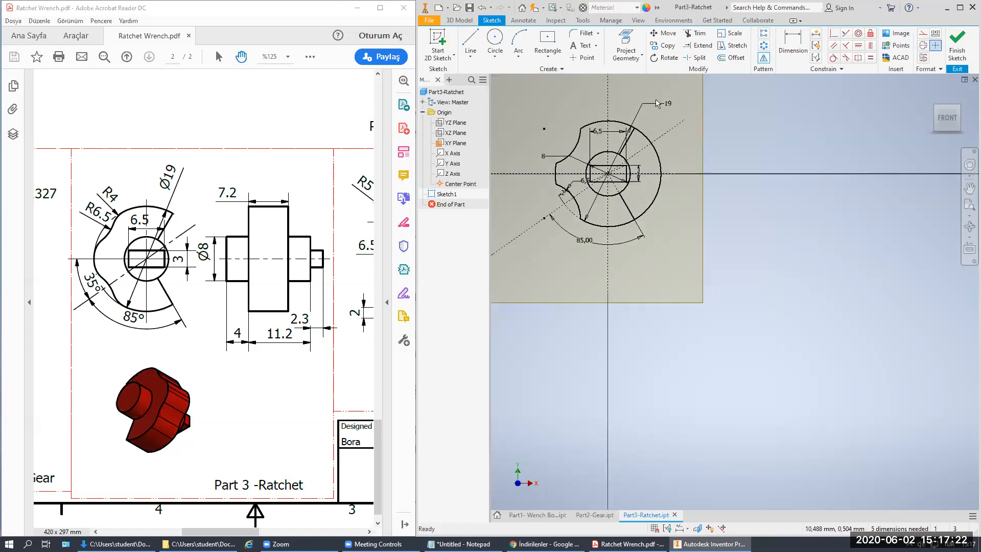
Step: Split and remove the section of the 19 mm outer circle between the two mirrored radial lines
{"action": "left_click", "coordinate": [696, 57]}
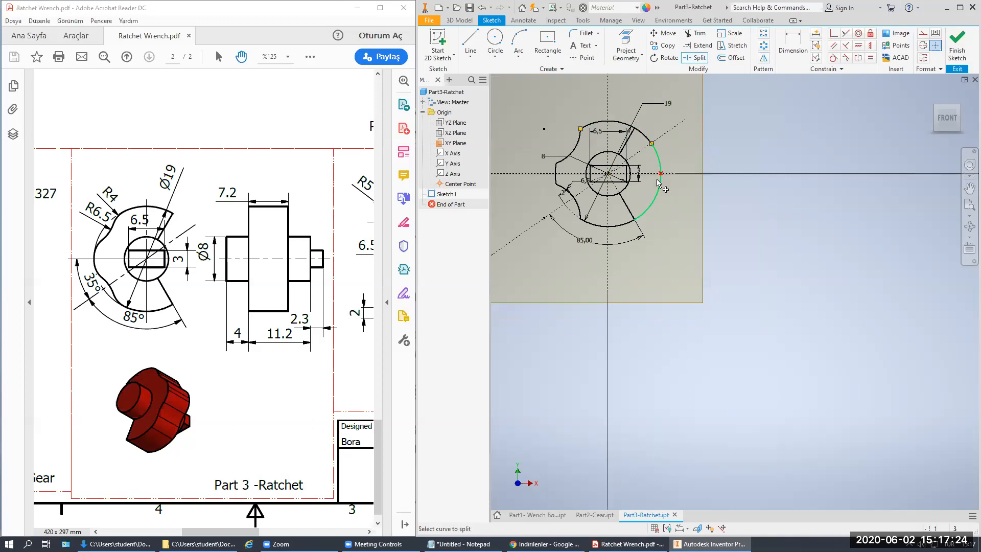
{"action": "left_click", "coordinate": [646, 205]}
{"action": "left_click", "coordinate": [647, 146]}
{"action": "key", "text": "Escape"}
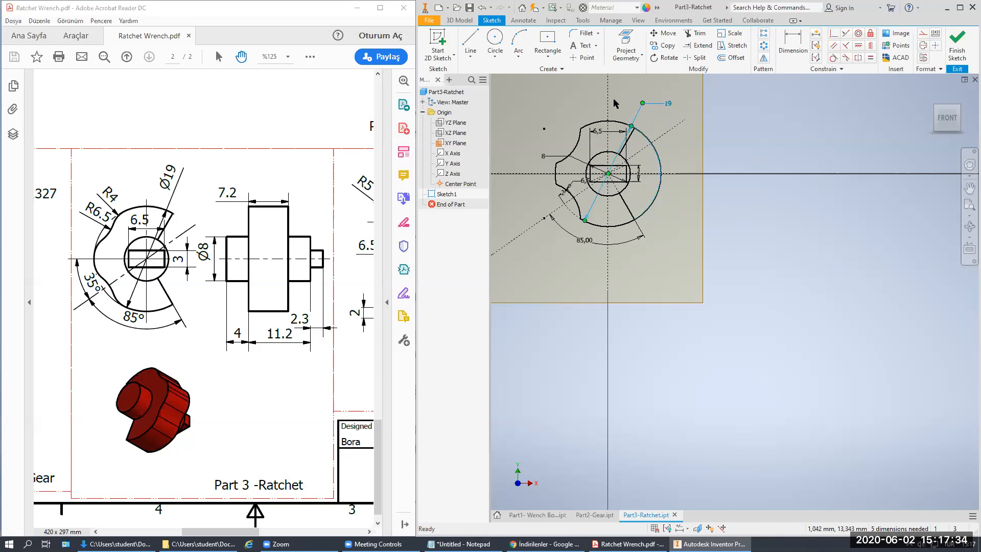
{"action": "scroll", "coordinate": [645, 106], "scroll_direction": "up", "scroll_amount": 2}
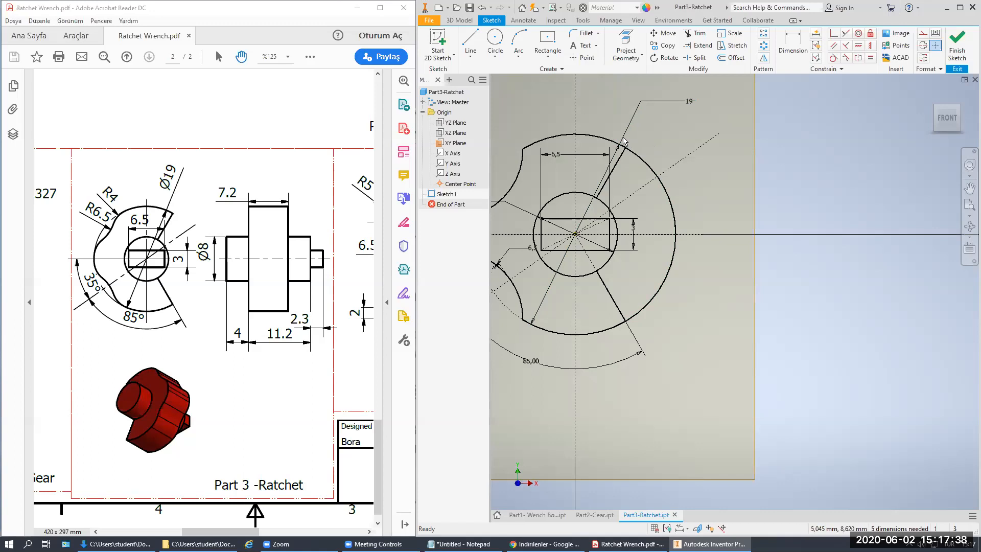
{"action": "left_click_drag", "start_coordinate": [616, 130], "coordinate": [735, 342]}
{"action": "right_click", "coordinate": [672, 216]}
{"action": "left_click", "coordinate": [733, 208]}
{"action": "scroll", "coordinate": [723, 194], "scroll_direction": "up", "scroll_amount": 2}
{"action": "middle_click_drag", "start_coordinate": [744, 213], "coordinate": [754, 199]}
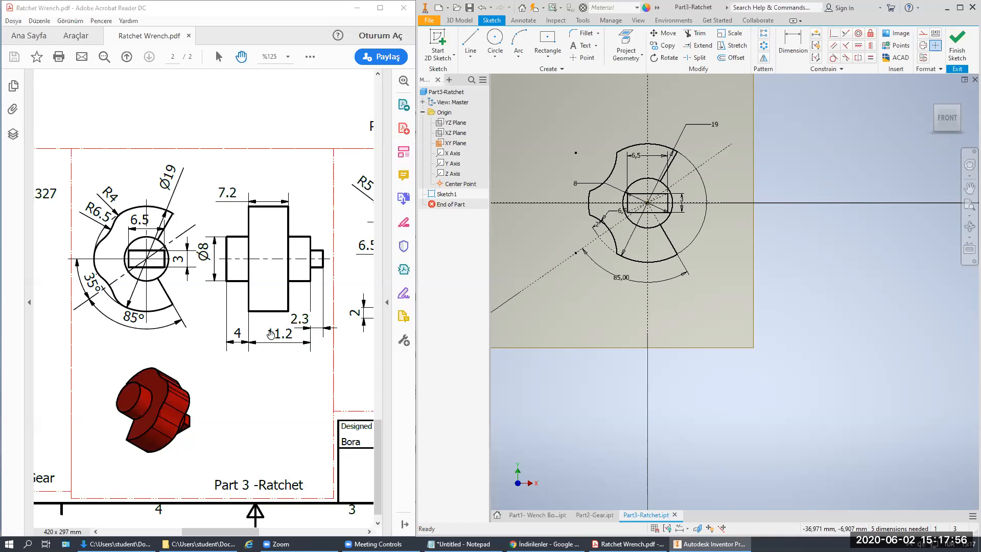
Step: Switch to an isometric view and finish the ratchet profile sketch
{"action": "left_click", "coordinate": [958, 111]}
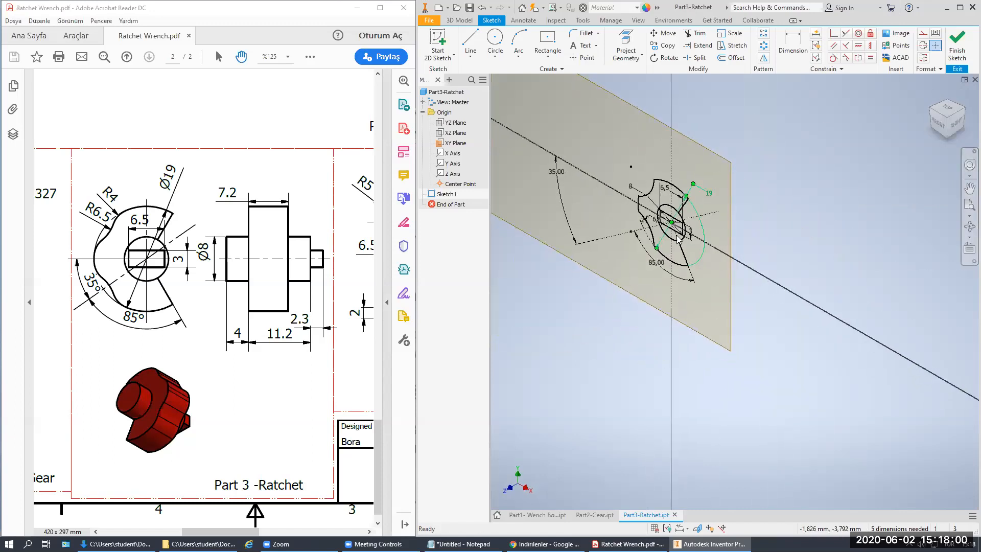
{"action": "scroll", "coordinate": [671, 239], "scroll_direction": "up", "scroll_amount": 3}
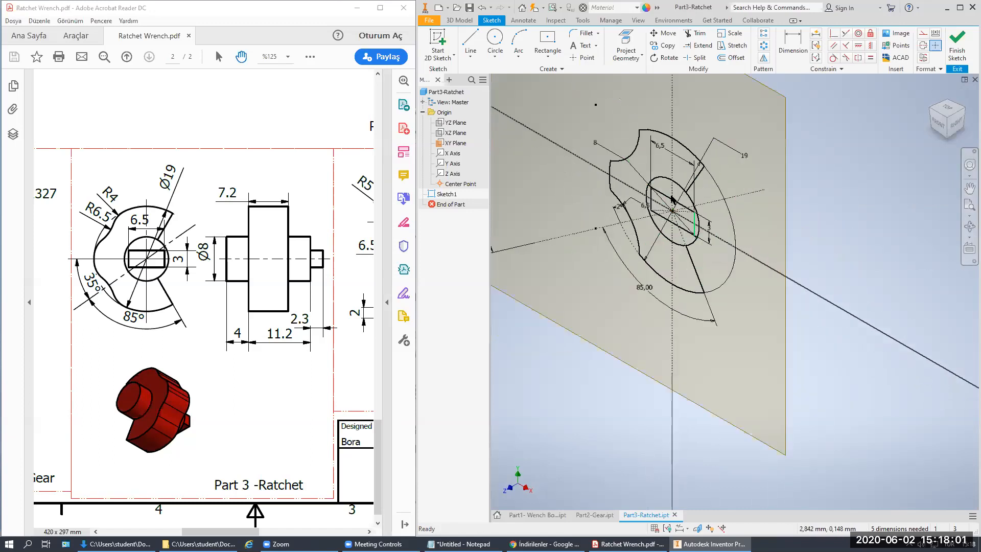
{"action": "left_click", "coordinate": [625, 38]}
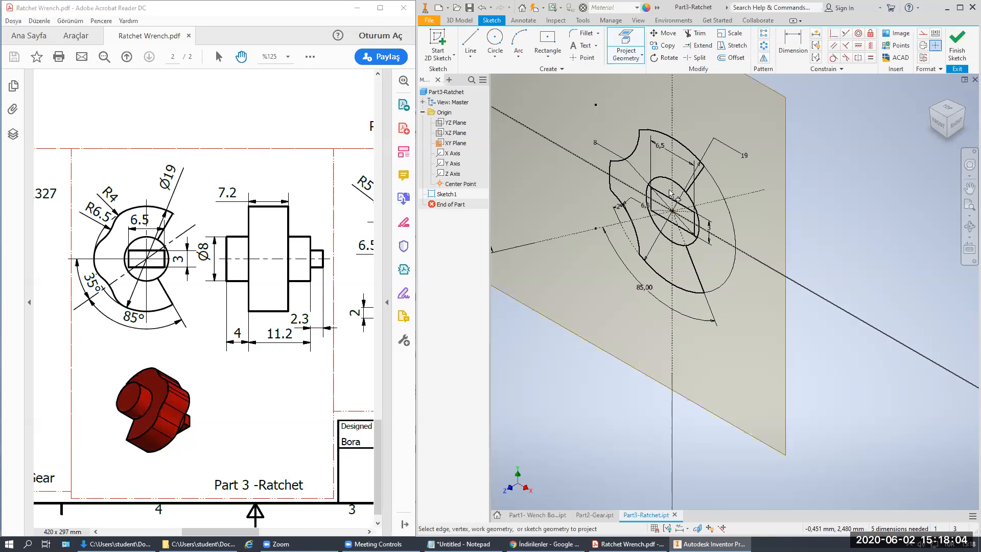
{"action": "left_click", "coordinate": [622, 52]}
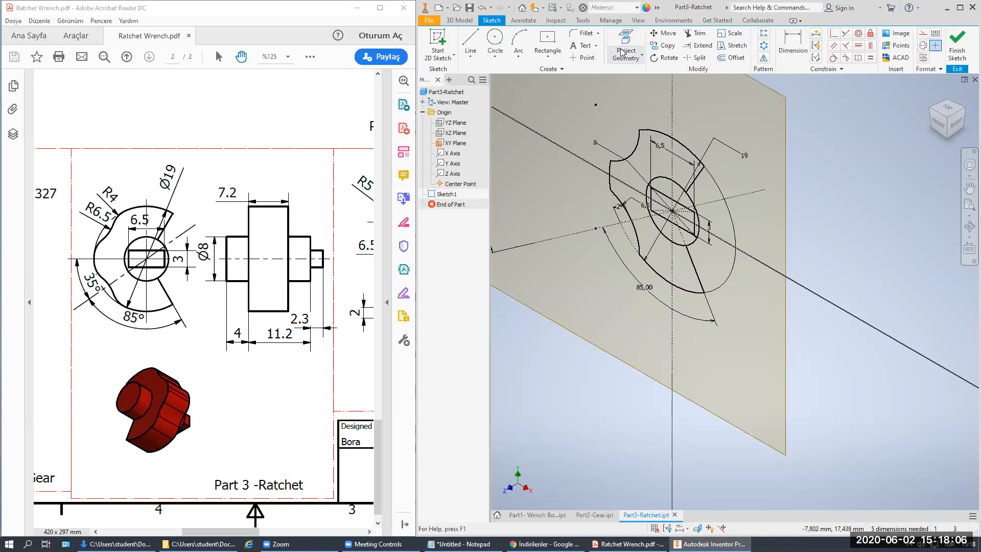
{"action": "left_click", "coordinate": [956, 46]}
Step: Extrude the full 8 mm circle, including its inner rectangle, asymmetrically with distances of 11.2 mm and 4 mm
{"action": "left_click", "coordinate": [465, 32]}
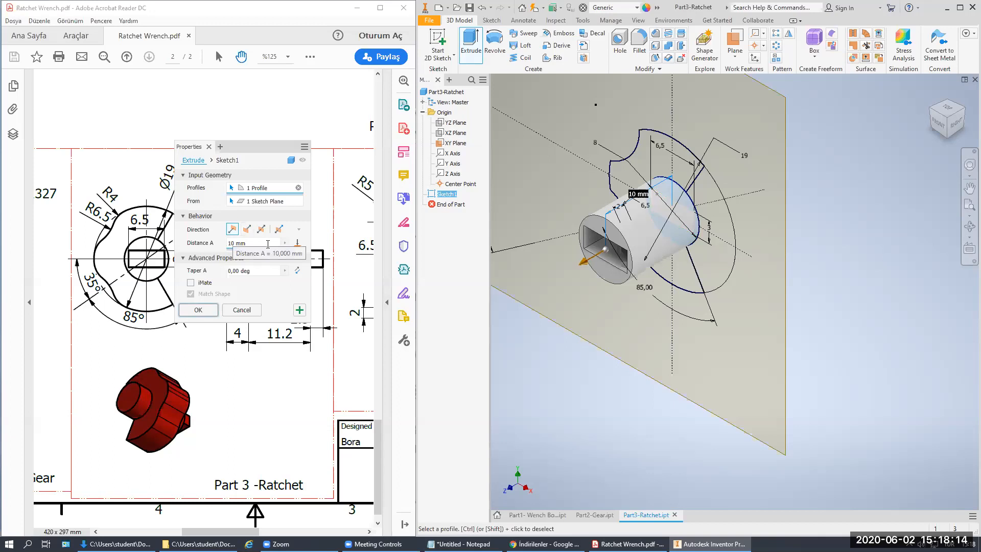
{"action": "left_click", "coordinate": [279, 229]}
{"action": "left_click", "coordinate": [254, 246]}
{"action": "type", "text": "11.2"}
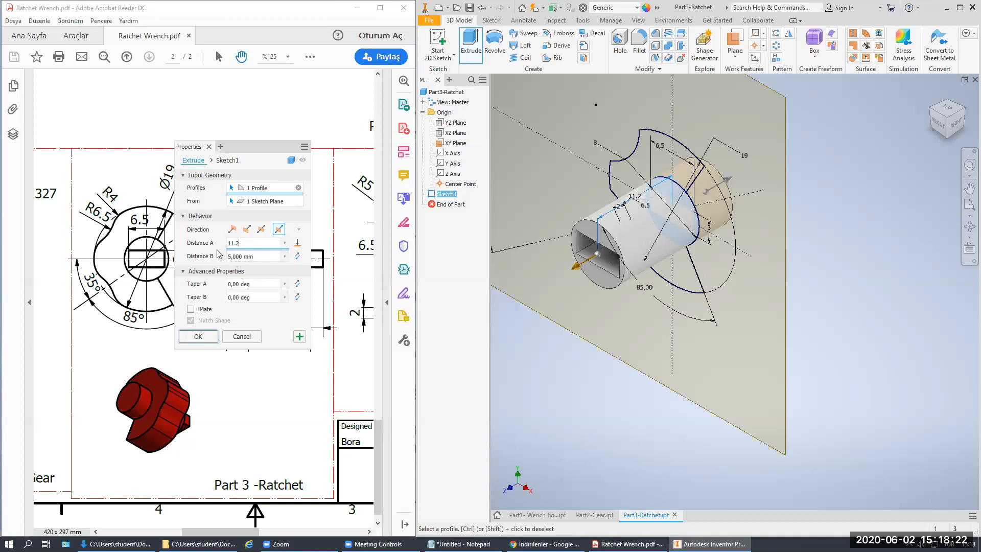
{"action": "left_click_drag", "start_coordinate": [286, 147], "coordinate": [434, 82]}
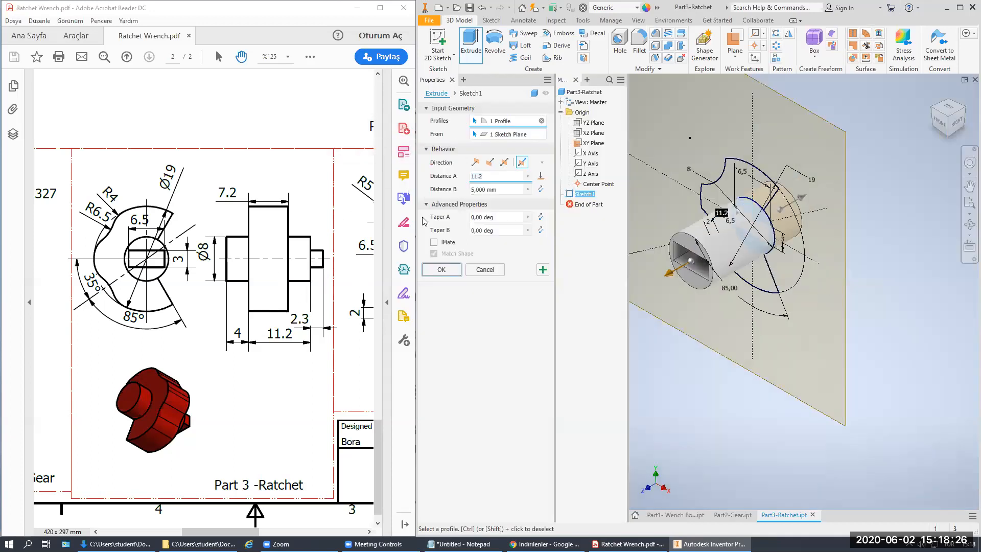
{"action": "left_click_drag", "start_coordinate": [497, 81], "coordinate": [473, 135]}
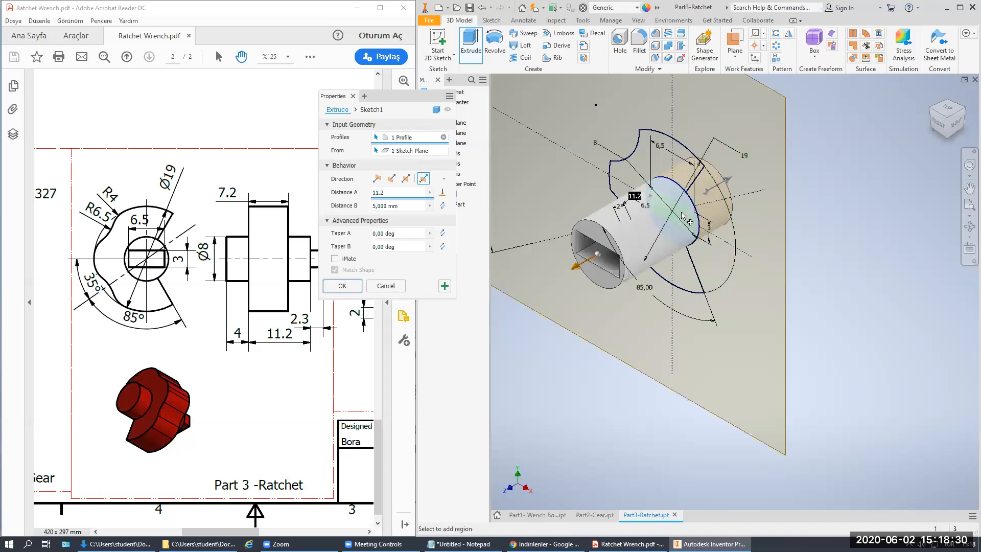
{"action": "left_click", "coordinate": [599, 250]}
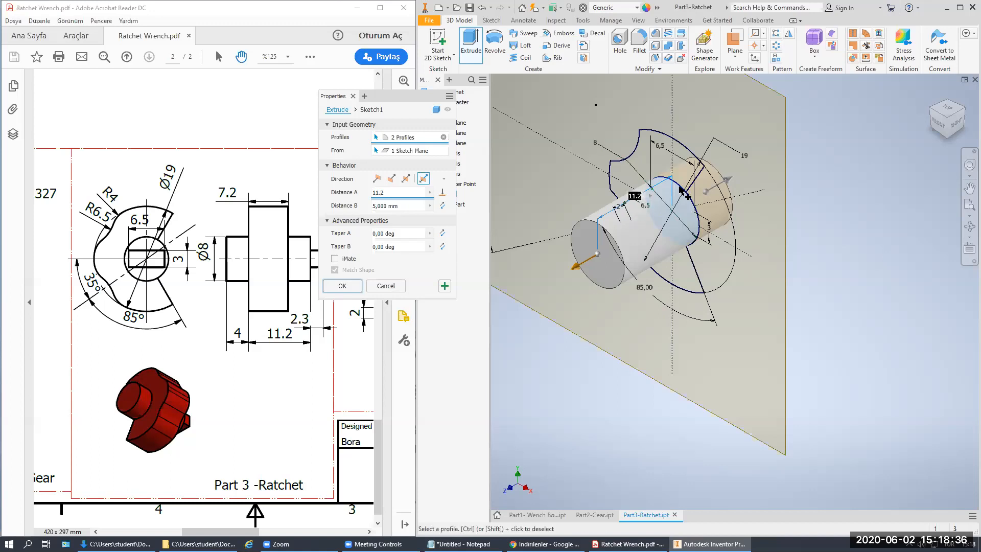
{"action": "left_click", "coordinate": [369, 205]}
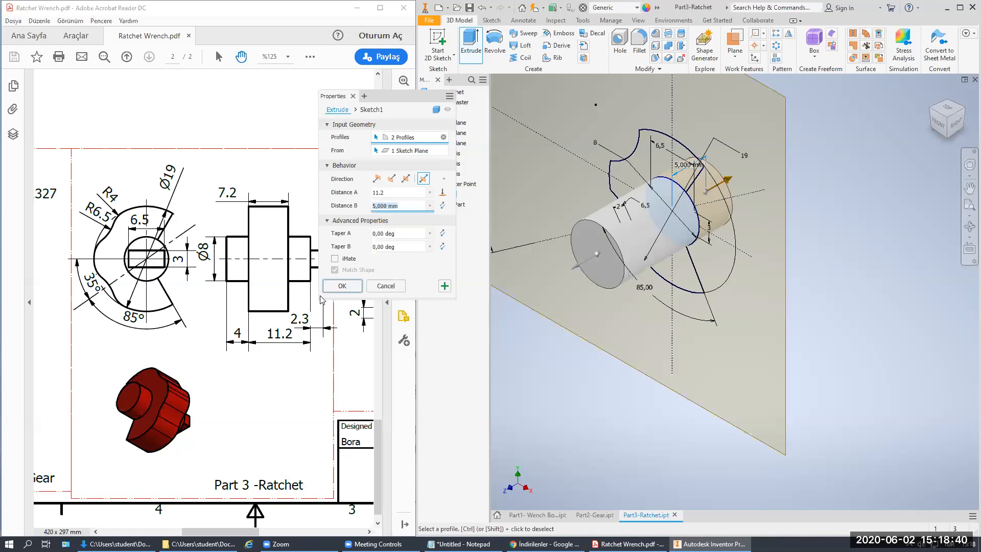
{"action": "type", "text": "4"}
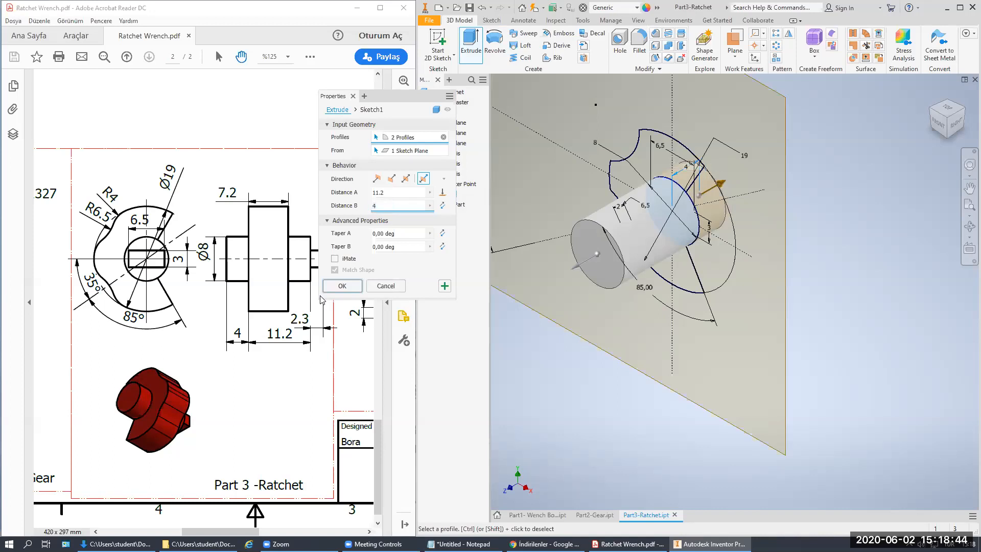
{"action": "left_click", "coordinate": [342, 286]}
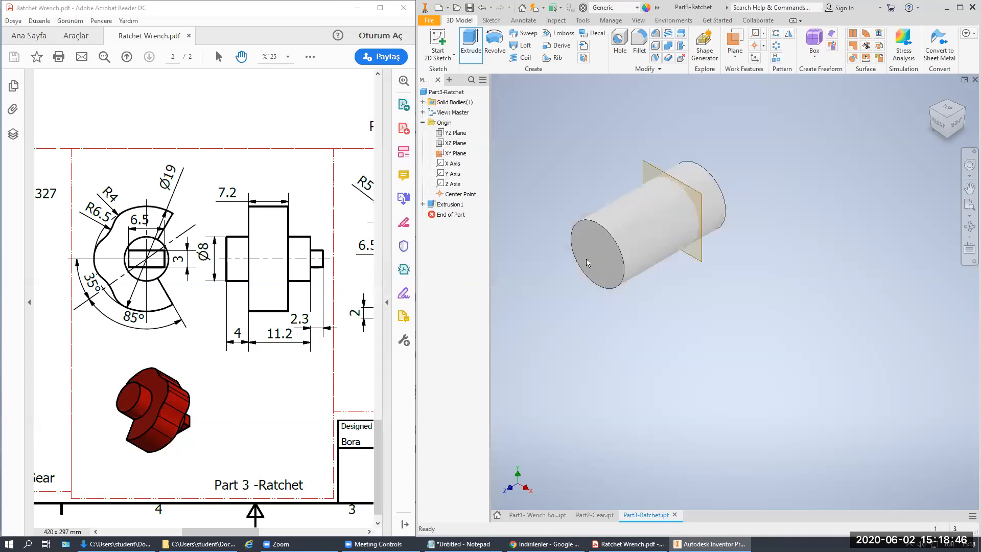
Step: Make the profile sketch under the cylinder extrusion visible for reuse
{"action": "scroll", "coordinate": [586, 258], "scroll_direction": "up", "scroll_amount": 2}
{"action": "right_click", "coordinate": [447, 215]}
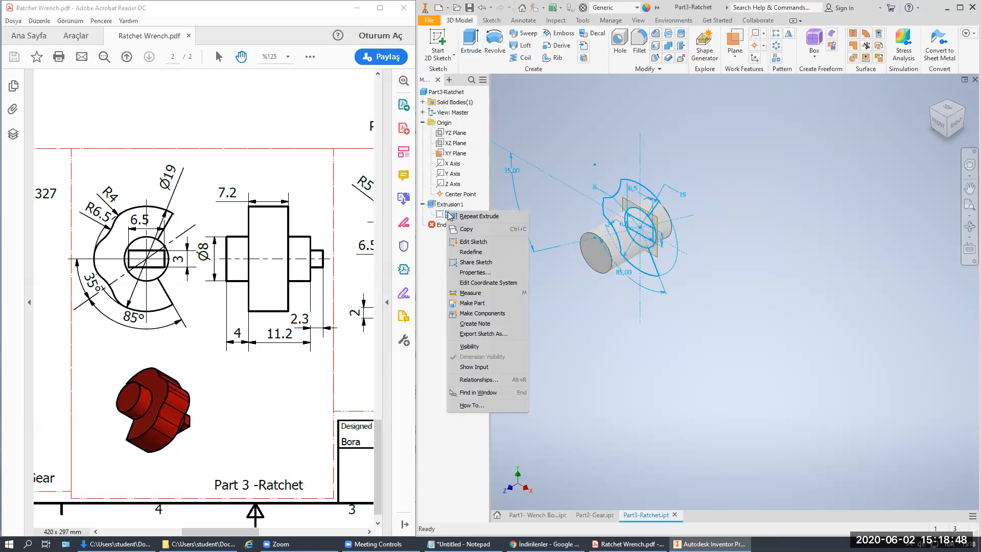
{"action": "left_click", "coordinate": [506, 348]}
Step: Extrude the notched ratchet profile around the cylinder by 7.2 mm, joined to the body
{"action": "key", "text": "e"}
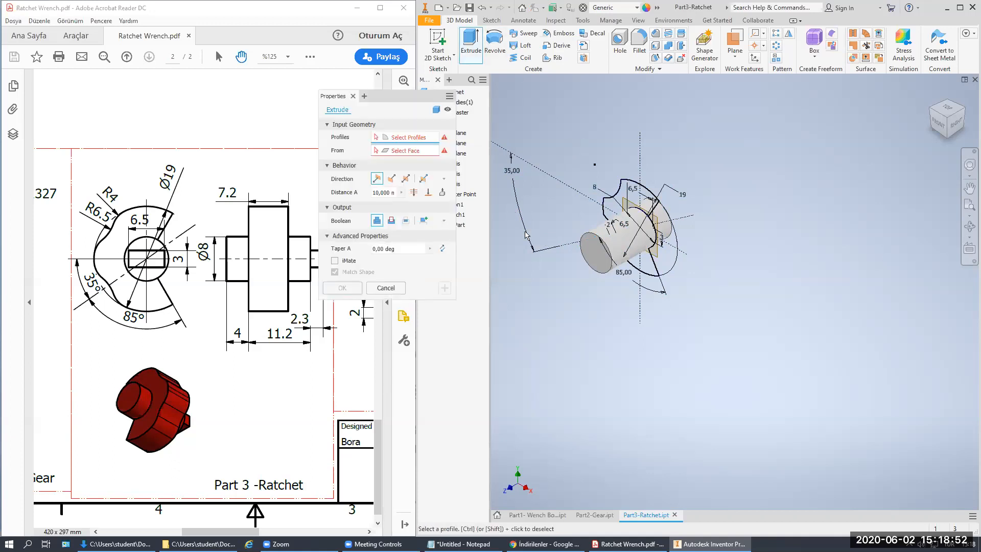
{"action": "left_click", "coordinate": [620, 197]}
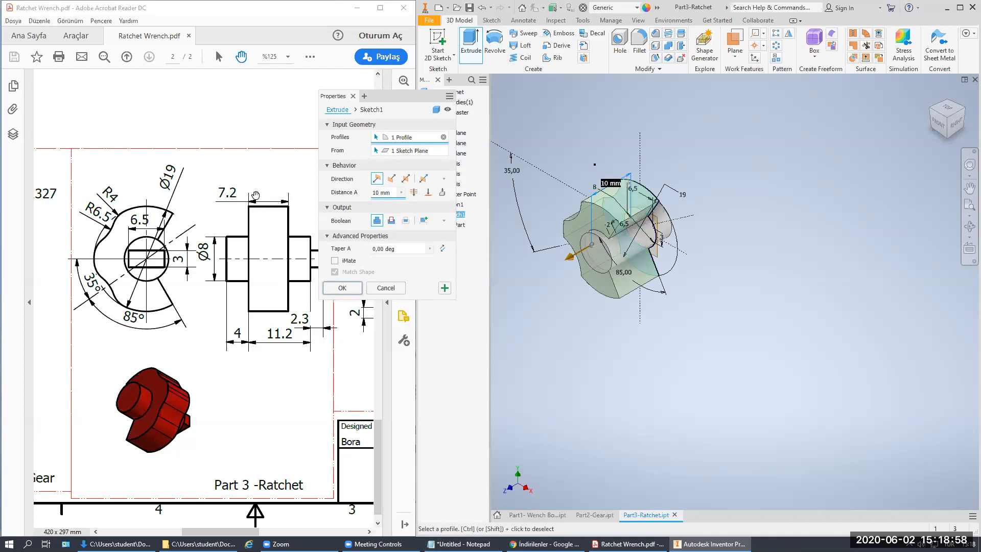
{"action": "type", "text": "7.2"}
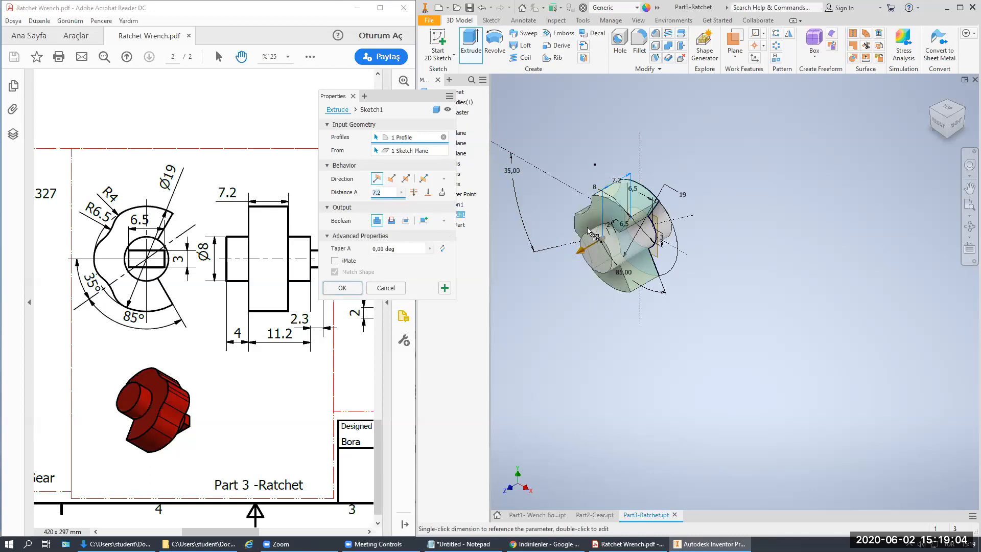
{"action": "key", "text": "Return"}
{"action": "scroll", "coordinate": [665, 216], "scroll_direction": "up", "scroll_amount": 3}
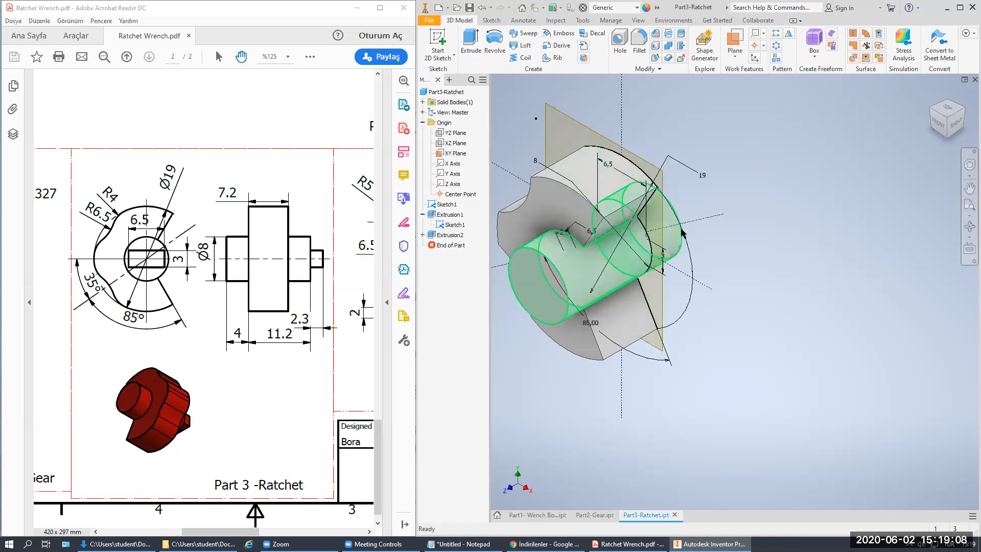
Step: Start a new sketch on the end face of the cylinder's longer side and hide the solid body
{"action": "scroll", "coordinate": [753, 245], "scroll_direction": "down", "scroll_amount": 3}
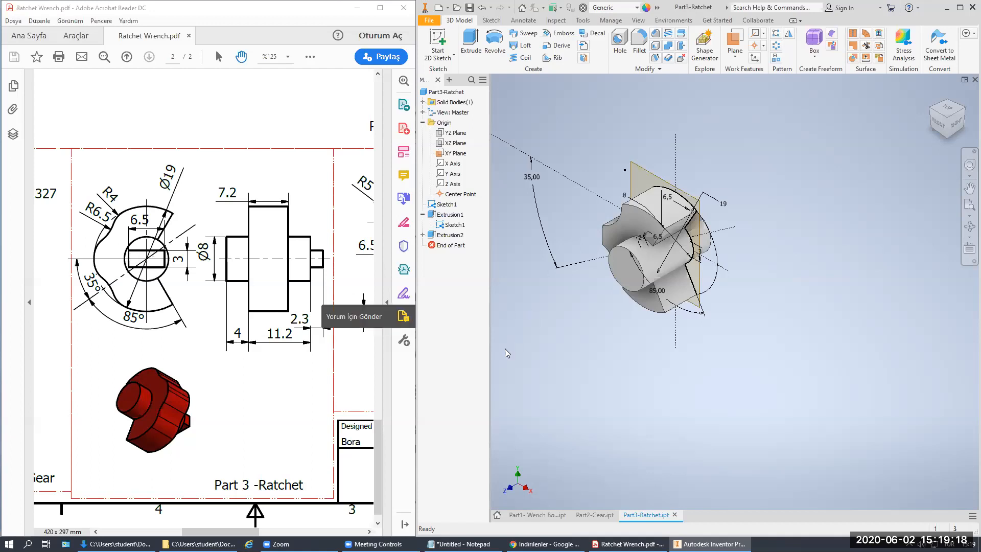
{"action": "left_click", "coordinate": [437, 42]}
{"action": "left_click", "coordinate": [618, 259]}
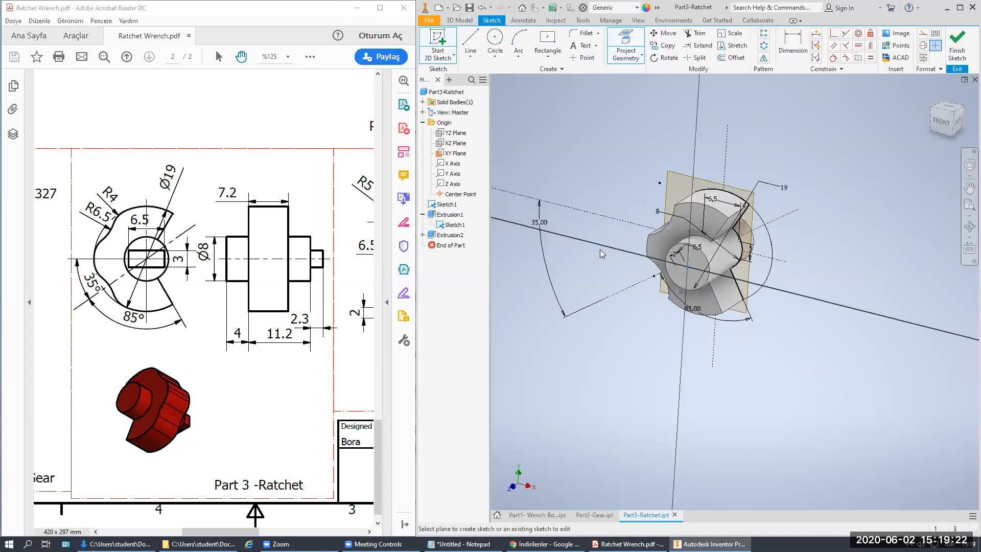
{"action": "left_click", "coordinate": [423, 102]}
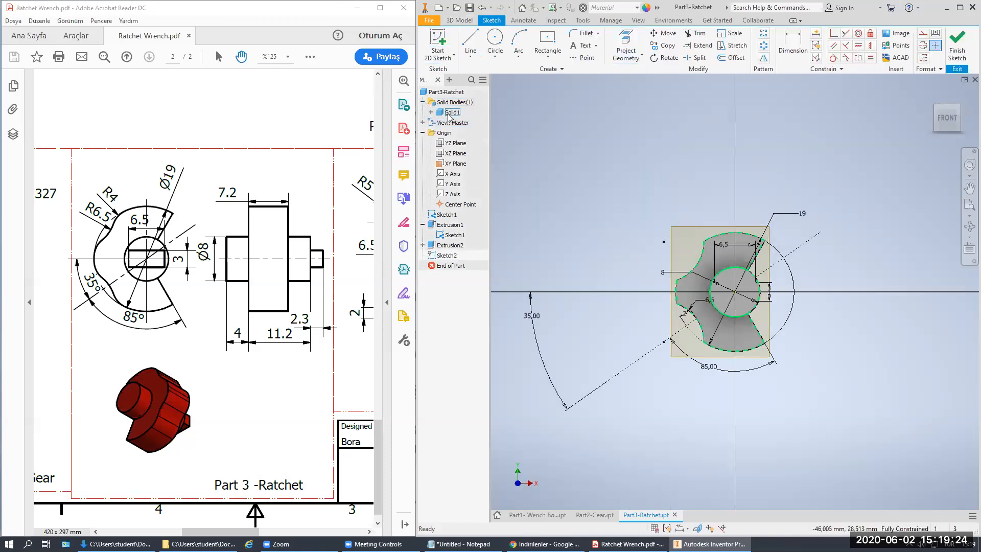
{"action": "right_click", "coordinate": [451, 111]}
{"action": "left_click", "coordinate": [479, 228]}
Step: Project the edges of the 6.5 by 3 mm rectangle into the end-face sketch and finish the sketch
{"action": "left_click", "coordinate": [626, 49]}
{"action": "left_click", "coordinate": [729, 283]}
{"action": "left_click", "coordinate": [756, 294]}
{"action": "left_click", "coordinate": [741, 302]}
{"action": "left_click", "coordinate": [714, 294]}
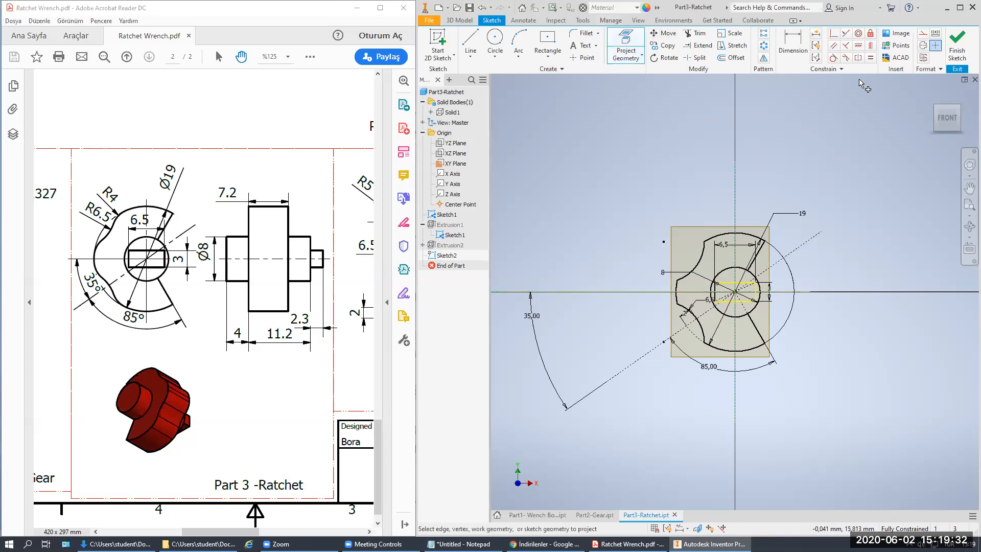
{"action": "left_click", "coordinate": [956, 47]}
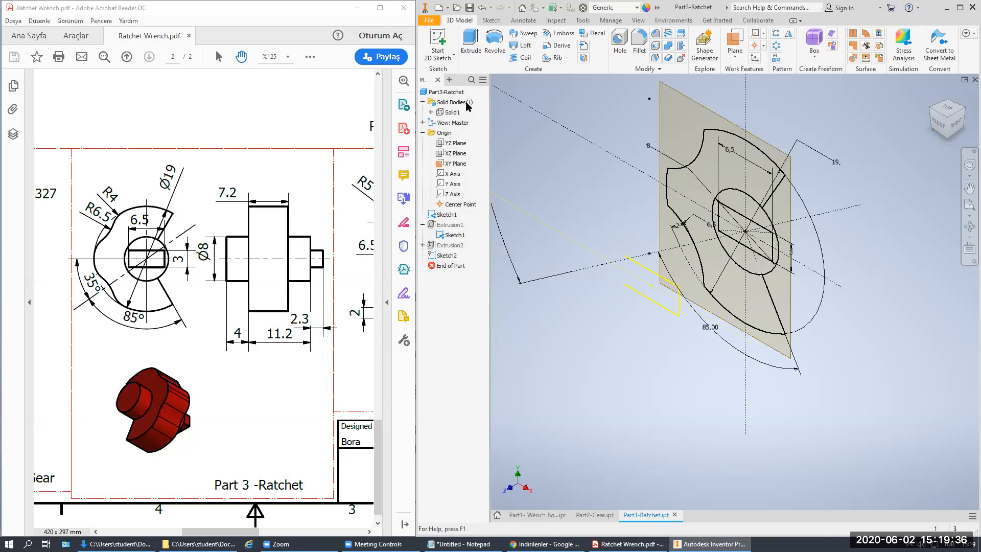
Step: Reopen Sketch2, project the rectangle's missing left edge to close the profile, and finish the sketch
{"action": "left_click", "coordinate": [444, 256]}
{"action": "double_click", "coordinate": [443, 256]}
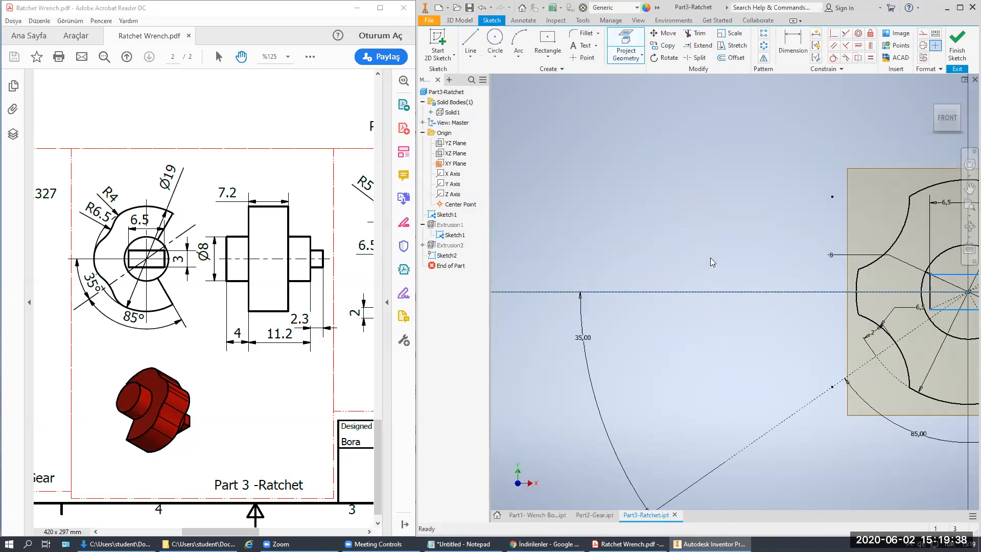
{"action": "scroll", "coordinate": [726, 237], "scroll_direction": "up", "scroll_amount": 5}
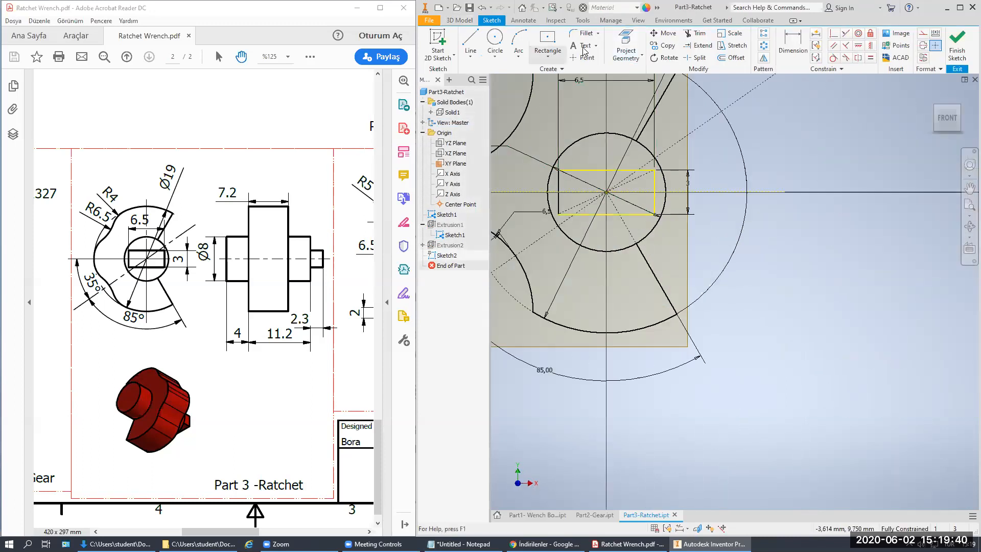
{"action": "left_click", "coordinate": [626, 47]}
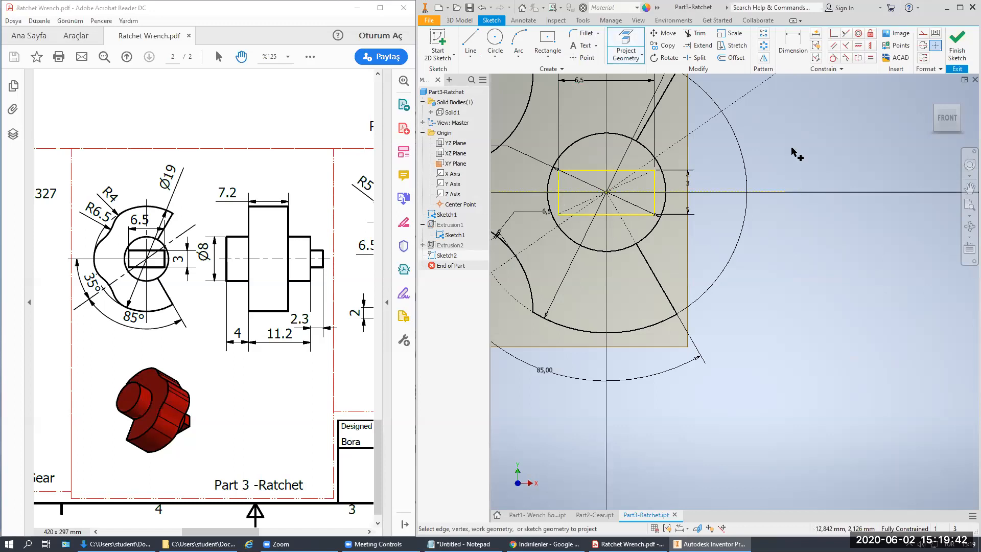
{"action": "left_click", "coordinate": [948, 52]}
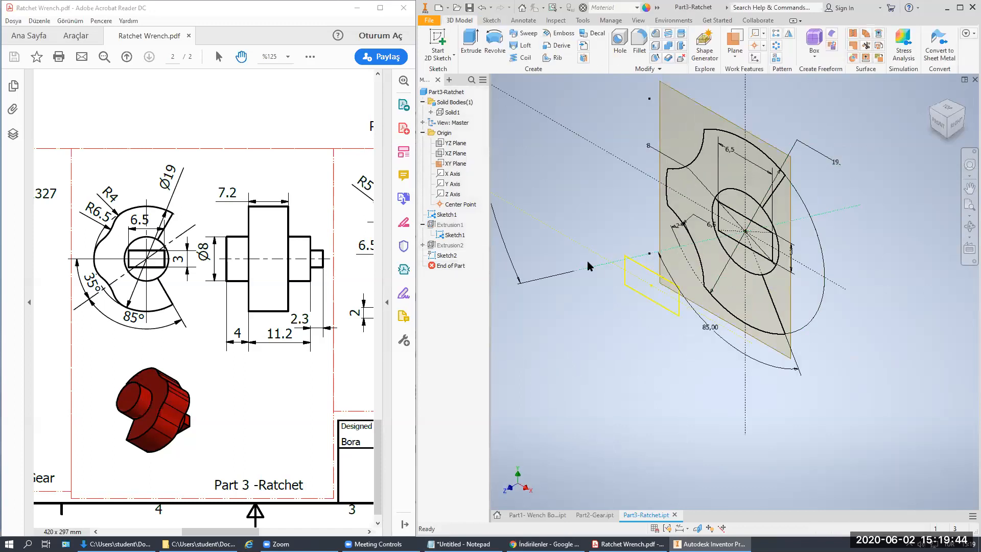
Step: Show the solid body again and extrude the rectangle on the end face outward by 2.3 mm, joined to the body
{"action": "right_click", "coordinate": [449, 109]}
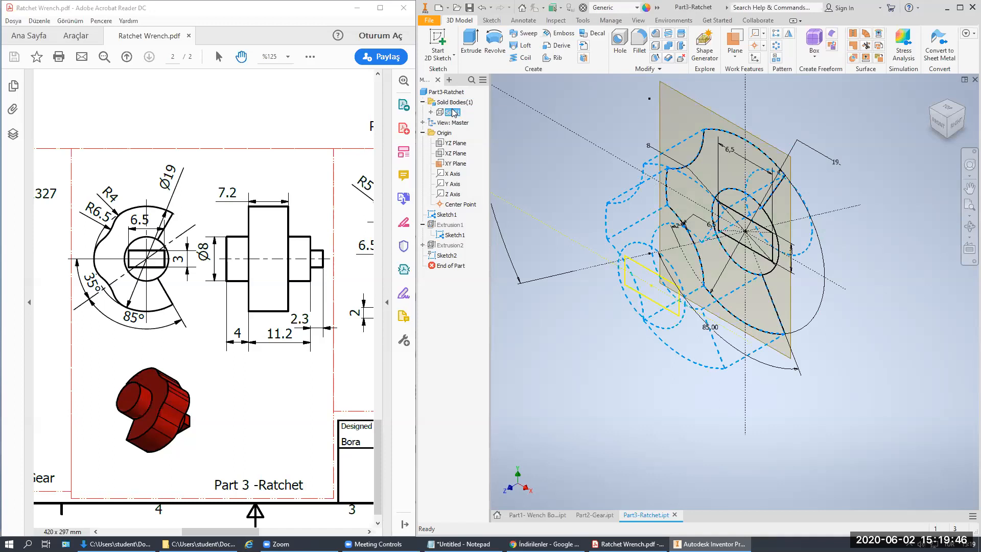
{"action": "left_click", "coordinate": [469, 161]}
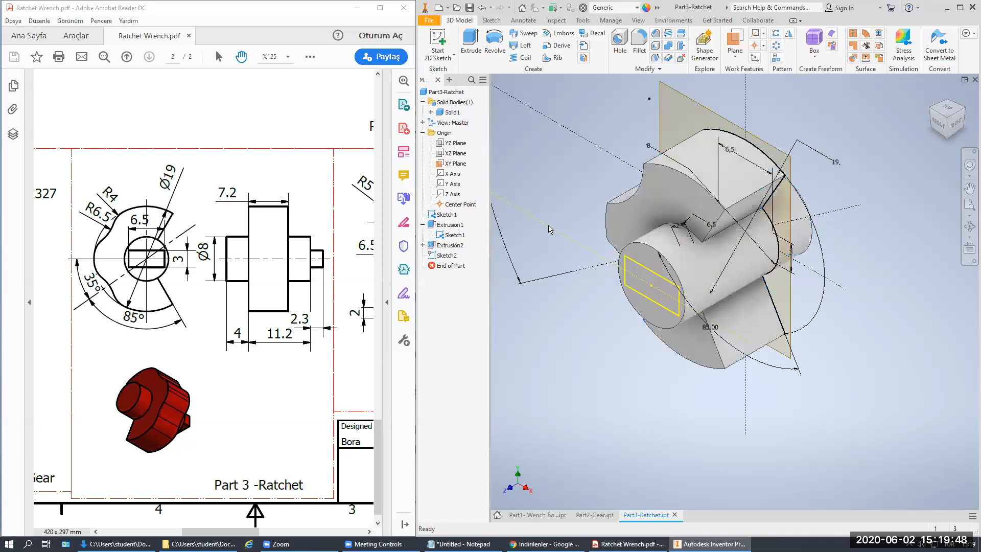
{"action": "left_click", "coordinate": [470, 41]}
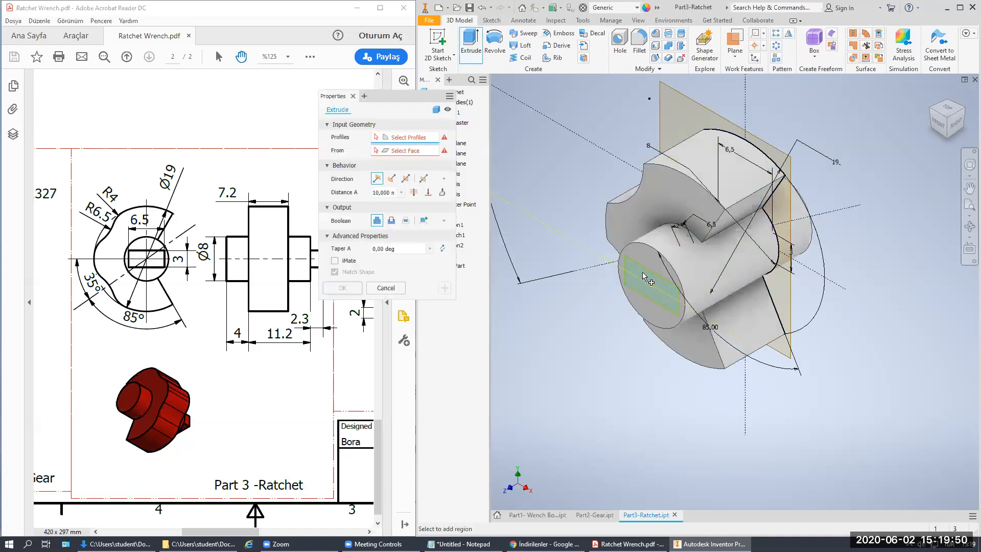
{"action": "left_click_drag", "start_coordinate": [323, 317], "coordinate": [294, 315]}
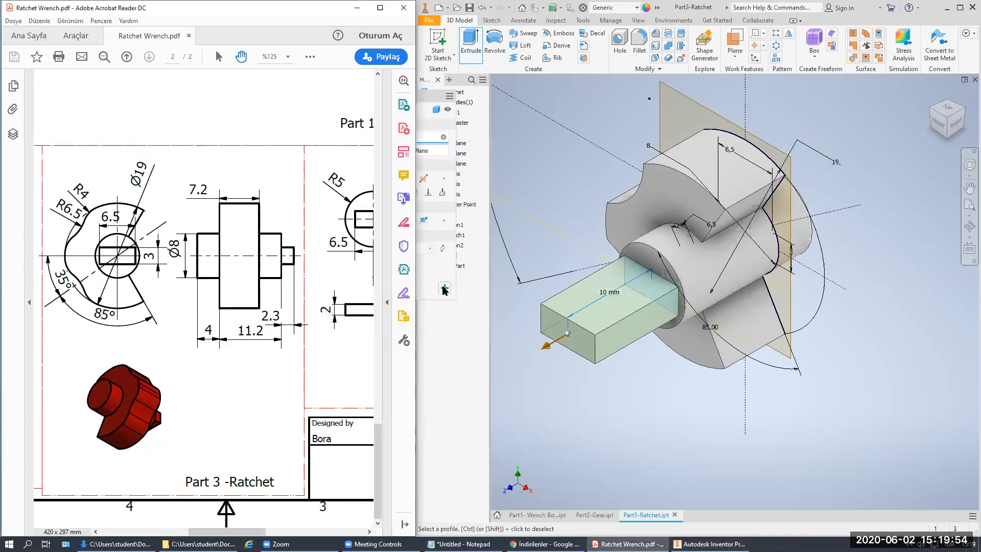
{"action": "left_click", "coordinate": [432, 108]}
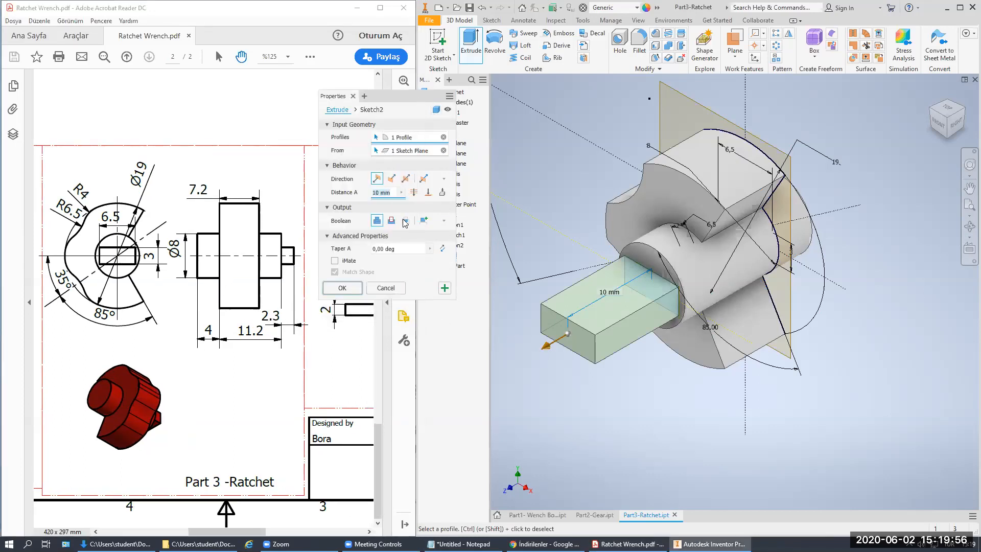
{"action": "type", "text": "2.3"}
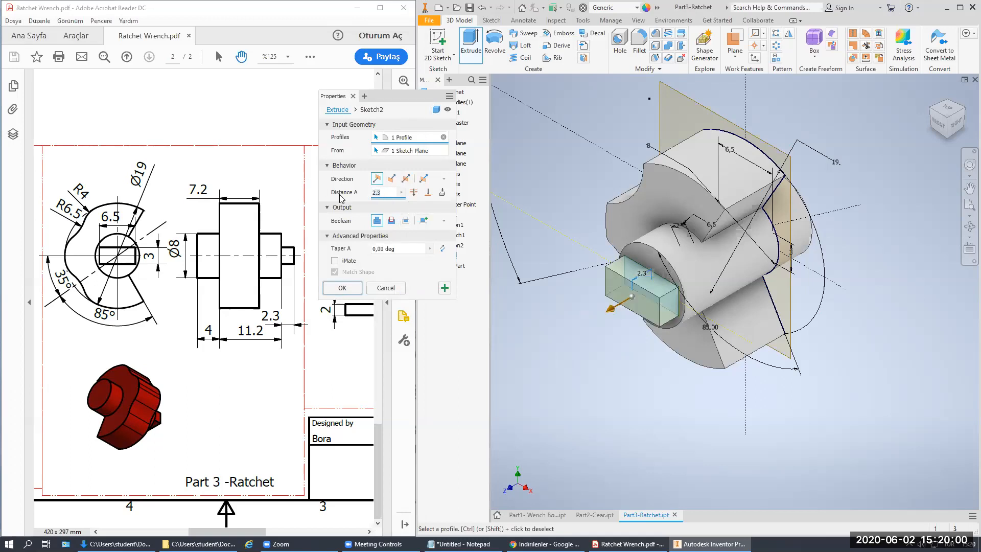
{"action": "left_click", "coordinate": [339, 289]}
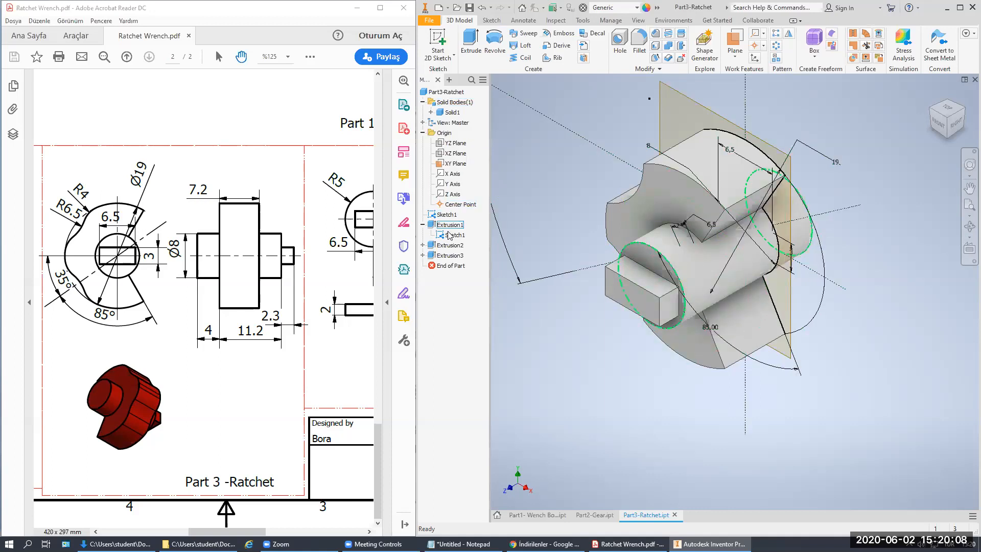
Step: Hide Sketch1 and the XY plane, and save the ratchet part
{"action": "right_click", "coordinate": [442, 213]}
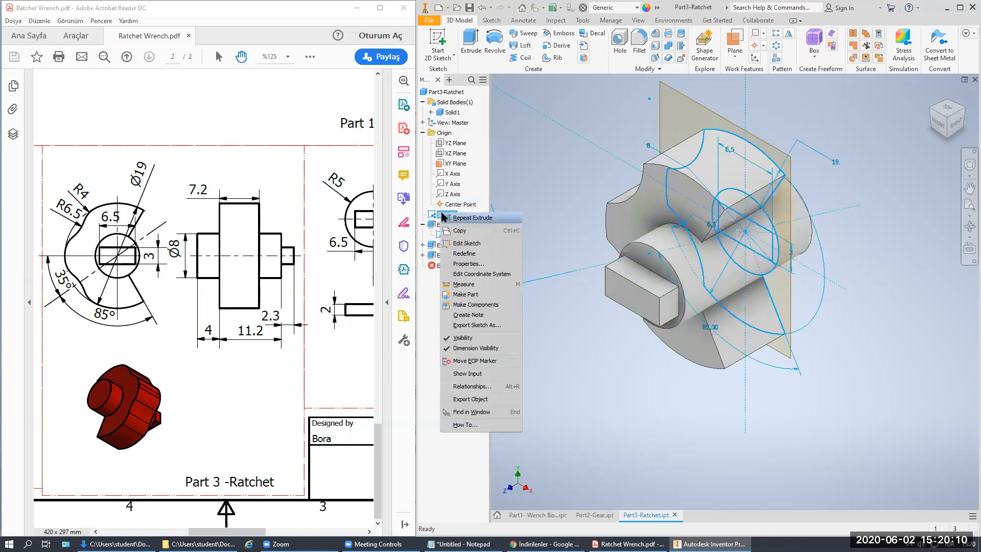
{"action": "left_click", "coordinate": [474, 348]}
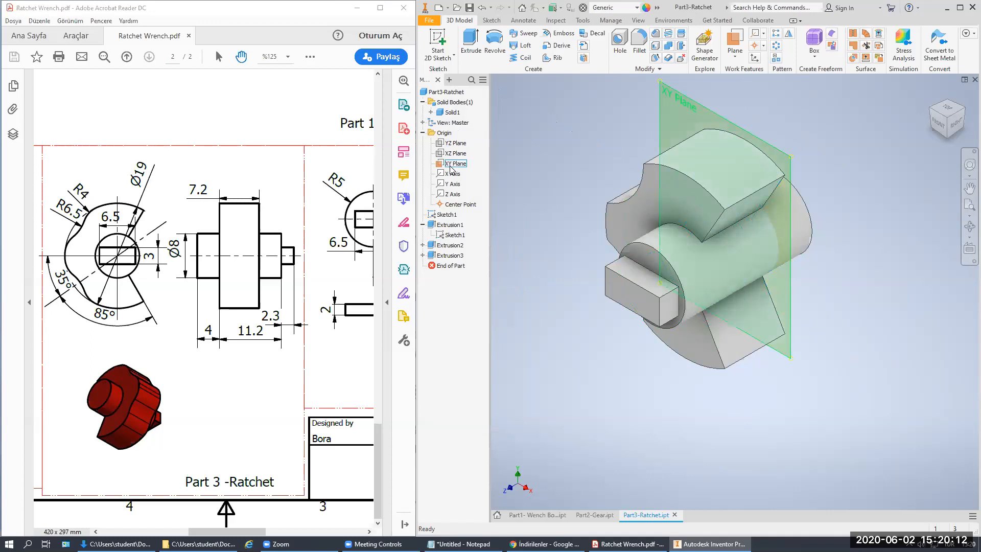
{"action": "right_click", "coordinate": [452, 142]}
{"action": "left_click", "coordinate": [464, 241]}
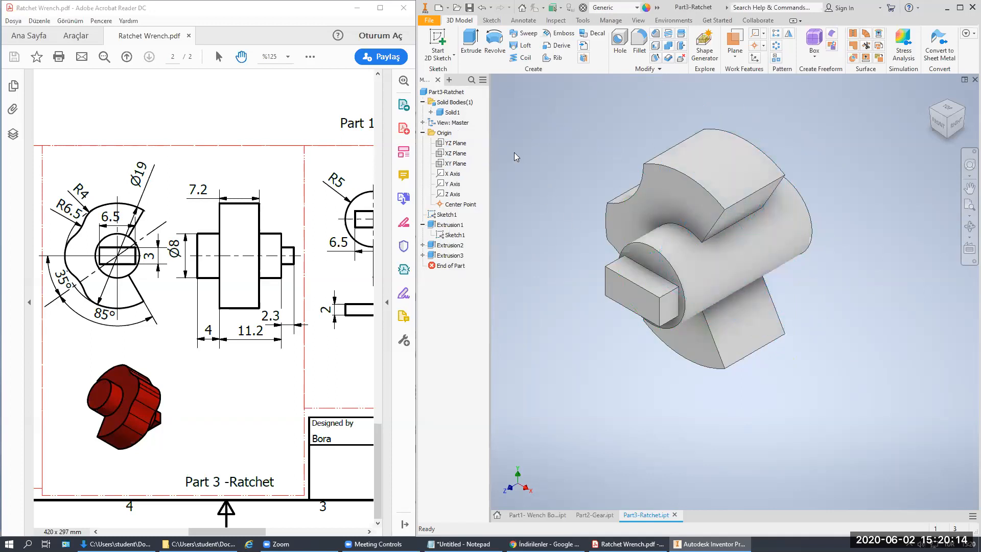
{"action": "left_click", "coordinate": [470, 8]}
Step: Bring Part 5 - Lever into view in the PDF drawing and create a new part from the Standard (mm).ipt template
{"action": "left_click_drag", "start_coordinate": [369, 300], "coordinate": [204, 311]}
{"action": "left_click", "coordinate": [583, 141]}
{"action": "left_click", "coordinate": [438, 7]}
{"action": "double_click", "coordinate": [480, 117]}
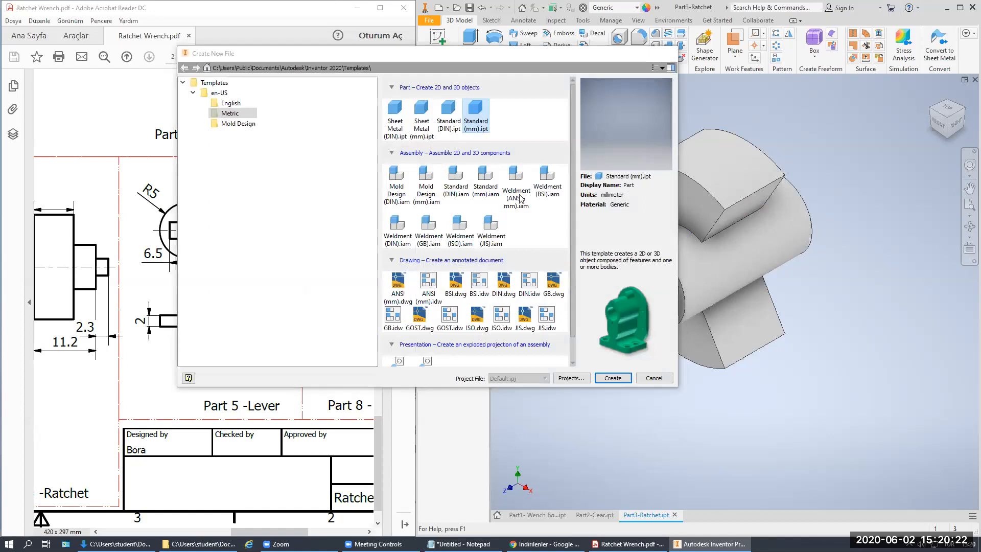
Step: Make the XY plane and the origin's center point visible in the new part
{"action": "left_click", "coordinate": [422, 112]}
{"action": "left_click", "coordinate": [458, 184]}
{"action": "left_click", "coordinate": [454, 143], "text": "ctrl"}
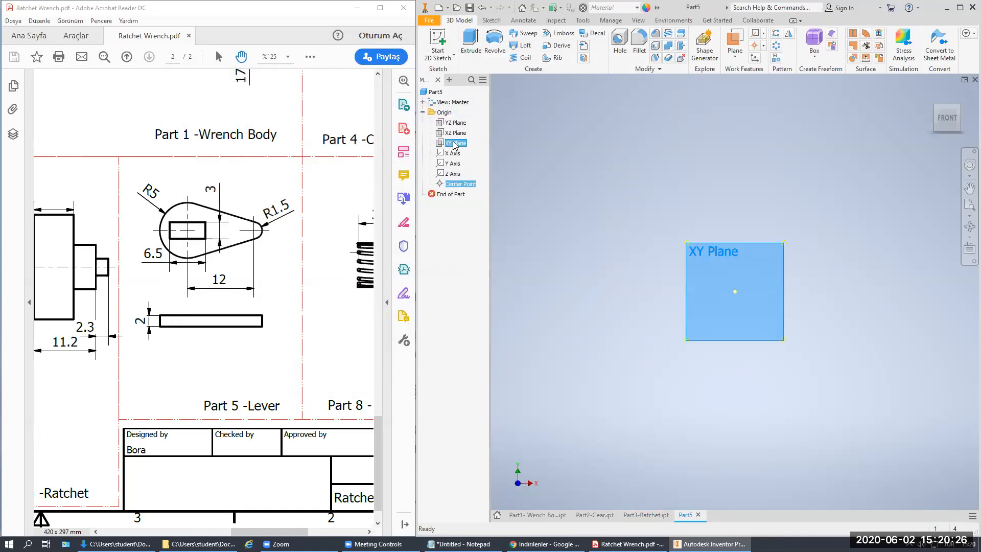
{"action": "right_click", "coordinate": [451, 142]}
{"action": "left_click", "coordinate": [486, 200]}
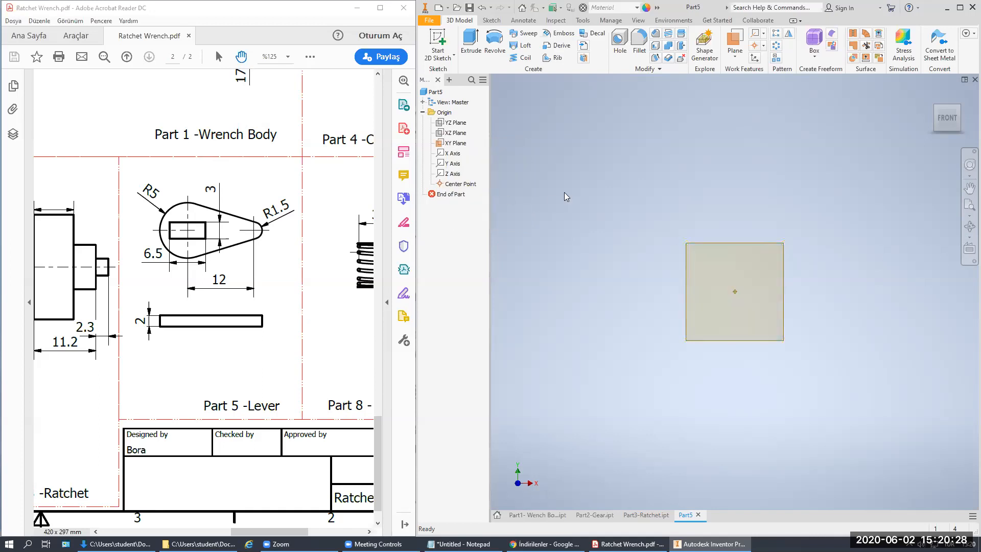
Step: Save the new part as Part5-Lever in the Ratchet Wrench folder
{"action": "left_click", "coordinate": [468, 8]}
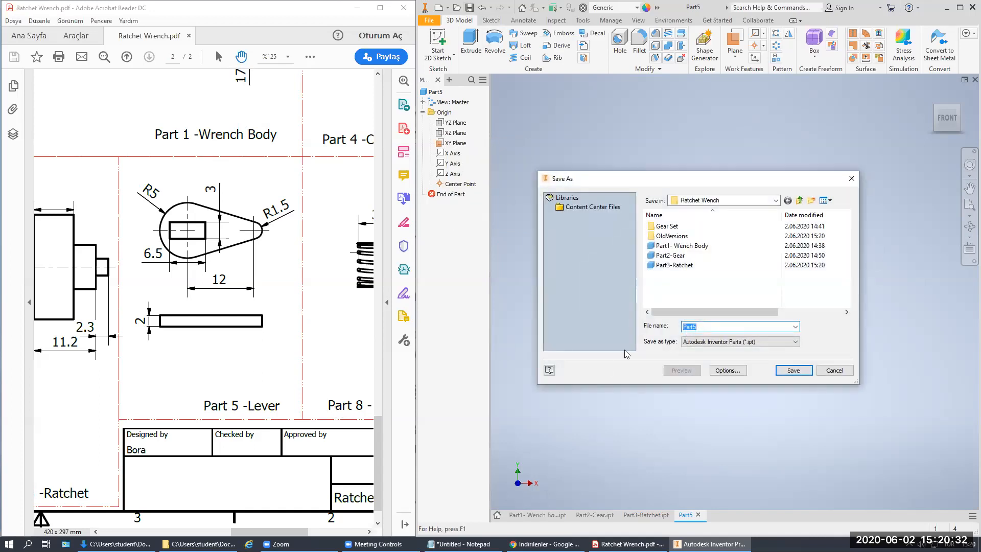
{"action": "left_click", "coordinate": [705, 326]}
{"action": "key", "text": "Return"}
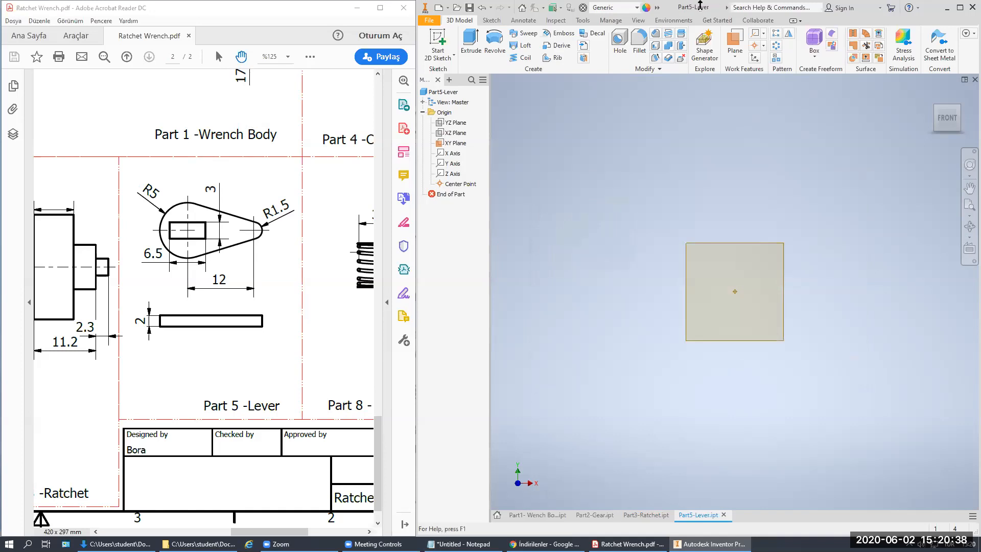
Step: Start a sketch on the XY plane and draw a horizontal construction line from the origin along the positive X direction
{"action": "left_click", "coordinate": [437, 42]}
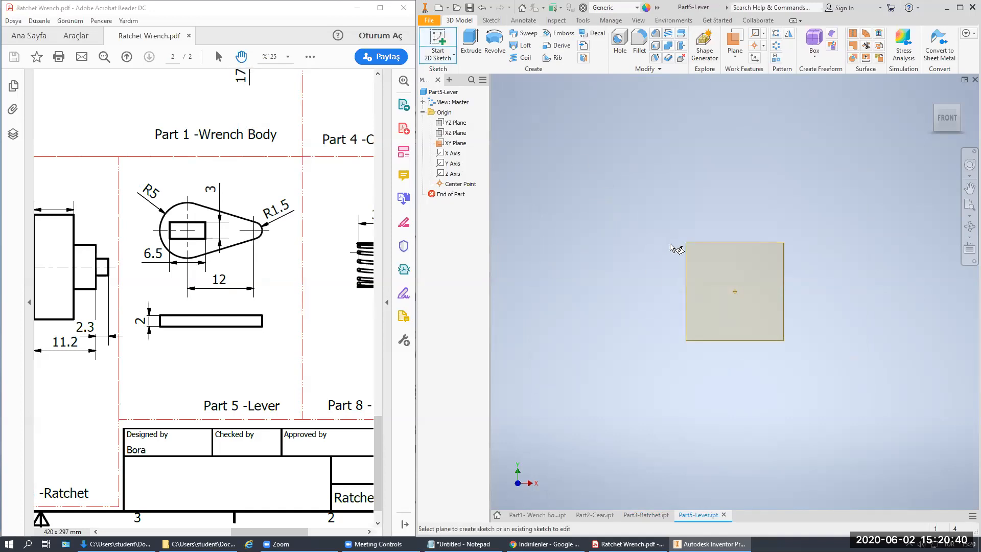
{"action": "left_click", "coordinate": [714, 274]}
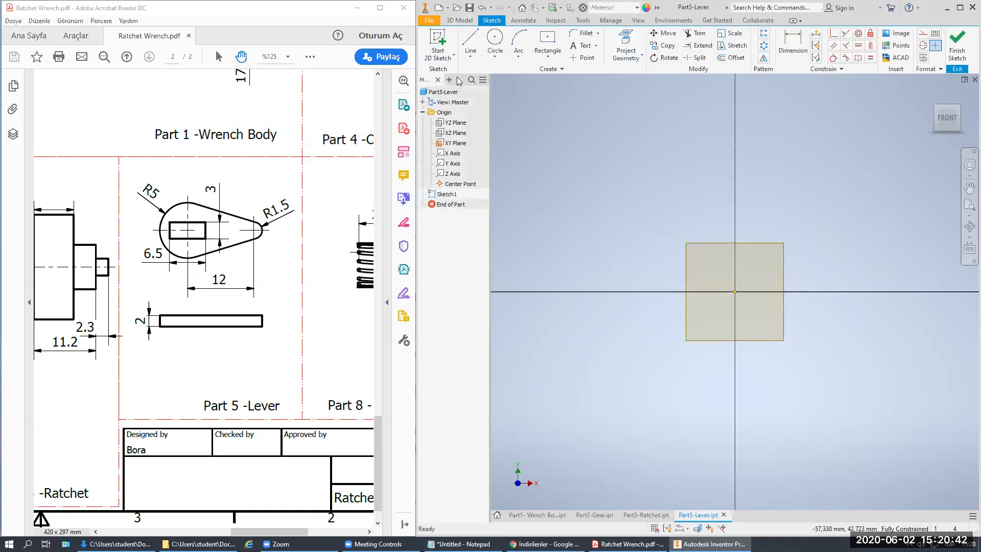
{"action": "left_click", "coordinate": [473, 45]}
{"action": "left_click", "coordinate": [735, 292]}
{"action": "scroll", "coordinate": [701, 295], "scroll_direction": "up", "scroll_amount": 3}
{"action": "middle_click_drag", "start_coordinate": [700, 295], "coordinate": [609, 282]}
{"action": "left_click", "coordinate": [703, 278]}
{"action": "key", "text": "Escape"}
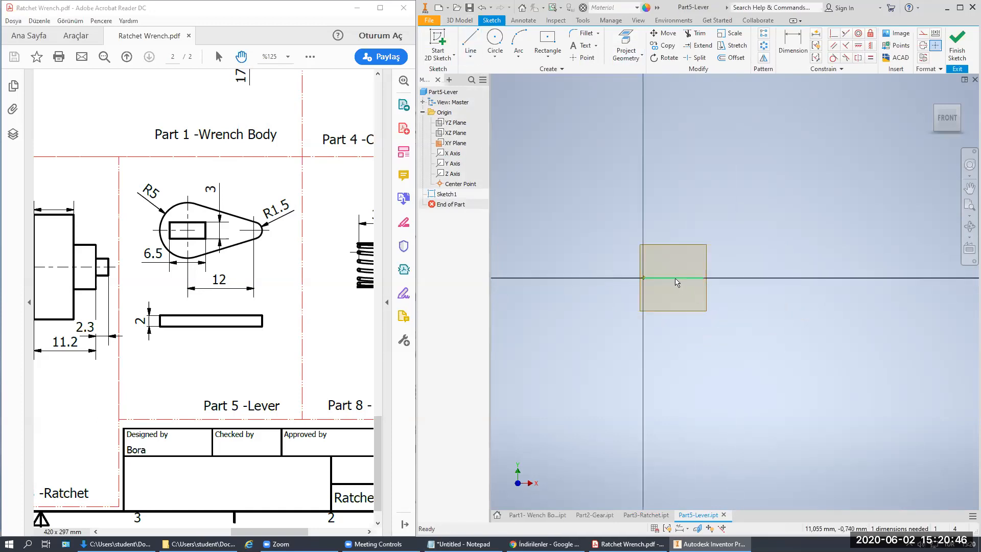
{"action": "right_click", "coordinate": [675, 278]}
{"action": "left_click", "coordinate": [722, 278]}
Step: Draw a circle about 23 mm in diameter at the origin and a smaller circle at the construction line's other end
{"action": "key", "text": "c"}
{"action": "left_click", "coordinate": [643, 278]}
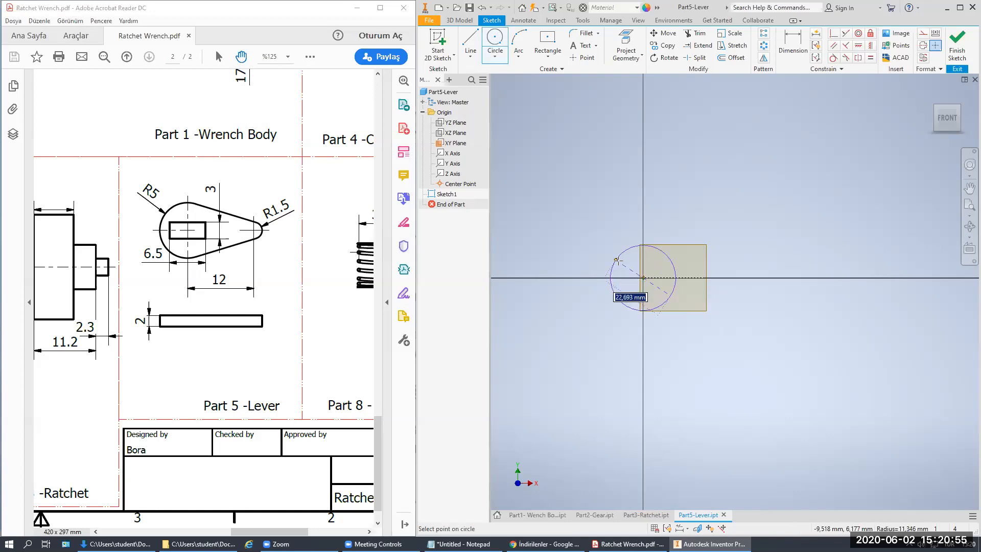
{"action": "left_click", "coordinate": [710, 292]}
Step: Draw two slanted lines, one above and one below the two circles, extending past them on both sides
{"action": "left_click", "coordinate": [471, 37]}
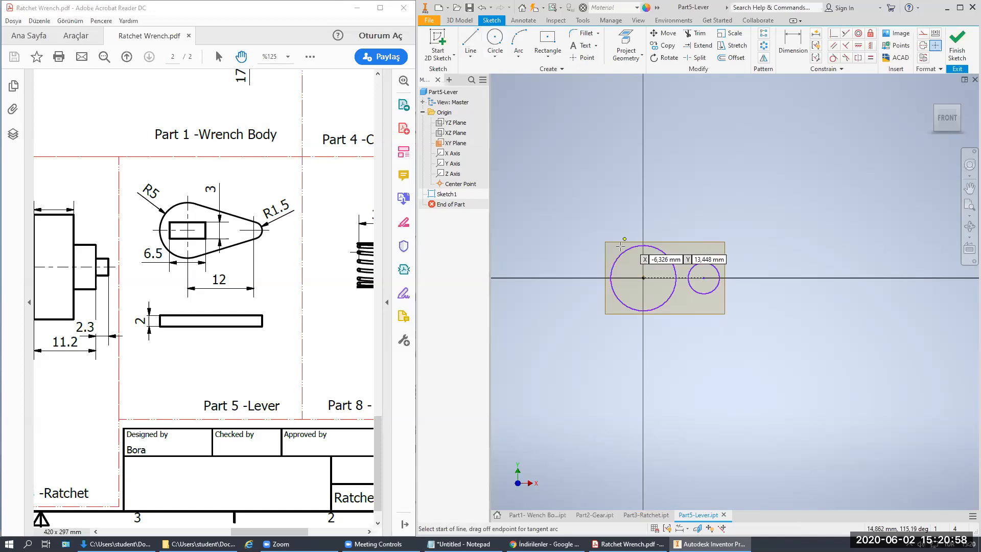
{"action": "left_click", "coordinate": [614, 236]}
{"action": "left_click", "coordinate": [779, 272]}
{"action": "left_click", "coordinate": [471, 38]}
{"action": "left_click", "coordinate": [598, 333]}
{"action": "left_click", "coordinate": [758, 293]}
{"action": "key", "text": "Escape"}
Step: Make both slanted lines tangent to the large circle and to the small circle
{"action": "left_click", "coordinate": [833, 58]}
{"action": "left_click", "coordinate": [679, 250]}
{"action": "left_click", "coordinate": [672, 258]}
{"action": "left_click", "coordinate": [704, 263]}
{"action": "left_click", "coordinate": [705, 256]}
{"action": "left_click", "coordinate": [701, 300]}
{"action": "left_click", "coordinate": [696, 309]}
{"action": "left_click", "coordinate": [663, 310]}
{"action": "left_click", "coordinate": [665, 306]}
{"action": "key", "text": "Escape"}
Step: Trim the line overhangs and the inner circle arcs to leave a closed teardrop outline
{"action": "left_click", "coordinate": [696, 34]}
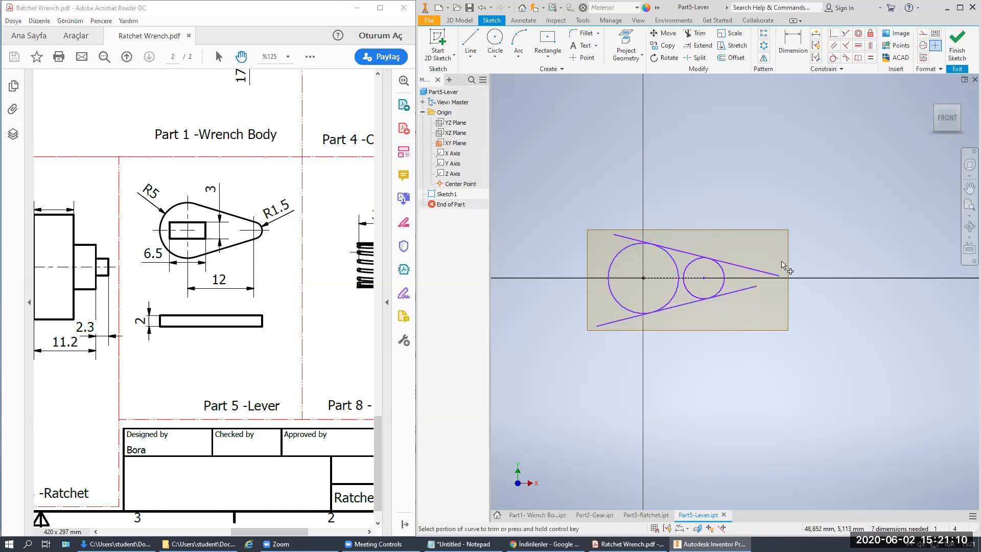
{"action": "left_click", "coordinate": [763, 274]}
{"action": "left_click", "coordinate": [736, 291]}
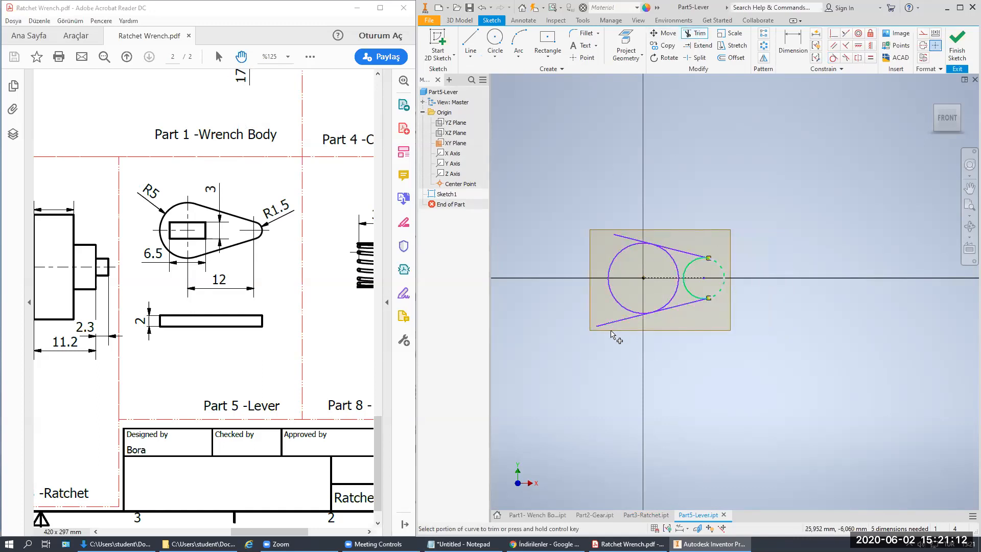
{"action": "left_click", "coordinate": [610, 322]}
{"action": "left_click", "coordinate": [616, 241]}
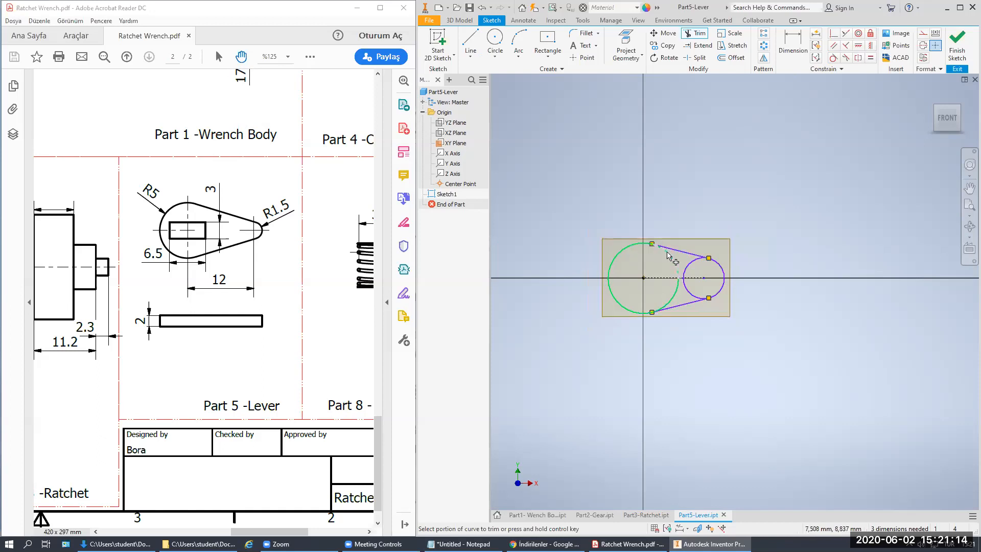
{"action": "left_click", "coordinate": [677, 266]}
{"action": "left_click", "coordinate": [678, 290]}
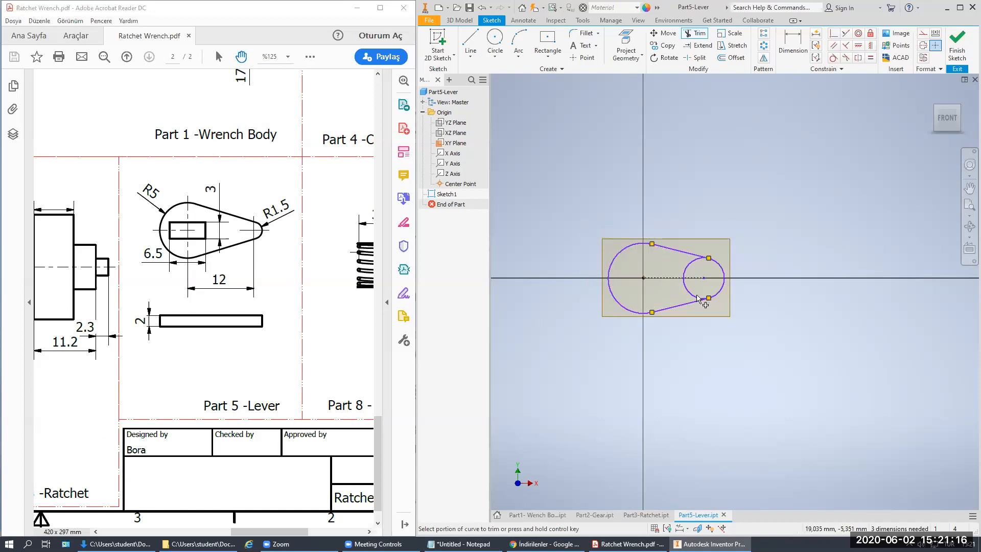
{"action": "left_click", "coordinate": [684, 270]}
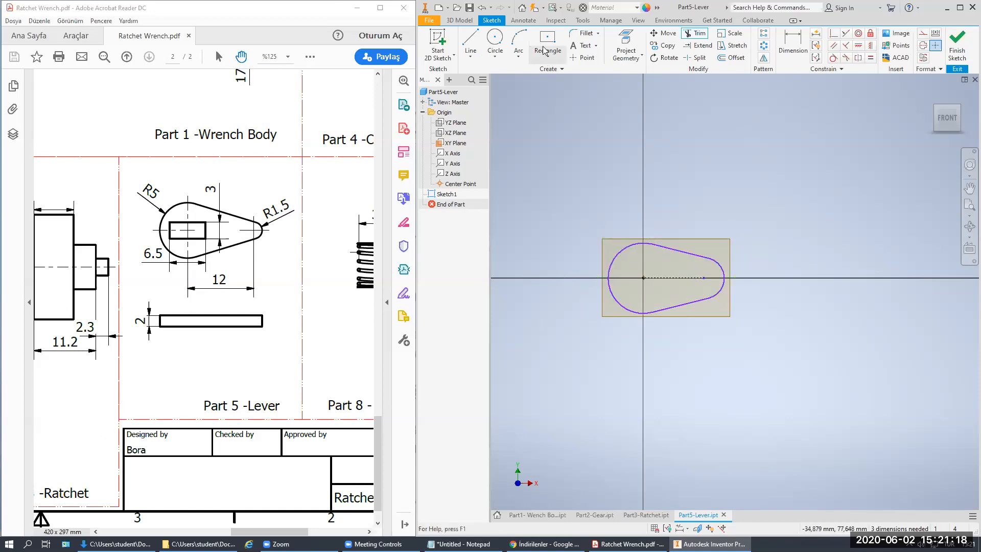
Step: Draw a center-point rectangle at the origin inside the large arc
{"action": "left_click", "coordinate": [546, 41]}
{"action": "left_click", "coordinate": [642, 277]}
{"action": "left_click", "coordinate": [664, 291]}
Step: Dimension the outline's large arc with a 5 mm radius and its small arc with a 1.5 mm radius
{"action": "key", "text": "d"}
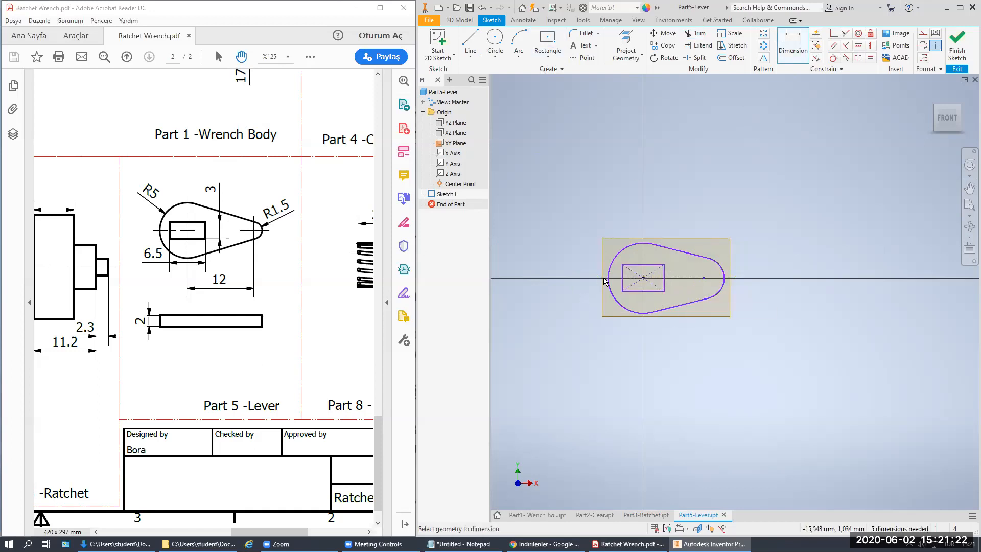
{"action": "left_click", "coordinate": [609, 265]}
{"action": "left_click", "coordinate": [554, 228]}
{"action": "type", "text": "5"}
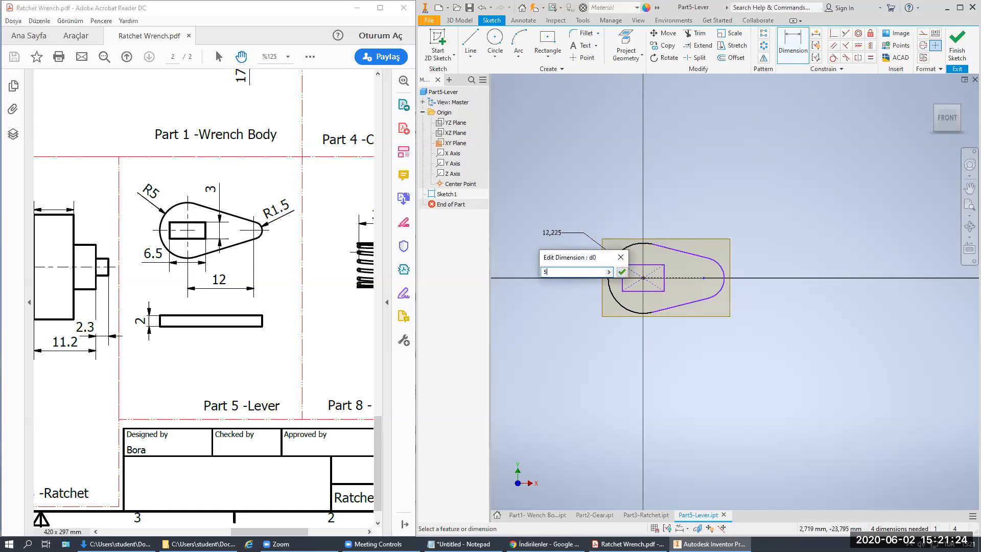
{"action": "key", "text": "Return"}
{"action": "scroll", "coordinate": [672, 313], "scroll_direction": "up", "scroll_amount": 3}
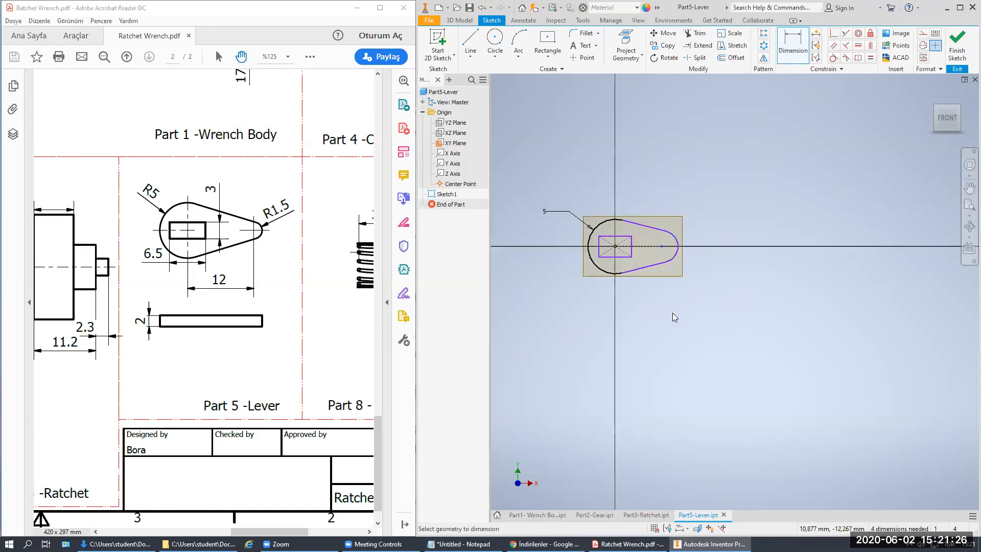
{"action": "left_click", "coordinate": [679, 240]}
{"action": "left_click", "coordinate": [684, 246]}
{"action": "type", "text": "1,"}
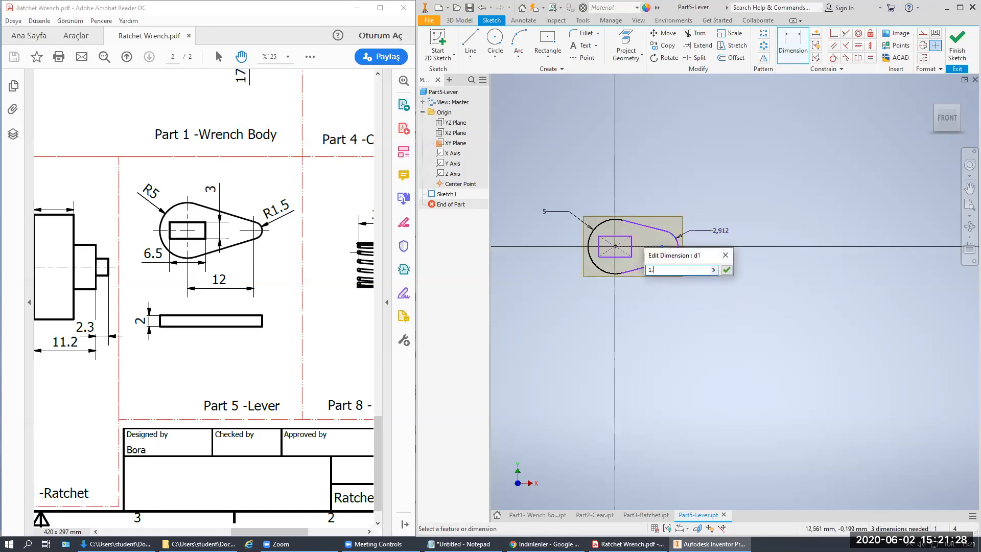
{"action": "type", "text": "5"}
{"action": "key", "text": "Return"}
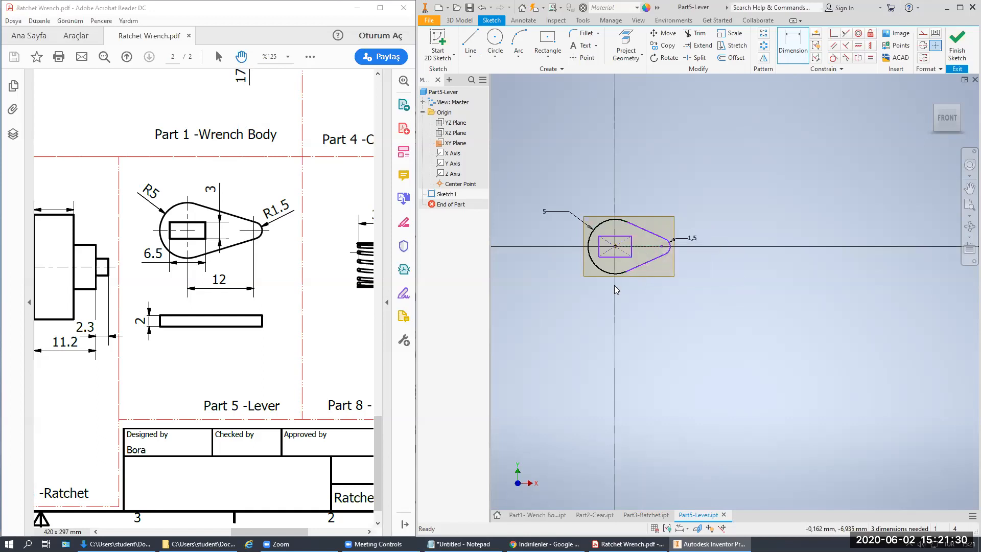
Step: Dimension the horizontal distance between the two arc centers as 12 mm
{"action": "left_click", "coordinate": [643, 267]}
{"action": "left_click", "coordinate": [636, 339]}
{"action": "type", "text": "12"}
{"action": "key", "text": "Return"}
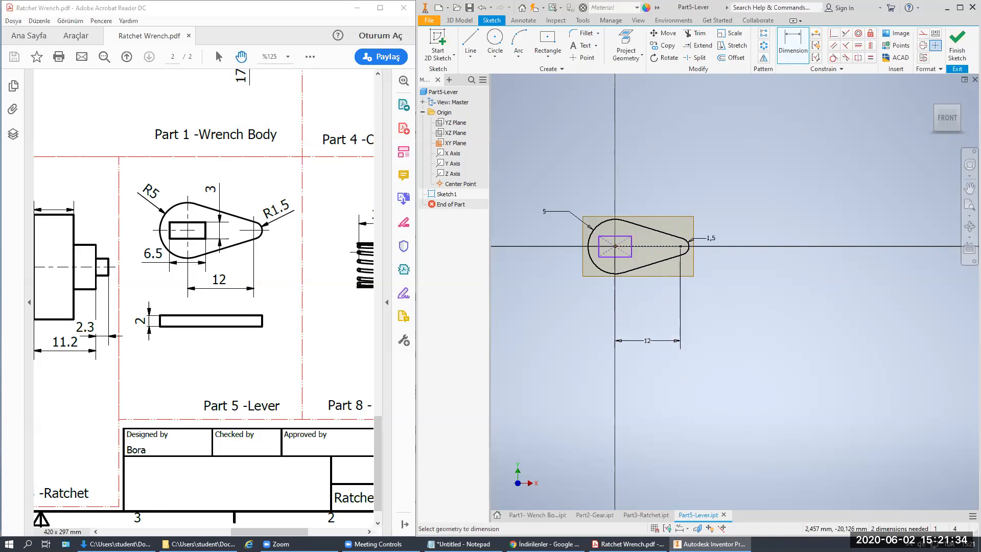
Step: Dimension the inner rectangle's width as 6.5 mm
{"action": "left_click", "coordinate": [780, 47]}
{"action": "scroll", "coordinate": [600, 243], "scroll_direction": "up", "scroll_amount": 3}
{"action": "left_click", "coordinate": [618, 271]}
{"action": "left_click", "coordinate": [606, 359]}
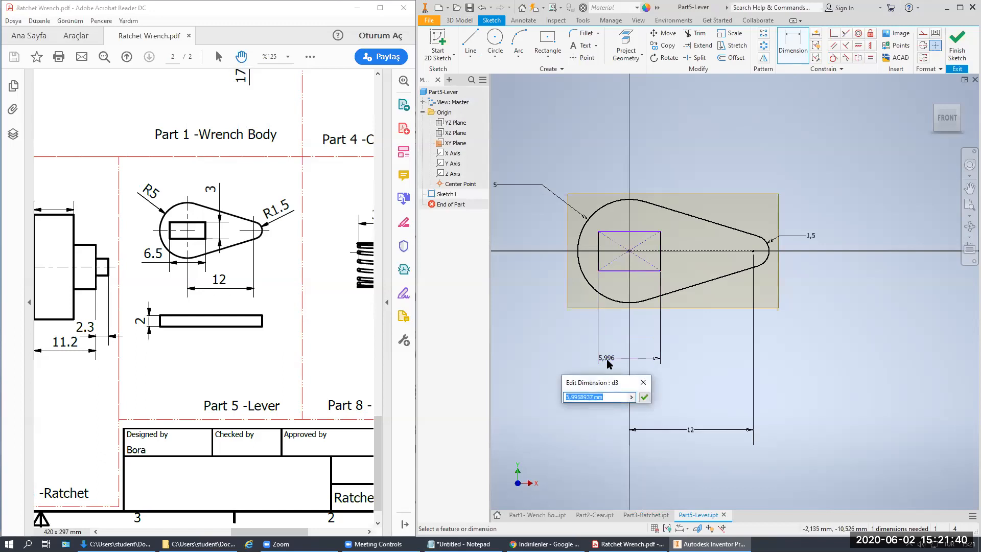
{"action": "type", "text": "6,5"}
{"action": "key", "text": "Return"}
{"action": "key", "text": "Escape"}
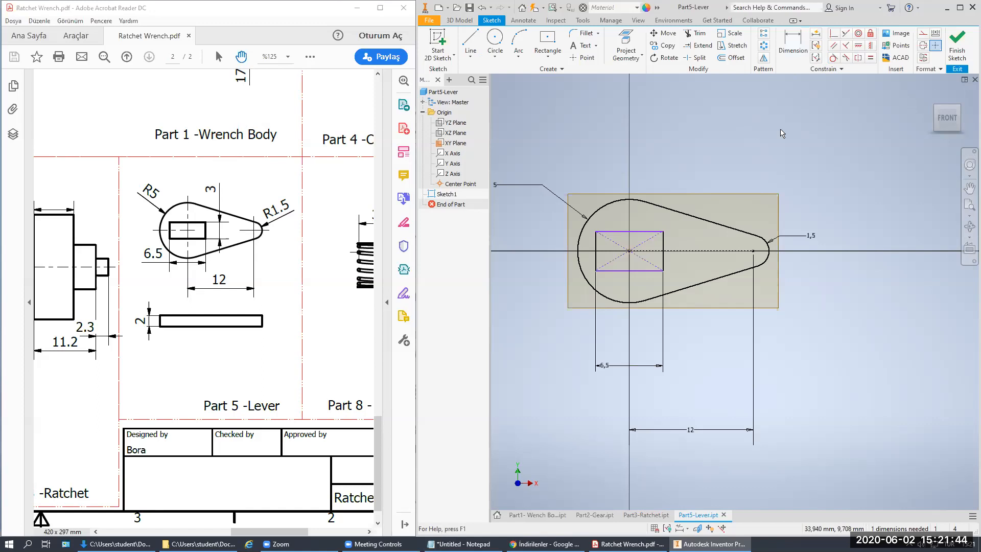
Step: Dimension the inner rectangle's height as 3 mm and finish the sketch
{"action": "key", "text": "d"}
{"action": "left_click", "coordinate": [682, 246]}
{"action": "type", "text": "3"}
{"action": "key", "text": "Return"}
{"action": "key", "text": "Escape"}
{"action": "left_click", "coordinate": [957, 46]}
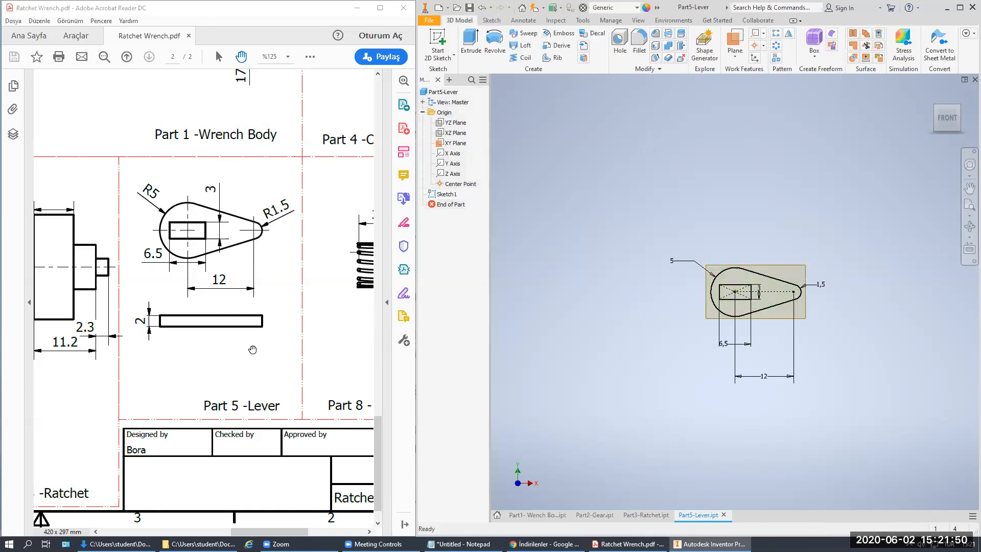
Step: Extrude the lever profile symmetrically to a distance of 2 mm, leaving the inner rectangle open
{"action": "left_click", "coordinate": [957, 108]}
{"action": "left_click", "coordinate": [471, 41]}
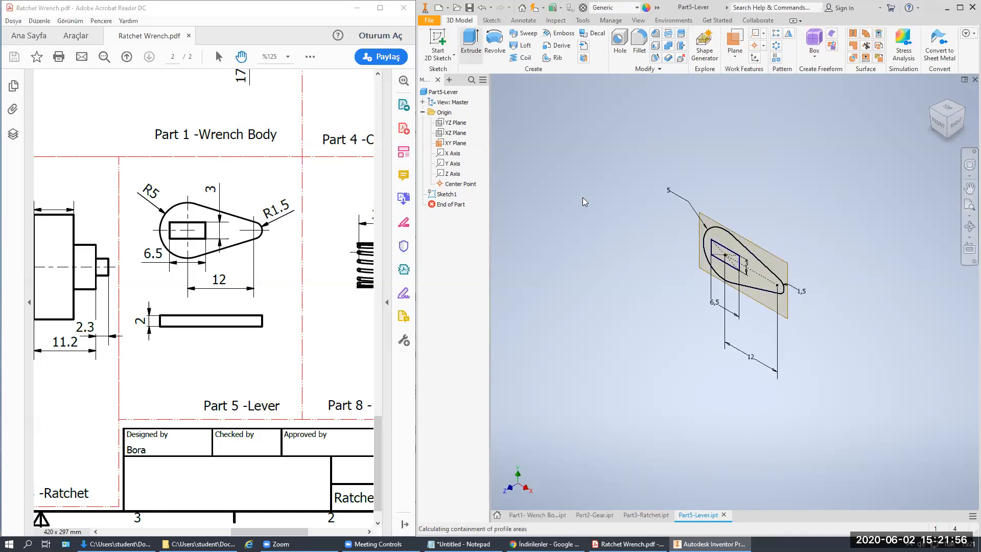
{"action": "left_click", "coordinate": [763, 276]}
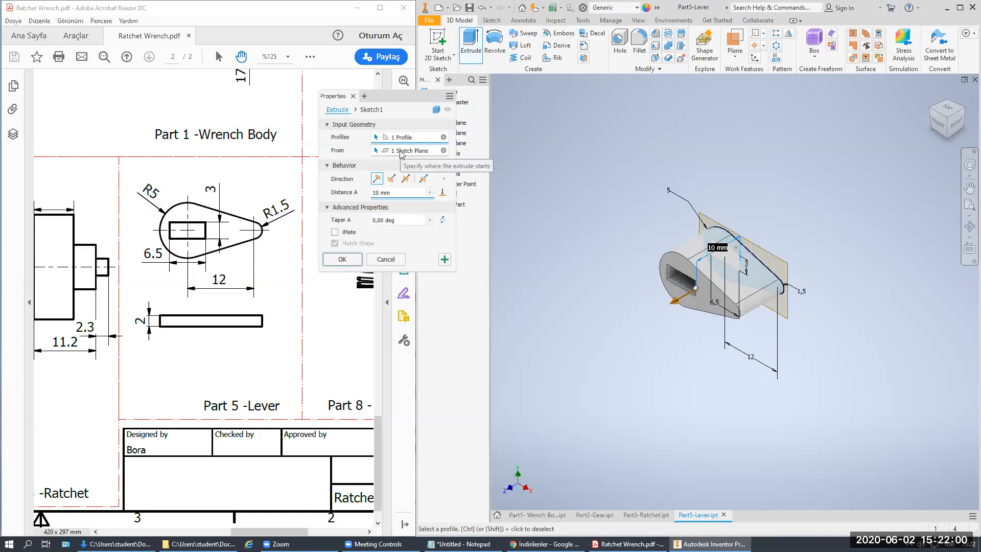
{"action": "left_click", "coordinate": [406, 179]}
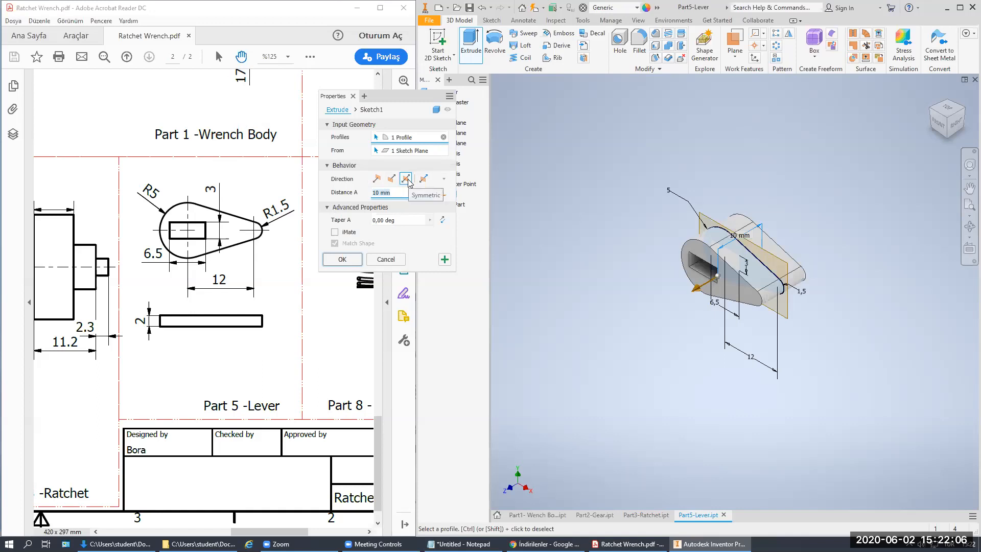
{"action": "type", "text": "2"}
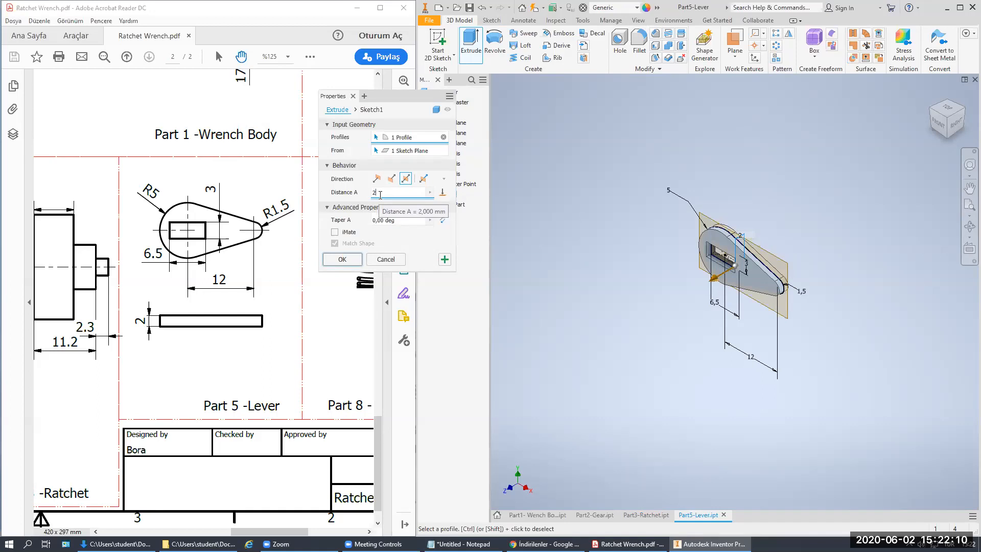
{"action": "left_click", "coordinate": [341, 259]}
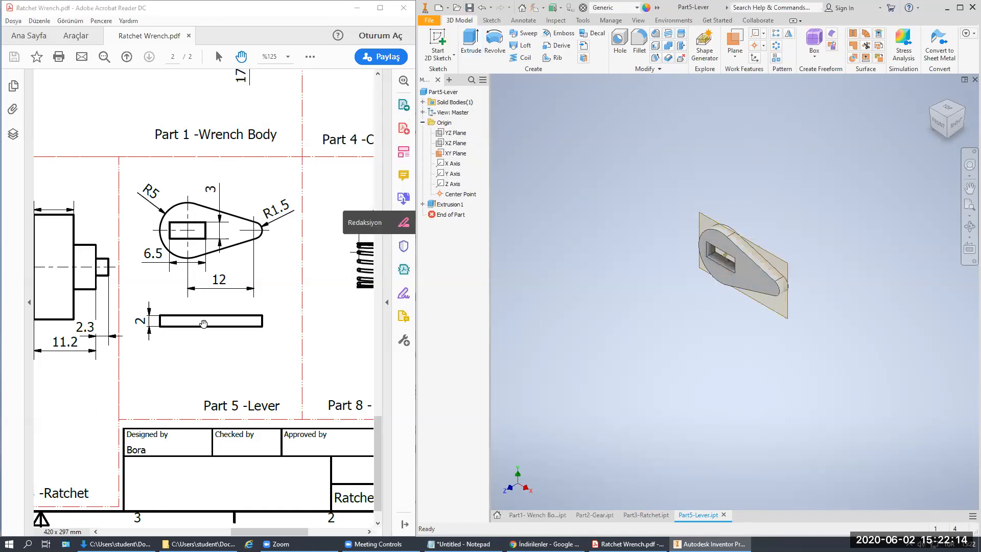
Step: Bring the Part 4 cover drawing into view in the PDF and create a new part in Inventor
{"action": "left_click_drag", "start_coordinate": [204, 324], "coordinate": [140, 348]}
{"action": "mouse_move", "coordinate": [263, 306]}
{"action": "left_mouse_down"}
{"action": "mouse_move", "coordinate": [189, 403]}
{"action": "mouse_move", "coordinate": [161, 357]}
{"action": "mouse_move", "coordinate": [140, 407]}
{"action": "left_mouse_up"}
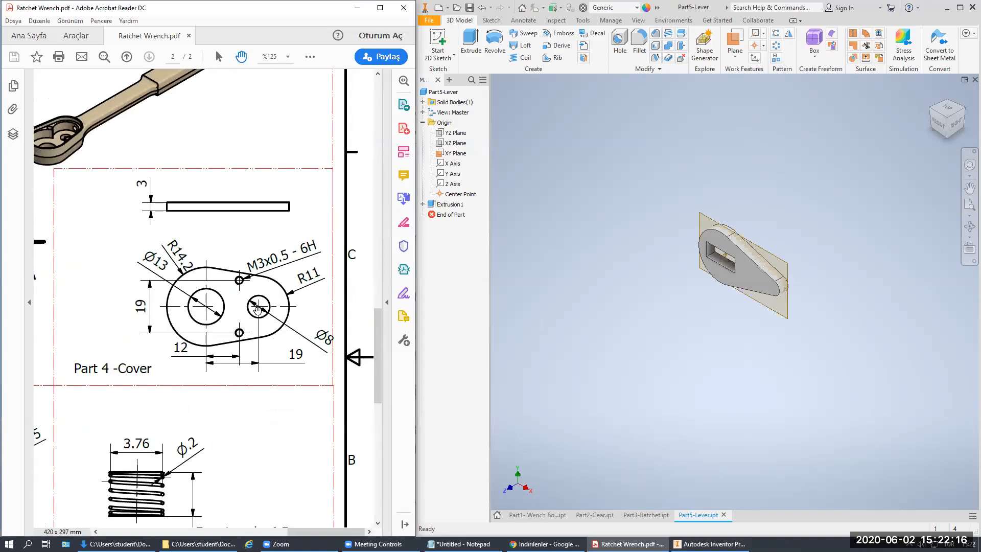
{"action": "left_click", "coordinate": [590, 162]}
{"action": "left_click", "coordinate": [439, 8]}
{"action": "left_click", "coordinate": [483, 122]}
{"action": "double_click", "coordinate": [477, 119]}
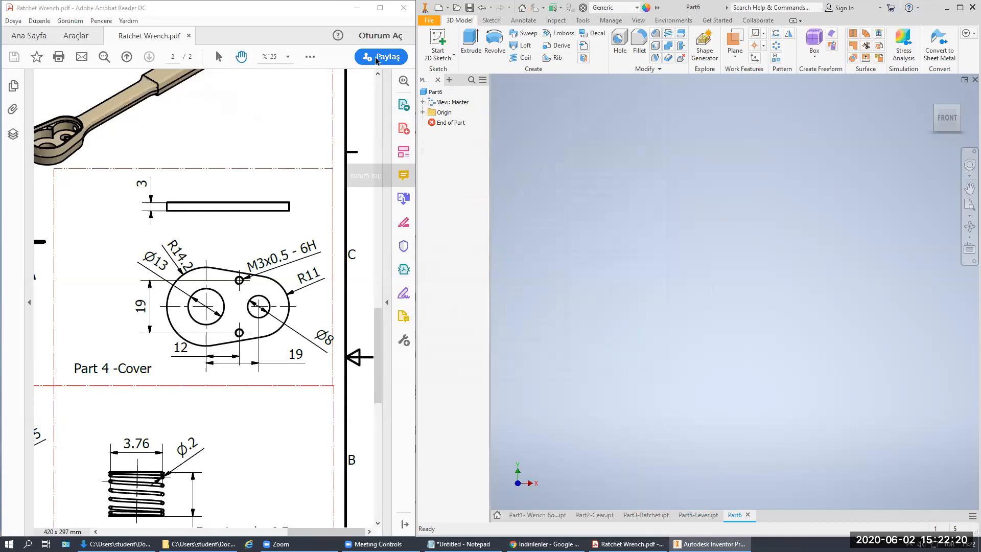
Step: Start a sketch on the new part's XY plane and make the center point and XY plane visible
{"action": "left_click", "coordinate": [438, 43]}
{"action": "left_click", "coordinate": [689, 160]}
{"action": "left_click", "coordinate": [422, 113]}
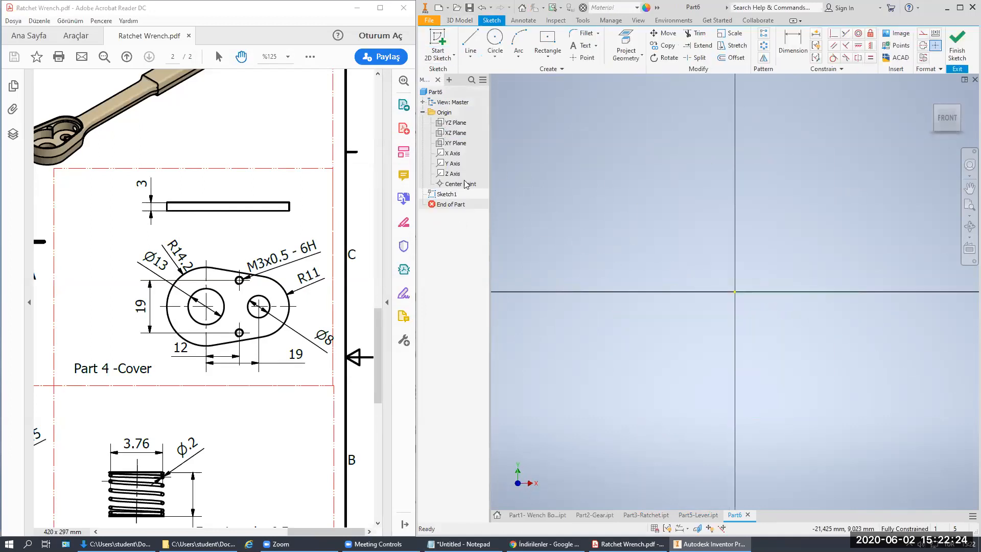
{"action": "right_click", "coordinate": [465, 185]}
{"action": "left_click", "coordinate": [492, 291]}
{"action": "right_click", "coordinate": [450, 144]}
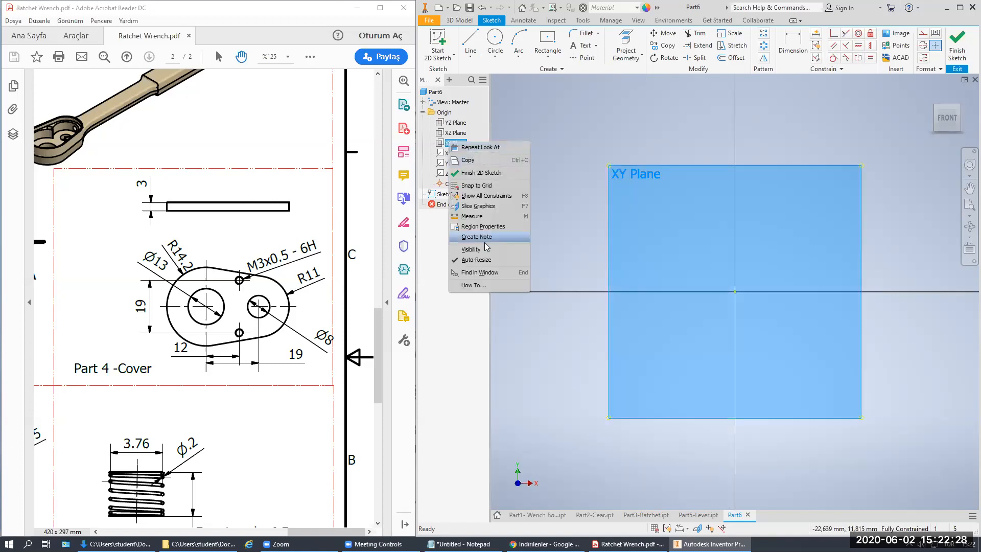
{"action": "left_click", "coordinate": [505, 244]}
Step: Sketch a vertical and a horizontal line near the origin and convert both to construction lines
{"action": "scroll", "coordinate": [575, 179], "scroll_direction": "down", "scroll_amount": 5}
{"action": "middle_click_drag", "start_coordinate": [575, 179], "coordinate": [529, 161]}
{"action": "key", "text": "l"}
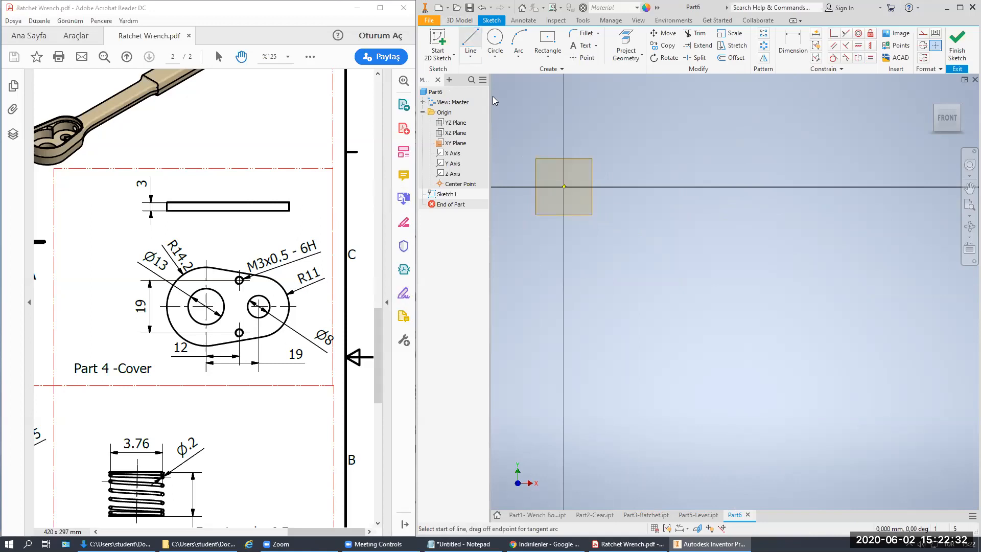
{"action": "left_click", "coordinate": [533, 146]}
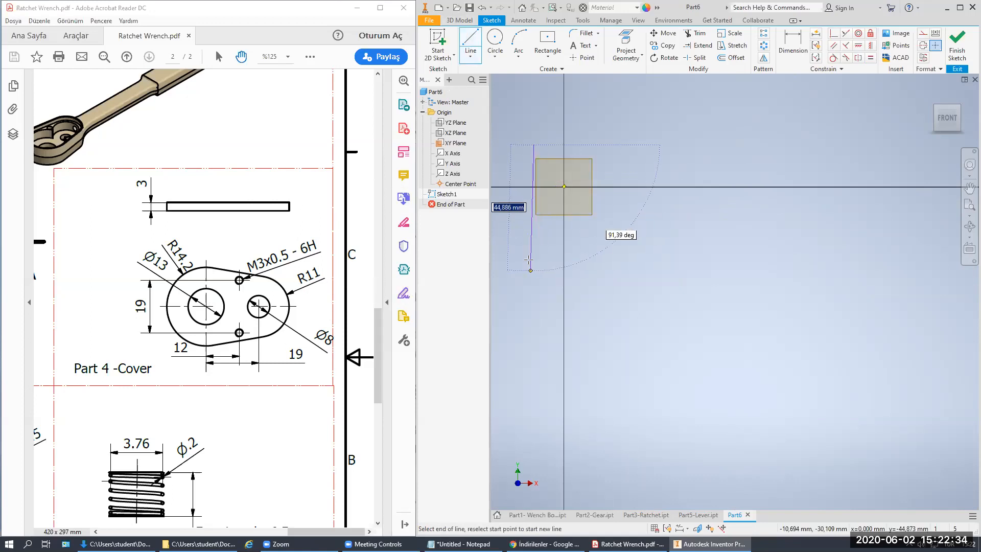
{"action": "left_click", "coordinate": [534, 258]}
{"action": "key", "text": "Escape"}
{"action": "left_click", "coordinate": [470, 42]}
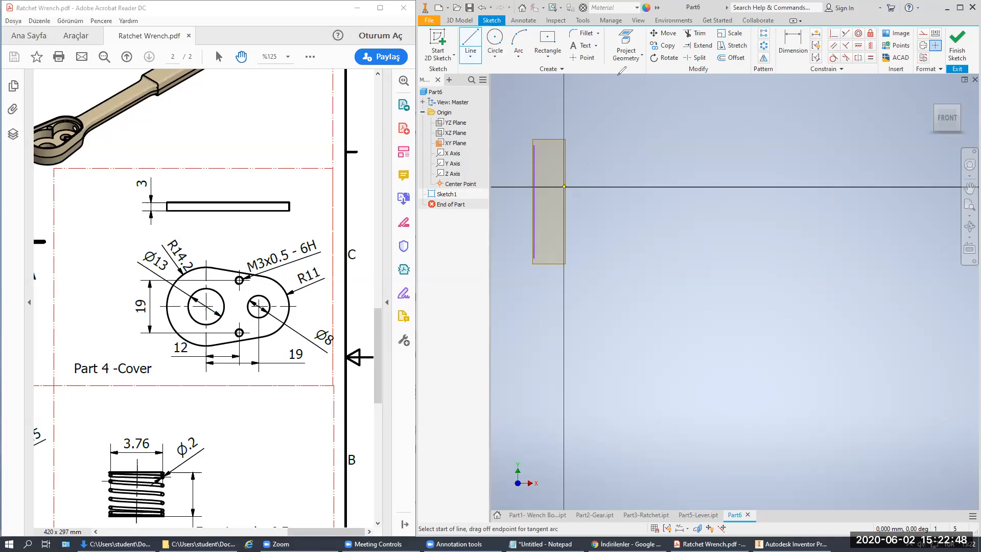
{"action": "left_click", "coordinate": [506, 171]}
{"action": "left_click", "coordinate": [620, 171]}
{"action": "key", "text": "Escape"}
{"action": "left_click_drag", "start_coordinate": [525, 167], "coordinate": [513, 151]}
{"action": "right_click", "coordinate": [531, 174]}
{"action": "left_click", "coordinate": [587, 172]}
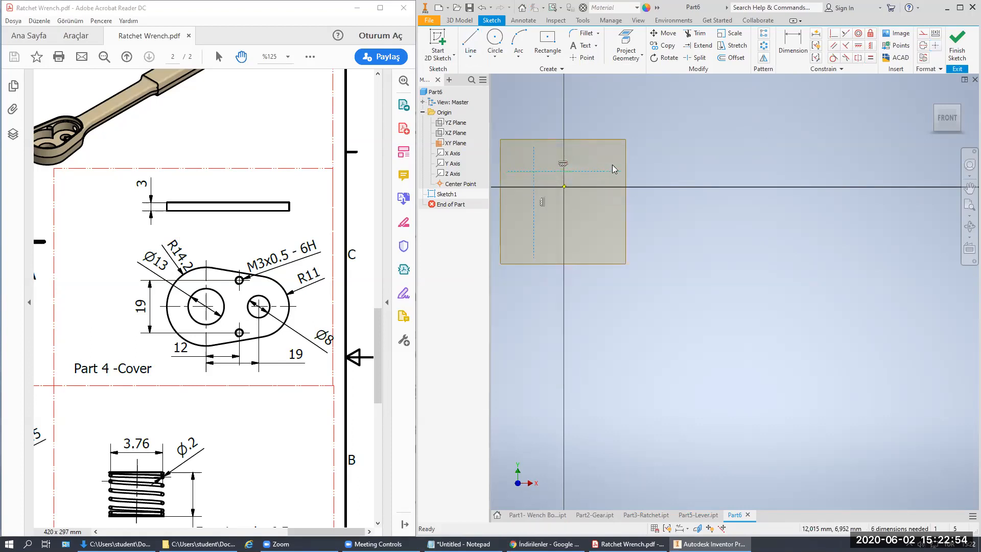
Step: Constrain the horizontal and vertical construction lines coincident with the sketch origin
{"action": "left_click", "coordinate": [833, 34]}
{"action": "left_click", "coordinate": [595, 172]}
{"action": "left_click", "coordinate": [564, 186]}
{"action": "key", "text": "Escape"}
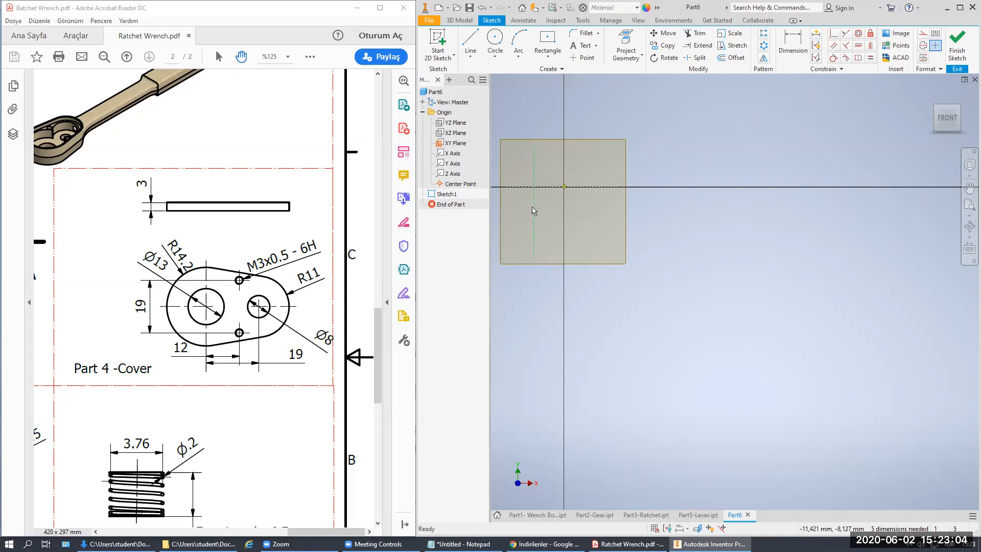
{"action": "left_click", "coordinate": [834, 35]}
{"action": "left_click", "coordinate": [565, 187]}
Step: Add a vertical construction line about 25 mm long beside the origin, with its midpoint coincident with the horizontal axis line
{"action": "key", "text": "l"}
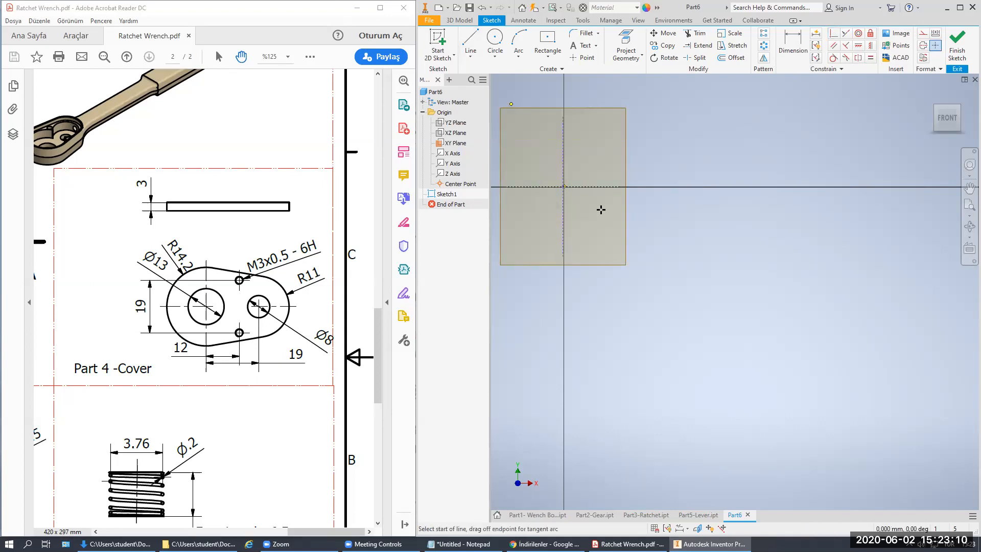
{"action": "left_click", "coordinate": [586, 158]}
{"action": "left_click", "coordinate": [585, 232]}
{"action": "key", "text": "Escape"}
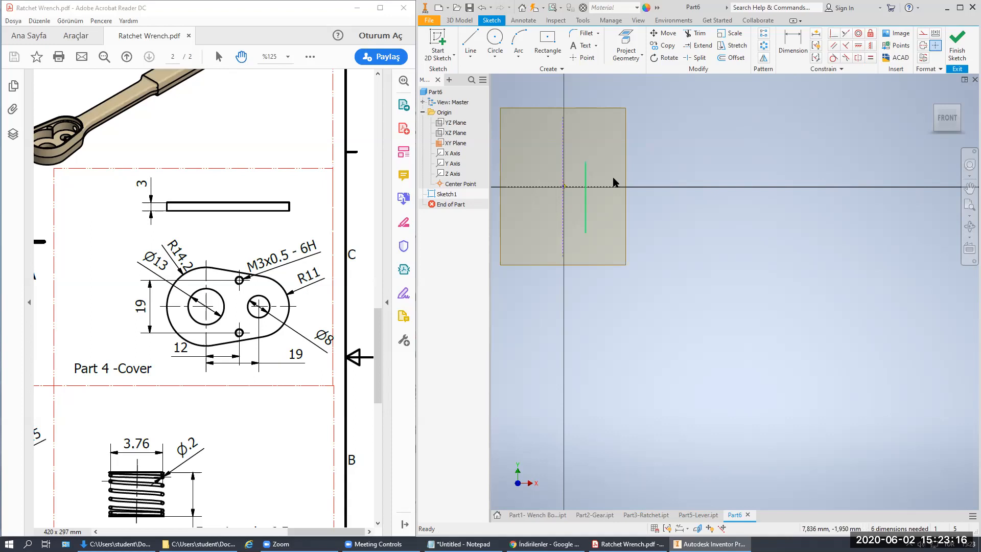
{"action": "left_click", "coordinate": [586, 196]}
{"action": "left_click", "coordinate": [592, 187]}
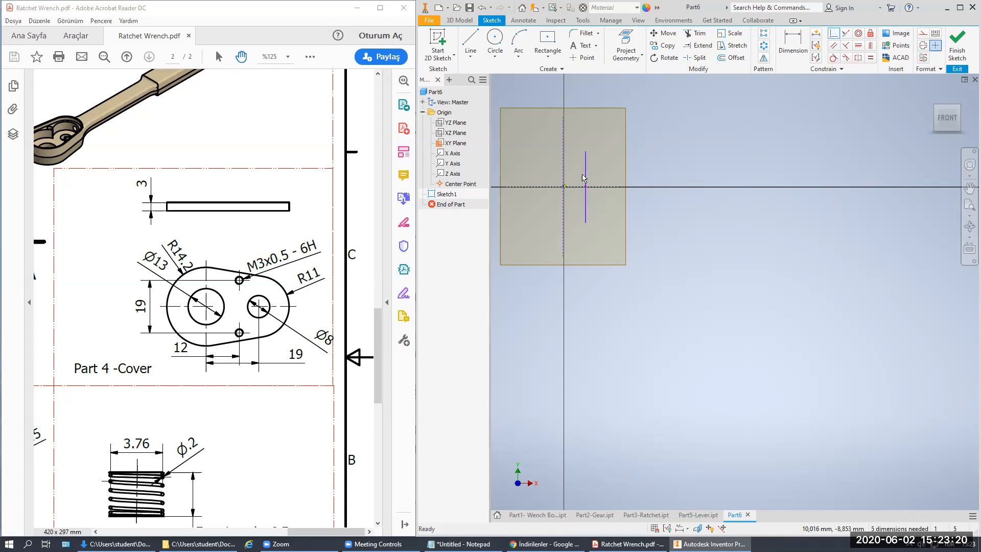
{"action": "right_click", "coordinate": [586, 166]}
{"action": "left_click", "coordinate": [623, 158]}
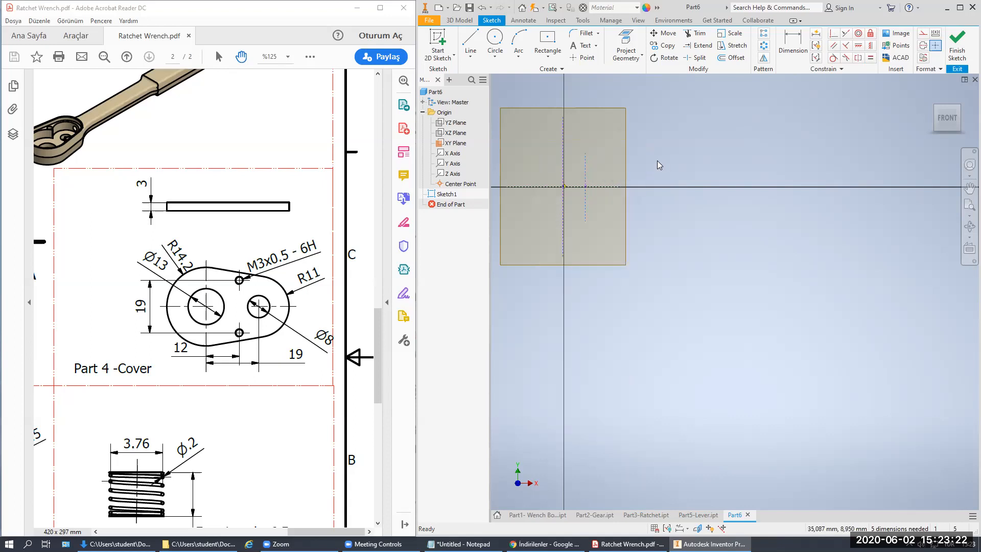
Step: Dimension the short vertical construction line's length as 19 mm
{"action": "key", "text": "d"}
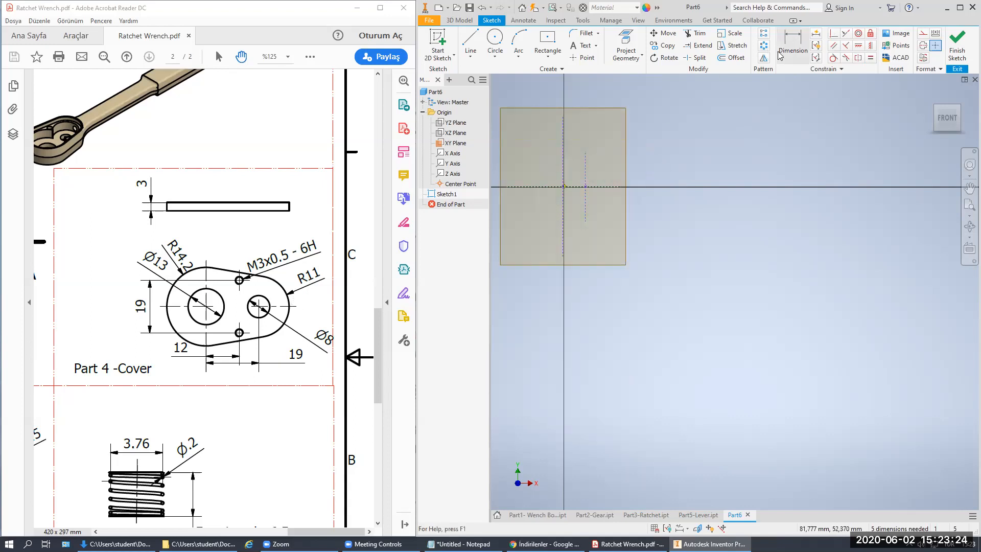
{"action": "left_click", "coordinate": [586, 171]}
{"action": "left_click", "coordinate": [600, 174]}
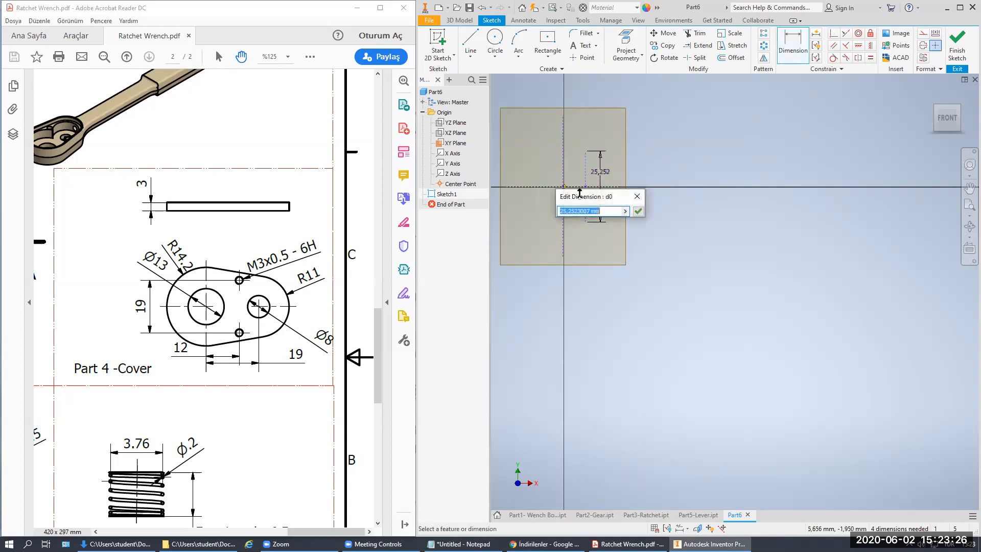
{"action": "key", "text": "Return"}
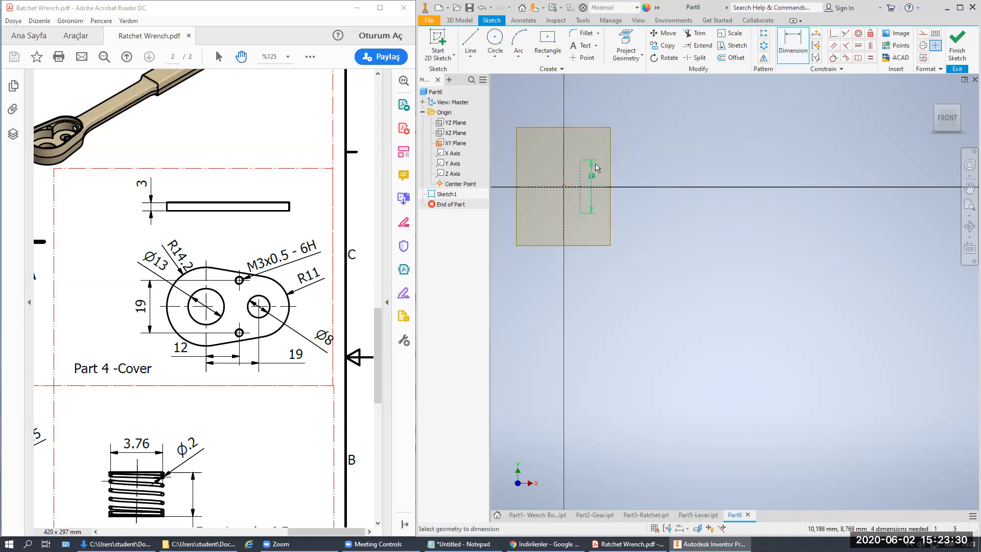
Step: Dimension the distance between the two vertical construction lines as 12 mm
{"action": "left_click", "coordinate": [582, 179]}
{"action": "left_click", "coordinate": [564, 169]}
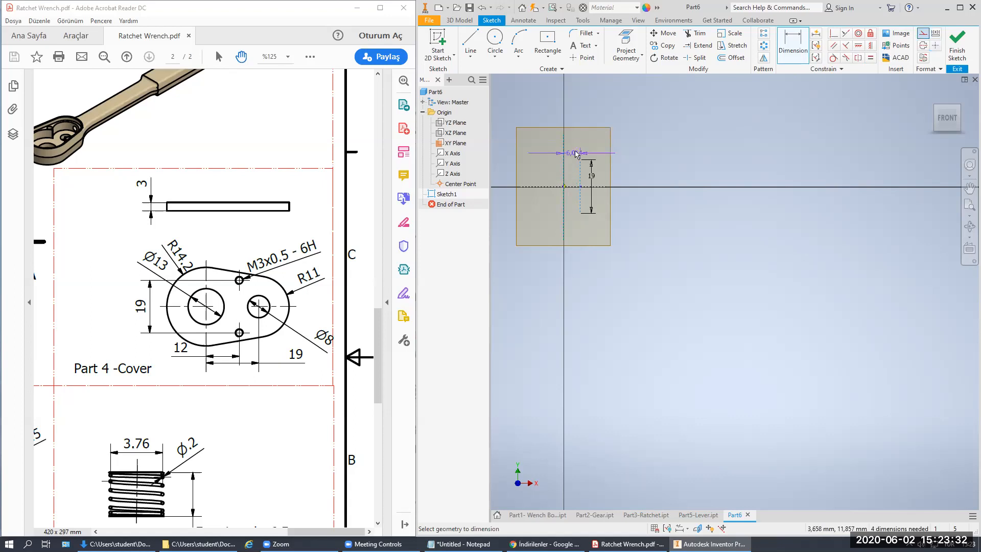
{"action": "left_click", "coordinate": [573, 152]}
{"action": "type", "text": "12"}
{"action": "key", "text": "Return"}
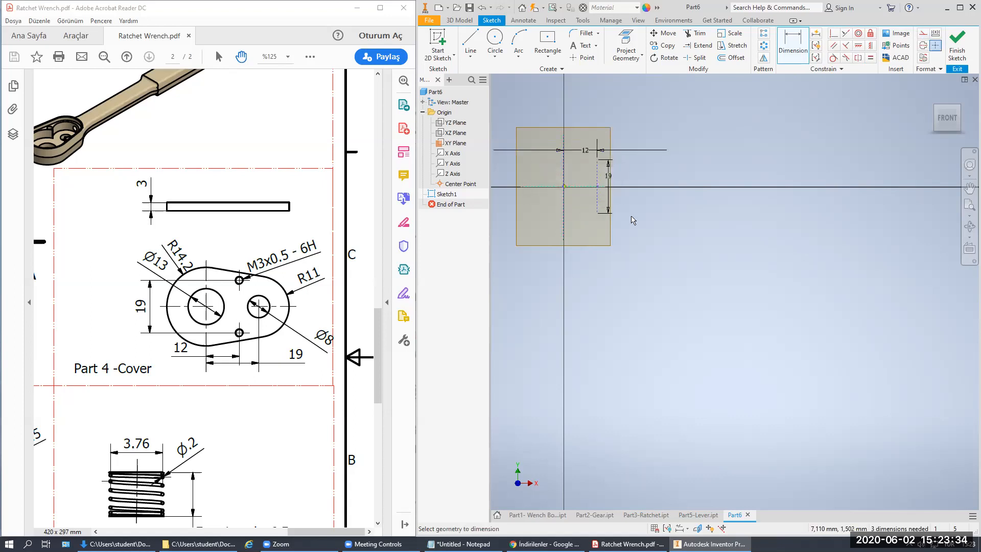
{"action": "key", "text": "Escape"}
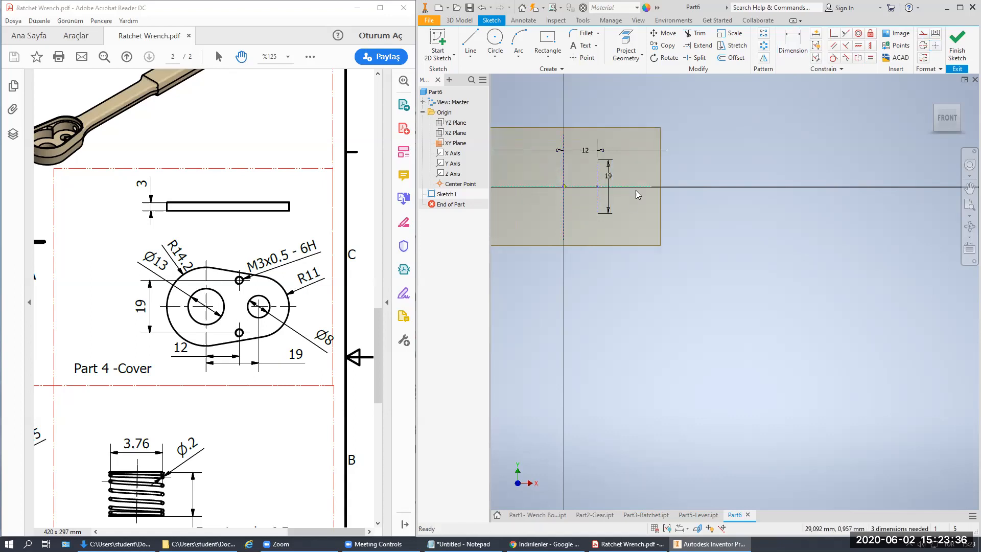
Step: Draw a large circle at the origin and a smaller circle centered at the end of the horizontal construction line
{"action": "key", "text": "c"}
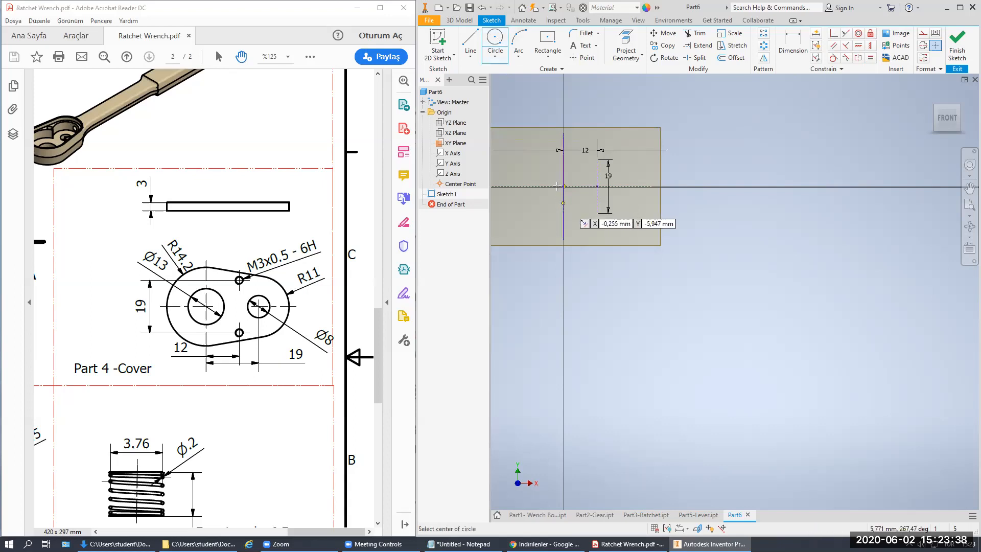
{"action": "left_click", "coordinate": [563, 186]}
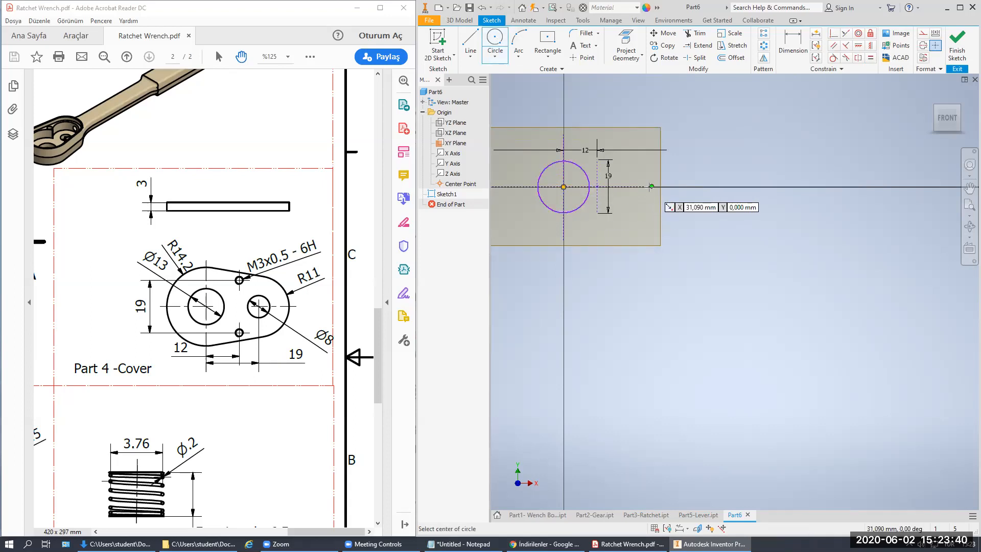
{"action": "left_click", "coordinate": [652, 204]}
{"action": "key", "text": "Escape"}
Step: Draw one slanted line above and one below the two circles for the sides of the cover outline
{"action": "key", "text": "l"}
{"action": "left_click", "coordinate": [526, 149]}
{"action": "left_click", "coordinate": [758, 168]}
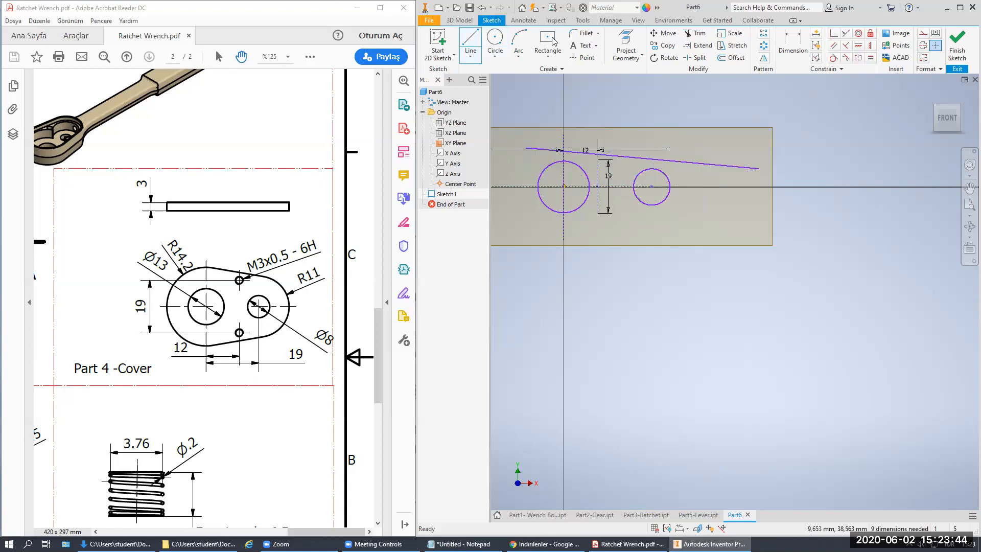
{"action": "left_click", "coordinate": [471, 48]}
{"action": "left_click", "coordinate": [537, 227]}
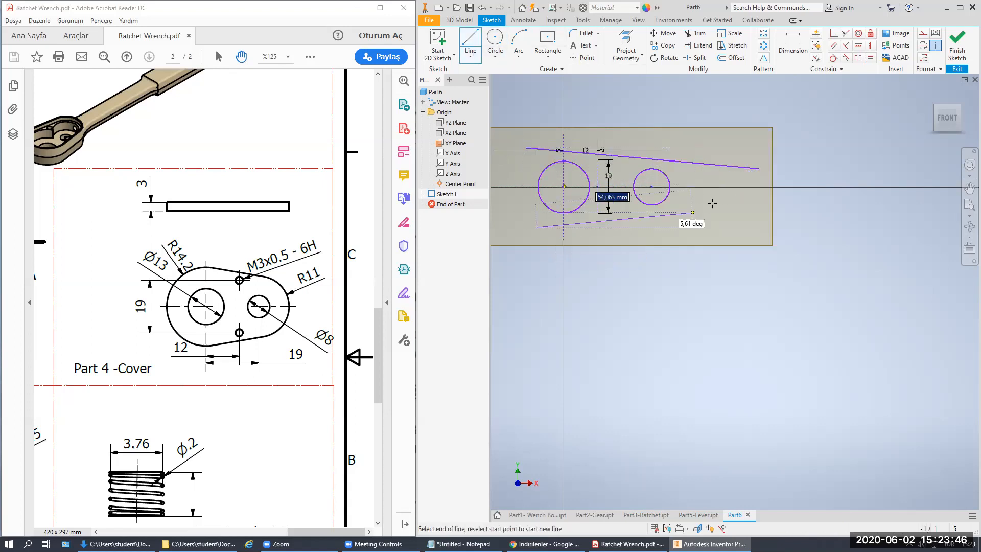
{"action": "key", "text": "Escape"}
Step: Make the upper and lower slanted lines tangent to both circles
{"action": "left_click", "coordinate": [833, 57]}
{"action": "left_click", "coordinate": [664, 160]}
{"action": "left_click", "coordinate": [654, 174]}
{"action": "left_click", "coordinate": [679, 206]}
{"action": "left_click", "coordinate": [684, 209]}
{"action": "left_click", "coordinate": [573, 209]}
{"action": "left_click", "coordinate": [588, 222]}
{"action": "left_click", "coordinate": [568, 152]}
{"action": "left_click", "coordinate": [539, 154]}
Step: Trim the overhanging line ends and the inner circle arcs to leave the closed cover outline
{"action": "left_click", "coordinate": [695, 34]}
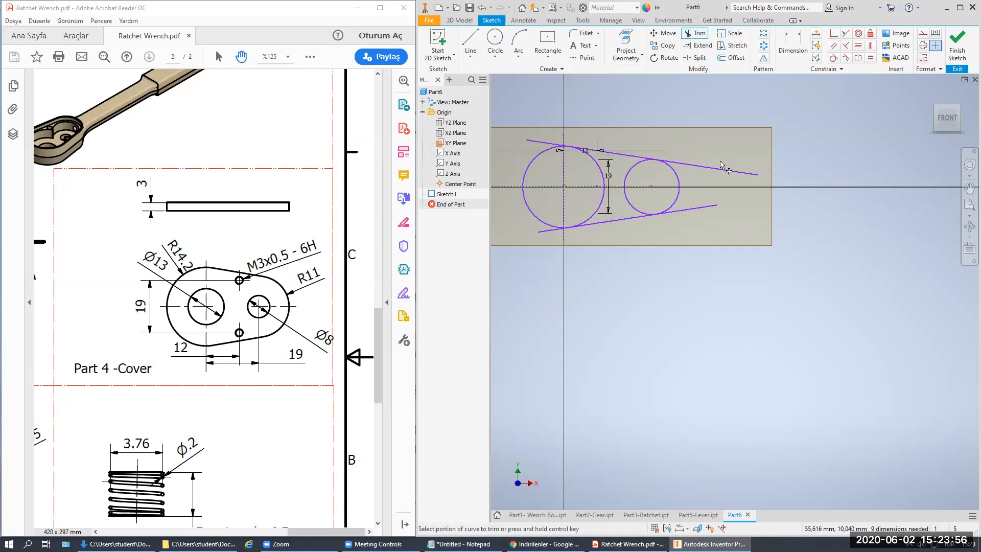
{"action": "left_click", "coordinate": [703, 207]}
{"action": "left_click", "coordinate": [551, 231]}
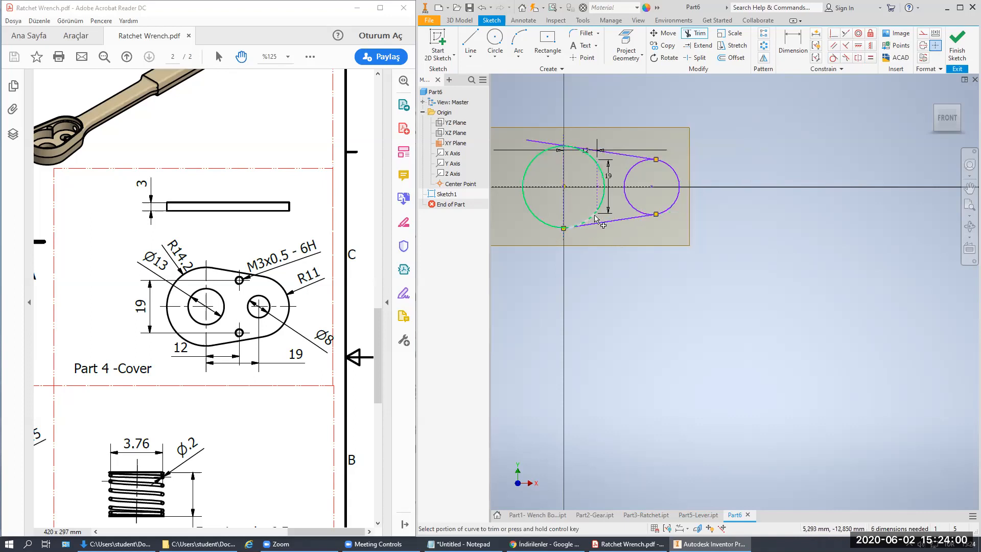
{"action": "left_click", "coordinate": [605, 186]}
{"action": "left_click", "coordinate": [544, 143]}
{"action": "left_click", "coordinate": [592, 162]}
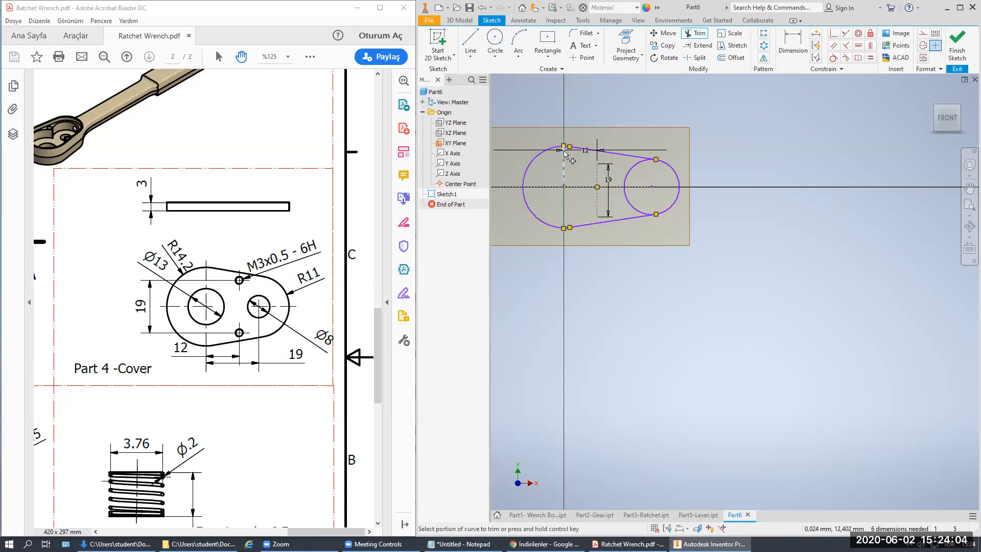
{"action": "scroll", "coordinate": [565, 152], "scroll_direction": "up", "scroll_amount": 5}
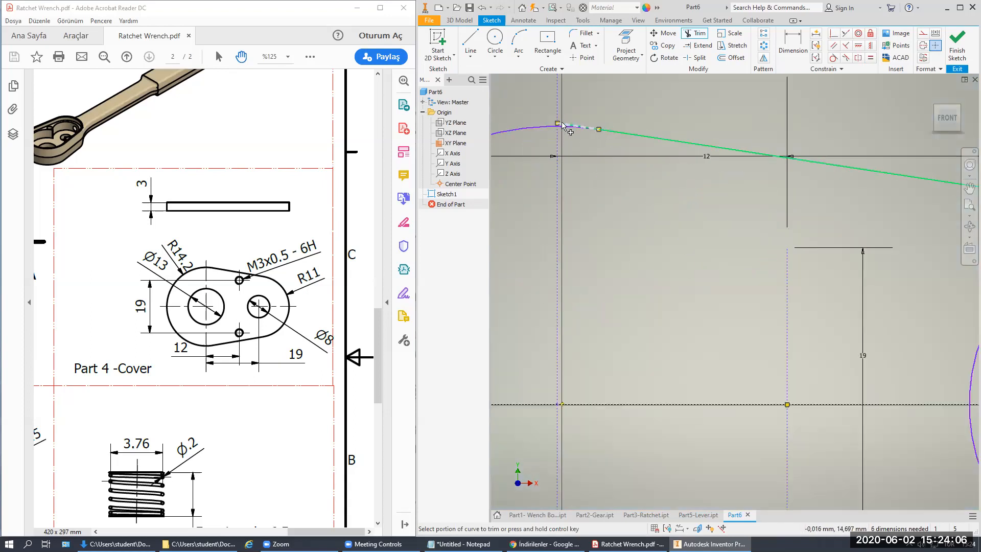
{"action": "scroll", "coordinate": [656, 175], "scroll_direction": "down", "scroll_amount": 4}
{"action": "left_click", "coordinate": [667, 186]}
{"action": "left_click", "coordinate": [678, 255]}
{"action": "scroll", "coordinate": [687, 227], "scroll_direction": "down", "scroll_amount": 4}
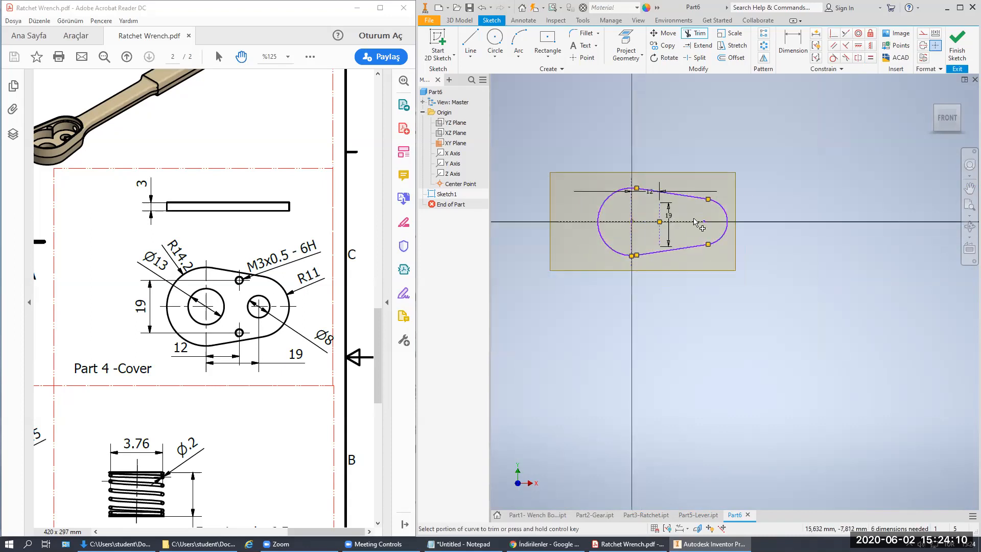
Step: Draw a circle about 10 mm in diameter at the origin and one about 11 mm at the center of the outline's smaller arc
{"action": "left_click", "coordinate": [495, 40]}
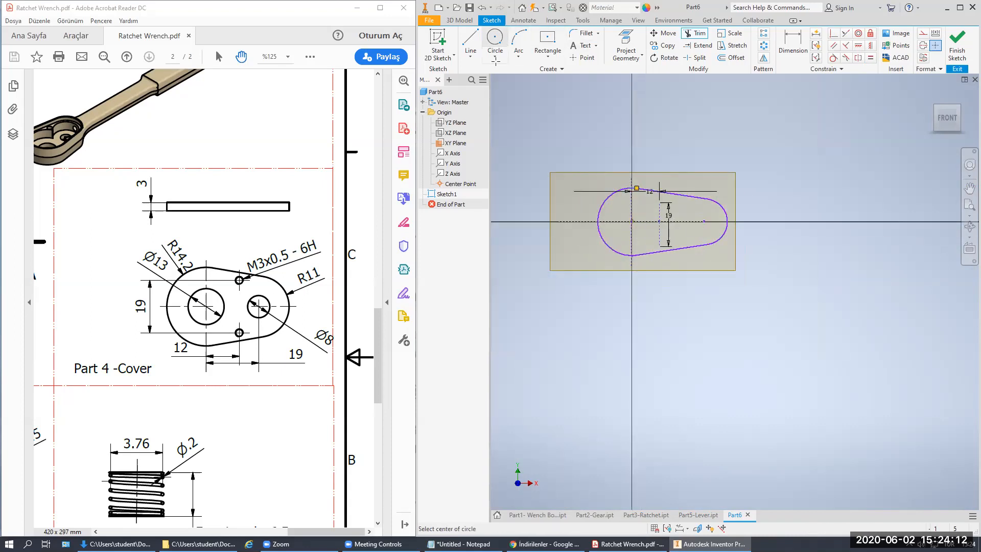
{"action": "left_click", "coordinate": [631, 221]}
{"action": "left_click", "coordinate": [643, 222]}
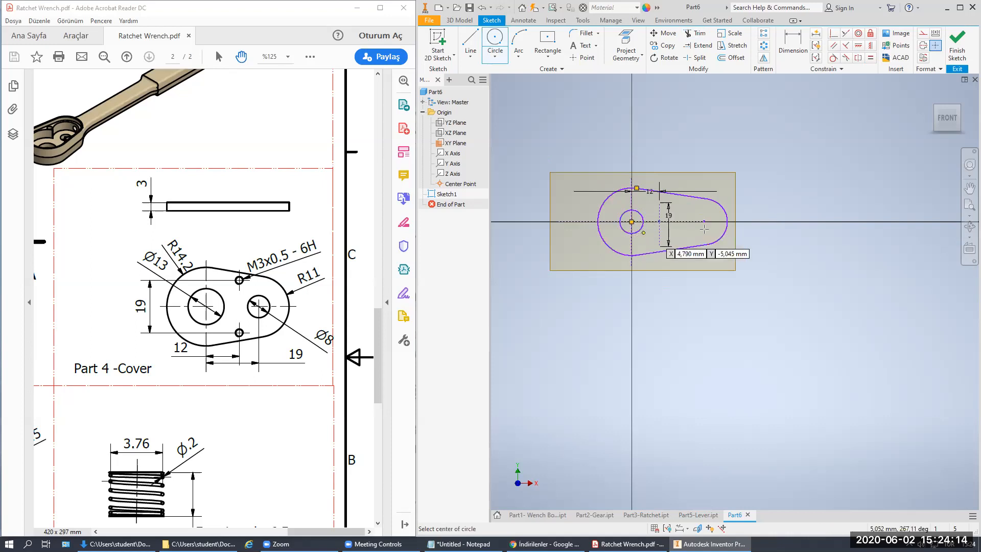
{"action": "left_click", "coordinate": [699, 233]}
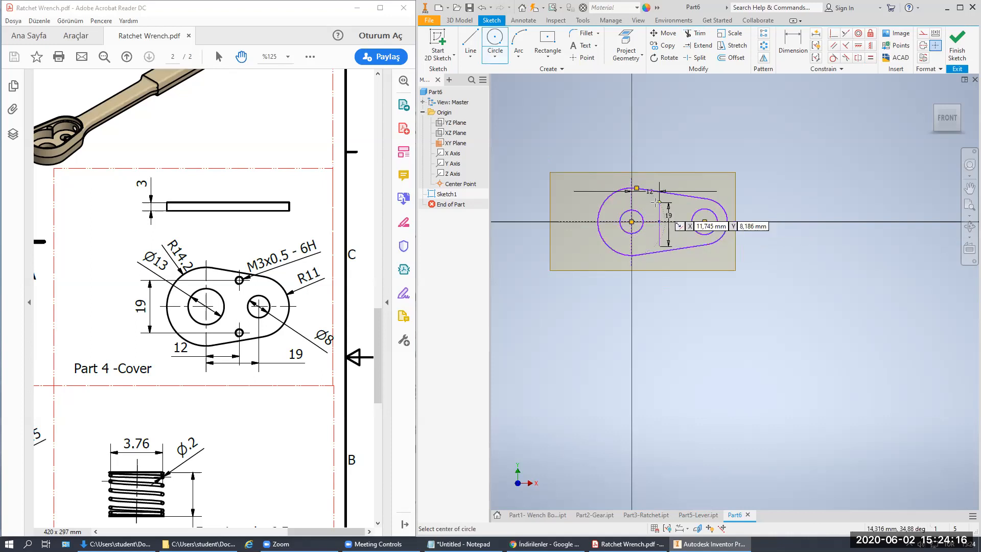
Step: Draw a small screw-hole circle at each end of the 19 mm vertical construction line
{"action": "scroll", "coordinate": [655, 203], "scroll_direction": "up", "scroll_amount": 4}
{"action": "left_click", "coordinate": [666, 202]}
{"action": "left_click", "coordinate": [675, 215]}
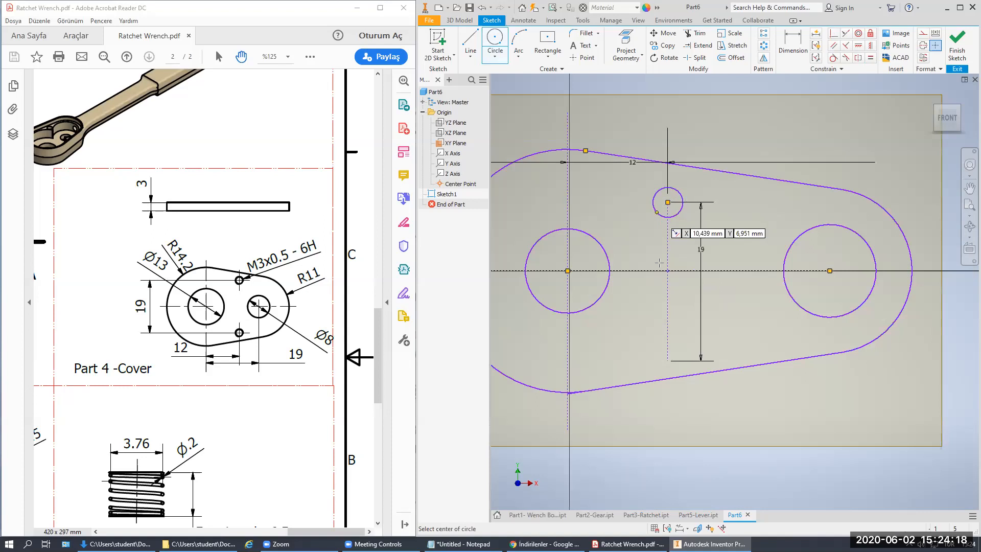
{"action": "left_click", "coordinate": [667, 361]}
{"action": "left_click", "coordinate": [675, 374]}
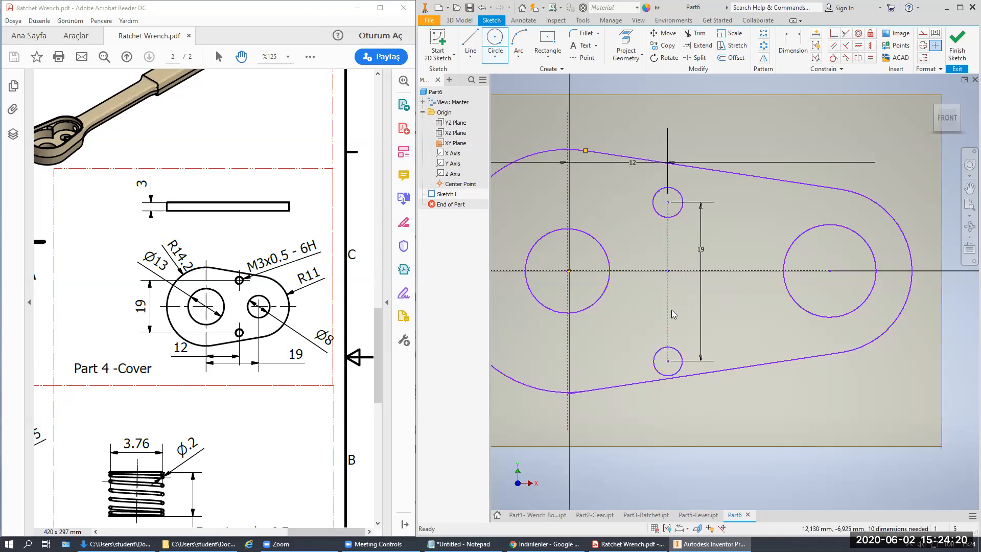
{"action": "key", "text": "Escape"}
Step: Constrain the vertical construction line through the large arc to be coincident with its center at the origin
{"action": "scroll", "coordinate": [666, 278], "scroll_direction": "down", "scroll_amount": 5}
{"action": "scroll", "coordinate": [668, 279], "scroll_direction": "up", "scroll_amount": 5}
{"action": "left_click_drag", "start_coordinate": [682, 285], "coordinate": [680, 287]}
{"action": "left_click", "coordinate": [792, 43]}
{"action": "left_click", "coordinate": [608, 220]}
{"action": "left_click", "coordinate": [610, 267]}
{"action": "key", "text": "Escape"}
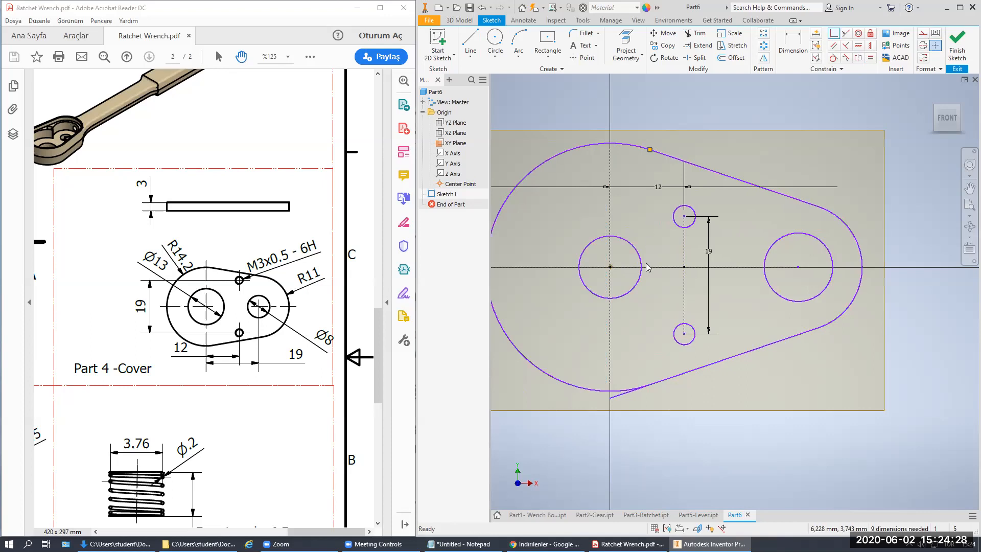
Step: Trim the overhanging end of the lower slanted line where it meets the large arc
{"action": "scroll", "coordinate": [659, 370], "scroll_direction": "down", "scroll_amount": 2}
{"action": "left_click", "coordinate": [694, 34]}
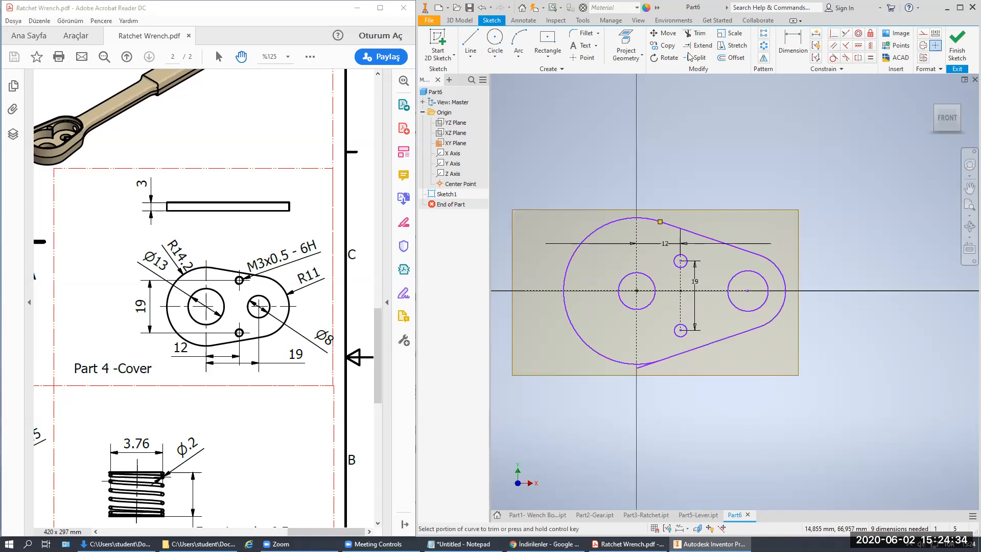
{"action": "left_click", "coordinate": [640, 369]}
{"action": "key", "text": "Escape"}
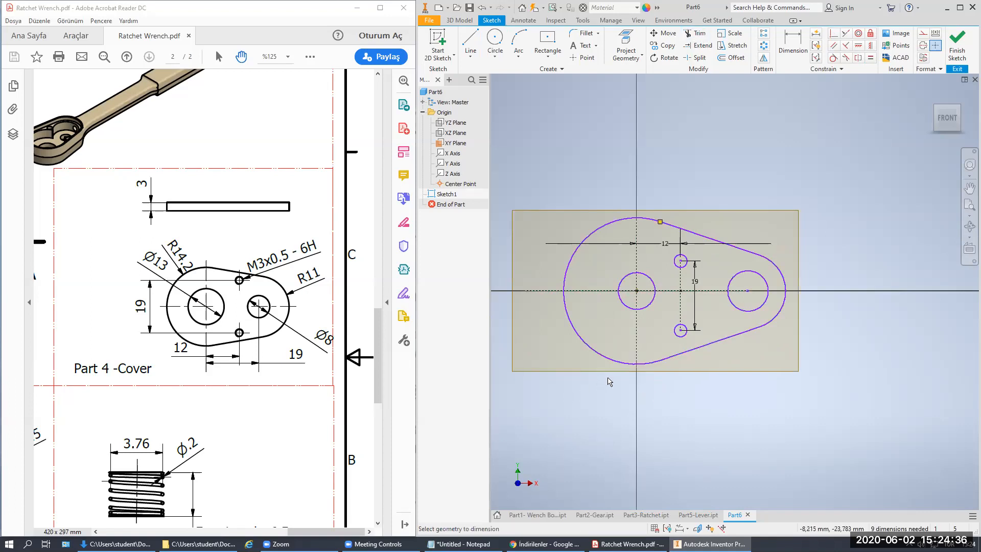
Step: Dimension the horizontal distance between the centers of the two larger holes as 19 mm
{"action": "left_click", "coordinate": [715, 292]}
{"action": "key", "text": "Escape"}
{"action": "key", "text": "d"}
{"action": "left_click", "coordinate": [747, 292]}
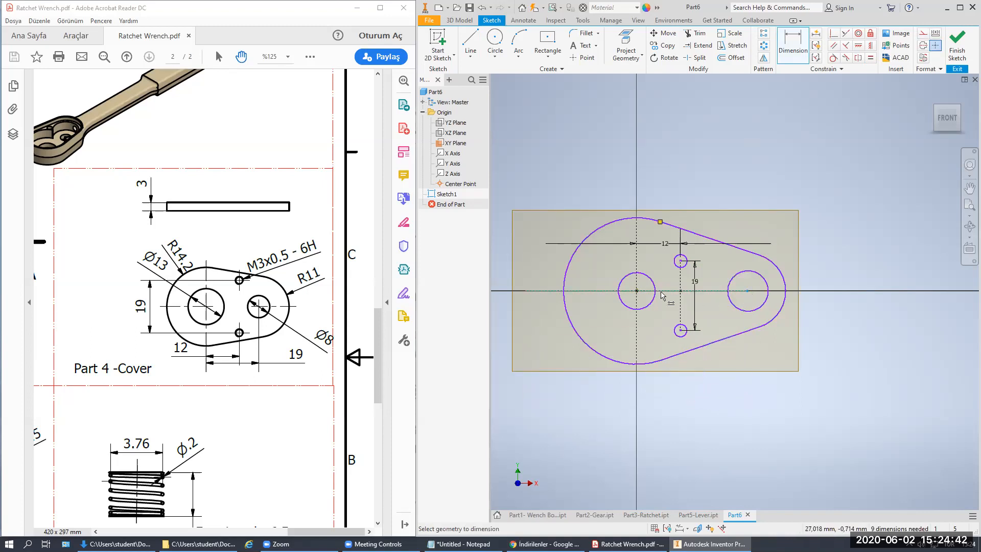
{"action": "left_click", "coordinate": [636, 272]}
{"action": "left_click", "coordinate": [691, 403]}
{"action": "type", "text": "19"}
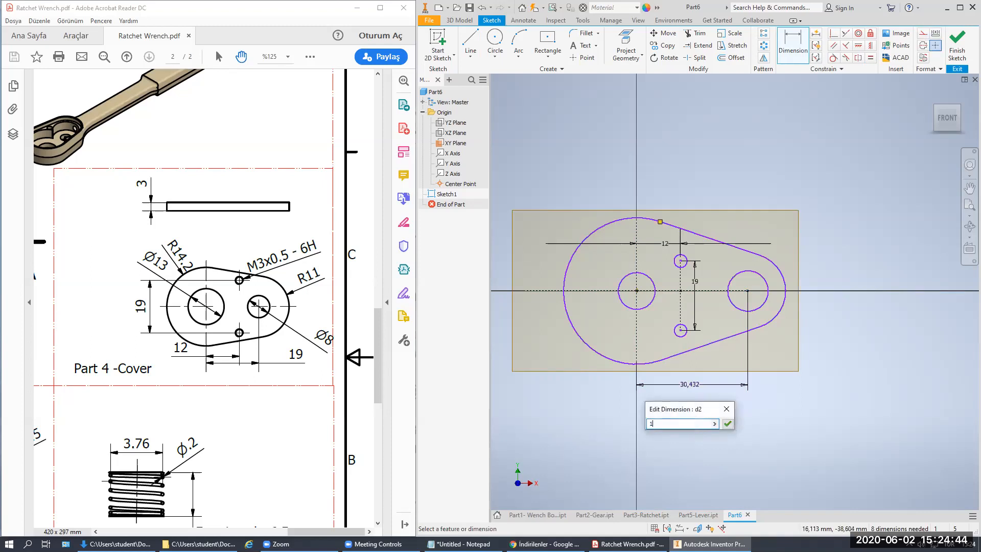
{"action": "key", "text": "Return"}
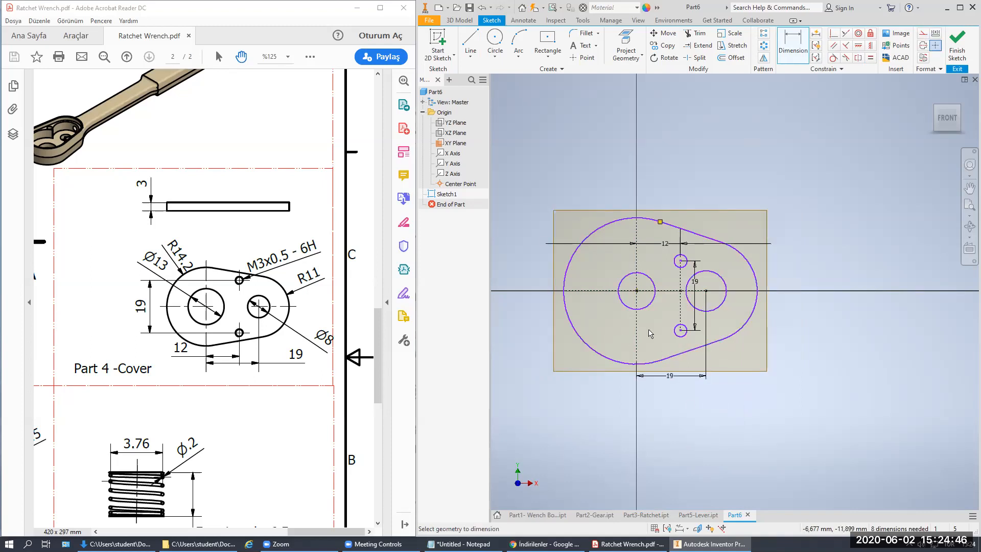
Step: Dimension the hole in the cover's narrow end to 8 mm diameter and the hole at the origin to 13 mm
{"action": "left_click", "coordinate": [720, 307]}
{"action": "left_click", "coordinate": [776, 343]}
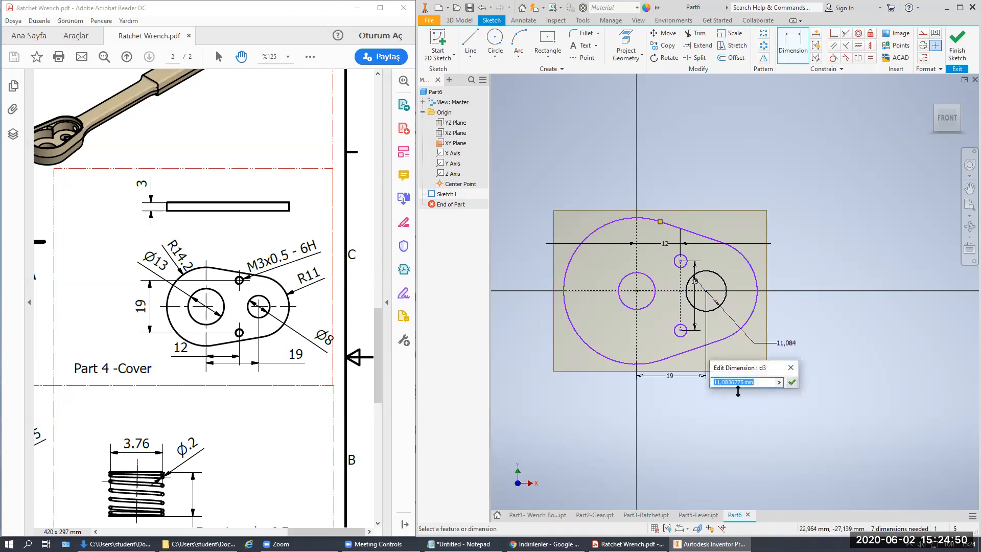
{"action": "type", "text": "8"}
{"action": "key", "text": "Return"}
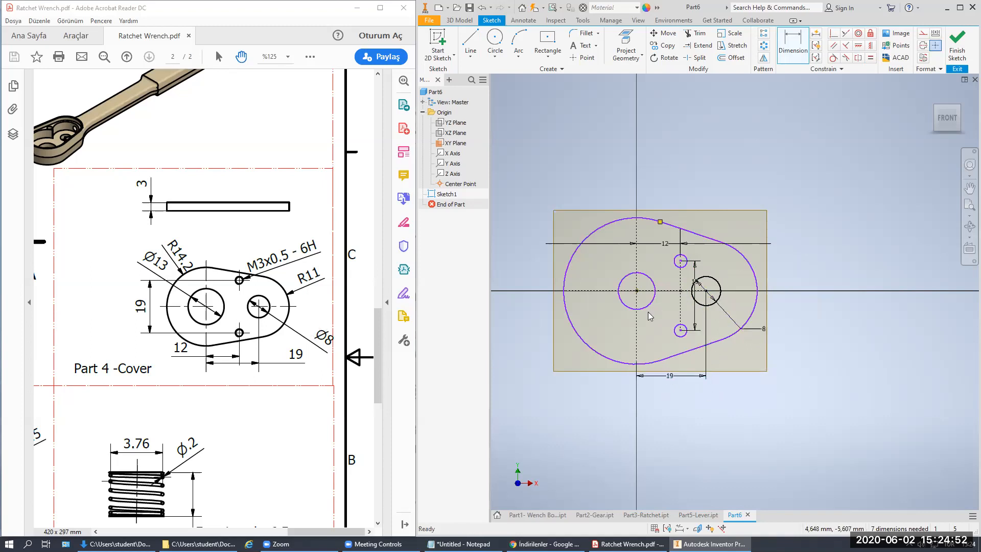
{"action": "left_click", "coordinate": [629, 312]}
{"action": "left_click", "coordinate": [574, 322]}
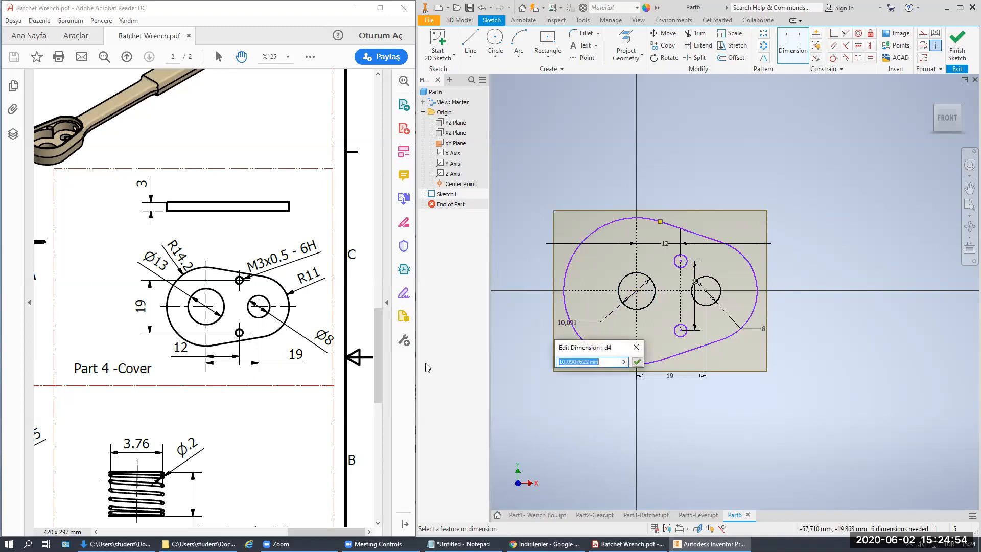
{"action": "type", "text": "13"}
{"action": "key", "text": "Return"}
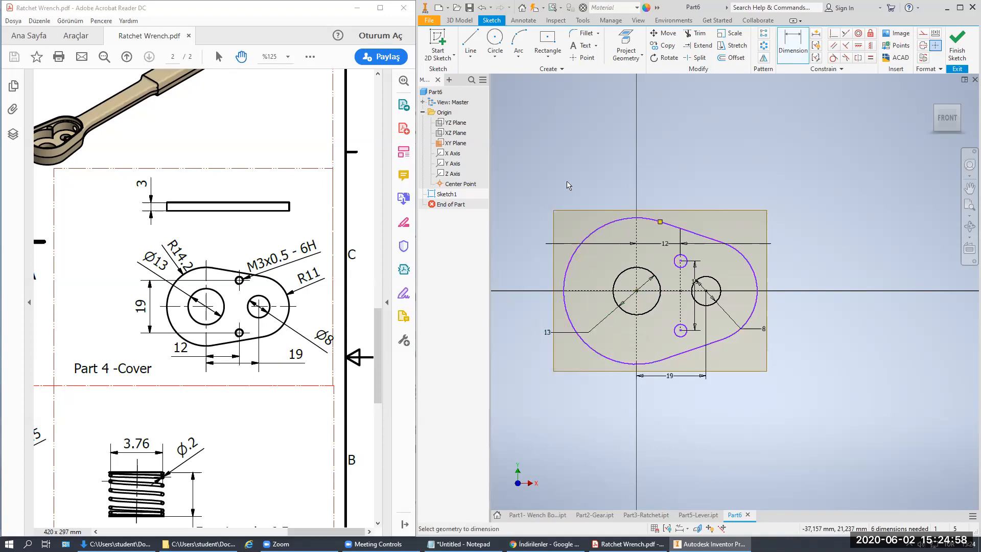
Step: Dimension the outline's large arc to a 14.2 mm radius and its small arc to an 11 mm radius
{"action": "left_click", "coordinate": [588, 235]}
{"action": "left_click", "coordinate": [534, 224]}
{"action": "type", "text": "14,2"}
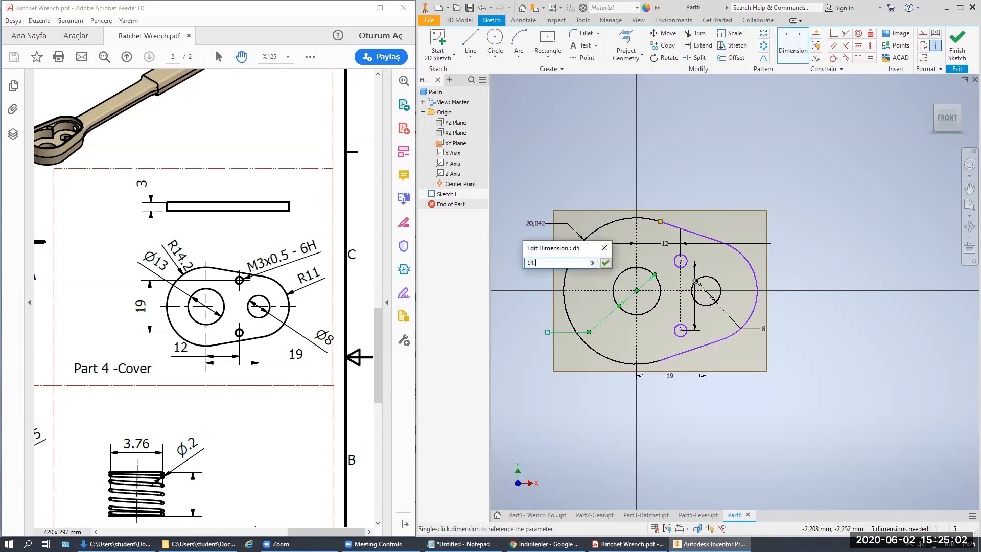
{"action": "key", "text": "Return"}
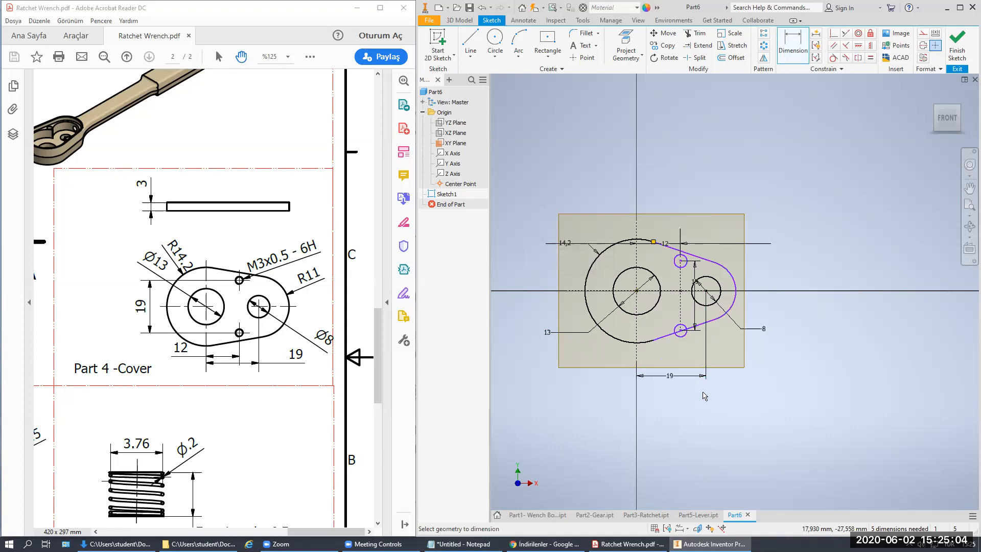
{"action": "left_click", "coordinate": [736, 295]}
{"action": "left_click", "coordinate": [770, 269]}
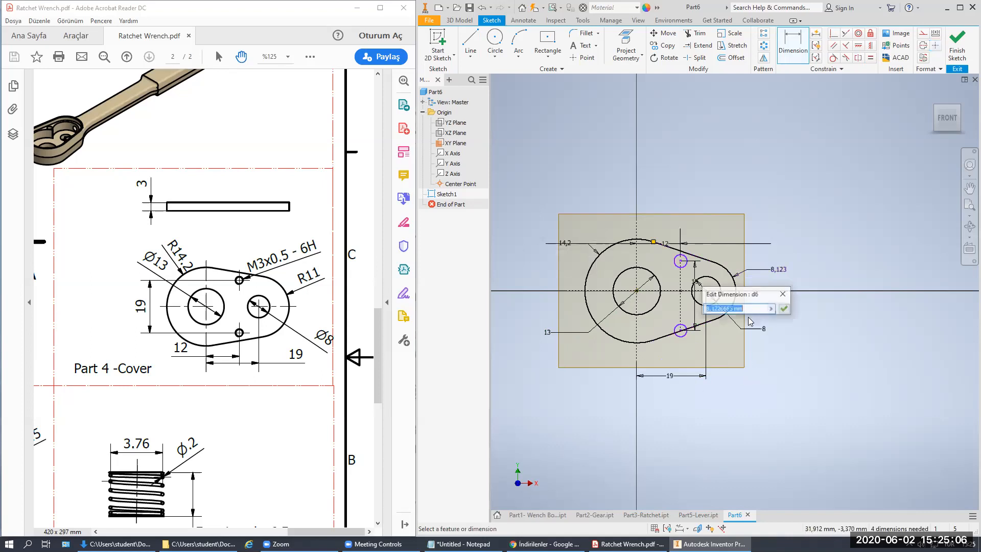
{"action": "type", "text": "11"}
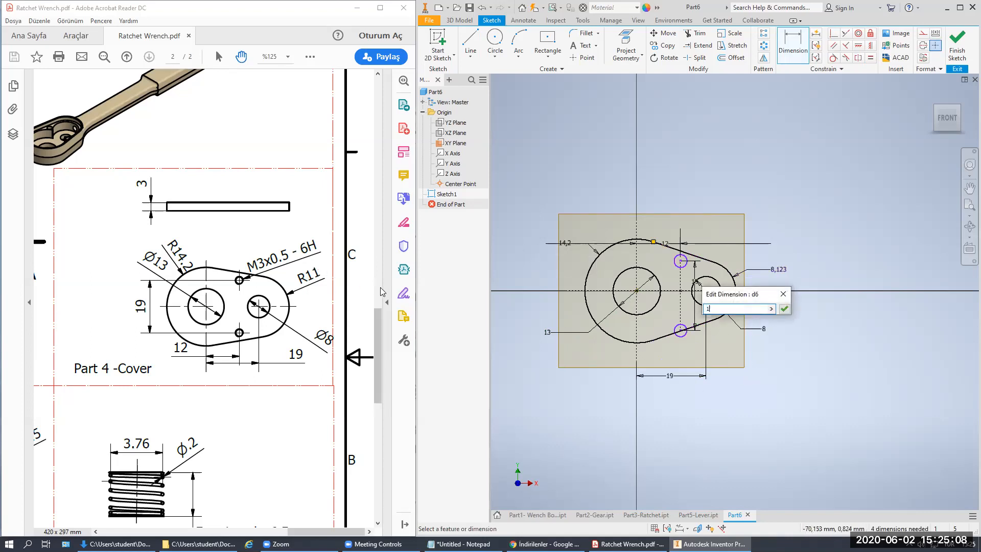
{"action": "key", "text": "Return"}
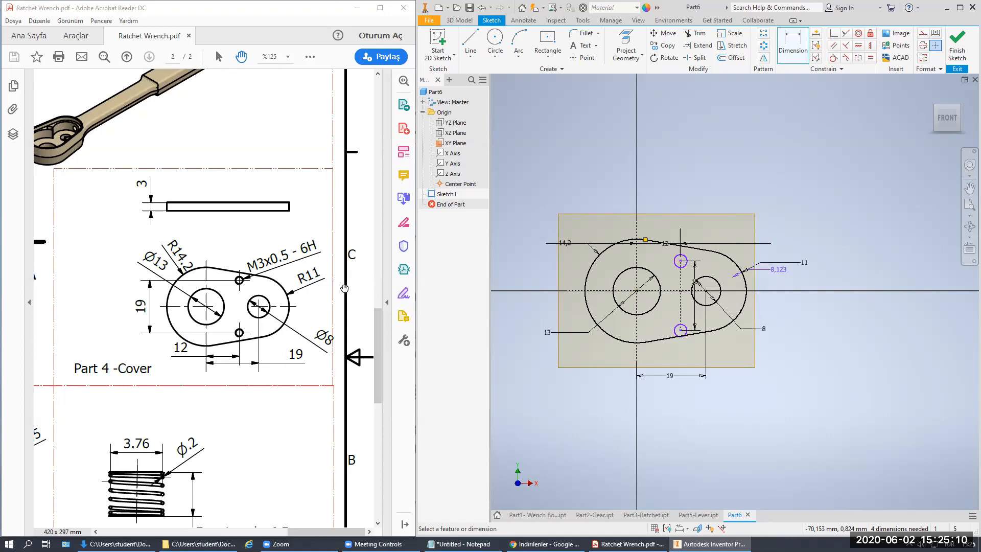
{"action": "key", "text": "Escape"}
Step: Make the midpoint of the line between the small holes coincident with the horizontal construction line, and finish the sketch
{"action": "scroll", "coordinate": [692, 275], "scroll_direction": "down", "scroll_amount": 5}
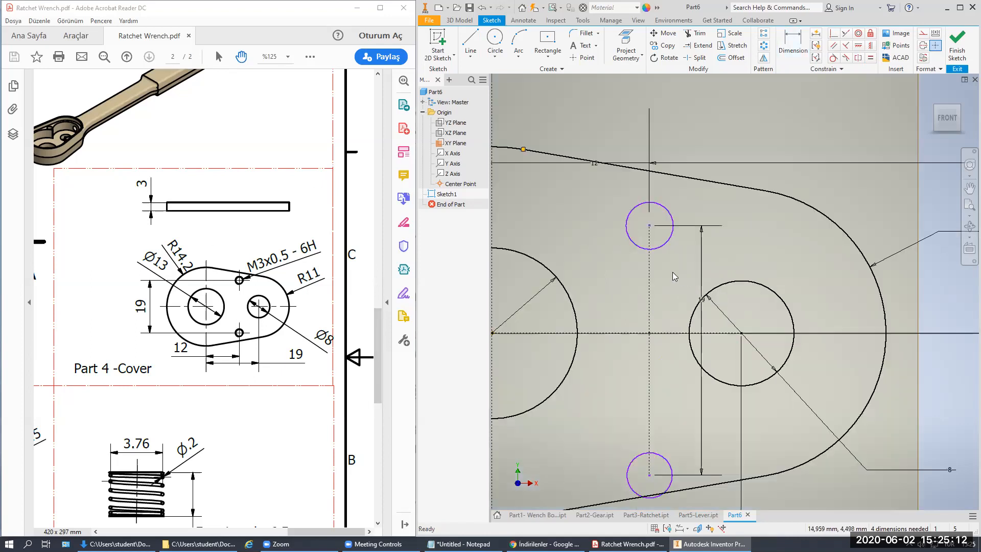
{"action": "scroll", "coordinate": [657, 263], "scroll_direction": "up", "scroll_amount": 3}
{"action": "left_click_drag", "start_coordinate": [653, 241], "coordinate": [653, 226]}
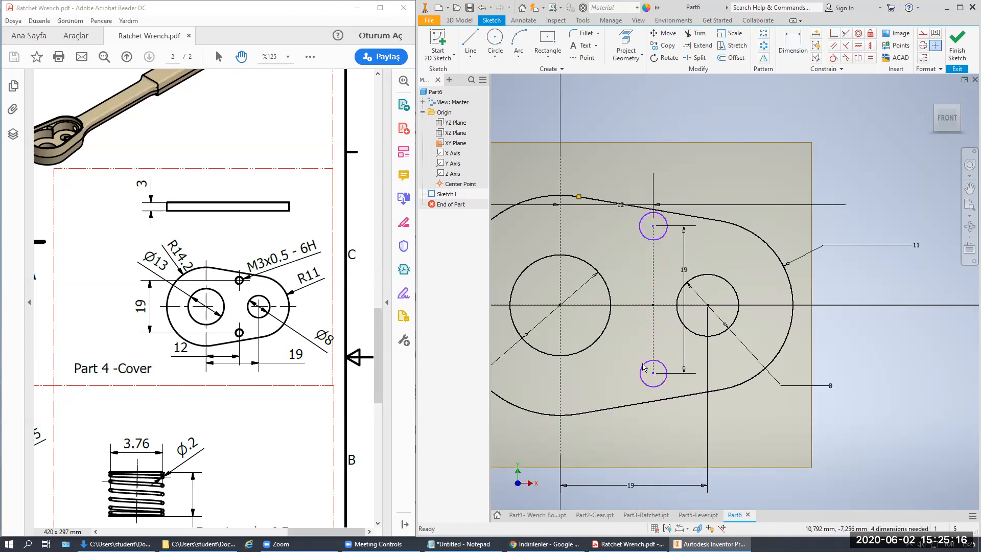
{"action": "left_click", "coordinate": [833, 33]}
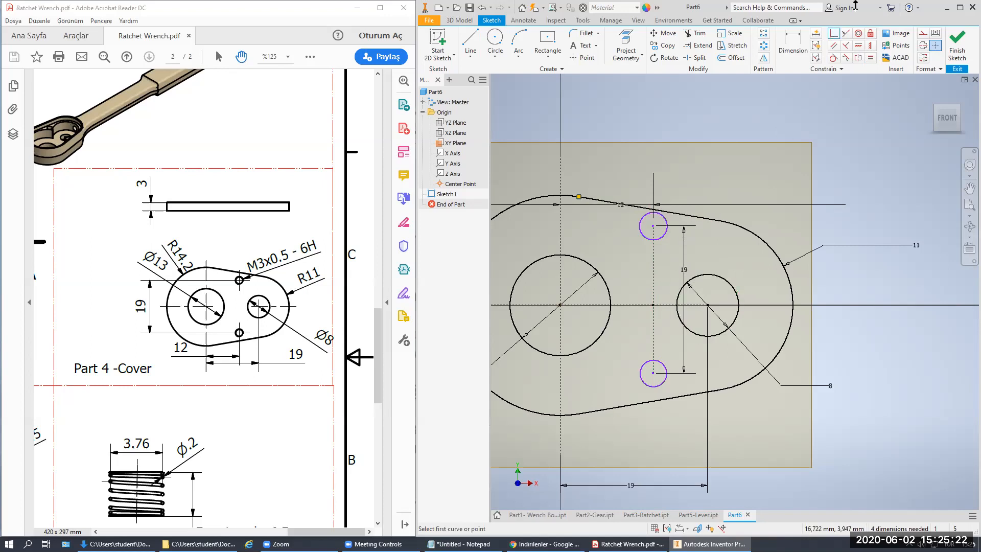
{"action": "left_click", "coordinate": [653, 298]}
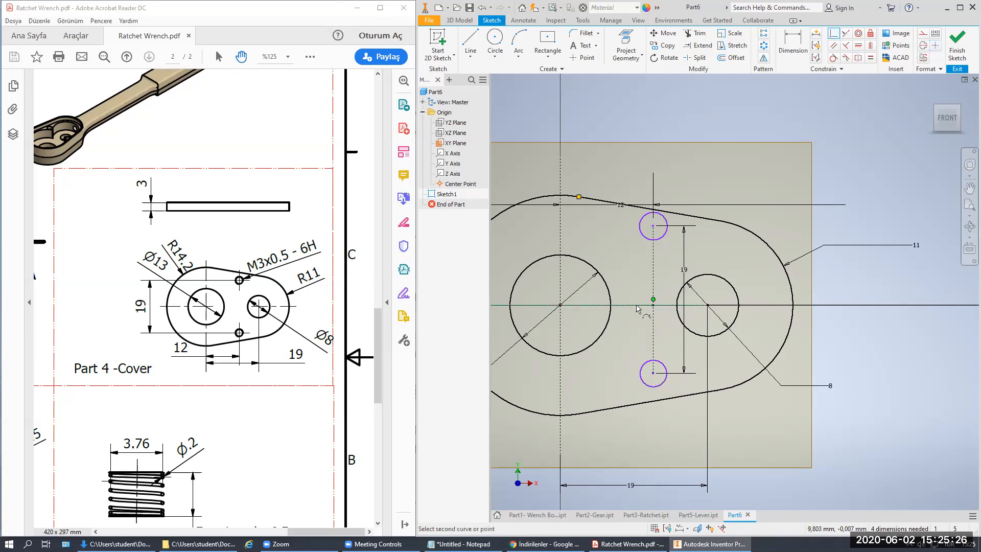
{"action": "left_click", "coordinate": [636, 305]}
{"action": "key", "text": "Escape"}
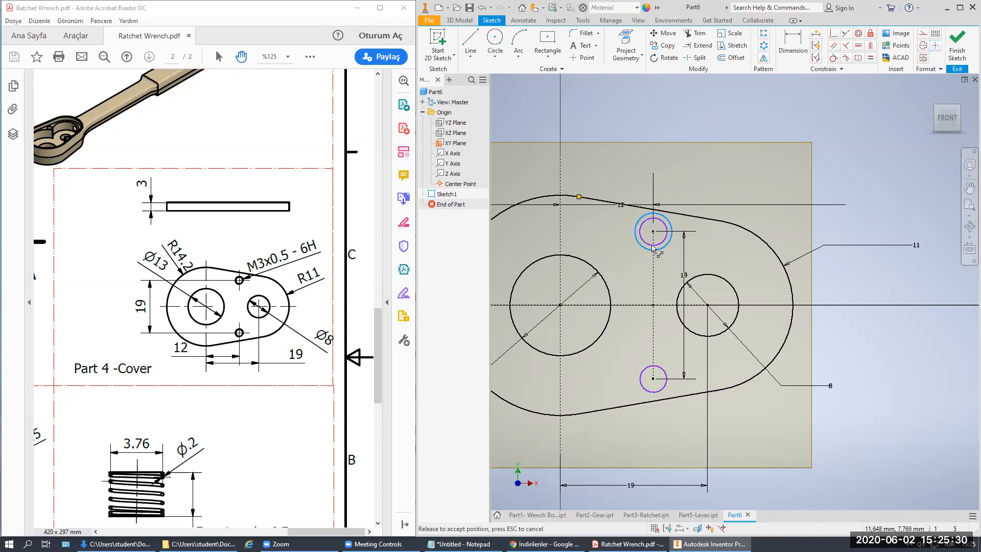
{"action": "left_click_drag", "start_coordinate": [651, 367], "coordinate": [645, 364]}
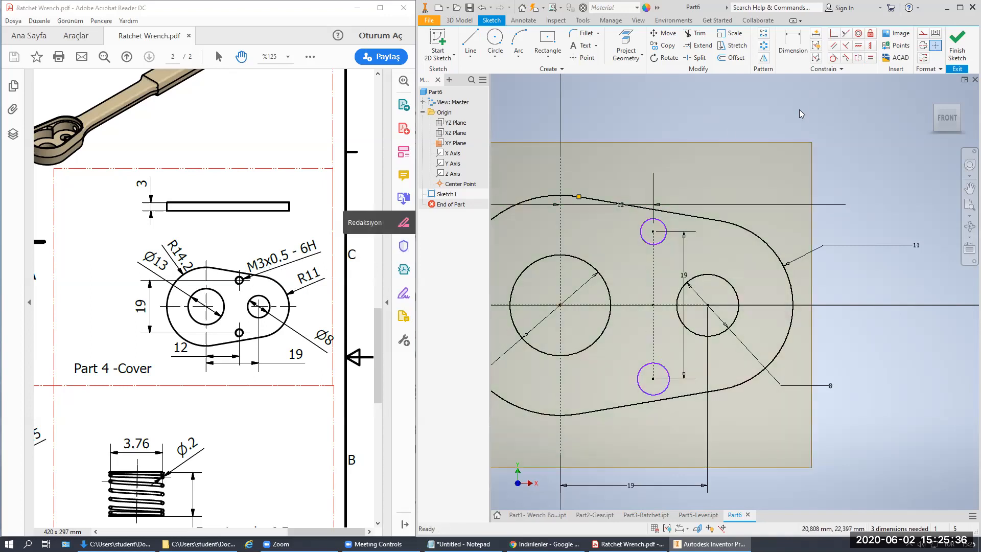
{"action": "left_click", "coordinate": [949, 41]}
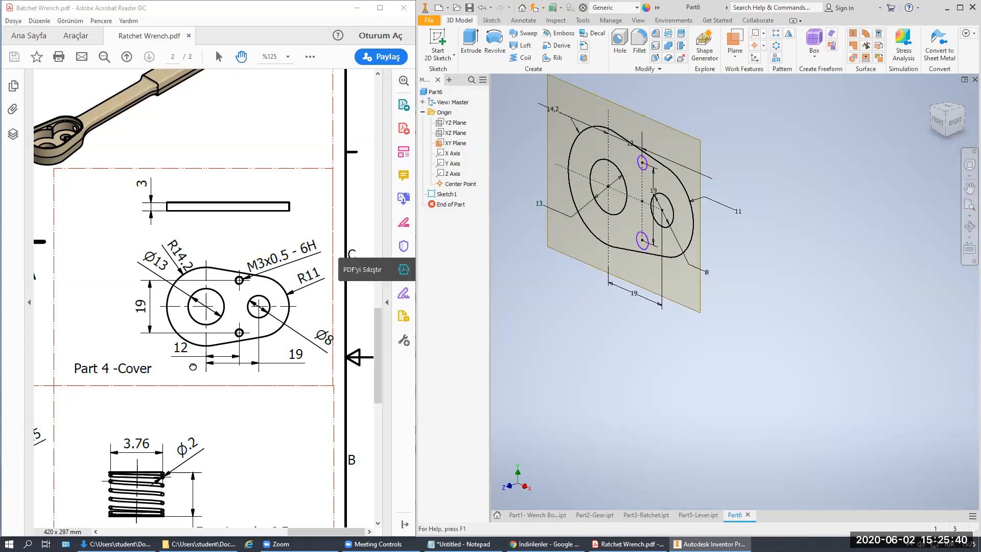
Step: Extrude the cover profile together with both small circle areas 3 mm in the flipped direction, leaving the 13 mm and 8 mm holes open
{"action": "scroll", "coordinate": [184, 306], "scroll_direction": "up", "scroll_amount": 1}
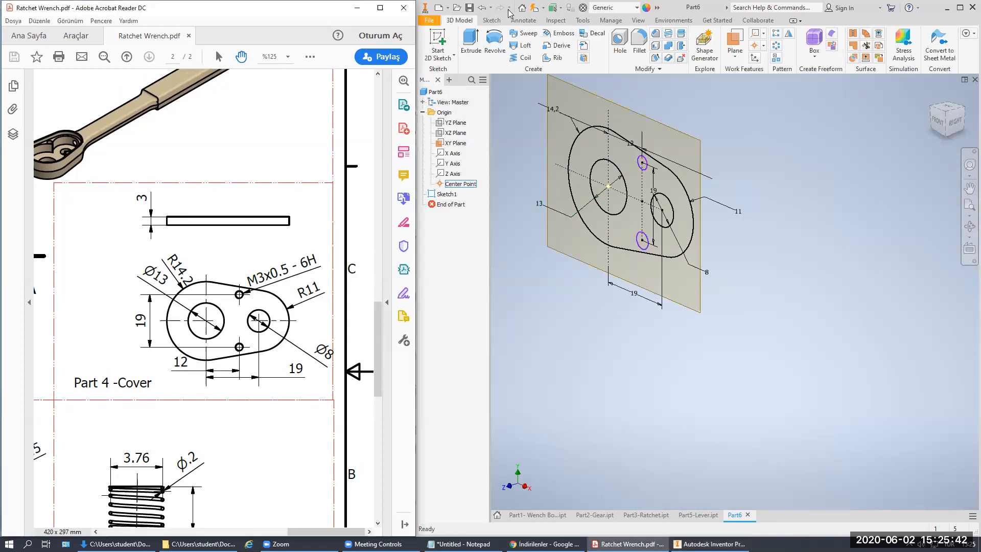
{"action": "left_click", "coordinate": [470, 43]}
{"action": "left_click", "coordinate": [599, 149]}
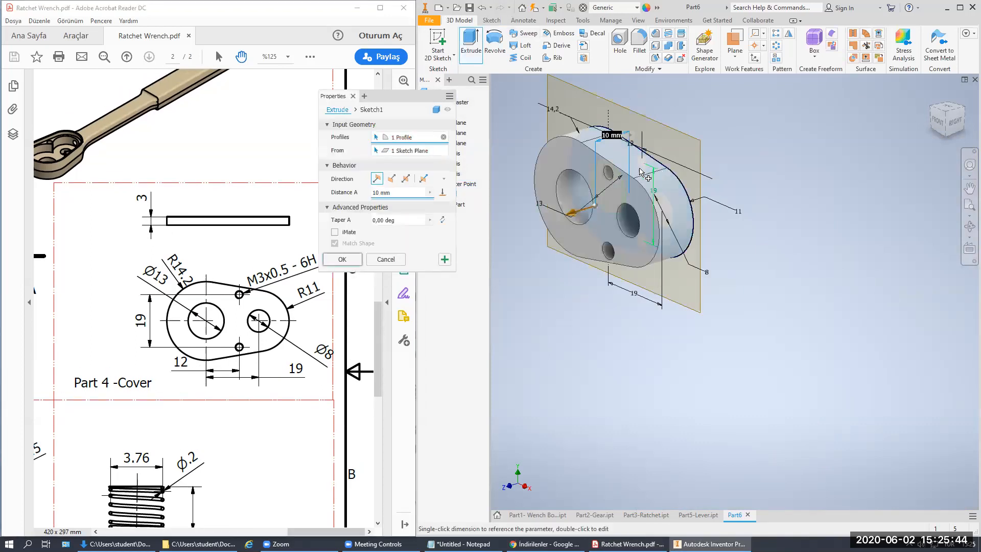
{"action": "left_click", "coordinate": [582, 175]}
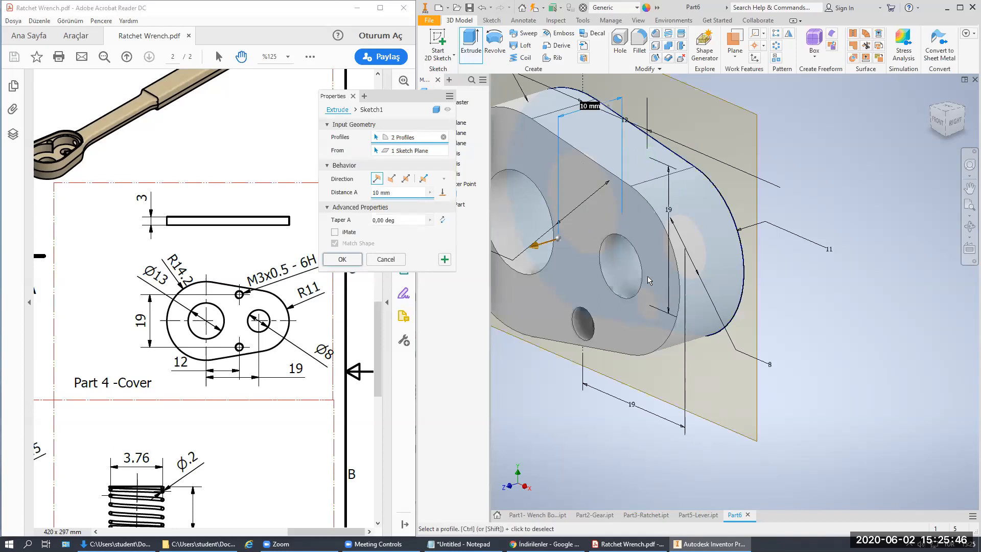
{"action": "left_click", "coordinate": [582, 324]}
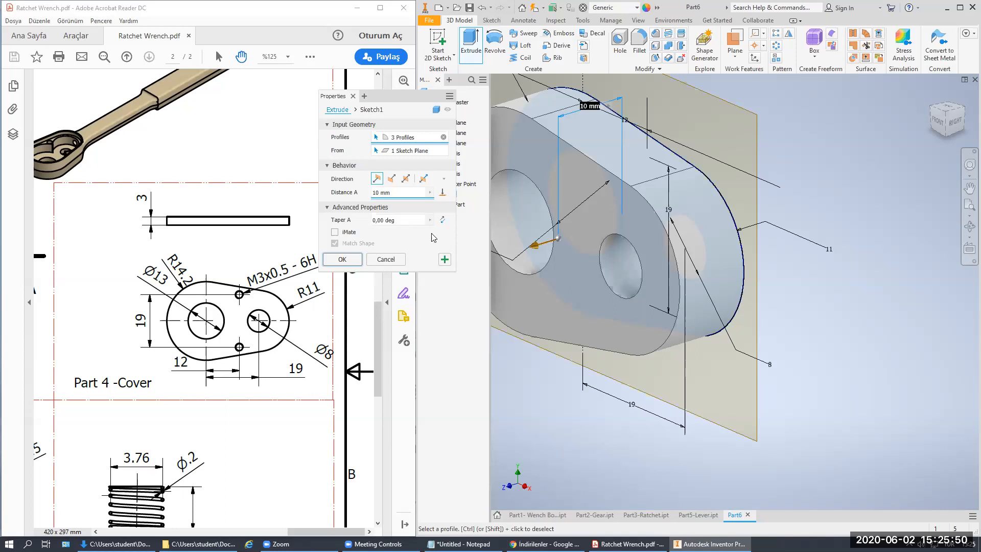
{"action": "left_click", "coordinate": [388, 192]}
{"action": "type", "text": "3"}
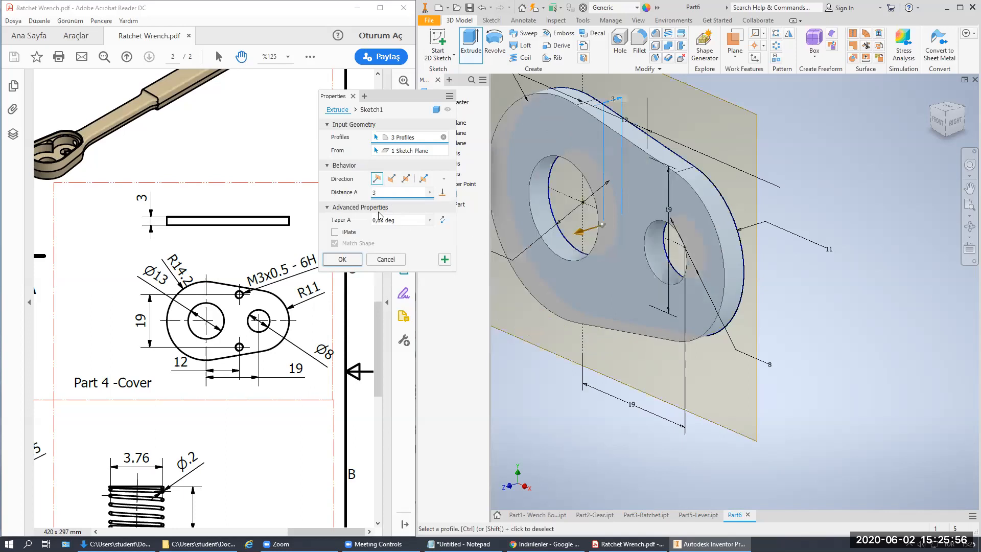
{"action": "left_click", "coordinate": [391, 180]}
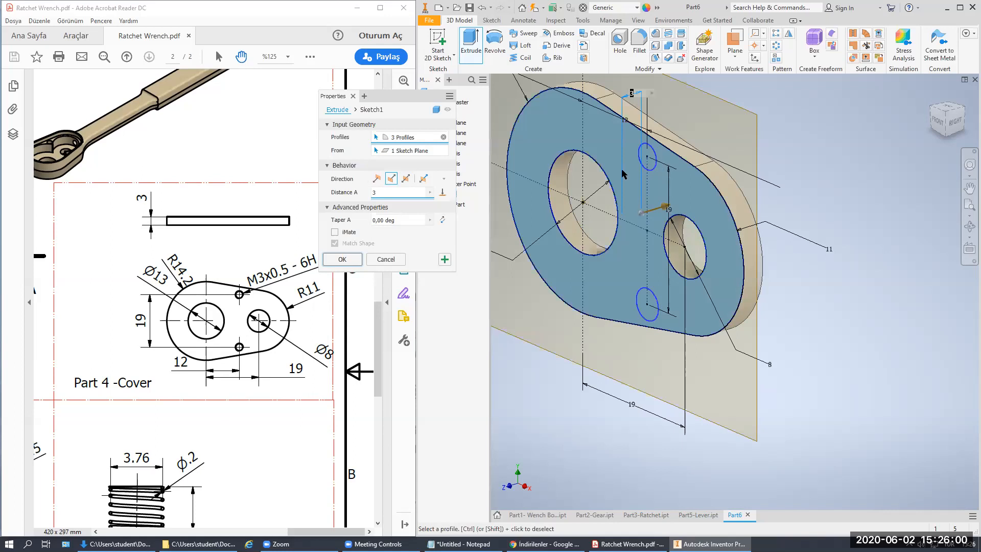
{"action": "left_click", "coordinate": [341, 259]}
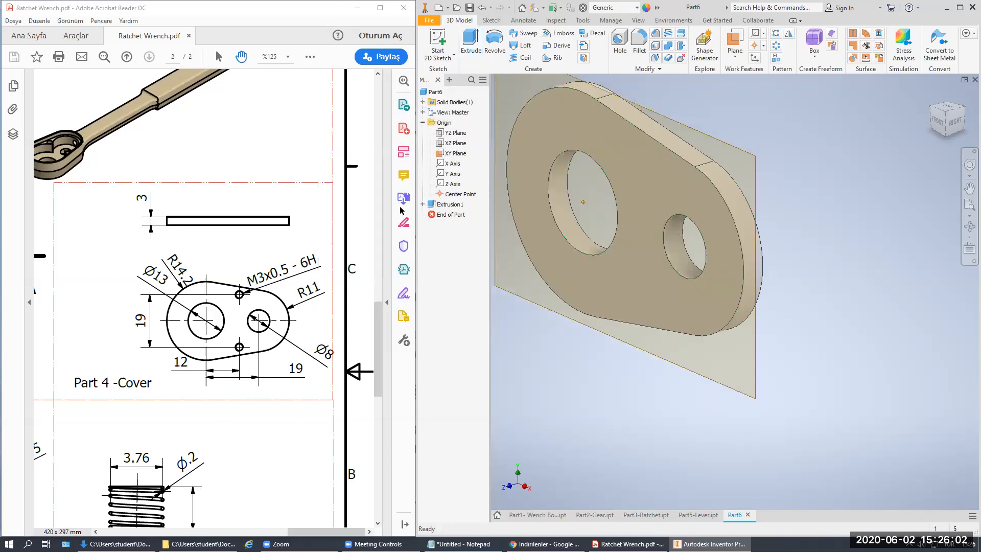
Step: Make the sketch used by the cover's extrusion visible, and check which profiles the extrusion uses
{"action": "left_click", "coordinate": [450, 215]}
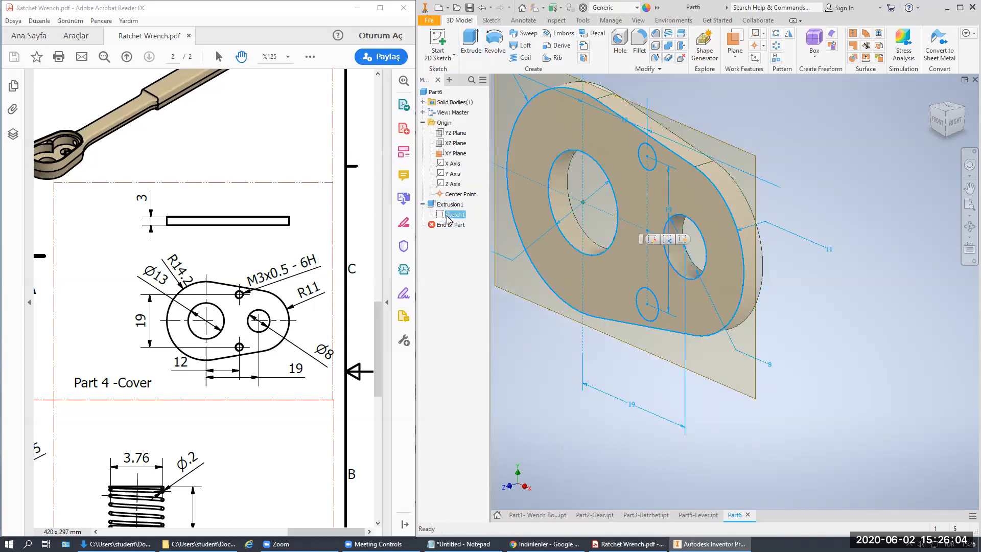
{"action": "right_click", "coordinate": [448, 214]}
{"action": "left_click", "coordinate": [485, 354]}
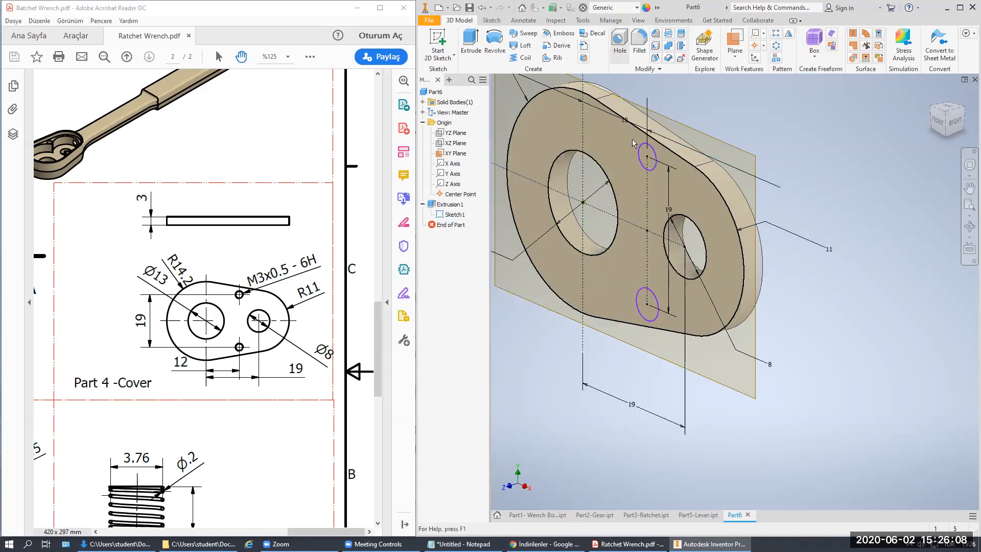
{"action": "double_click", "coordinate": [446, 205]}
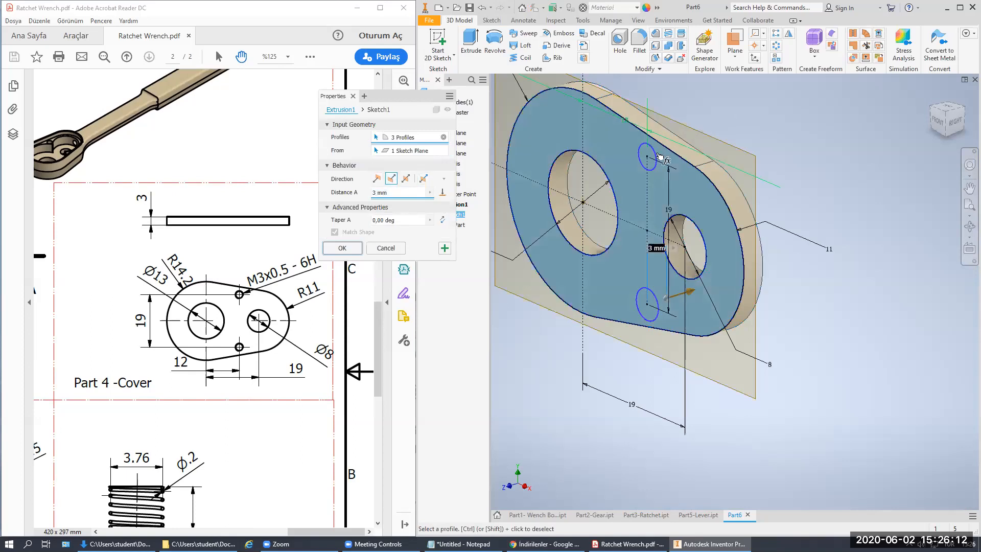
{"action": "key", "text": "Escape"}
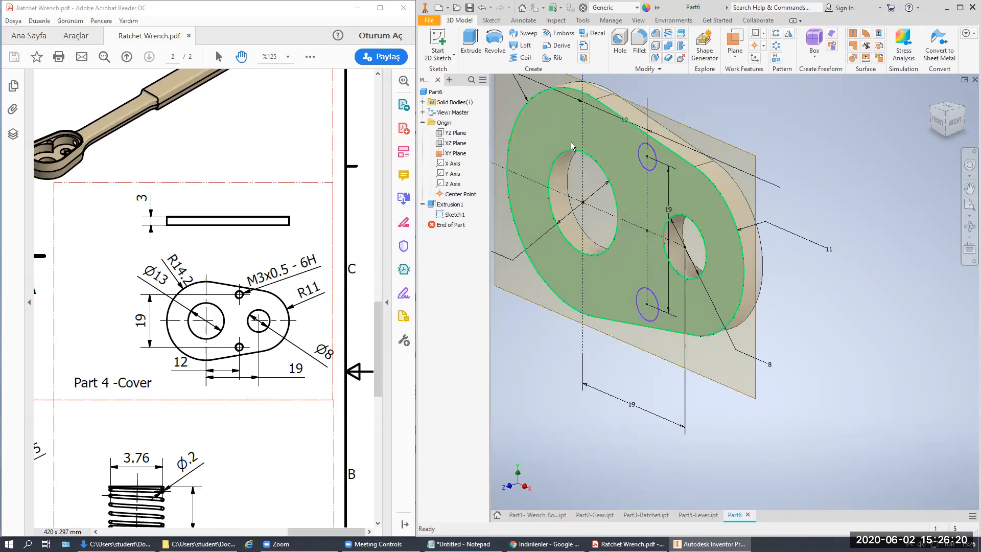
Step: Start a tapped hole without a seat at the centres of both small sketch circles on the cover
{"action": "mouse_move", "coordinate": [588, 162]}
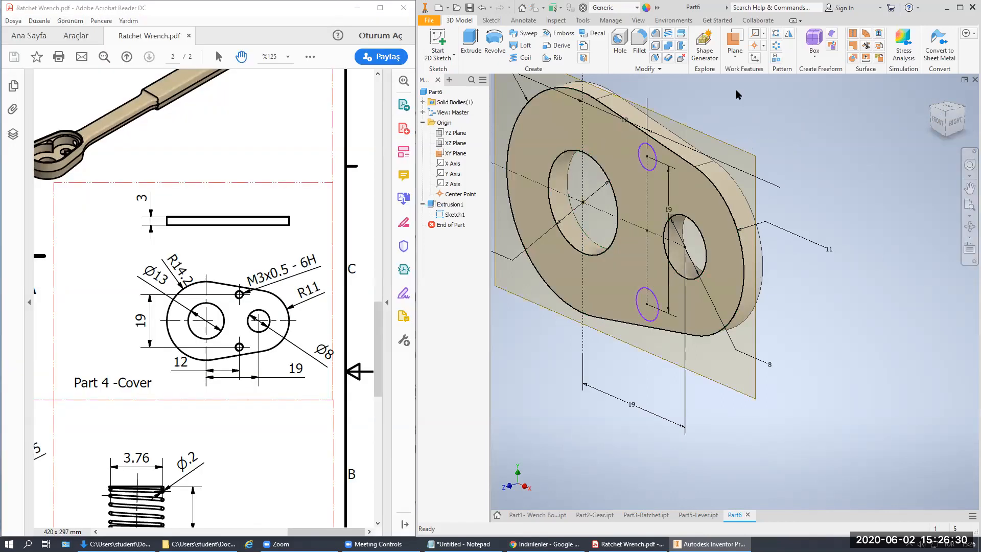
{"action": "left_click", "coordinate": [619, 43]}
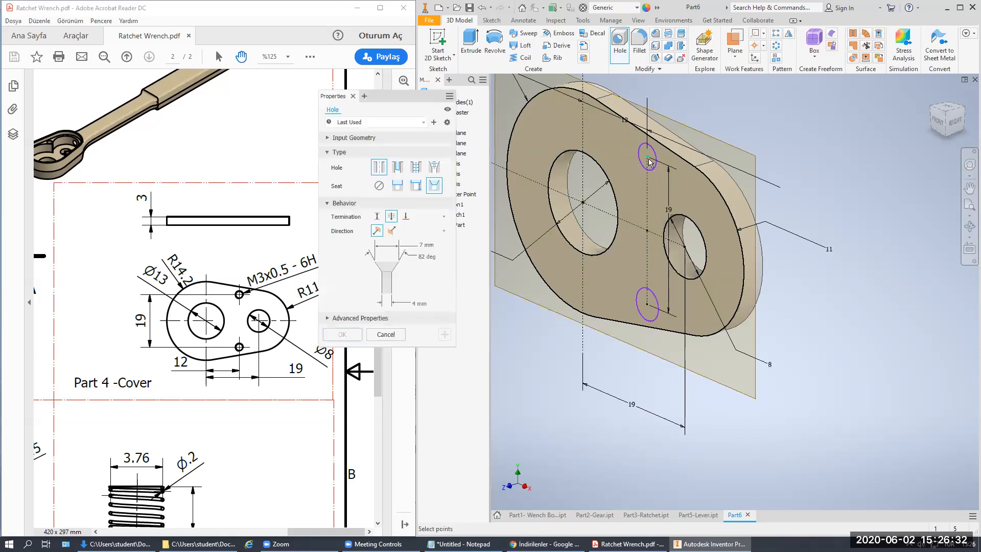
{"action": "left_click", "coordinate": [648, 159]}
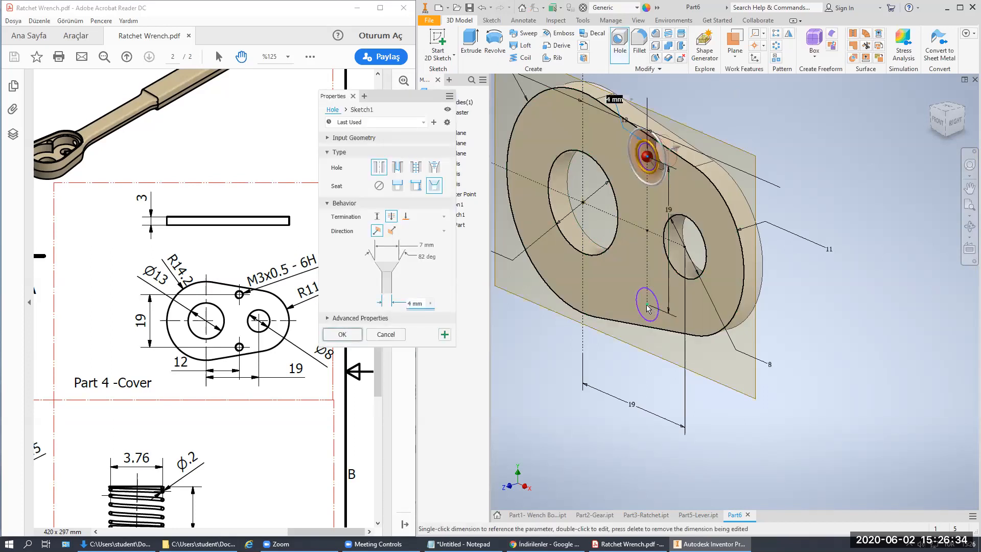
{"action": "left_click", "coordinate": [647, 306]}
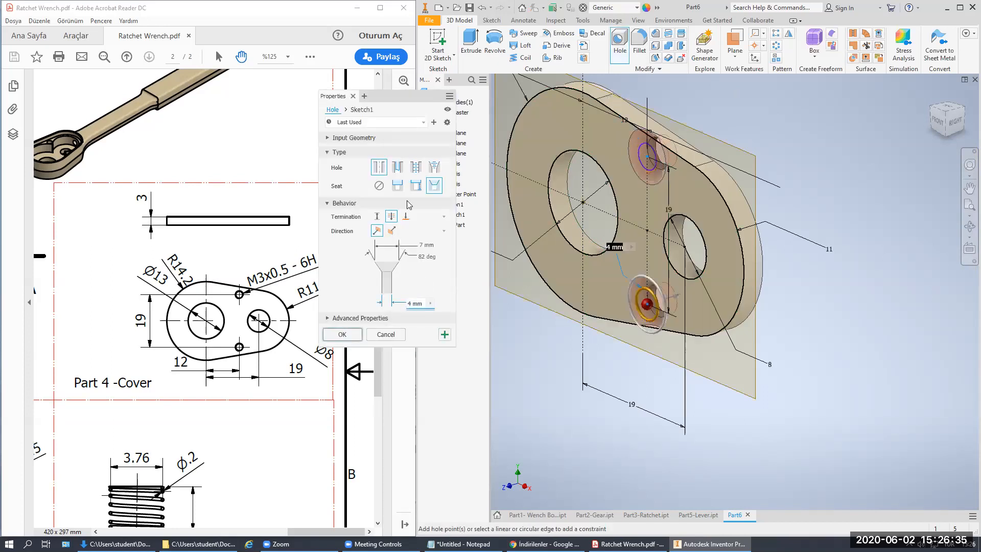
{"action": "left_click", "coordinate": [412, 174]}
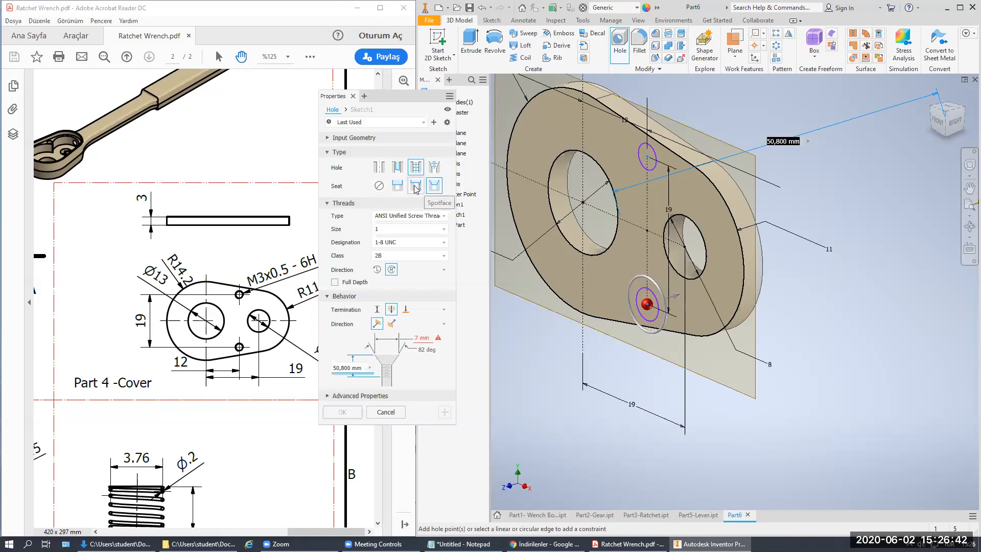
{"action": "left_click", "coordinate": [378, 185]}
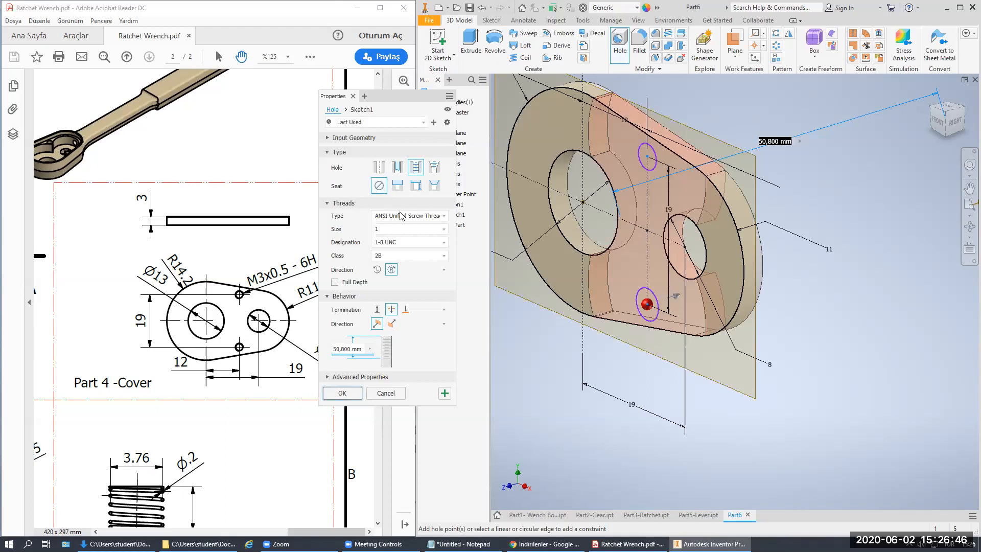
Step: Set the thread to ISO Metric profile, size 3, M3x0.5, full depth, and create both through holes
{"action": "left_click", "coordinate": [402, 215]}
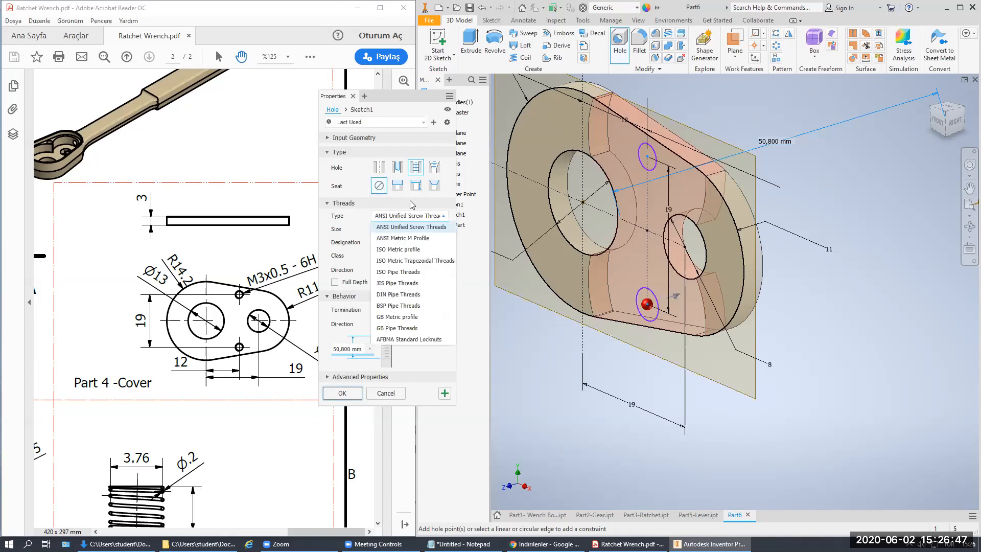
{"action": "left_click", "coordinate": [407, 253]}
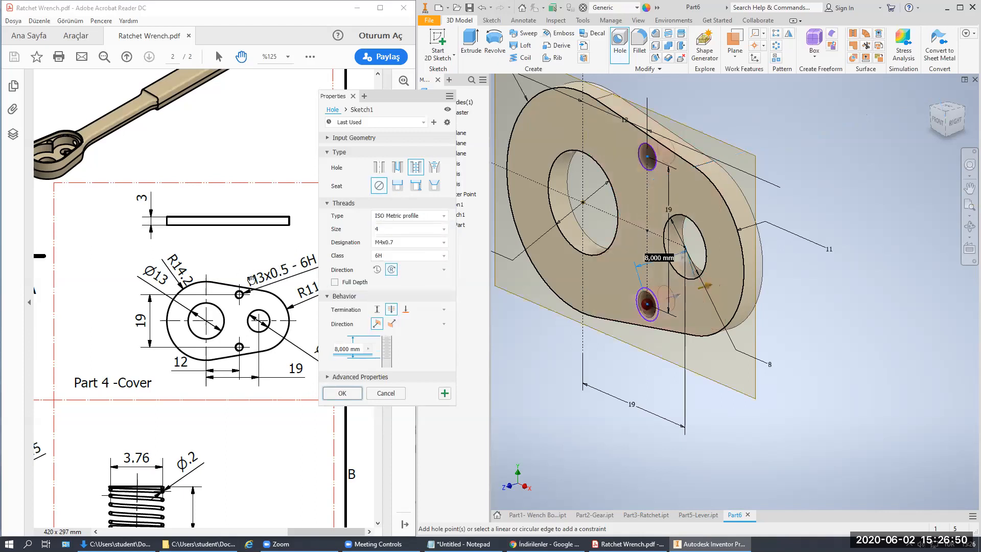
{"action": "left_click", "coordinate": [386, 231]}
{"action": "scroll", "coordinate": [390, 259], "scroll_direction": "up", "scroll_amount": 1}
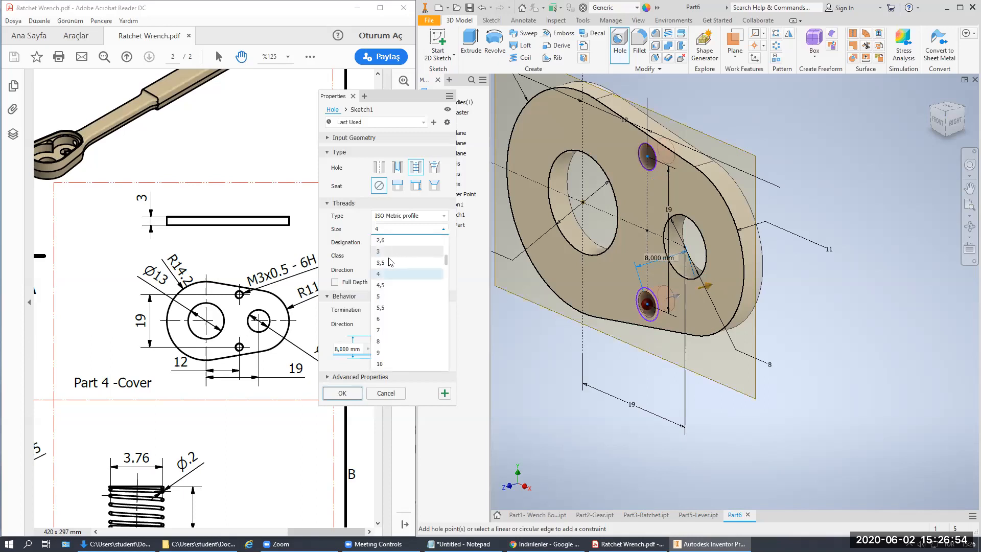
{"action": "left_click", "coordinate": [391, 252]}
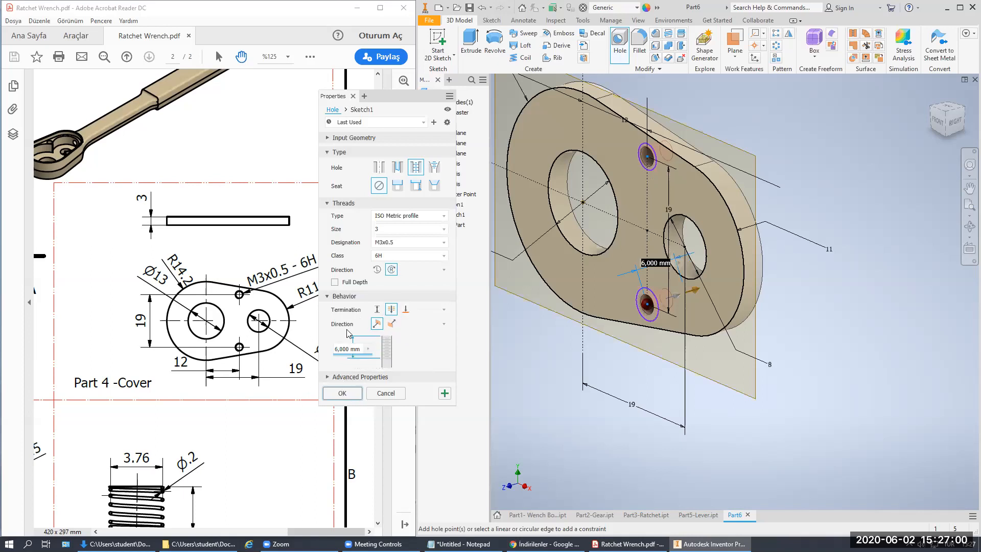
{"action": "left_click", "coordinate": [335, 282]}
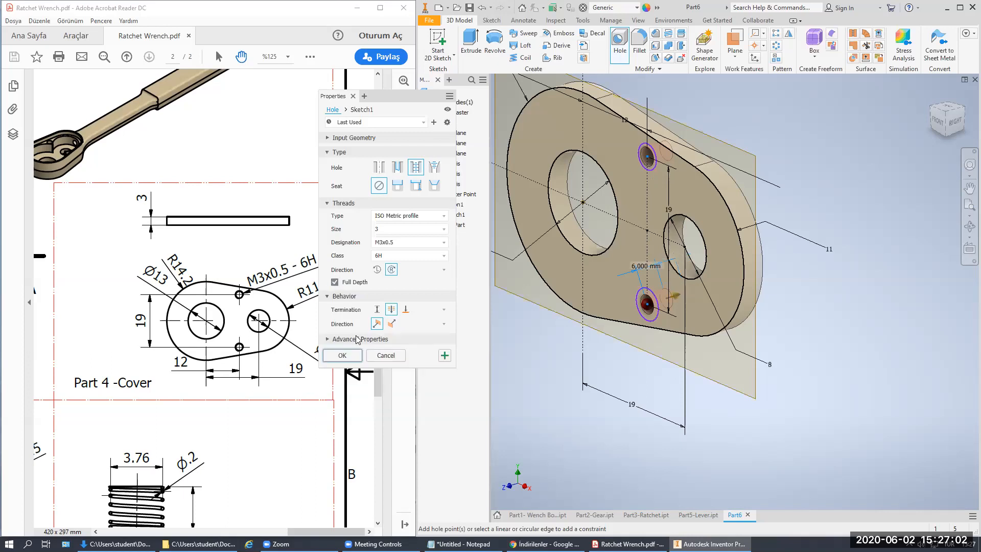
{"action": "left_click", "coordinate": [341, 355]}
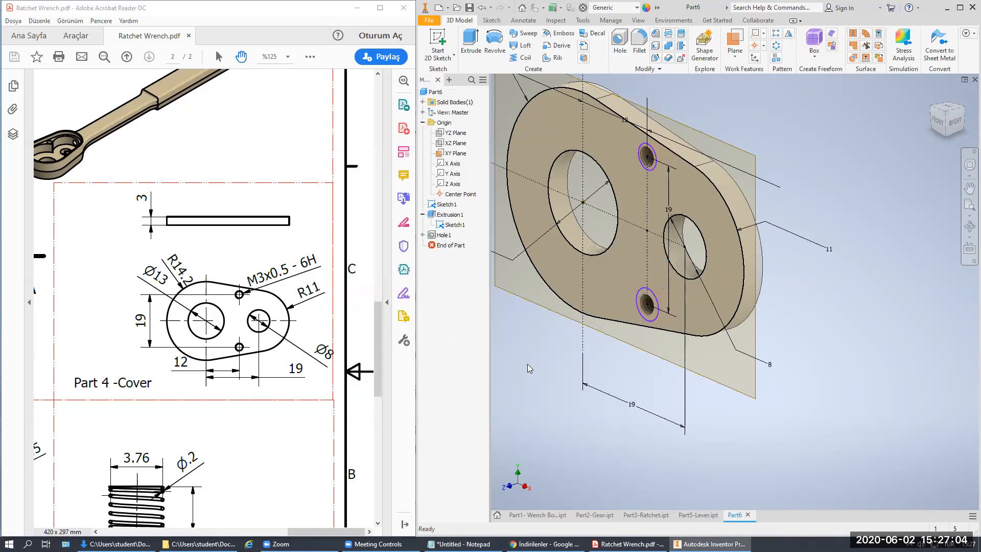
Step: Hide the cover's shared sketch and the XY plane
{"action": "right_click", "coordinate": [446, 204]}
{"action": "left_click", "coordinate": [470, 330]}
{"action": "scroll", "coordinate": [519, 342], "scroll_direction": "down", "scroll_amount": 3}
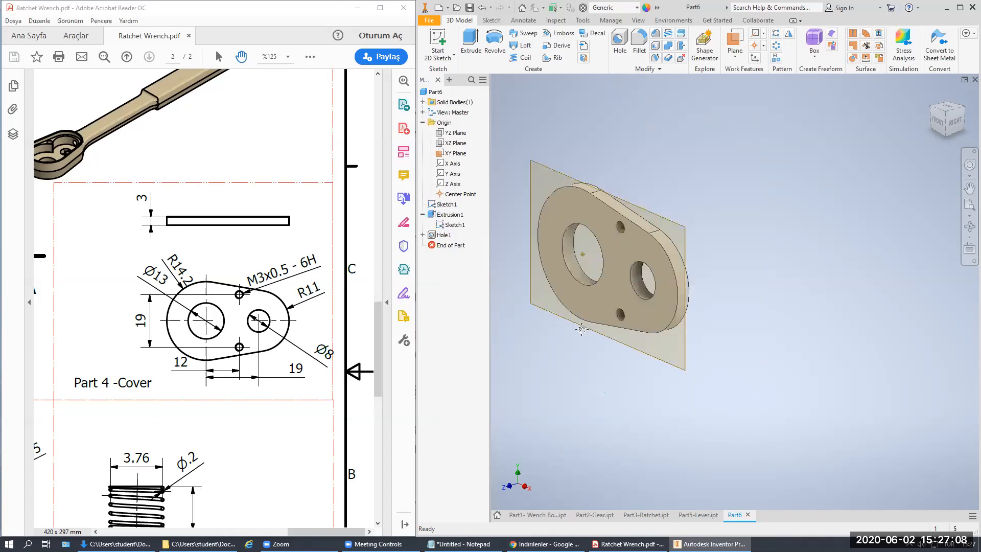
{"action": "right_click", "coordinate": [453, 153]}
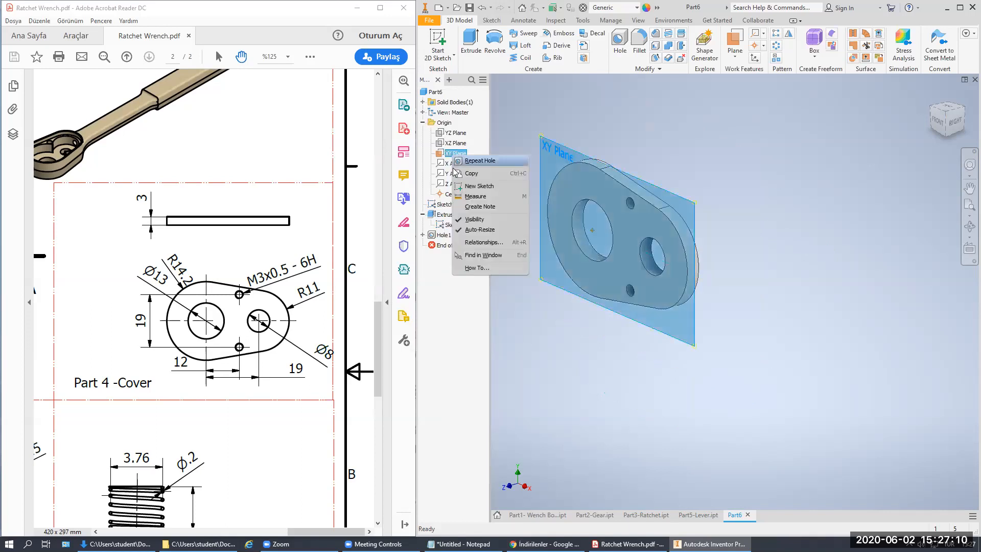
{"action": "left_click", "coordinate": [475, 220]}
Step: Save the part as Part4-Cover in the Ratchet Wench folder
{"action": "left_click", "coordinate": [469, 7]}
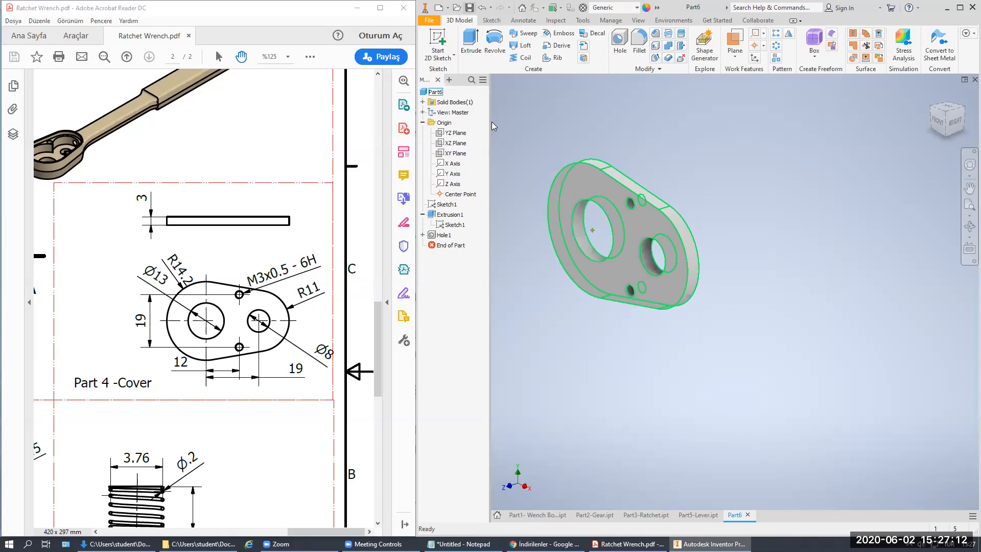
{"action": "left_click", "coordinate": [707, 326]}
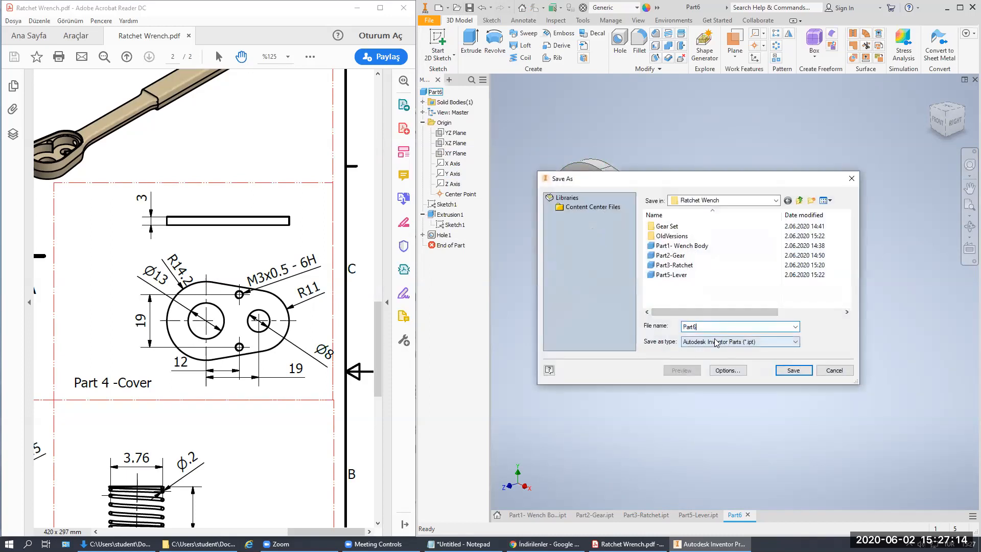
{"action": "key", "text": "BackSpace"}
{"action": "type", "text": "4-Cover"}
{"action": "key", "text": "Return"}
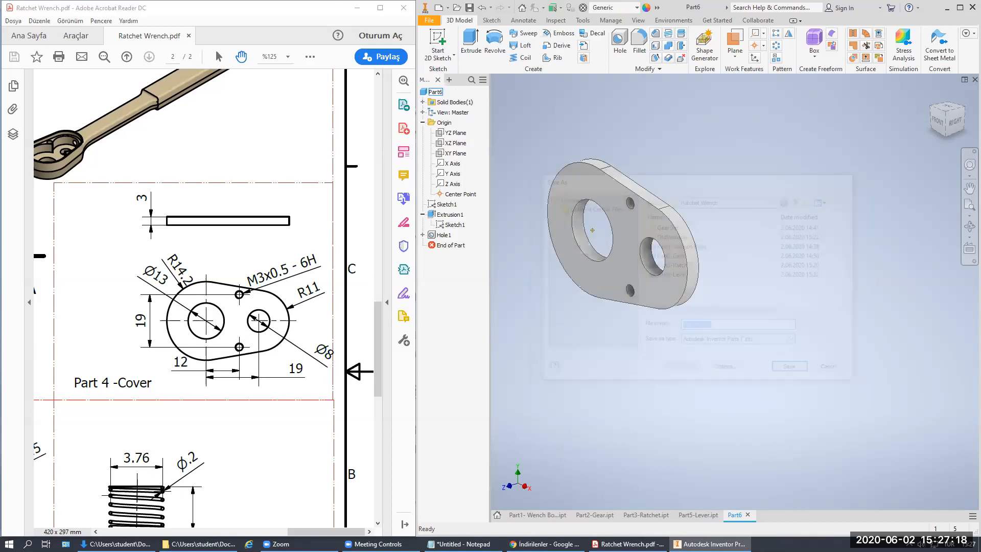
Step: Bring Part 8, the compression spring, into view in the PDF and create a Standard (mm).ipt part with a sketch on the XY plane
{"action": "scroll", "coordinate": [320, 393], "scroll_direction": "down", "scroll_amount": 5}
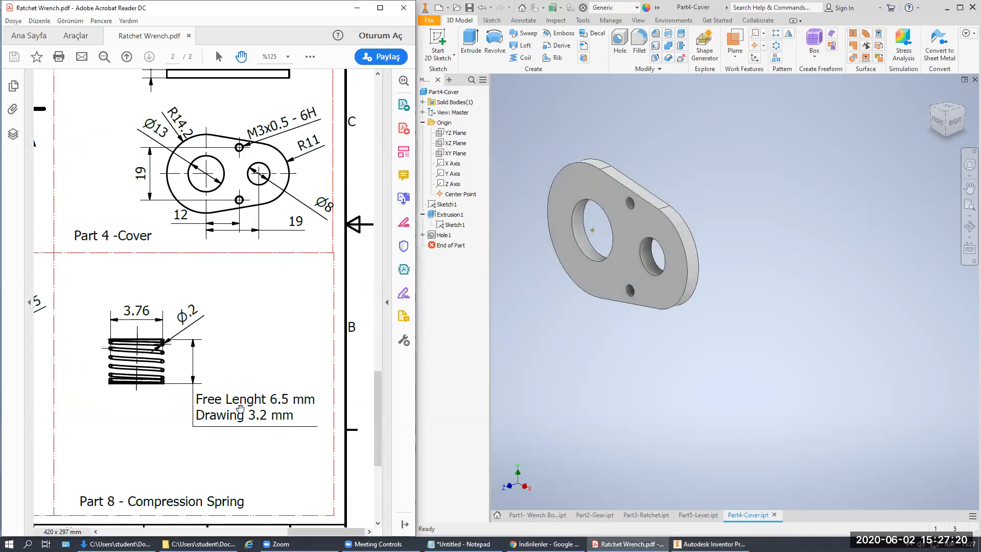
{"action": "scroll", "coordinate": [320, 393], "scroll_direction": "down", "scroll_amount": 1}
{"action": "left_click", "coordinate": [721, 157]}
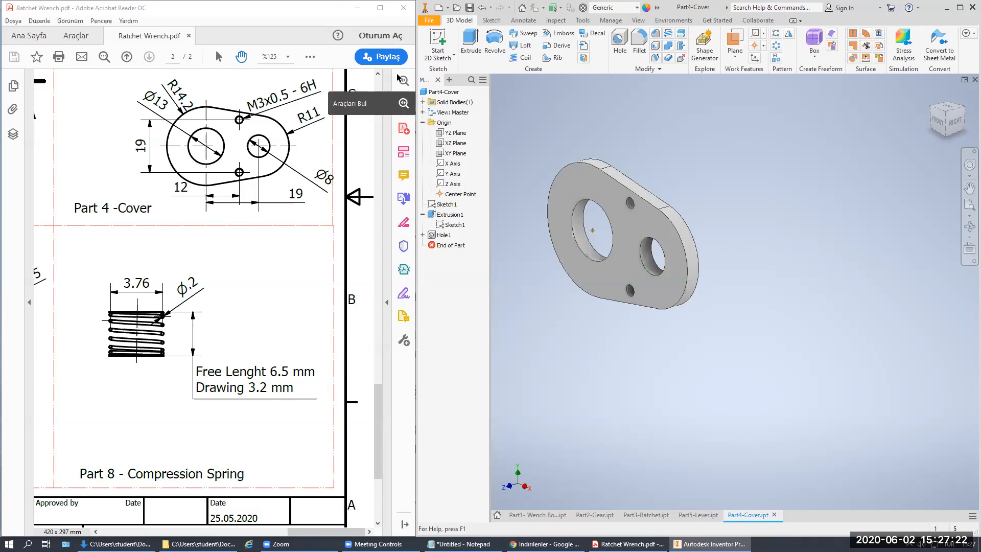
{"action": "left_click", "coordinate": [470, 8]}
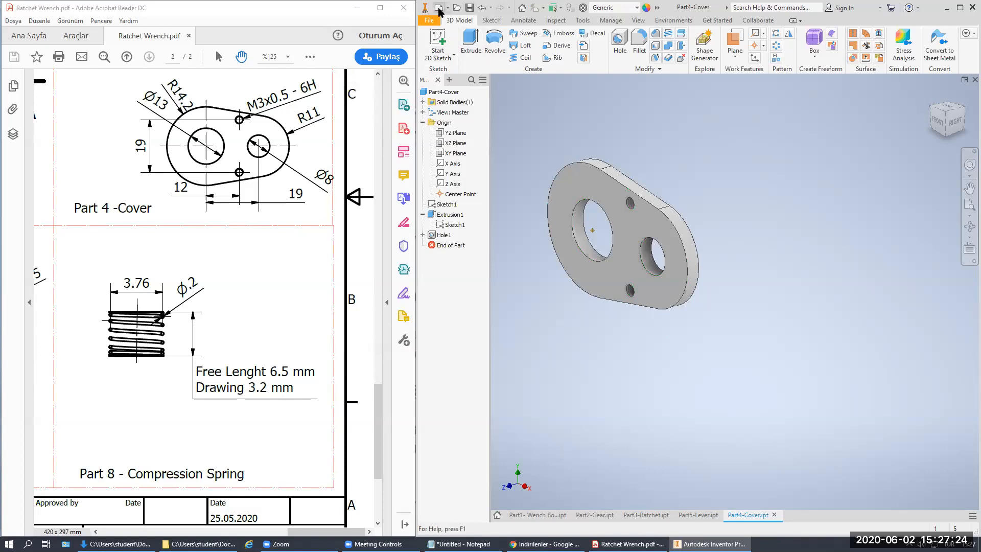
{"action": "double_click", "coordinate": [472, 116]}
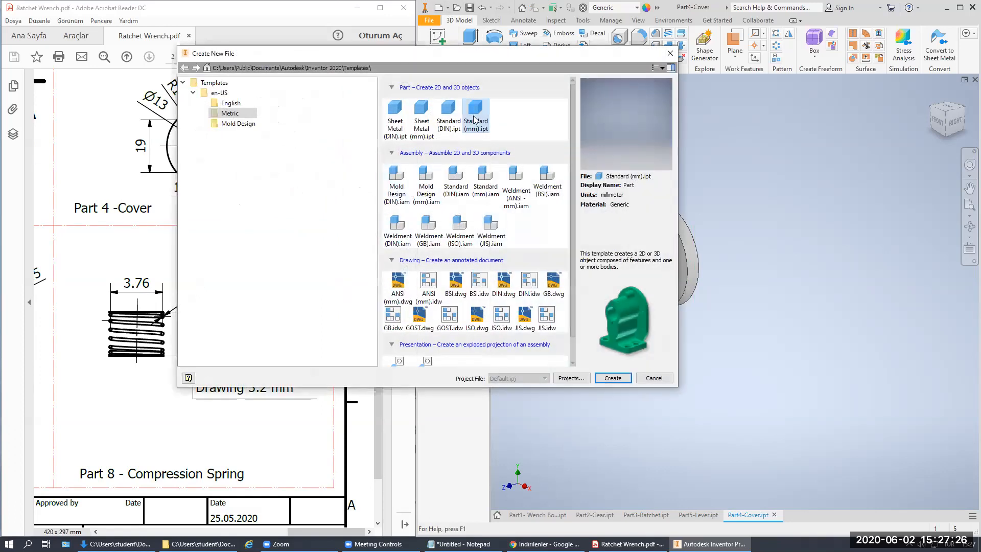
{"action": "left_click", "coordinate": [438, 44]}
{"action": "left_click", "coordinate": [658, 150]}
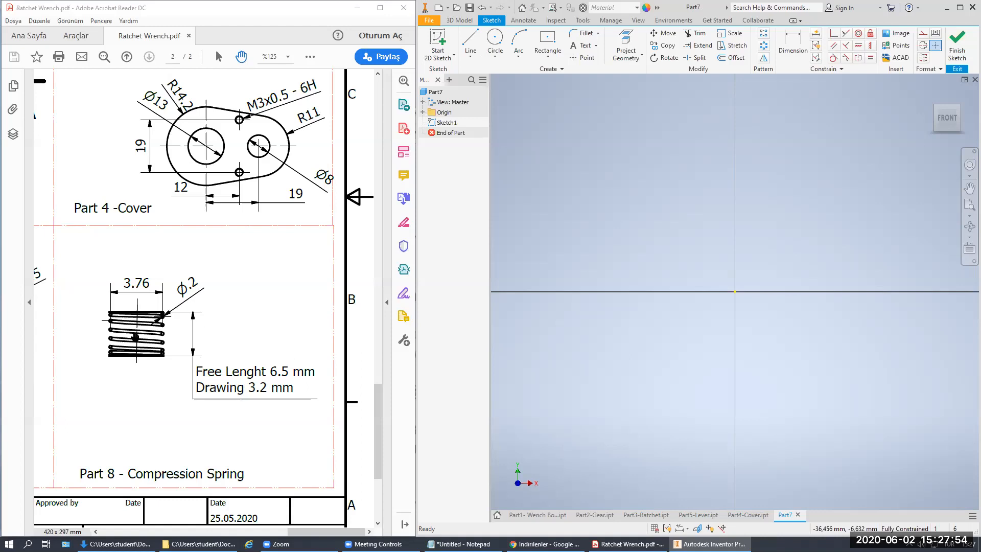
Step: Examine the compression spring drawing for its coil width, wire diameter and free and drawn lengths
{"action": "scroll", "coordinate": [112, 346], "scroll_direction": "up", "scroll_amount": 1}
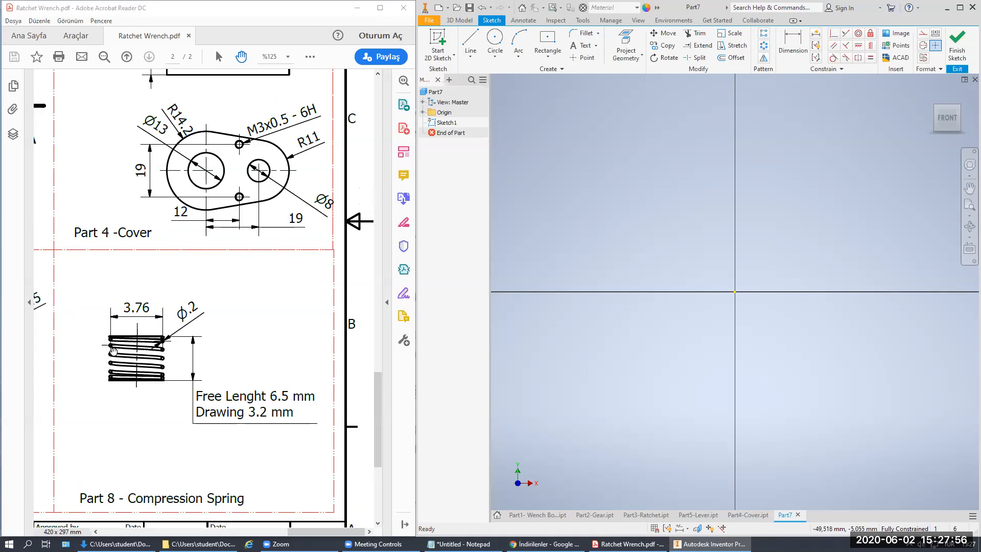
{"action": "scroll", "coordinate": [113, 350], "scroll_direction": "up", "scroll_amount": 4, "text": "ctrl"}
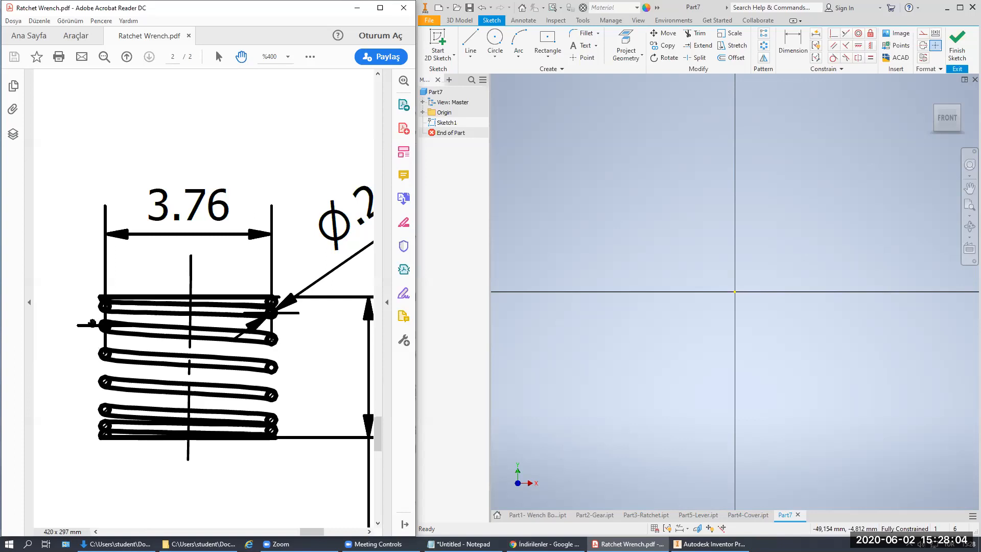
{"action": "left_click", "coordinate": [545, 194]}
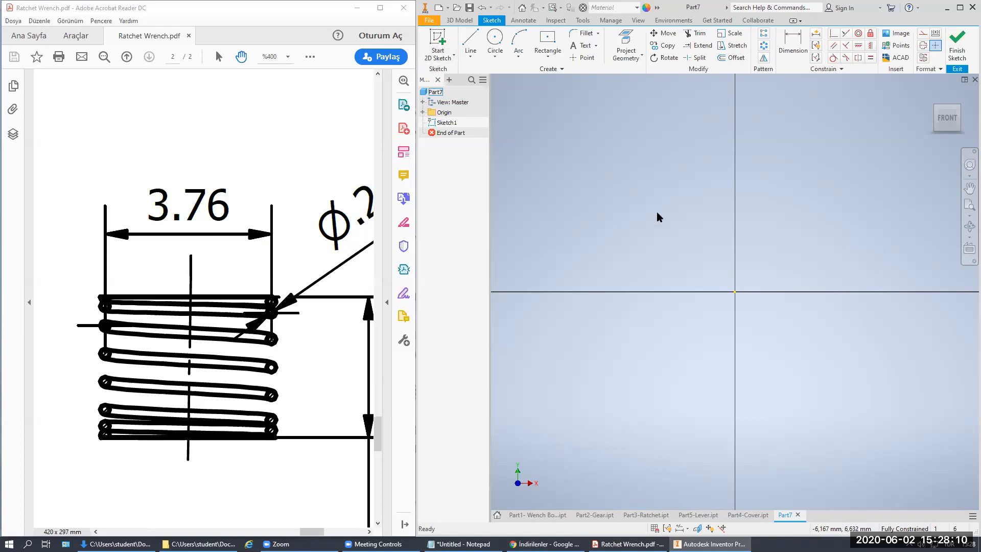
{"action": "left_click", "coordinate": [204, 340]}
{"action": "scroll", "coordinate": [221, 336], "scroll_direction": "down", "scroll_amount": 2, "text": "ctrl"}
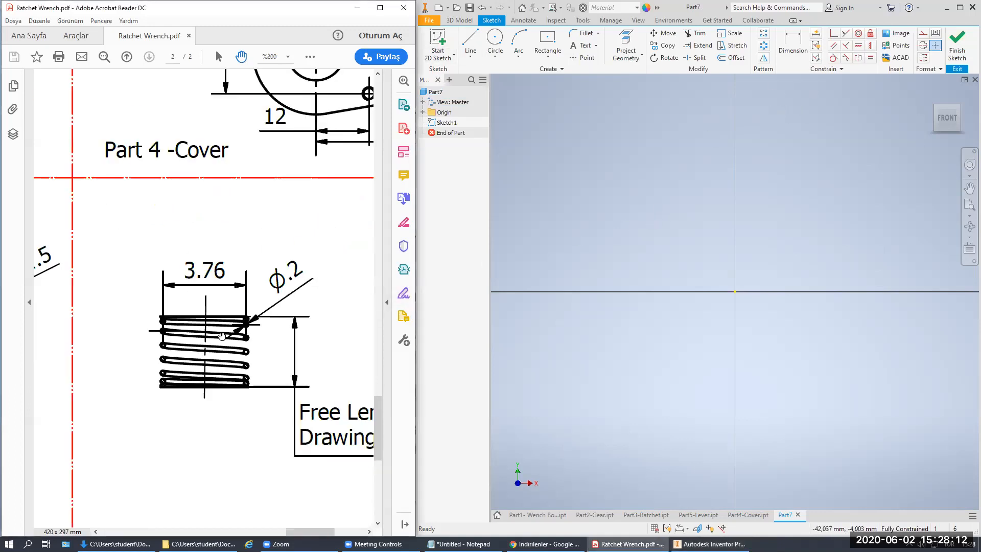
{"action": "left_click_drag", "start_coordinate": [221, 335], "coordinate": [118, 312]}
{"action": "left_click", "coordinate": [522, 118]}
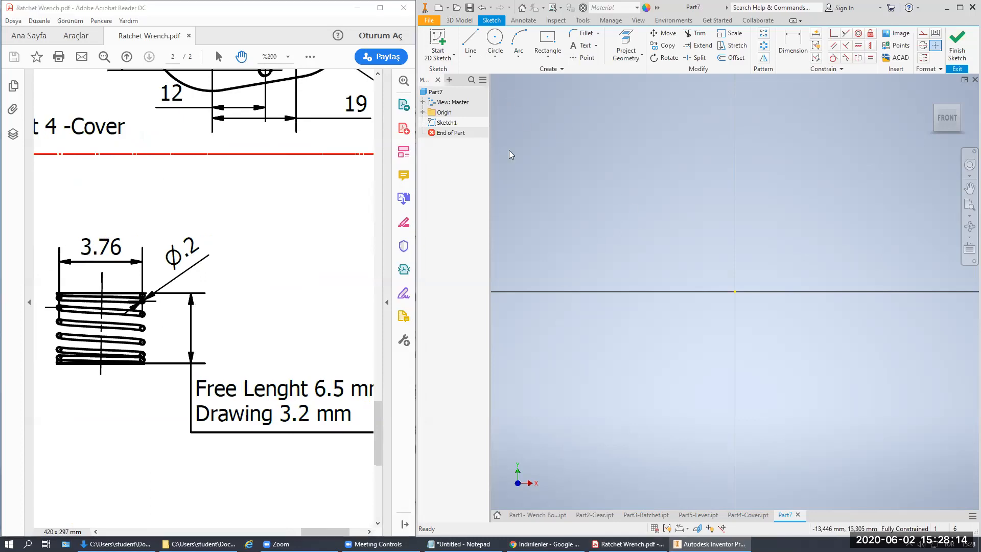
{"action": "left_click_drag", "start_coordinate": [178, 289], "coordinate": [165, 281]}
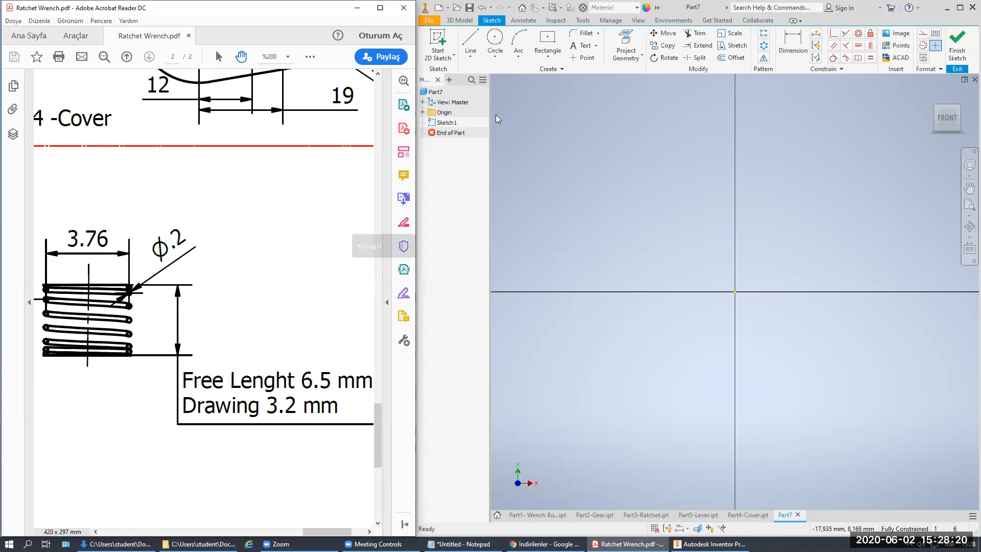
Step: Sketch a vertical line upward from the origin and a horizontal line along the positive X direction from the origin
{"action": "left_click", "coordinate": [471, 42]}
{"action": "left_click", "coordinate": [734, 292]}
{"action": "left_click", "coordinate": [735, 210]}
{"action": "key", "text": "Escape"}
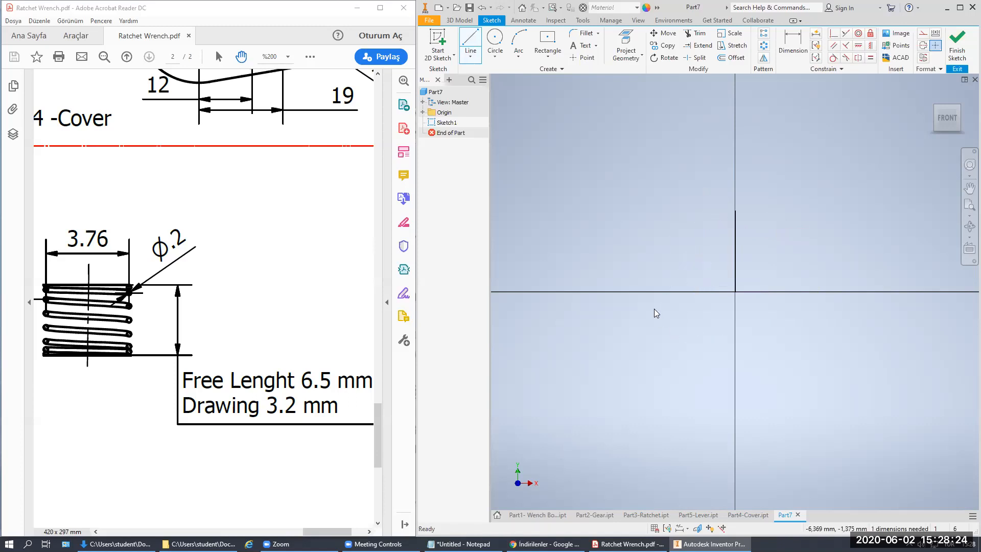
{"action": "left_click", "coordinate": [734, 292]}
{"action": "left_click", "coordinate": [799, 292]}
{"action": "key", "text": "Escape"}
{"action": "middle_click_drag", "start_coordinate": [763, 309], "coordinate": [726, 305]}
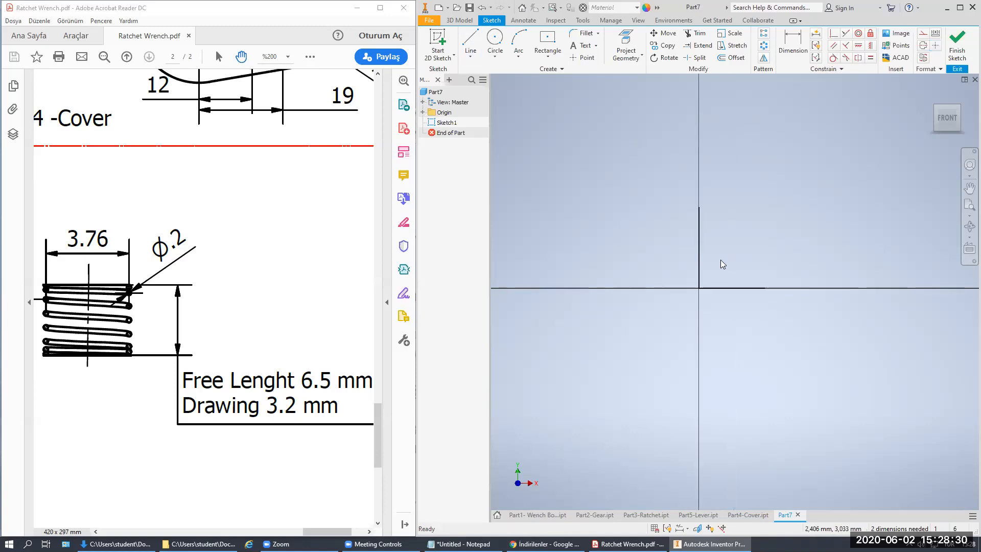
Step: Convert the vertical line at the origin to a centerline and sketch a second line crossing the horizontal line, constrained vertical
{"action": "right_click", "coordinate": [700, 252]}
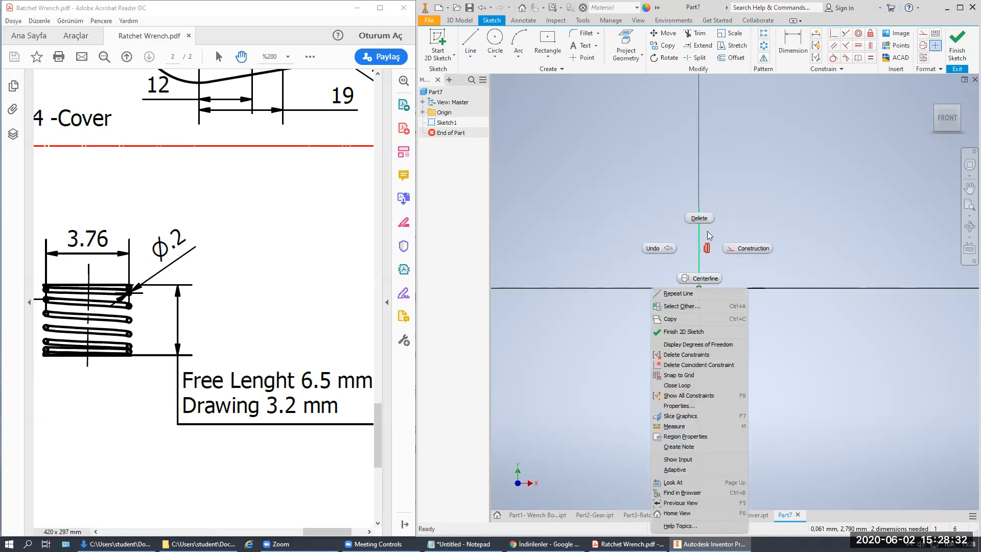
{"action": "left_click", "coordinate": [696, 278]}
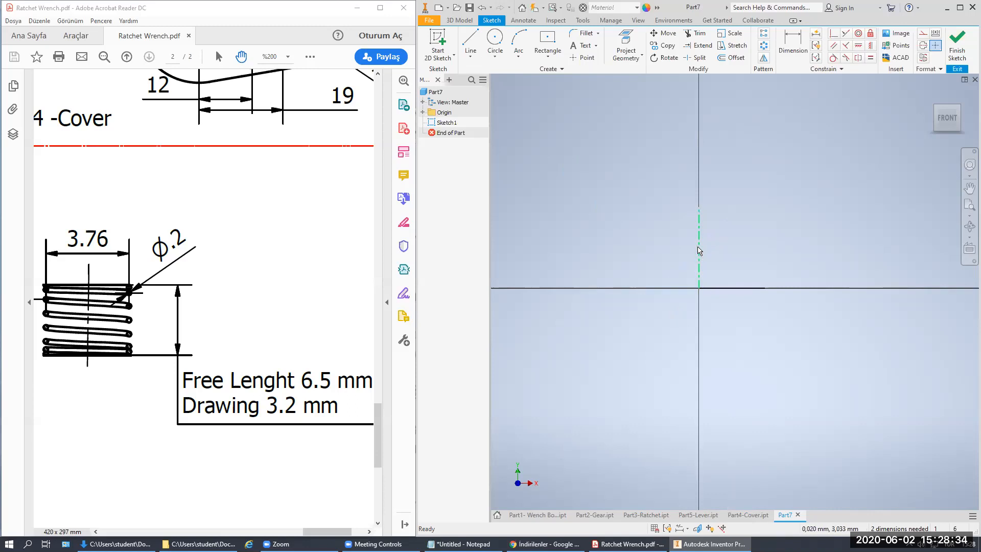
{"action": "left_click", "coordinate": [731, 311]}
{"action": "left_click", "coordinate": [729, 243]}
{"action": "key", "text": "Escape"}
{"action": "left_click", "coordinate": [731, 276]}
{"action": "left_click", "coordinate": [870, 46]}
{"action": "key", "text": "Escape"}
Step: Dimension the second vertical line about the centerline as a 3.76 mm diameter and make it construction geometry
{"action": "key", "text": "d"}
{"action": "left_click", "coordinate": [729, 277]}
{"action": "left_click", "coordinate": [699, 267]}
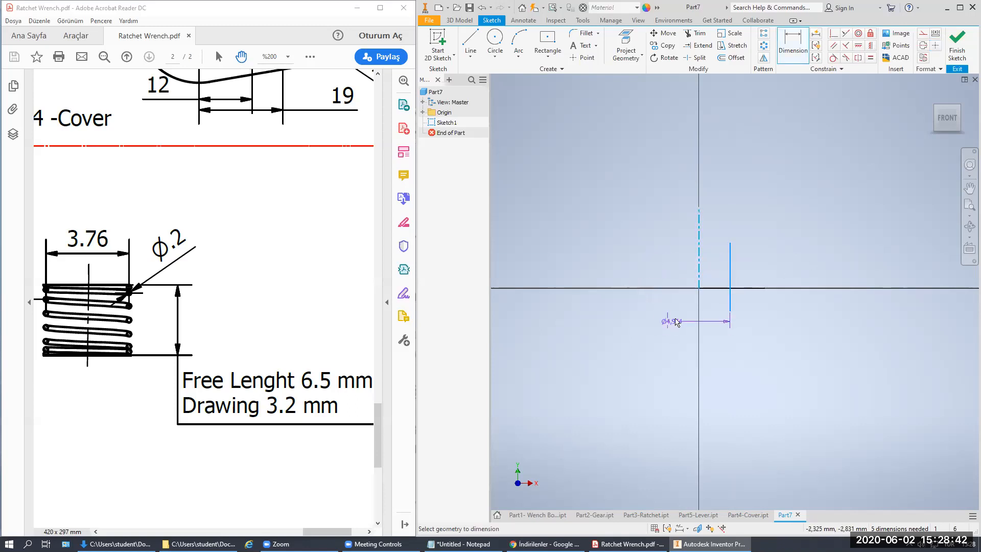
{"action": "left_click", "coordinate": [674, 321]}
{"action": "type", "text": "3"}
{"action": "key", "text": "Return"}
{"action": "key", "text": "7"}
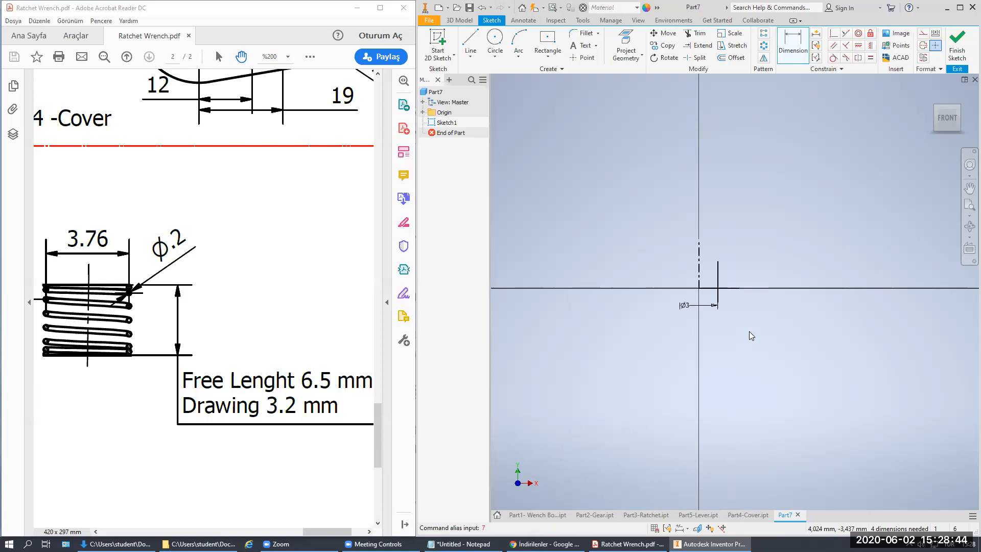
{"action": "key", "text": "Escape"}
{"action": "key", "text": "Escape"}
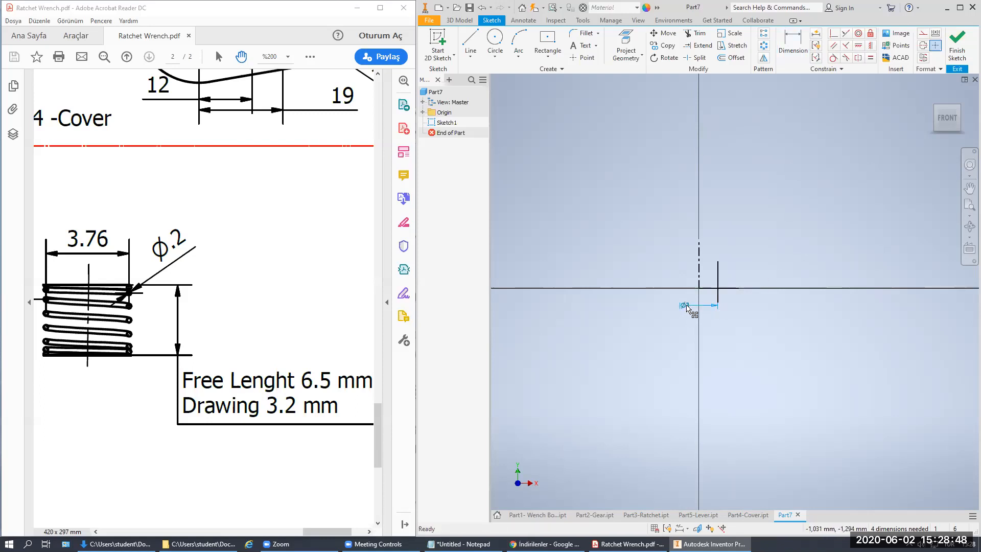
{"action": "double_click", "coordinate": [687, 307]}
{"action": "type", "text": "3.7"}
{"action": "key", "text": "Return"}
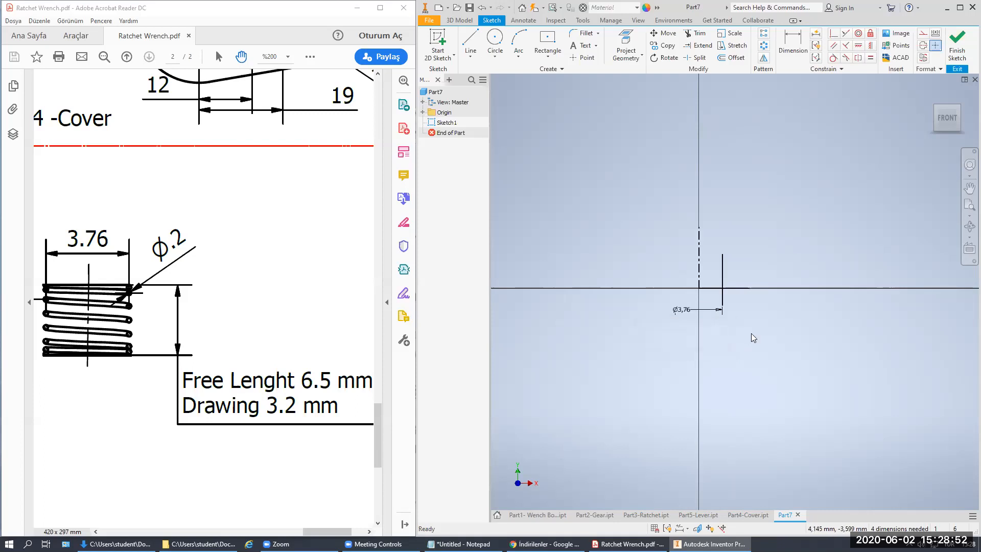
{"action": "right_click", "coordinate": [722, 281]}
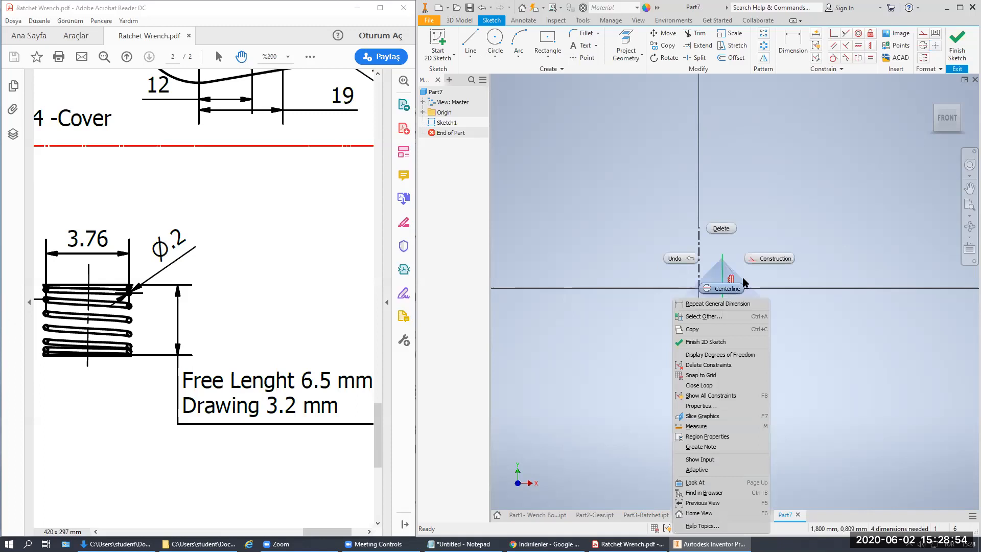
{"action": "left_click", "coordinate": [766, 258]}
Step: Sketch a circle centred where the construction line crosses the horizontal line and set its diameter to 0.2 mm
{"action": "scroll", "coordinate": [731, 294], "scroll_direction": "down", "scroll_amount": 3}
{"action": "scroll", "coordinate": [731, 306], "scroll_direction": "down", "scroll_amount": 3}
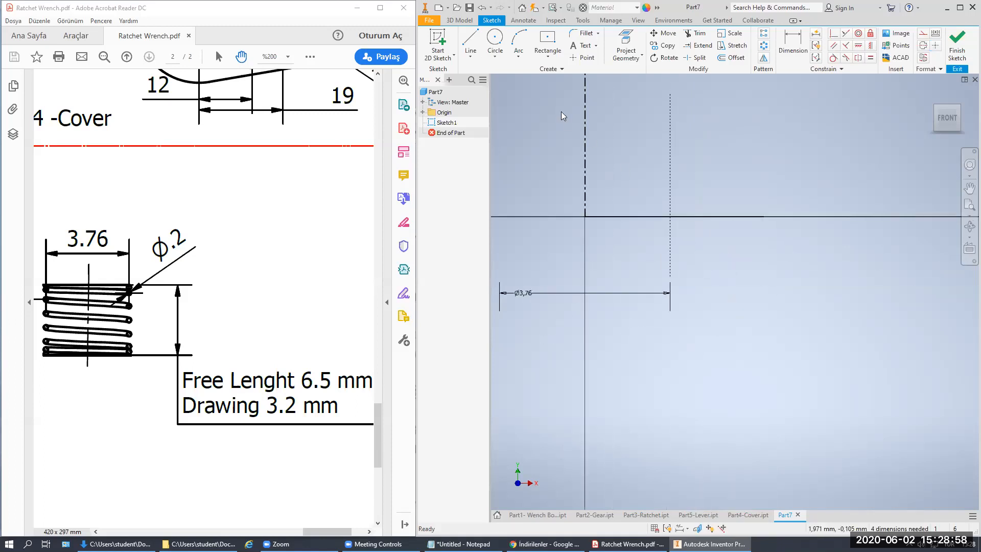
{"action": "left_click", "coordinate": [495, 41]}
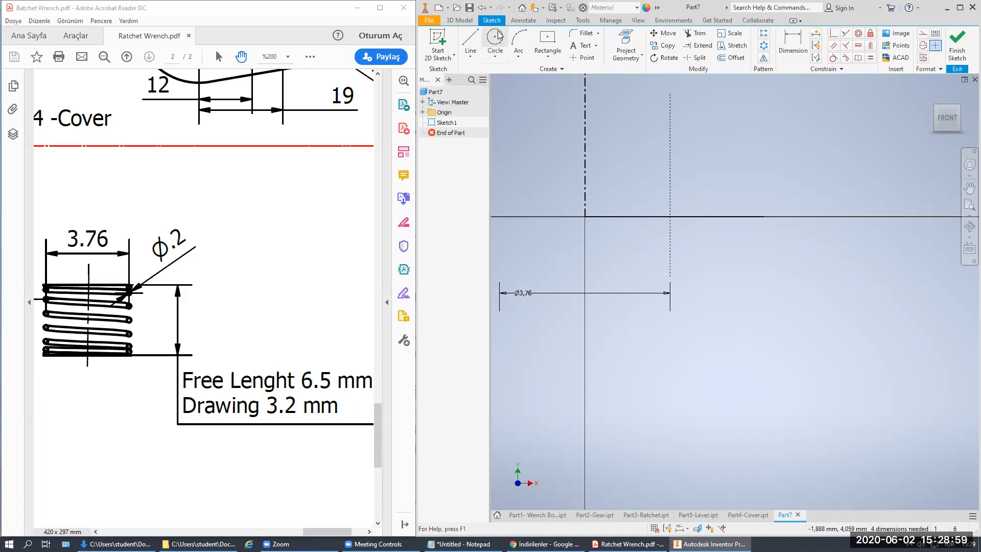
{"action": "left_click", "coordinate": [670, 217]}
{"action": "left_click", "coordinate": [683, 227]}
{"action": "key", "text": "d"}
{"action": "left_click", "coordinate": [685, 239]}
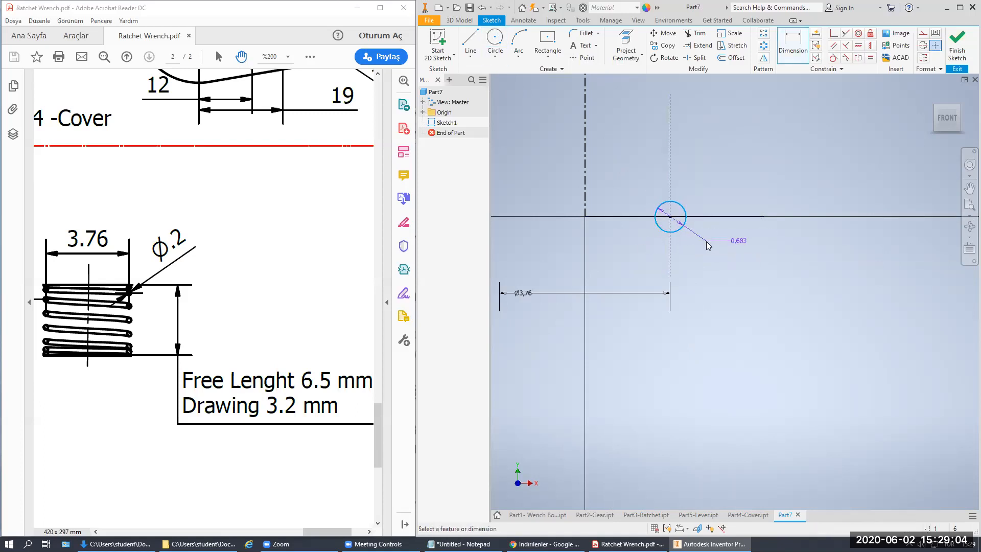
{"action": "left_click", "coordinate": [707, 242]}
{"action": "type", "text": "0.2"}
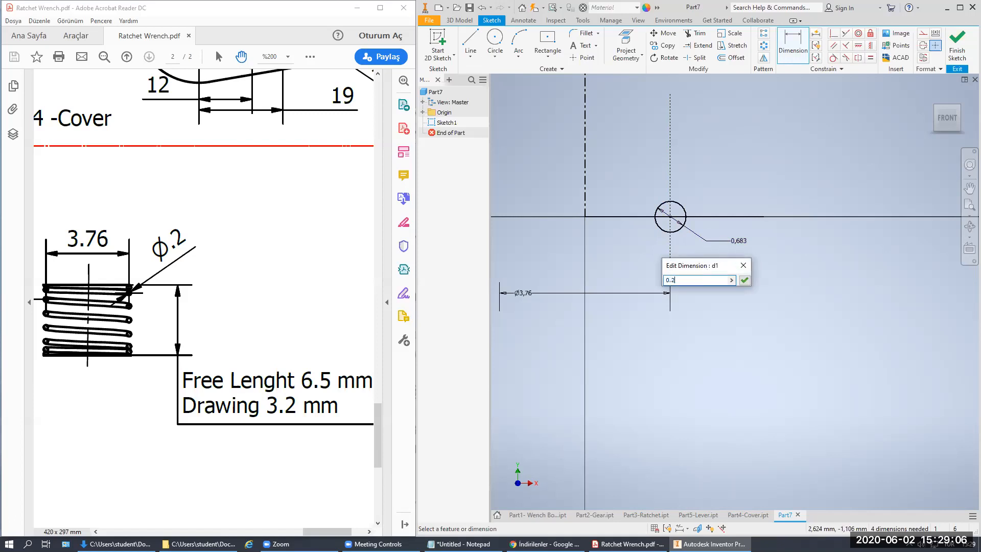
{"action": "key", "text": "Return"}
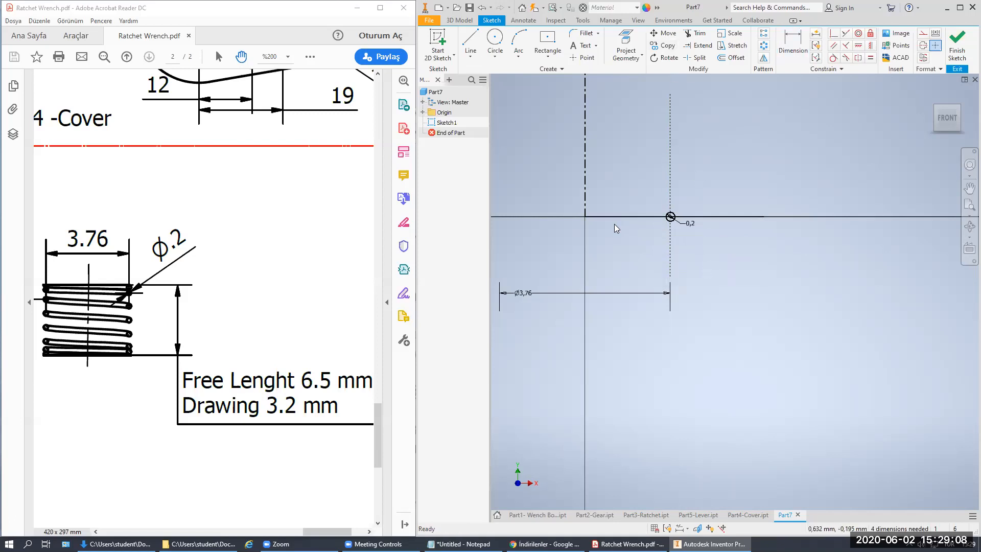
Step: Dimension the vertical centerline's length as 3.2 mm and finish the sketch
{"action": "middle_click_drag", "start_coordinate": [674, 149], "coordinate": [681, 196]}
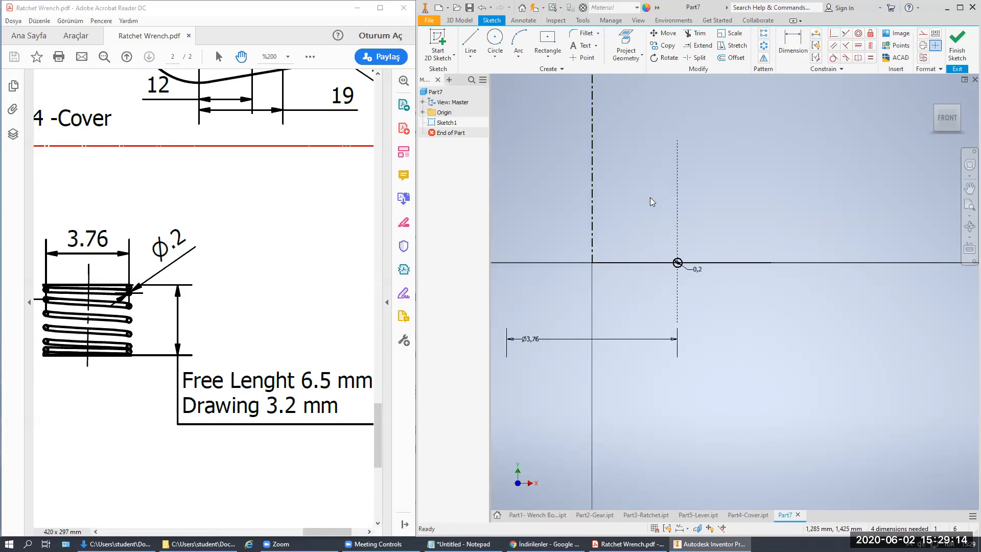
{"action": "scroll", "coordinate": [700, 218], "scroll_direction": "up", "scroll_amount": 1}
{"action": "middle_click_drag", "start_coordinate": [705, 226], "coordinate": [724, 255]}
{"action": "scroll", "coordinate": [724, 253], "scroll_direction": "down", "scroll_amount": 4}
{"action": "key", "text": "d"}
{"action": "left_click", "coordinate": [650, 227]}
{"action": "left_click", "coordinate": [591, 225]}
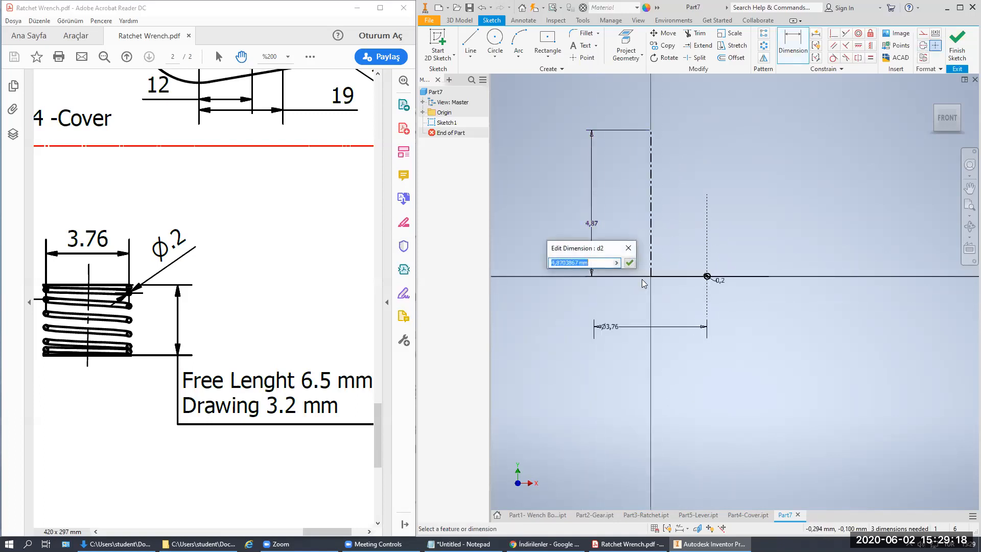
{"action": "type", "text": "3.2"}
{"action": "key", "text": "Return"}
{"action": "key", "text": "Escape"}
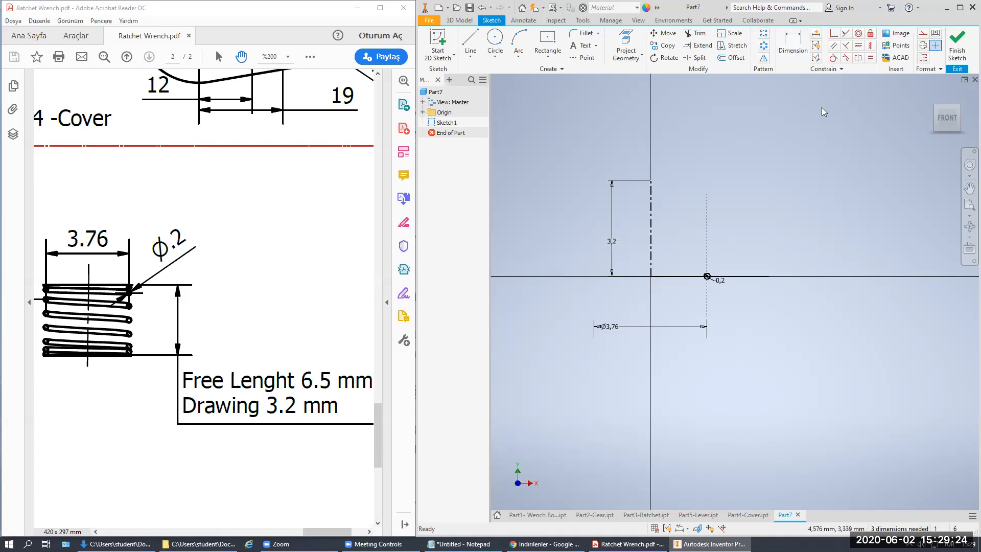
{"action": "left_click", "coordinate": [957, 44]}
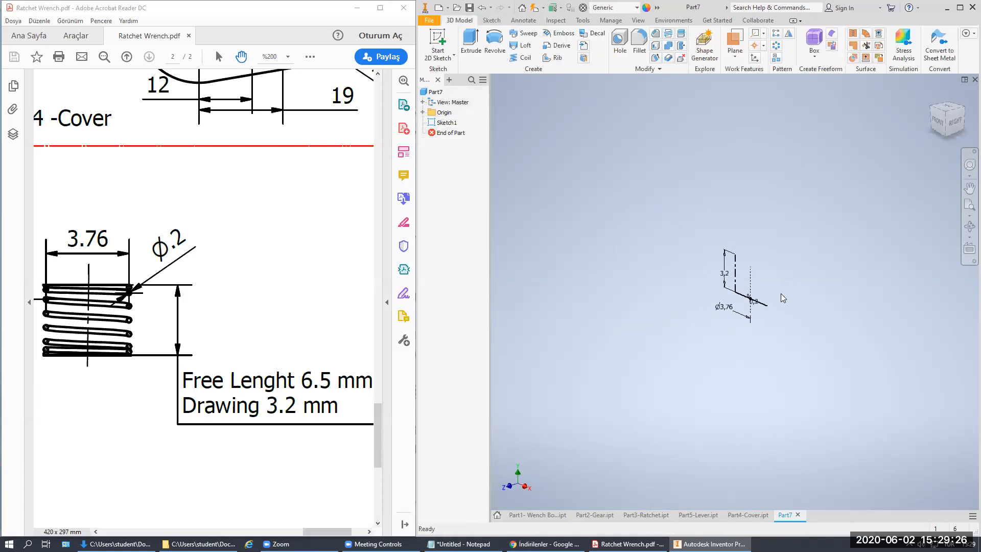
Step: Start a Coil of the small circle around the vertical centerline, with its size defined by Revolution and Height
{"action": "scroll", "coordinate": [781, 294], "scroll_direction": "up", "scroll_amount": 5}
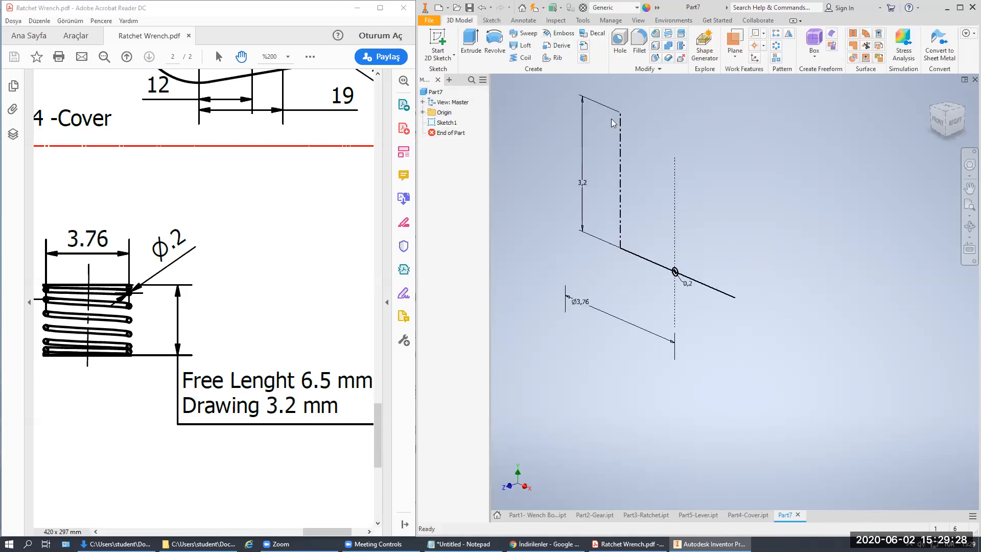
{"action": "left_click", "coordinate": [522, 57]}
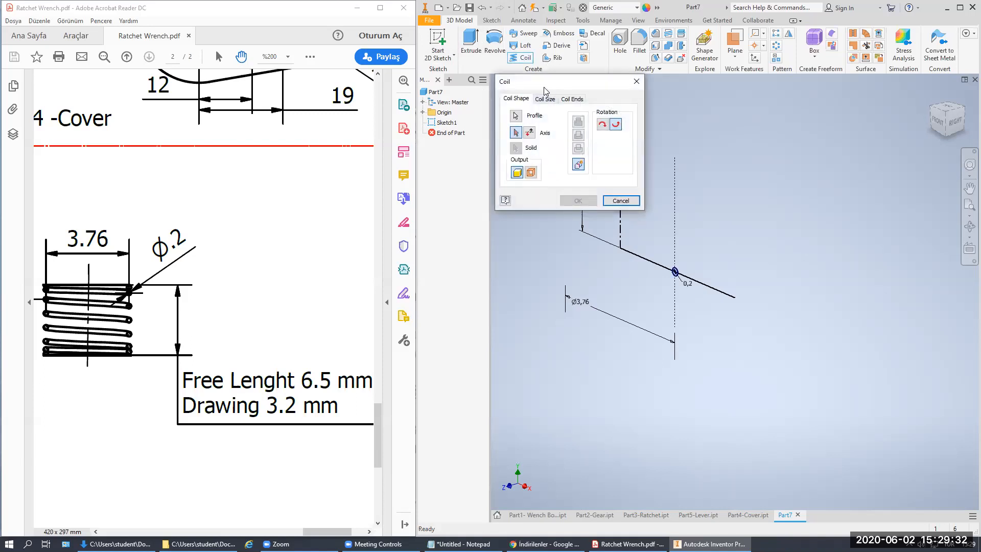
{"action": "left_click_drag", "start_coordinate": [551, 81], "coordinate": [252, 108]}
{"action": "left_click", "coordinate": [620, 204]}
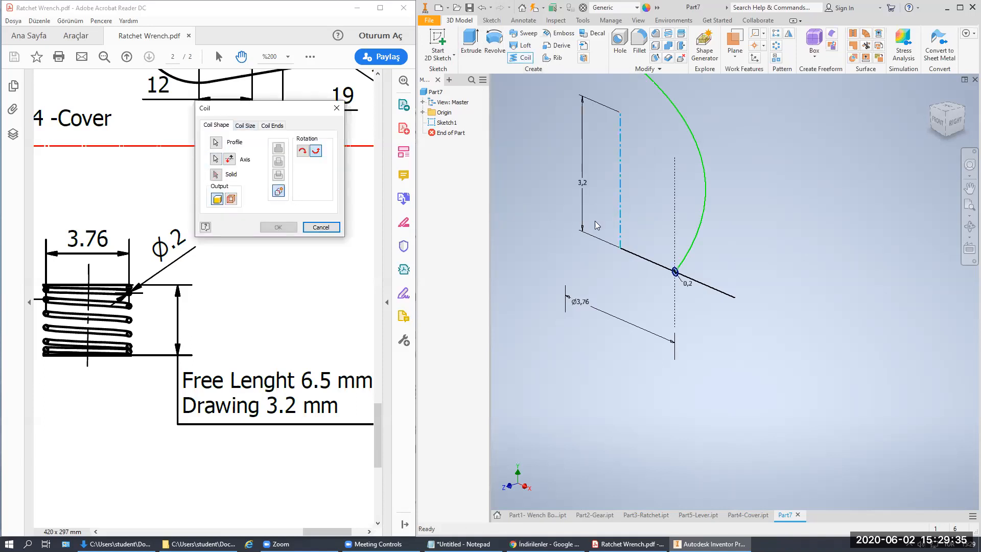
{"action": "left_click", "coordinate": [245, 125]}
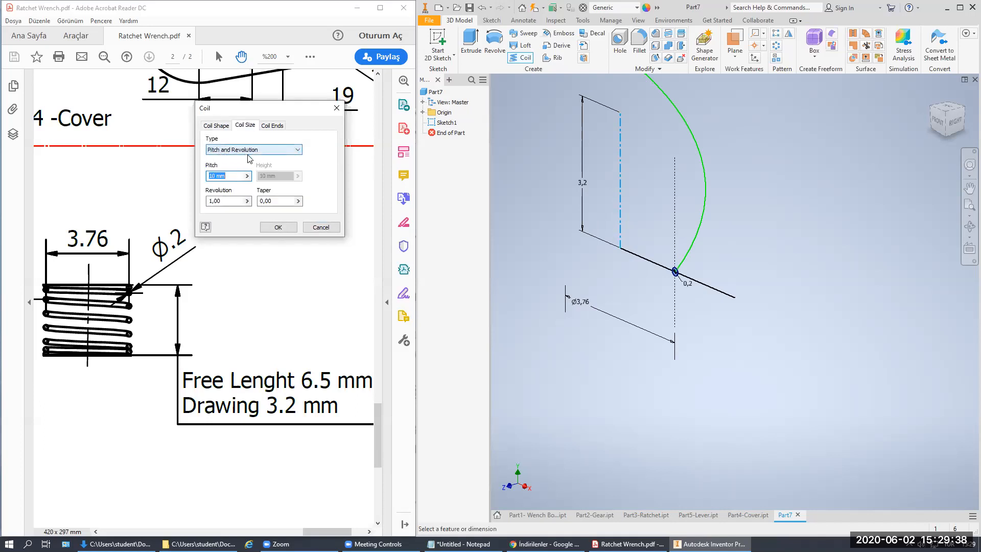
{"action": "left_click", "coordinate": [242, 154]}
{"action": "left_click", "coordinate": [238, 167]}
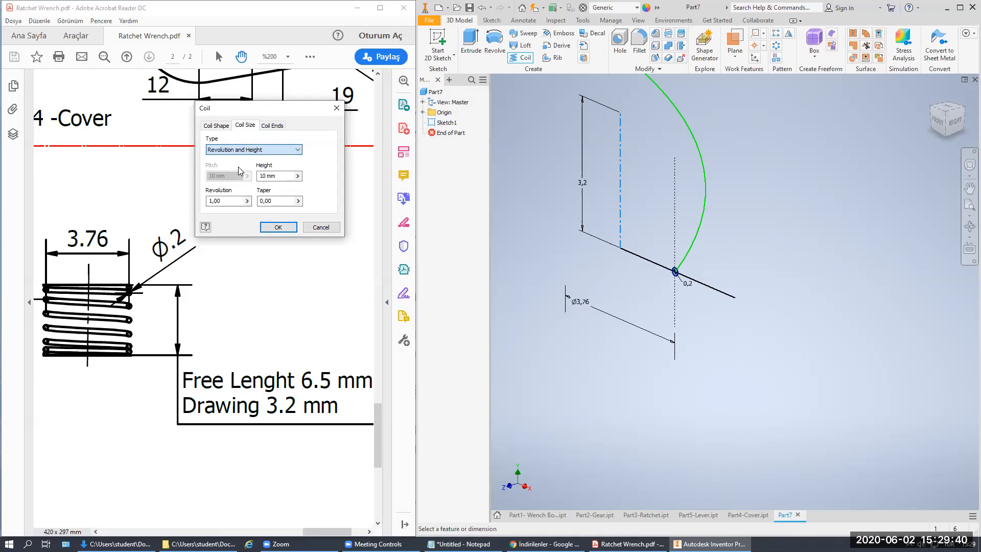
Step: Set the coil to 8 revolutions and a height of 3.2 mm
{"action": "left_click", "coordinate": [227, 201]}
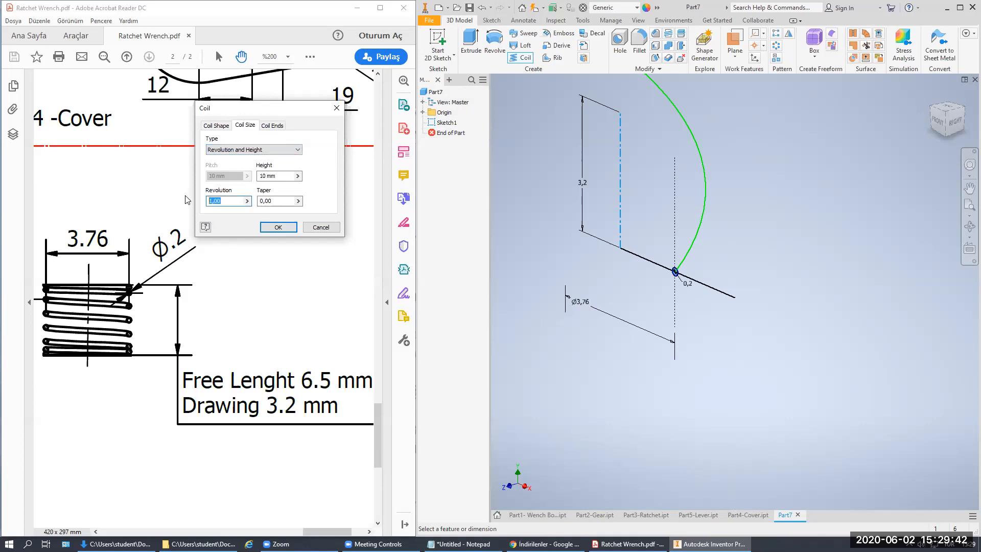
{"action": "type", "text": "7"}
{"action": "double_click", "coordinate": [213, 199]}
{"action": "type", "text": "8"}
{"action": "double_click", "coordinate": [284, 175]}
{"action": "type", "text": "3.2"}
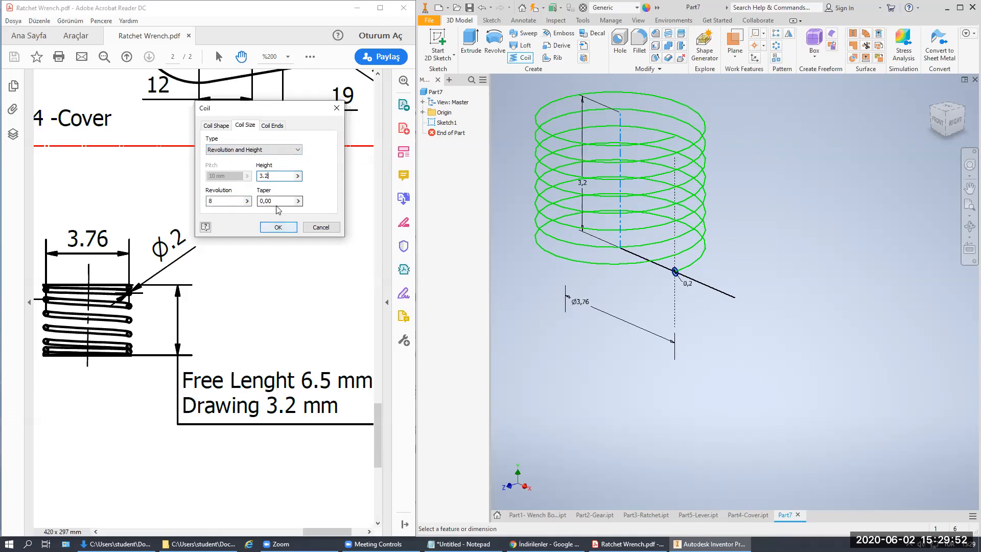
Step: Set the coil's end condition to Flat, leave its start Natural, and create the coil
{"action": "left_click", "coordinate": [271, 125]}
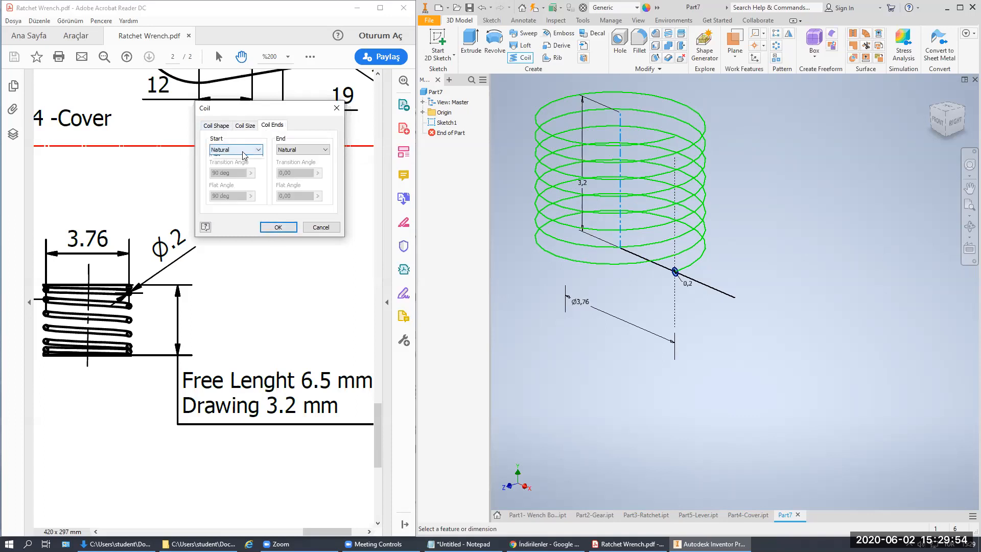
{"action": "left_click", "coordinate": [292, 167]}
{"action": "left_click", "coordinate": [306, 149]}
{"action": "left_click", "coordinate": [306, 164]}
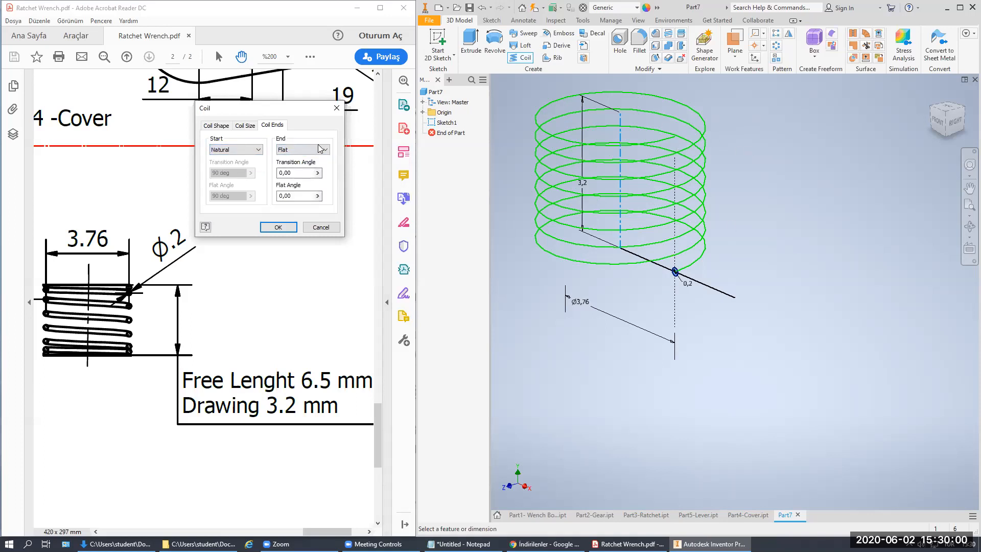
{"action": "left_click", "coordinate": [243, 127]}
{"action": "left_click", "coordinate": [221, 128]}
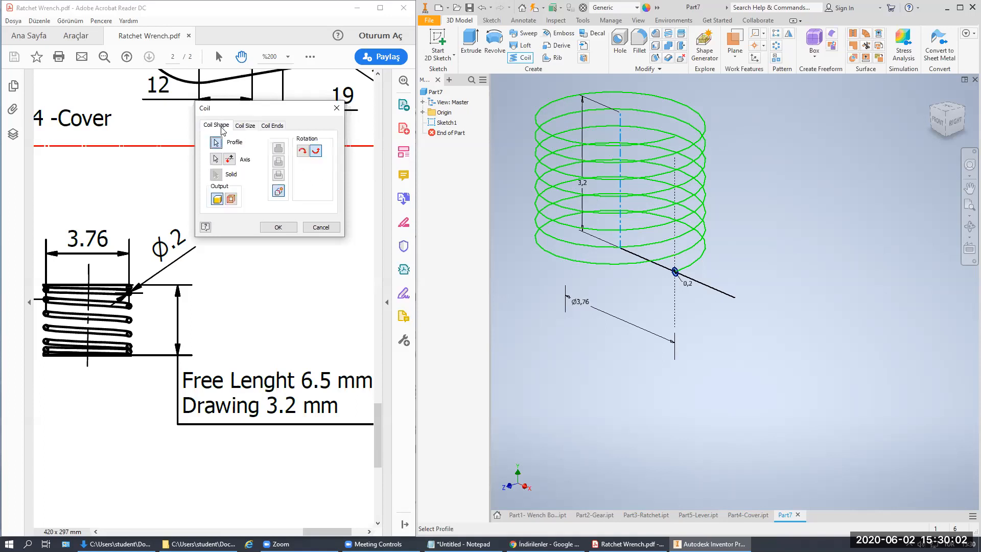
{"action": "left_click", "coordinate": [250, 127]}
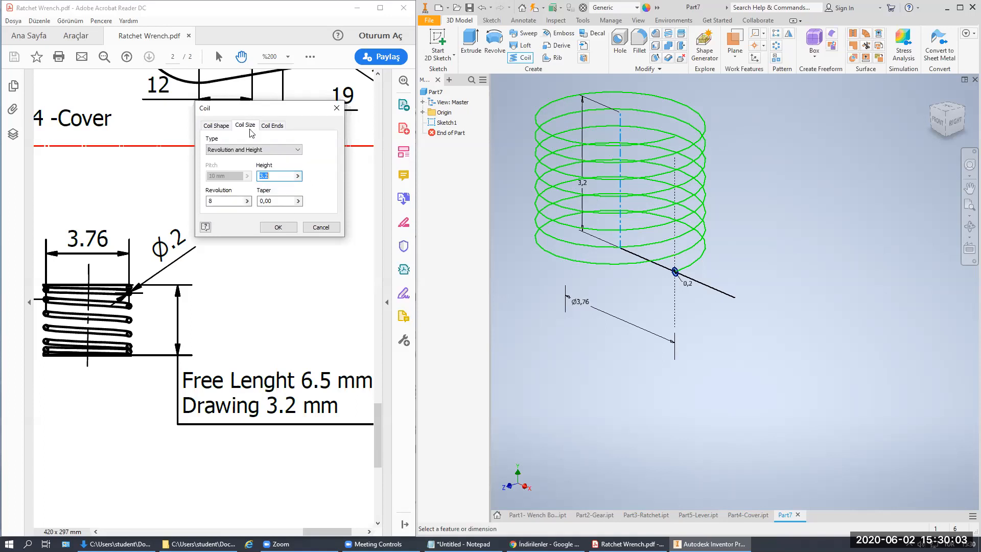
{"action": "left_click", "coordinate": [277, 227]}
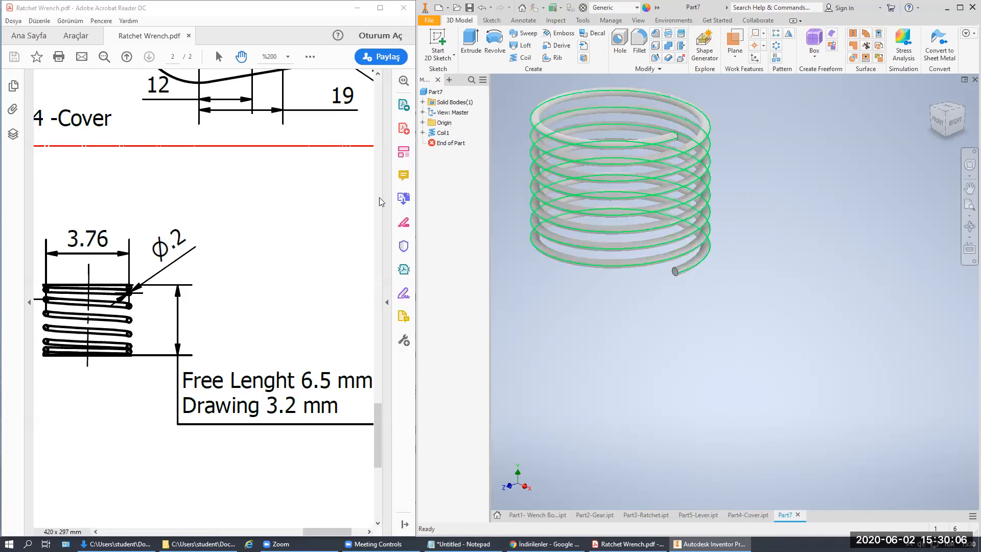
Step: Make the coil's sketch and the origin XZ plane visible in the model
{"action": "left_click", "coordinate": [423, 132]}
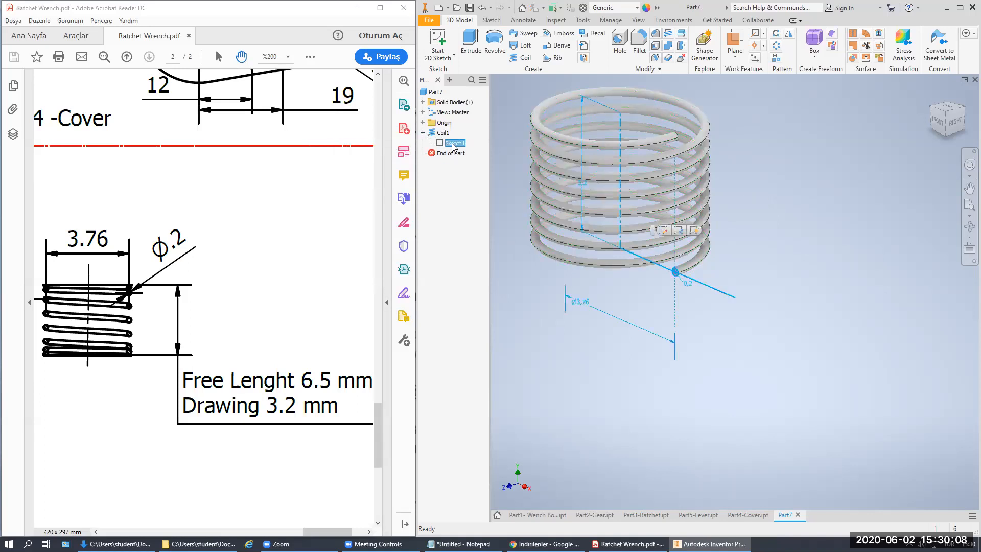
{"action": "right_click", "coordinate": [454, 143]}
{"action": "left_click", "coordinate": [473, 278]}
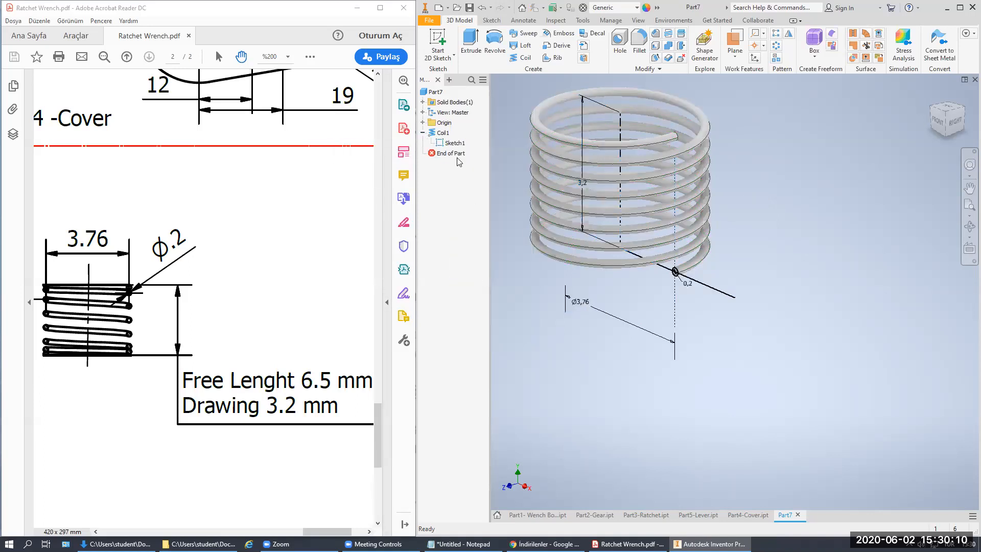
{"action": "left_click", "coordinate": [423, 123]}
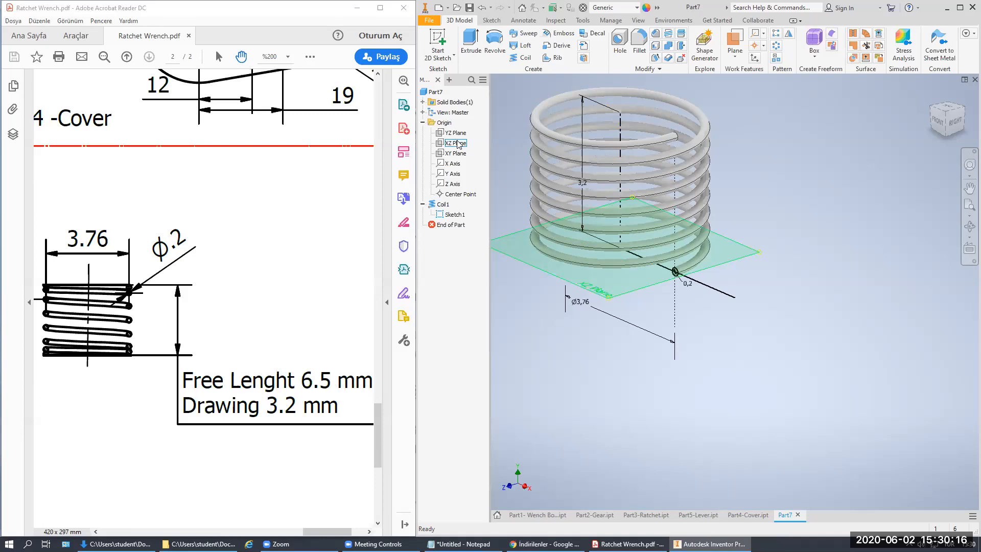
{"action": "right_click", "coordinate": [458, 144]}
{"action": "left_click", "coordinate": [478, 204]}
{"action": "left_click", "coordinate": [636, 279]}
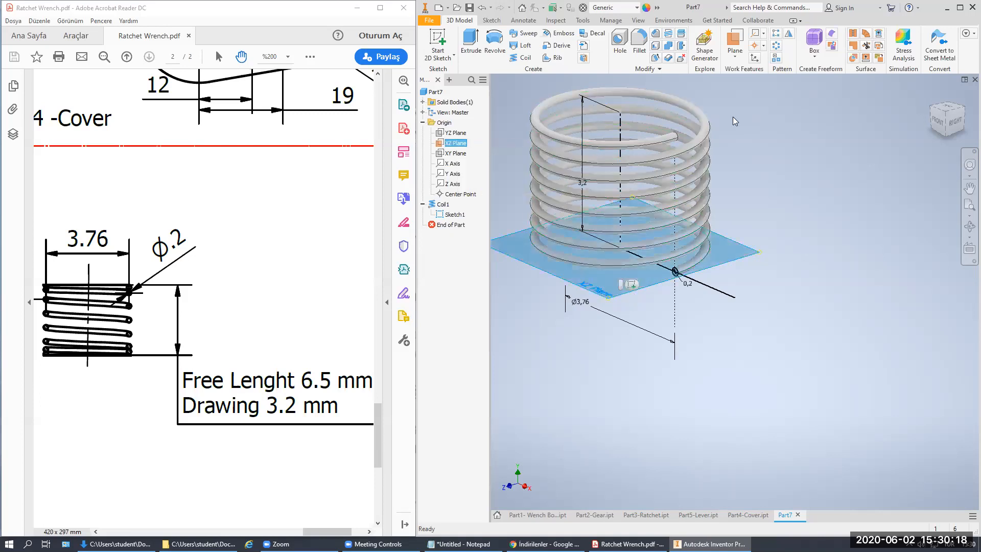
Step: Create a work plane offset 3.2 mm upward from the XZ plane, at the upper end of the coil
{"action": "left_click", "coordinate": [734, 55]}
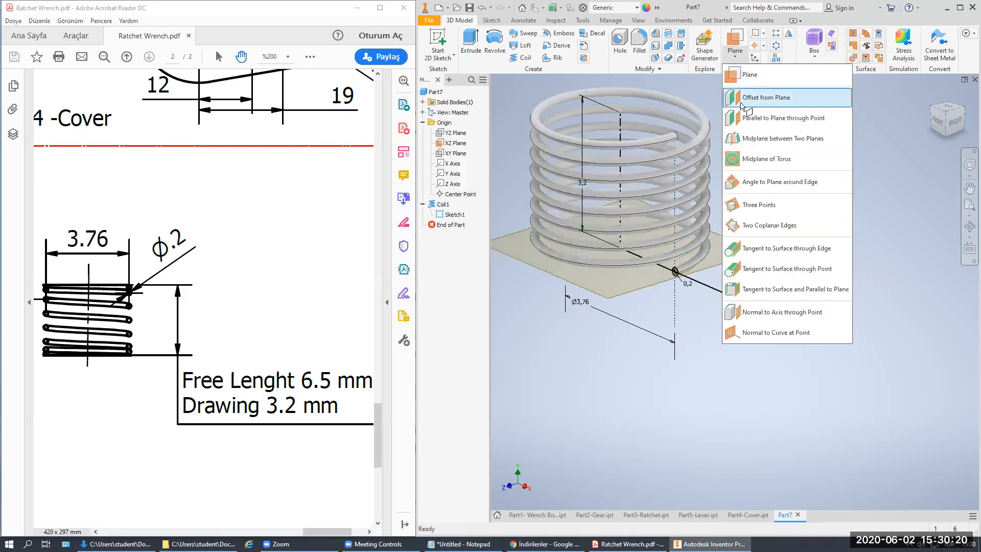
{"action": "left_click", "coordinate": [743, 98]}
{"action": "left_click", "coordinate": [631, 292]}
{"action": "left_click_drag", "start_coordinate": [620, 249], "coordinate": [623, 191]}
{"action": "type", "text": "3.2"}
{"action": "key", "text": "Return"}
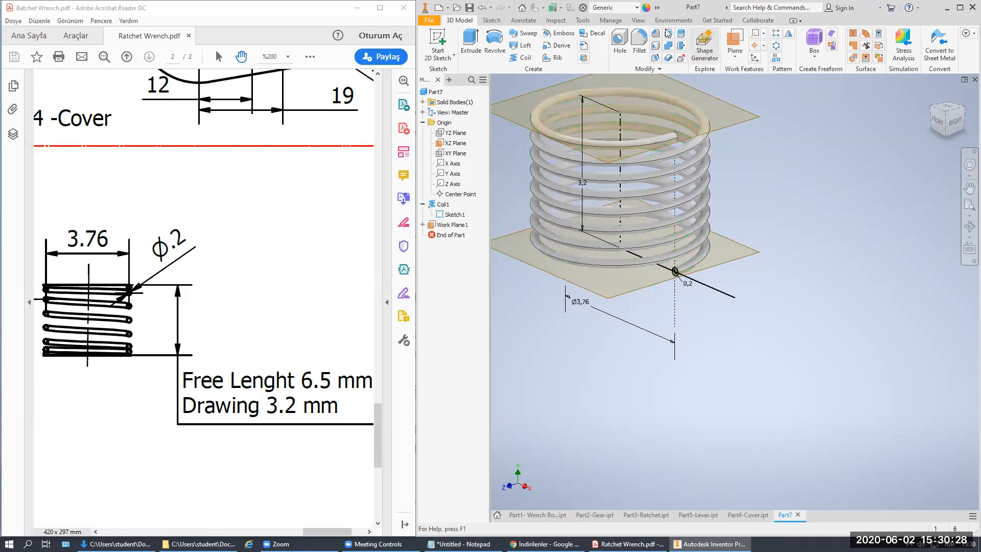
Step: Split the coil solid with the upper work plane, trimming away one side of it
{"action": "left_click", "coordinate": [681, 38]}
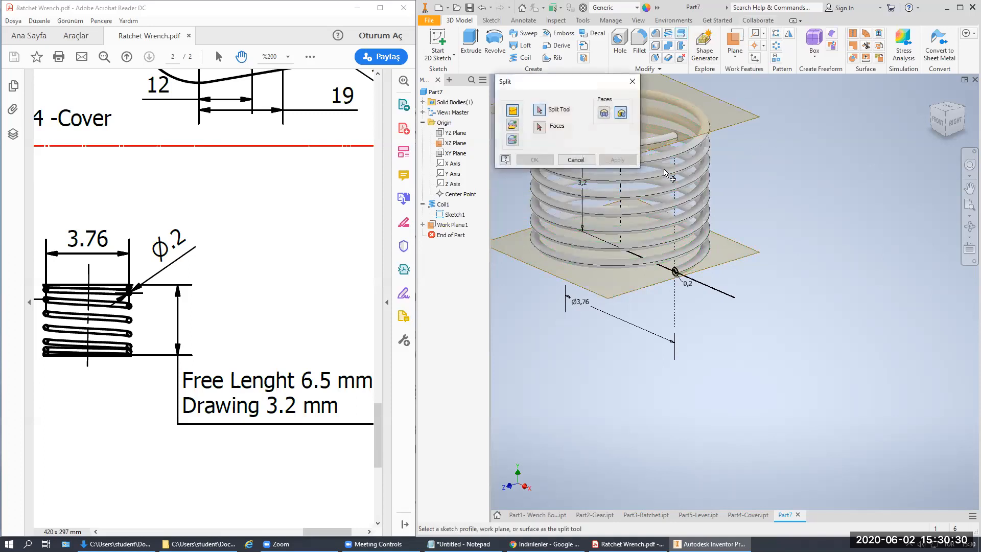
{"action": "left_click", "coordinate": [513, 127]}
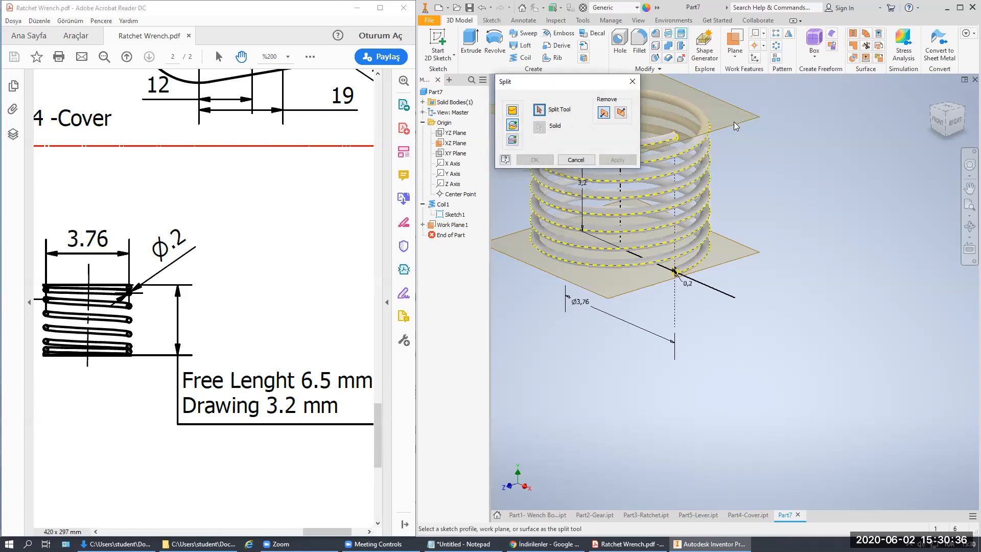
{"action": "scroll", "coordinate": [725, 130], "scroll_direction": "up", "scroll_amount": 5}
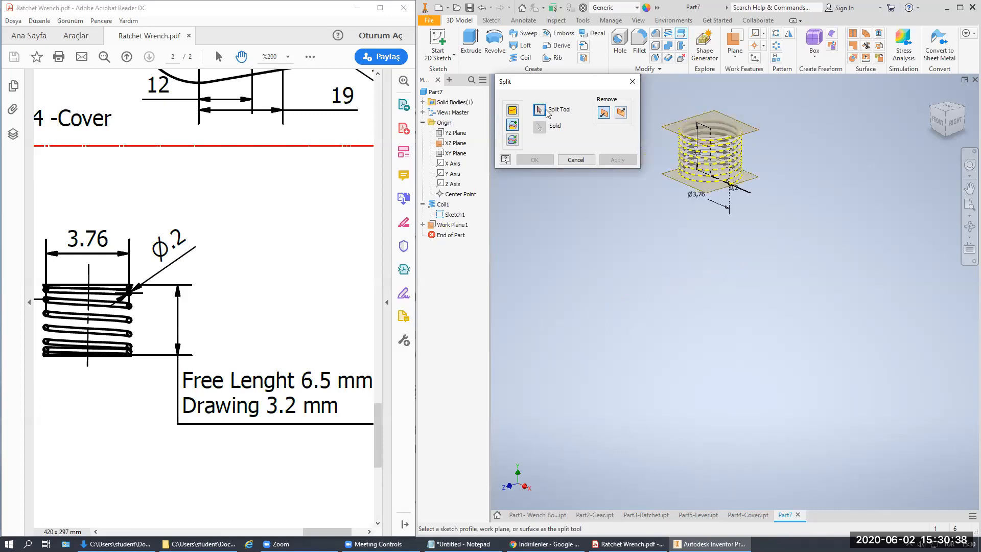
{"action": "left_click", "coordinate": [698, 117]}
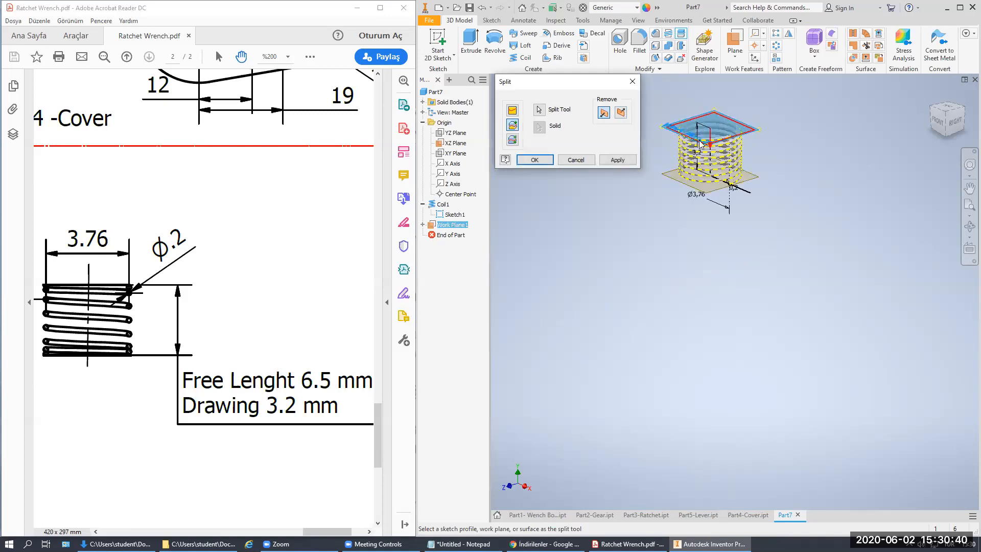
{"action": "scroll", "coordinate": [709, 134], "scroll_direction": "up", "scroll_amount": 5}
{"action": "left_click", "coordinate": [616, 160]}
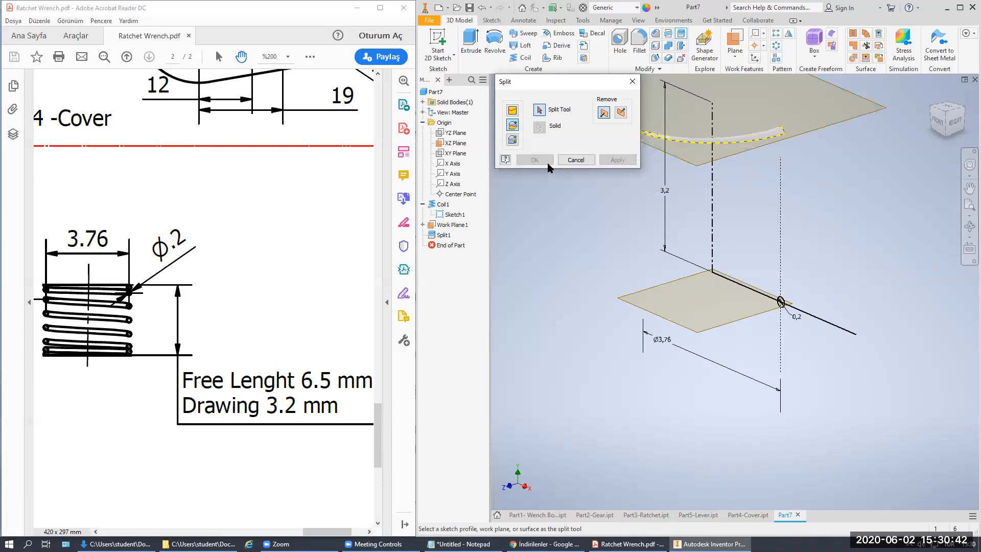
{"action": "left_click", "coordinate": [574, 159]}
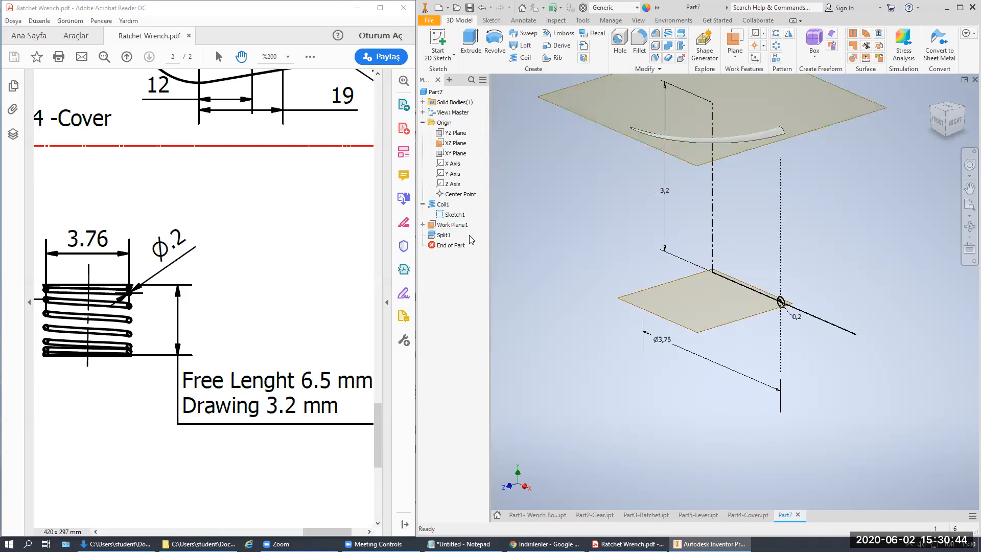
Step: Edit the split at the upper work plane to remove the material above the plane instead
{"action": "right_click", "coordinate": [445, 236]}
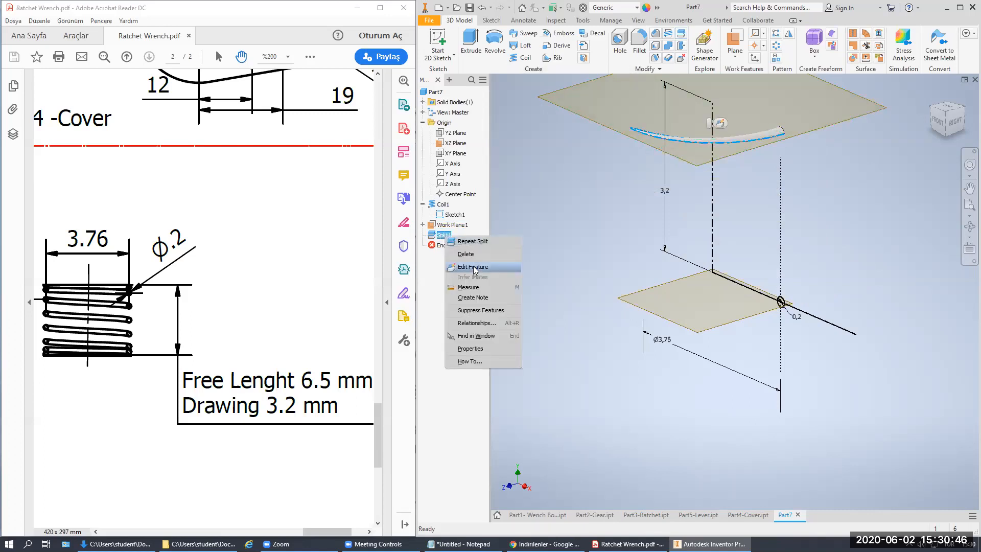
{"action": "left_click", "coordinate": [474, 269]}
{"action": "left_click", "coordinate": [619, 113]}
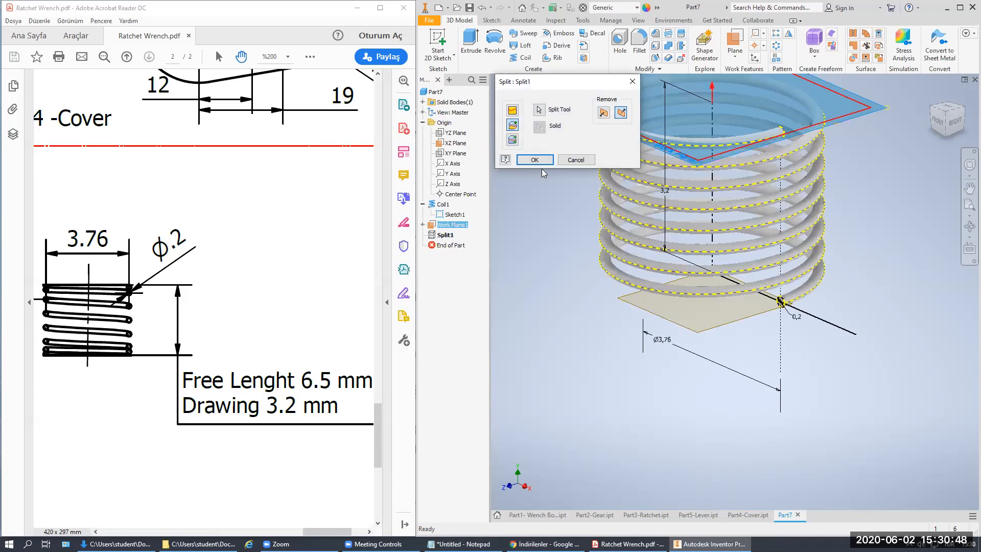
{"action": "left_click", "coordinate": [535, 159]}
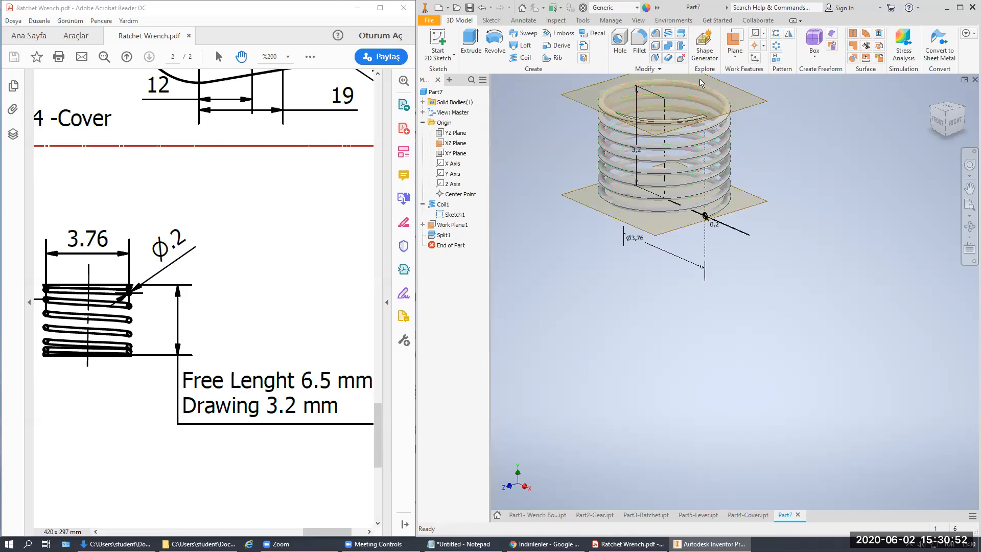
Step: Trim the coil's lower end flat by splitting the solid at the XZ plane and removing the material below
{"action": "left_click", "coordinate": [681, 38]}
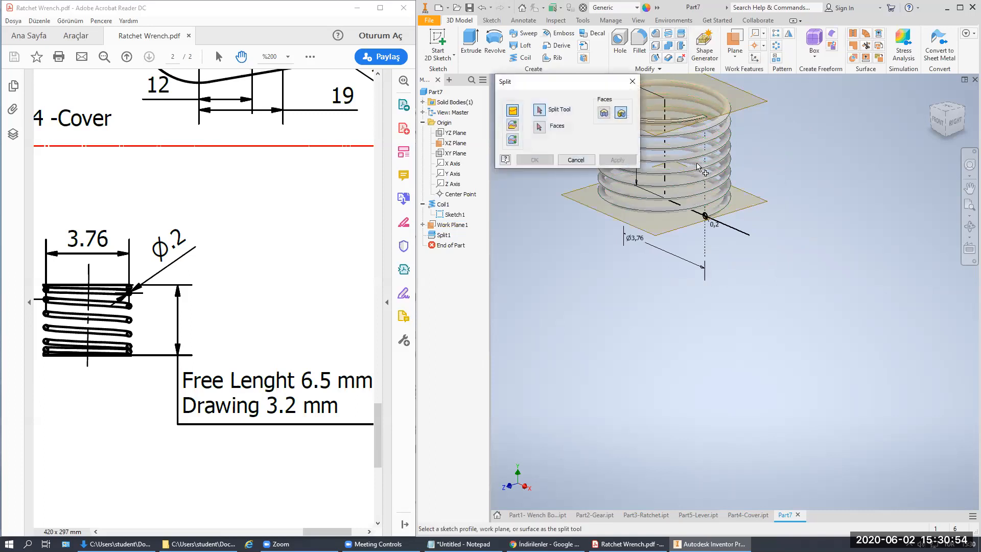
{"action": "left_click", "coordinate": [512, 124]}
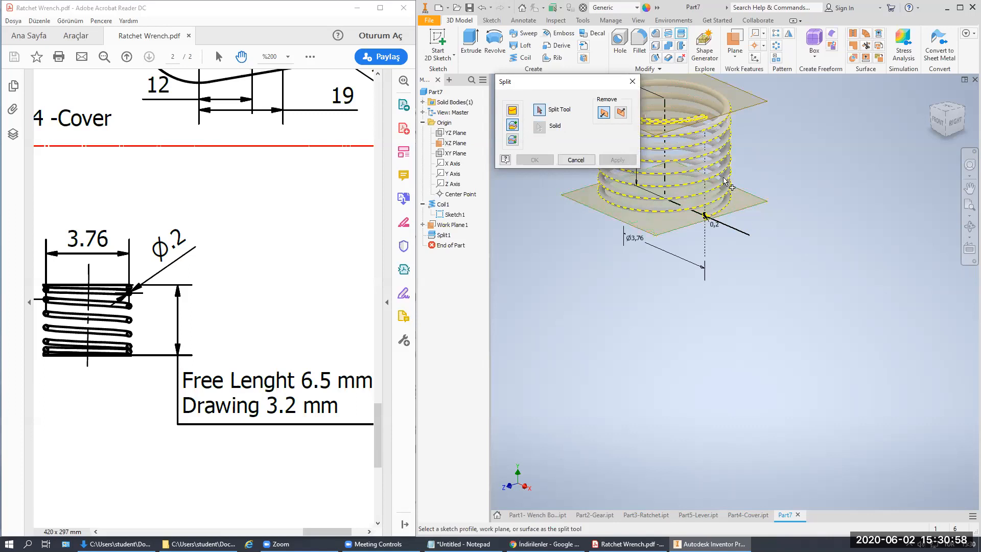
{"action": "left_click", "coordinate": [741, 212]}
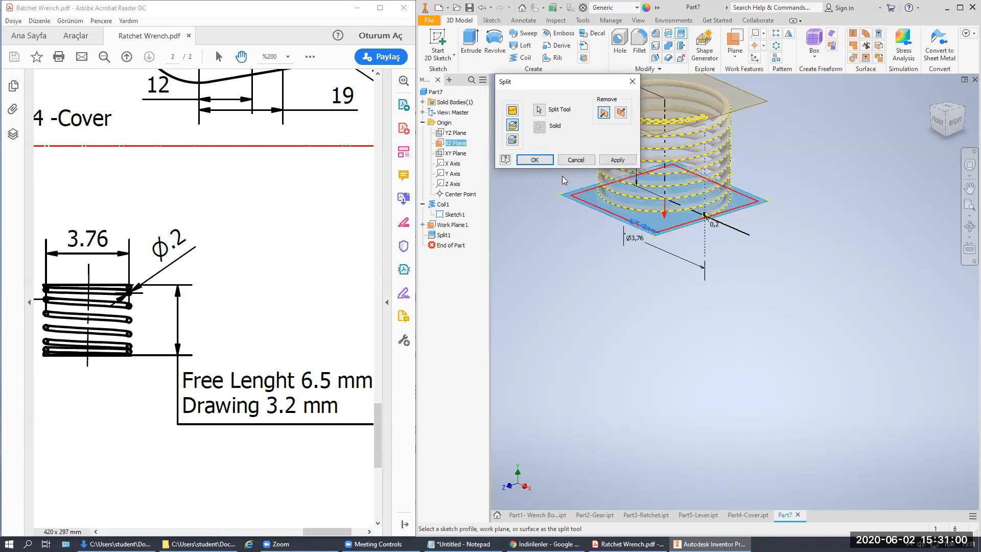
{"action": "left_click", "coordinate": [534, 160]}
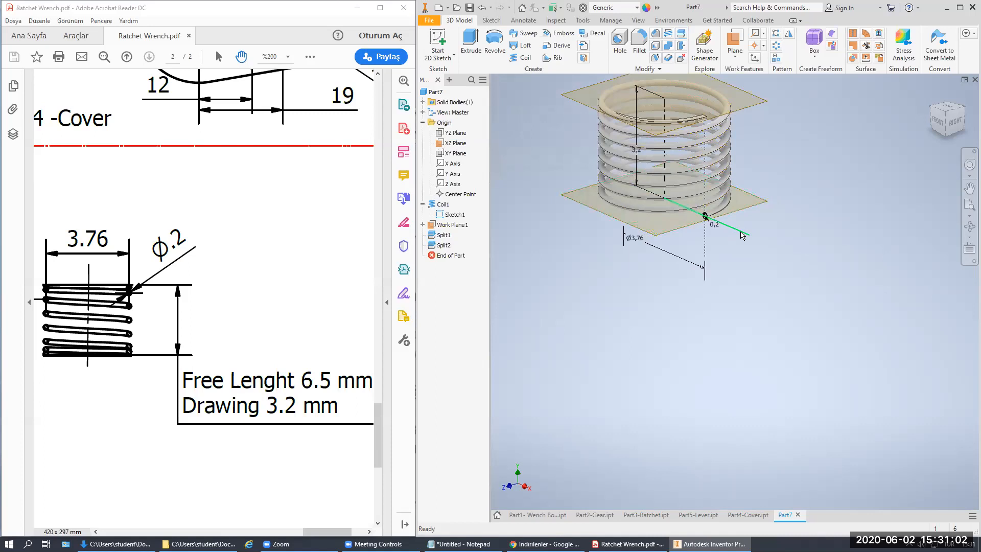
{"action": "scroll", "coordinate": [736, 235], "scroll_direction": "down", "scroll_amount": 5}
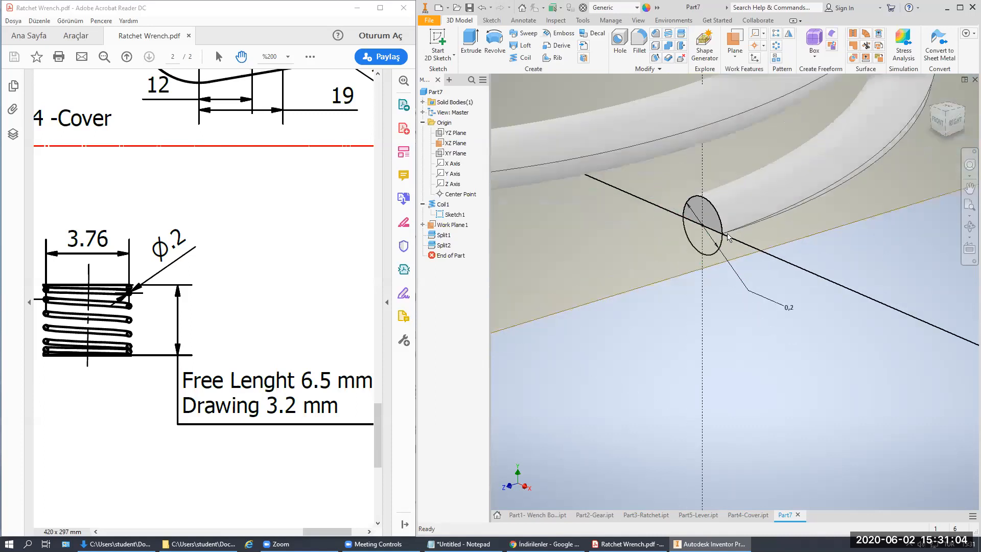
{"action": "scroll", "coordinate": [727, 236], "scroll_direction": "up", "scroll_amount": 5}
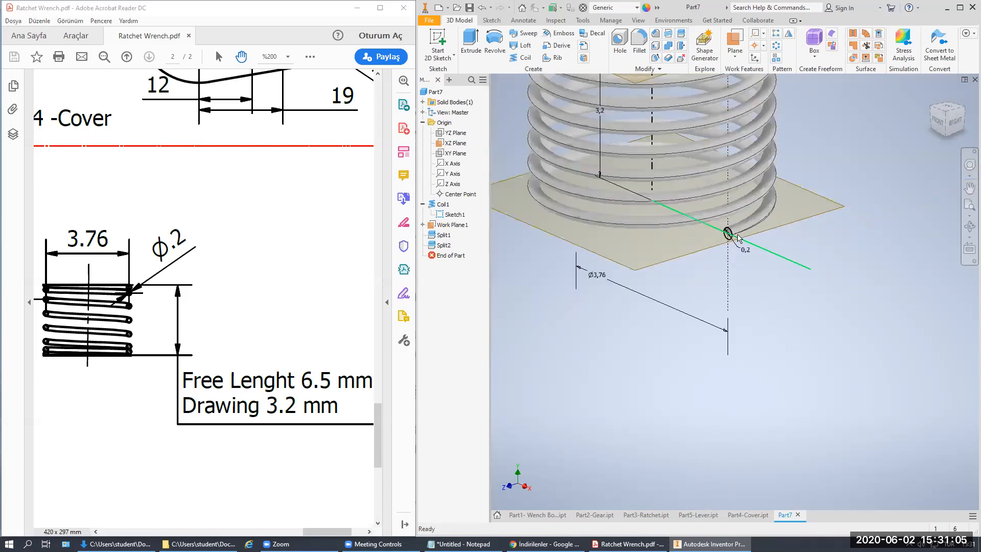
Step: Hide the coil's sketch, the origin XZ plane and the upper work plane
{"action": "right_click", "coordinate": [449, 215]}
{"action": "left_click", "coordinate": [485, 350]}
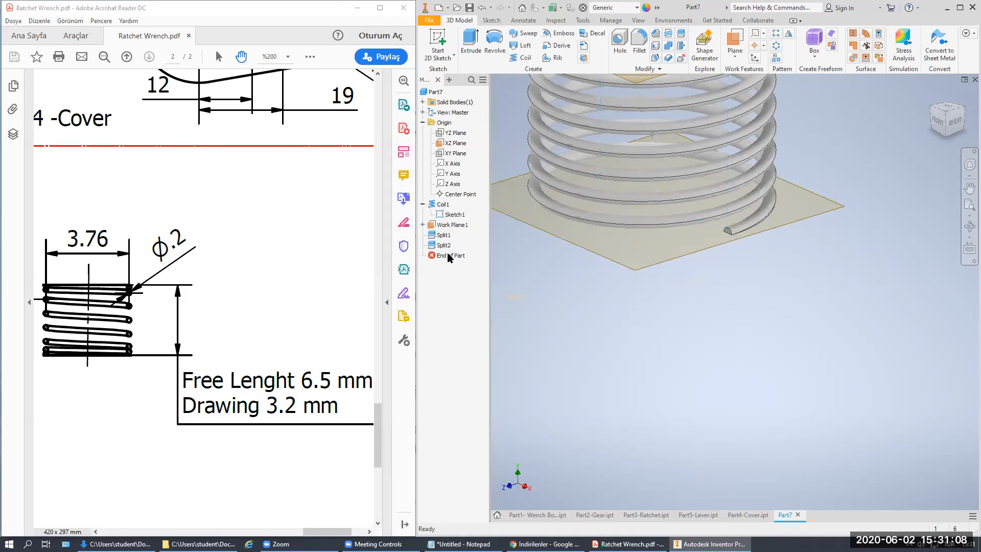
{"action": "left_click", "coordinate": [455, 143]}
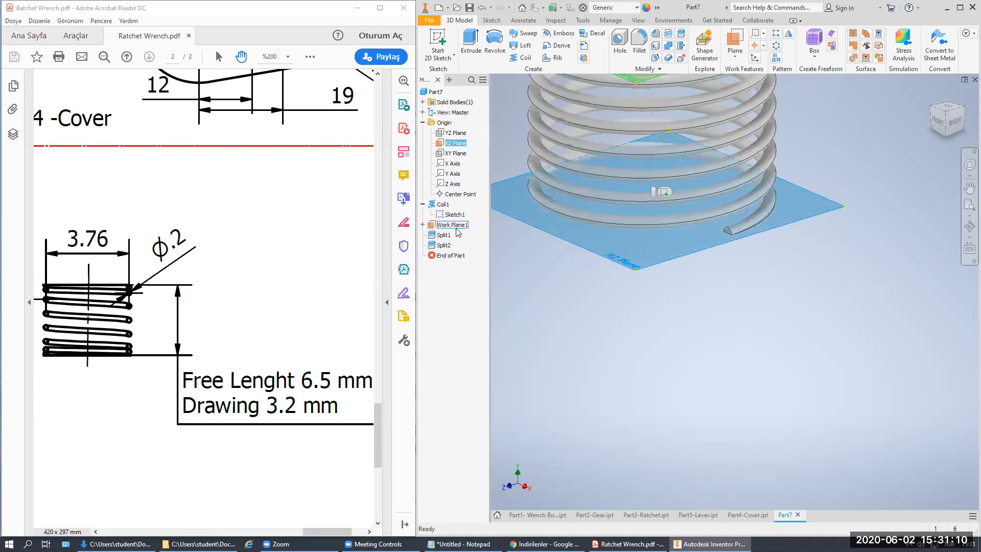
{"action": "right_click", "coordinate": [458, 232]}
{"action": "left_click", "coordinate": [481, 295]}
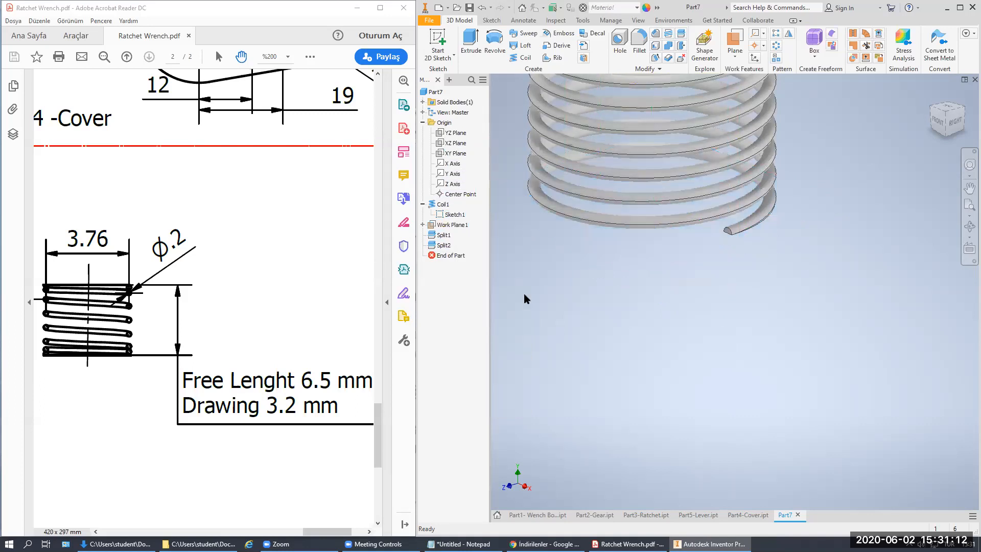
{"action": "scroll", "coordinate": [601, 295], "scroll_direction": "down", "scroll_amount": 3}
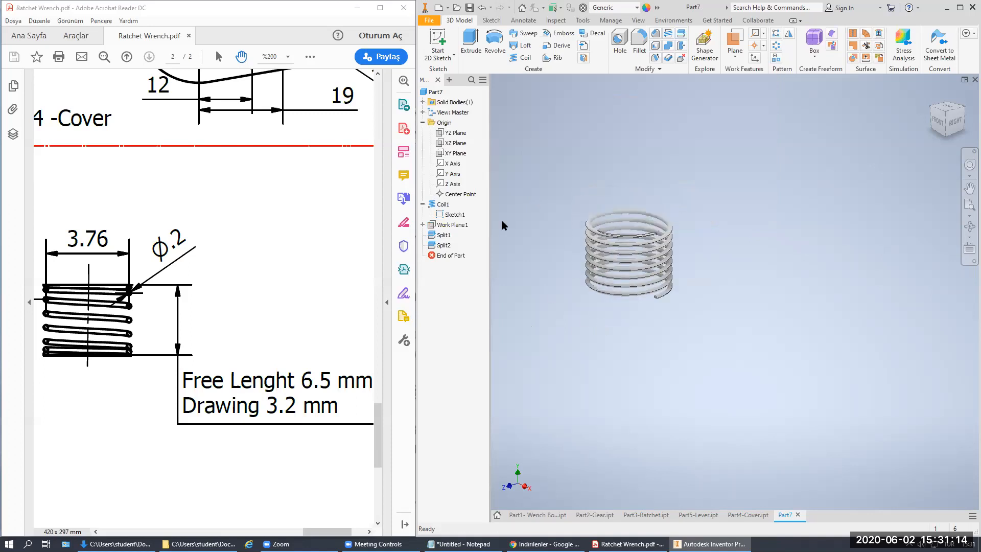
{"action": "scroll", "coordinate": [628, 191], "scroll_direction": "up", "scroll_amount": 6}
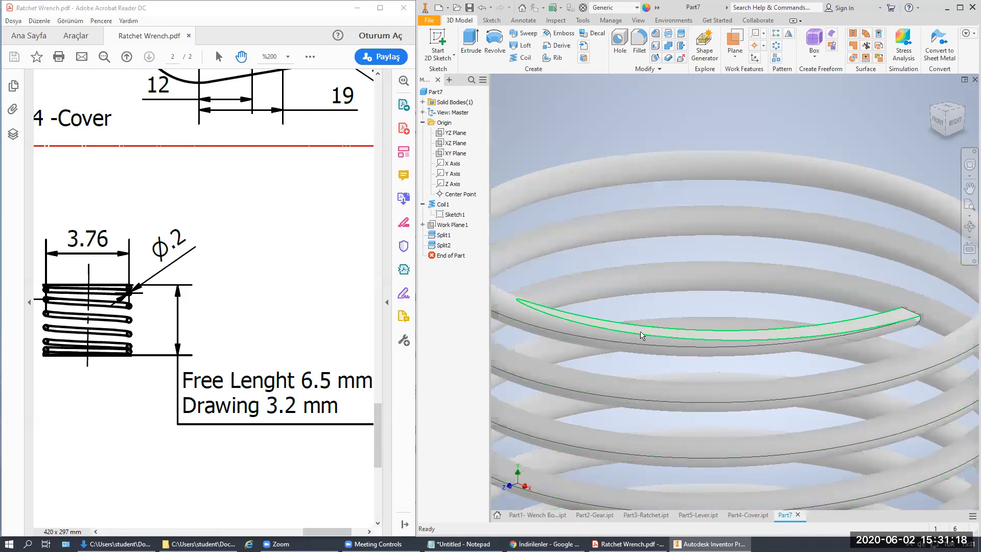
{"action": "scroll", "coordinate": [660, 320], "scroll_direction": "down", "scroll_amount": 6}
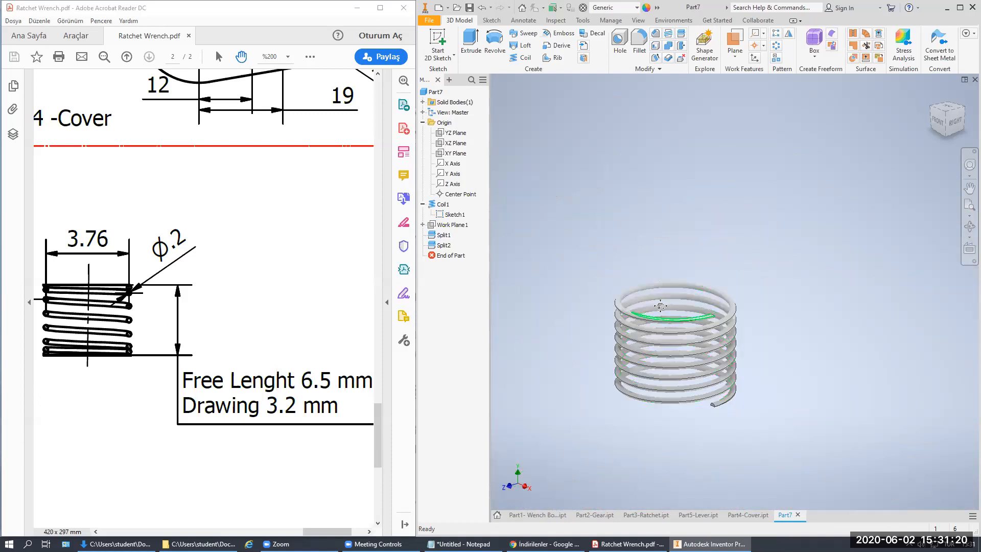
Step: Make the origin Y axis visible through the centre of the spring
{"action": "right_click", "coordinate": [451, 177]}
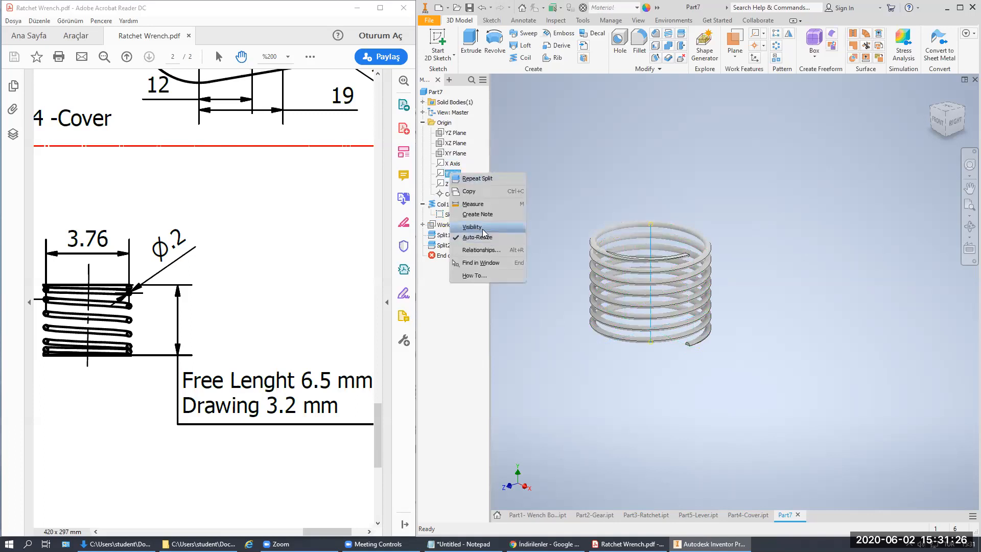
{"action": "left_click", "coordinate": [483, 233]}
{"action": "scroll", "coordinate": [656, 238], "scroll_direction": "down", "scroll_amount": 3}
{"action": "scroll", "coordinate": [655, 237], "scroll_direction": "up", "scroll_amount": 5}
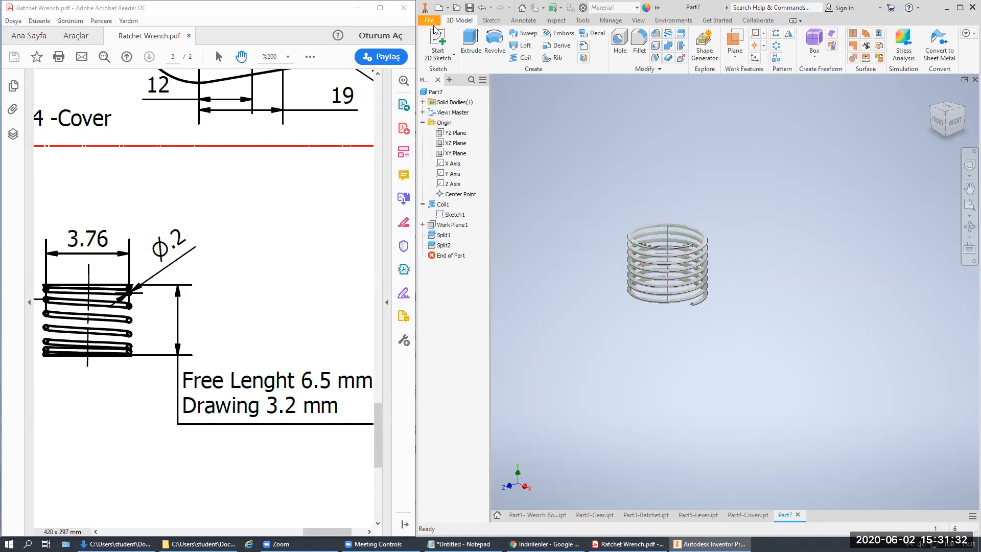
Step: Save the spring part as Part8-Compression Spring in the Ratchet Wench folder, checking the part name in the PDF drawing
{"action": "left_click", "coordinate": [707, 325]}
{"action": "key", "text": "BackSpace"}
{"action": "type", "text": "8-"}
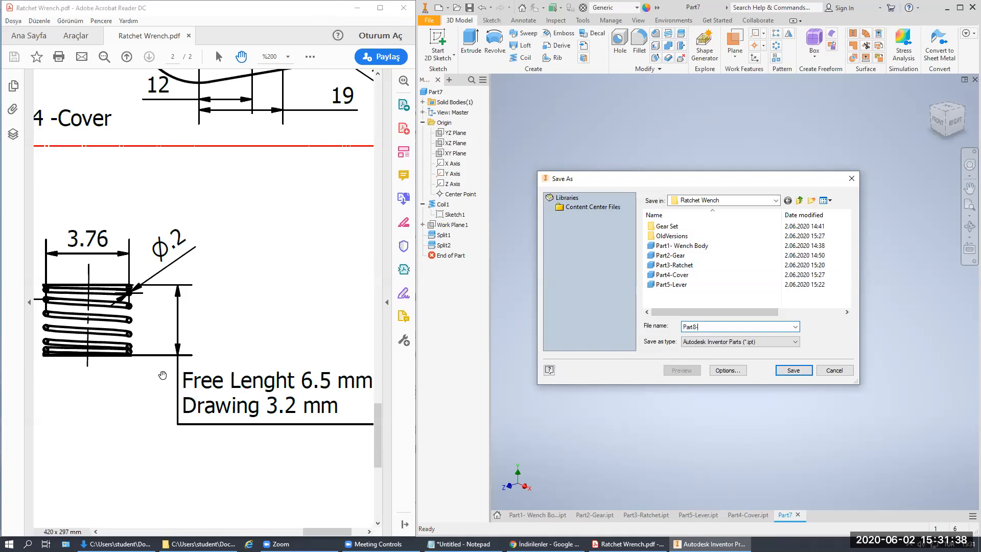
{"action": "left_click_drag", "start_coordinate": [162, 375], "coordinate": [156, 240]}
{"action": "left_click_drag", "start_coordinate": [224, 293], "coordinate": [283, 289]}
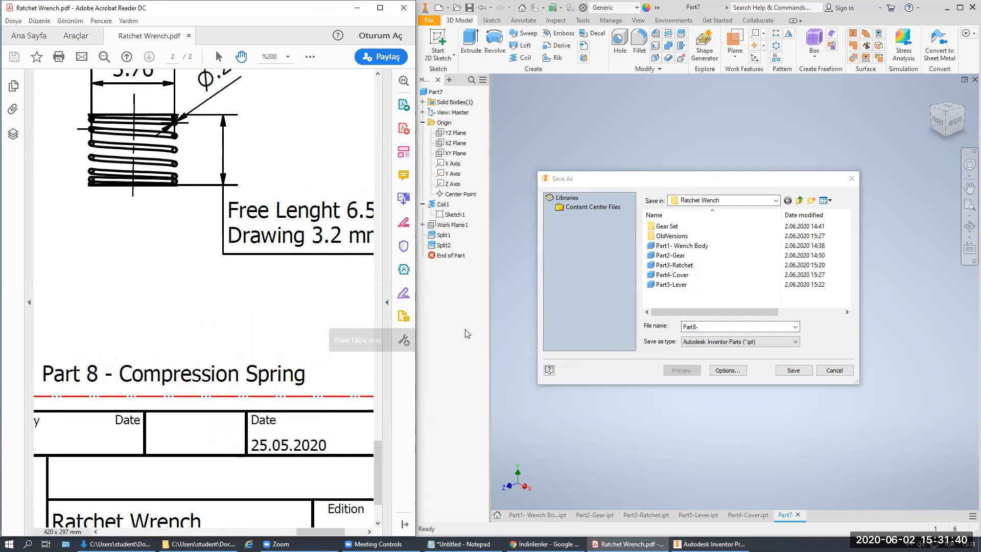
{"action": "left_click", "coordinate": [707, 329]}
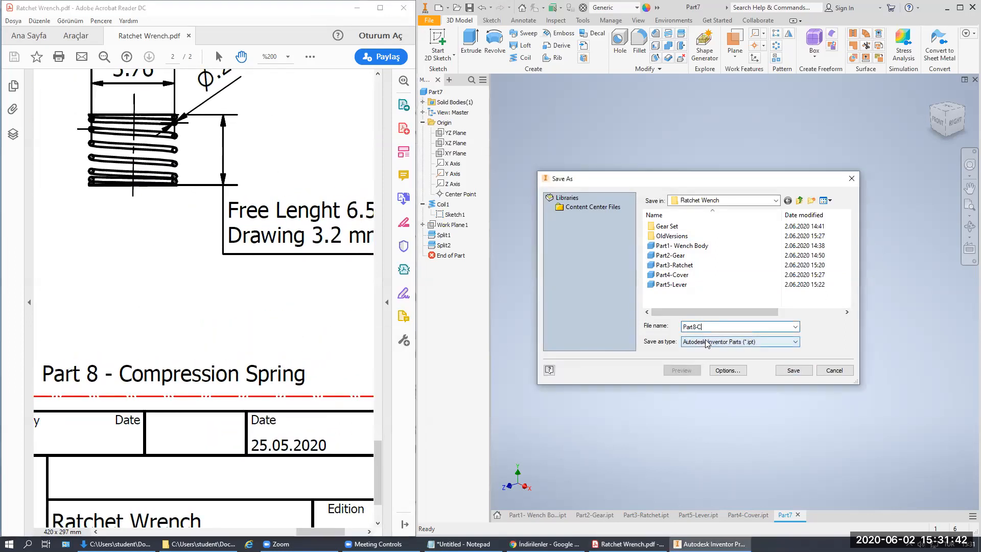
{"action": "type", "text": "Compression Spring"}
{"action": "key", "text": "Return"}
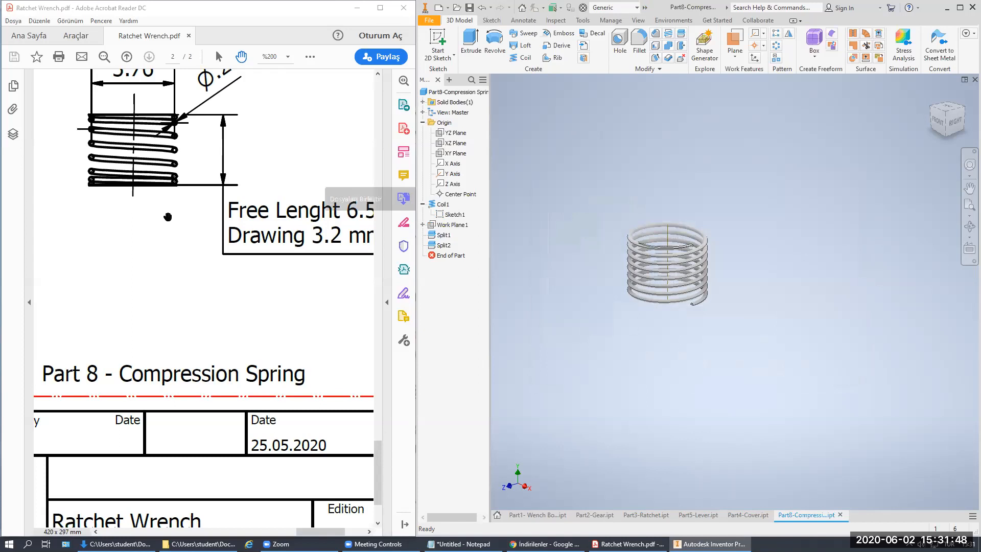
Step: Consult the parts list on page 1 of the PDF drawing and create a new part from the Standard (mm).ipt template
{"action": "left_click_drag", "start_coordinate": [168, 217], "coordinate": [195, 369]}
{"action": "scroll", "coordinate": [170, 304], "scroll_direction": "down", "scroll_amount": 4, "text": "ctrl"}
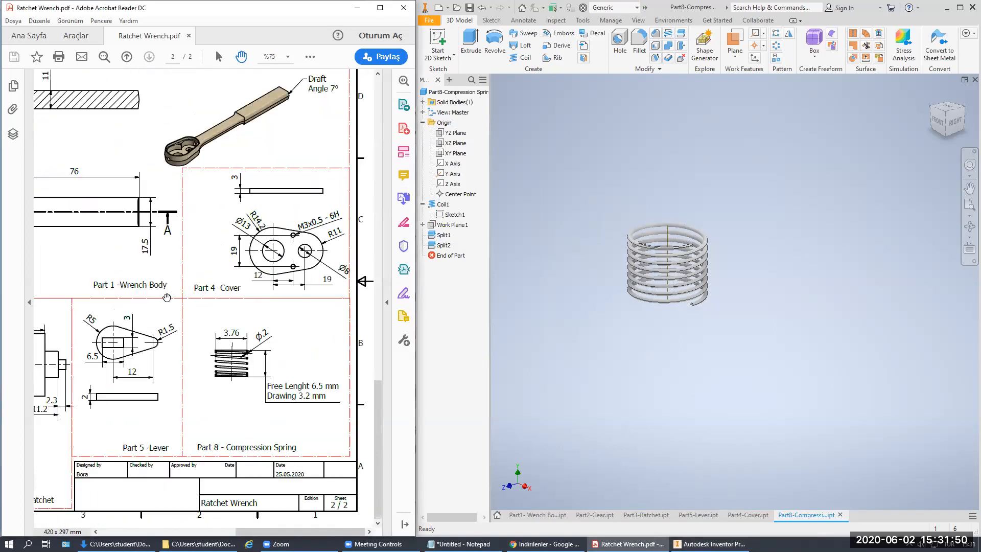
{"action": "scroll", "coordinate": [169, 287], "scroll_direction": "down", "scroll_amount": 3, "text": "ctrl"}
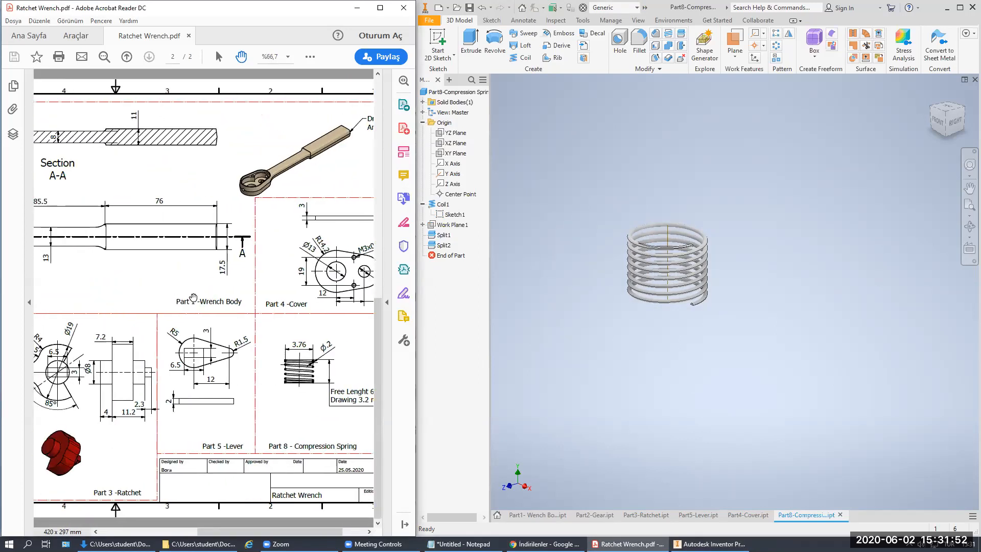
{"action": "scroll", "coordinate": [195, 304], "scroll_direction": "up", "scroll_amount": 2}
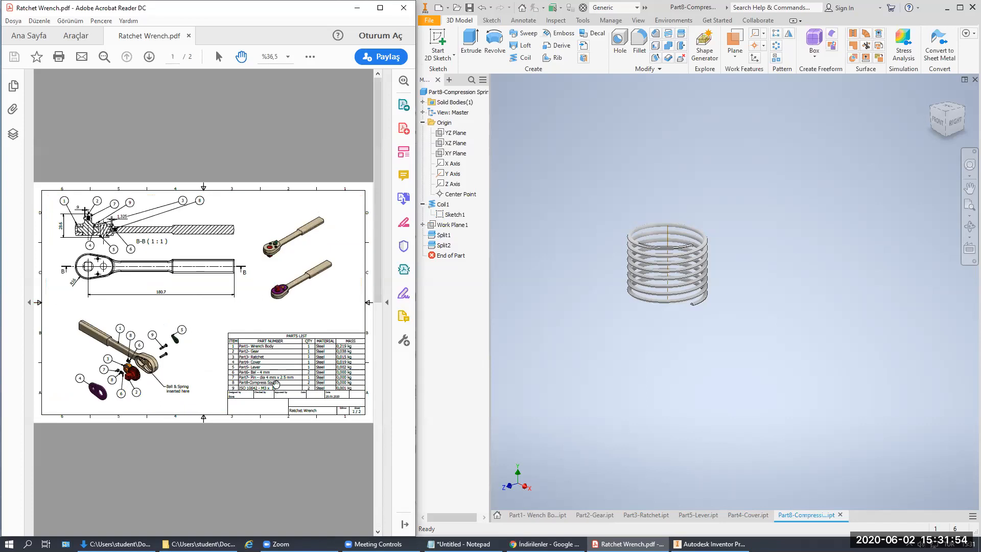
{"action": "scroll", "coordinate": [276, 384], "scroll_direction": "up", "scroll_amount": 4, "text": "ctrl"}
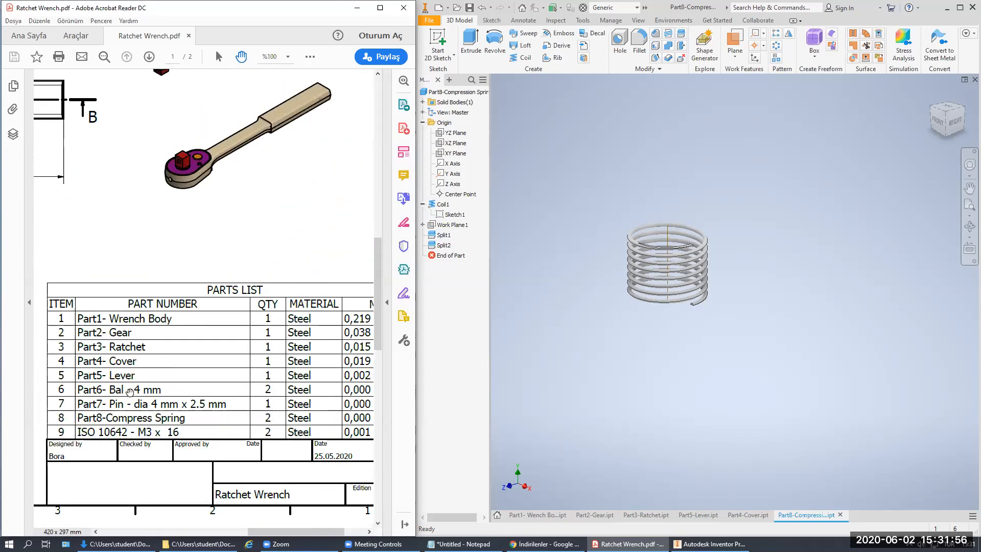
{"action": "left_click", "coordinate": [547, 204]}
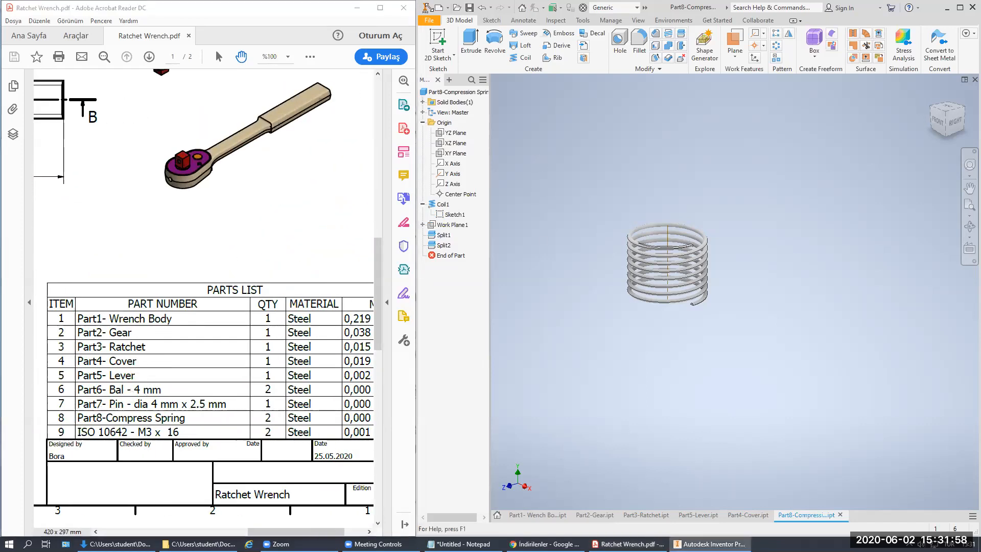
{"action": "left_click", "coordinate": [438, 7]}
{"action": "left_click", "coordinate": [613, 378]}
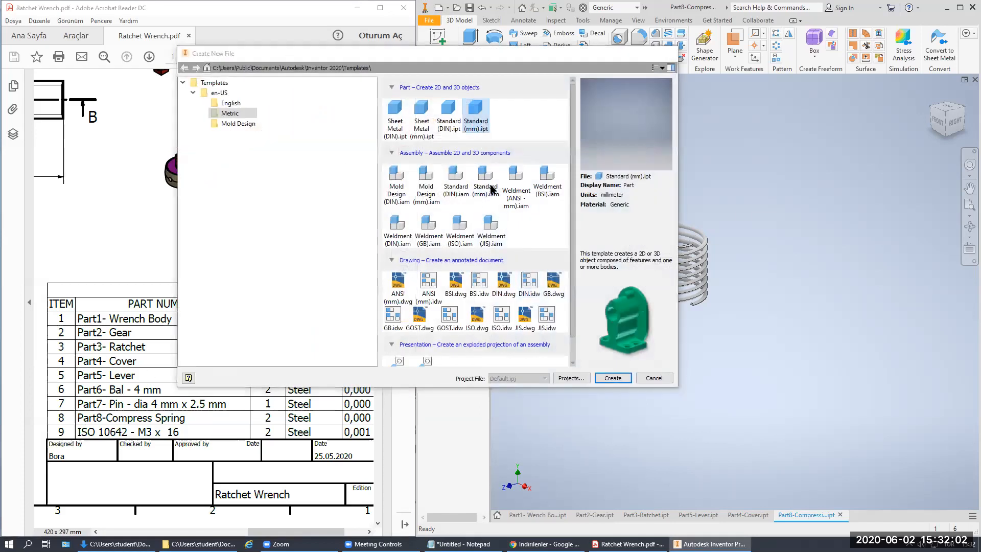
{"action": "left_click", "coordinate": [422, 112]}
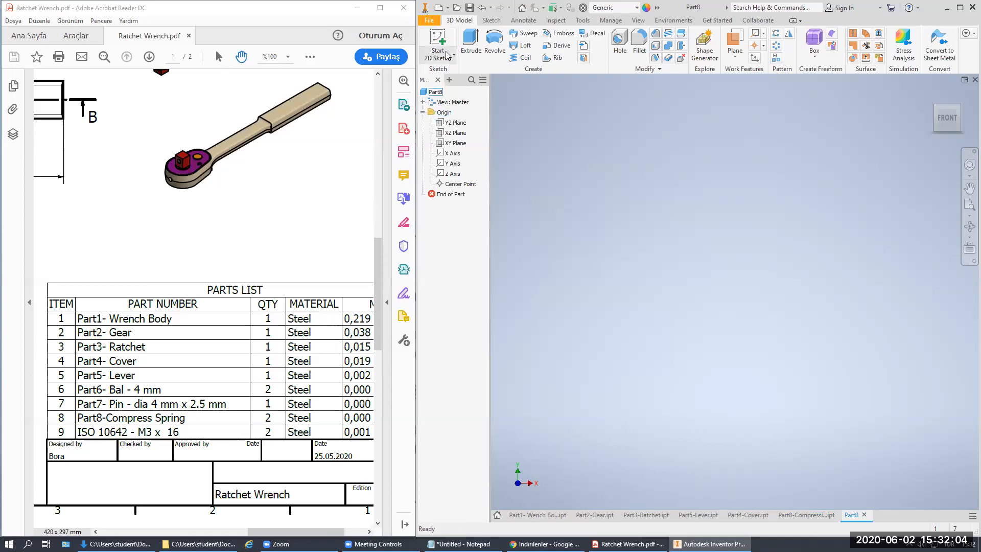
Step: Save the new part in the Ratchet Wench folder as Part6-Ball- 4mm
{"action": "key", "text": "ctrl+s"}
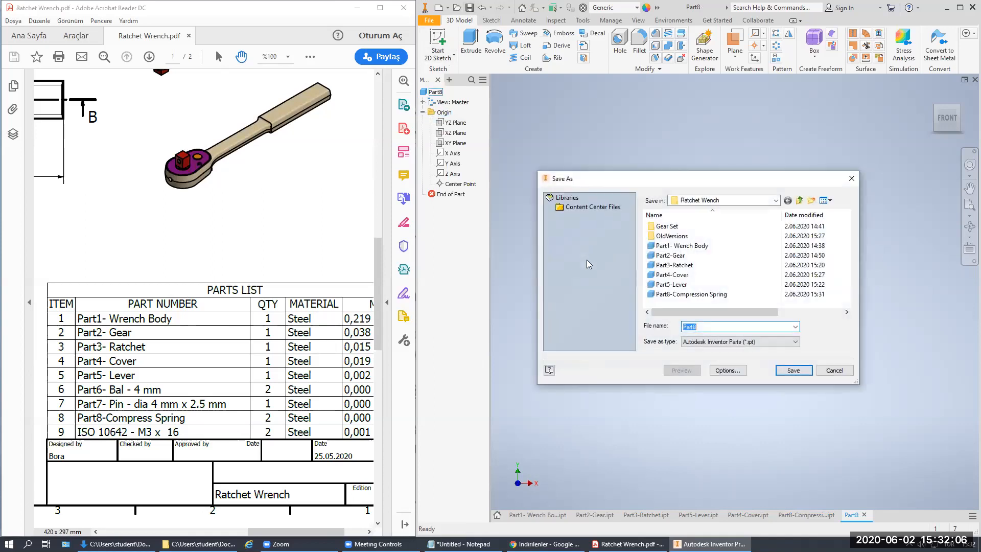
{"action": "left_click", "coordinate": [725, 327]}
{"action": "key", "text": "BackSpace"}
{"action": "type", "text": "6-Ball-4"}
{"action": "key", "text": "Return"}
Step: Make the origin center point visible in the ball part
{"action": "left_click", "coordinate": [452, 185]}
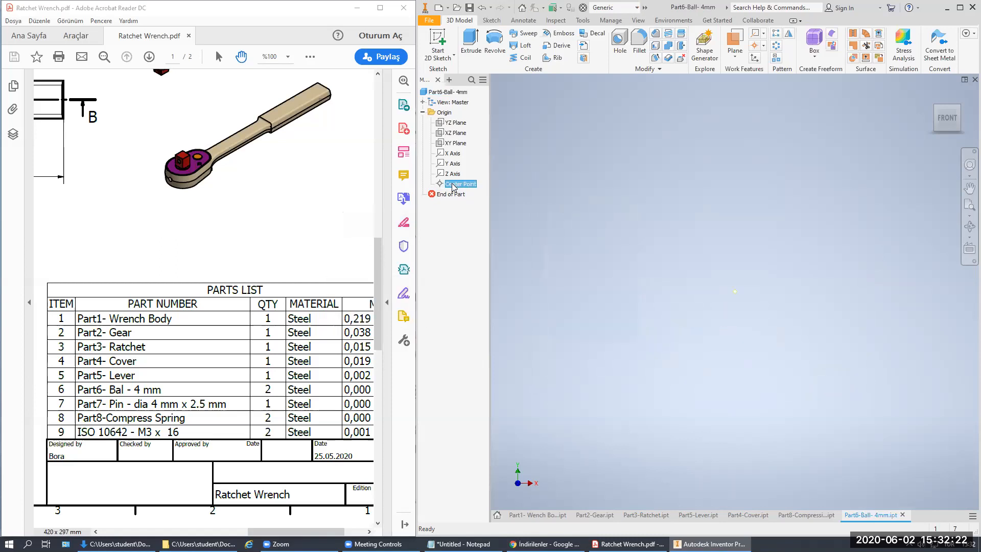
{"action": "right_click", "coordinate": [452, 182]}
{"action": "left_click", "coordinate": [470, 236]}
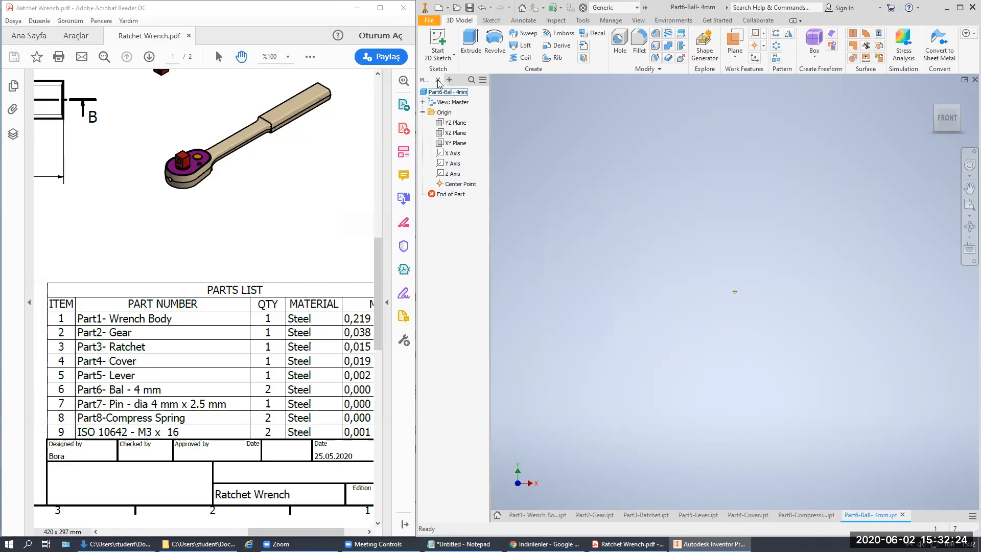
Step: Start a sketch on the XY plane and draw a circle about 10.9 mm in diameter centred on the origin
{"action": "left_click", "coordinate": [439, 35]}
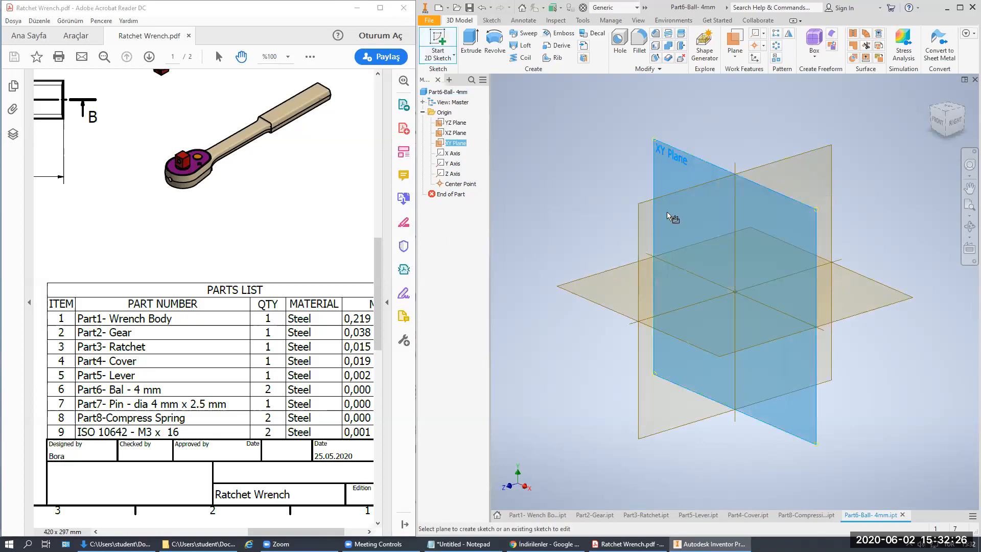
{"action": "left_click", "coordinate": [667, 213]}
{"action": "left_click", "coordinate": [495, 40]}
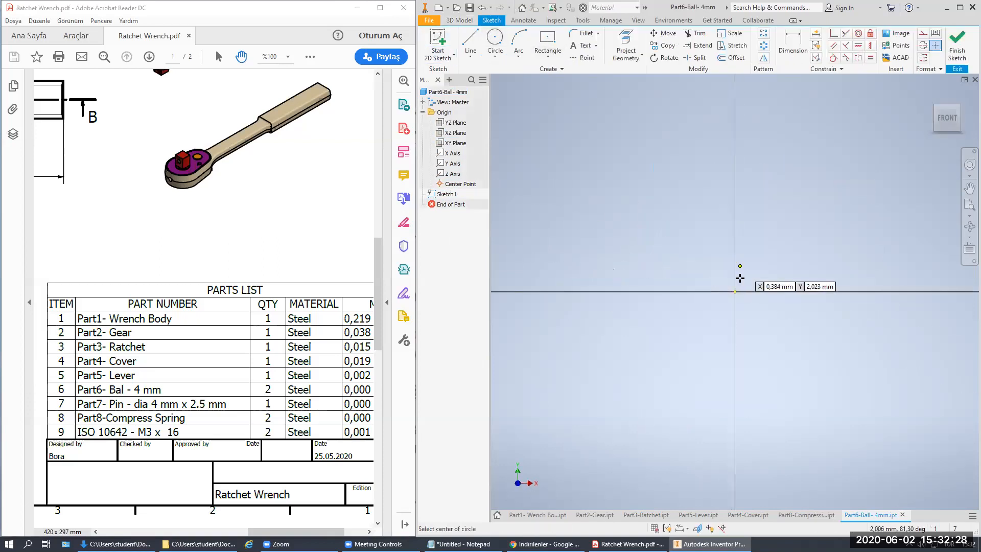
{"action": "left_click", "coordinate": [734, 291]}
{"action": "left_click", "coordinate": [679, 253]}
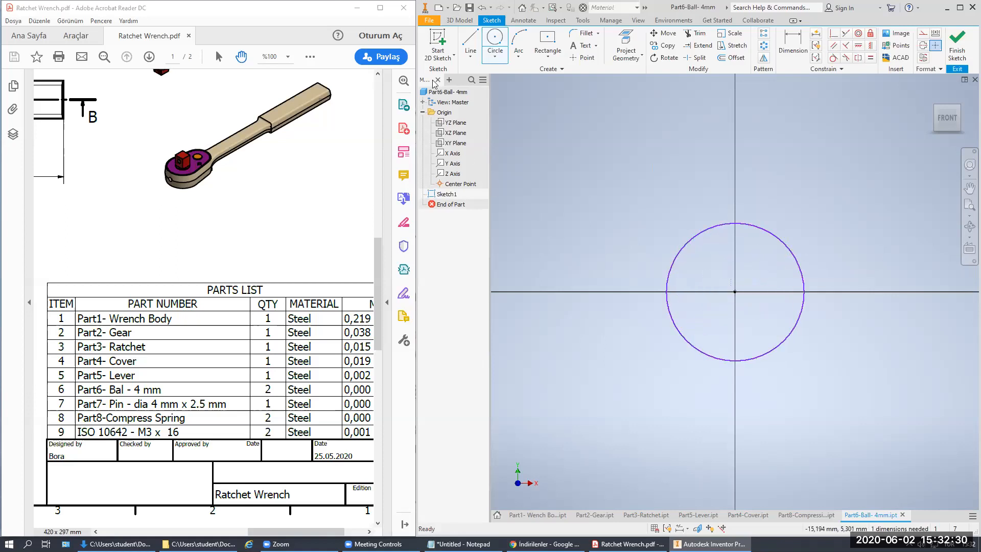
Step: Draw a vertical line crossing the whole circle and constrain it coincident with the origin center point
{"action": "left_click", "coordinate": [477, 41]}
{"action": "left_click", "coordinate": [707, 381]}
{"action": "left_click", "coordinate": [704, 166]}
{"action": "key", "text": "Escape"}
{"action": "left_click", "coordinate": [833, 33]}
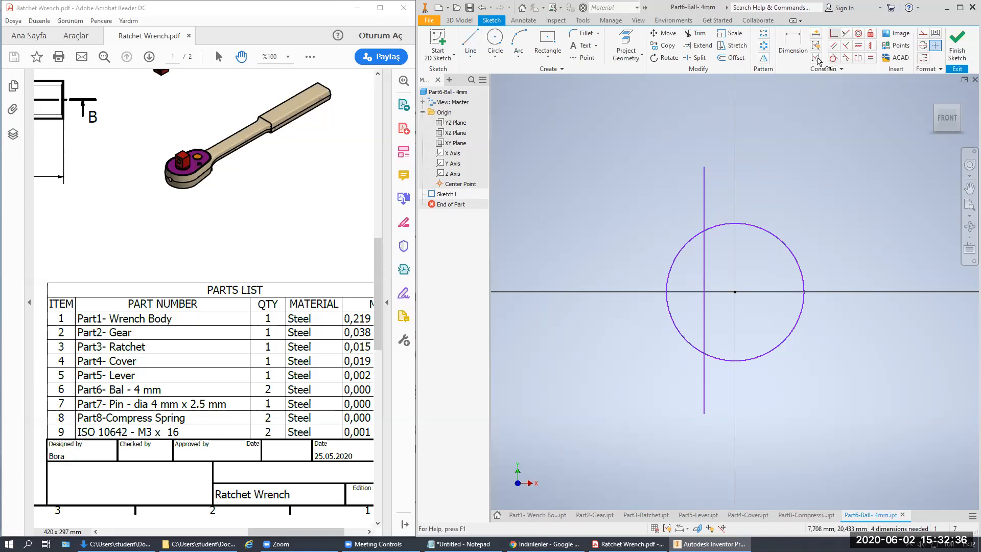
{"action": "left_click", "coordinate": [705, 280]}
{"action": "left_click", "coordinate": [734, 292]}
{"action": "key", "text": "Escape"}
Step: Trim away the left half of the circle, dimension the remaining arc with a 4 mm diameter and finish the sketch
{"action": "left_click", "coordinate": [696, 33]}
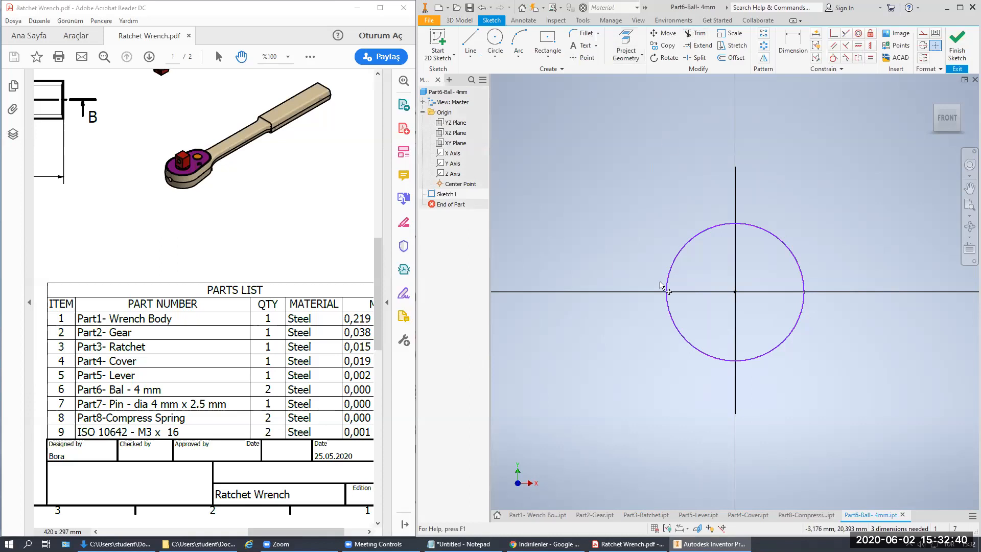
{"action": "left_click", "coordinate": [676, 263]}
{"action": "key", "text": "d"}
{"action": "left_click", "coordinate": [790, 243]}
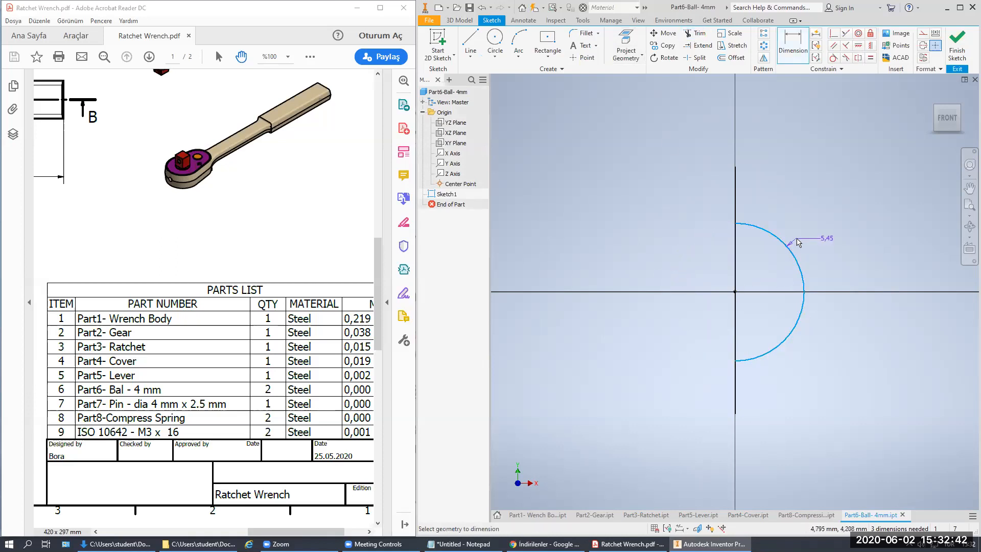
{"action": "right_click", "coordinate": [798, 242]}
{"action": "mouse_move", "coordinate": [817, 284]}
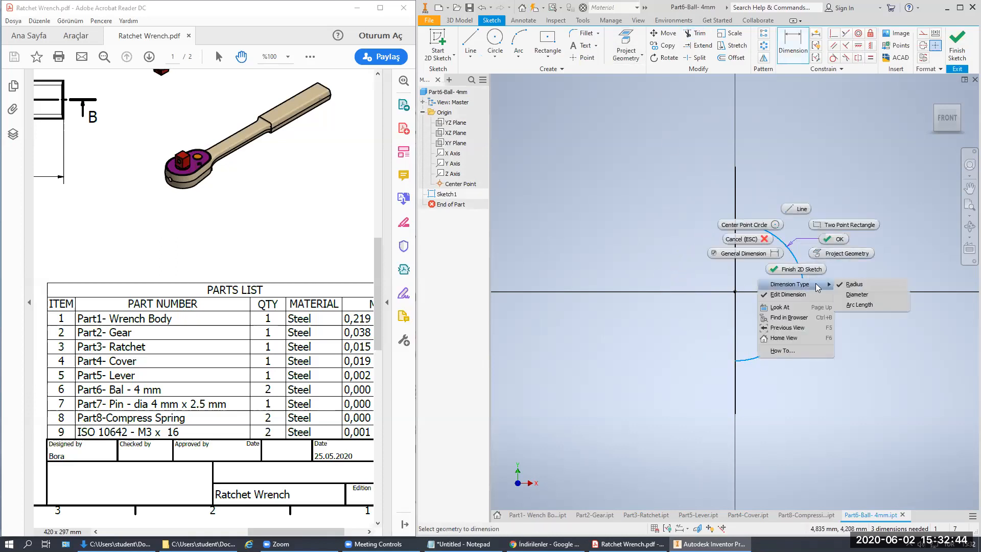
{"action": "left_click", "coordinate": [852, 296]}
{"action": "left_click", "coordinate": [805, 240]}
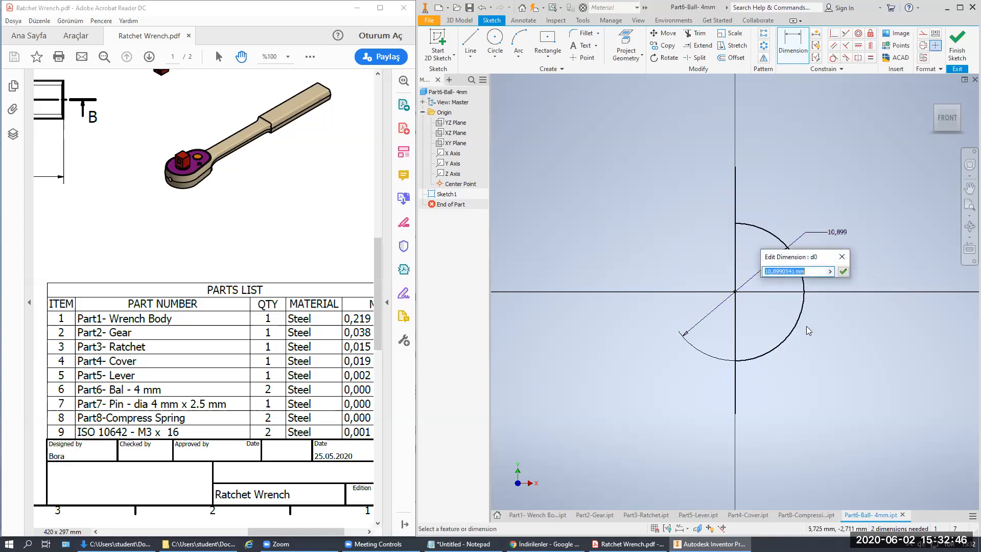
{"action": "type", "text": "4"}
{"action": "key", "text": "Return"}
{"action": "middle_click_drag", "start_coordinate": [808, 216], "coordinate": [761, 150]}
{"action": "left_click", "coordinate": [957, 46]}
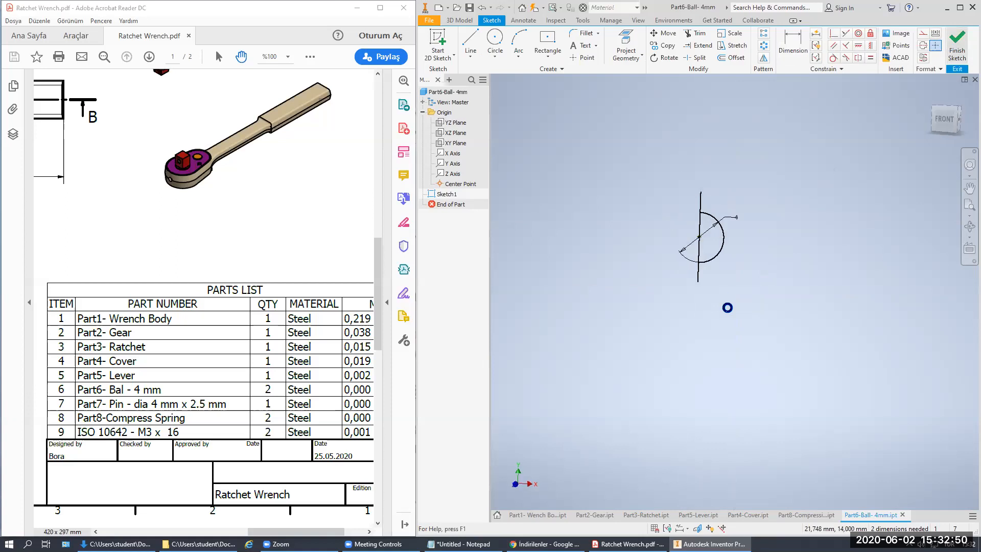
Step: Revolve the half-circle profile a full 360 degrees about the vertical line to form the ball
{"action": "middle_click_drag", "start_coordinate": [737, 295], "coordinate": [694, 244]}
{"action": "key", "text": "r"}
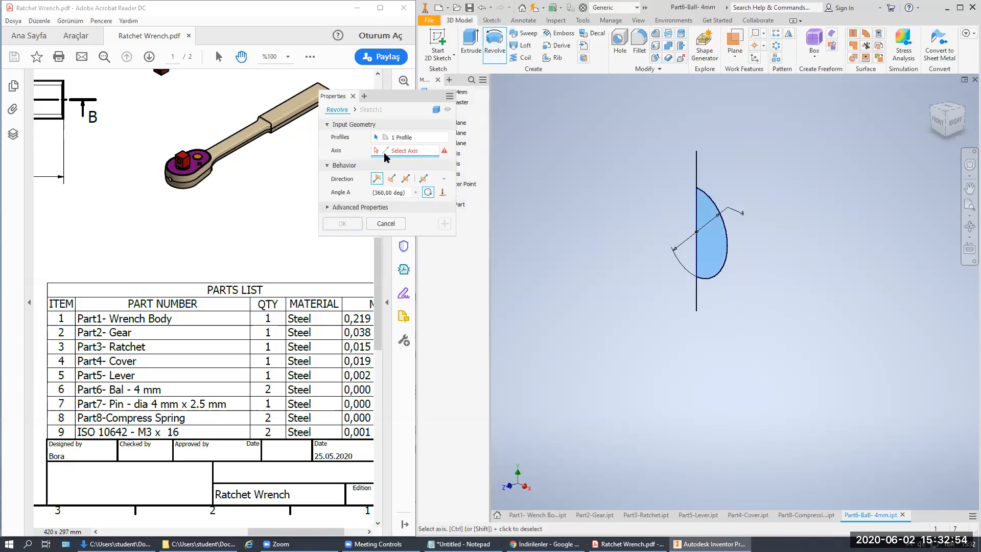
{"action": "left_click", "coordinate": [696, 177]}
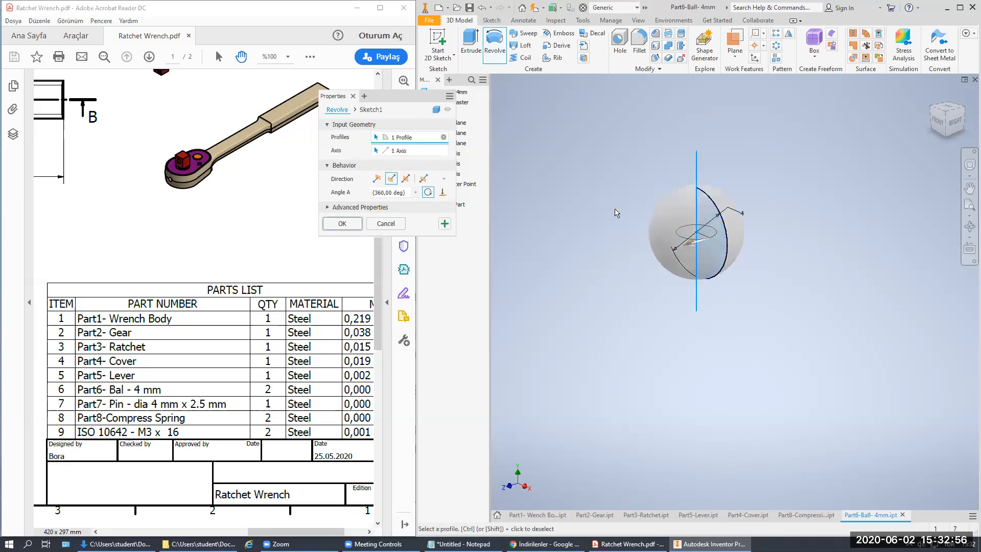
{"action": "left_click", "coordinate": [345, 223]}
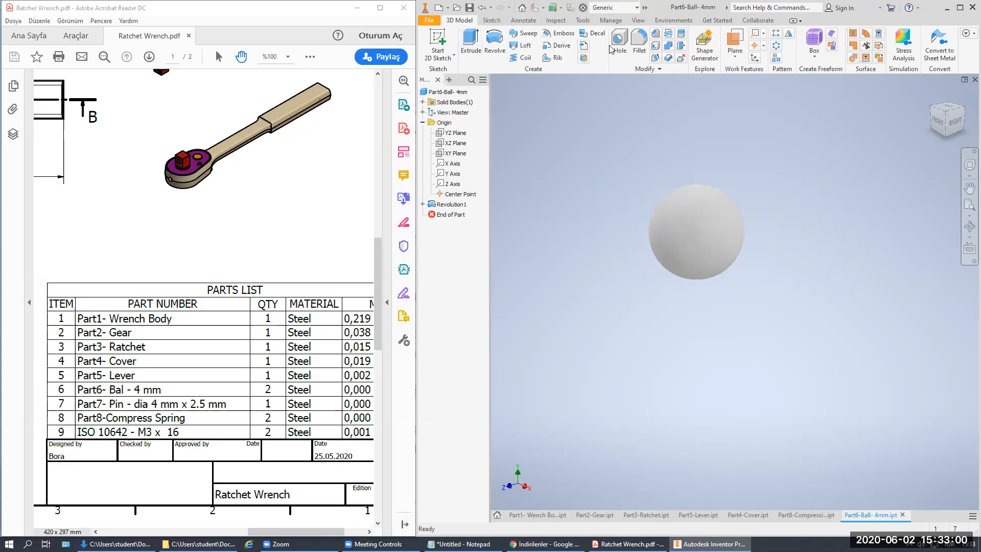
Step: Set the ball's material to Steel and give its revolved feature the Sky Blue Dark appearance
{"action": "left_click", "coordinate": [613, 7]}
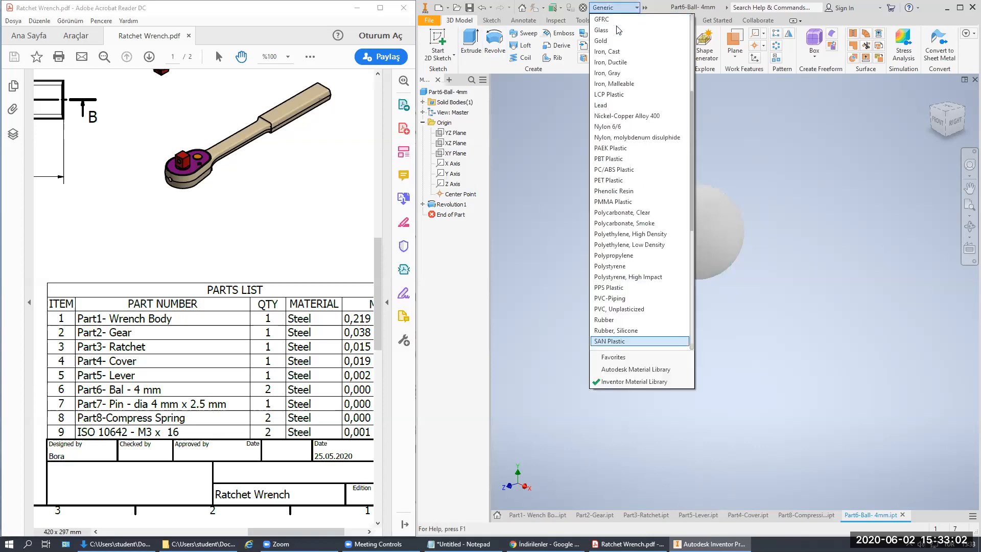
{"action": "scroll", "coordinate": [621, 82], "scroll_direction": "down", "scroll_amount": 3}
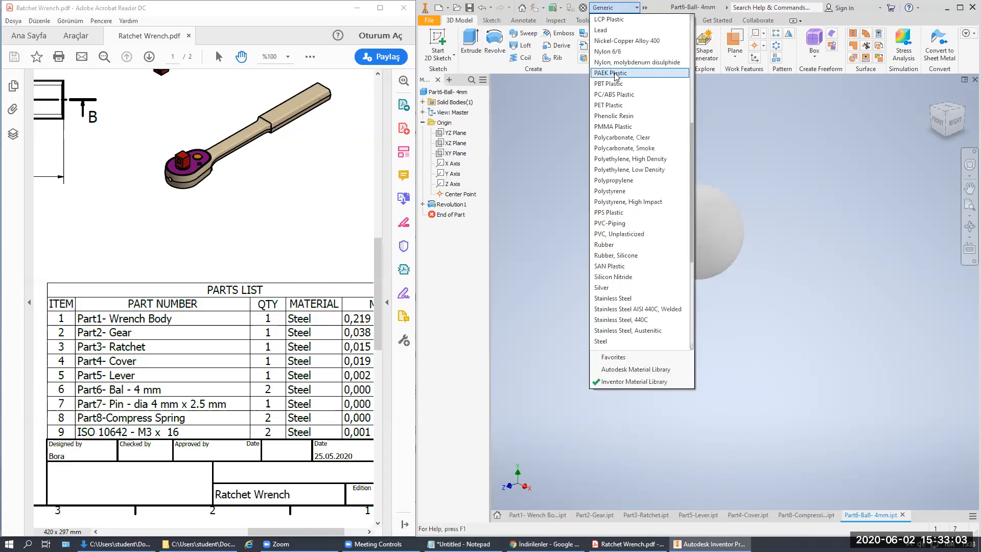
{"action": "left_click", "coordinate": [639, 337]}
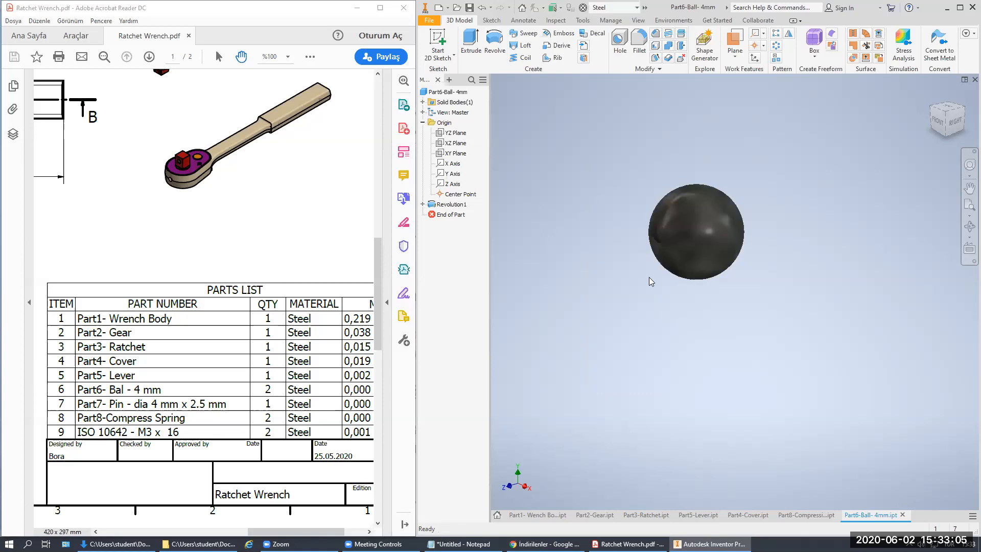
{"action": "left_click", "coordinate": [679, 222]}
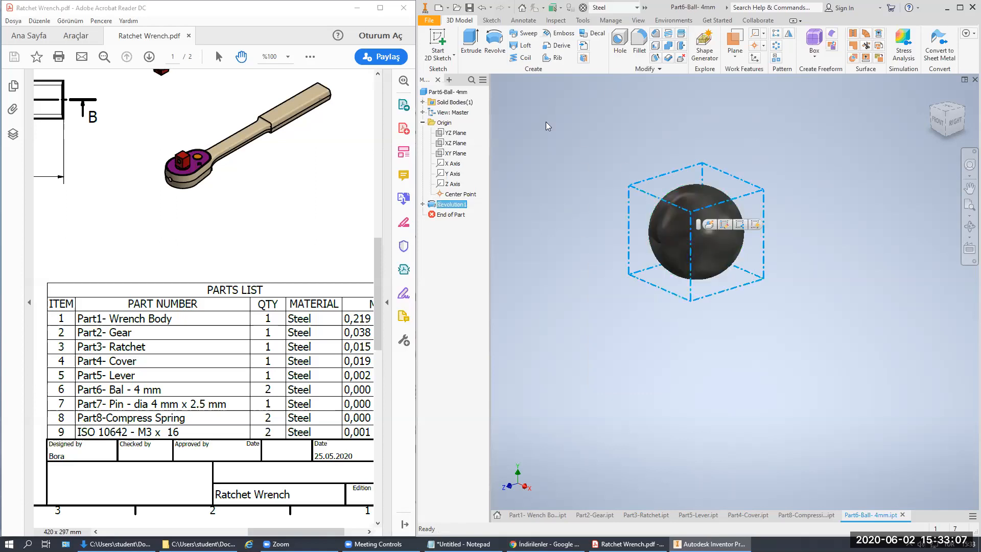
{"action": "left_click", "coordinate": [645, 7]}
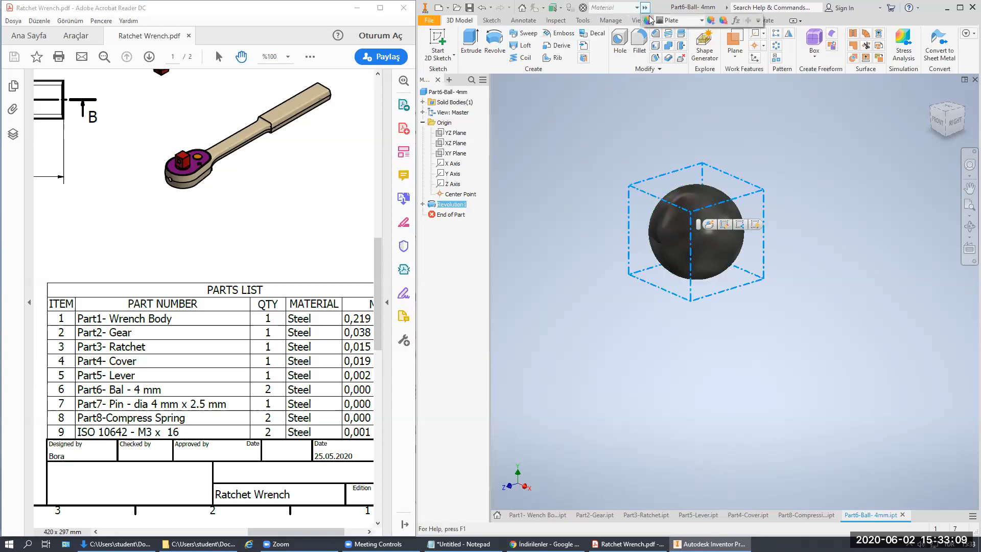
{"action": "left_click", "coordinate": [692, 20]}
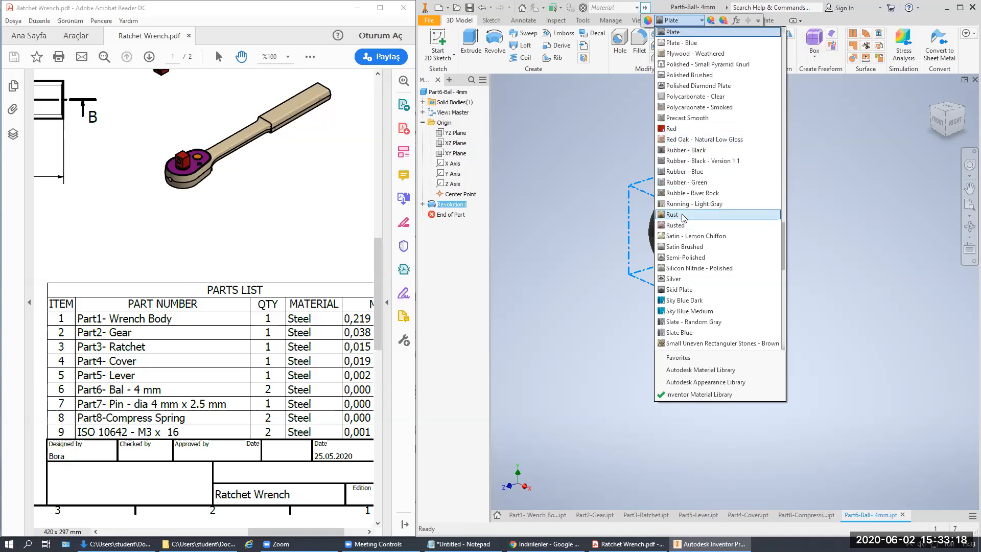
{"action": "left_click", "coordinate": [696, 300]}
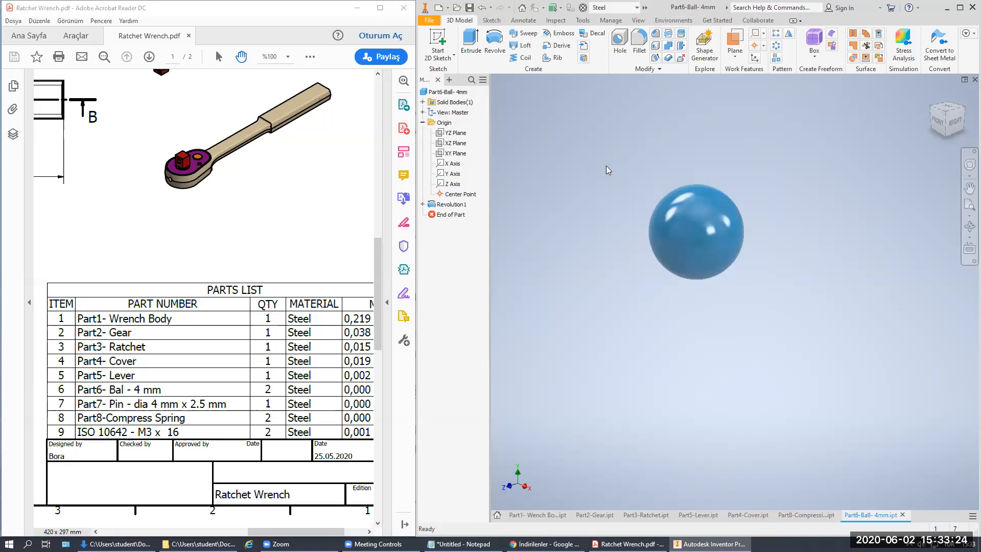
Step: Save the finished ball part and create a new part file
{"action": "left_click", "coordinate": [469, 10]}
{"action": "key", "text": "ctrl+n"}
{"action": "double_click", "coordinate": [480, 116]}
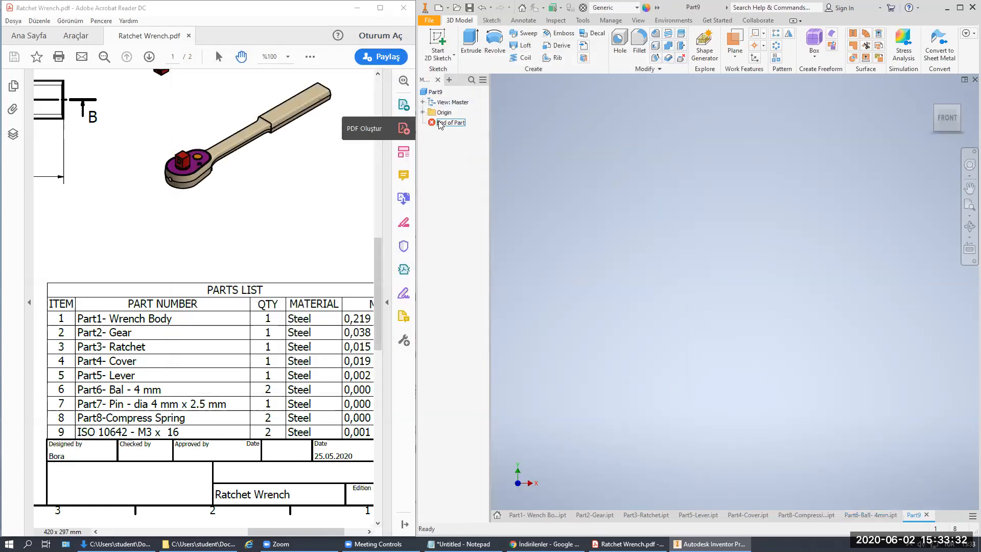
Step: Save the new part in the Ratchet Wench folder as Part7-Pin- Dia 4mm x 2.5 mm
{"action": "left_click", "coordinate": [469, 7]}
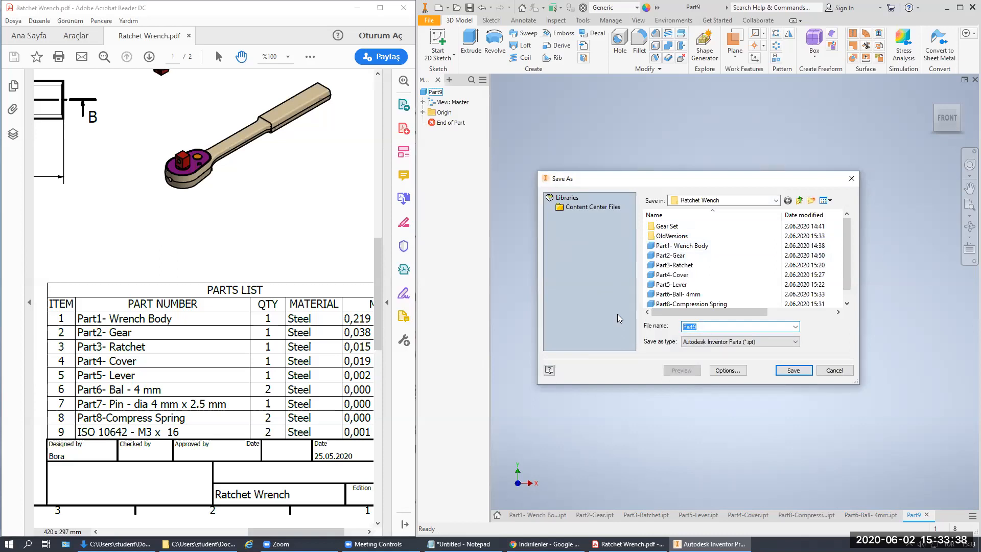
{"action": "type", "text": "Part7-Pin- Dia 4mm x 2.5 mm"}
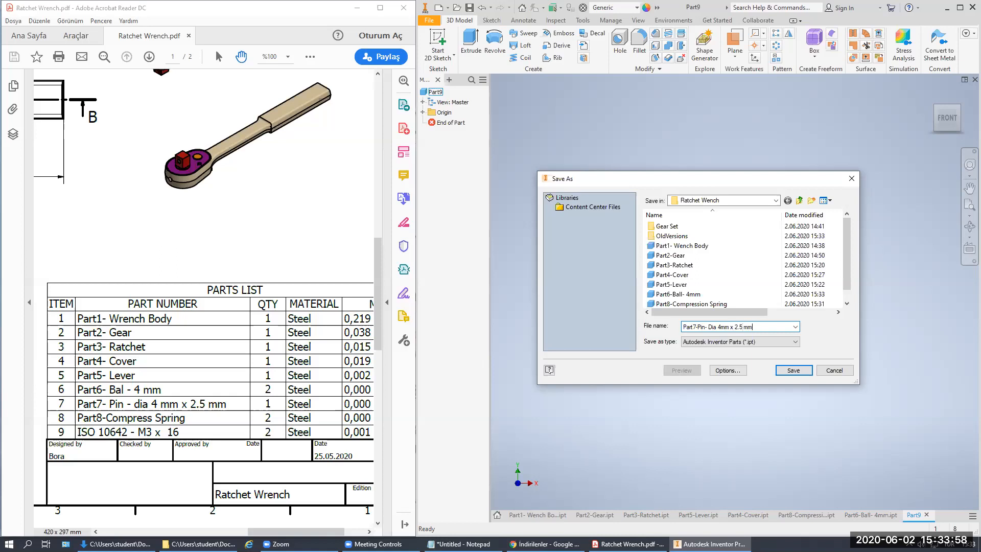
{"action": "key", "text": "Return"}
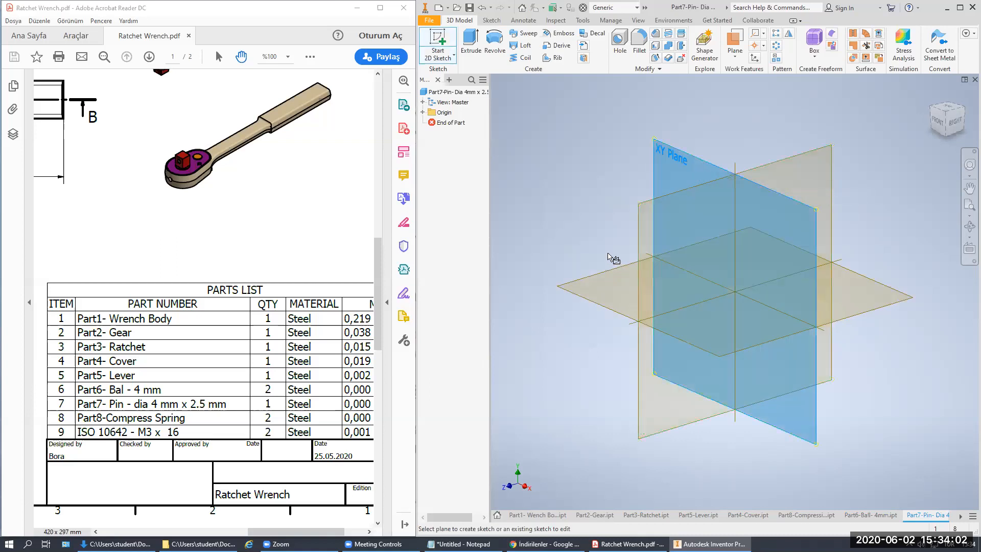
Step: Start a sketch on the XY plane and draw a circle about 7.5 mm in diameter centred on the origin
{"action": "left_click", "coordinate": [613, 259]}
{"action": "left_click", "coordinate": [495, 41]}
{"action": "left_click", "coordinate": [735, 292]}
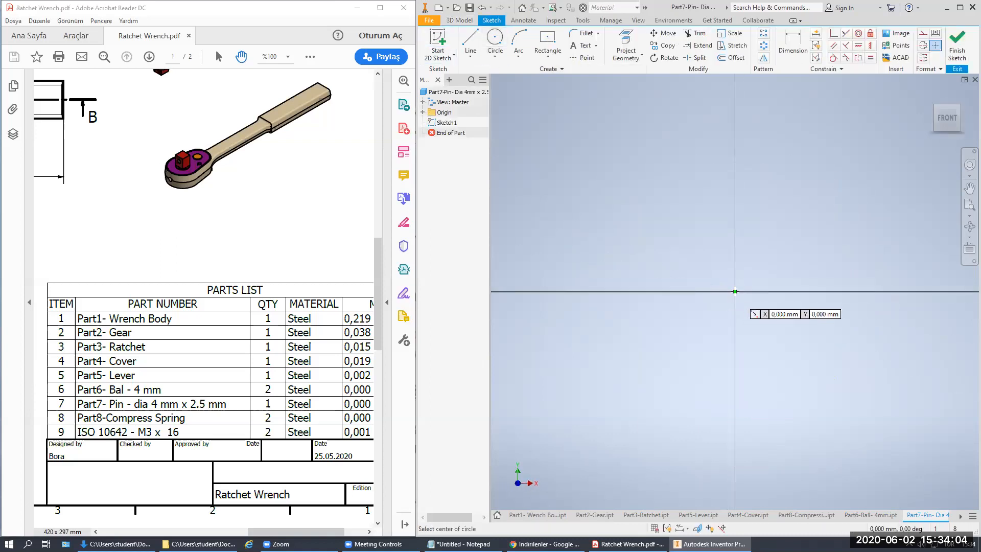
{"action": "left_click", "coordinate": [704, 327]}
Step: Dimension the pin circle's diameter as 4 mm and finish the sketch
{"action": "scroll", "coordinate": [649, 259], "scroll_direction": "up", "scroll_amount": 3}
{"action": "middle_click_drag", "start_coordinate": [658, 243], "coordinate": [596, 210]}
{"action": "left_click", "coordinate": [792, 45]}
{"action": "left_click", "coordinate": [625, 224]}
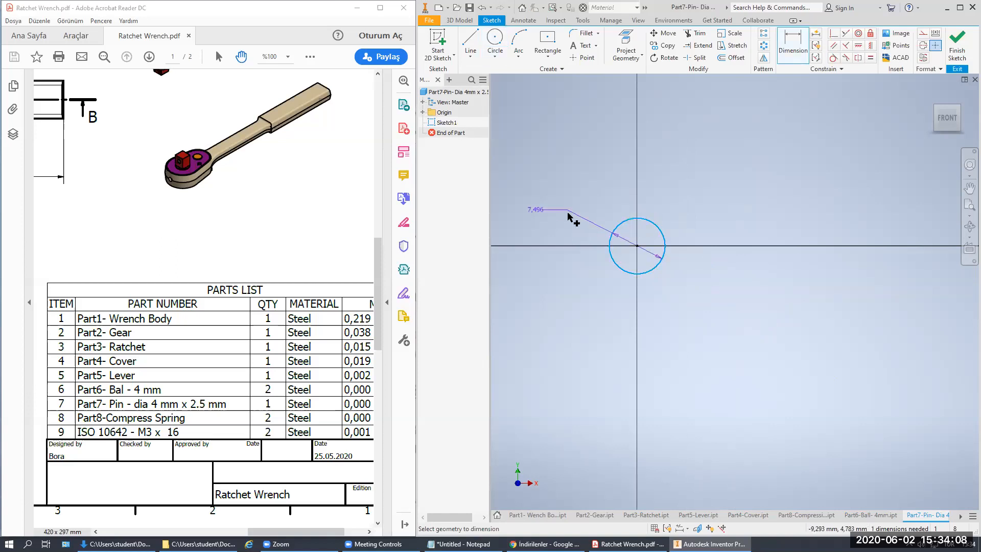
{"action": "left_click", "coordinate": [539, 210]}
{"action": "type", "text": "4"}
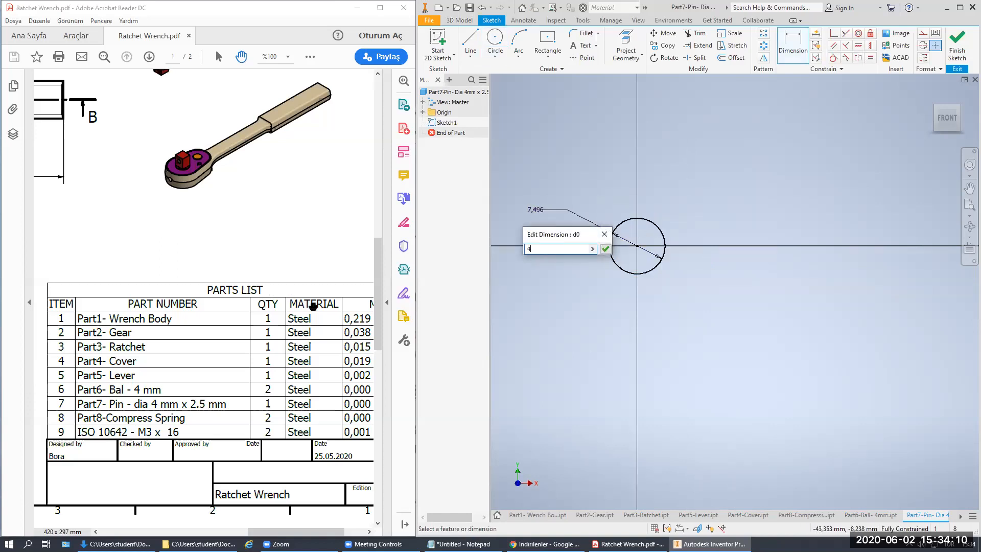
{"action": "key", "text": "Return"}
{"action": "left_click", "coordinate": [957, 45]}
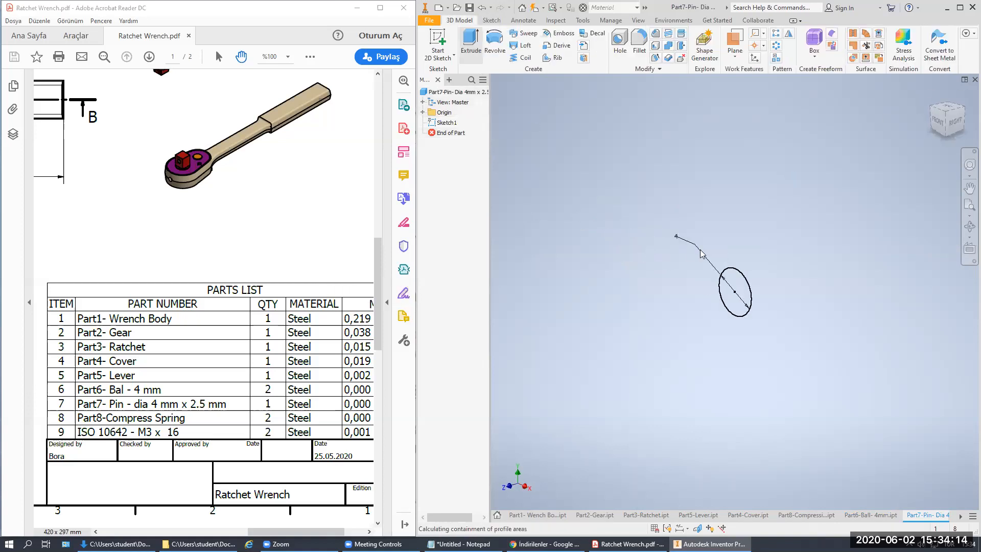
Step: Extrude the pin circle symmetrically about its sketch plane to a total length of 2.5 mm
{"action": "left_click", "coordinate": [468, 50]}
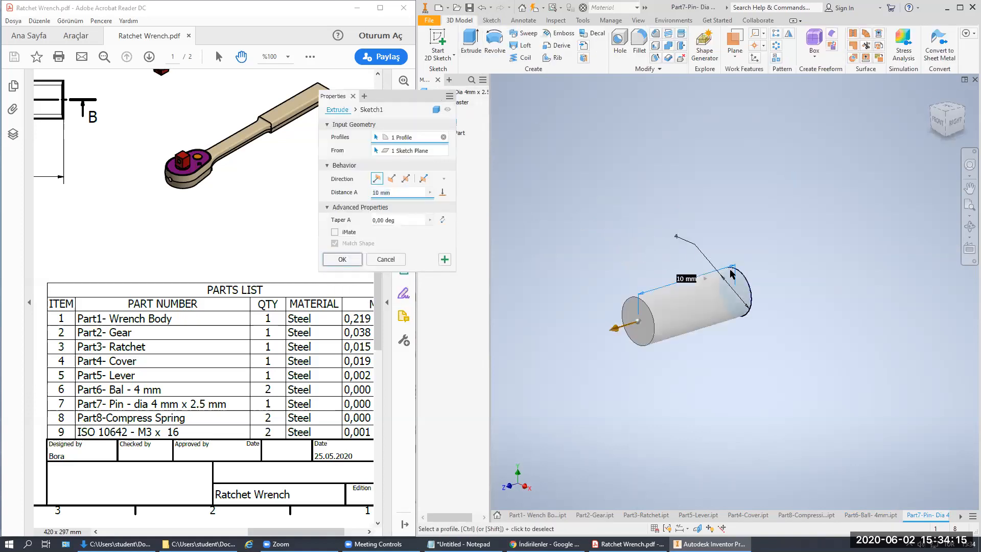
{"action": "left_click", "coordinate": [406, 178]}
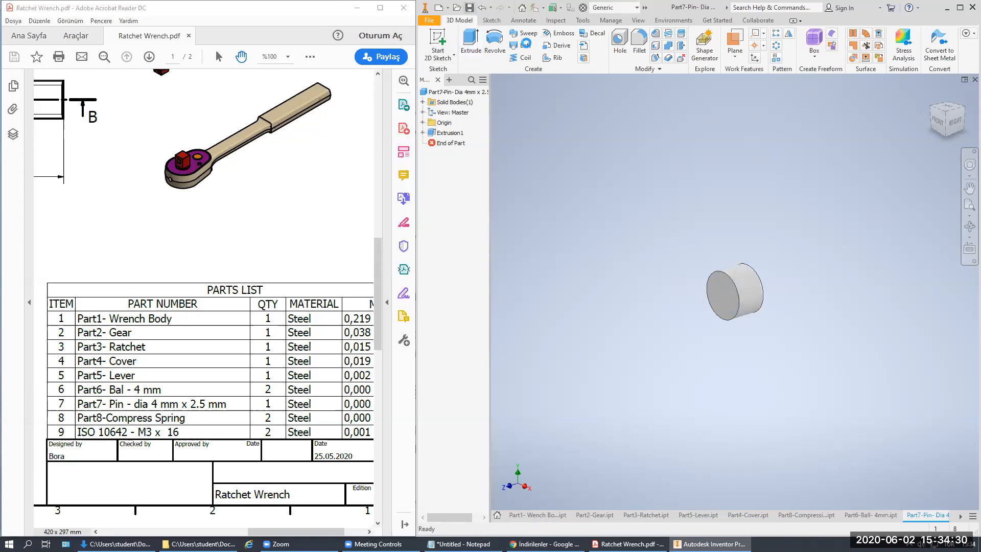
Step: Assign the Steel material to the pin part
{"action": "left_click", "coordinate": [455, 92]}
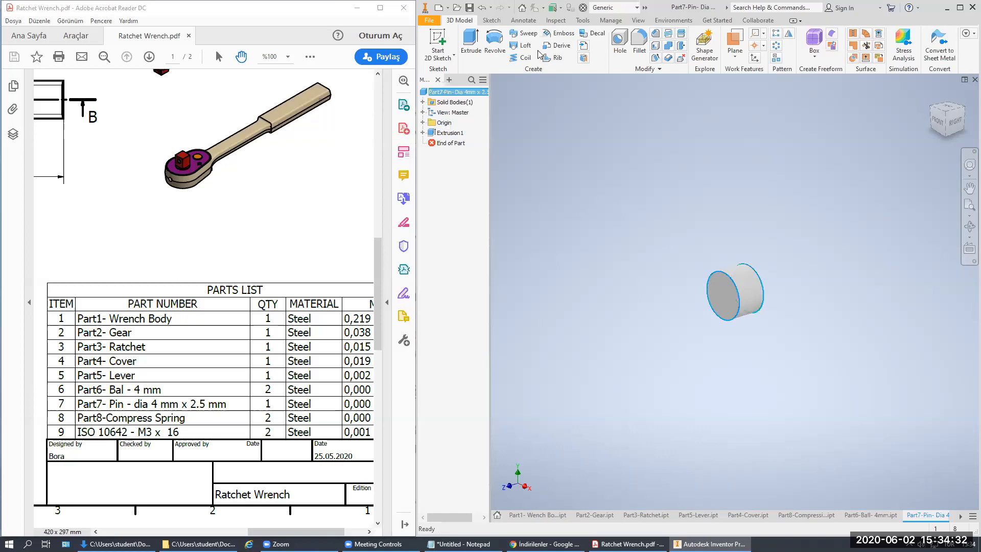
{"action": "left_click", "coordinate": [613, 7]}
{"action": "scroll", "coordinate": [603, 84], "scroll_direction": "down", "scroll_amount": 2}
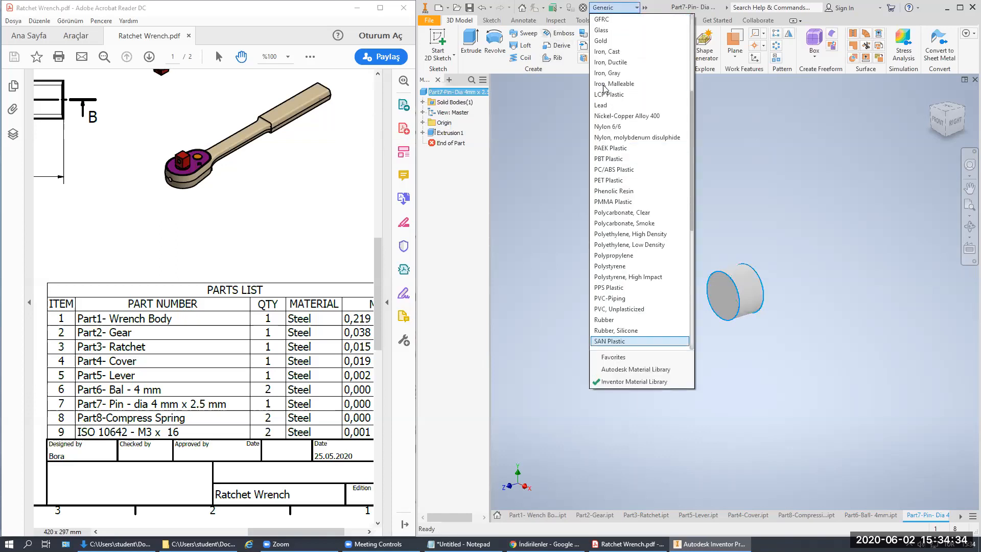
{"action": "scroll", "coordinate": [618, 342], "scroll_direction": "down", "scroll_amount": 1}
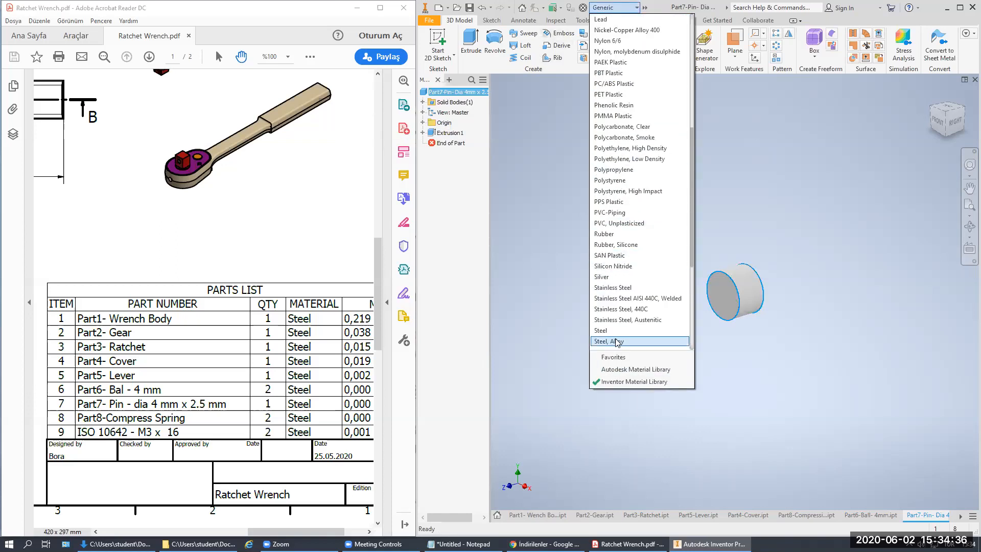
{"action": "left_click", "coordinate": [616, 331]}
{"action": "left_click", "coordinate": [623, 310]}
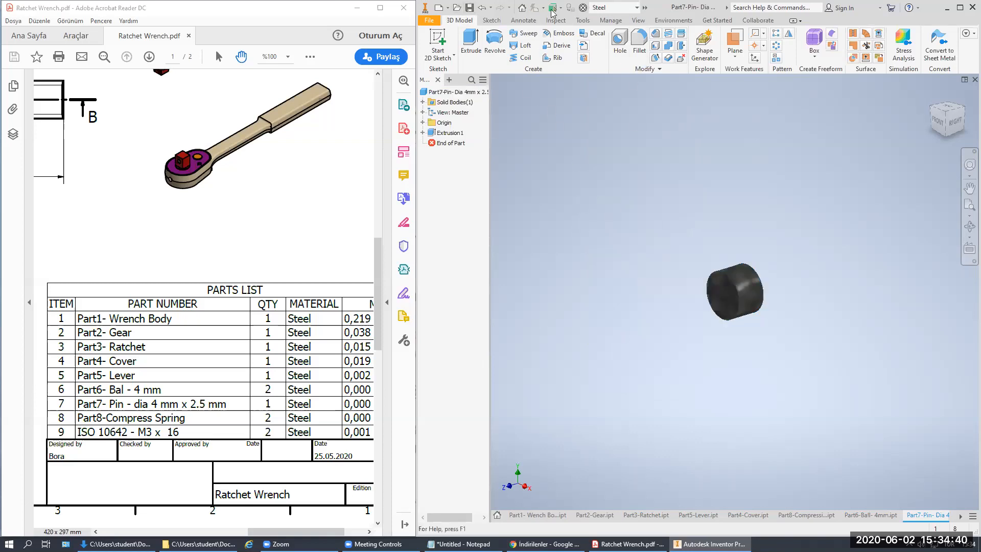
Step: Change the pin's appearance to Smooth - Purple
{"action": "left_click", "coordinate": [645, 7]}
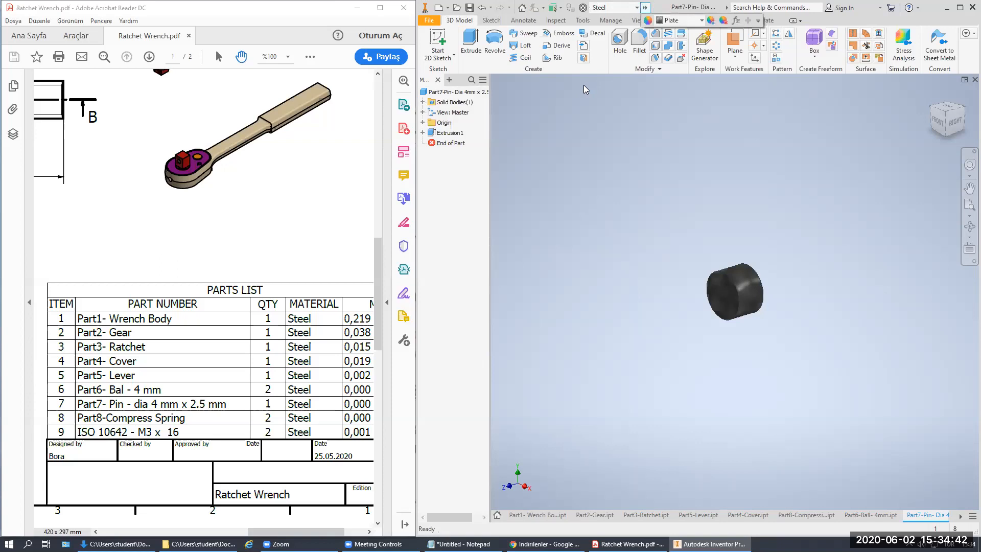
{"action": "left_click", "coordinate": [681, 21]}
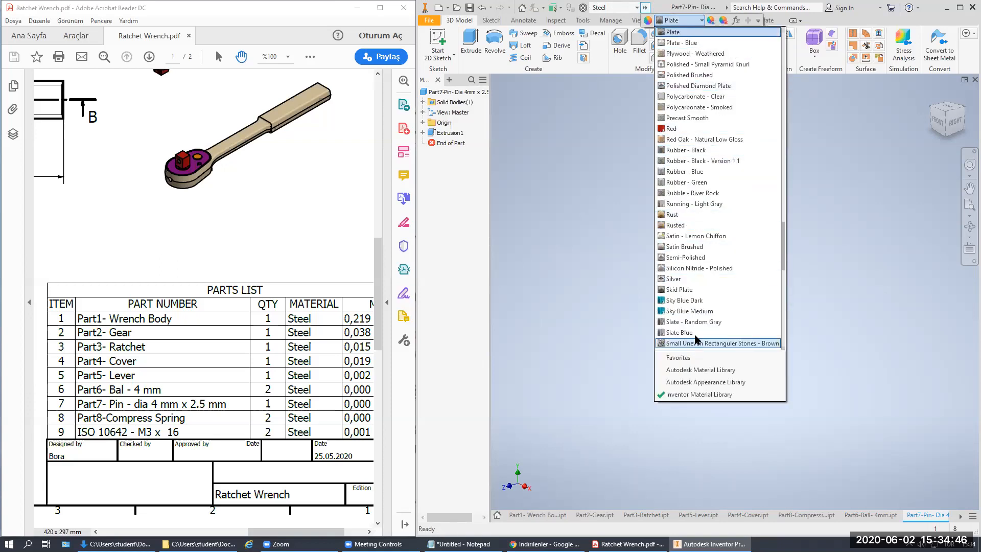
{"action": "scroll", "coordinate": [689, 337], "scroll_direction": "down", "scroll_amount": 4}
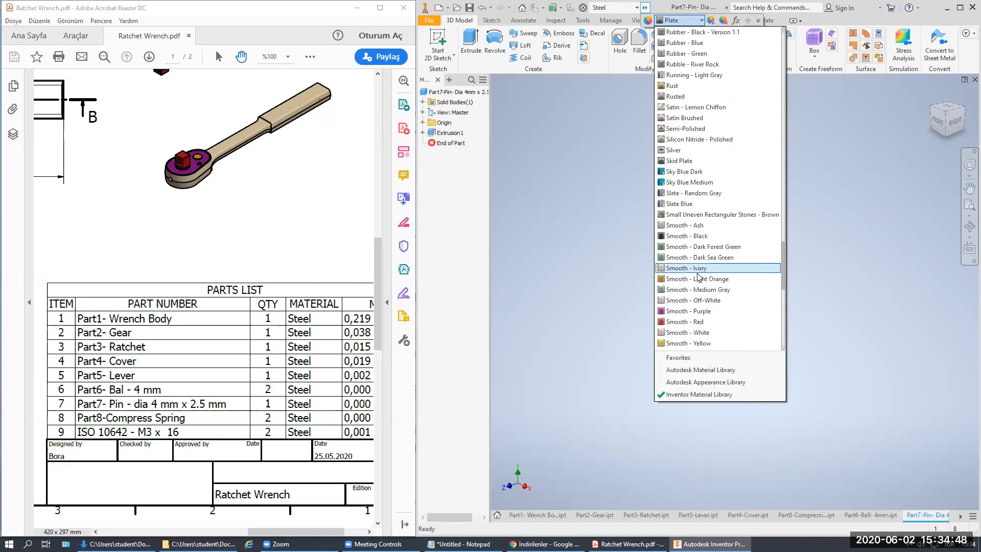
{"action": "left_click", "coordinate": [698, 311]}
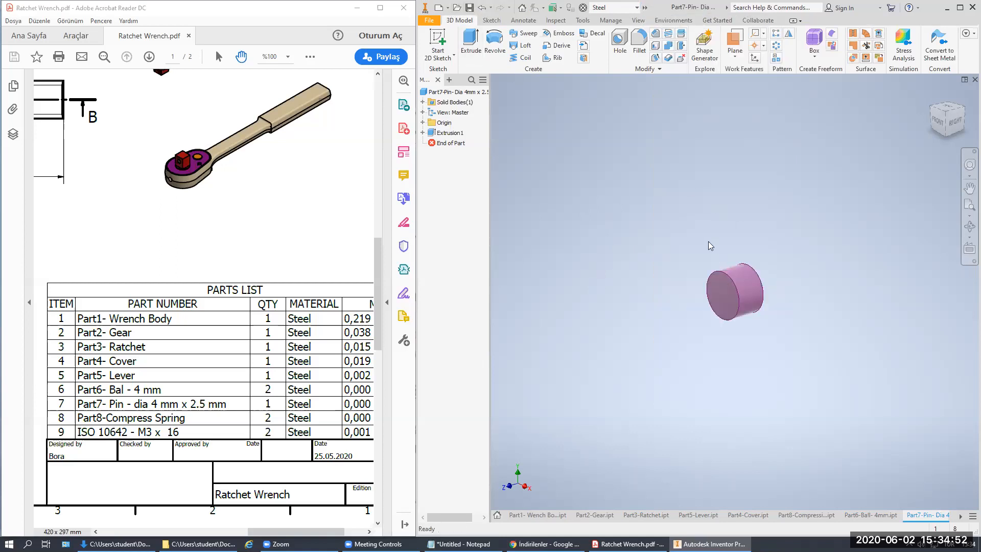
Step: Close all open part documents and the home page
{"action": "left_click", "coordinate": [974, 80]}
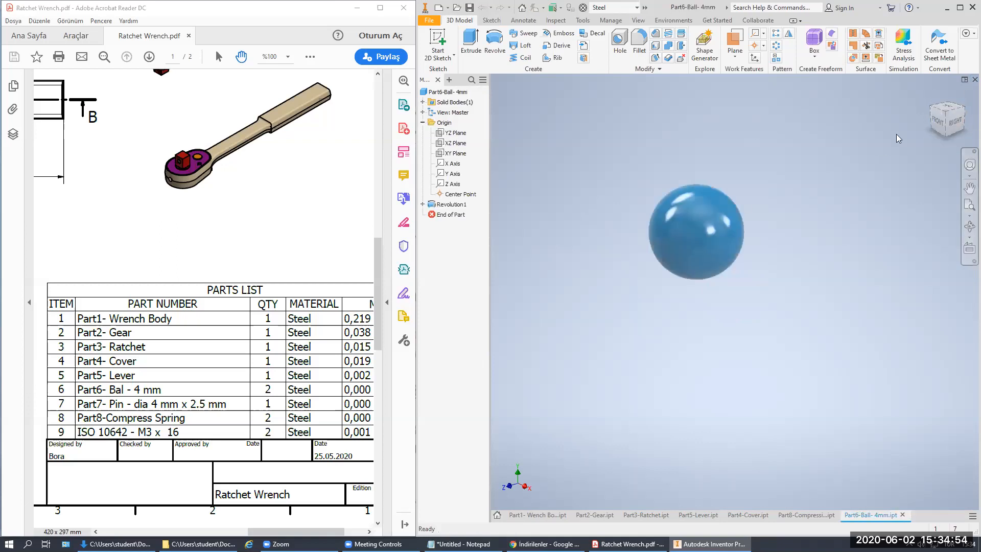
{"action": "left_click", "coordinate": [974, 80]}
{"action": "left_click", "coordinate": [973, 80]}
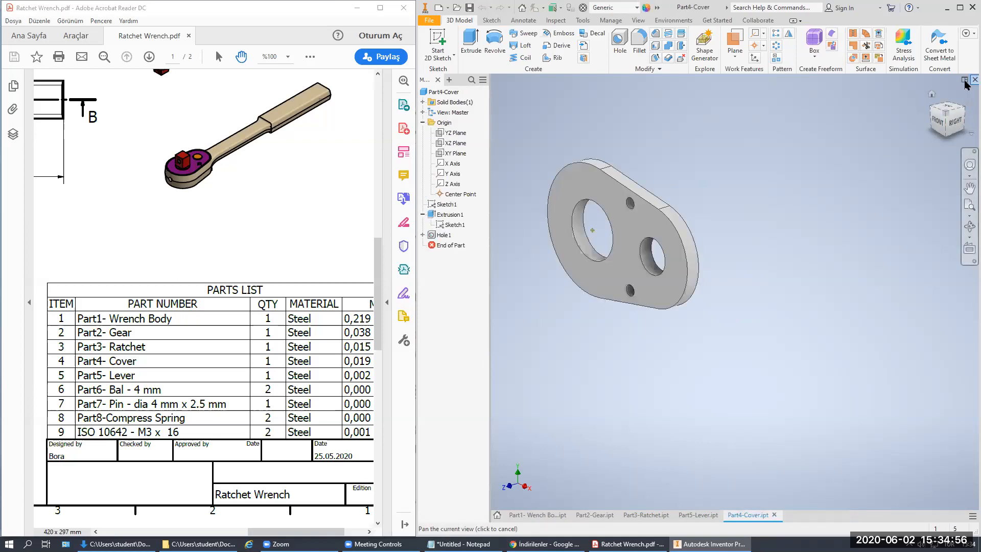
{"action": "left_click", "coordinate": [973, 80]}
{"action": "left_click", "coordinate": [966, 85]}
{"action": "left_click", "coordinate": [973, 80]}
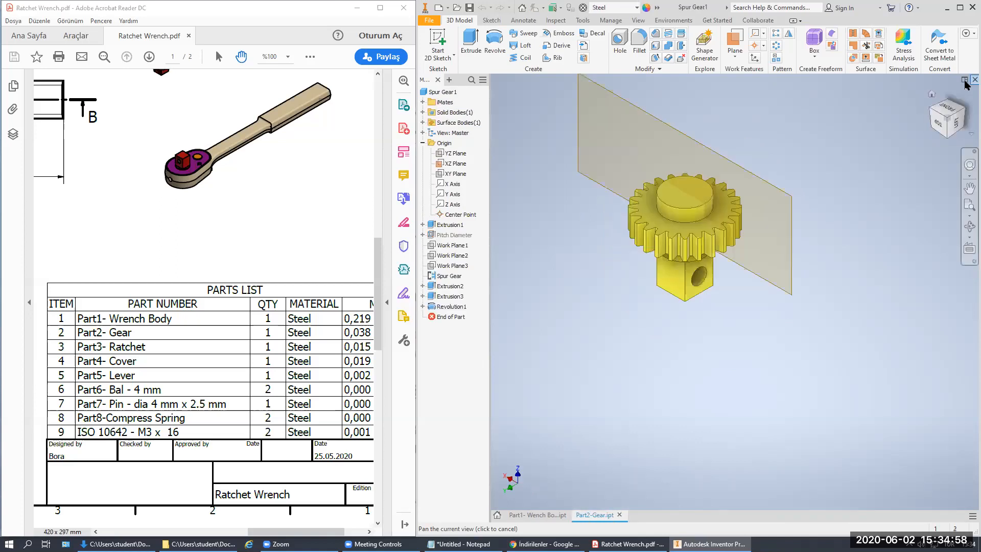
{"action": "left_click", "coordinate": [974, 80]}
{"action": "left_click", "coordinate": [974, 80]}
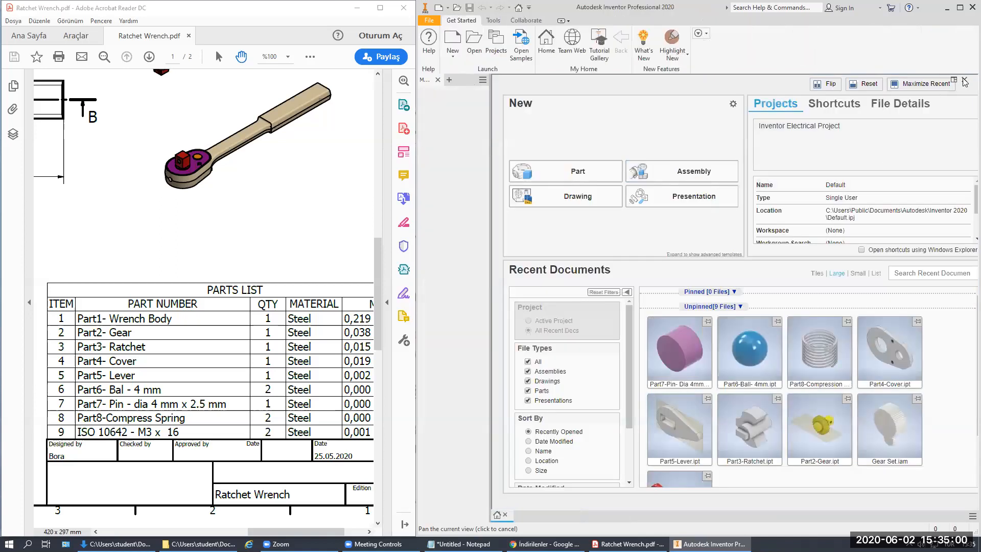
{"action": "left_click", "coordinate": [964, 81]}
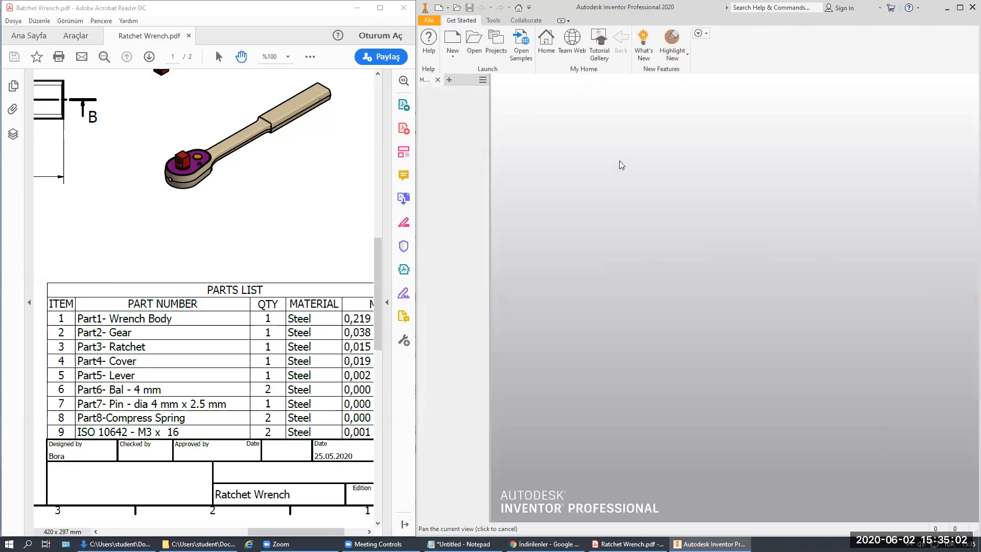
Step: Check the exploded view in the PDF drawing and create a new assembly from the Standard (mm).iam template
{"action": "left_click_drag", "start_coordinate": [236, 261], "coordinate": [443, 312]}
{"action": "left_click_drag", "start_coordinate": [74, 176], "coordinate": [334, 125]}
{"action": "left_click_drag", "start_coordinate": [204, 234], "coordinate": [161, 240]}
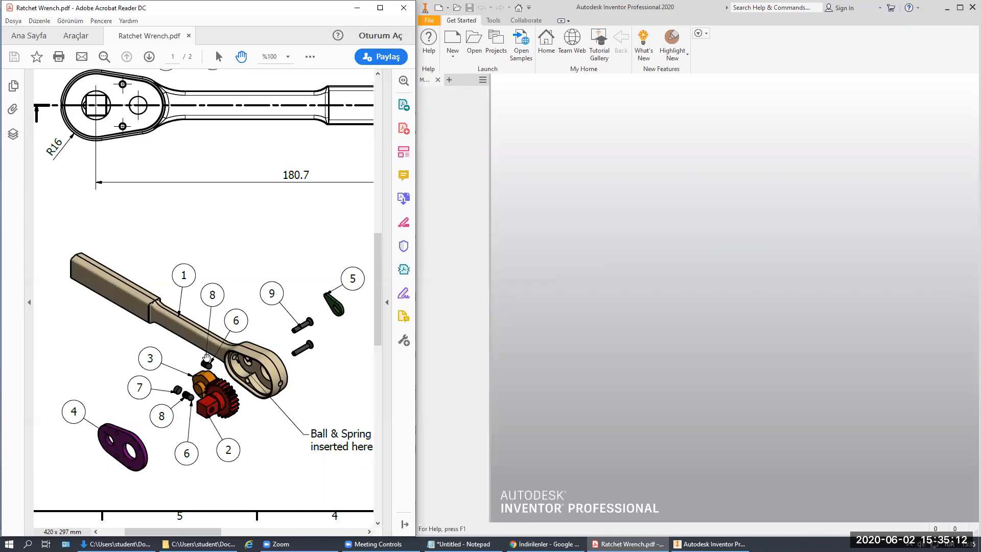
{"action": "left_click_drag", "start_coordinate": [206, 364], "coordinate": [206, 359]}
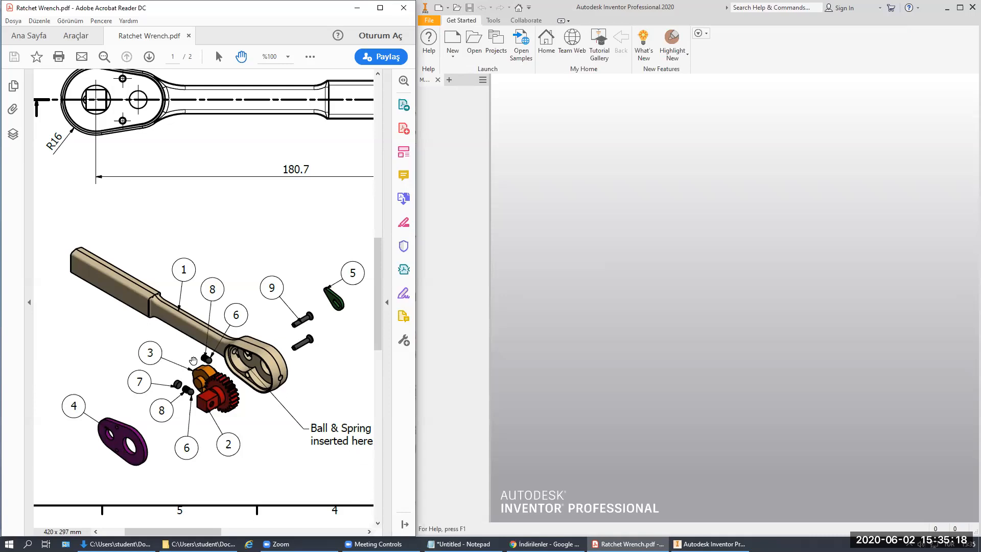
{"action": "scroll", "coordinate": [205, 304], "scroll_direction": "up", "scroll_amount": 3}
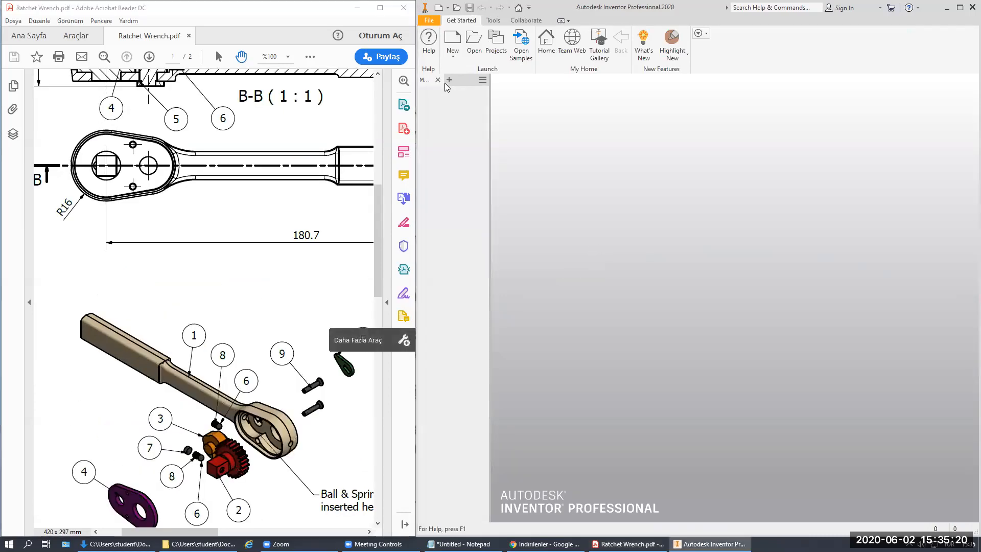
{"action": "left_click", "coordinate": [452, 39]}
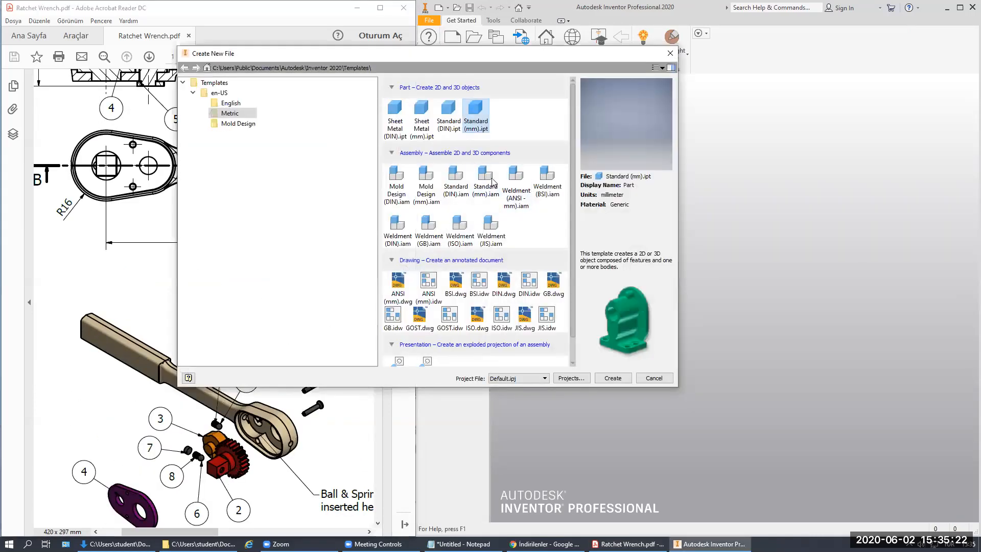
{"action": "left_click", "coordinate": [482, 186]}
{"action": "left_click", "coordinate": [611, 377]}
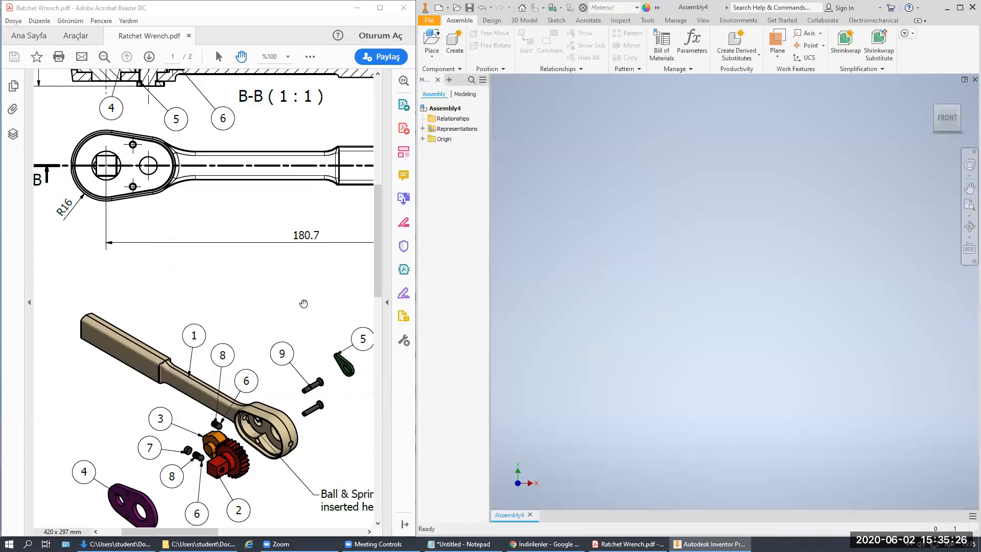
Step: Save the new assembly in the Ratchet Wench folder as Ratchet Wrench
{"action": "left_click_drag", "start_coordinate": [249, 250], "coordinate": [231, 184]}
{"action": "left_click", "coordinate": [555, 235]}
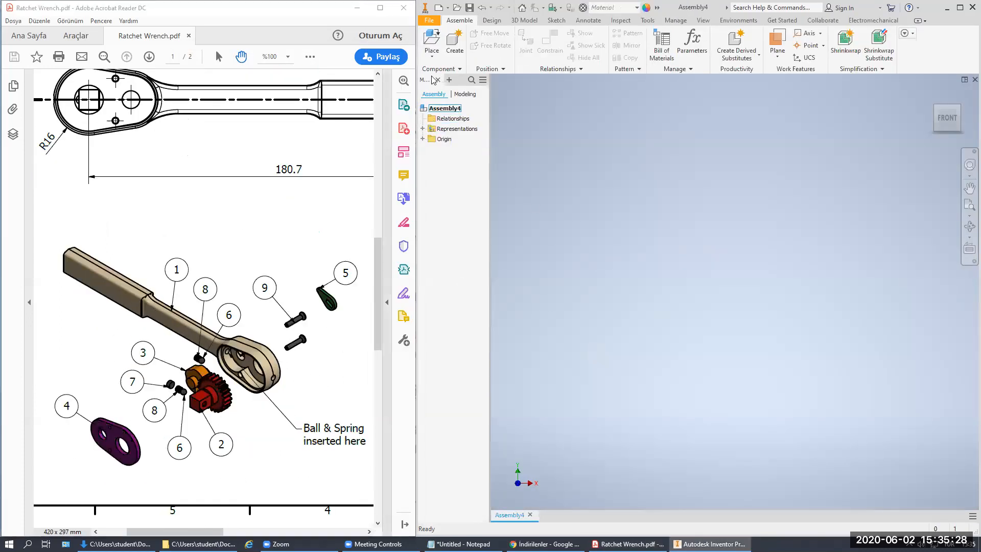
{"action": "left_click", "coordinate": [467, 14]}
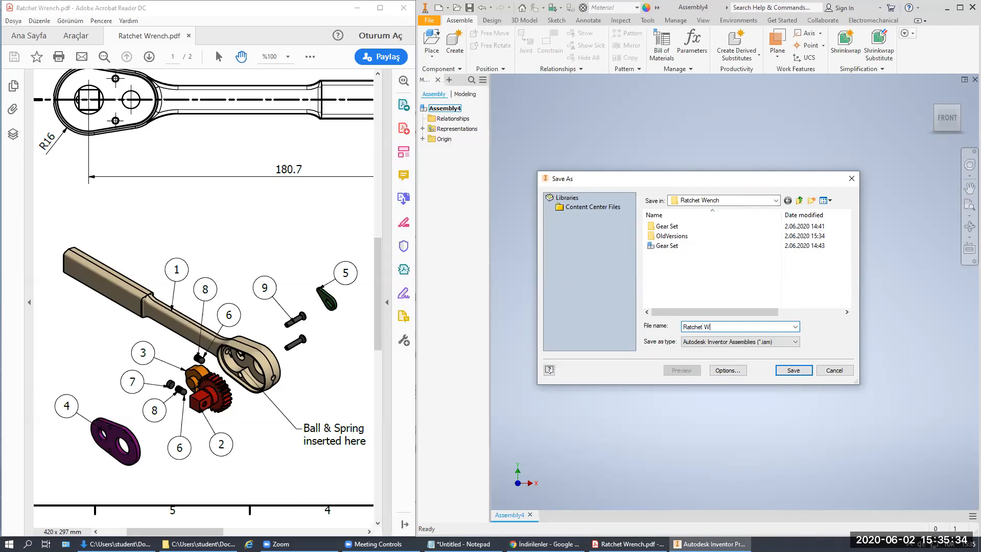
{"action": "key", "text": "Return"}
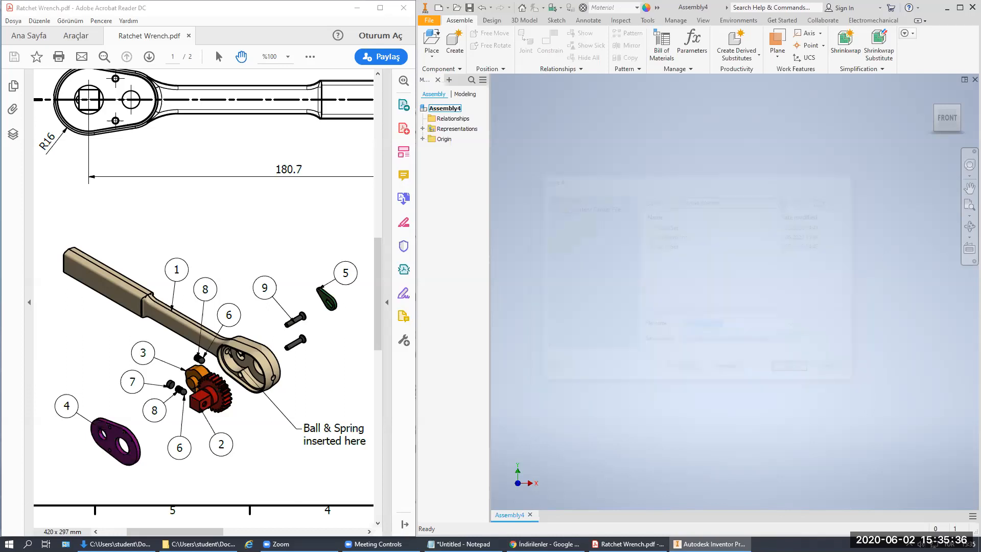
Step: Place one instance of each part file, Part1 to Part8, from the desktop's Ratchet Wench folder into the assembly
{"action": "left_click", "coordinate": [438, 47]}
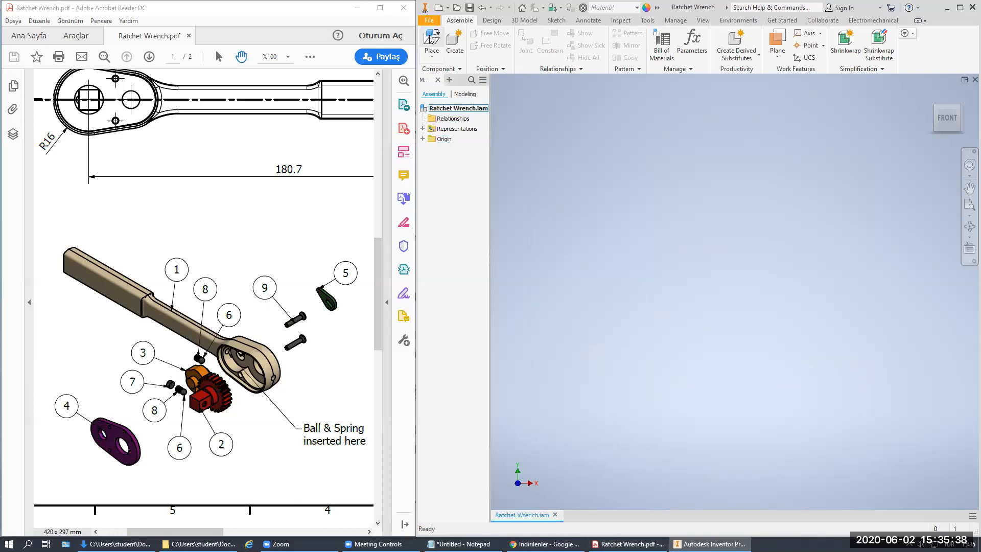
{"action": "left_click", "coordinate": [703, 203]}
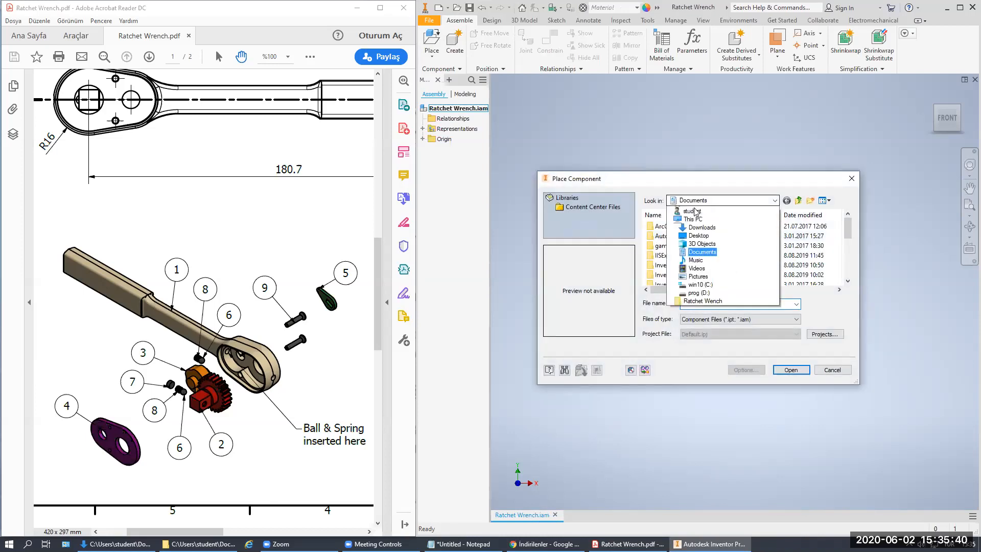
{"action": "left_click", "coordinate": [684, 210]}
{"action": "scroll", "coordinate": [738, 271], "scroll_direction": "down", "scroll_amount": 3}
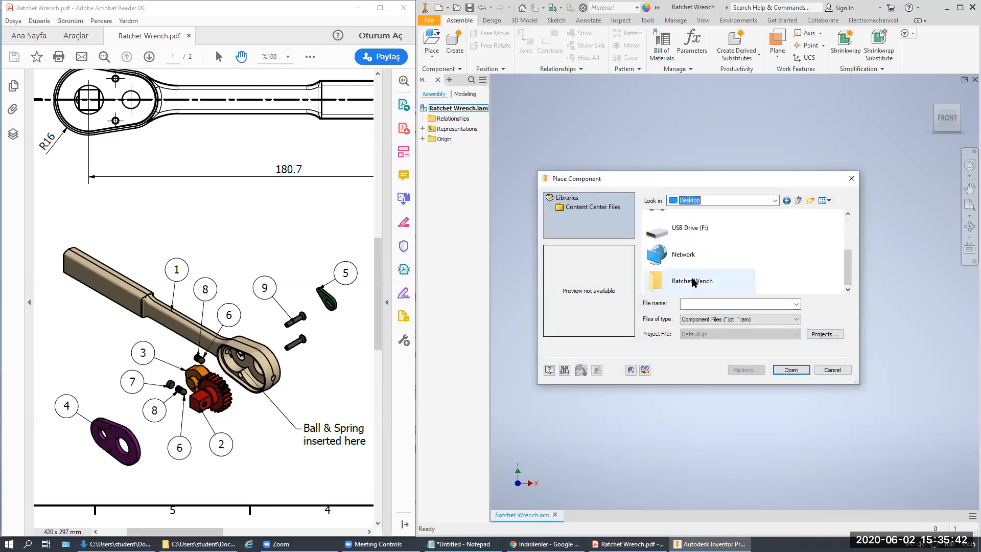
{"action": "double_click", "coordinate": [681, 278]}
{"action": "left_click", "coordinate": [674, 255]}
{"action": "left_click", "coordinate": [675, 264], "text": "shift"}
{"action": "left_click", "coordinate": [677, 275], "text": "shift"}
{"action": "scroll", "coordinate": [680, 258], "scroll_direction": "down", "scroll_amount": 1}
{"action": "left_click", "coordinate": [679, 255], "text": "shift"}
{"action": "left_click", "coordinate": [679, 265], "text": "shift"}
{"action": "left_click", "coordinate": [679, 275], "text": "shift"}
{"action": "scroll", "coordinate": [680, 274], "scroll_direction": "down", "scroll_amount": 1}
{"action": "left_click", "coordinate": [685, 256], "text": "shift"}
{"action": "left_click", "coordinate": [685, 264], "text": "shift"}
{"action": "left_click", "coordinate": [786, 369]}
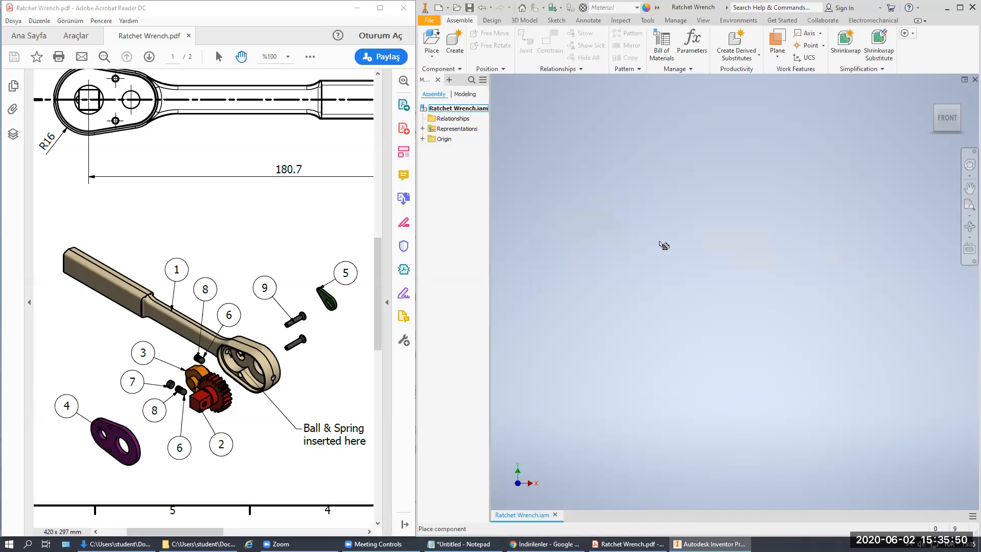
{"action": "left_click", "coordinate": [623, 269]}
{"action": "key", "text": "Escape"}
Step: Ground the wrench body in the assembly
{"action": "scroll", "coordinate": [668, 205], "scroll_direction": "up", "scroll_amount": 5}
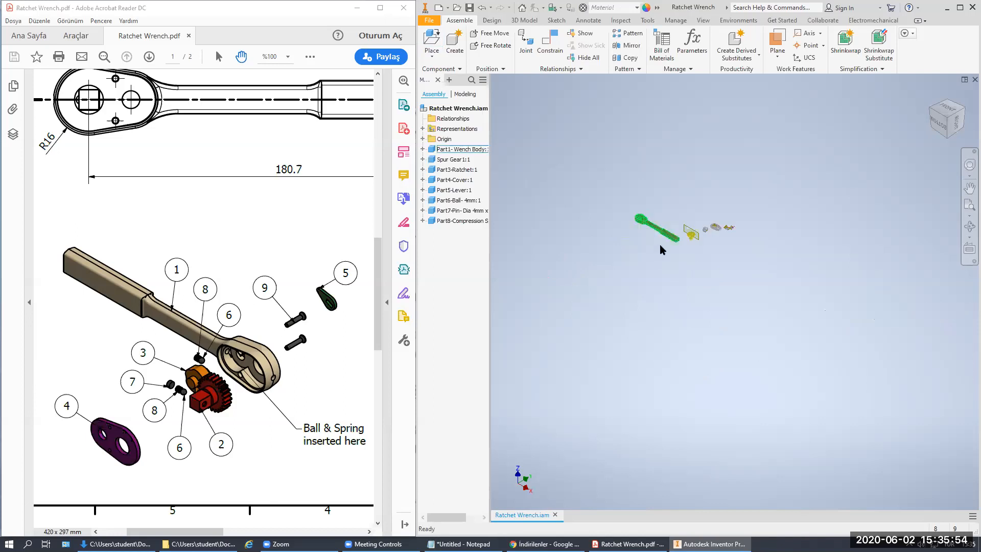
{"action": "scroll", "coordinate": [660, 244], "scroll_direction": "down", "scroll_amount": 5}
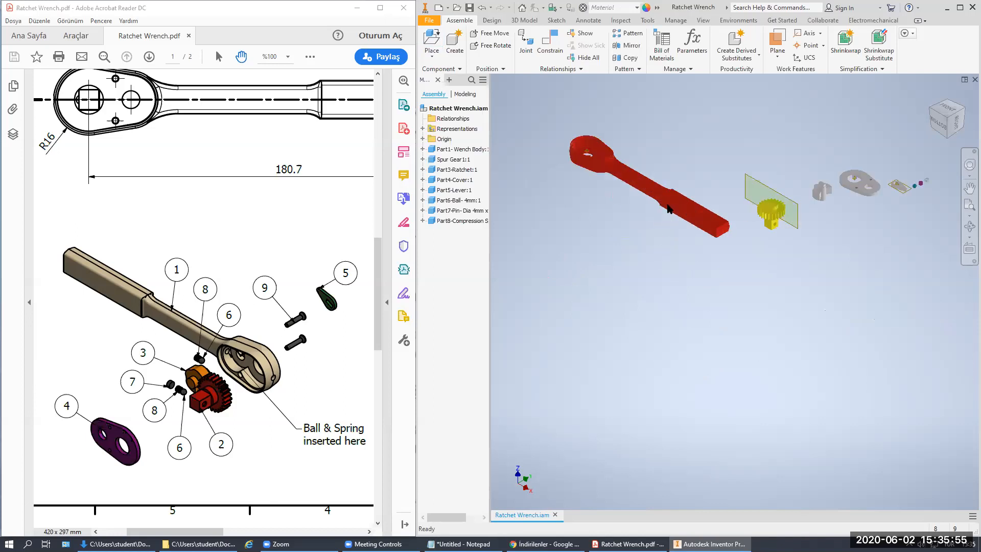
{"action": "right_click", "coordinate": [636, 171]}
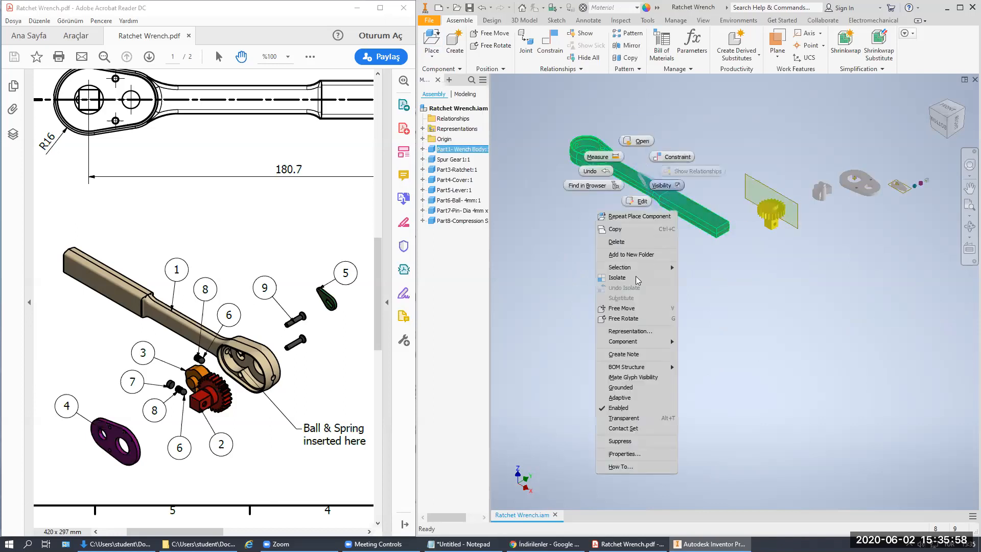
{"action": "left_click", "coordinate": [624, 388]}
{"action": "left_click", "coordinate": [608, 302]}
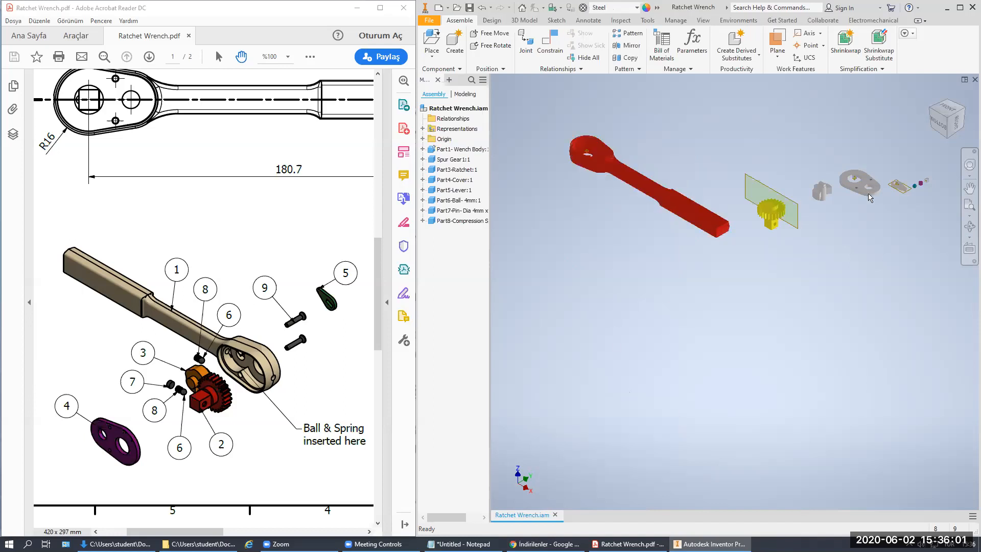
Step: Set the assembly's visual style to shaded with edges
{"action": "left_click", "coordinate": [941, 115]}
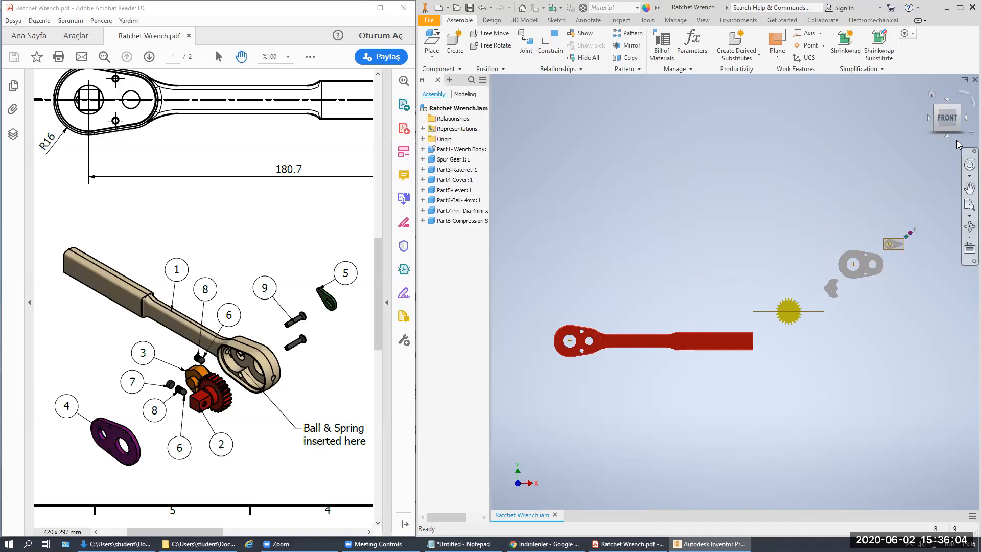
{"action": "left_click", "coordinate": [946, 137]}
{"action": "left_click", "coordinate": [958, 112]}
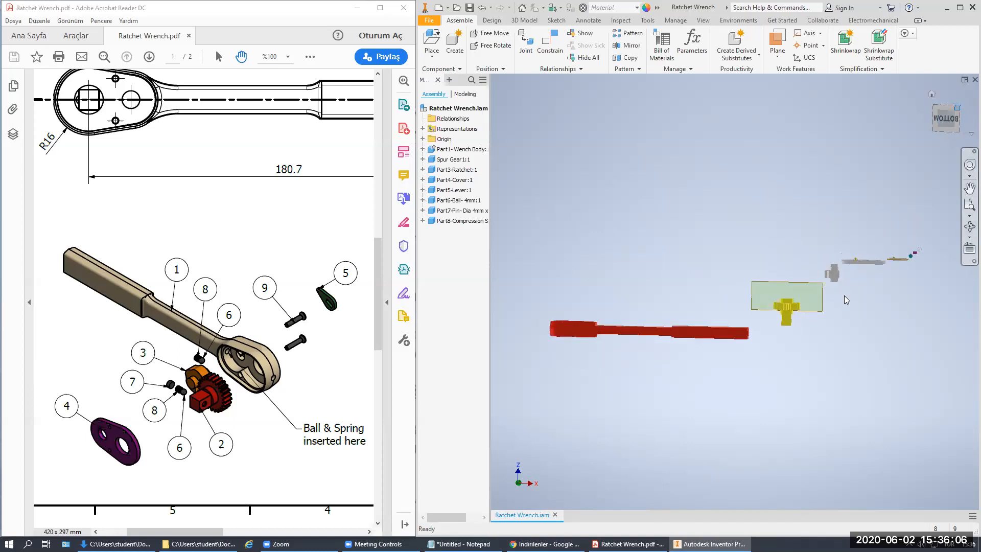
{"action": "left_click", "coordinate": [702, 20]}
{"action": "left_click", "coordinate": [611, 49]}
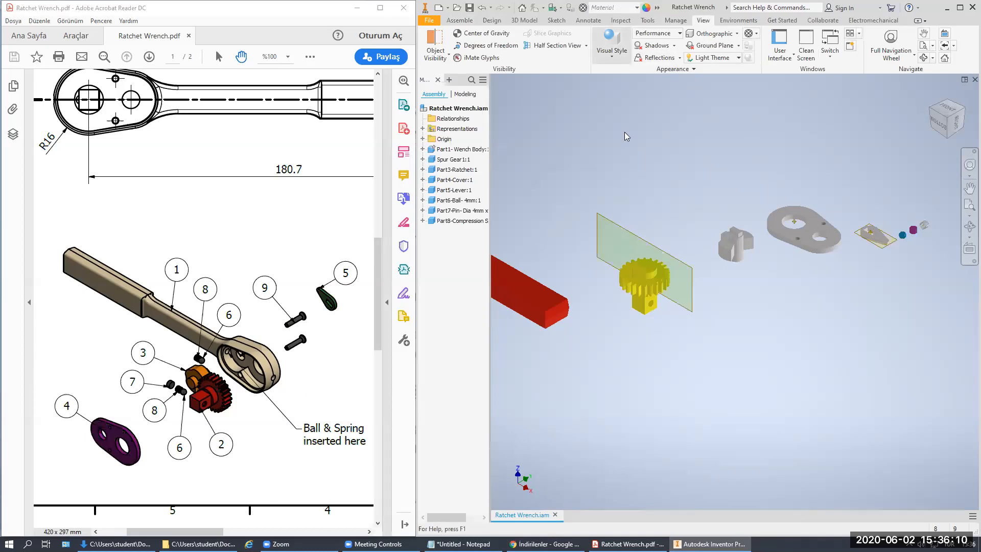
{"action": "left_click", "coordinate": [634, 123]}
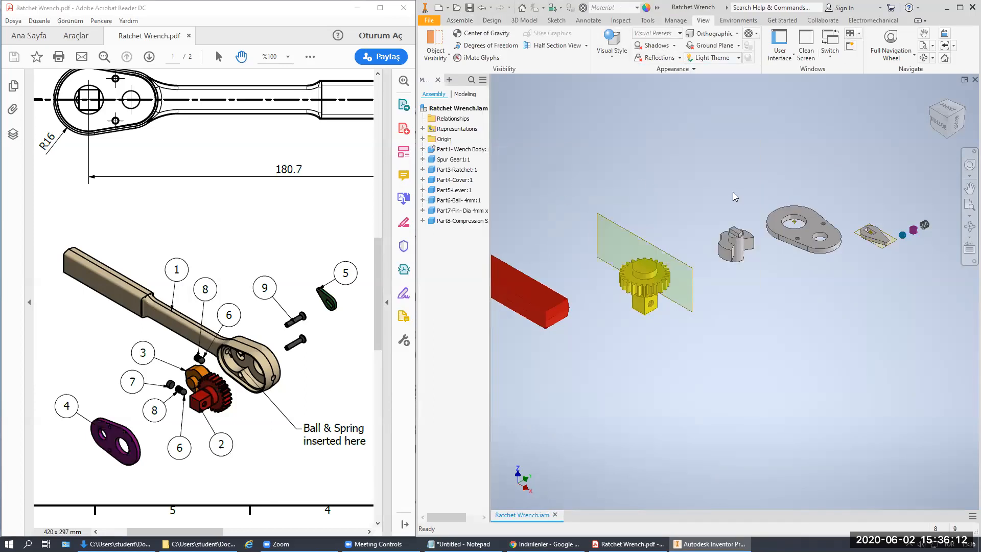
{"action": "scroll", "coordinate": [733, 247], "scroll_direction": "down", "scroll_amount": 5}
{"action": "scroll", "coordinate": [747, 210], "scroll_direction": "up", "scroll_amount": 6}
{"action": "middle_click_drag", "start_coordinate": [753, 217], "coordinate": [796, 208]}
{"action": "middle_click_drag", "start_coordinate": [608, 180], "coordinate": [727, 185]}
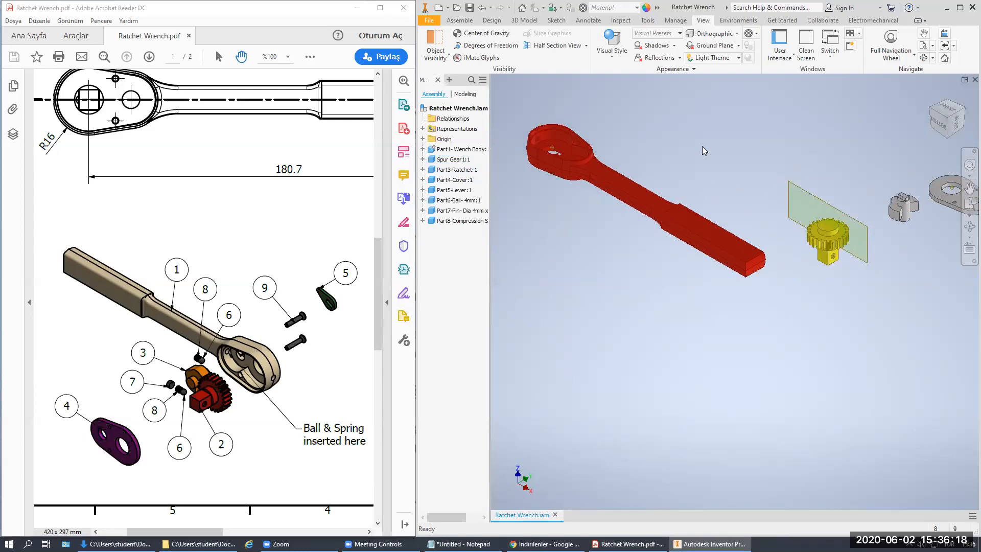
{"action": "middle_click_drag", "start_coordinate": [701, 162], "coordinate": [712, 146]}
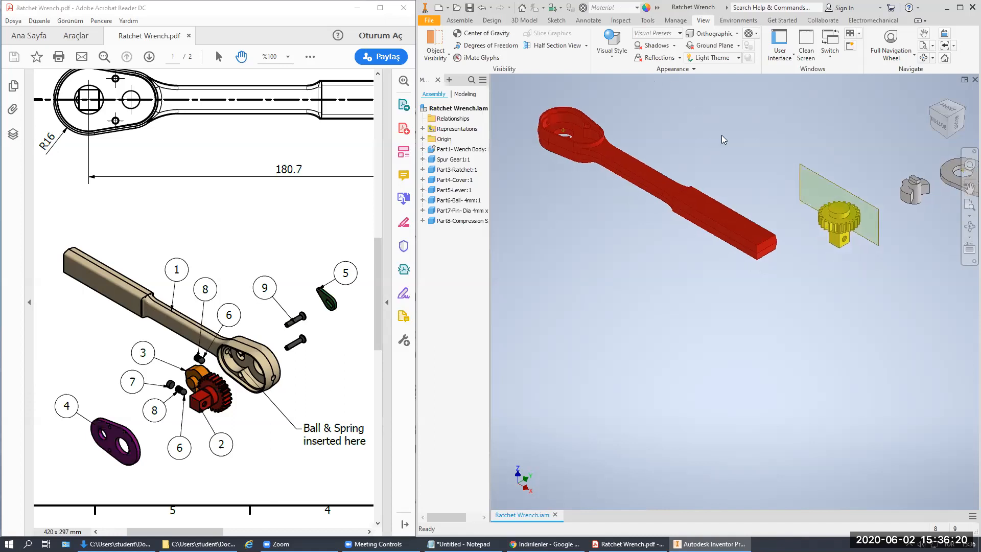
Step: Hide the spur gear's XZ origin plane and save the assembly together with its modified gear part
{"action": "scroll", "coordinate": [697, 189], "scroll_direction": "down", "scroll_amount": 3}
{"action": "scroll", "coordinate": [773, 216], "scroll_direction": "up", "scroll_amount": 5}
{"action": "scroll", "coordinate": [789, 217], "scroll_direction": "down", "scroll_amount": 4}
{"action": "left_click", "coordinate": [797, 211]}
{"action": "left_click", "coordinate": [711, 183]}
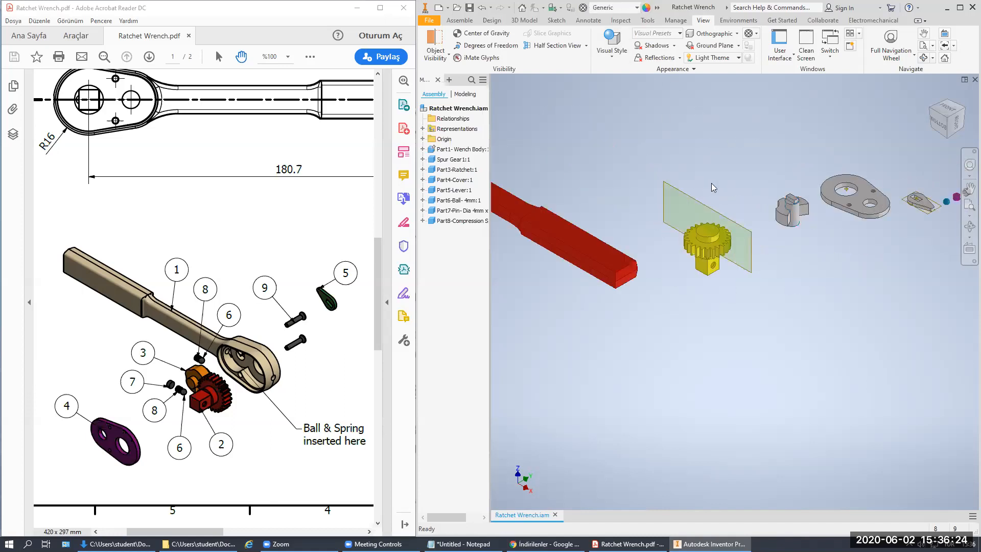
{"action": "left_click", "coordinate": [707, 230]}
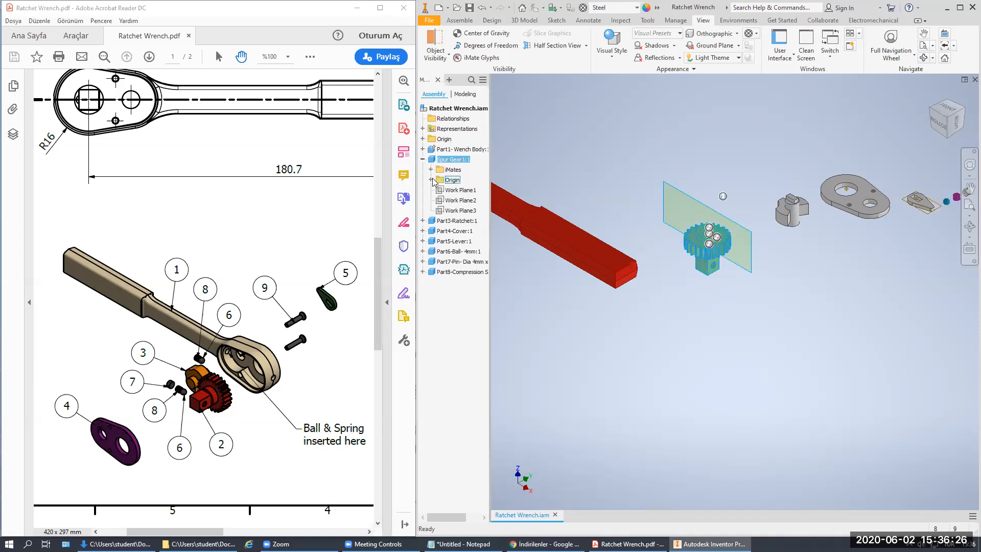
{"action": "left_click", "coordinate": [432, 180]}
{"action": "right_click", "coordinate": [463, 201]}
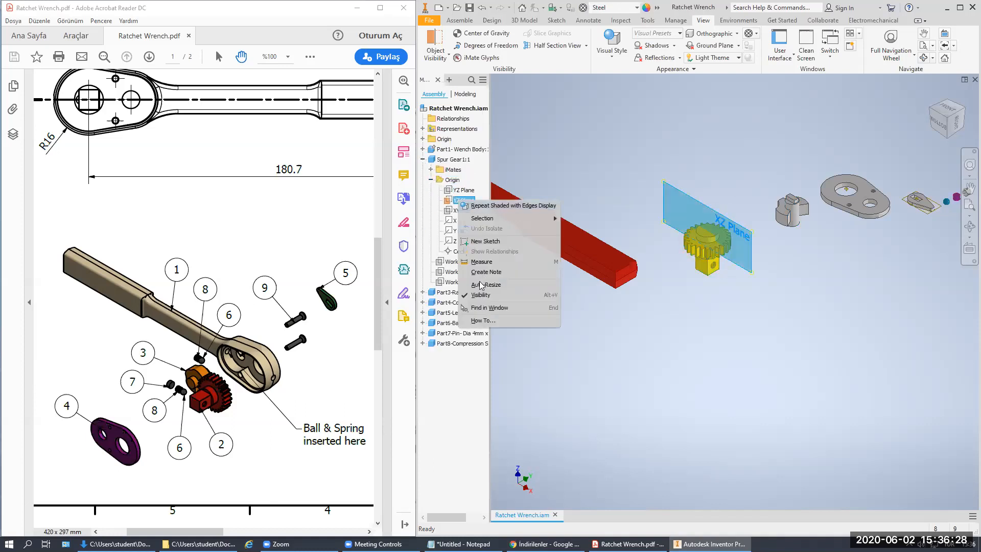
{"action": "left_click", "coordinate": [481, 295]}
{"action": "left_click", "coordinate": [469, 8]}
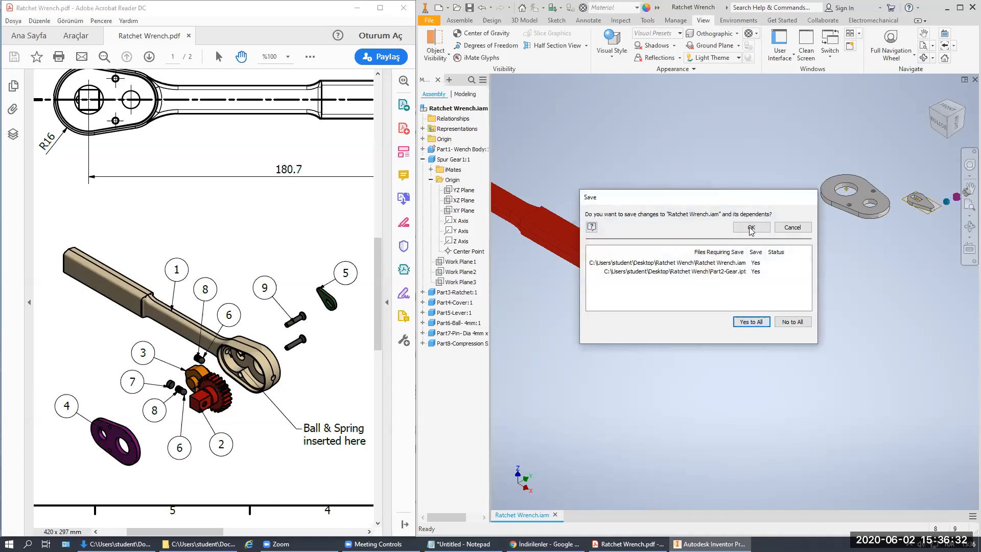
{"action": "left_click", "coordinate": [760, 322]}
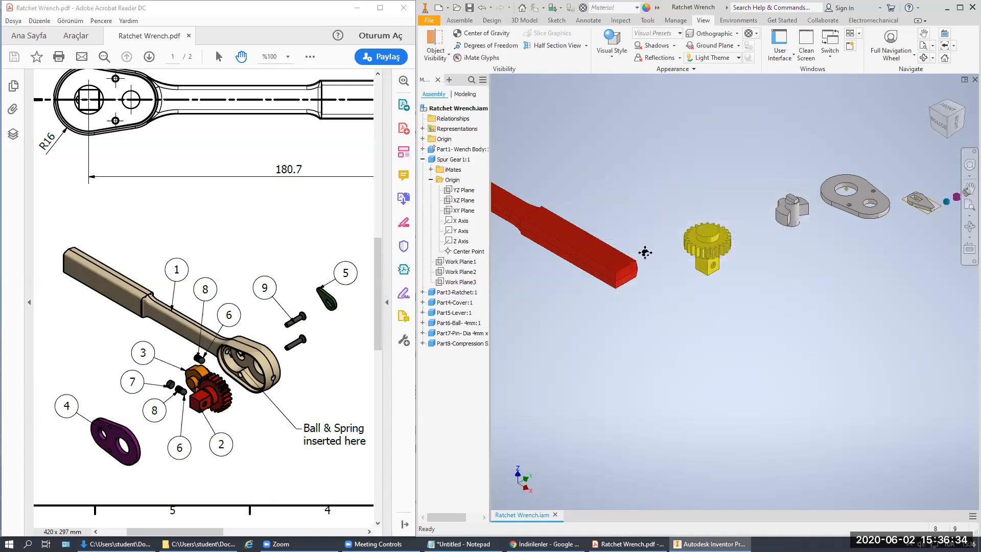
Step: Give the ratchet part the Magenta appearance
{"action": "middle_click_drag", "start_coordinate": [639, 256], "coordinate": [538, 264]}
{"action": "left_click", "coordinate": [691, 219]}
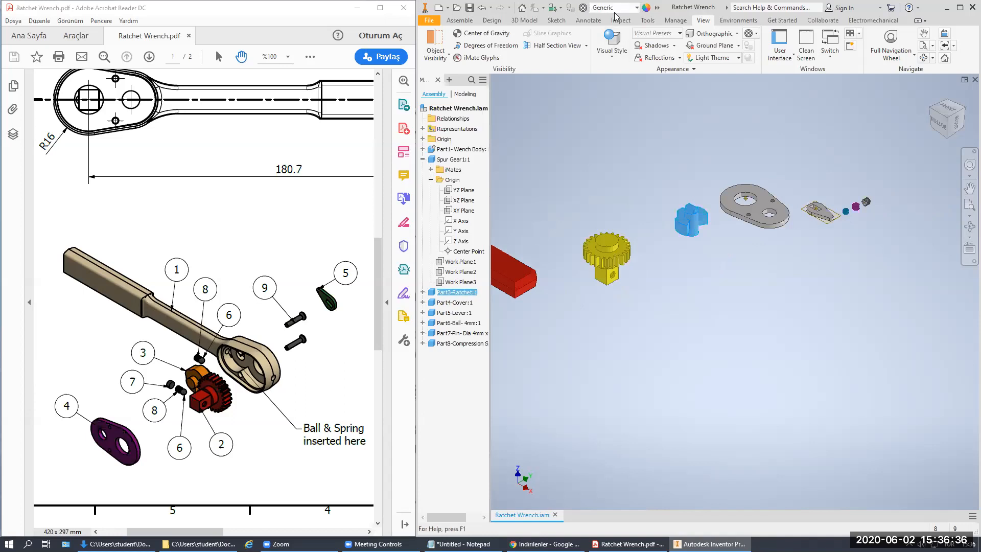
{"action": "left_click", "coordinate": [637, 8]}
{"action": "left_click", "coordinate": [646, 8]}
{"action": "left_click", "coordinate": [658, 8]}
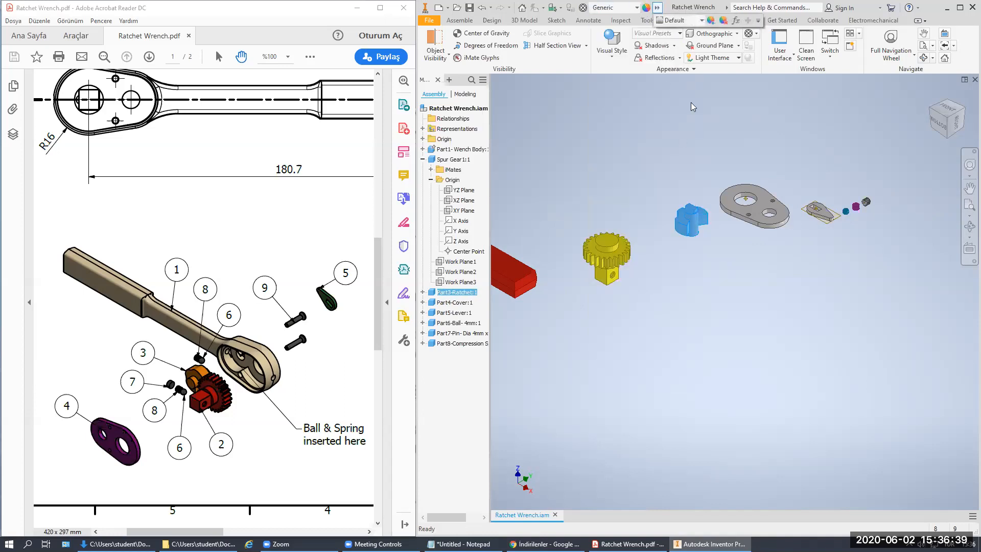
{"action": "left_click", "coordinate": [673, 22]}
{"action": "scroll", "coordinate": [700, 306], "scroll_direction": "down", "scroll_amount": 3}
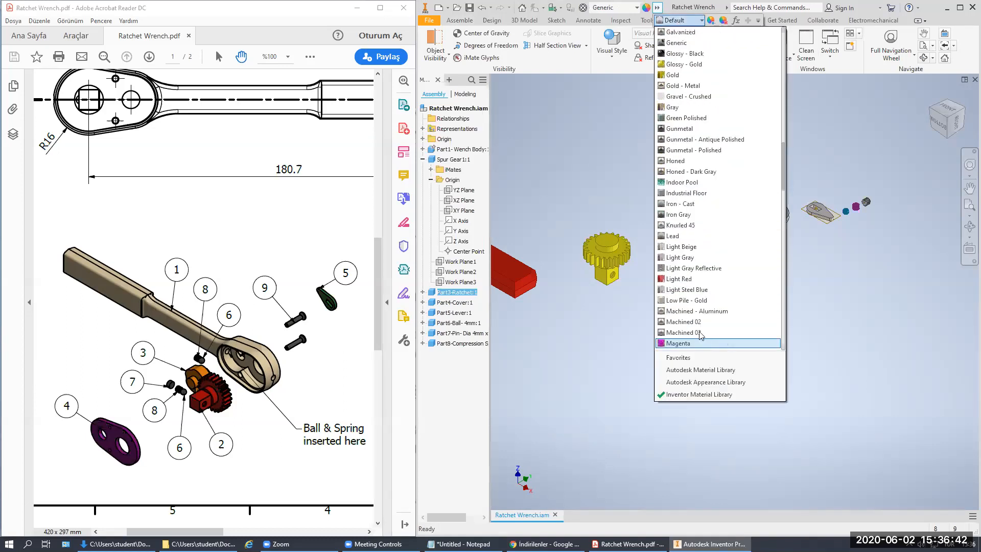
{"action": "left_click", "coordinate": [680, 343]}
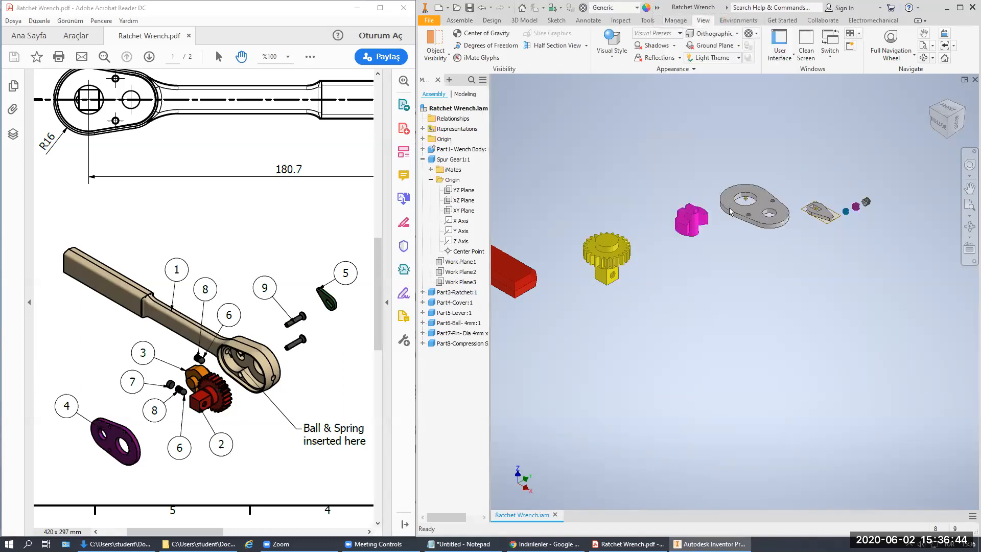
Step: Give the cover plate the Cyan appearance
{"action": "left_click", "coordinate": [751, 205]}
{"action": "left_click", "coordinate": [615, 7]}
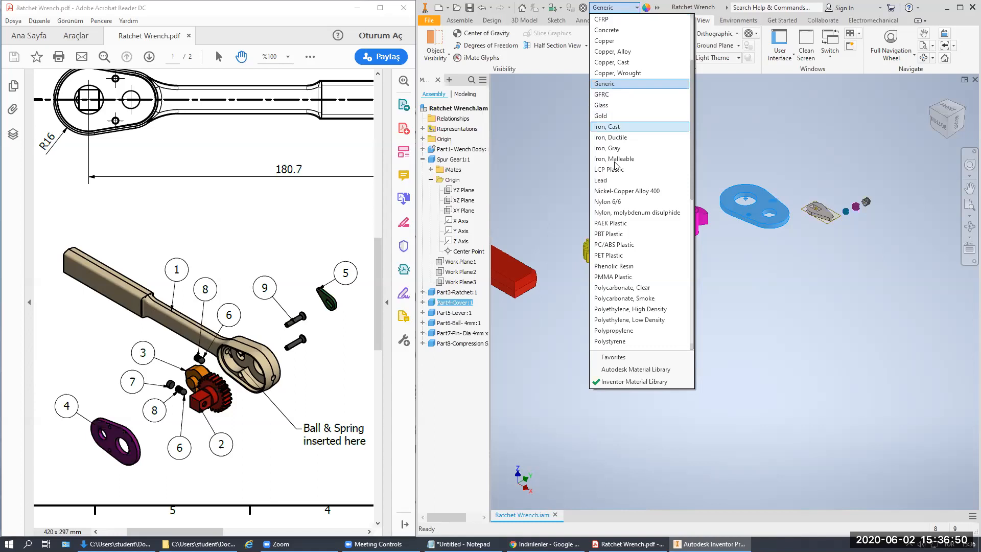
{"action": "scroll", "coordinate": [616, 83], "scroll_direction": "up", "scroll_amount": 3}
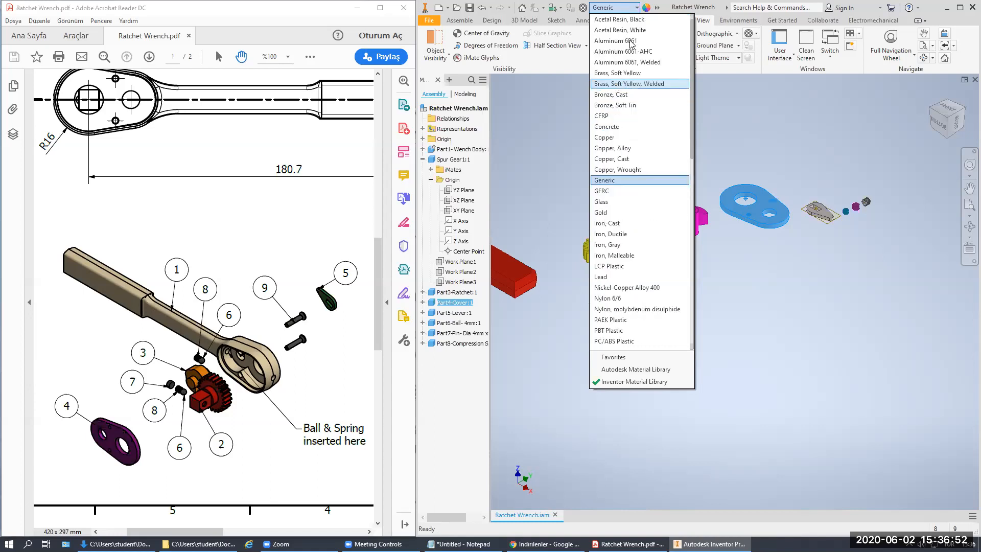
{"action": "left_click", "coordinate": [651, 13]}
{"action": "left_click", "coordinate": [657, 7]}
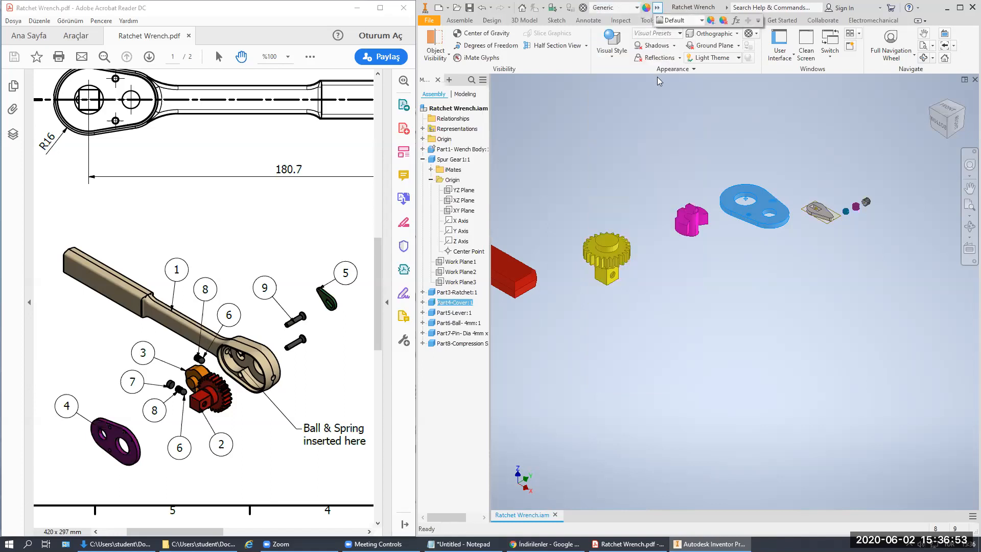
{"action": "left_click", "coordinate": [687, 22]}
{"action": "scroll", "coordinate": [681, 240], "scroll_direction": "up", "scroll_amount": 9}
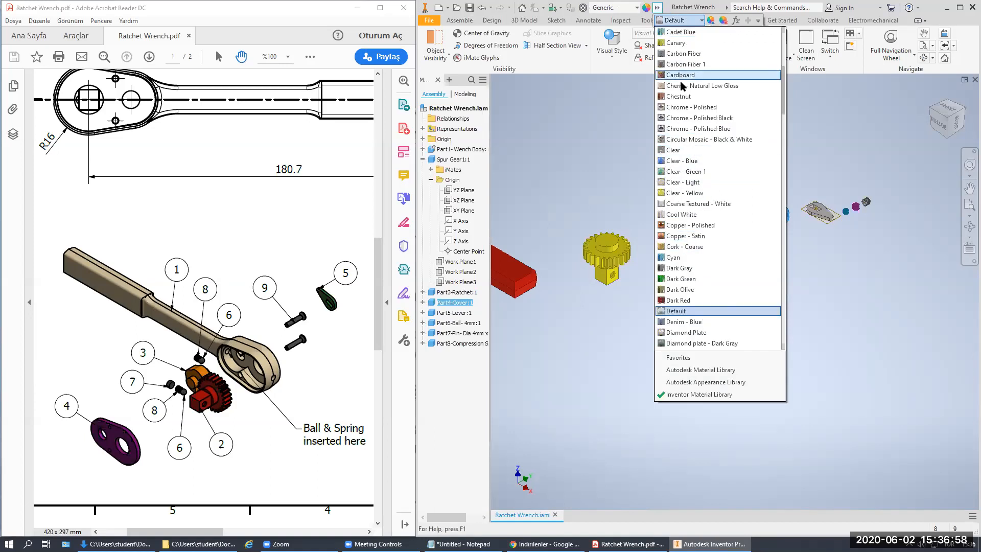
{"action": "left_click", "coordinate": [682, 258]}
{"action": "left_click", "coordinate": [630, 217]}
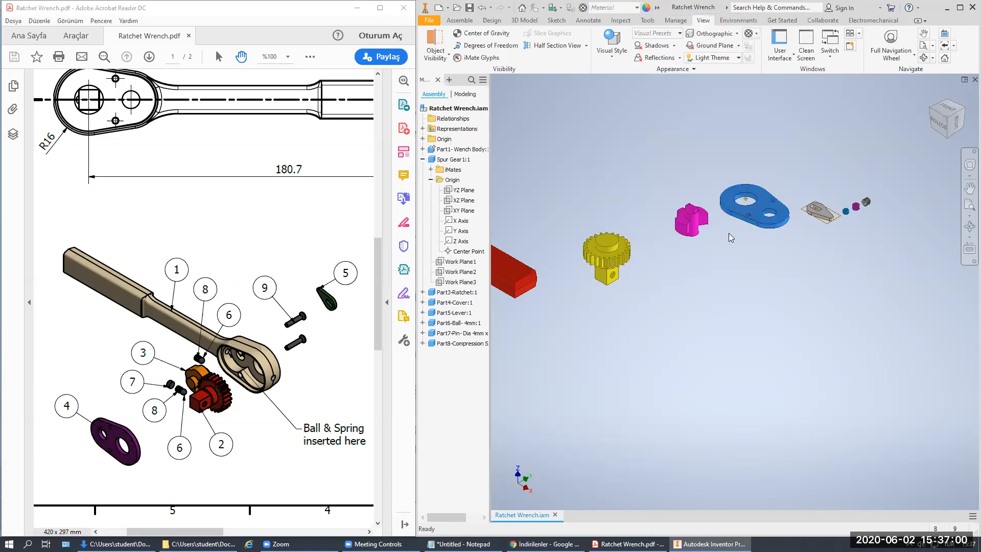
Step: Set the lever's material to Lead
{"action": "middle_click_drag", "start_coordinate": [728, 233], "coordinate": [670, 227]}
{"action": "left_click", "coordinate": [761, 206]}
{"action": "left_click", "coordinate": [626, 8]}
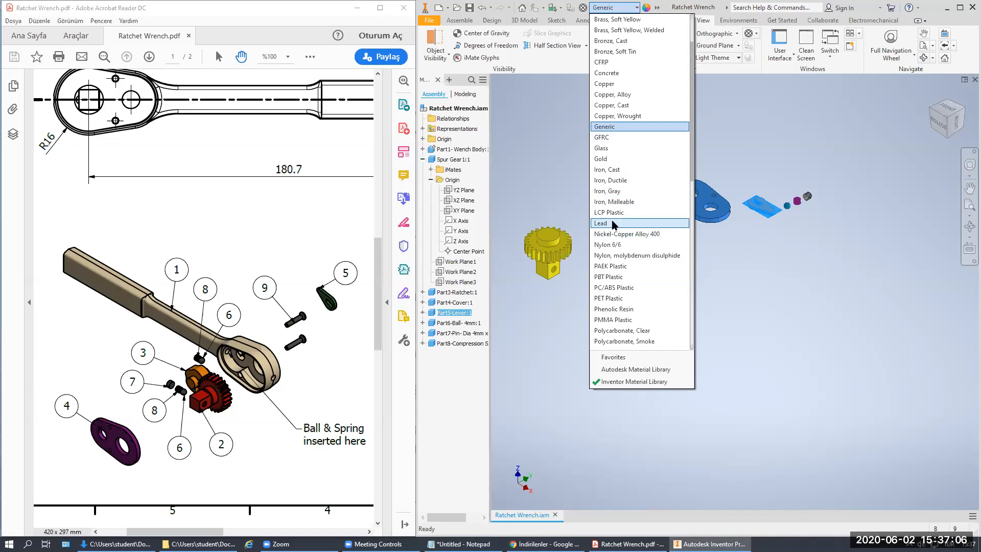
{"action": "left_click", "coordinate": [619, 242]}
{"action": "scroll", "coordinate": [761, 202], "scroll_direction": "up", "scroll_amount": 5}
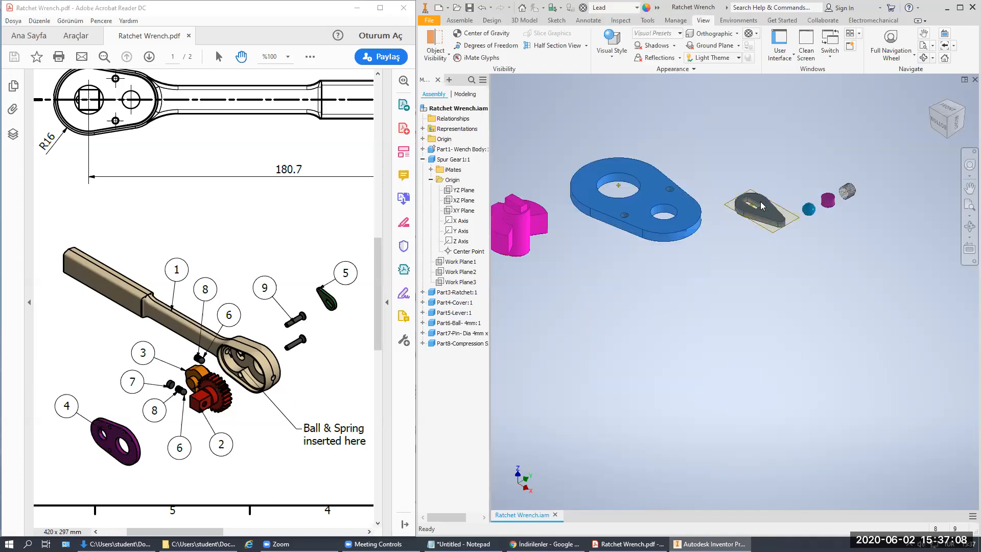
Step: Check how the wrench body's edges display and reapply the Shaded with Edges visual style
{"action": "middle_click_drag", "start_coordinate": [774, 204], "coordinate": [662, 184]}
{"action": "scroll", "coordinate": [664, 177], "scroll_direction": "down", "scroll_amount": 2}
{"action": "scroll", "coordinate": [764, 164], "scroll_direction": "up", "scroll_amount": 5}
{"action": "scroll", "coordinate": [739, 166], "scroll_direction": "down", "scroll_amount": 2}
{"action": "middle_click_drag", "start_coordinate": [689, 238], "coordinate": [798, 188]}
{"action": "scroll", "coordinate": [732, 201], "scroll_direction": "down", "scroll_amount": 4}
{"action": "scroll", "coordinate": [694, 213], "scroll_direction": "down", "scroll_amount": 4}
{"action": "middle_click_drag", "start_coordinate": [638, 236], "coordinate": [735, 220]}
{"action": "middle_click_drag", "start_coordinate": [524, 175], "coordinate": [581, 210]}
{"action": "scroll", "coordinate": [586, 211], "scroll_direction": "up", "scroll_amount": 5}
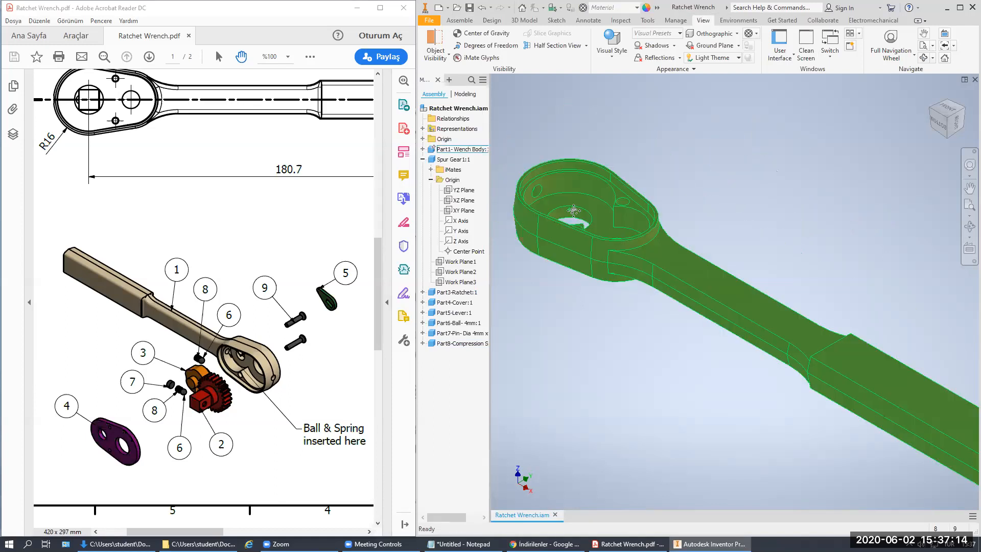
{"action": "left_click", "coordinate": [612, 57]}
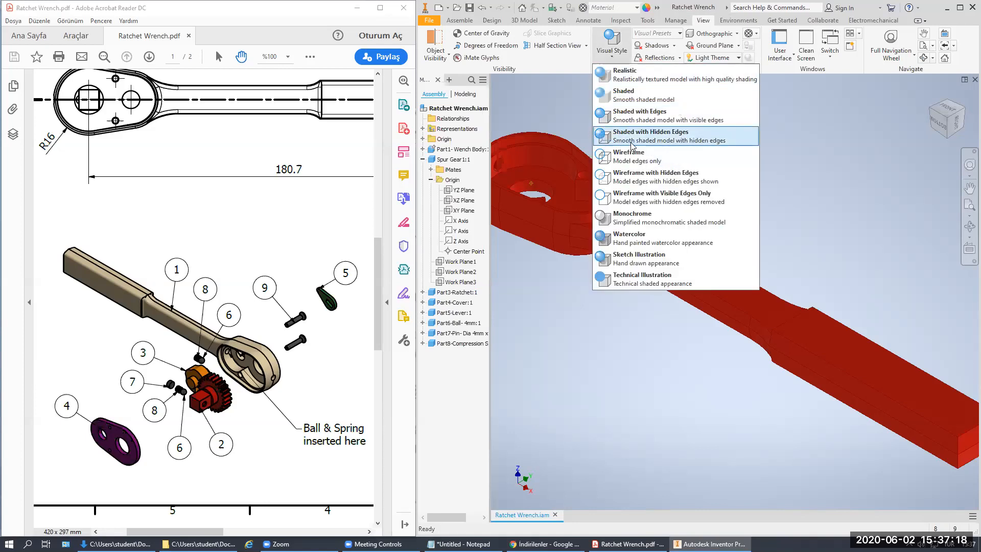
{"action": "left_click", "coordinate": [638, 115]}
{"action": "scroll", "coordinate": [689, 182], "scroll_direction": "down", "scroll_amount": 10}
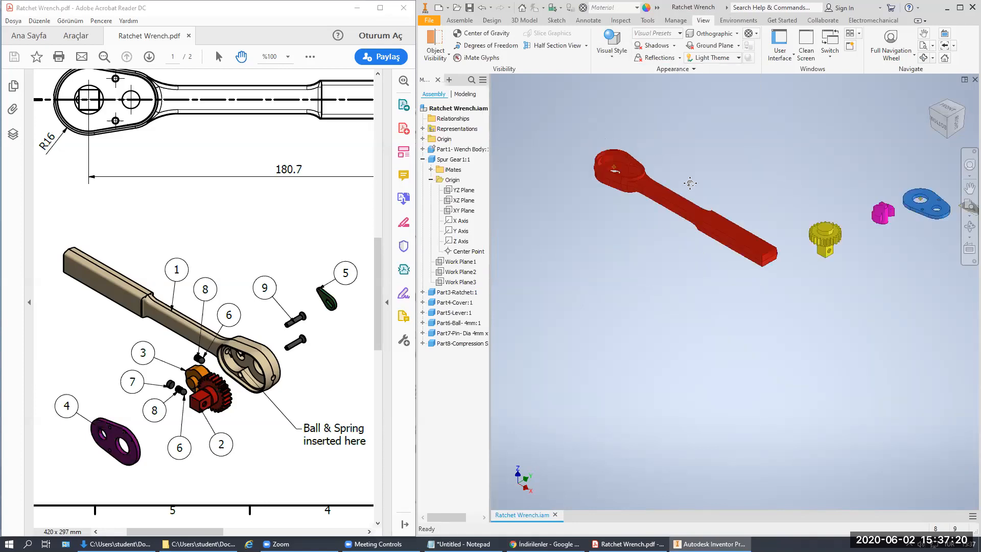
Step: Set the appearance of the wrench body to Red from the Inventor Material Library
{"action": "middle_click_drag", "start_coordinate": [689, 183], "coordinate": [639, 167]}
{"action": "left_click", "coordinate": [558, 136]}
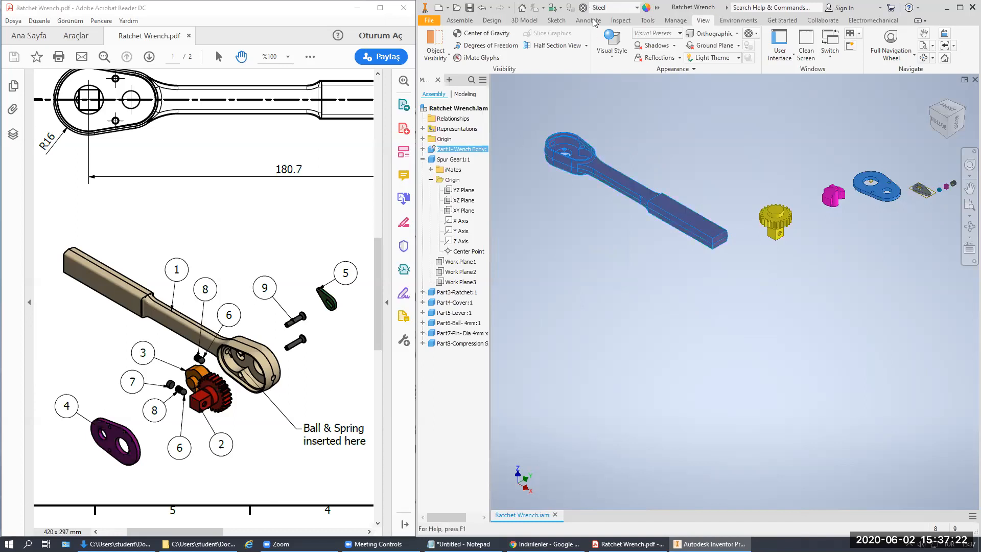
{"action": "left_click", "coordinate": [657, 10]}
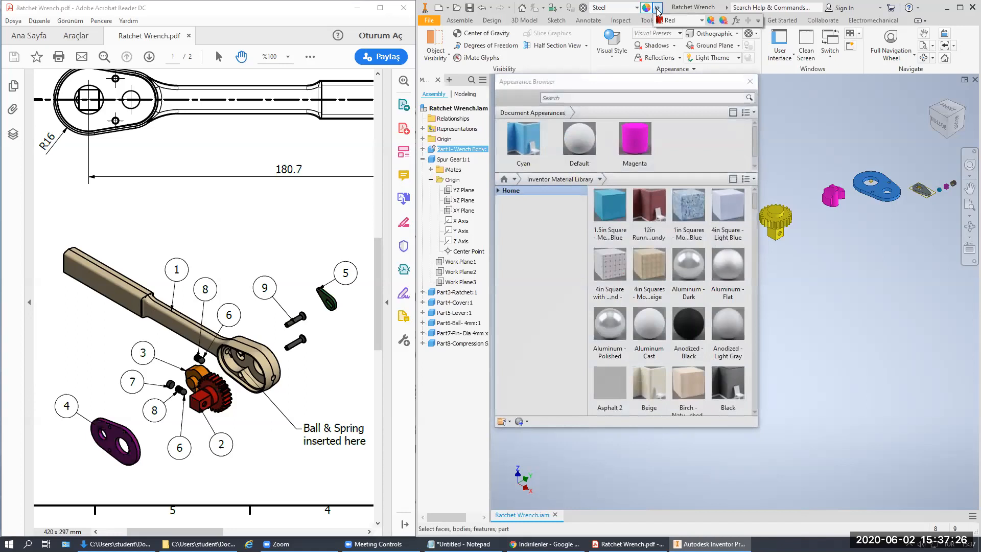
{"action": "key", "text": "Escape"}
{"action": "left_click", "coordinate": [657, 9]}
{"action": "left_click", "coordinate": [673, 24]}
{"action": "left_click", "coordinate": [655, 192]}
{"action": "left_click", "coordinate": [655, 197]}
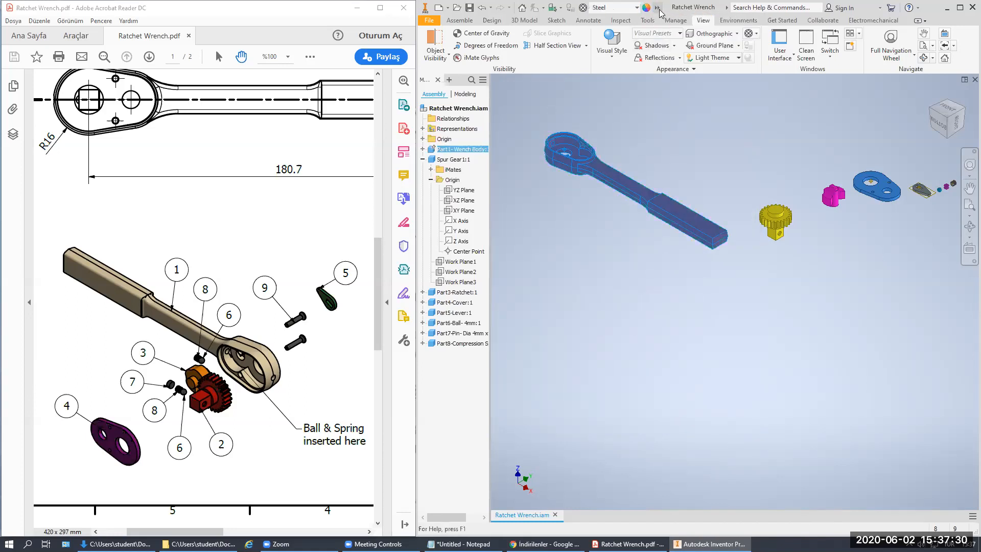
{"action": "left_click", "coordinate": [657, 8]}
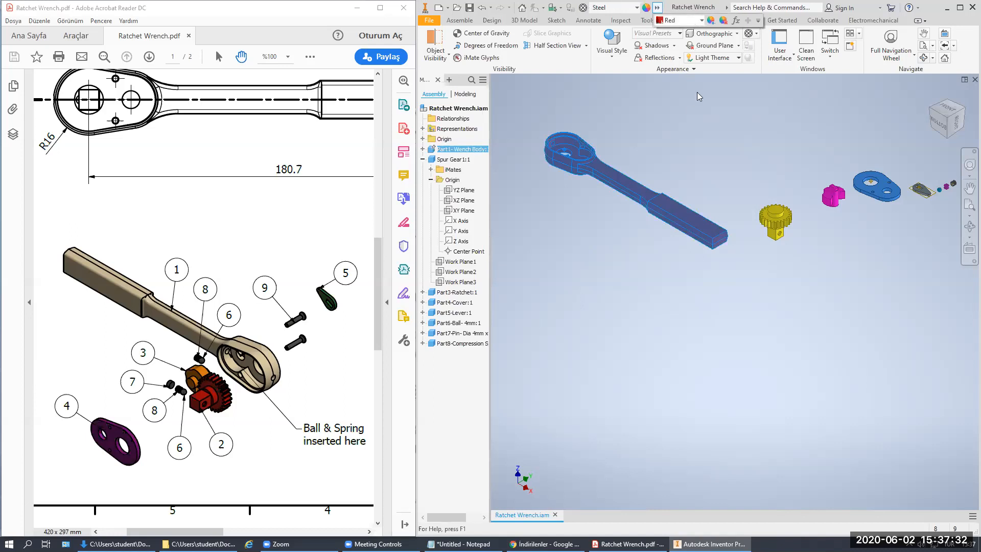
{"action": "left_click", "coordinate": [701, 21]}
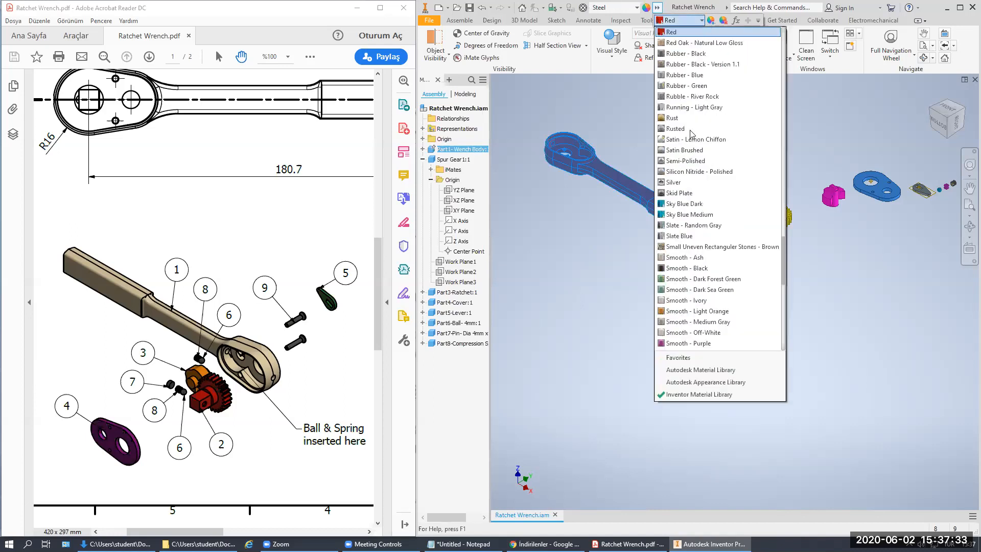
{"action": "left_click", "coordinate": [684, 32]}
{"action": "scroll", "coordinate": [612, 166], "scroll_direction": "down", "scroll_amount": 10}
{"action": "scroll", "coordinate": [611, 167], "scroll_direction": "up", "scroll_amount": 5}
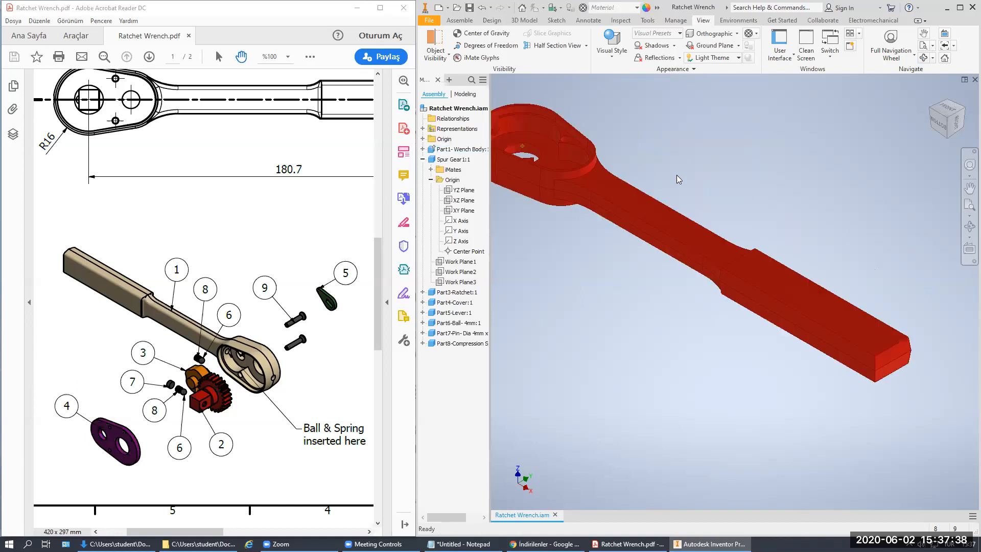
Step: Rotate the spur gear freely so its square drive faces the open-cavity side of the wrench body
{"action": "scroll", "coordinate": [634, 159], "scroll_direction": "up", "scroll_amount": 8}
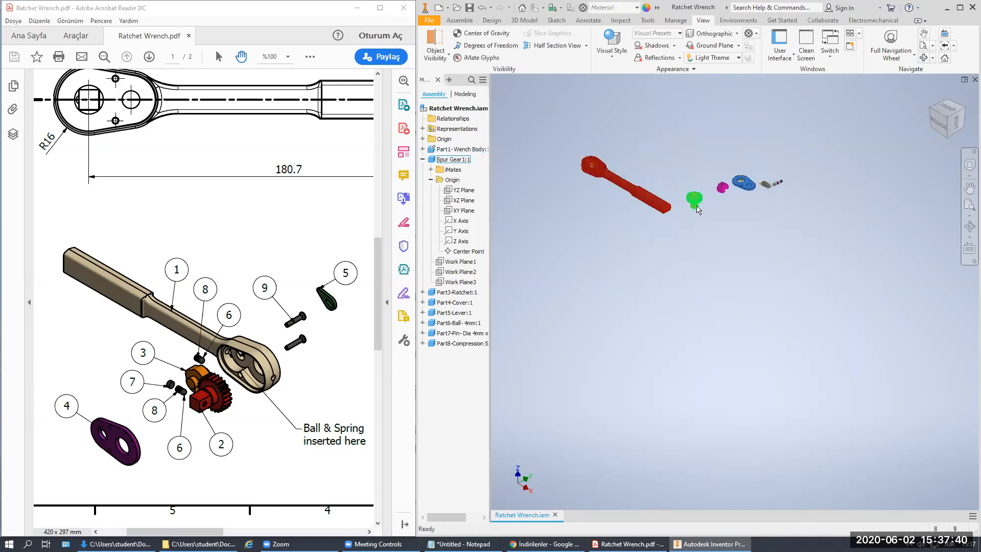
{"action": "scroll", "coordinate": [697, 209], "scroll_direction": "down", "scroll_amount": 6}
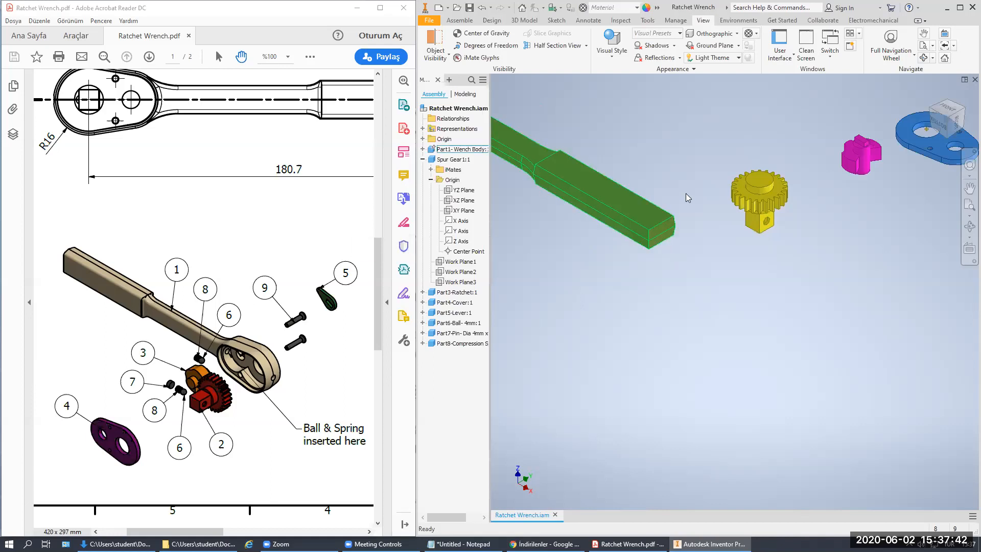
{"action": "scroll", "coordinate": [685, 193], "scroll_direction": "up", "scroll_amount": 3}
{"action": "left_click", "coordinate": [769, 210]}
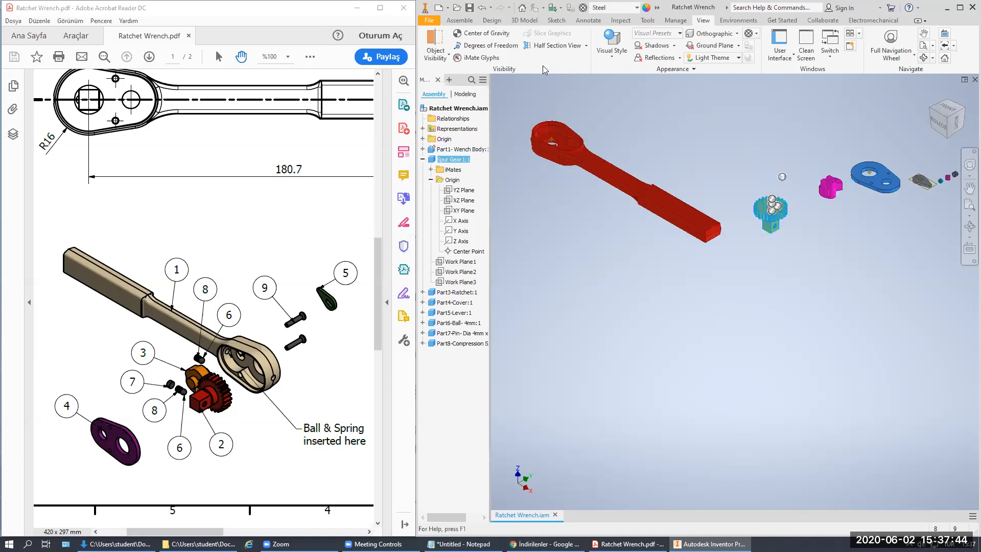
{"action": "left_click", "coordinate": [463, 20]}
{"action": "left_click", "coordinate": [491, 45]}
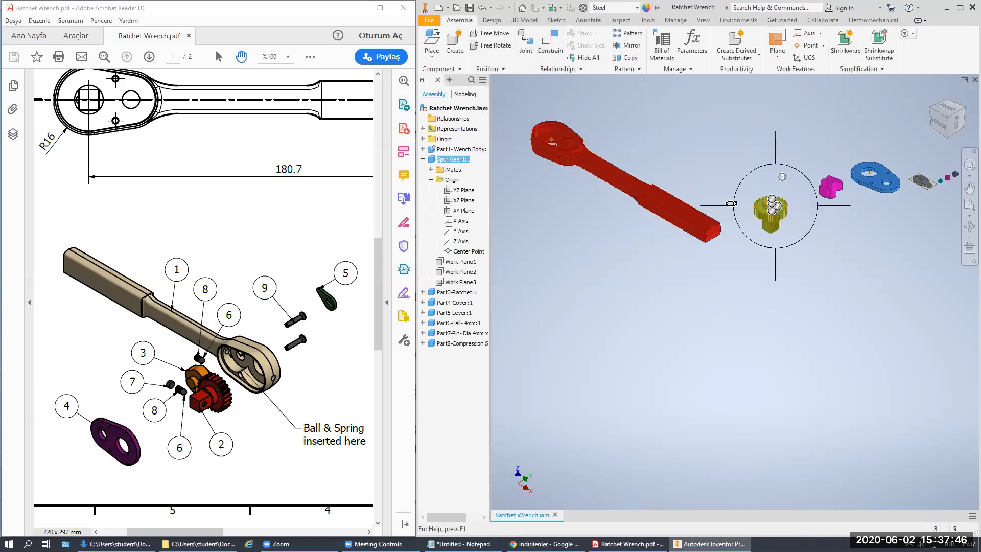
{"action": "mouse_move", "coordinate": [772, 219]}
{"action": "left_mouse_down"}
{"action": "mouse_move", "coordinate": [751, 164]}
{"action": "mouse_move", "coordinate": [761, 194]}
{"action": "mouse_move", "coordinate": [767, 175]}
{"action": "left_mouse_up"}
{"action": "key", "text": "Escape"}
{"action": "key", "text": "Escape"}
Step: Move the spur gear to the open-cavity side of the wrench body, just below its head
{"action": "scroll", "coordinate": [762, 215], "scroll_direction": "up", "scroll_amount": 3}
{"action": "middle_click_drag", "start_coordinate": [768, 212], "coordinate": [765, 204]}
{"action": "left_click", "coordinate": [943, 100]}
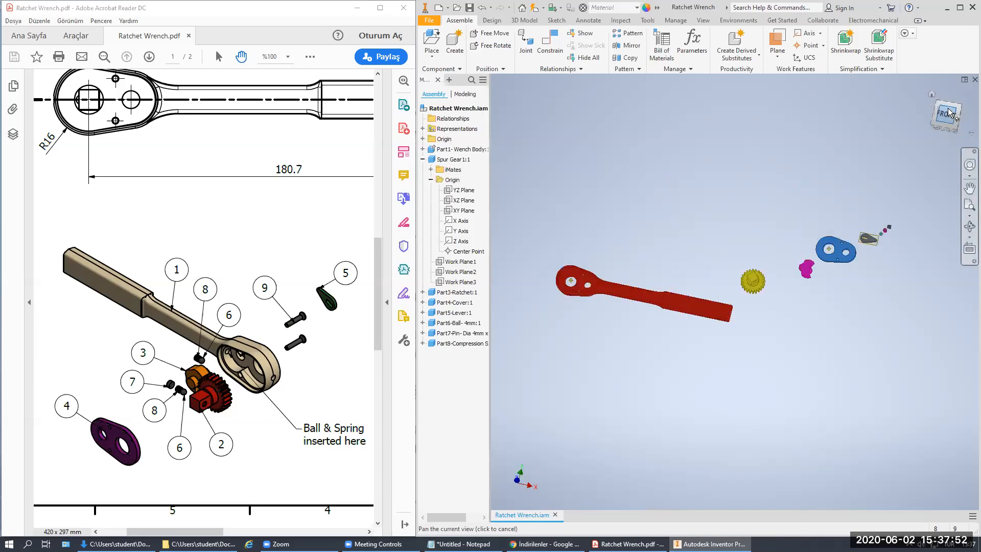
{"action": "left_click", "coordinate": [962, 96]}
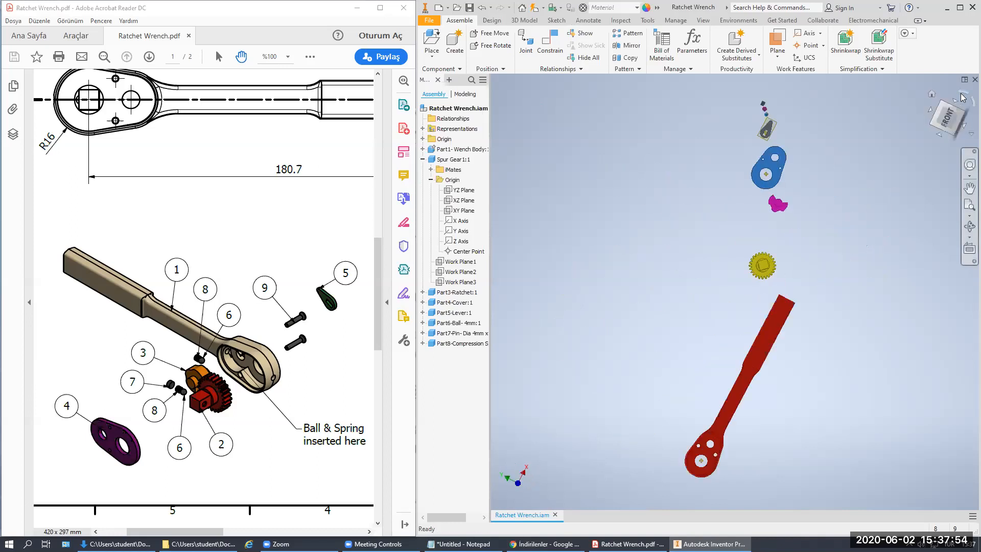
{"action": "left_click", "coordinate": [960, 98]}
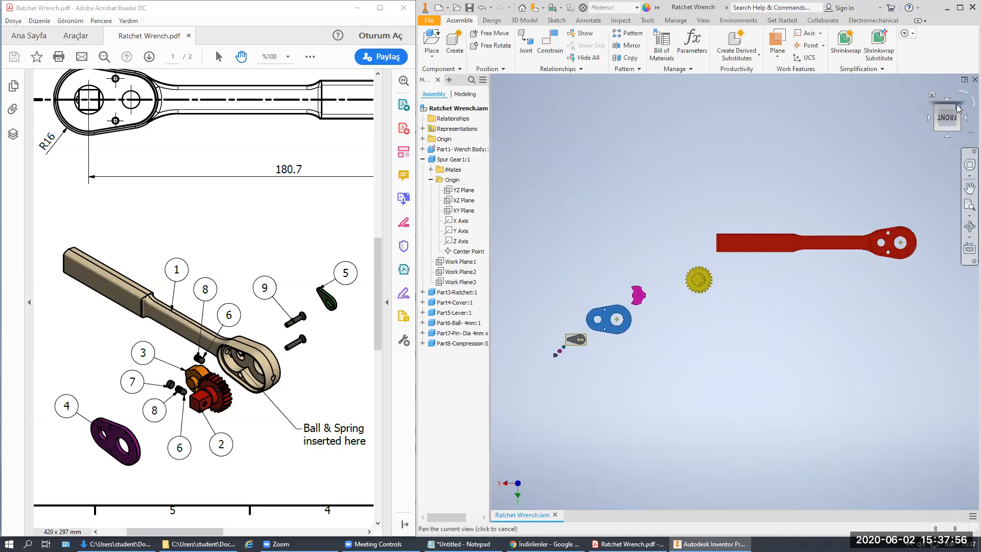
{"action": "left_click", "coordinate": [959, 109]}
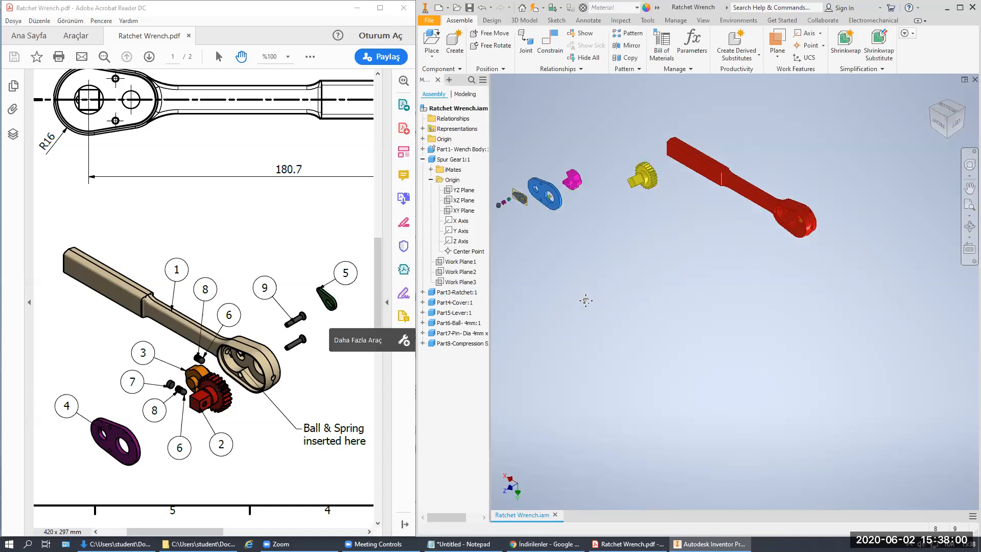
{"action": "middle_click_drag", "start_coordinate": [586, 297], "coordinate": [543, 262]}
{"action": "left_click_drag", "start_coordinate": [589, 165], "coordinate": [696, 249]}
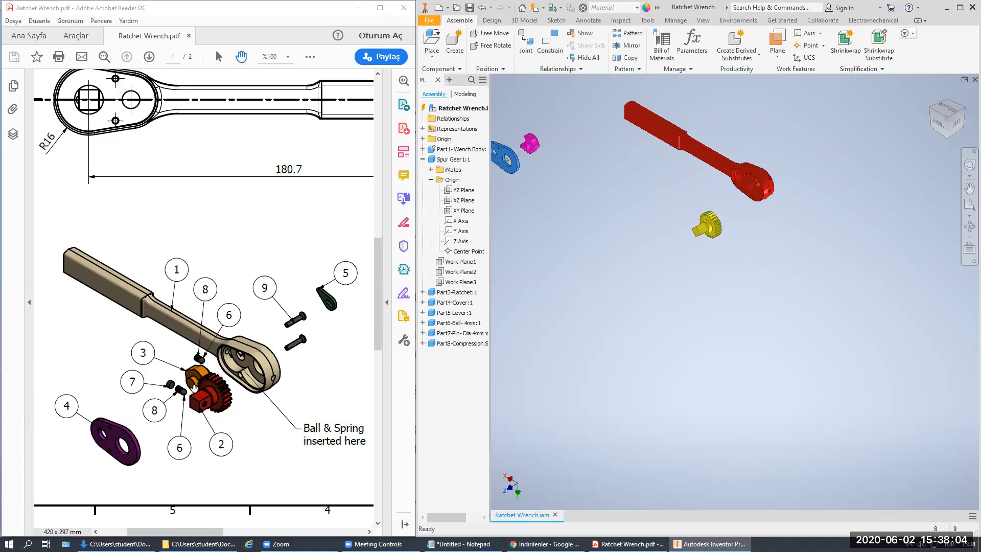
Step: Rotate the ratchet freely and move it beside the spur gear
{"action": "scroll", "coordinate": [508, 171], "scroll_direction": "up", "scroll_amount": 5}
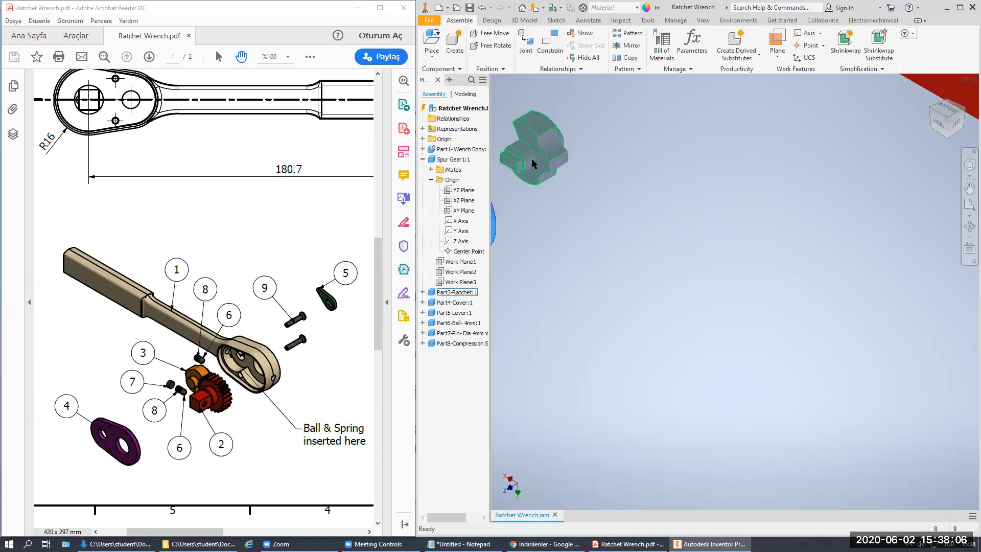
{"action": "scroll", "coordinate": [547, 189], "scroll_direction": "down", "scroll_amount": 3}
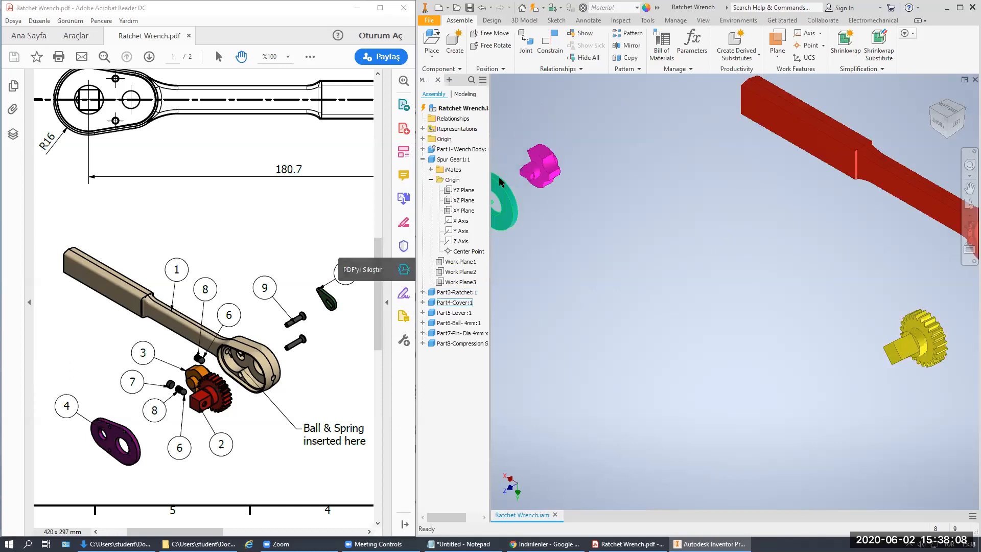
{"action": "left_click", "coordinate": [490, 45]}
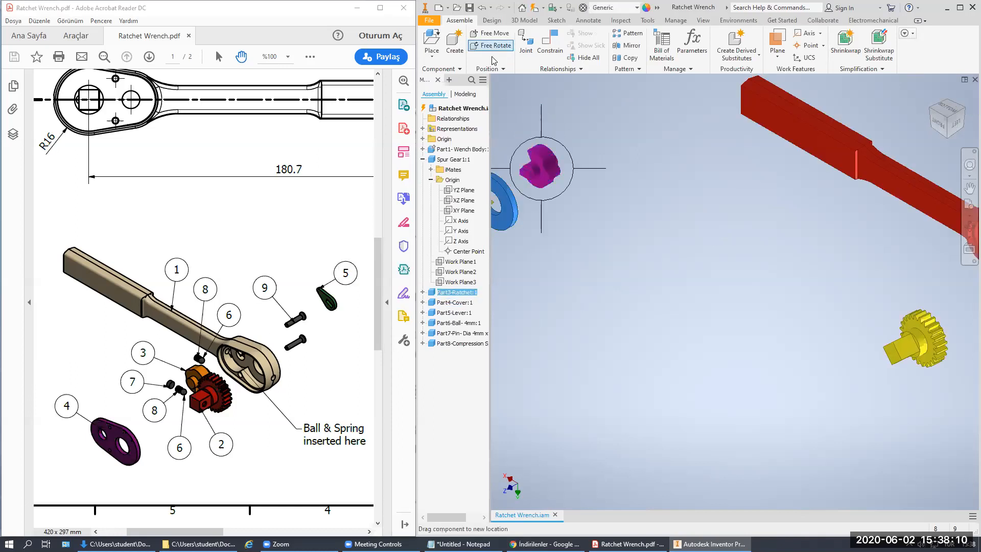
{"action": "left_click_drag", "start_coordinate": [563, 189], "coordinate": [496, 192]}
{"action": "key", "text": "Escape"}
{"action": "left_click_drag", "start_coordinate": [544, 171], "coordinate": [762, 332]}
{"action": "left_click", "coordinate": [654, 231]}
Step: Move the cover below the ratchet and spur gear, and place the lever above the wrench body's head
{"action": "scroll", "coordinate": [654, 231], "scroll_direction": "down", "scroll_amount": 3}
{"action": "middle_click_drag", "start_coordinate": [674, 204], "coordinate": [678, 143]}
{"action": "left_click_drag", "start_coordinate": [572, 153], "coordinate": [712, 333]}
{"action": "left_click_drag", "start_coordinate": [529, 161], "coordinate": [865, 107]}
{"action": "middle_click_drag", "start_coordinate": [657, 203], "coordinate": [692, 214]}
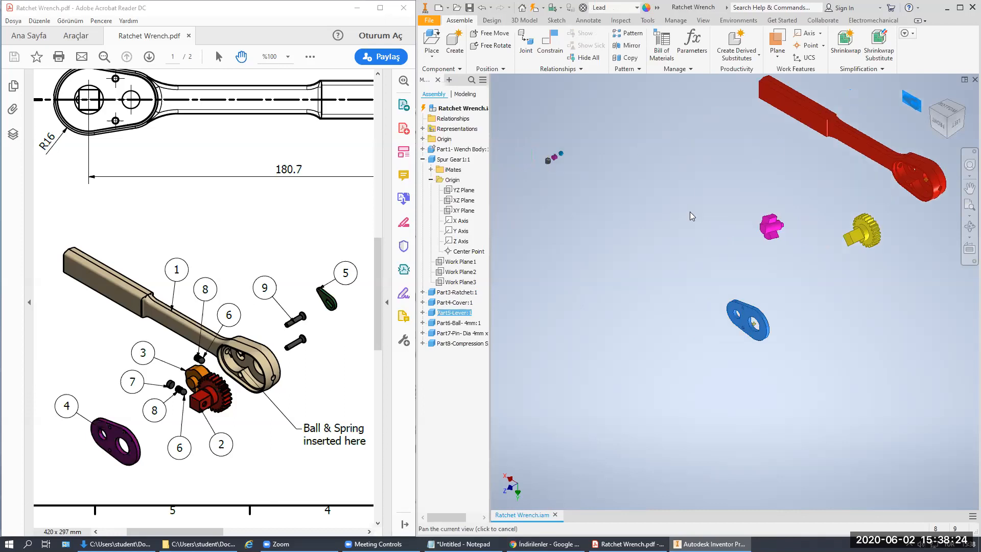
Step: Duplicate the 4 mm ball and the compression spring by copying them and pasting a second pair nearby
{"action": "scroll", "coordinate": [567, 161], "scroll_direction": "up", "scroll_amount": 5}
{"action": "left_click", "coordinate": [558, 157]}
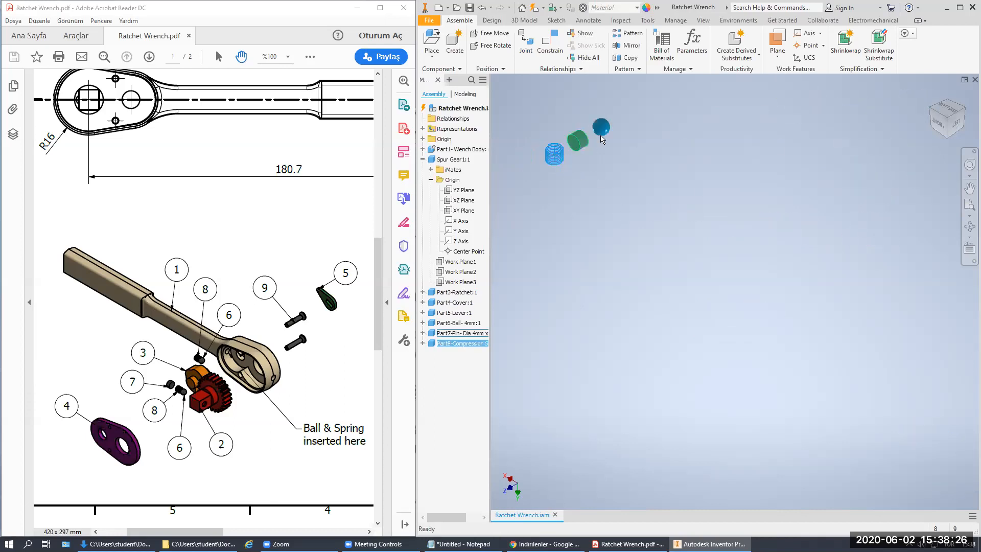
{"action": "left_click", "coordinate": [596, 134], "text": "ctrl"}
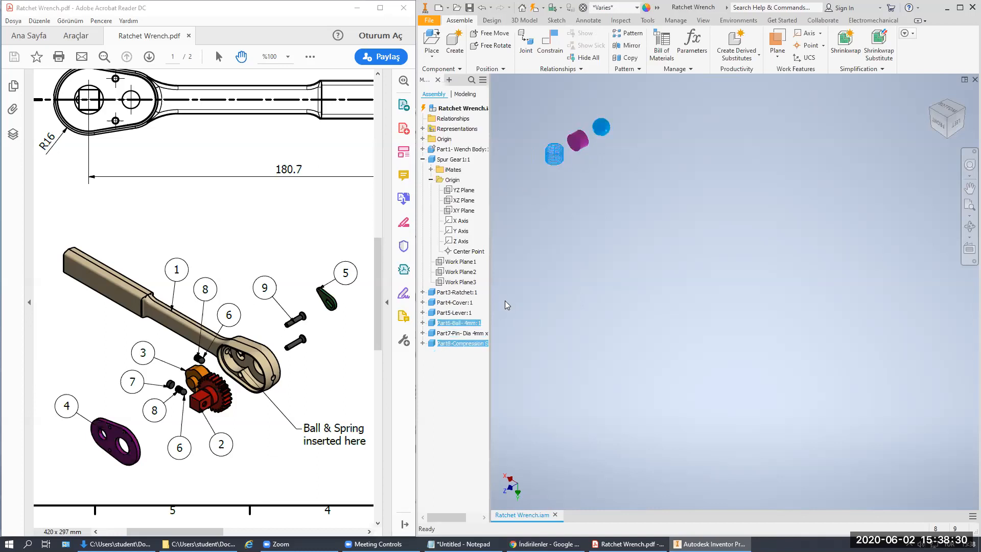
{"action": "left_click", "coordinate": [664, 164]}
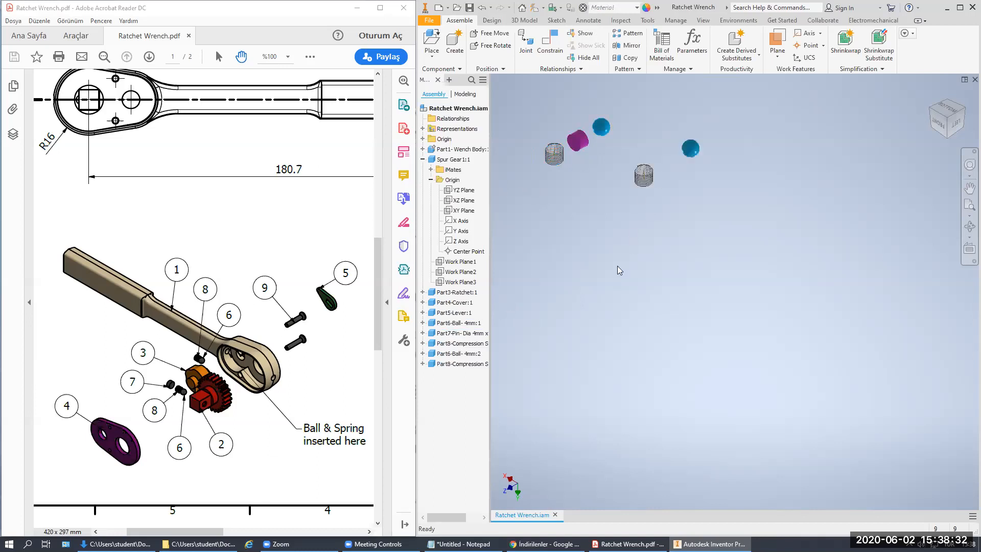
Step: Move one ball, the pin and one compression spring into the space between the ratchet and the cover
{"action": "scroll", "coordinate": [625, 242], "scroll_direction": "up", "scroll_amount": 5}
{"action": "middle_click_drag", "start_coordinate": [621, 195], "coordinate": [552, 91]}
{"action": "middle_click_drag", "start_coordinate": [688, 227], "coordinate": [664, 221]}
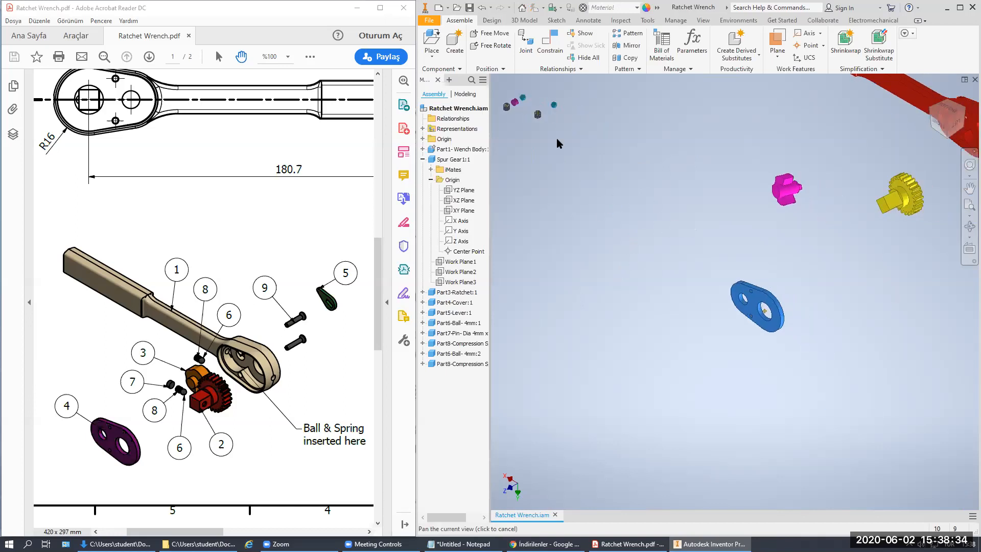
{"action": "middle_click_drag", "start_coordinate": [524, 120], "coordinate": [568, 169]}
{"action": "left_click_drag", "start_coordinate": [568, 170], "coordinate": [814, 291]}
{"action": "left_click_drag", "start_coordinate": [559, 151], "coordinate": [797, 284]}
{"action": "left_click_drag", "start_coordinate": [551, 159], "coordinate": [791, 293]}
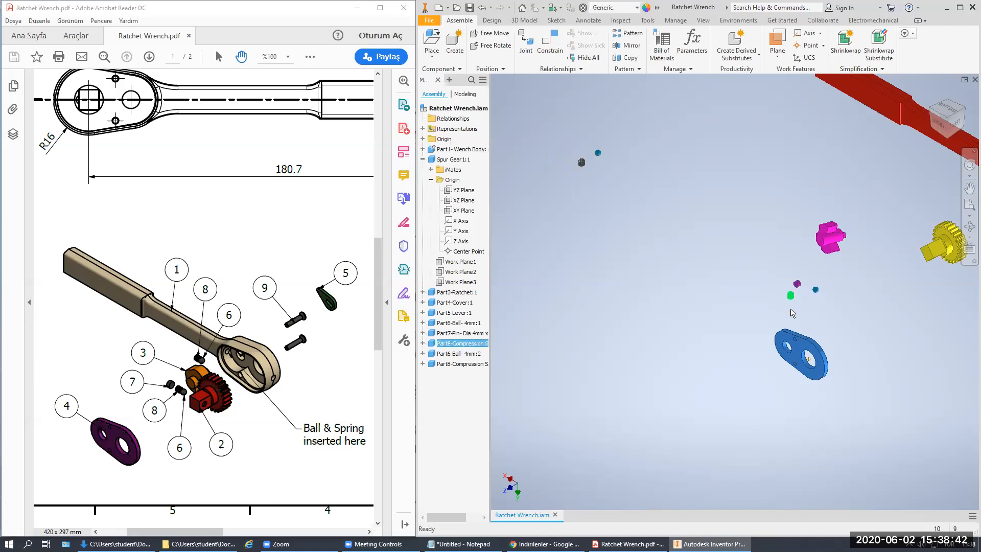
Step: Examine the spur gear's square drive, the wrench head and the small parts near the cover
{"action": "middle_click_drag", "start_coordinate": [955, 244], "coordinate": [833, 219]}
{"action": "left_click", "coordinate": [817, 224]}
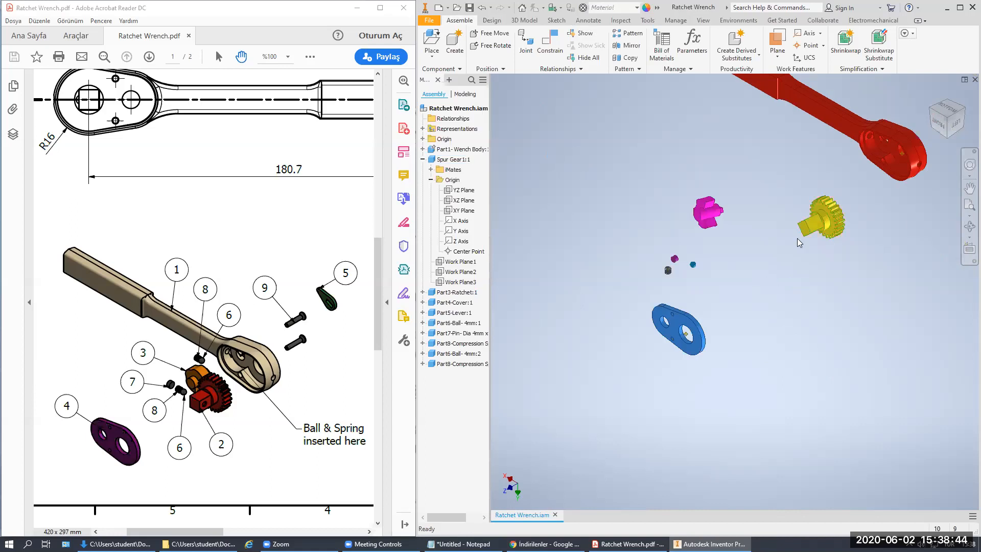
{"action": "middle_click_drag", "start_coordinate": [816, 266], "coordinate": [674, 291]}
{"action": "scroll", "coordinate": [676, 276], "scroll_direction": "up", "scroll_amount": 3}
{"action": "left_click", "coordinate": [828, 207]}
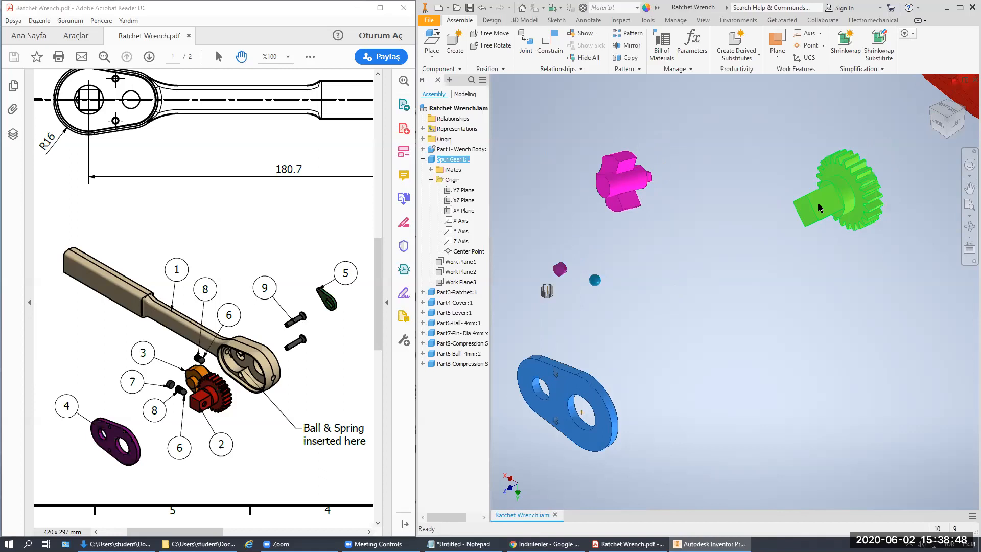
{"action": "left_click", "coordinate": [766, 146]}
{"action": "scroll", "coordinate": [808, 201], "scroll_direction": "down", "scroll_amount": 3}
{"action": "middle_click_drag", "start_coordinate": [808, 201], "coordinate": [786, 201]}
{"action": "middle_click_drag", "start_coordinate": [936, 126], "coordinate": [919, 131]}
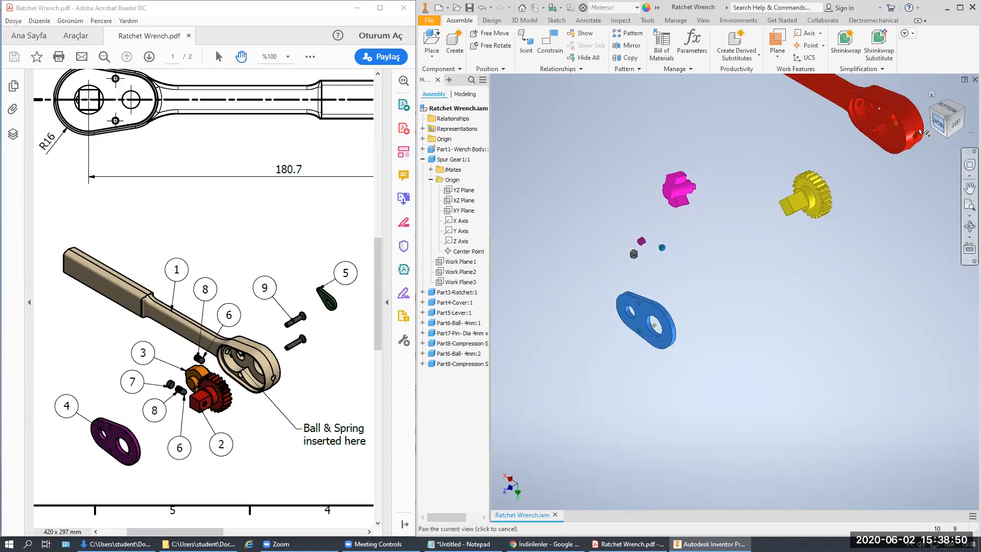
{"action": "scroll", "coordinate": [813, 177], "scroll_direction": "down", "scroll_amount": 3}
{"action": "middle_click_drag", "start_coordinate": [813, 177], "coordinate": [786, 188]}
{"action": "scroll", "coordinate": [716, 218], "scroll_direction": "up", "scroll_amount": 6}
{"action": "middle_click_drag", "start_coordinate": [656, 249], "coordinate": [682, 209]}
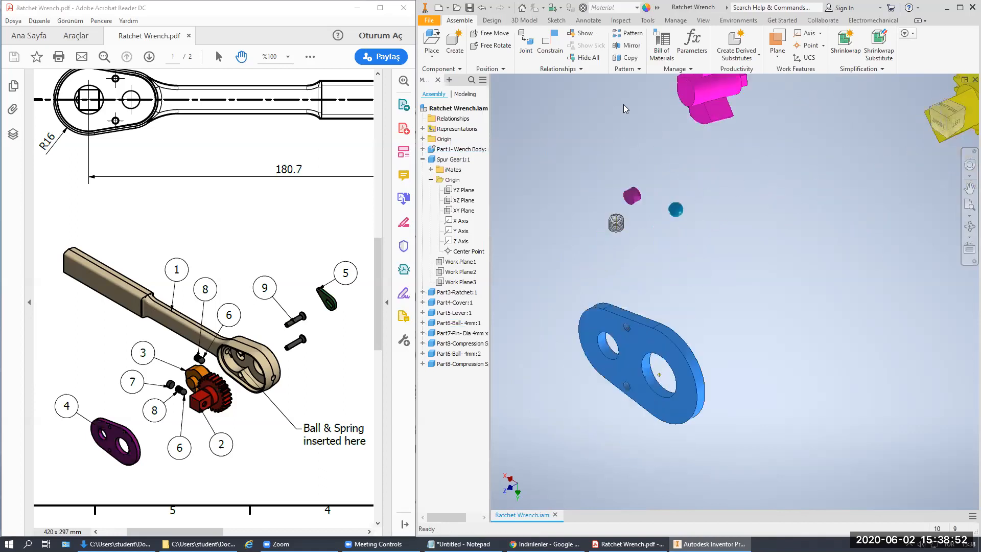
Step: Add a mate constraint with 0 mm offset between the compression spring's axis and the ball
{"action": "left_click", "coordinate": [550, 42]}
{"action": "scroll", "coordinate": [616, 222], "scroll_direction": "up", "scroll_amount": 5}
{"action": "middle_click_drag", "start_coordinate": [766, 280], "coordinate": [787, 290]}
{"action": "left_click", "coordinate": [706, 238]}
{"action": "scroll", "coordinate": [745, 253], "scroll_direction": "down", "scroll_amount": 4}
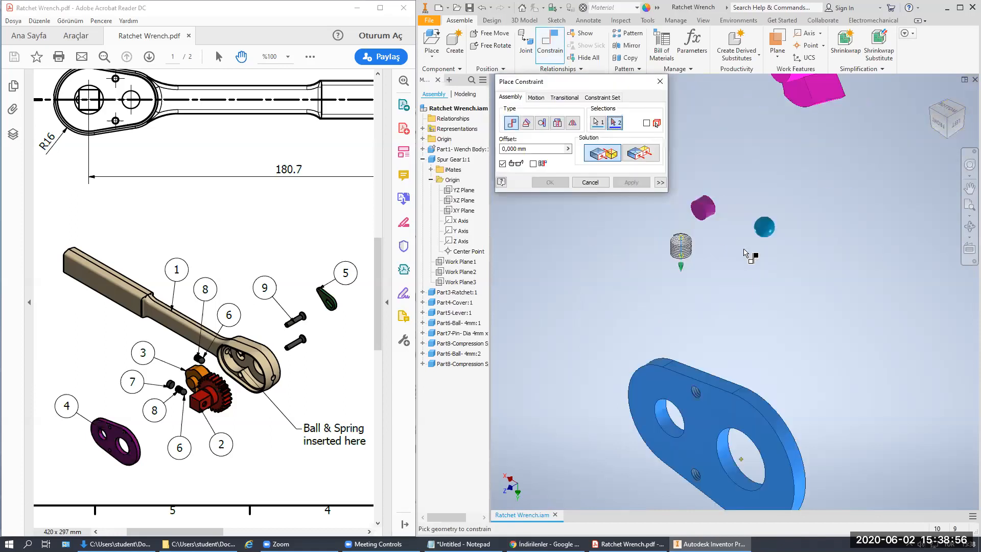
{"action": "left_click", "coordinate": [762, 236]}
{"action": "left_click", "coordinate": [549, 183]}
Step: Slide the ball along the spring's axis and constrain it tangent to the spring's end, with the inside solution and 0 mm offset
{"action": "scroll", "coordinate": [753, 281], "scroll_direction": "up", "scroll_amount": 5}
{"action": "left_click_drag", "start_coordinate": [751, 278], "coordinate": [758, 321]}
{"action": "left_click_drag", "start_coordinate": [746, 240], "coordinate": [741, 216]}
{"action": "left_click", "coordinate": [676, 199]}
{"action": "left_click", "coordinate": [737, 206]}
{"action": "left_click", "coordinate": [550, 44]}
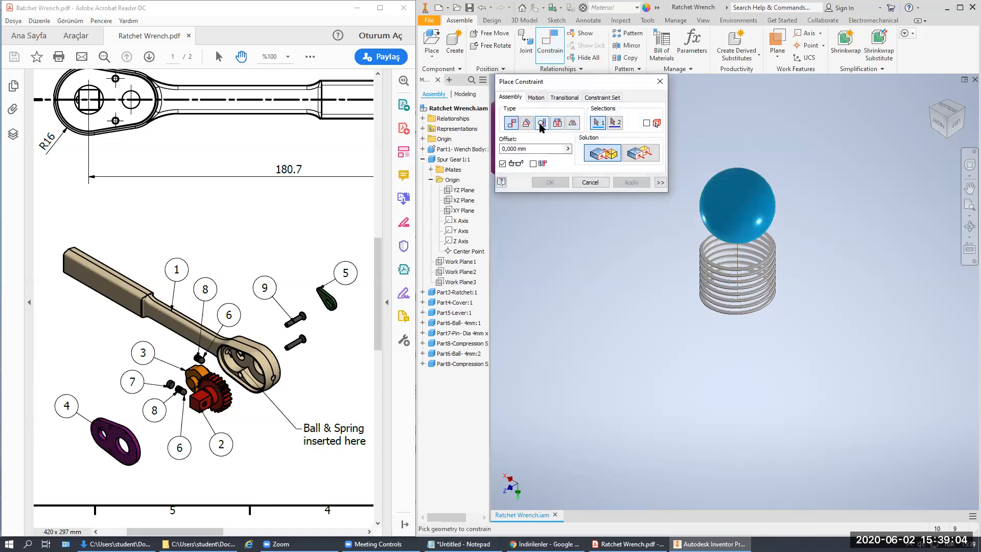
{"action": "left_click", "coordinate": [543, 123]}
{"action": "left_click", "coordinate": [740, 242]}
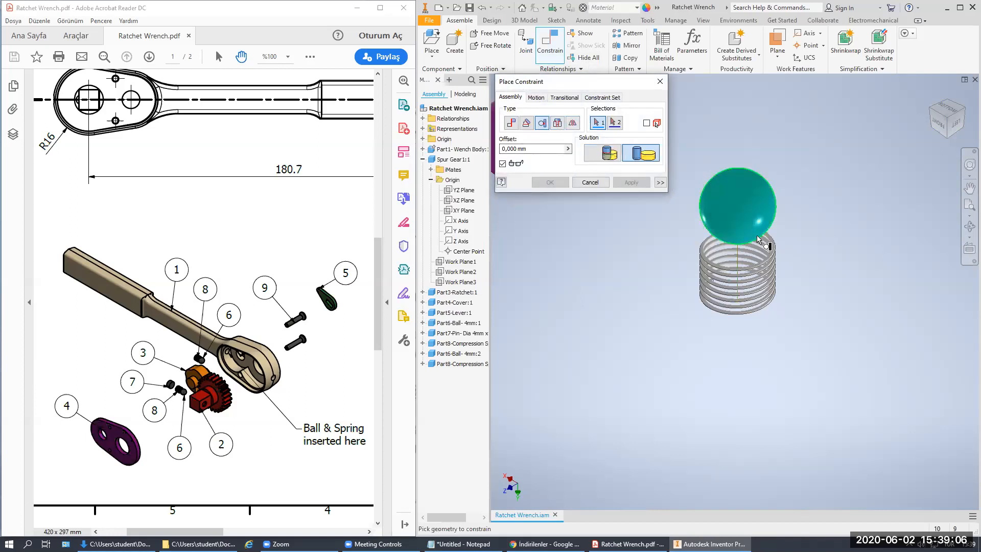
{"action": "scroll", "coordinate": [769, 247], "scroll_direction": "down", "scroll_amount": 5}
{"action": "left_click", "coordinate": [770, 238]}
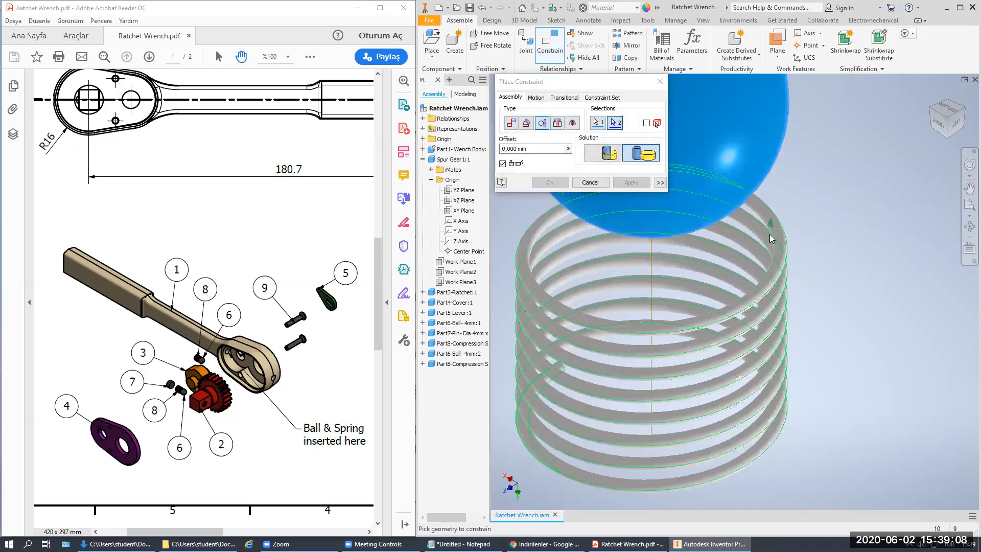
{"action": "left_click", "coordinate": [606, 157]}
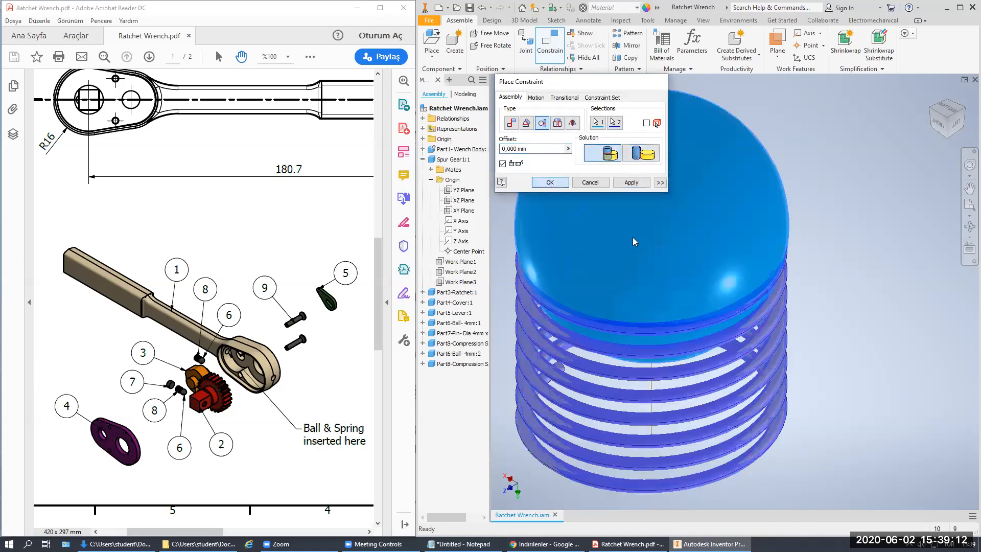
{"action": "left_click", "coordinate": [550, 182]}
Step: Copy the constrained ball and spring pair and paste another pair near the ratchet
{"action": "scroll", "coordinate": [742, 289], "scroll_direction": "up", "scroll_amount": 5}
{"action": "scroll", "coordinate": [742, 289], "scroll_direction": "up", "scroll_amount": 5}
{"action": "left_click_drag", "start_coordinate": [725, 262], "coordinate": [712, 235]}
{"action": "scroll", "coordinate": [742, 265], "scroll_direction": "up", "scroll_amount": 4}
{"action": "key", "text": "ctrl+c"}
{"action": "key", "text": "ctrl+v"}
{"action": "left_click", "coordinate": [771, 246]}
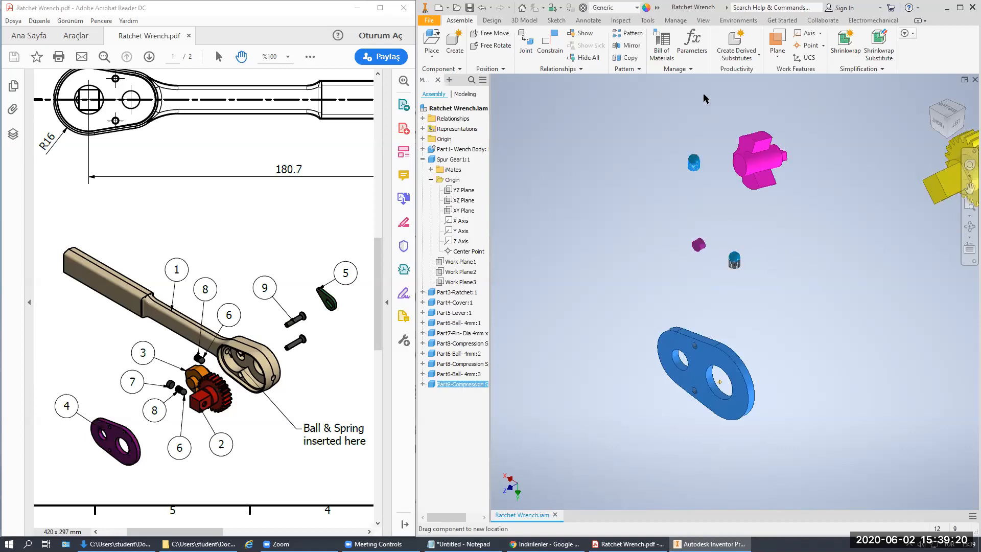
Step: Delete the unconstrained ball and spring pair left away from the other parts
{"action": "scroll", "coordinate": [750, 259], "scroll_direction": "up", "scroll_amount": 3}
{"action": "middle_click_drag", "start_coordinate": [683, 315], "coordinate": [718, 265]}
{"action": "left_click_drag", "start_coordinate": [718, 265], "coordinate": [557, 147]}
{"action": "key", "text": "Delete"}
Step: Move the spur gear closer to the ratchet and the wrench head
{"action": "middle_click_drag", "start_coordinate": [849, 364], "coordinate": [603, 215]}
{"action": "scroll", "coordinate": [601, 211], "scroll_direction": "down", "scroll_amount": 5}
{"action": "middle_click_drag", "start_coordinate": [698, 174], "coordinate": [569, 256]}
{"action": "middle_click_drag", "start_coordinate": [565, 302], "coordinate": [518, 337]}
{"action": "scroll", "coordinate": [577, 301], "scroll_direction": "up", "scroll_amount": 3}
{"action": "left_click", "coordinate": [795, 183]}
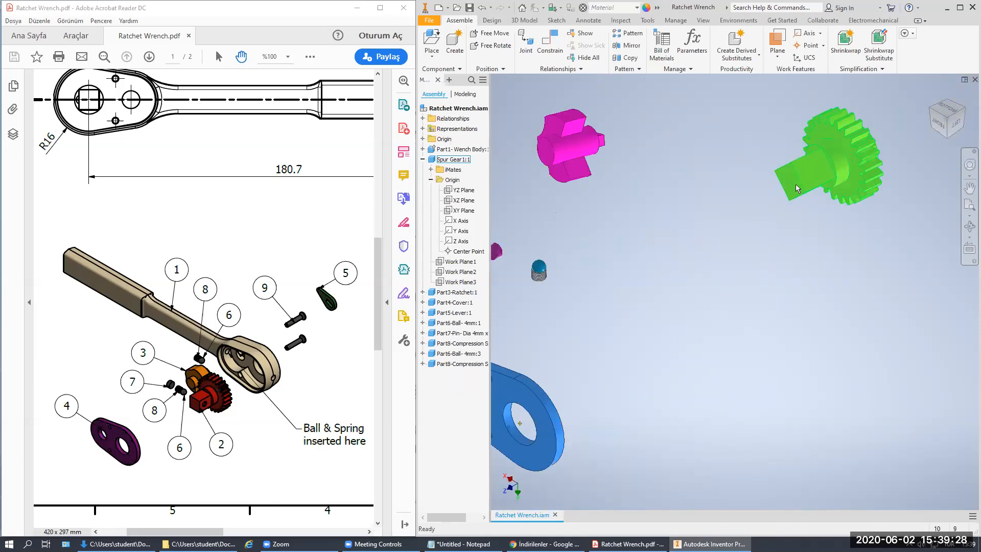
{"action": "left_click_drag", "start_coordinate": [796, 184], "coordinate": [746, 183]}
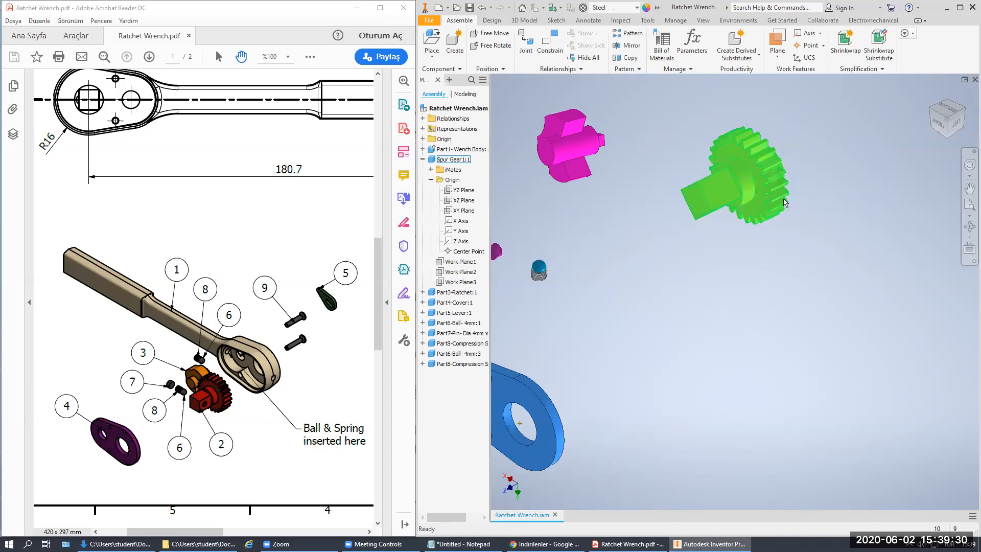
{"action": "left_click", "coordinate": [761, 245]}
Step: Mate the spur gear's axis with the wrench head's large round opening at 0 mm offset and slide the gear out in front of the head
{"action": "scroll", "coordinate": [760, 245], "scroll_direction": "up", "scroll_amount": 3}
{"action": "middle_click_drag", "start_coordinate": [759, 257], "coordinate": [737, 261]}
{"action": "middle_click_drag", "start_coordinate": [810, 166], "coordinate": [771, 201]}
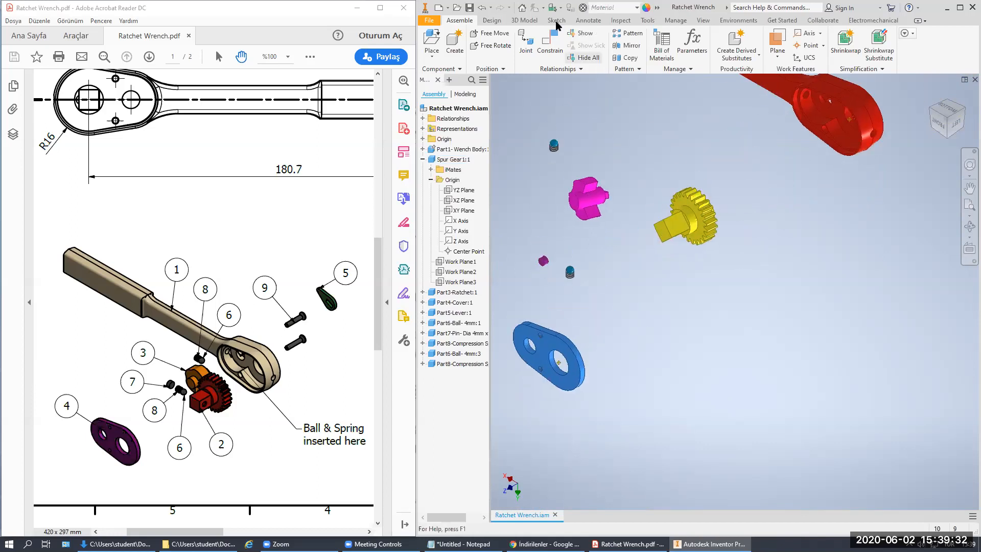
{"action": "left_click", "coordinate": [547, 41]}
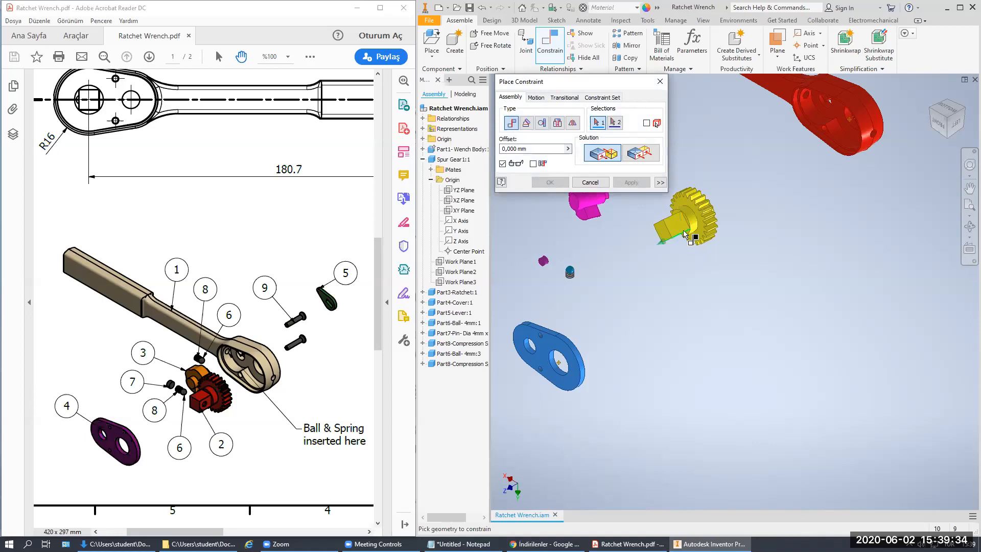
{"action": "scroll", "coordinate": [699, 214], "scroll_direction": "down", "scroll_amount": 3}
{"action": "left_click", "coordinate": [703, 214]}
{"action": "scroll", "coordinate": [749, 230], "scroll_direction": "up", "scroll_amount": 3}
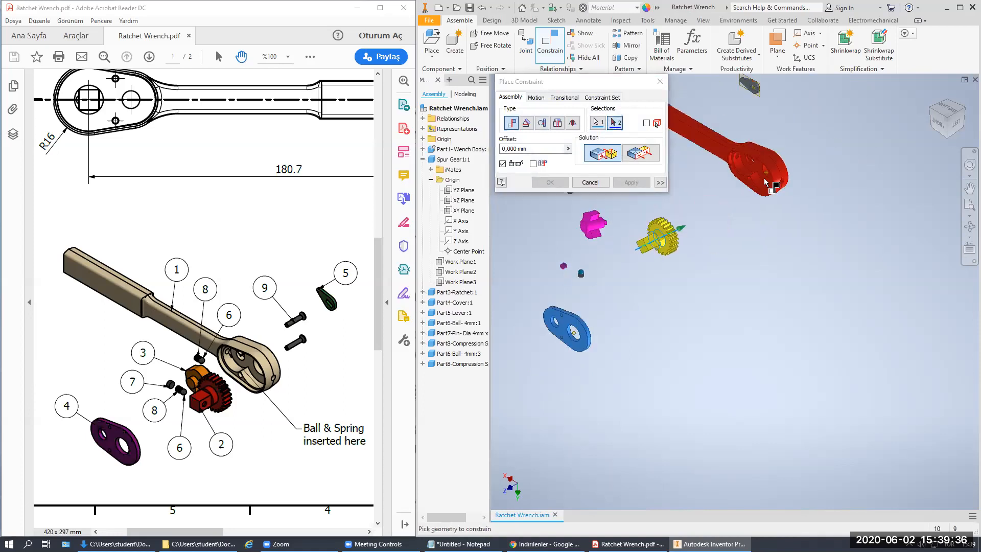
{"action": "scroll", "coordinate": [759, 188], "scroll_direction": "down", "scroll_amount": 5}
{"action": "left_click", "coordinate": [749, 225]}
{"action": "scroll", "coordinate": [748, 220], "scroll_direction": "up", "scroll_amount": 5}
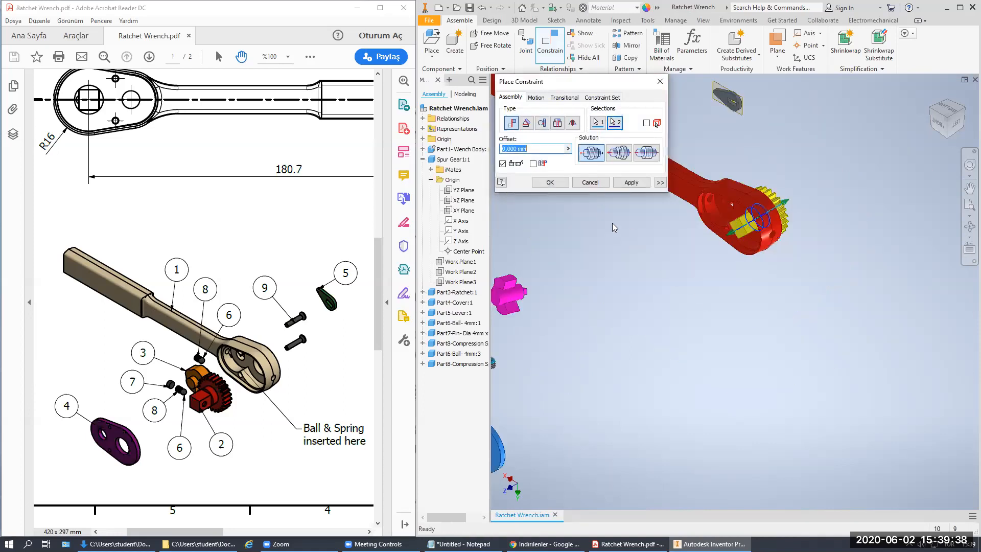
{"action": "left_click", "coordinate": [550, 182]}
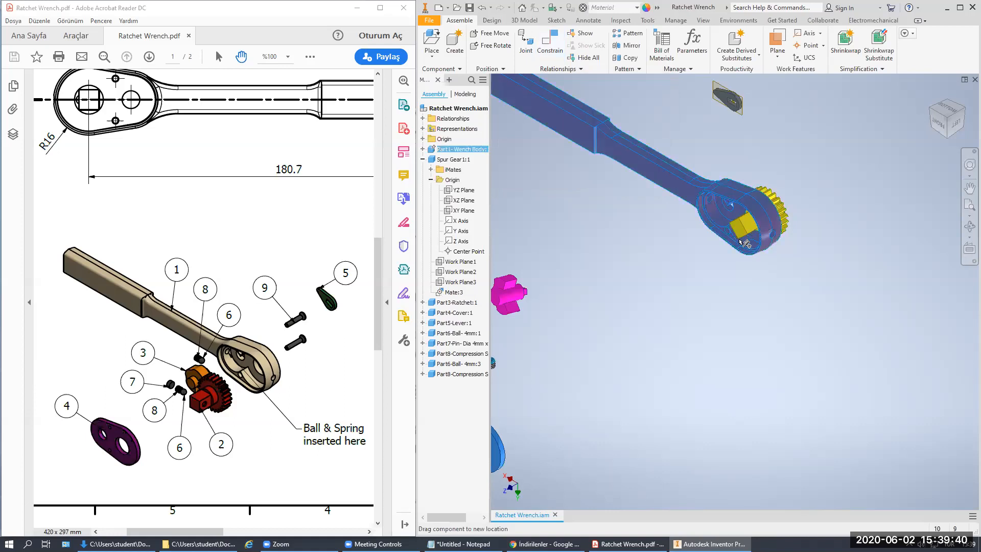
{"action": "left_click_drag", "start_coordinate": [742, 228], "coordinate": [690, 253]}
{"action": "left_click", "coordinate": [663, 269]}
Step: Mate a ball-and-spring pair's spring axis with the cross hole in the gear's square drive, using 0 mm offset
{"action": "middle_click_drag", "start_coordinate": [674, 247], "coordinate": [809, 156]}
{"action": "left_click", "coordinate": [561, 40]}
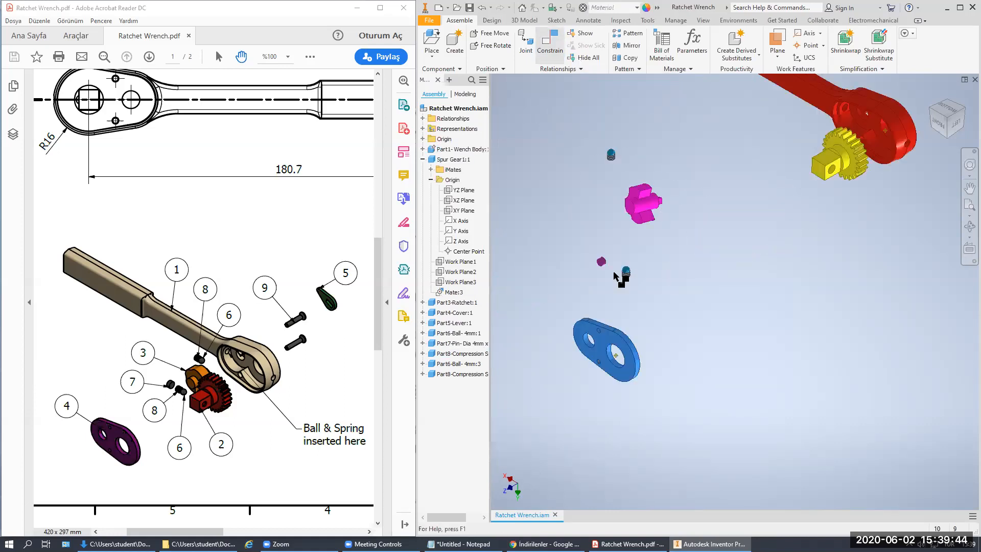
{"action": "scroll", "coordinate": [633, 317], "scroll_direction": "down", "scroll_amount": 8}
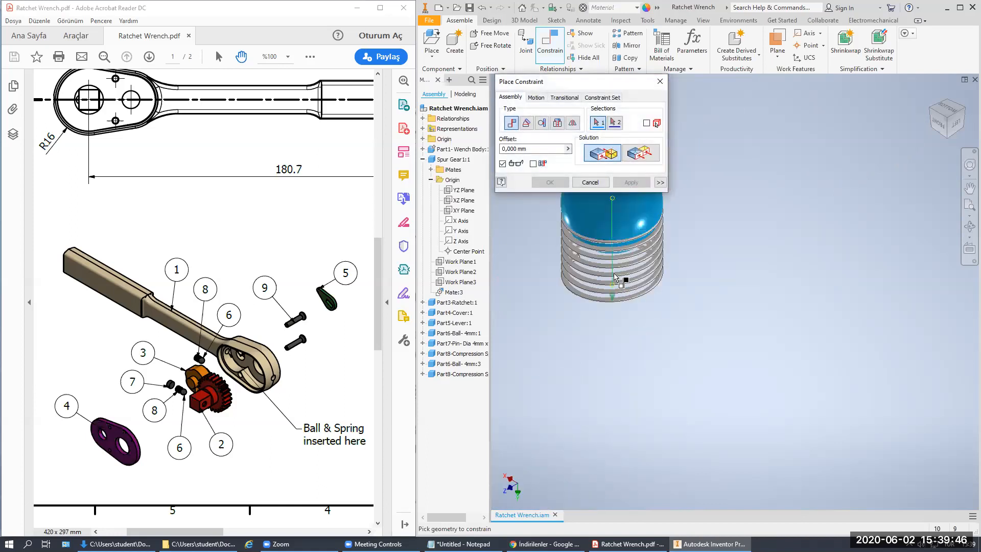
{"action": "left_click", "coordinate": [614, 277]}
{"action": "scroll", "coordinate": [666, 310], "scroll_direction": "up", "scroll_amount": 8}
{"action": "middle_click_drag", "start_coordinate": [718, 307], "coordinate": [577, 342]}
{"action": "scroll", "coordinate": [825, 188], "scroll_direction": "down", "scroll_amount": 2}
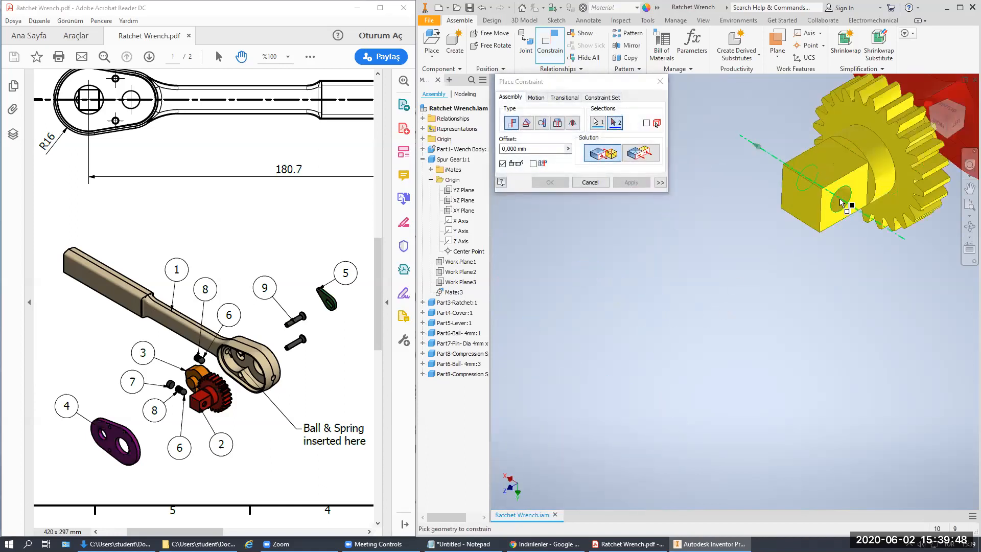
{"action": "left_click", "coordinate": [840, 202]}
{"action": "scroll", "coordinate": [762, 228], "scroll_direction": "up", "scroll_amount": 4}
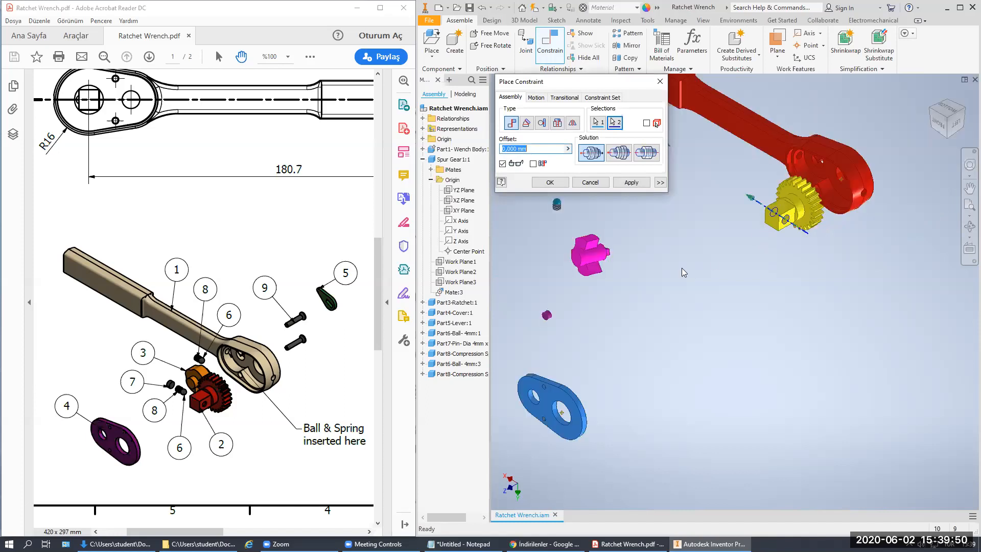
{"action": "middle_click_drag", "start_coordinate": [808, 321], "coordinate": [846, 349]}
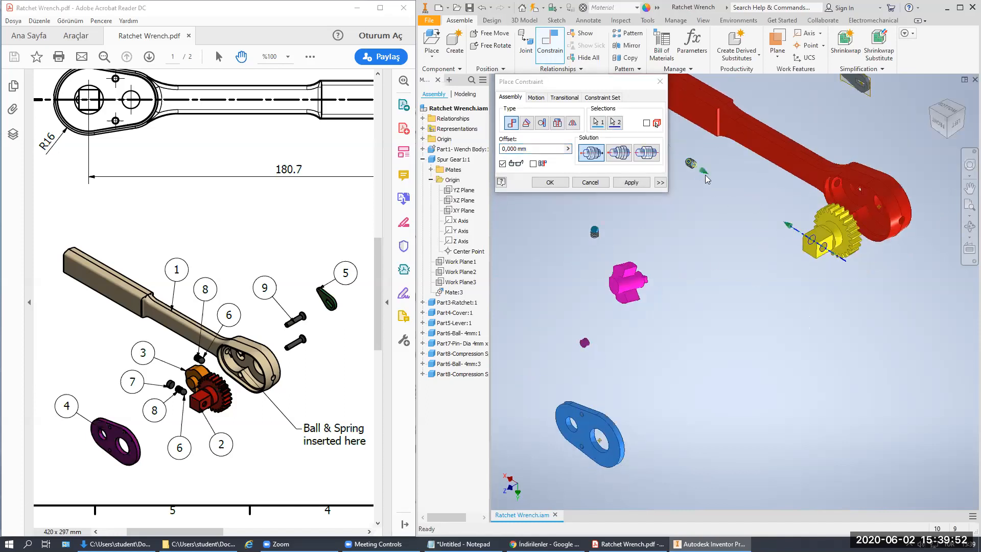
{"action": "scroll", "coordinate": [676, 165], "scroll_direction": "down", "scroll_amount": 5}
{"action": "scroll", "coordinate": [720, 188], "scroll_direction": "up", "scroll_amount": 4}
{"action": "left_click", "coordinate": [551, 185]}
Step: Pull the mated ball and spring pair away from the wrench handle and ground the spur gear
{"action": "scroll", "coordinate": [726, 228], "scroll_direction": "up", "scroll_amount": 3}
{"action": "middle_click_drag", "start_coordinate": [726, 225], "coordinate": [656, 149]}
{"action": "left_click_drag", "start_coordinate": [657, 152], "coordinate": [712, 289]}
{"action": "left_click", "coordinate": [820, 240]}
{"action": "right_click", "coordinate": [821, 244]}
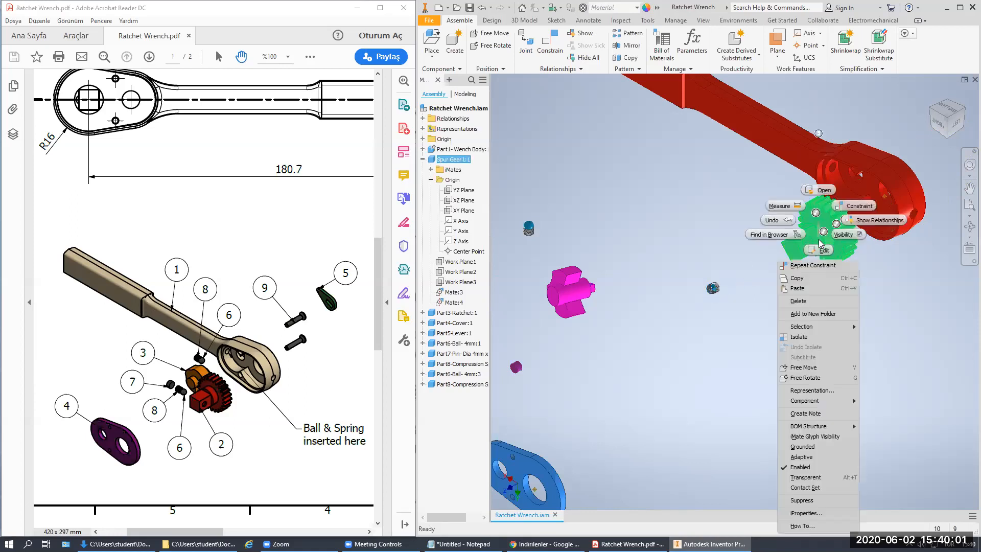
{"action": "left_click", "coordinate": [811, 448]}
Step: Slide the ball and spring pair along the cross hole's axis up to the gear's square drive
{"action": "scroll", "coordinate": [739, 287], "scroll_direction": "down", "scroll_amount": 3}
{"action": "middle_click_drag", "start_coordinate": [768, 292], "coordinate": [722, 283]}
{"action": "left_click_drag", "start_coordinate": [639, 279], "coordinate": [768, 212]}
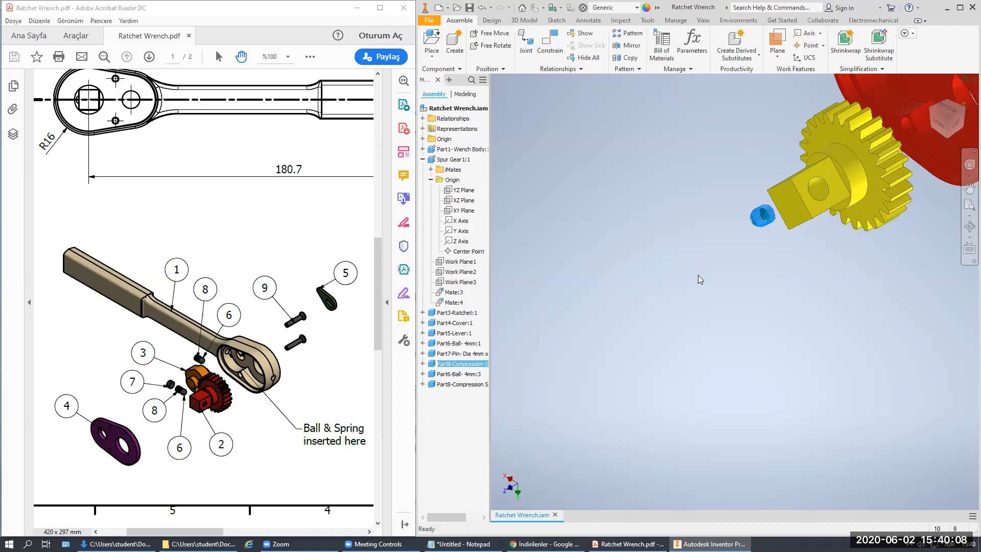
{"action": "left_click", "coordinate": [697, 275]}
Step: Mate the pin's axis with the cross hole in the gear's square drive, using 0 mm offset
{"action": "scroll", "coordinate": [698, 277], "scroll_direction": "up", "scroll_amount": 5}
{"action": "scroll", "coordinate": [623, 293], "scroll_direction": "down", "scroll_amount": 5}
{"action": "left_click", "coordinate": [550, 46]}
{"action": "scroll", "coordinate": [639, 278], "scroll_direction": "down", "scroll_amount": 3}
{"action": "left_click", "coordinate": [666, 278]}
{"action": "scroll", "coordinate": [668, 277], "scroll_direction": "up", "scroll_amount": 5}
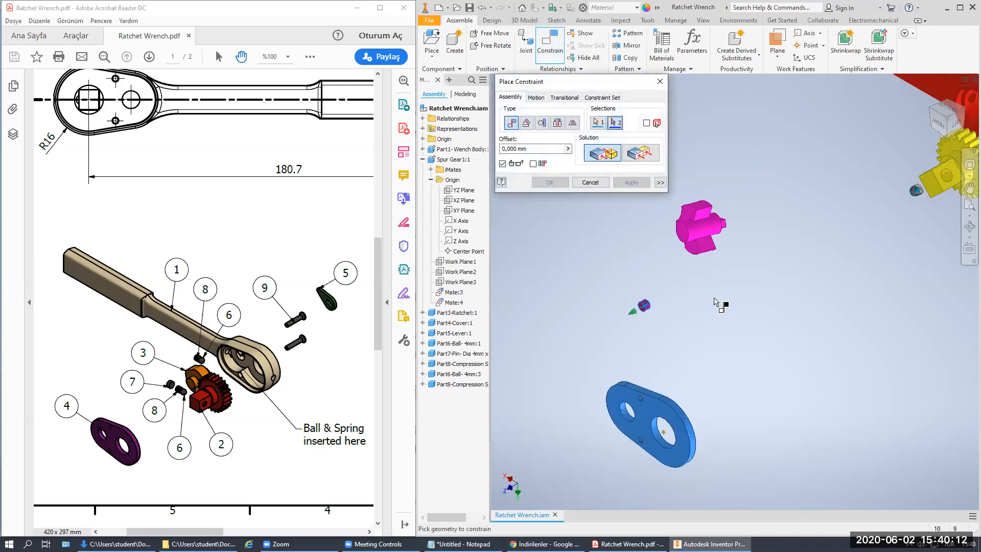
{"action": "scroll", "coordinate": [833, 238], "scroll_direction": "down", "scroll_amount": 5}
{"action": "left_click", "coordinate": [832, 236]}
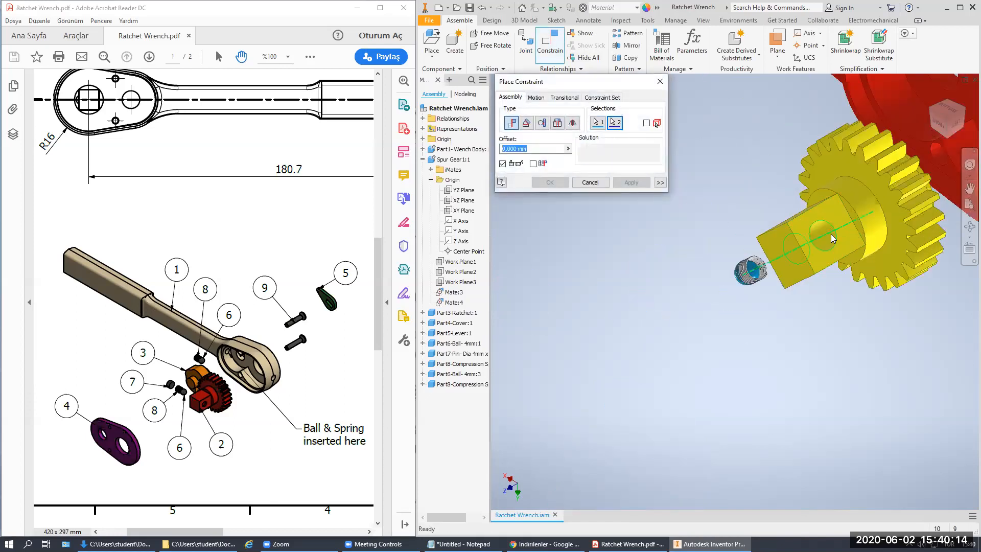
{"action": "left_click", "coordinate": [549, 182]}
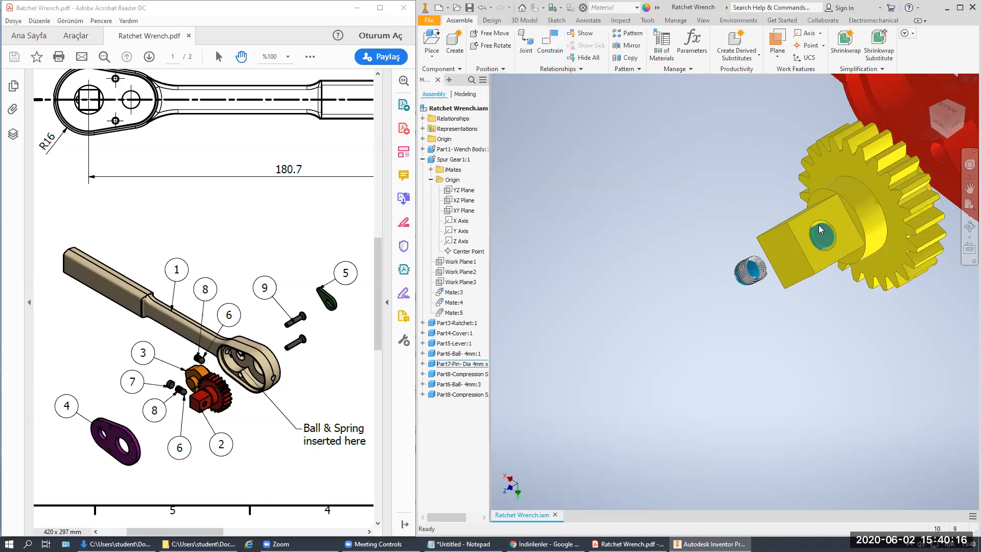
Step: Slide the pin along the cross hole until it protrudes from the square drive's face opposite the spring
{"action": "scroll", "coordinate": [820, 228], "scroll_direction": "down", "scroll_amount": 5}
{"action": "scroll", "coordinate": [824, 253], "scroll_direction": "up", "scroll_amount": 4}
{"action": "middle_click_drag", "start_coordinate": [828, 256], "coordinate": [761, 237]}
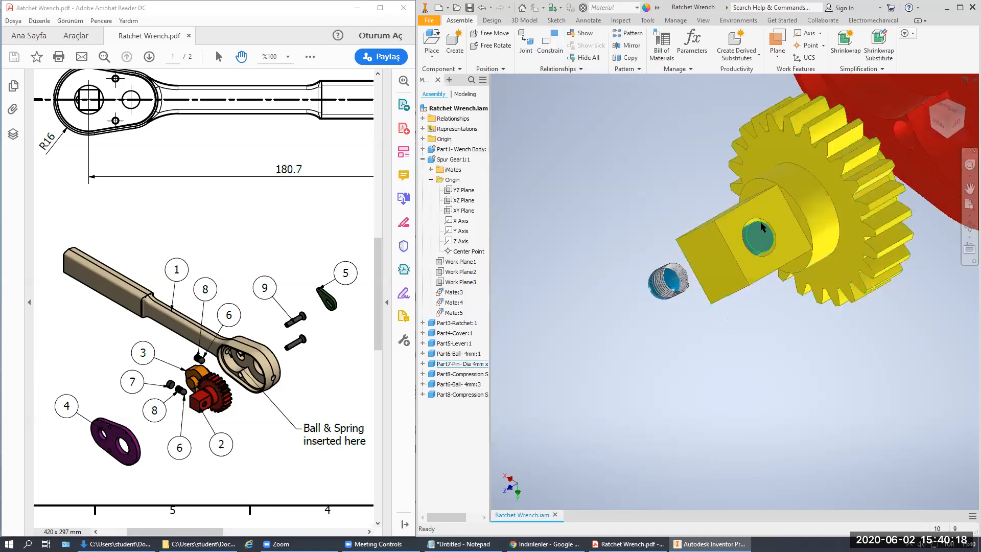
{"action": "left_click", "coordinate": [761, 236]}
{"action": "scroll", "coordinate": [761, 225], "scroll_direction": "down", "scroll_amount": 3}
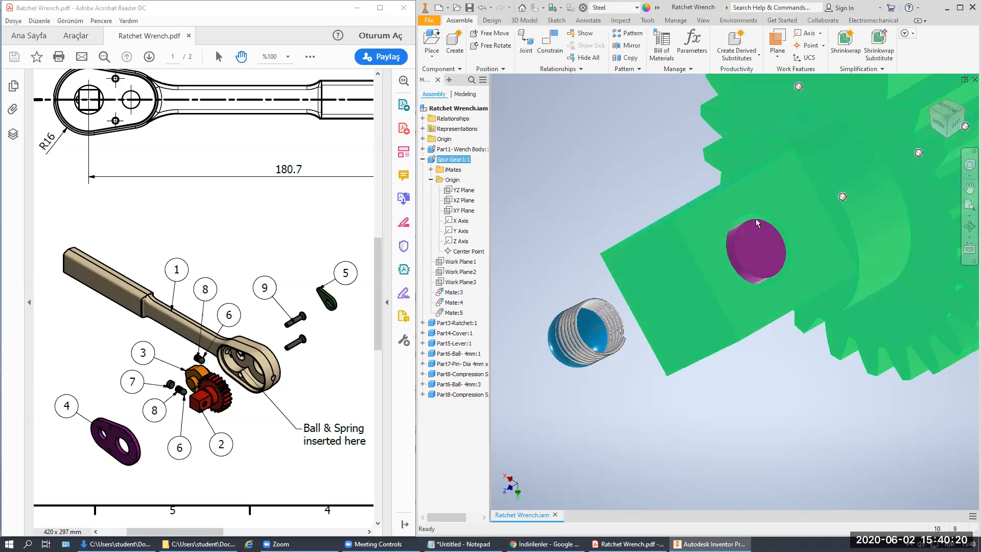
{"action": "scroll", "coordinate": [755, 219], "scroll_direction": "up", "scroll_amount": 4}
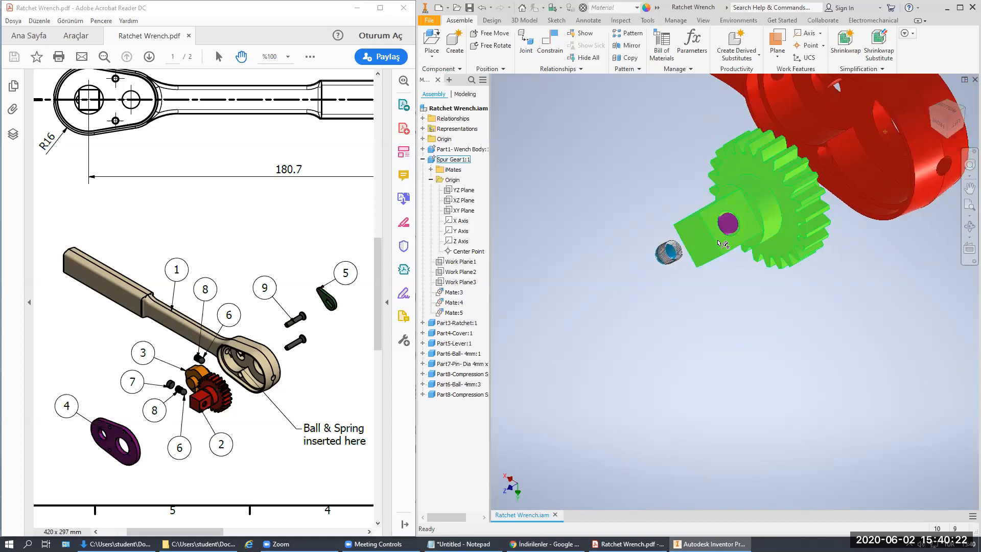
{"action": "middle_click_drag", "start_coordinate": [723, 245], "coordinate": [762, 201]}
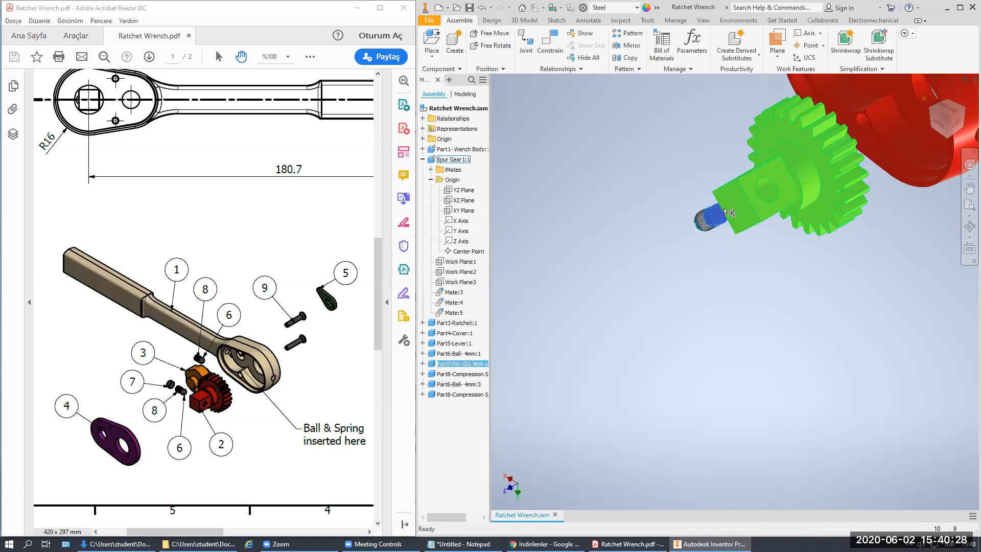
{"action": "left_click_drag", "start_coordinate": [717, 214], "coordinate": [771, 188]}
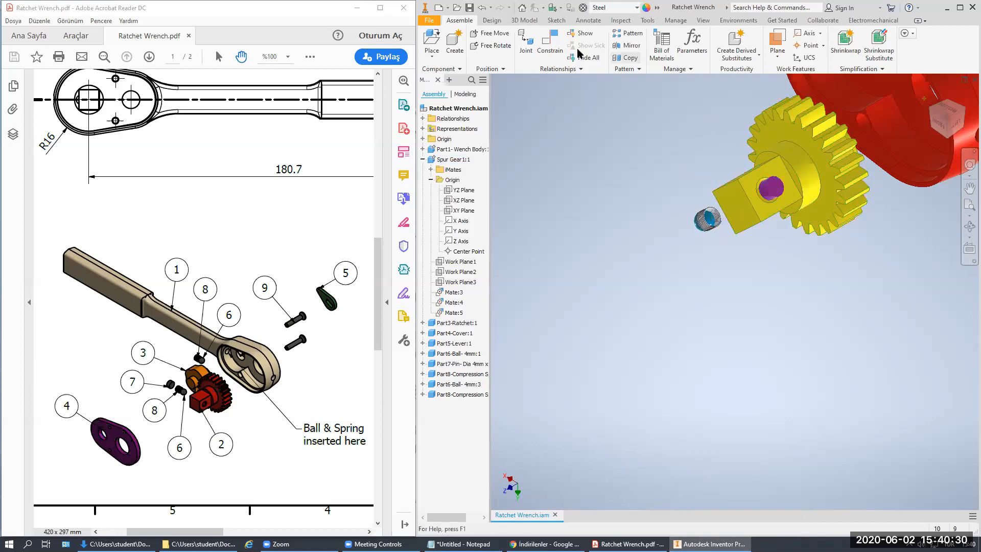
Step: Constrain the pin's end face flush with the square drive's face at 0 mm offset
{"action": "left_click", "coordinate": [550, 41]}
{"action": "scroll", "coordinate": [786, 188], "scroll_direction": "down", "scroll_amount": 3}
{"action": "left_click", "coordinate": [795, 185]}
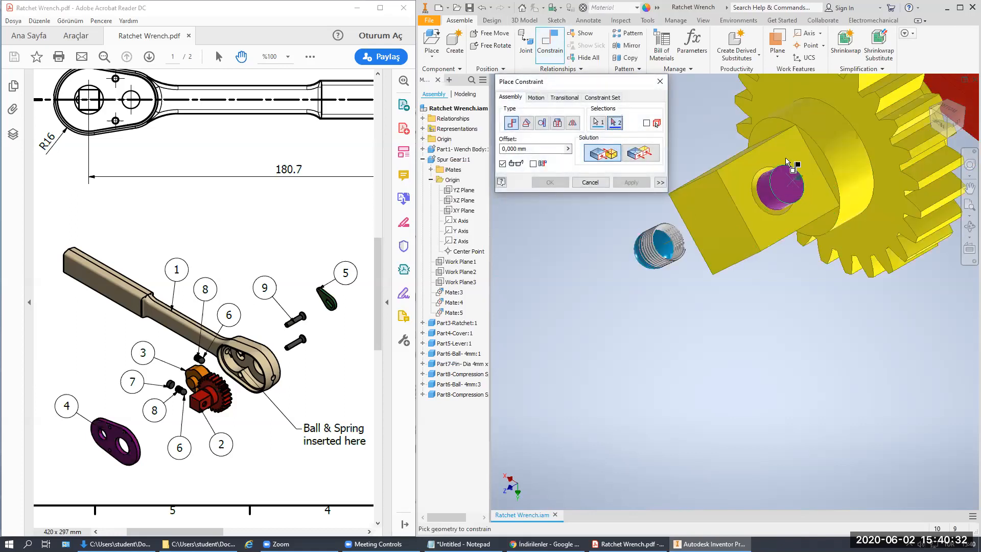
{"action": "left_click", "coordinate": [814, 153]}
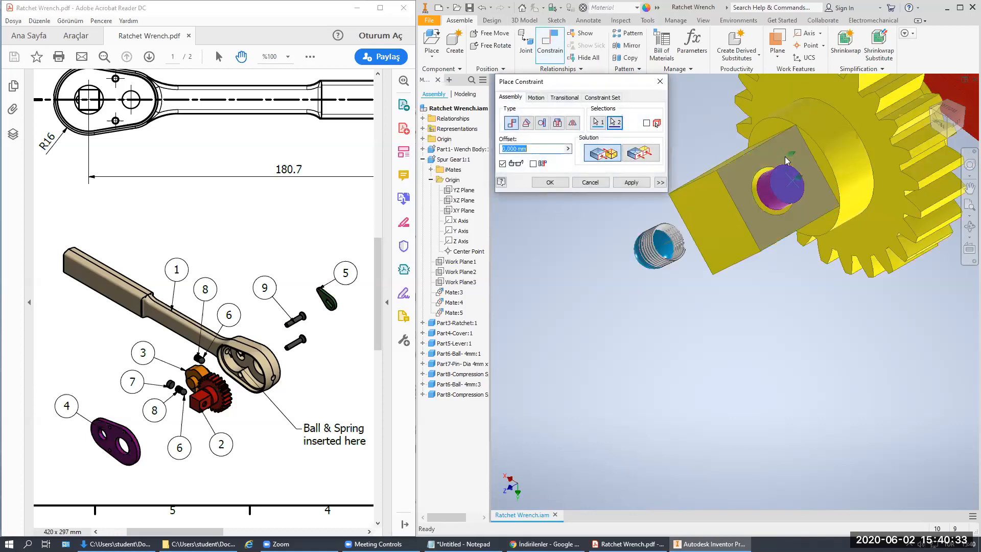
{"action": "left_click", "coordinate": [639, 153]}
{"action": "left_click", "coordinate": [550, 182]}
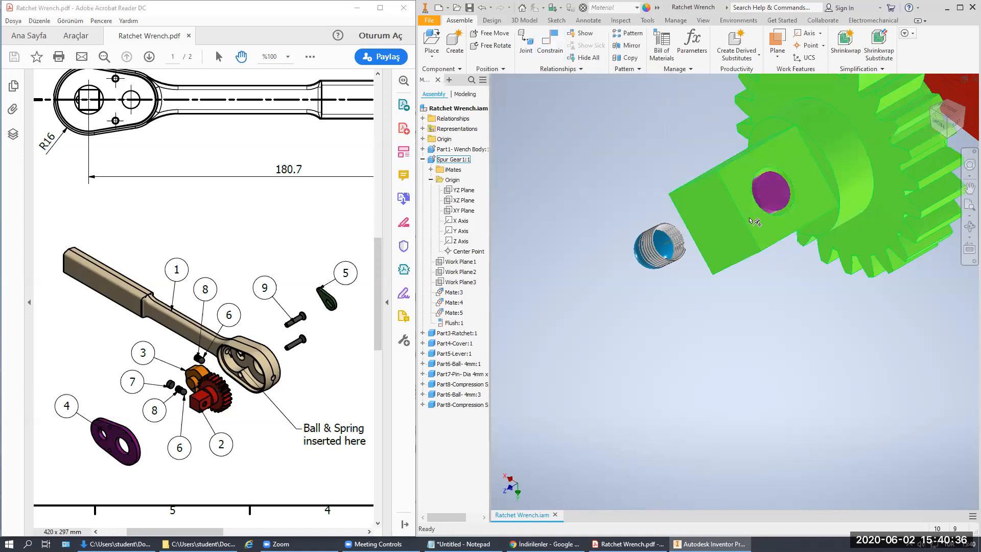
Step: Slide the ball and spring pair into the square drive's cross hole, viewing the hole's open side
{"action": "scroll", "coordinate": [868, 163], "scroll_direction": "up", "scroll_amount": 2}
{"action": "left_click", "coordinate": [939, 130]}
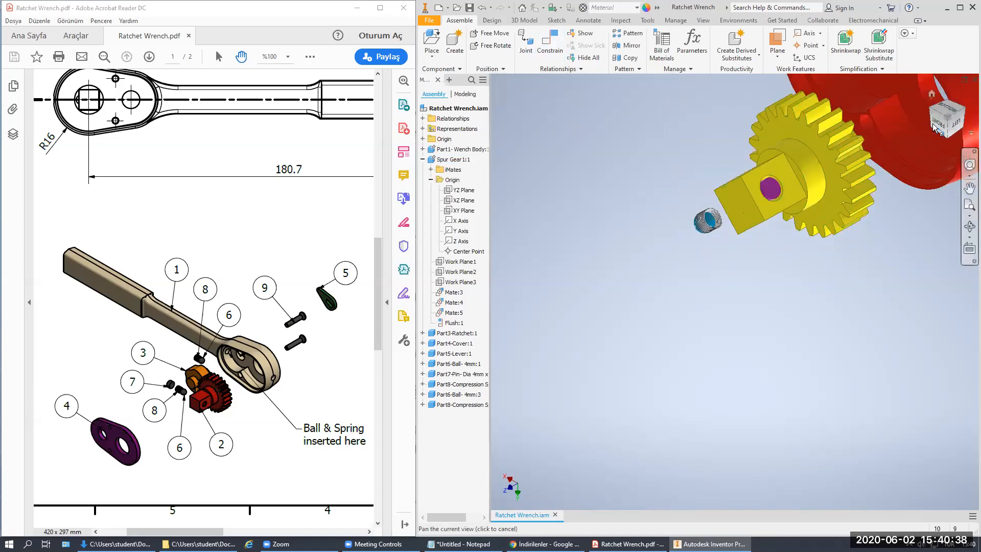
{"action": "scroll", "coordinate": [756, 110], "scroll_direction": "down", "scroll_amount": 10}
{"action": "left_click_drag", "start_coordinate": [695, 184], "coordinate": [846, 130]}
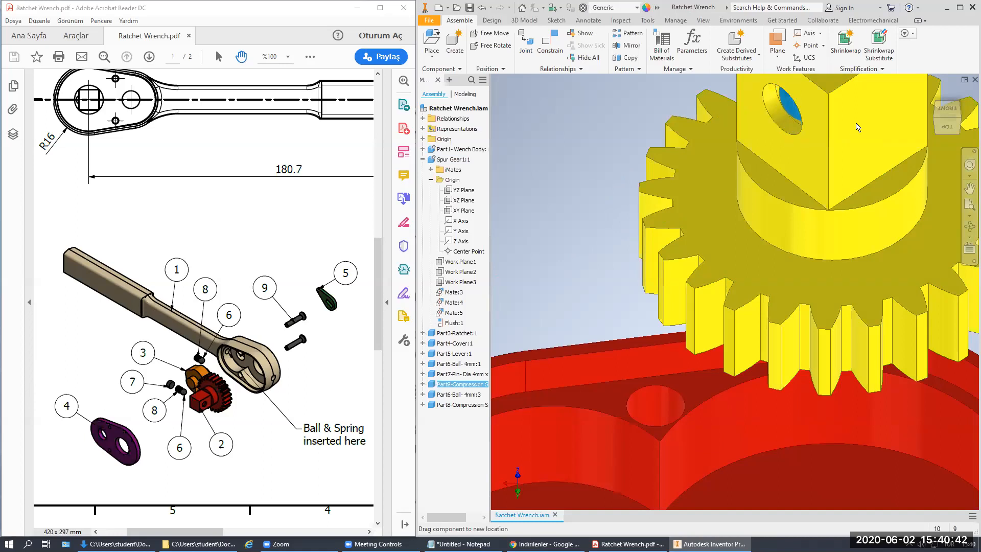
Step: Try to constrain the ball tangent to the cross hole's rim with the outside solution and 0 mm offset
{"action": "left_click", "coordinate": [550, 40]}
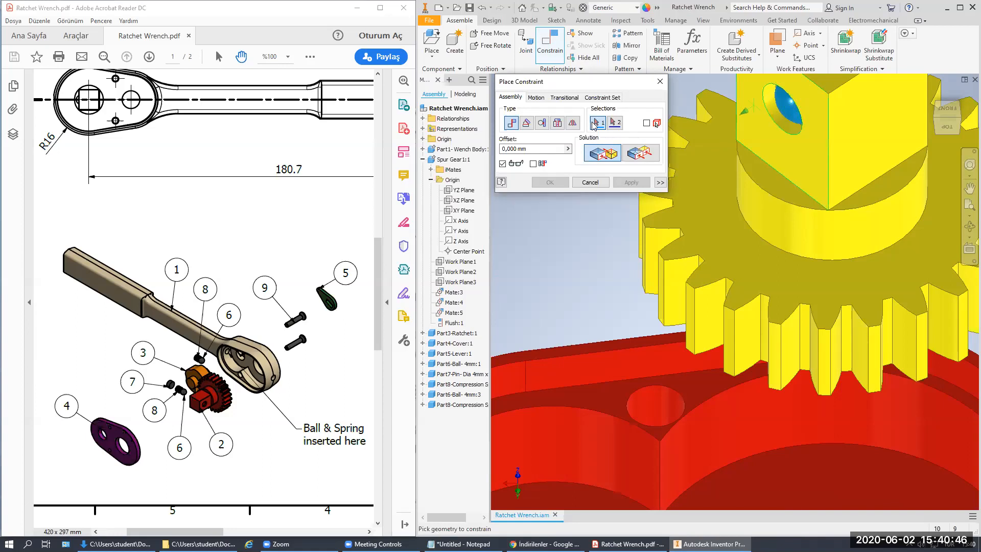
{"action": "left_click", "coordinate": [542, 124]}
{"action": "left_click", "coordinate": [779, 110]}
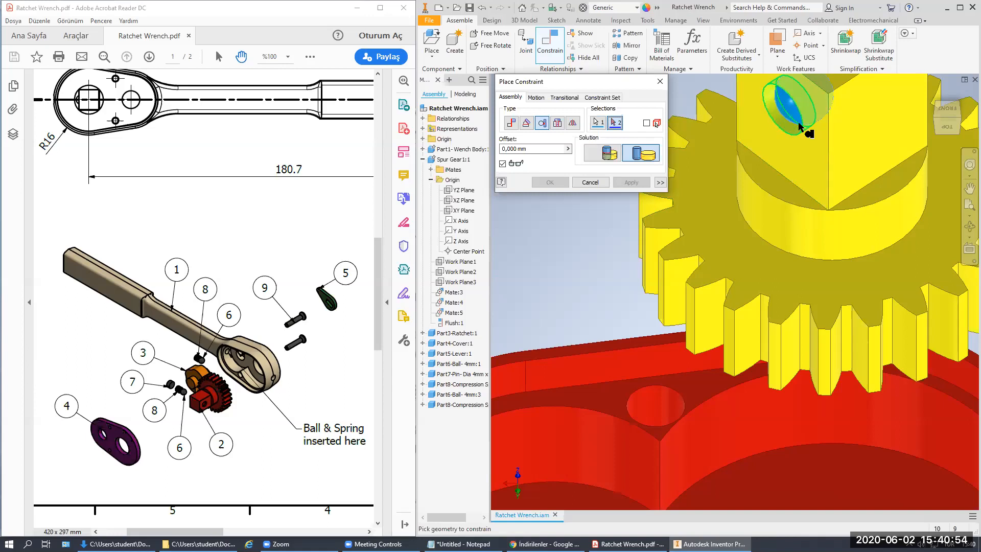
{"action": "scroll", "coordinate": [777, 102], "scroll_direction": "down", "scroll_amount": 10}
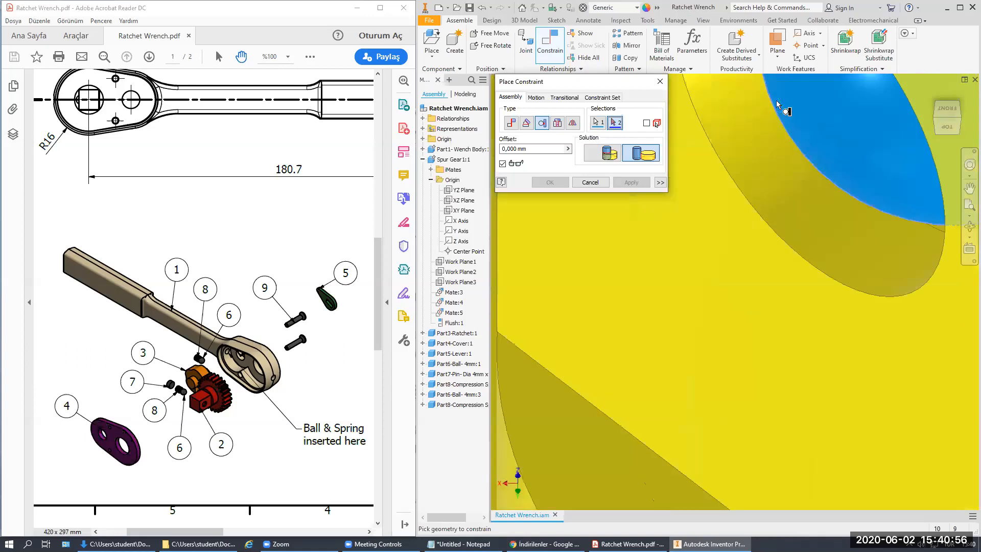
{"action": "left_click", "coordinate": [767, 135]}
{"action": "scroll", "coordinate": [783, 161], "scroll_direction": "up", "scroll_amount": 10}
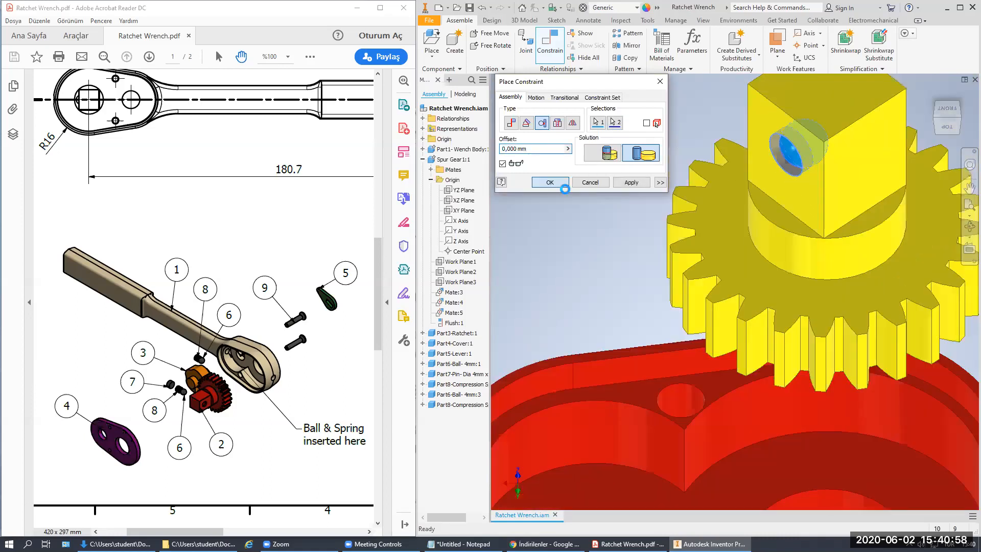
{"action": "left_click", "coordinate": [454, 254]}
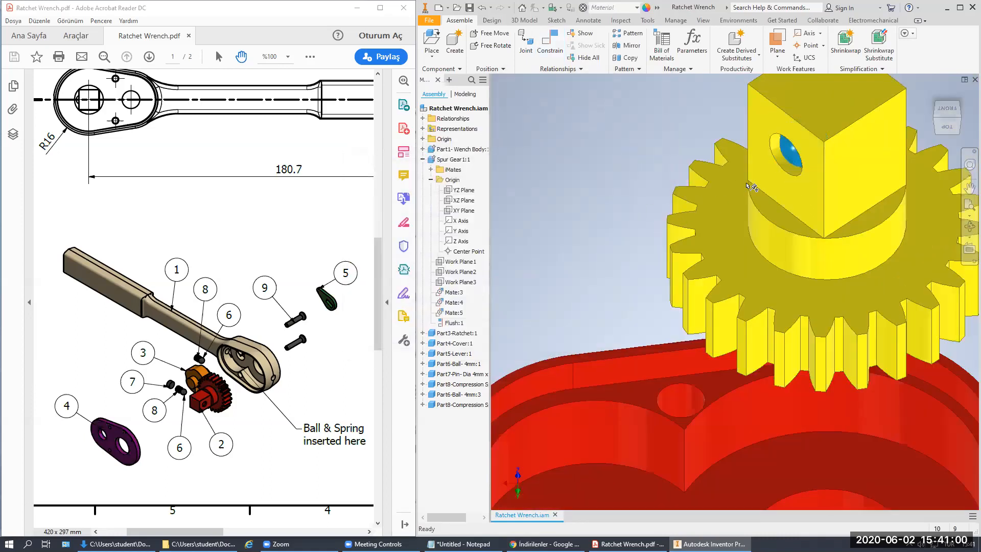
Step: Slide the ball and spring pair back out of the gear's cross hole
{"action": "scroll", "coordinate": [801, 160], "scroll_direction": "down", "scroll_amount": 5}
{"action": "left_click_drag", "start_coordinate": [786, 165], "coordinate": [546, 126]}
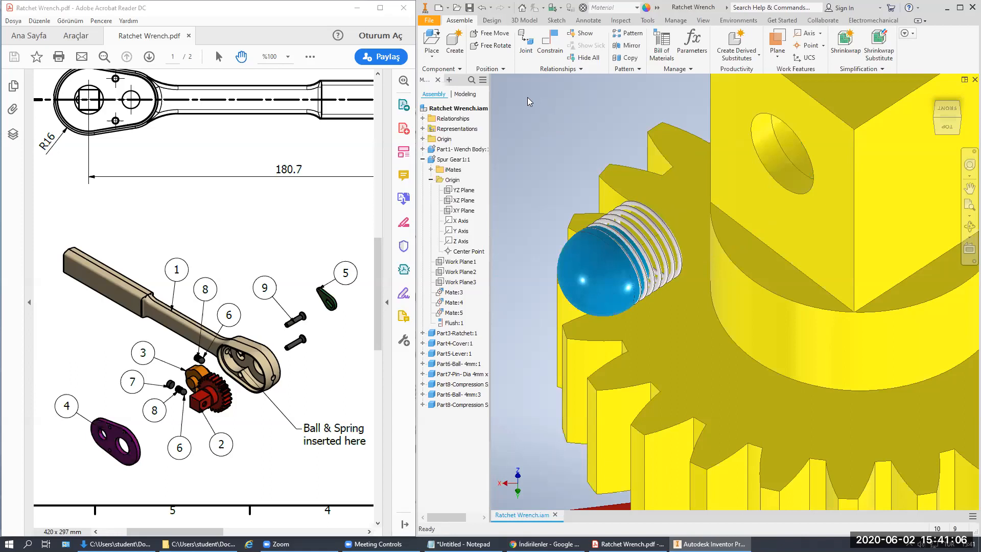
{"action": "scroll", "coordinate": [527, 101], "scroll_direction": "up", "scroll_amount": 5}
Step: Cut the assembly with a half section view along the spur gear's XZ plane at 0 mm offset
{"action": "left_click", "coordinate": [453, 159]}
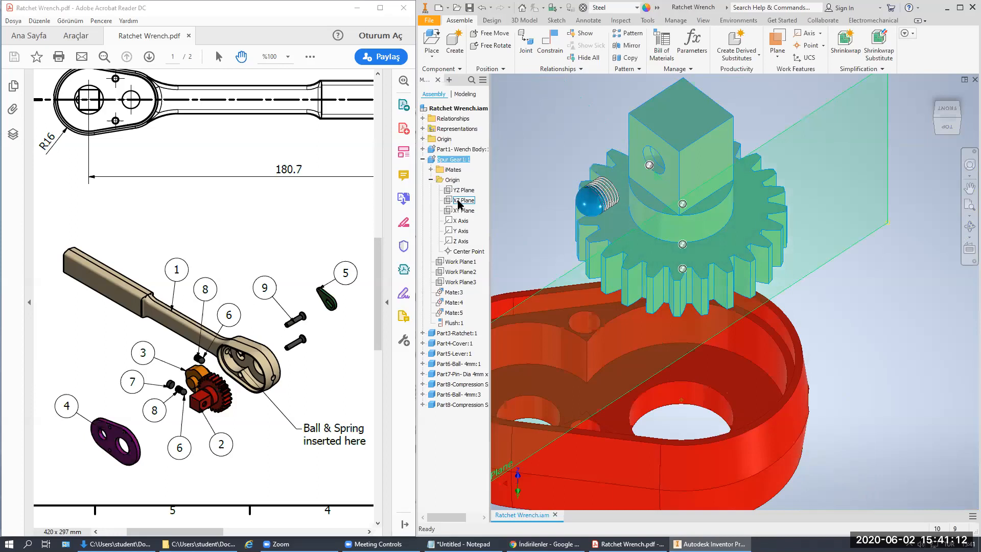
{"action": "left_click", "coordinate": [458, 202]}
{"action": "left_click", "coordinate": [458, 160]}
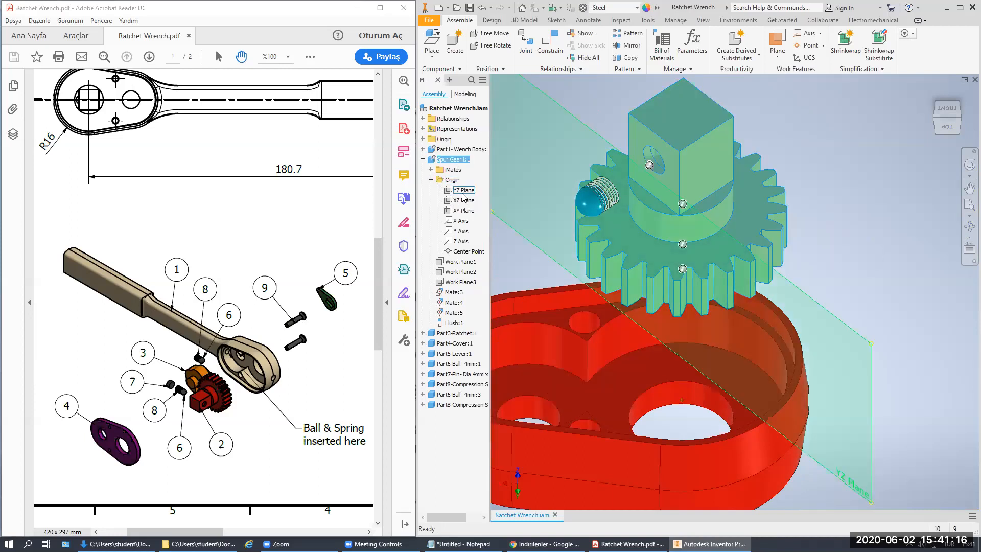
{"action": "scroll", "coordinate": [746, 216], "scroll_direction": "up", "scroll_amount": 3}
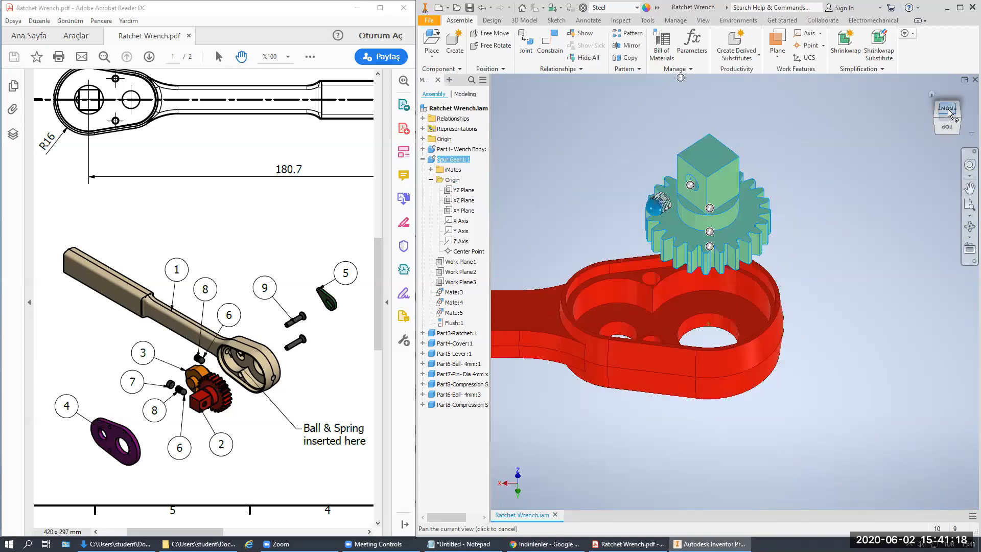
{"action": "left_click", "coordinate": [948, 108]}
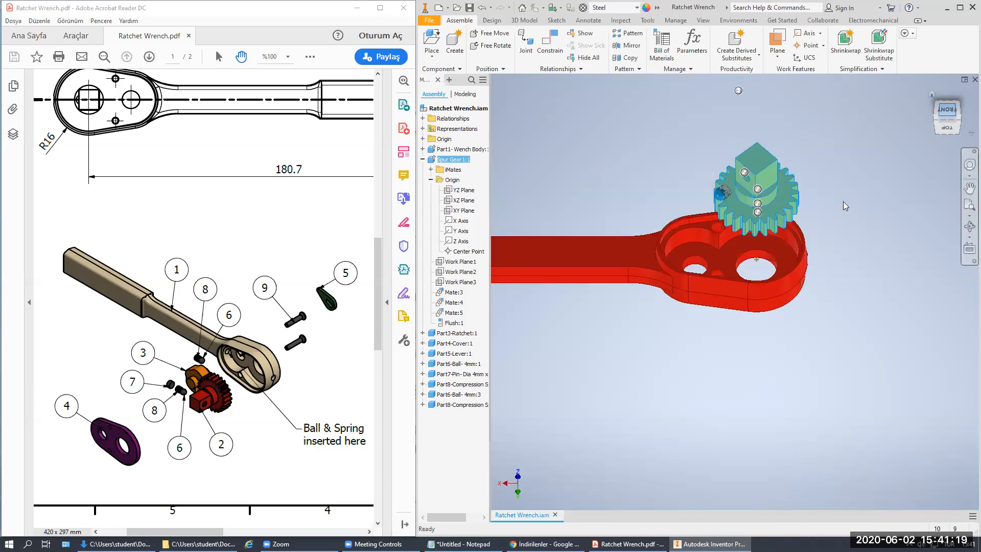
{"action": "left_click", "coordinate": [457, 194]}
{"action": "right_click", "coordinate": [456, 192]}
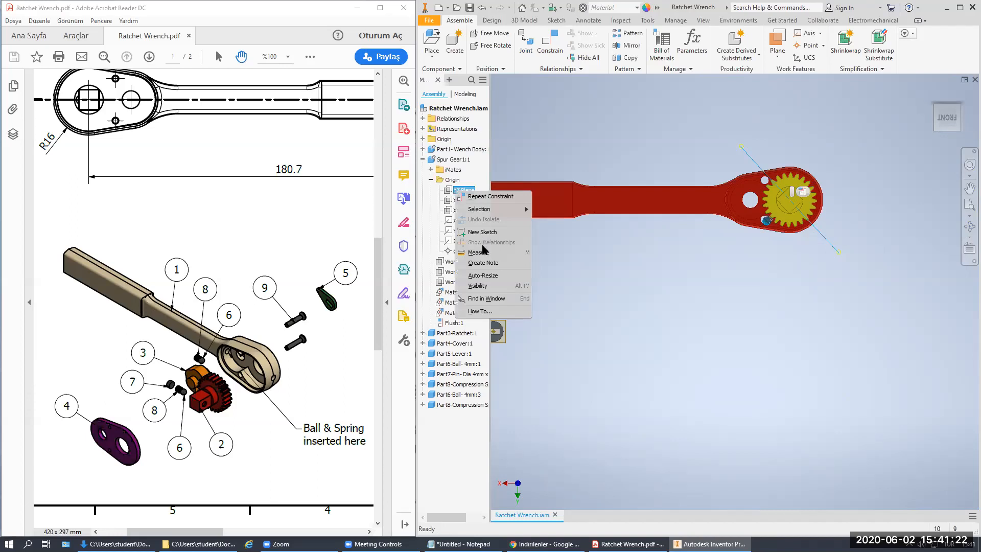
{"action": "left_click", "coordinate": [445, 200]}
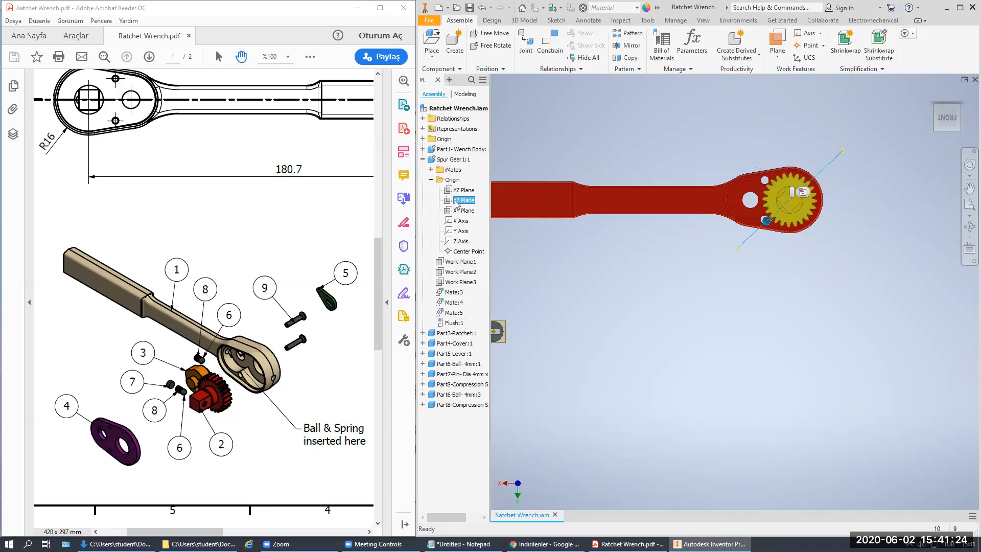
{"action": "right_click", "coordinate": [456, 204]}
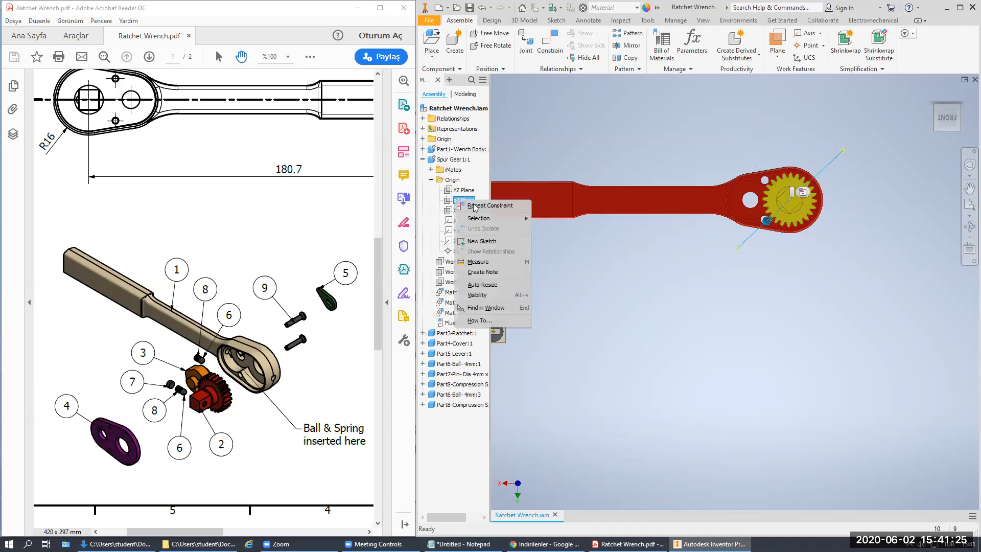
{"action": "left_click", "coordinate": [701, 19]}
{"action": "left_click", "coordinate": [703, 22]}
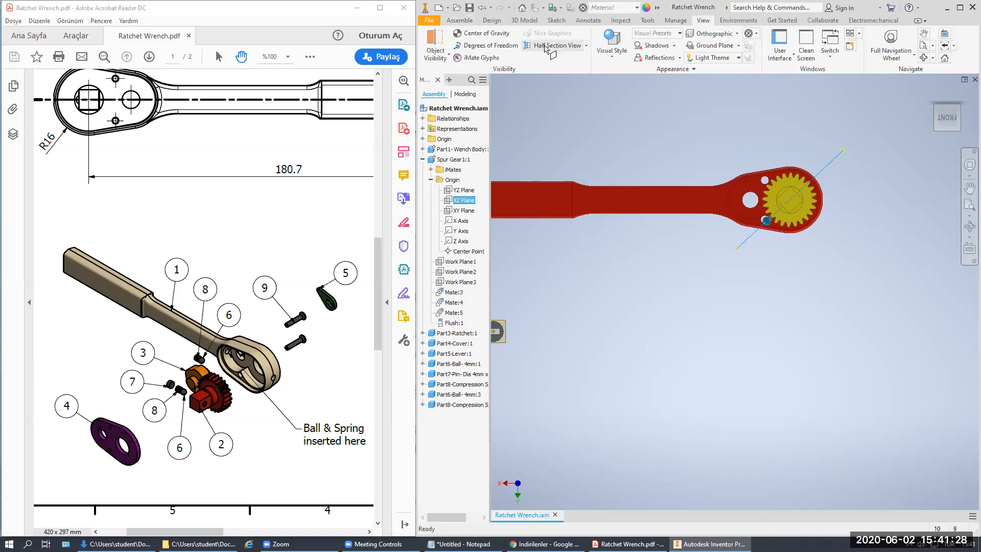
{"action": "left_click", "coordinate": [546, 48]}
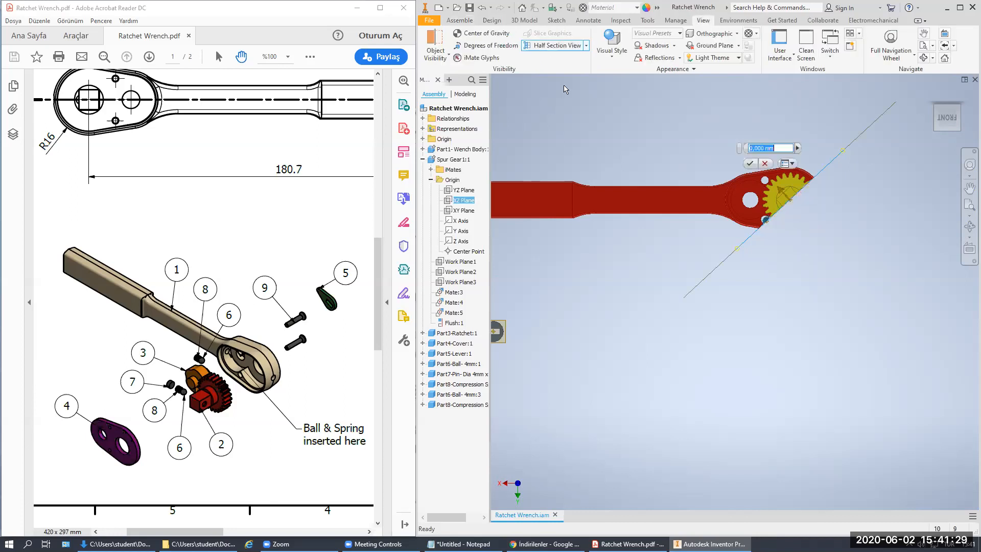
{"action": "left_click", "coordinate": [750, 164]}
Step: Slide the ball and spring pair back into the sectioned cross hole, up against the pin
{"action": "left_click_drag", "start_coordinate": [956, 128], "coordinate": [728, 150]}
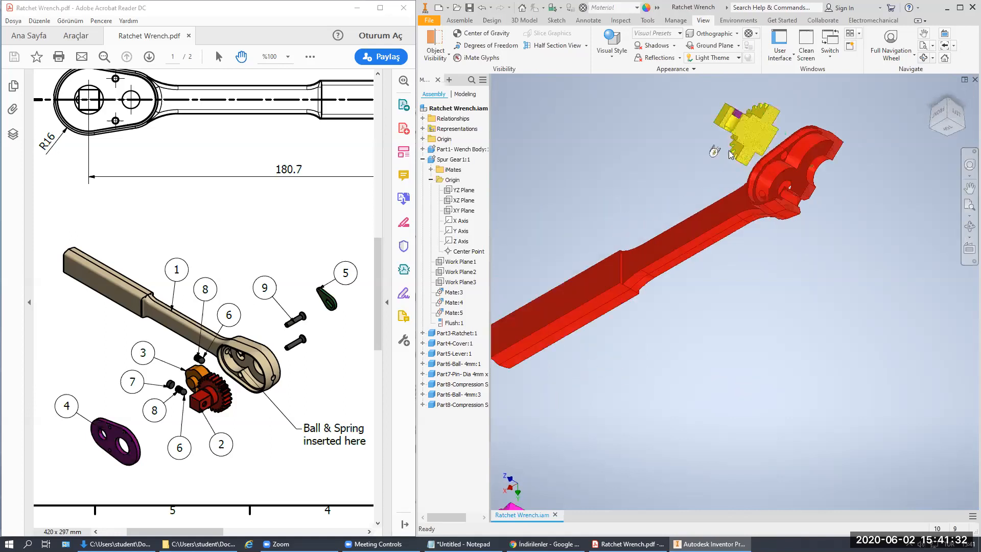
{"action": "scroll", "coordinate": [732, 136], "scroll_direction": "down", "scroll_amount": 5}
{"action": "middle_click_drag", "start_coordinate": [742, 121], "coordinate": [707, 195]}
{"action": "left_click_drag", "start_coordinate": [631, 277], "coordinate": [681, 168]}
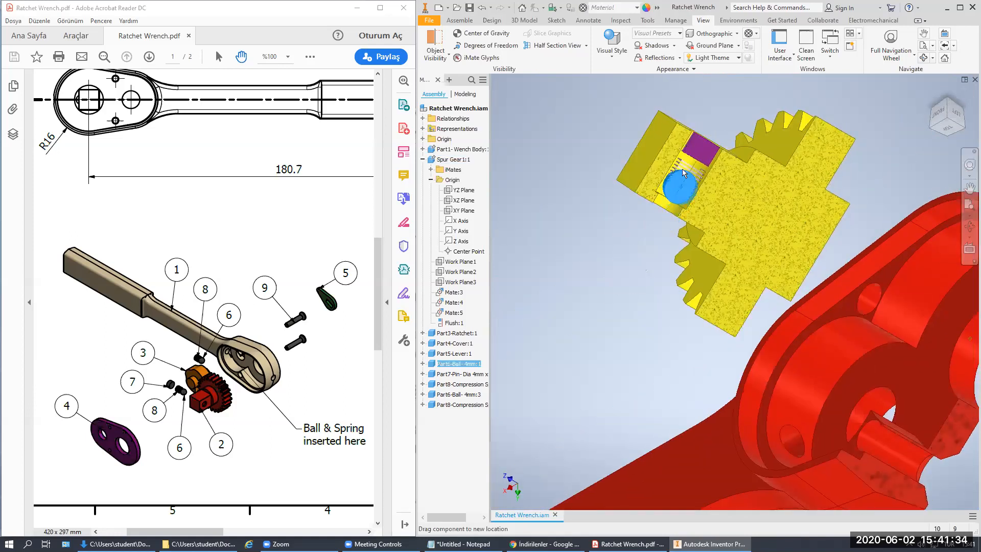
{"action": "scroll", "coordinate": [691, 164], "scroll_direction": "down", "scroll_amount": 3}
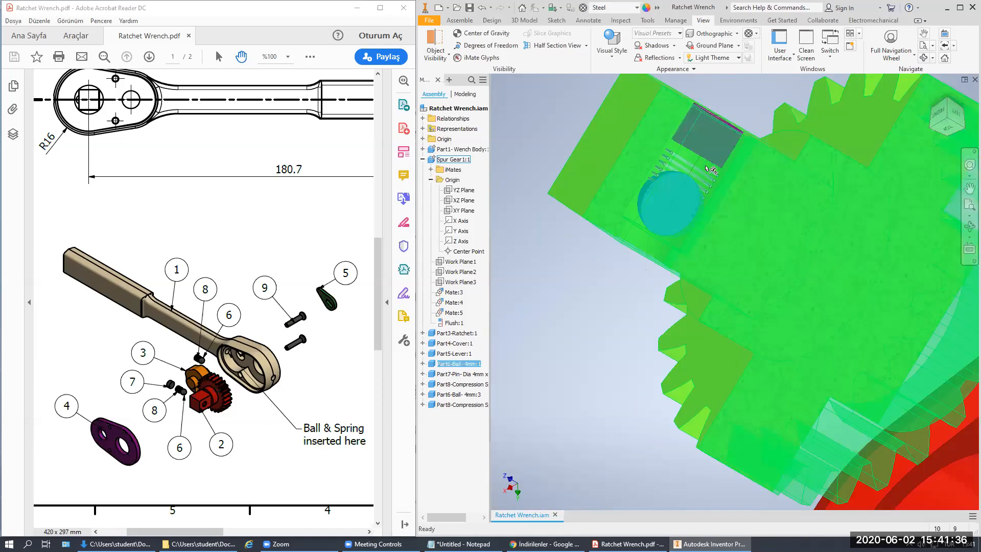
Step: Mate the compression spring's end to the pin's inner face inside the cross hole with 0 mm offset
{"action": "left_click", "coordinate": [569, 100]}
{"action": "left_click", "coordinate": [459, 21]}
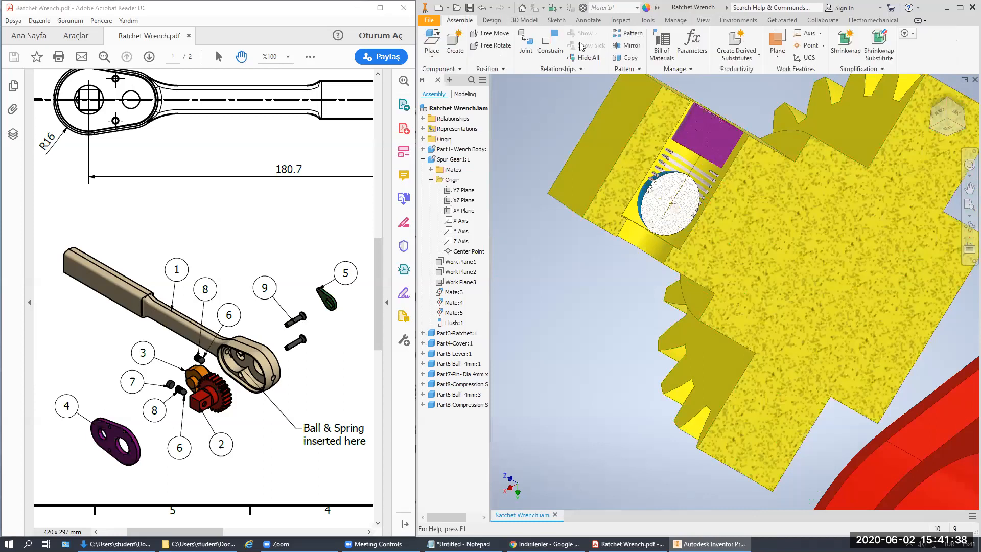
{"action": "left_click", "coordinate": [549, 44]}
{"action": "scroll", "coordinate": [756, 154], "scroll_direction": "down", "scroll_amount": 4}
{"action": "left_click", "coordinate": [762, 149]}
{"action": "scroll", "coordinate": [759, 131], "scroll_direction": "up", "scroll_amount": 5}
{"action": "left_click", "coordinate": [756, 119]}
{"action": "scroll", "coordinate": [747, 143], "scroll_direction": "up", "scroll_amount": 5}
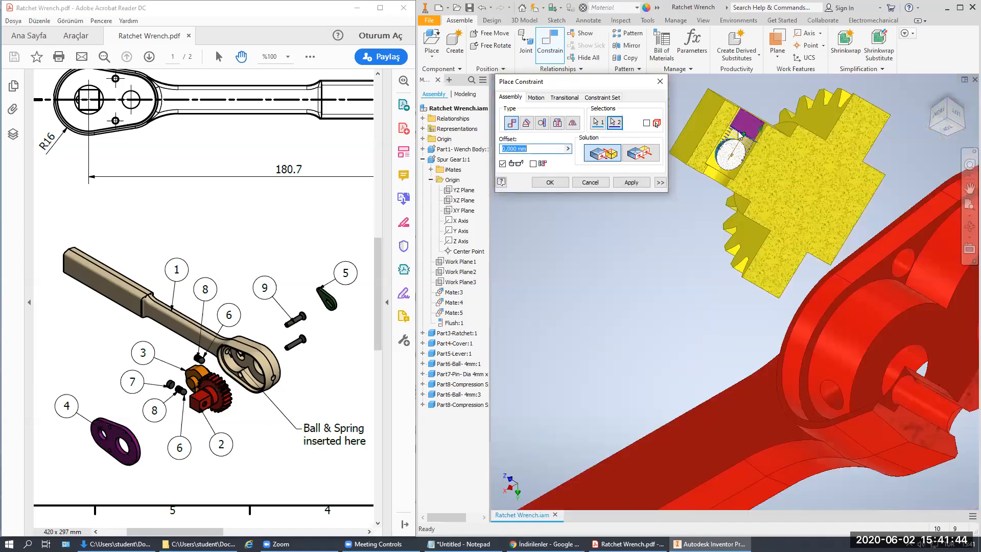
{"action": "left_click", "coordinate": [549, 182]}
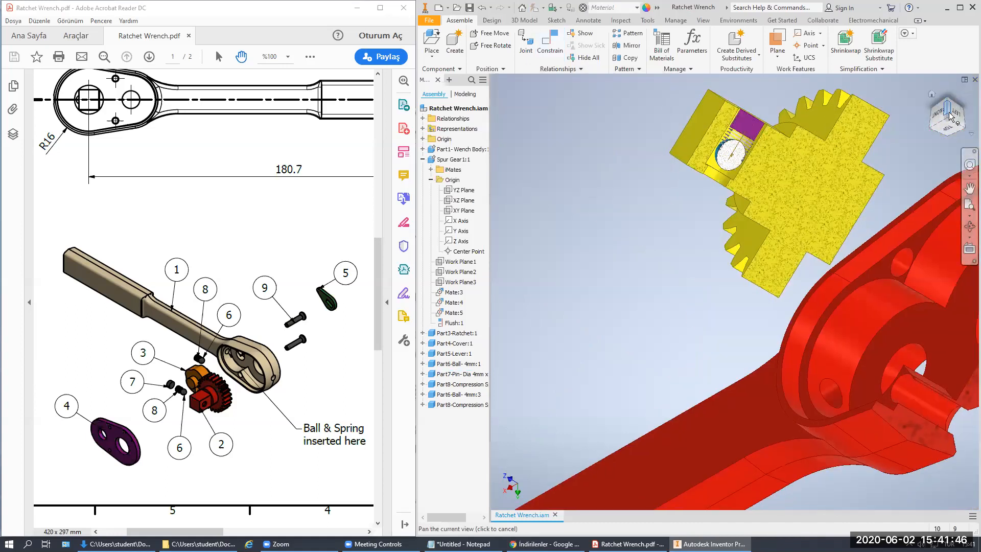
Step: Open the Part7 pin seated in the square drive's cross hole as its own part file
{"action": "left_click", "coordinate": [949, 116]}
{"action": "left_click", "coordinate": [959, 108]}
{"action": "scroll", "coordinate": [756, 313], "scroll_direction": "down", "scroll_amount": 3}
{"action": "middle_click_drag", "start_coordinate": [735, 317], "coordinate": [672, 320]}
{"action": "scroll", "coordinate": [668, 311], "scroll_direction": "down", "scroll_amount": 6}
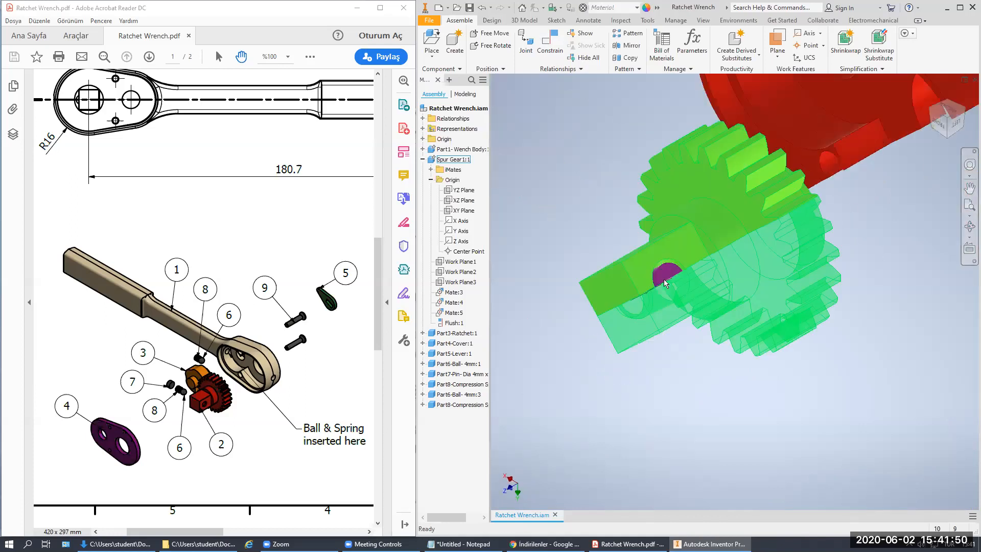
{"action": "right_click", "coordinate": [667, 276]}
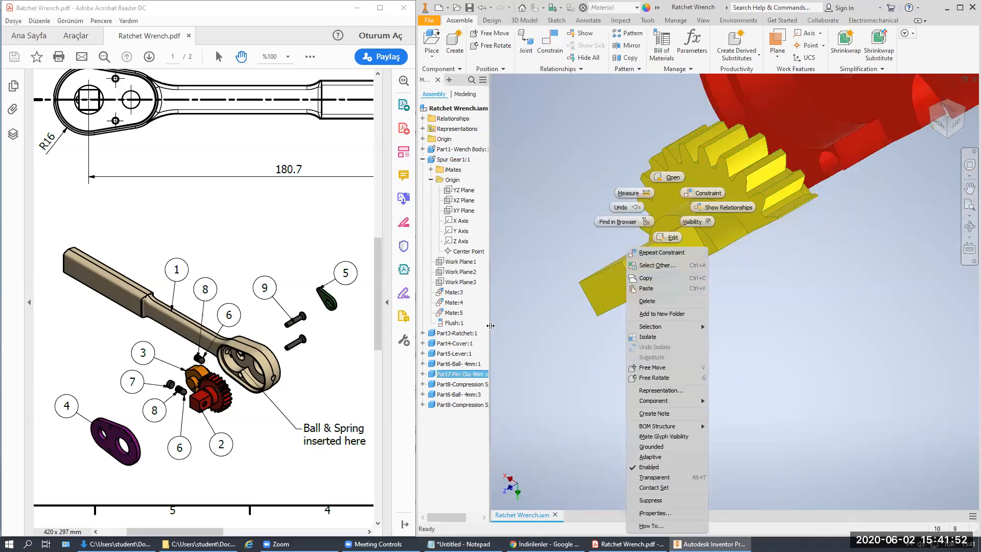
{"action": "left_click", "coordinate": [528, 308]}
{"action": "right_click", "coordinate": [458, 376]}
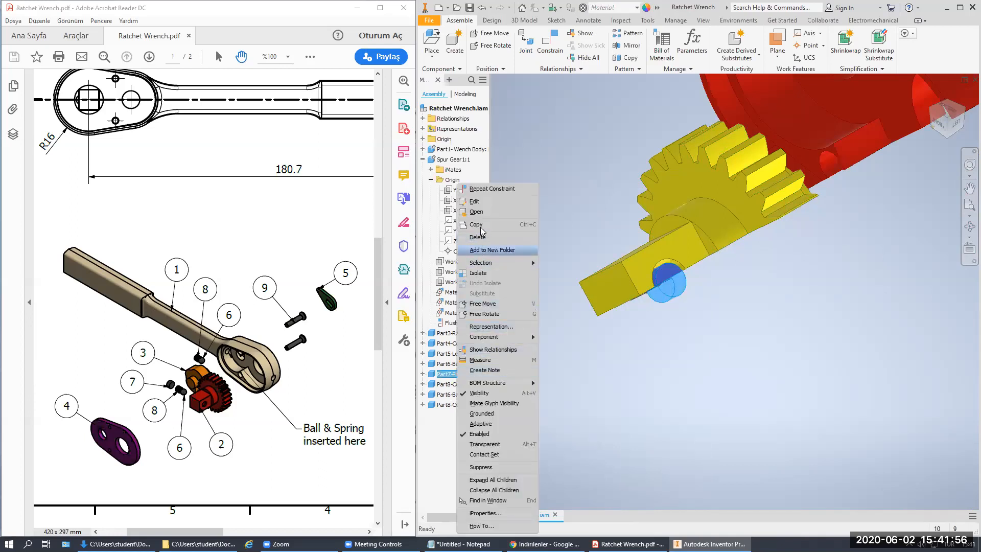
{"action": "left_click", "coordinate": [478, 212]}
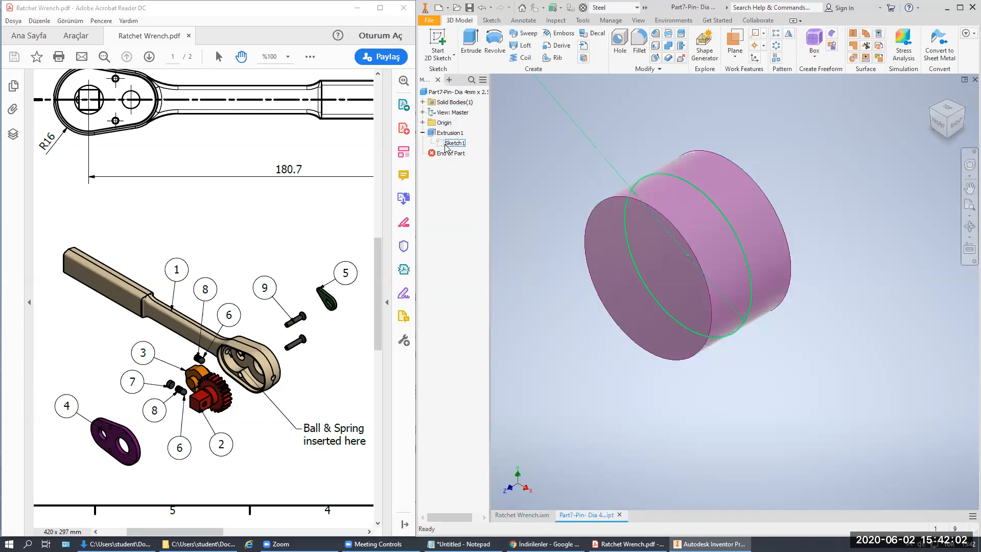
Step: Set the circle diameter in the pin's extrusion sketch to 5 mm and finish the sketch
{"action": "double_click", "coordinate": [462, 144]}
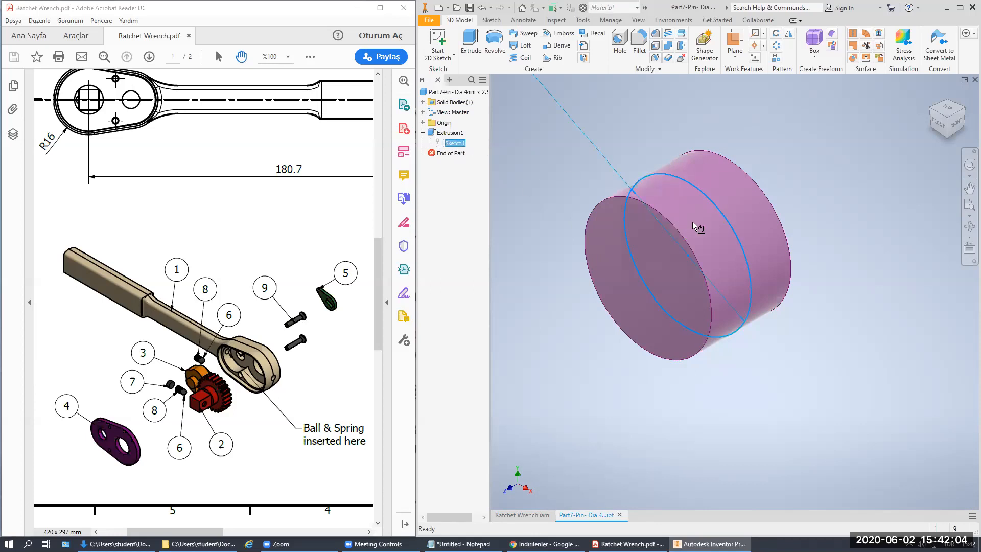
{"action": "left_click", "coordinate": [533, 194]}
{"action": "type", "text": "5"}
{"action": "key", "text": "Return"}
{"action": "scroll", "coordinate": [744, 162], "scroll_direction": "down", "scroll_amount": 5}
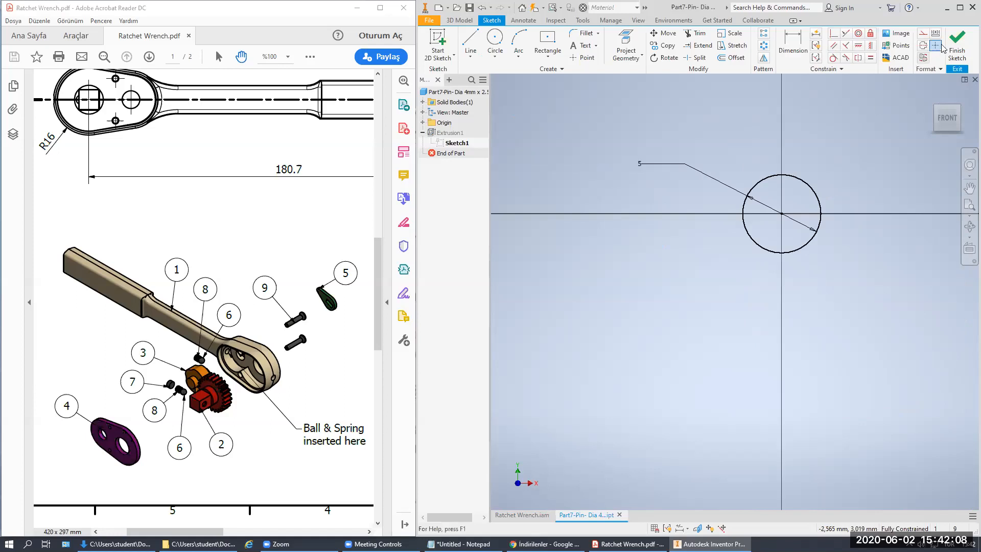
{"action": "left_click", "coordinate": [948, 47]}
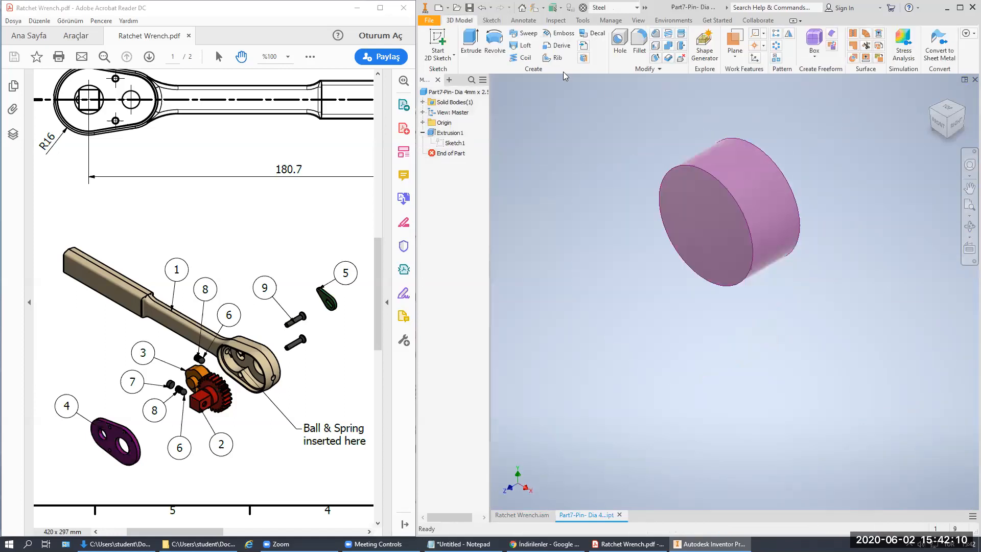
Step: Save a copy of the pin part as Part7-Pin- Dia 5mm x 2.5 mm and open that copy
{"action": "left_click", "coordinate": [429, 21]}
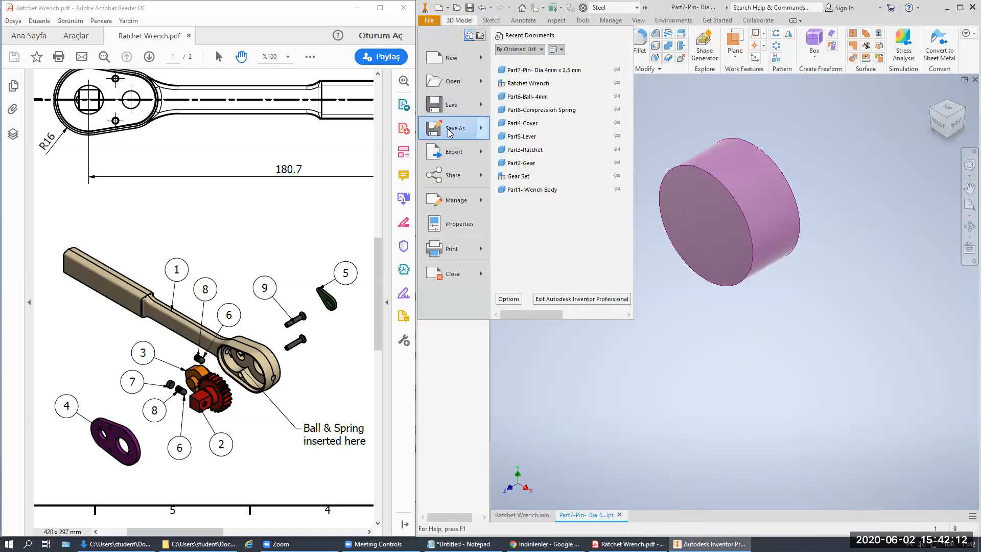
{"action": "left_click", "coordinate": [450, 127]}
{"action": "scroll", "coordinate": [678, 276], "scroll_direction": "down", "scroll_amount": 2}
{"action": "left_click", "coordinate": [693, 286]}
{"action": "left_click", "coordinate": [717, 326]}
{"action": "left_click", "coordinate": [717, 325]}
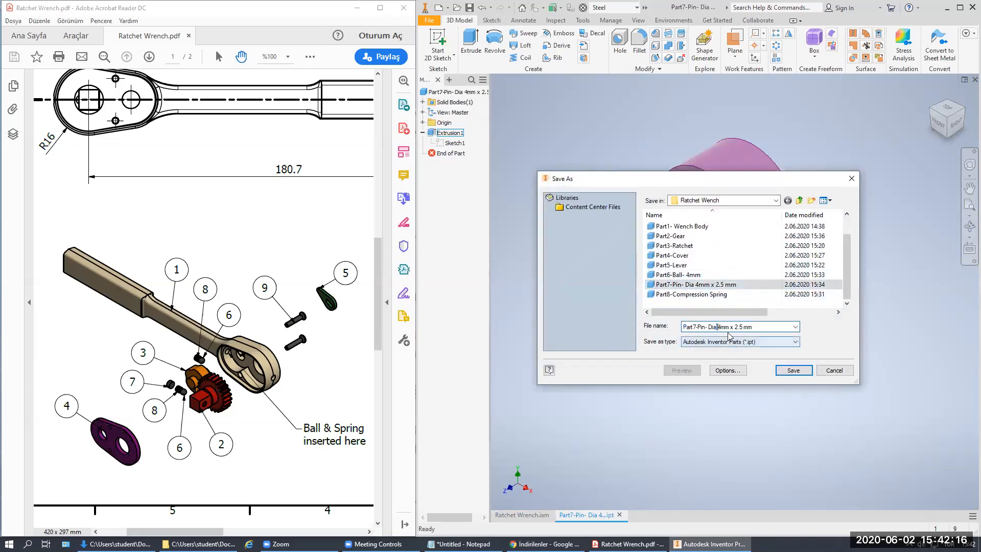
{"action": "key", "text": "Return"}
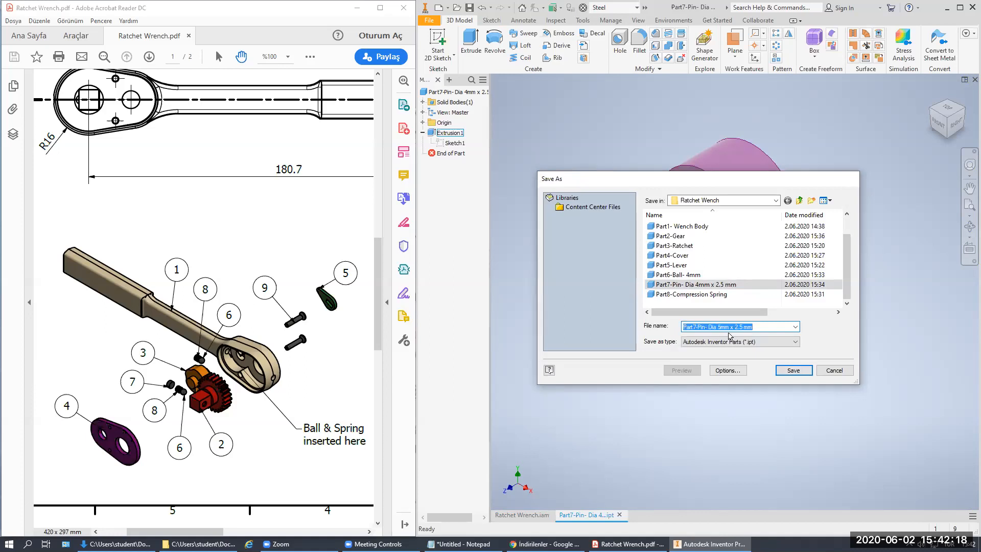
{"action": "left_click", "coordinate": [766, 296]}
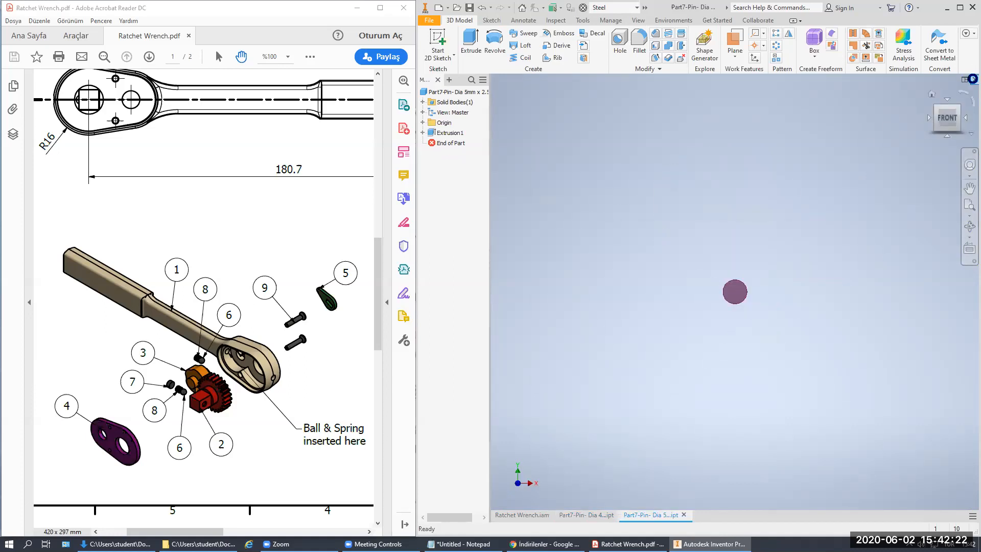
Step: Close the 5 mm pin copy and the original 4 mm pin file, saving the original's changes
{"action": "left_click", "coordinate": [974, 80]}
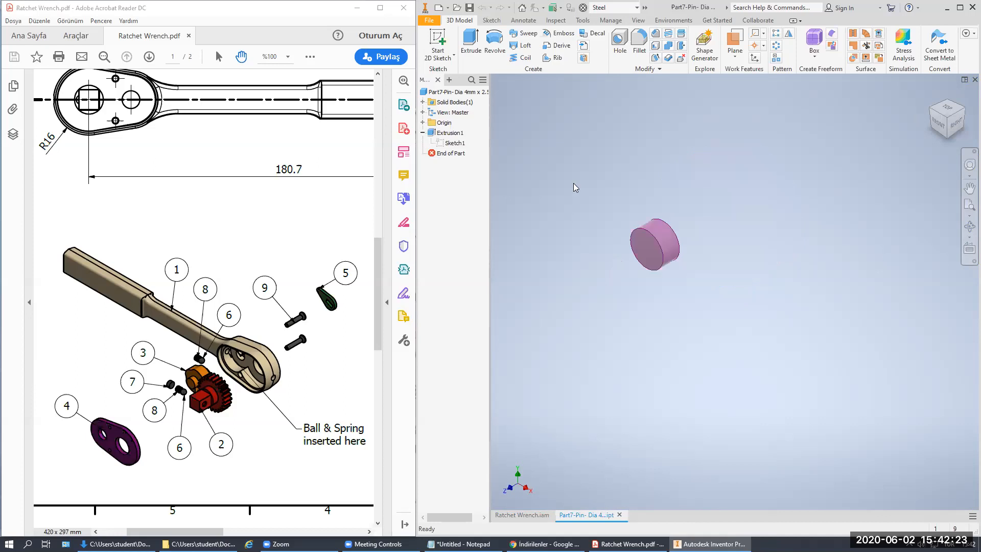
{"action": "left_click", "coordinate": [973, 79]}
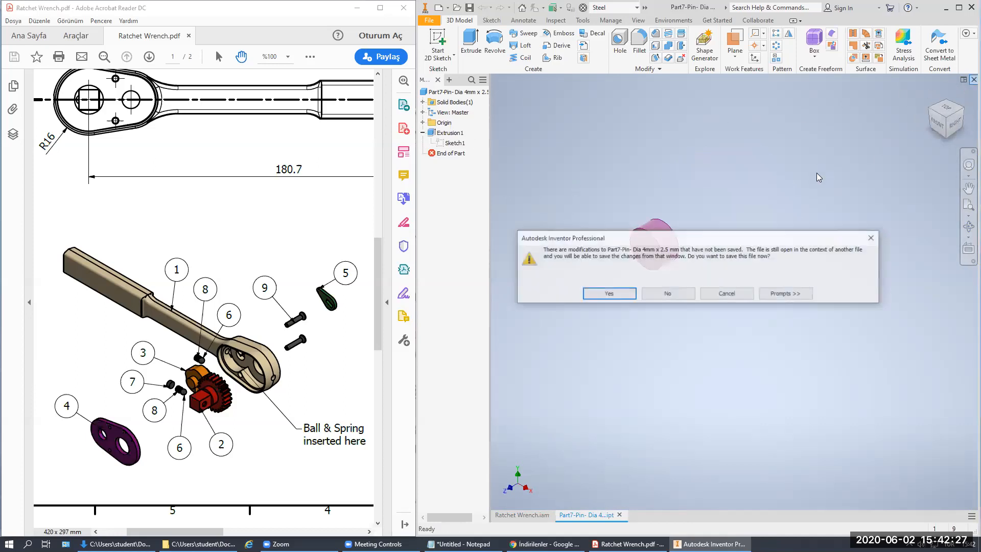
{"action": "left_click", "coordinate": [619, 297]}
Step: Replace the 4 mm pin in the gear's square drive with Part7-Pin- Dia 5mm x 2.5 mm from the Ratchet Wench folder
{"action": "scroll", "coordinate": [635, 223], "scroll_direction": "up", "scroll_amount": 4}
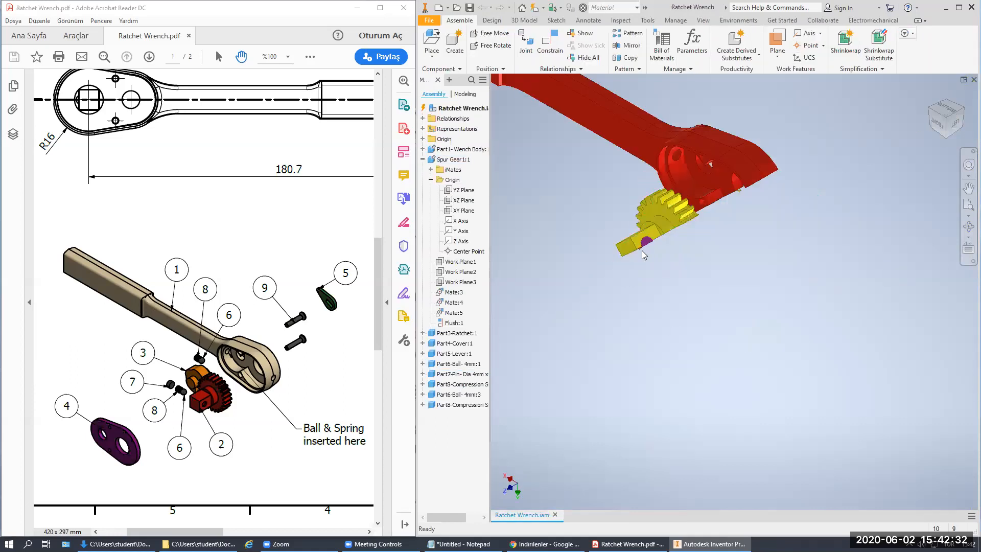
{"action": "scroll", "coordinate": [643, 246], "scroll_direction": "down", "scroll_amount": 7}
{"action": "scroll", "coordinate": [648, 208], "scroll_direction": "up", "scroll_amount": 2}
{"action": "left_click", "coordinate": [450, 373]}
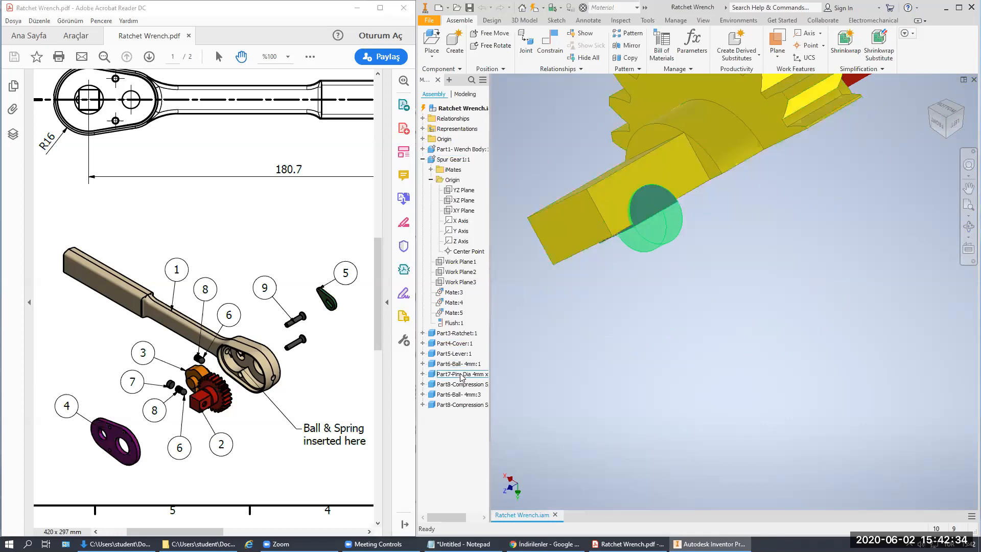
{"action": "right_click", "coordinate": [450, 373]}
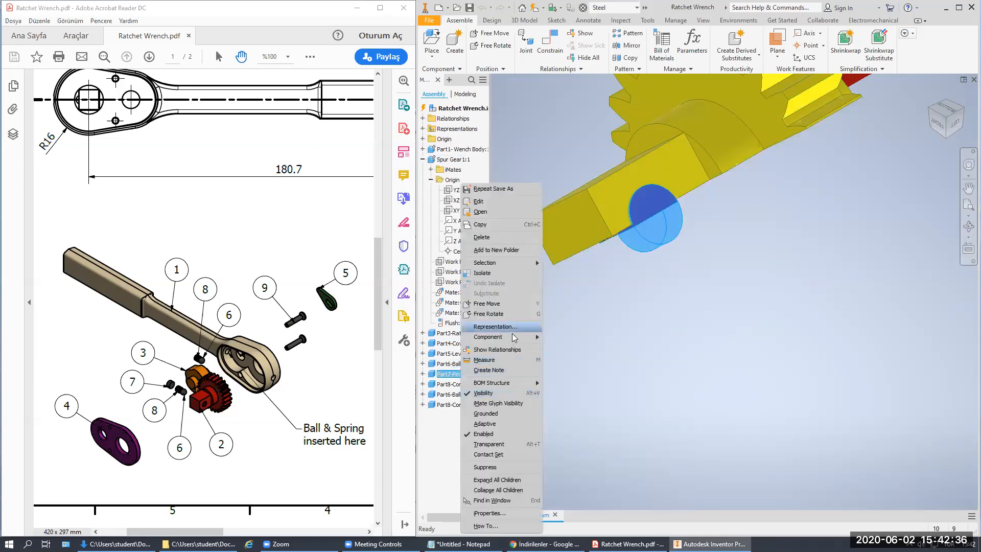
{"action": "mouse_move", "coordinate": [487, 336]}
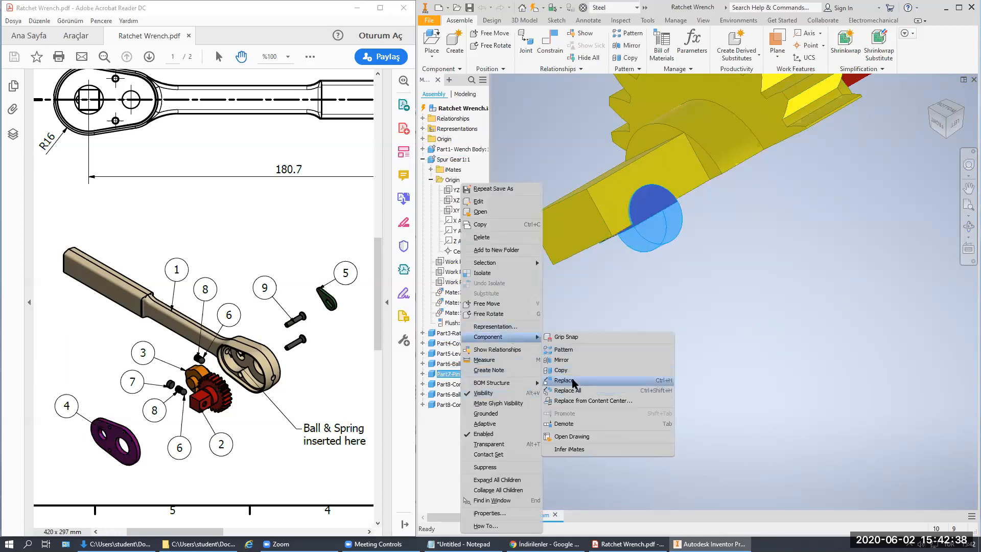
{"action": "left_click", "coordinate": [577, 390]}
{"action": "left_click", "coordinate": [706, 201]}
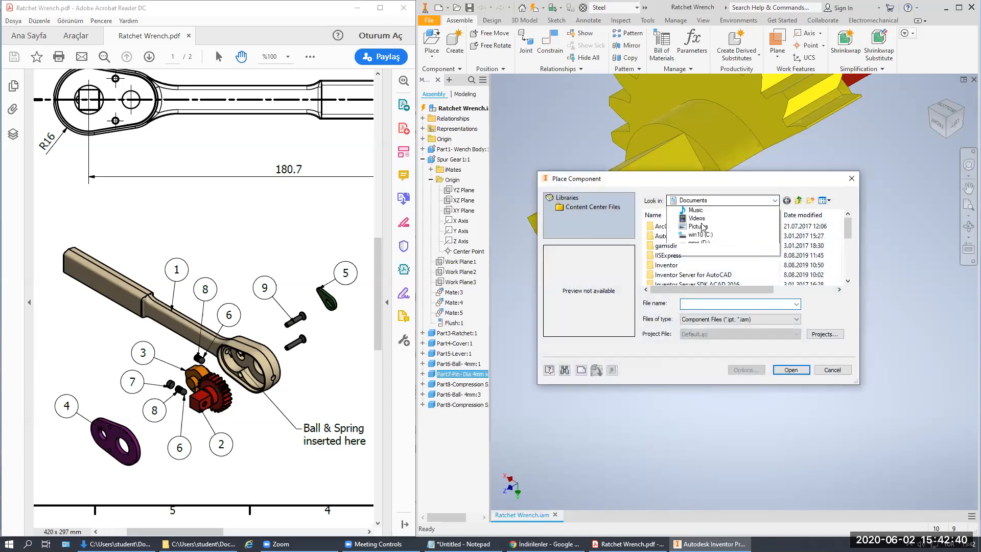
{"action": "left_click", "coordinate": [688, 219]}
{"action": "scroll", "coordinate": [687, 282], "scroll_direction": "down", "scroll_amount": 5}
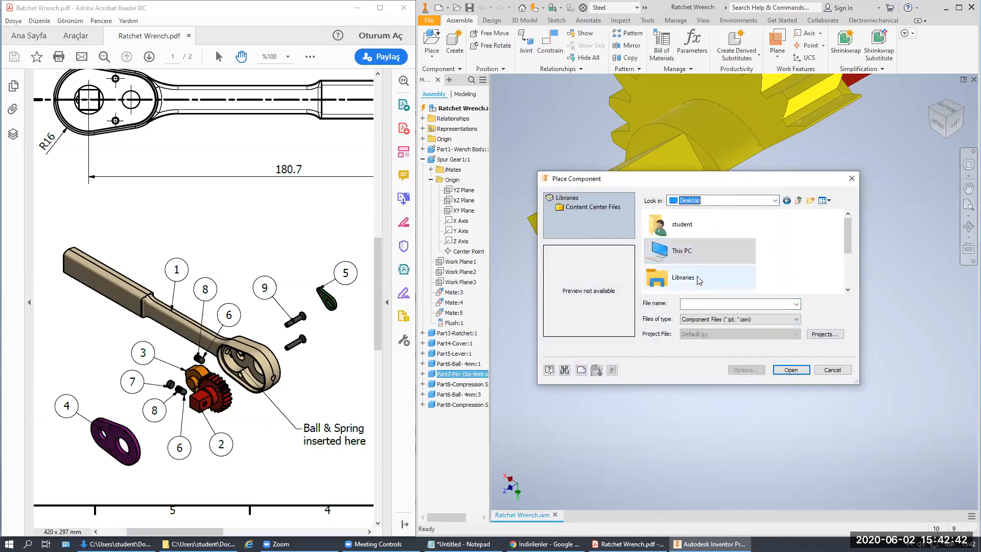
{"action": "double_click", "coordinate": [684, 283]}
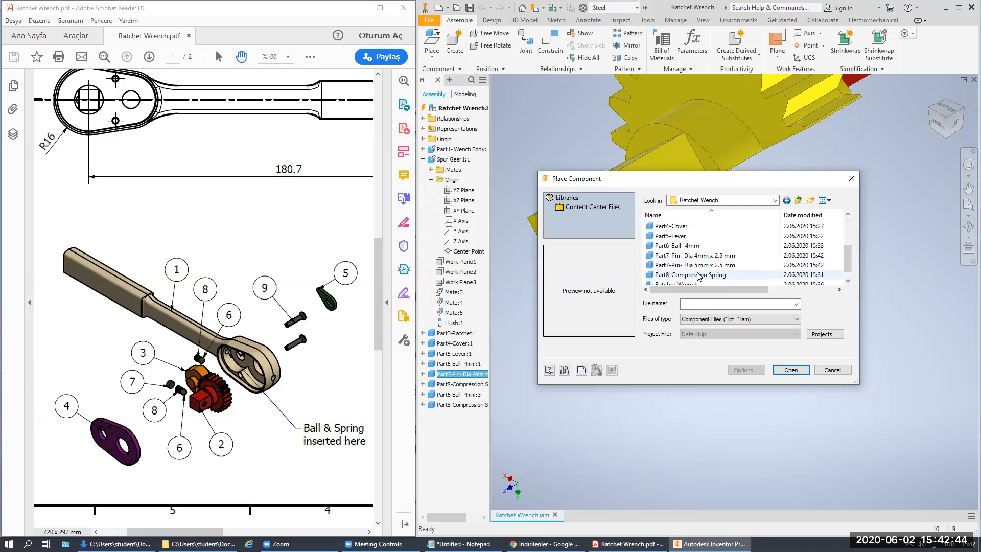
{"action": "double_click", "coordinate": [706, 267]}
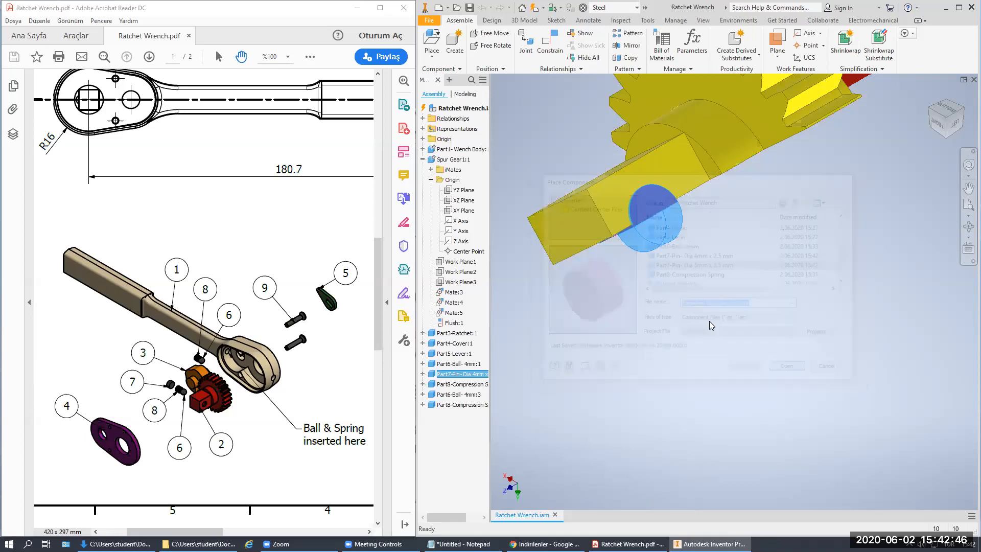
{"action": "scroll", "coordinate": [646, 301], "scroll_direction": "up", "scroll_amount": 2}
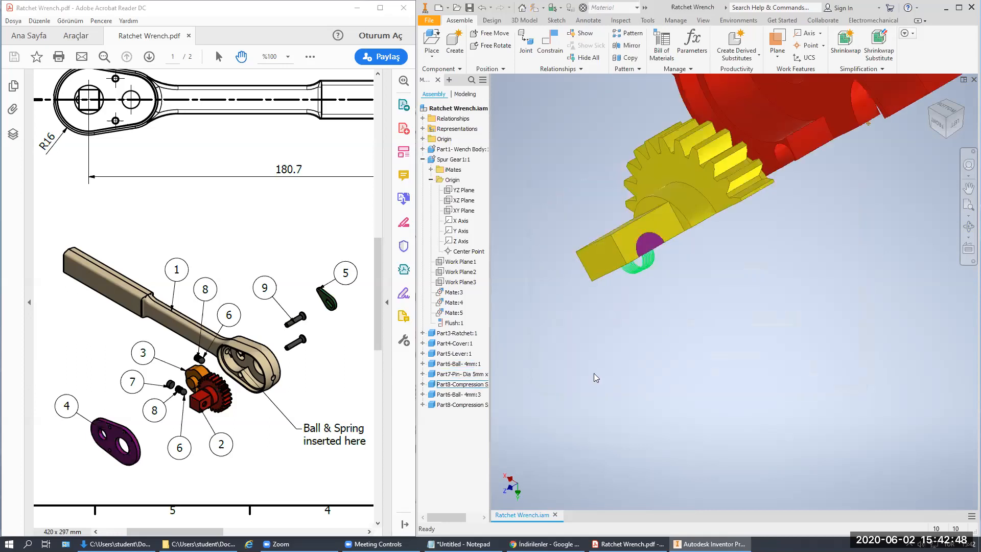
{"action": "scroll", "coordinate": [626, 338], "scroll_direction": "up", "scroll_amount": 3}
{"action": "scroll", "coordinate": [667, 223], "scroll_direction": "down", "scroll_amount": 3}
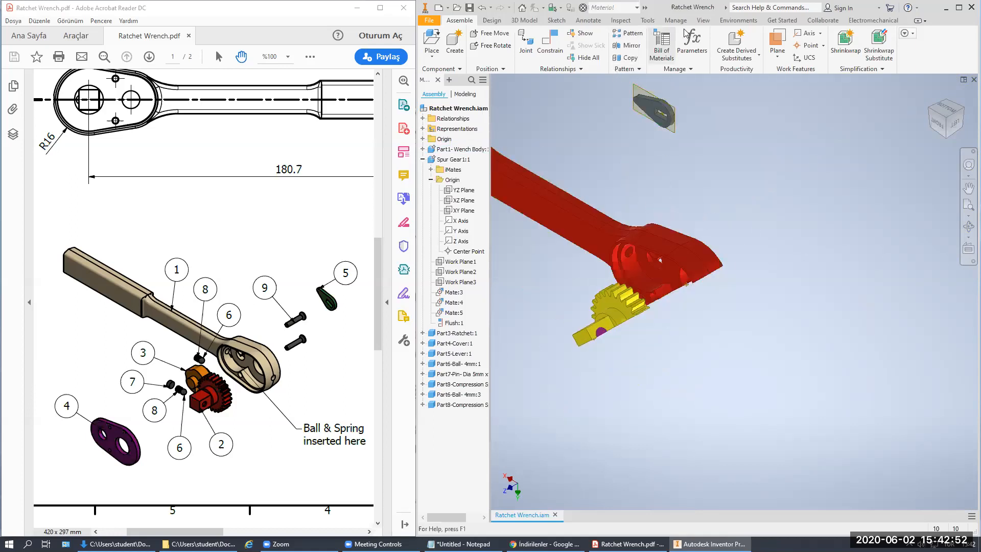
{"action": "left_click", "coordinate": [703, 21]}
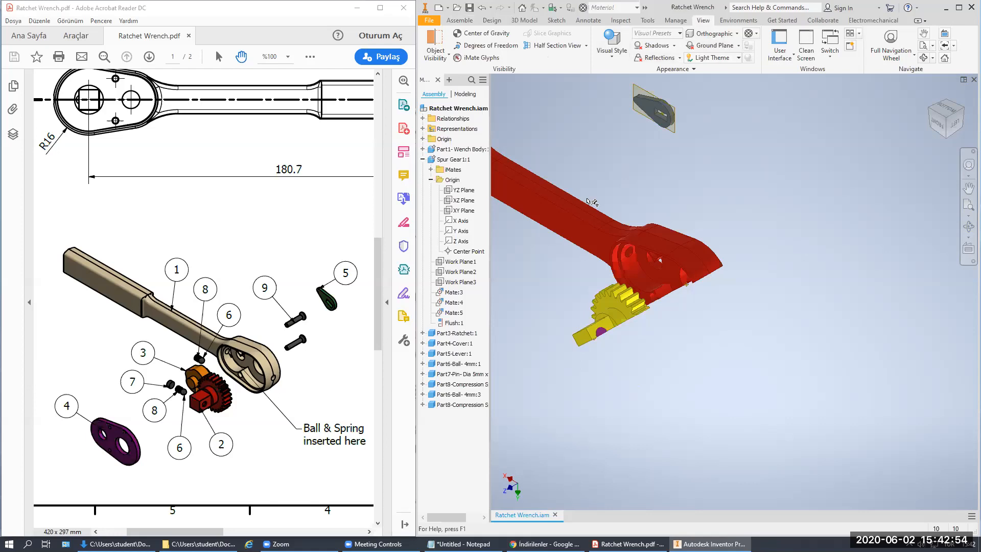
{"action": "scroll", "coordinate": [689, 394], "scroll_direction": "down", "scroll_amount": 3}
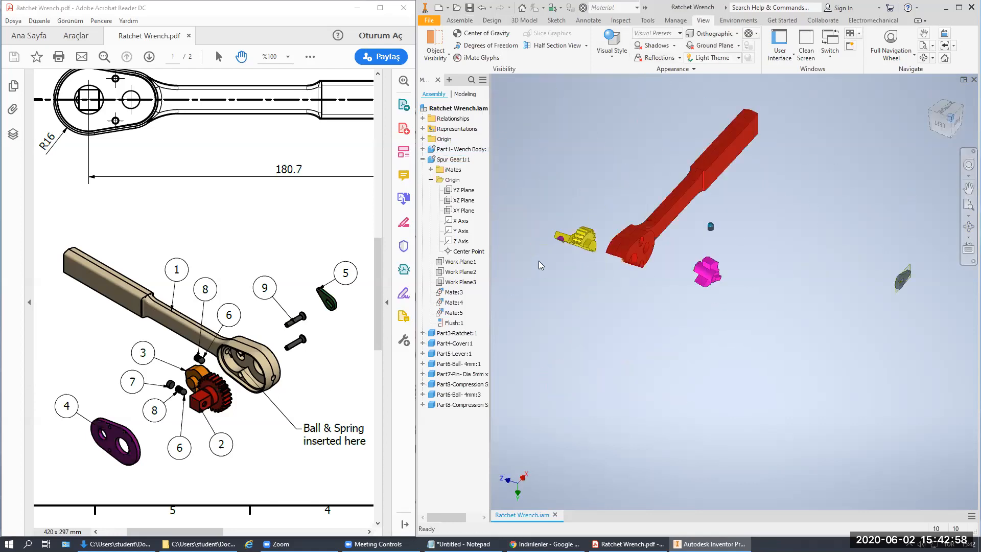
{"action": "scroll", "coordinate": [538, 260], "scroll_direction": "down", "scroll_amount": 3}
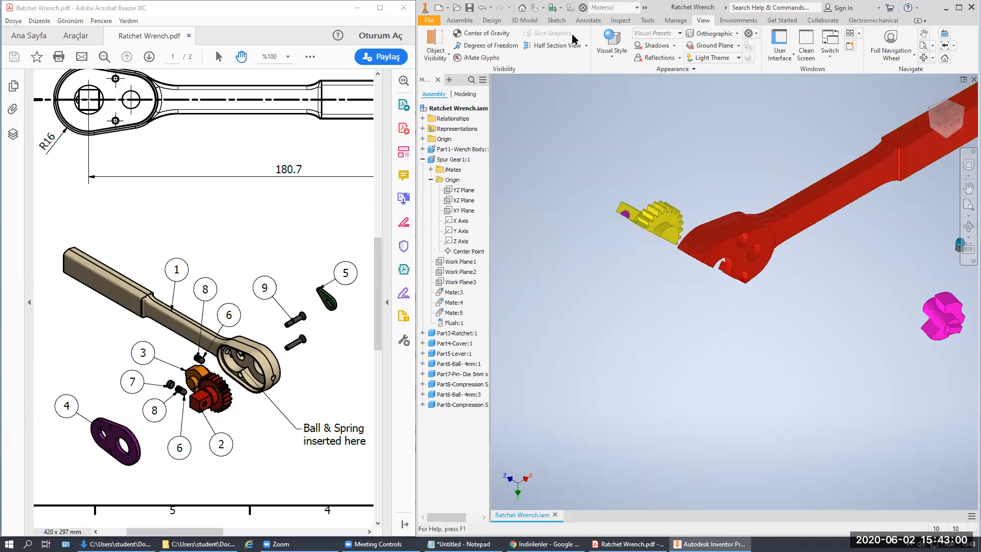
{"action": "left_click", "coordinate": [458, 20]}
{"action": "left_click", "coordinate": [549, 41]}
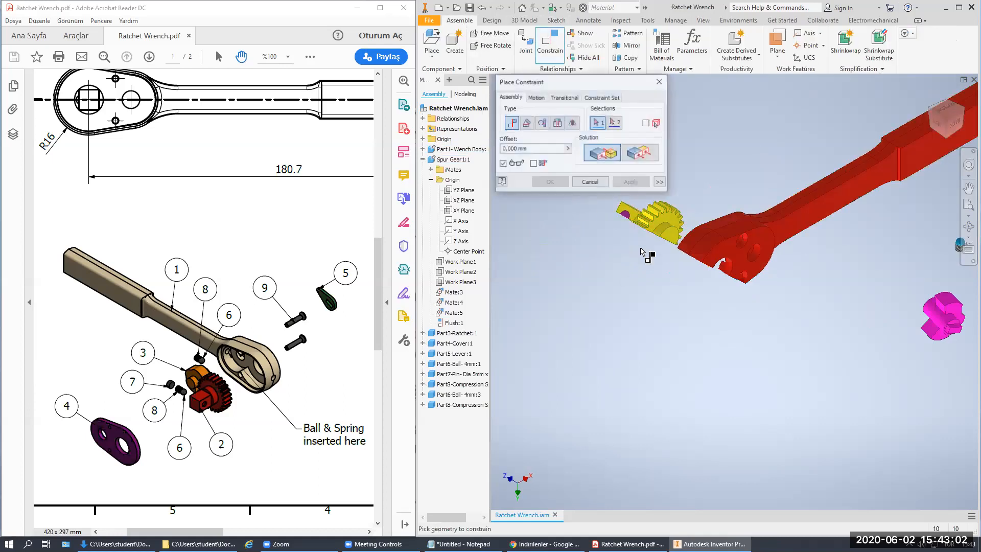
{"action": "scroll", "coordinate": [667, 230], "scroll_direction": "down", "scroll_amount": 5}
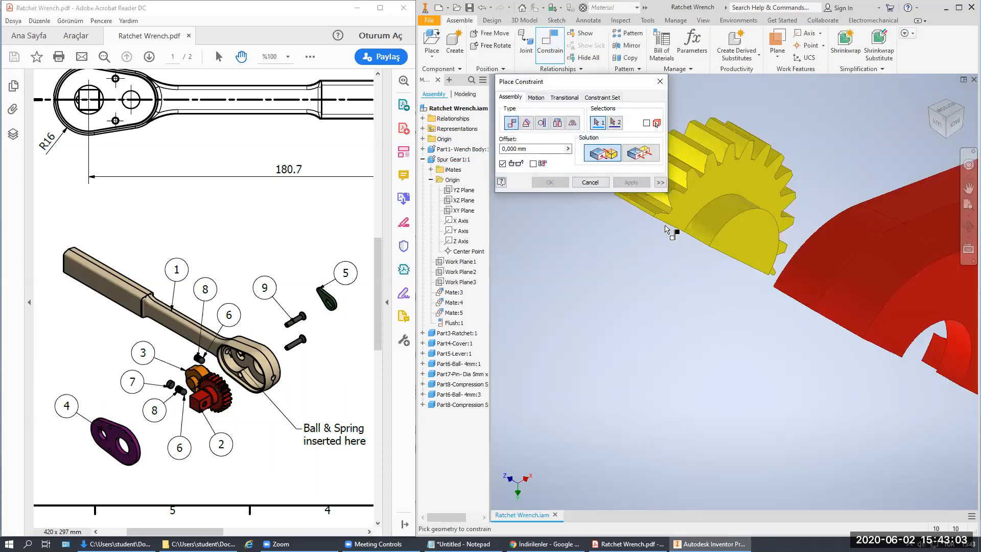
{"action": "left_click", "coordinate": [722, 187]}
{"action": "scroll", "coordinate": [722, 186], "scroll_direction": "up", "scroll_amount": 5}
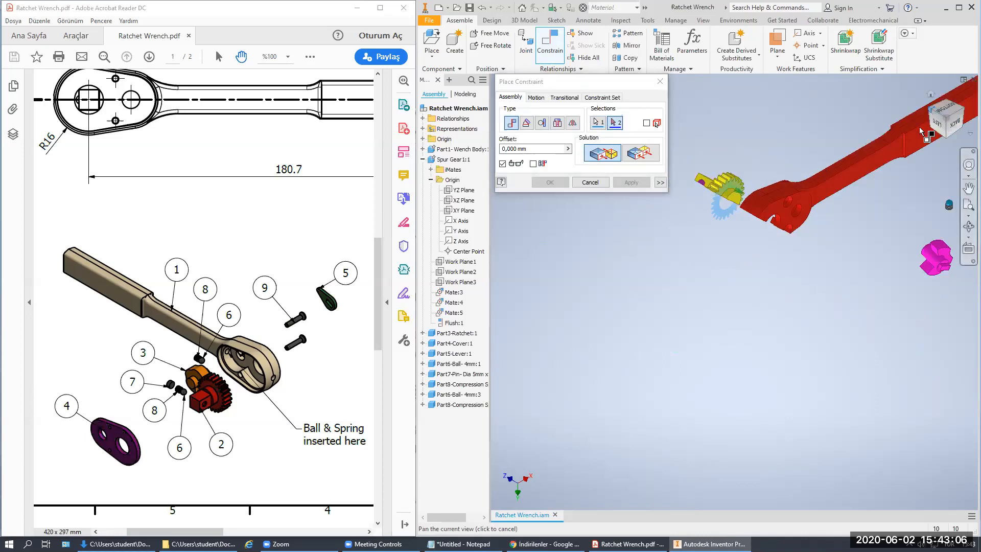
{"action": "left_click", "coordinate": [931, 109]}
{"action": "scroll", "coordinate": [770, 297], "scroll_direction": "down", "scroll_amount": 5}
{"action": "left_click", "coordinate": [761, 294]}
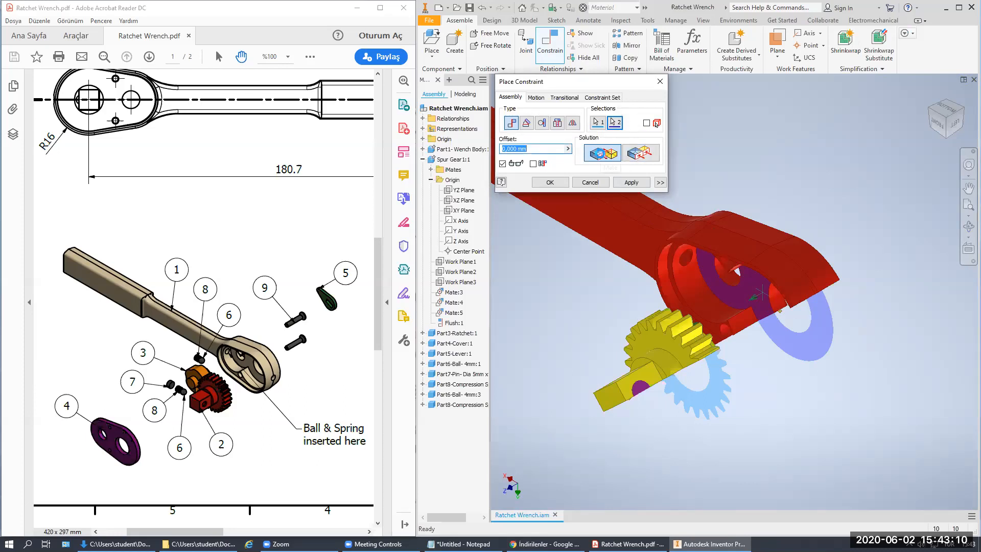
{"action": "left_click", "coordinate": [638, 155]}
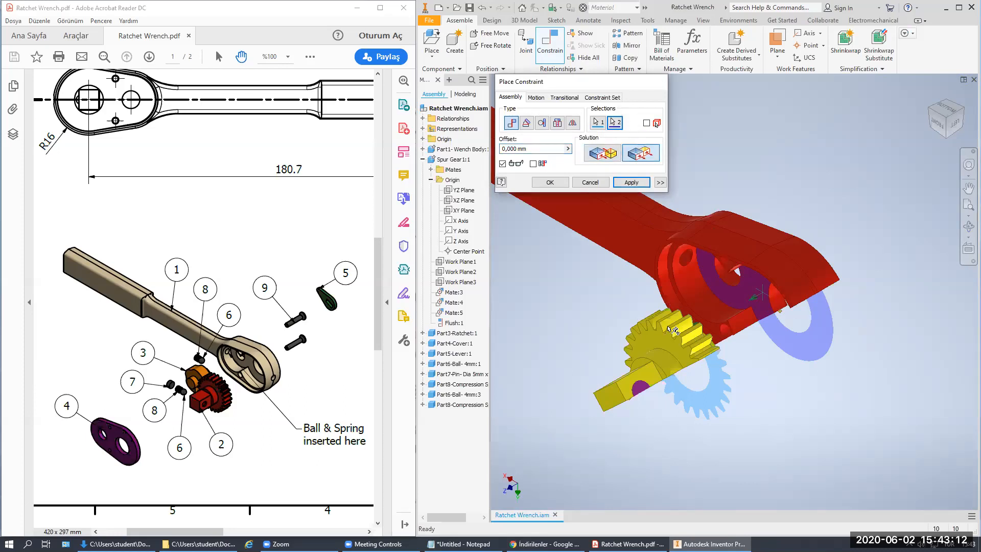
{"action": "key", "text": "Escape"}
Step: Turn off the grounded state of the spur gear
{"action": "left_click_drag", "start_coordinate": [669, 330], "coordinate": [646, 354]}
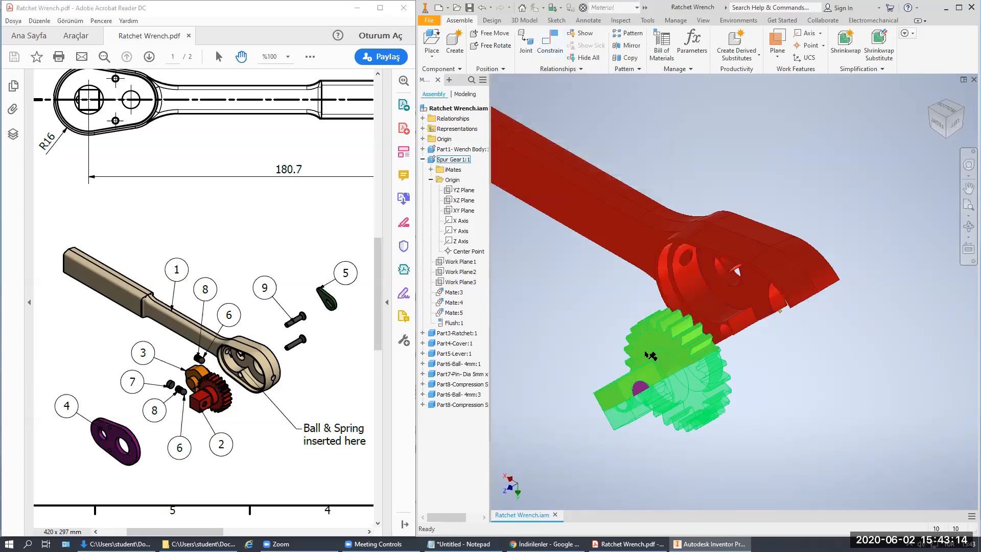
{"action": "right_click", "coordinate": [683, 348]}
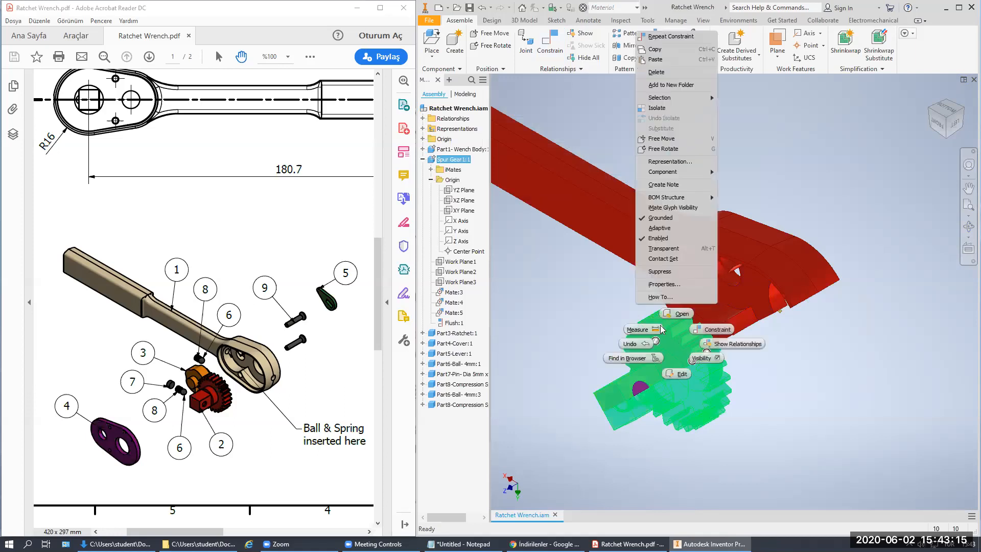
{"action": "left_click", "coordinate": [658, 218]}
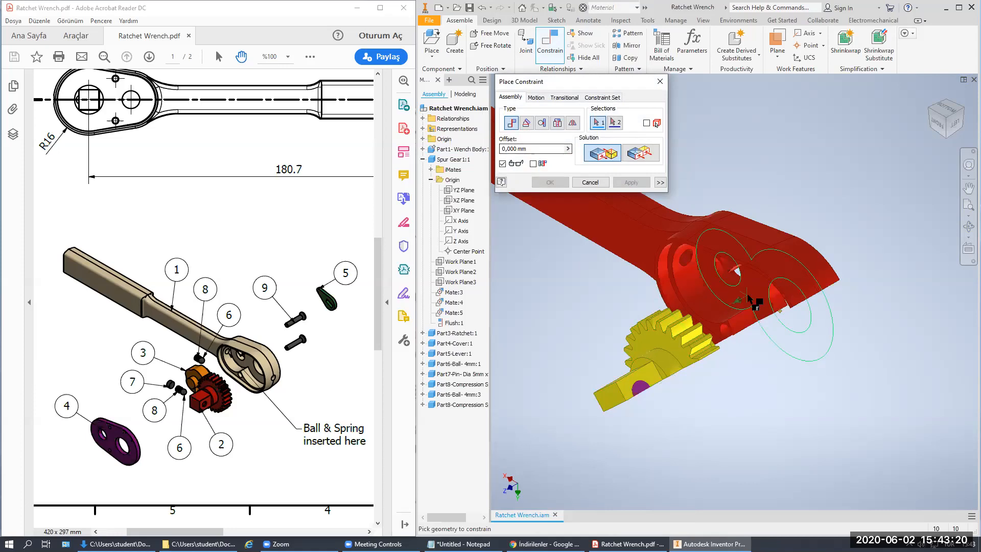
Step: Mate the floor of the wrench head's pocket to the toothed back face of the spur gear with 0 mm offset
{"action": "left_click", "coordinate": [743, 299]}
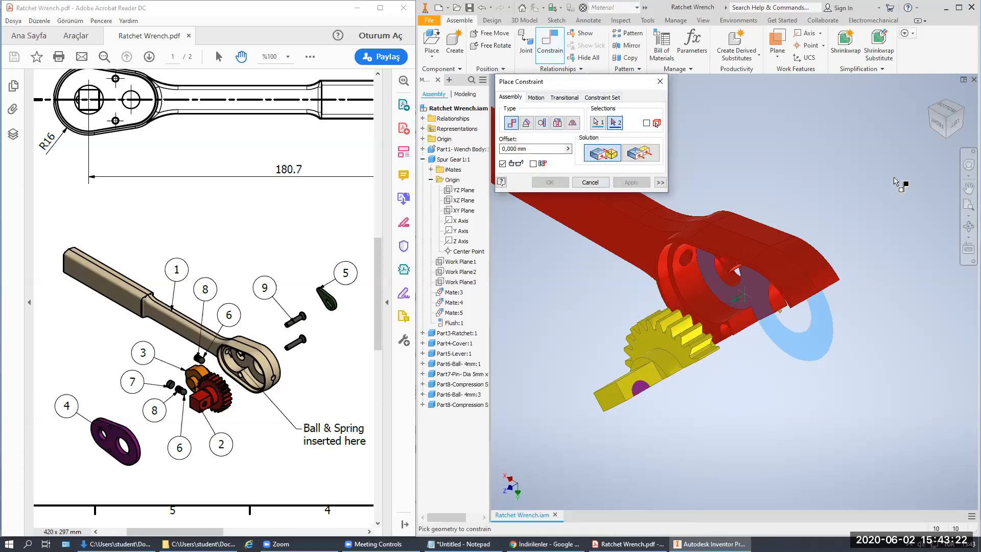
{"action": "left_click", "coordinate": [961, 111]}
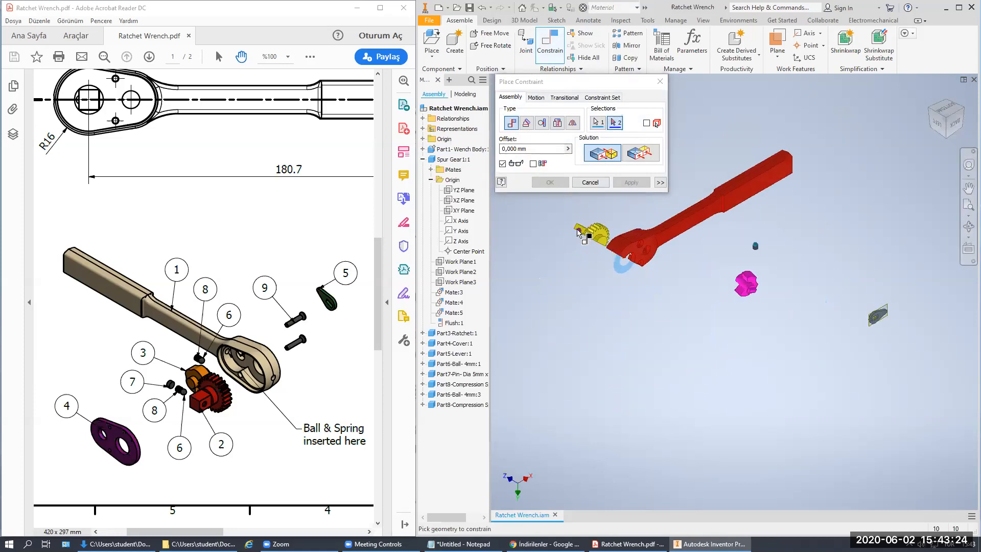
{"action": "scroll", "coordinate": [583, 234], "scroll_direction": "down", "scroll_amount": 5}
{"action": "left_click", "coordinate": [638, 223]}
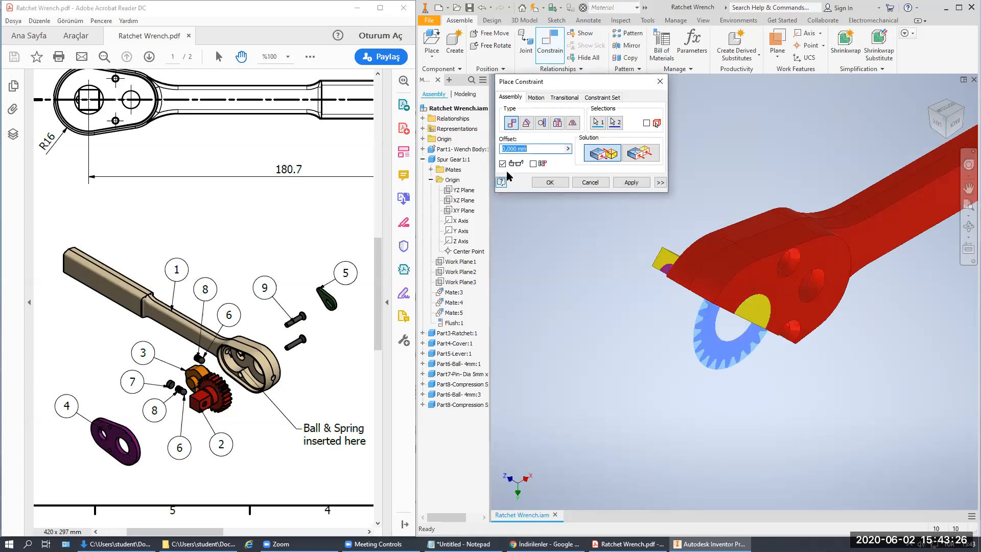
{"action": "key", "text": "Return"}
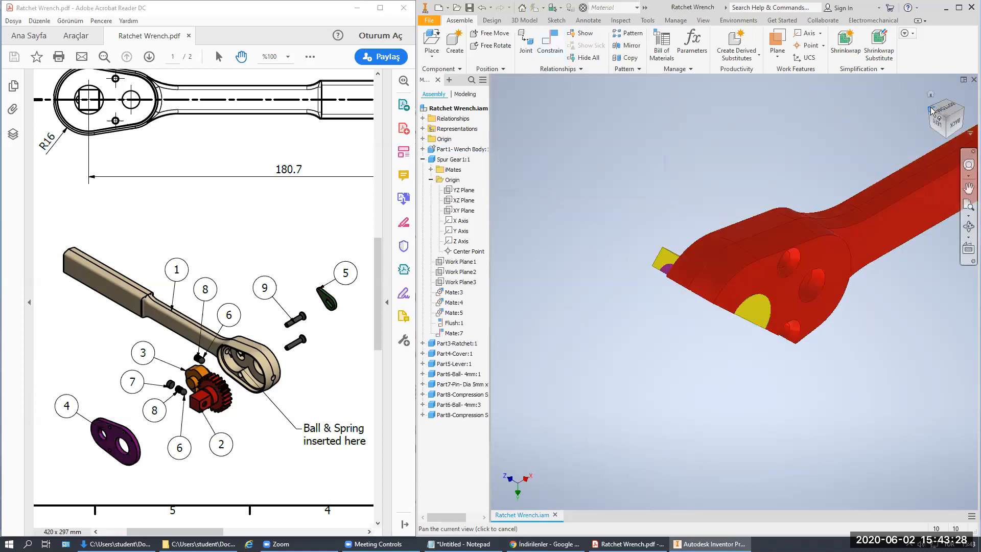
Step: End the half section view and try turning the spur gear inside the wrench head
{"action": "left_click", "coordinate": [931, 109]}
{"action": "scroll", "coordinate": [758, 306], "scroll_direction": "down", "scroll_amount": 4}
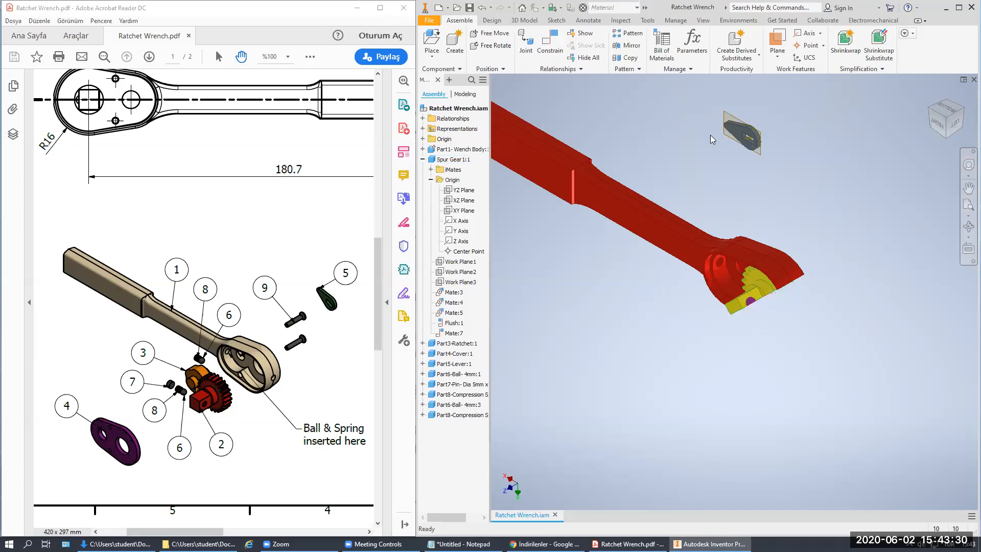
{"action": "left_click", "coordinate": [703, 20]}
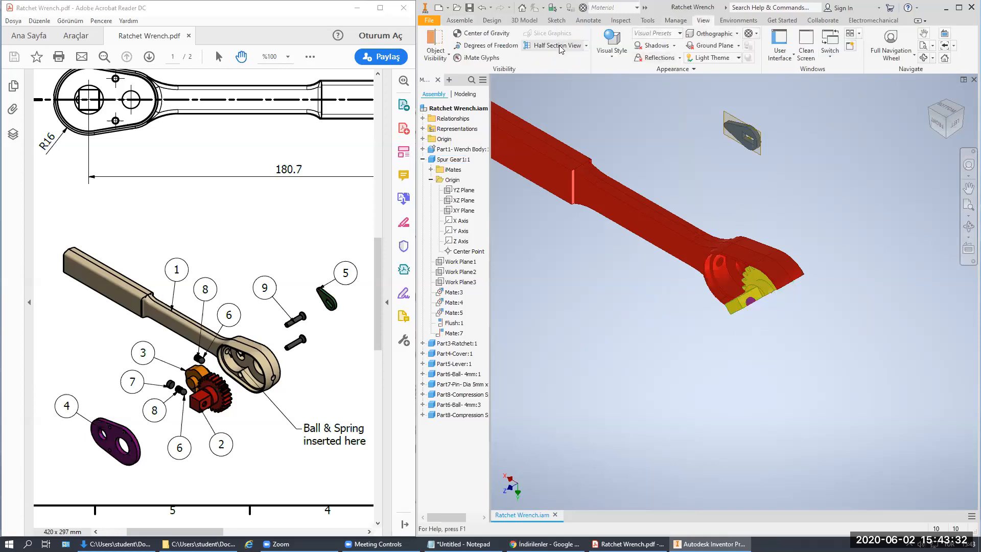
{"action": "left_click", "coordinate": [587, 47]}
{"action": "left_click", "coordinate": [557, 124]}
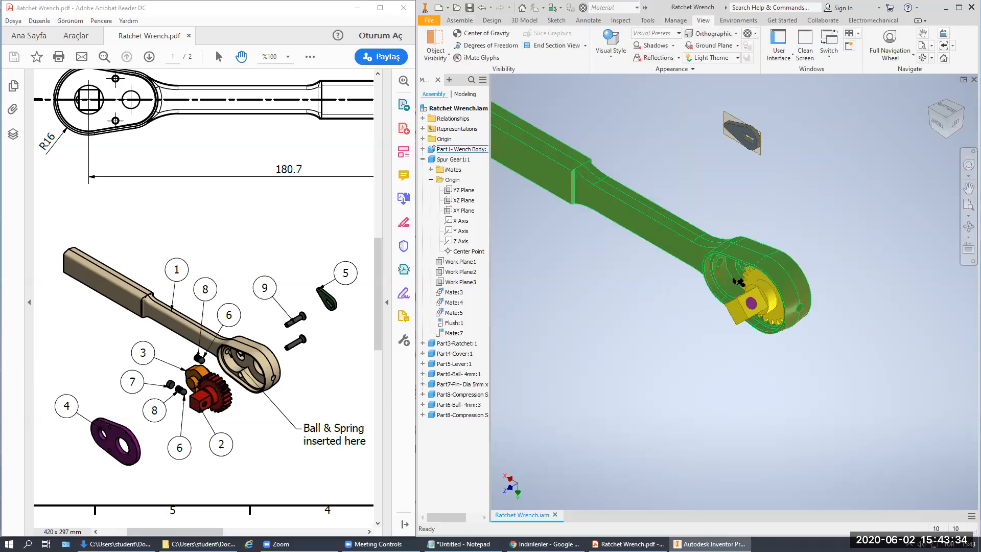
{"action": "left_click_drag", "start_coordinate": [765, 326], "coordinate": [753, 264]}
{"action": "scroll", "coordinate": [773, 196], "scroll_direction": "up", "scroll_amount": 5}
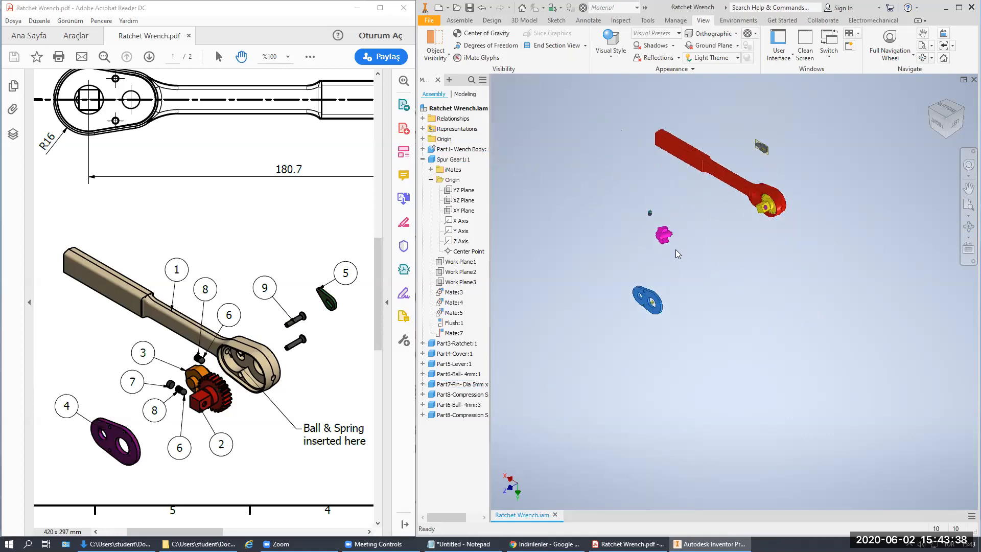
Step: Mate the axis of the ratchet's cylindrical shaft to the ratchet hole in the wrench head with 0 mm offset
{"action": "scroll", "coordinate": [670, 236], "scroll_direction": "down", "scroll_amount": 6}
{"action": "scroll", "coordinate": [647, 236], "scroll_direction": "down", "scroll_amount": 3}
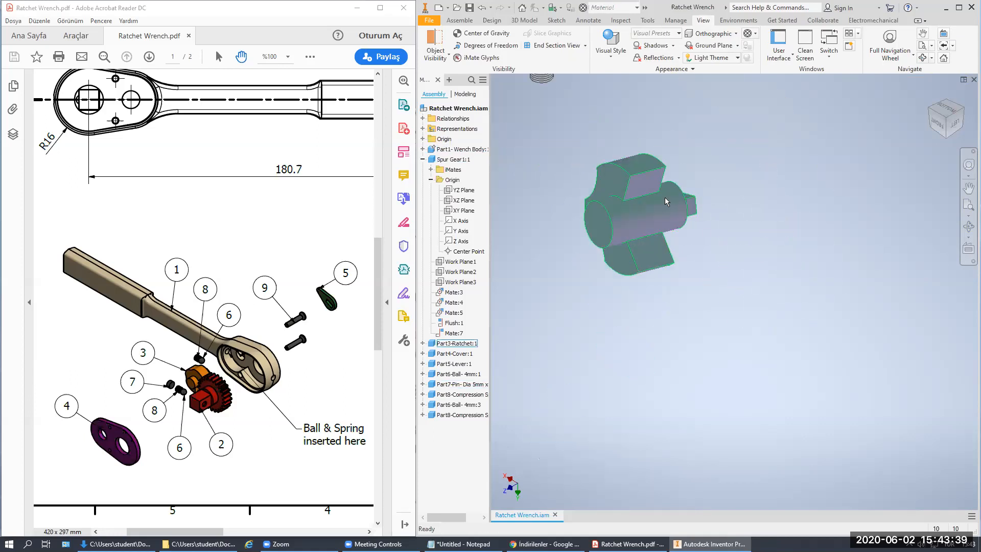
{"action": "left_click", "coordinate": [458, 22]}
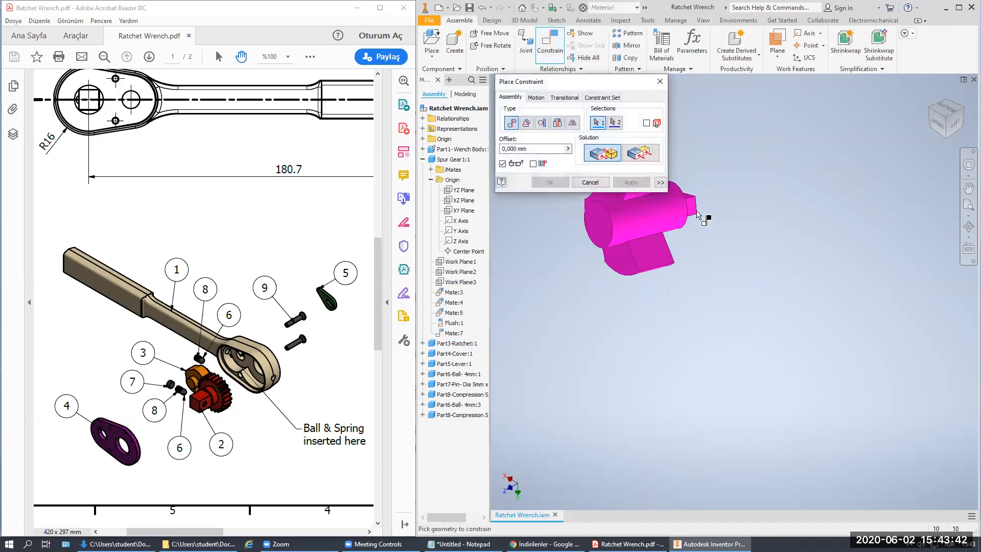
{"action": "left_click", "coordinate": [652, 226]}
{"action": "scroll", "coordinate": [655, 230], "scroll_direction": "up", "scroll_amount": 5}
{"action": "scroll", "coordinate": [771, 173], "scroll_direction": "down", "scroll_amount": 4}
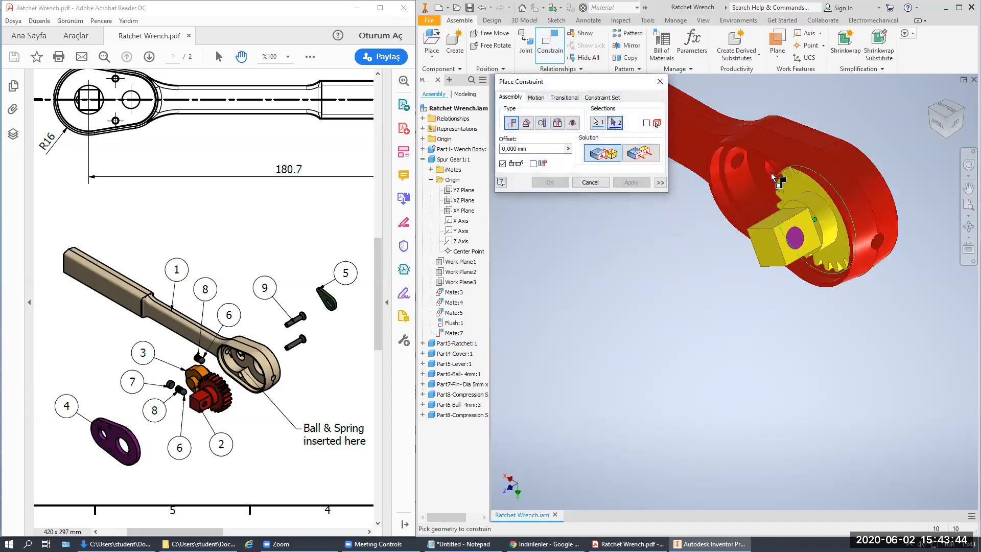
{"action": "left_click", "coordinate": [769, 177]}
{"action": "scroll", "coordinate": [748, 214], "scroll_direction": "up", "scroll_amount": 3}
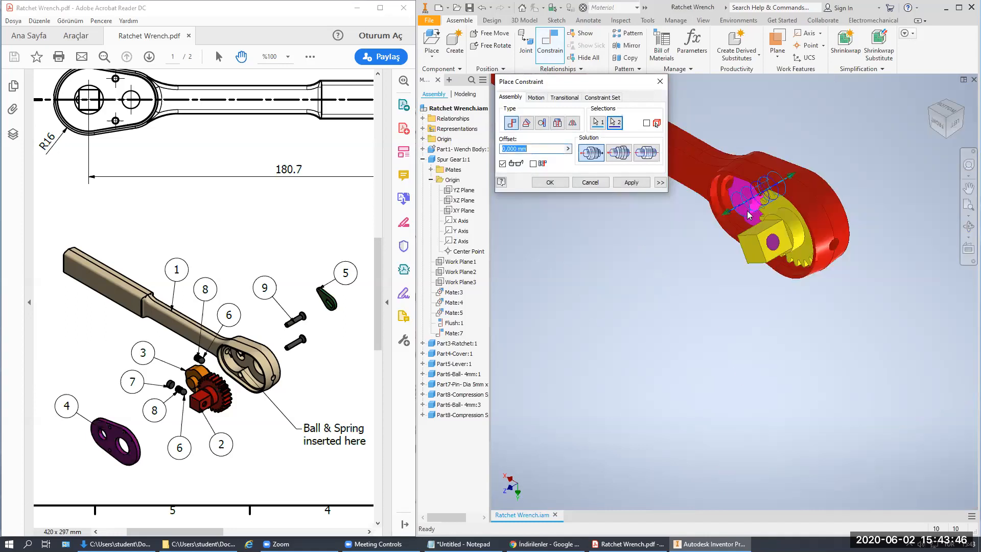
{"action": "left_click", "coordinate": [553, 181]}
Step: Pull the ratchet clear of the wrench head and mate its back face to the pocket floor with 0 mm offset
{"action": "left_click_drag", "start_coordinate": [736, 202], "coordinate": [596, 290]}
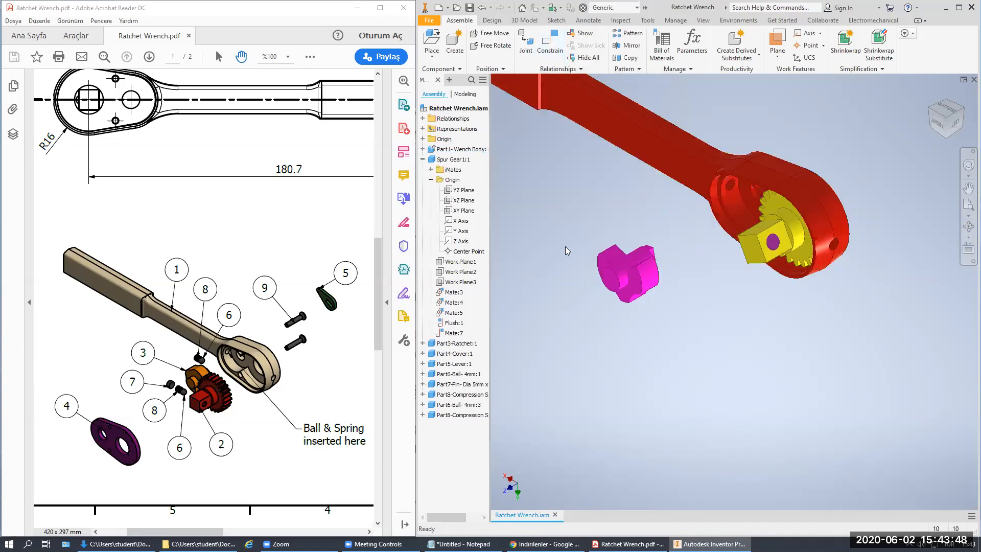
{"action": "left_click", "coordinate": [560, 43]}
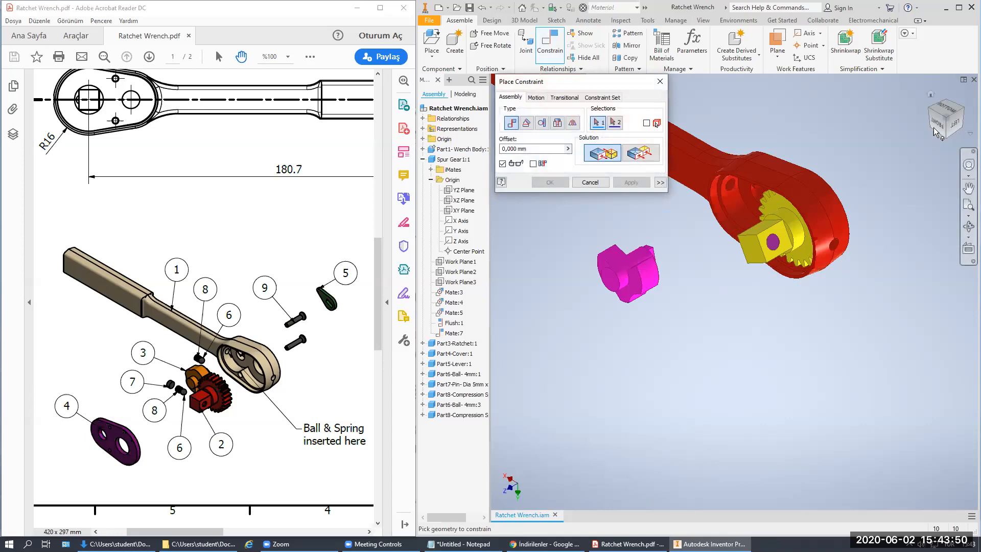
{"action": "left_click", "coordinate": [963, 110]}
{"action": "scroll", "coordinate": [703, 244], "scroll_direction": "down", "scroll_amount": 5}
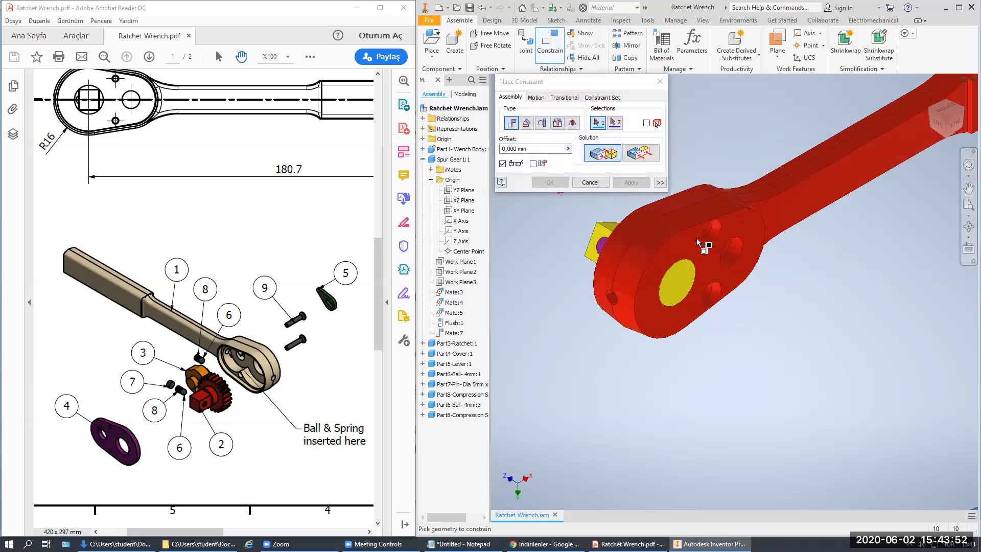
{"action": "middle_click_drag", "start_coordinate": [629, 216], "coordinate": [815, 297]}
{"action": "scroll", "coordinate": [773, 273], "scroll_direction": "down", "scroll_amount": 3}
{"action": "left_click", "coordinate": [749, 262]}
{"action": "scroll", "coordinate": [772, 280], "scroll_direction": "up", "scroll_amount": 7}
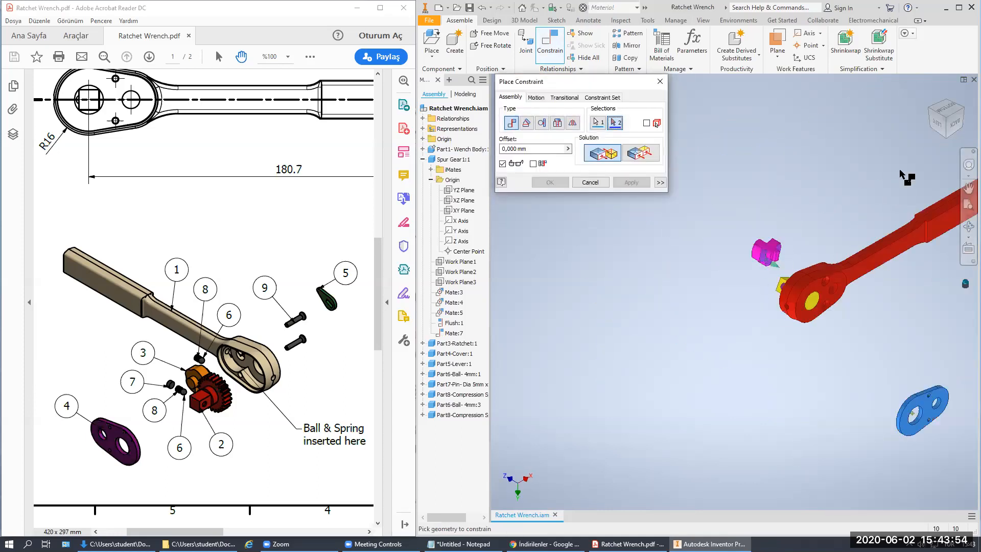
{"action": "left_click", "coordinate": [928, 111]}
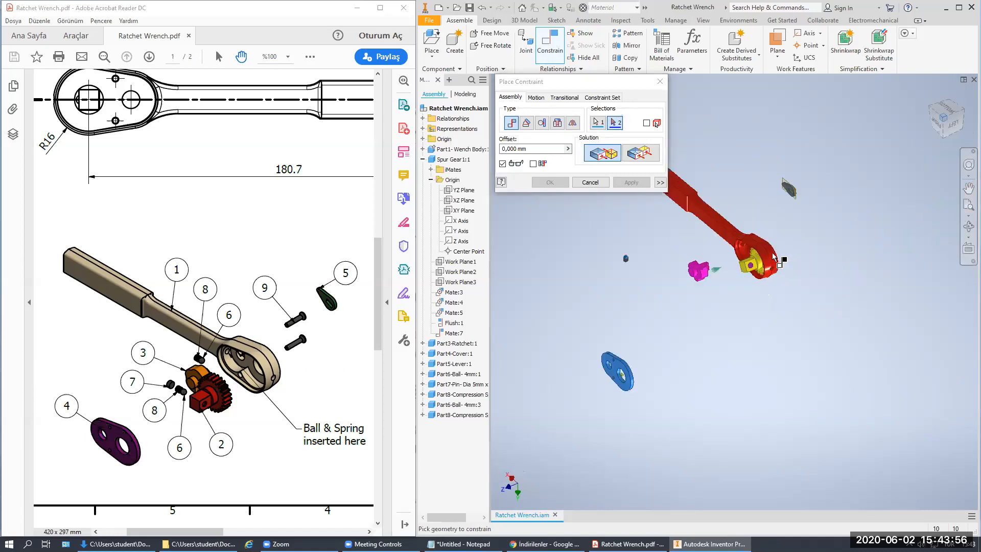
{"action": "scroll", "coordinate": [706, 252], "scroll_direction": "down", "scroll_amount": 4}
{"action": "left_click", "coordinate": [704, 260]}
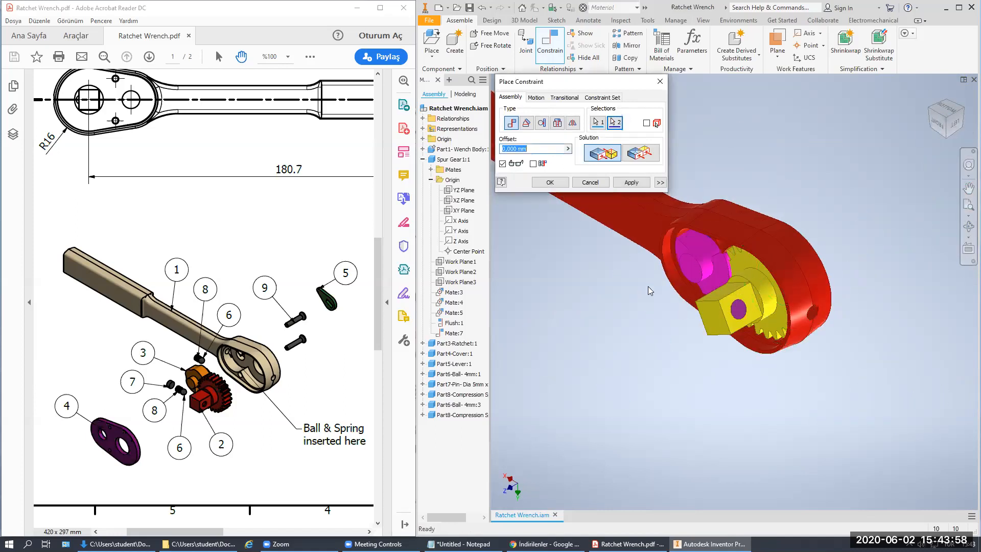
{"action": "left_click", "coordinate": [549, 183]}
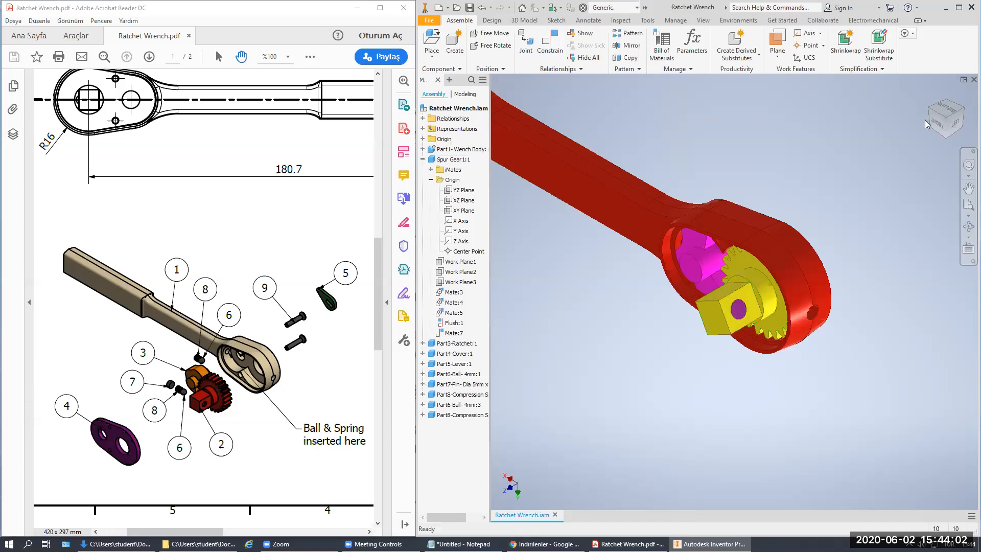
Step: Examine how the ratchet sits against the spur gear's teeth inside the wrench head
{"action": "left_click", "coordinate": [943, 124]}
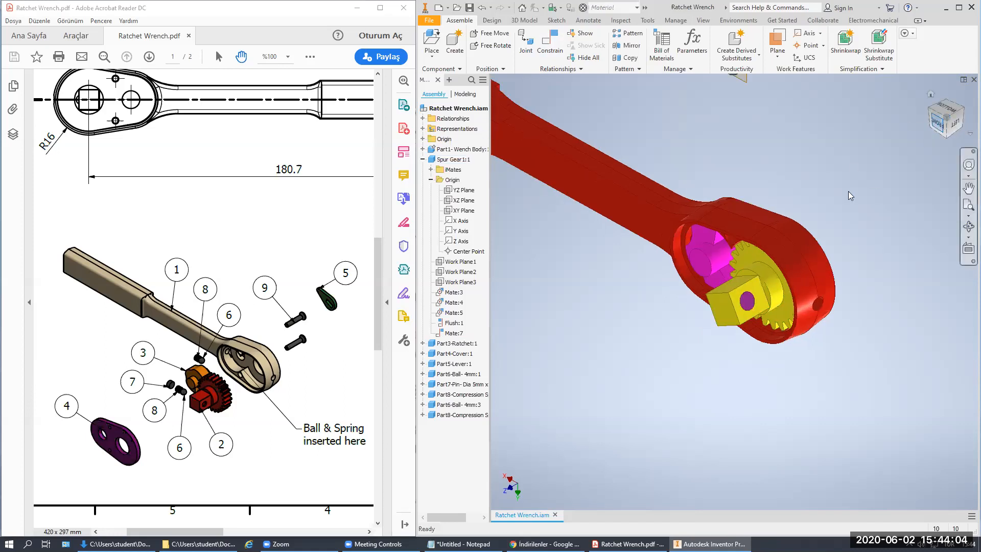
{"action": "scroll", "coordinate": [756, 219], "scroll_direction": "down", "scroll_amount": 10}
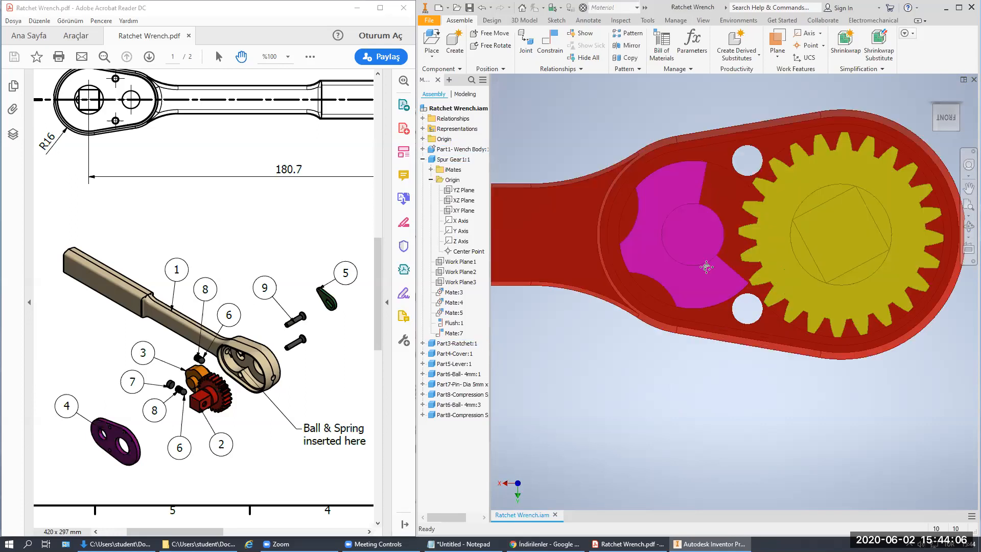
{"action": "scroll", "coordinate": [704, 247], "scroll_direction": "up", "scroll_amount": 6}
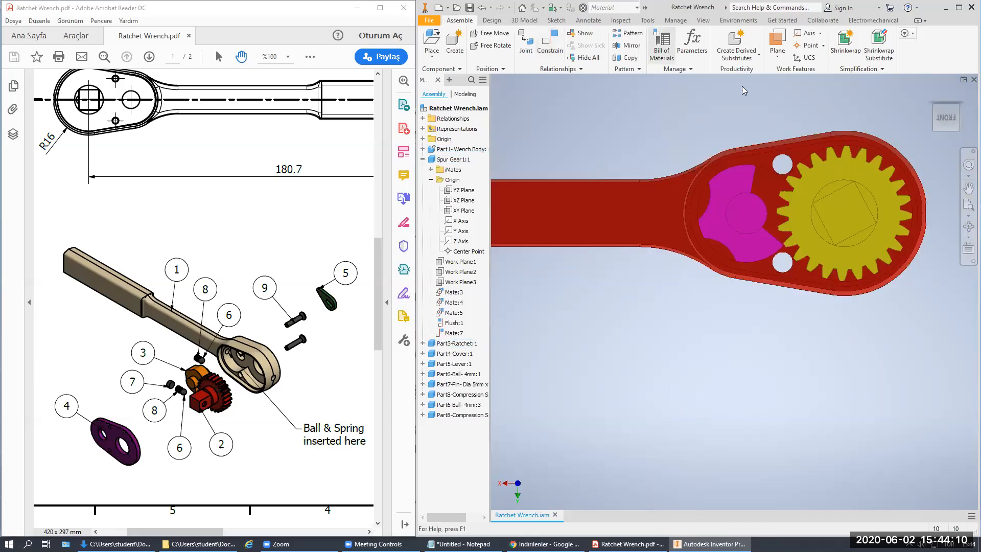
{"action": "left_click", "coordinate": [960, 108]}
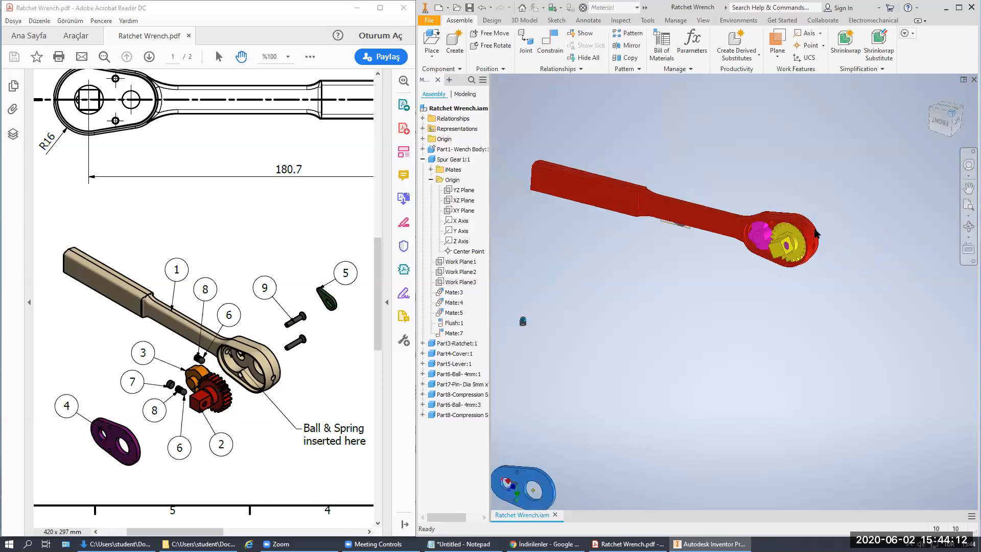
{"action": "scroll", "coordinate": [719, 198], "scroll_direction": "down", "scroll_amount": 8}
{"action": "scroll", "coordinate": [704, 148], "scroll_direction": "down", "scroll_amount": 1}
{"action": "middle_click_drag", "start_coordinate": [704, 148], "coordinate": [698, 197]}
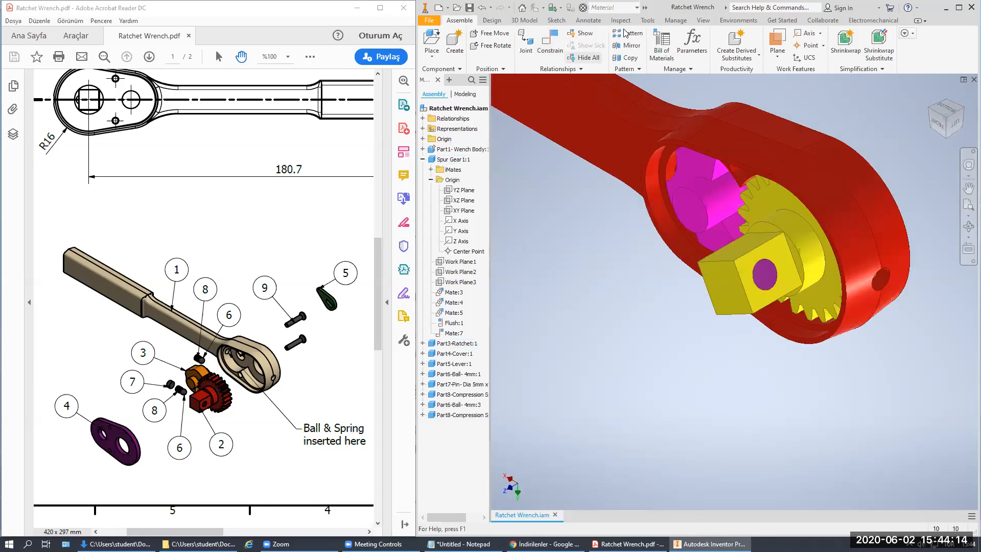
Step: Create a half section view parallel to the handle's flat face, offset inward to cut through the ratchet and spur gear
{"action": "left_click", "coordinate": [703, 21]}
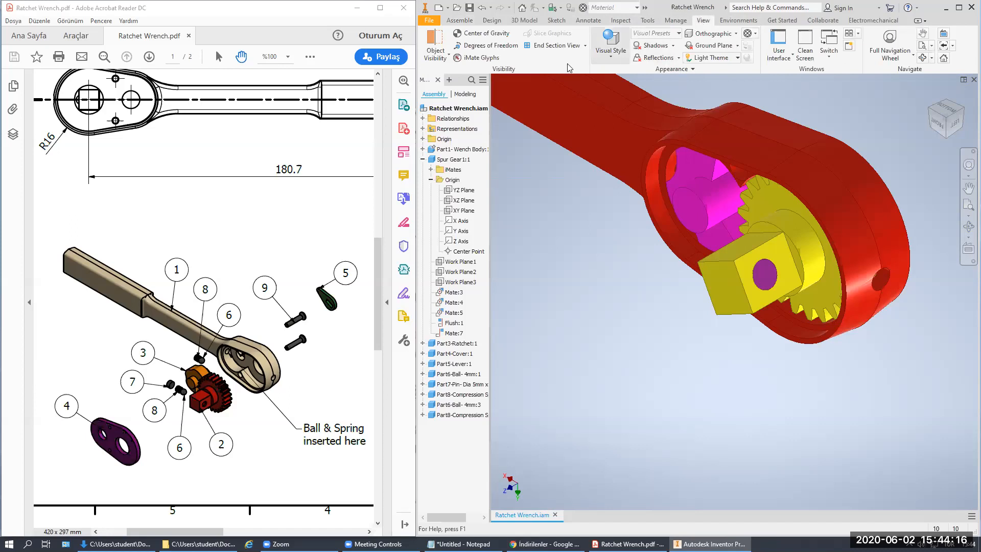
{"action": "left_click", "coordinate": [584, 47]}
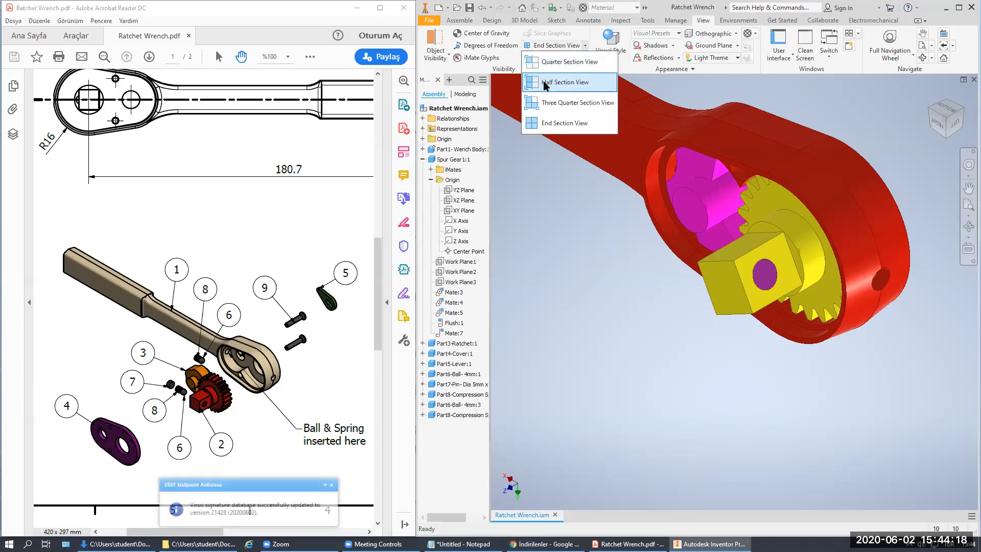
{"action": "left_click", "coordinate": [543, 81]}
{"action": "left_click", "coordinate": [633, 154]}
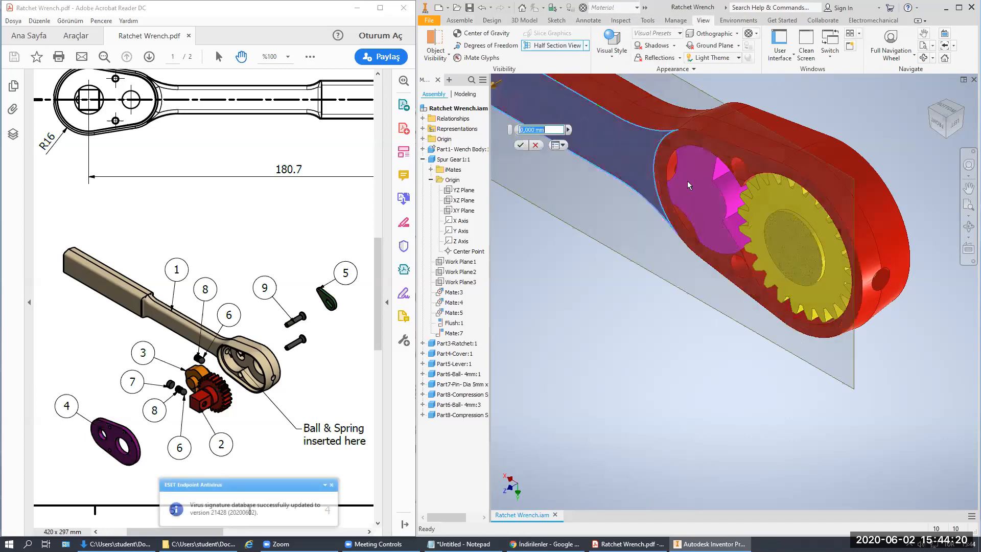
{"action": "scroll", "coordinate": [722, 182], "scroll_direction": "up", "scroll_amount": 4}
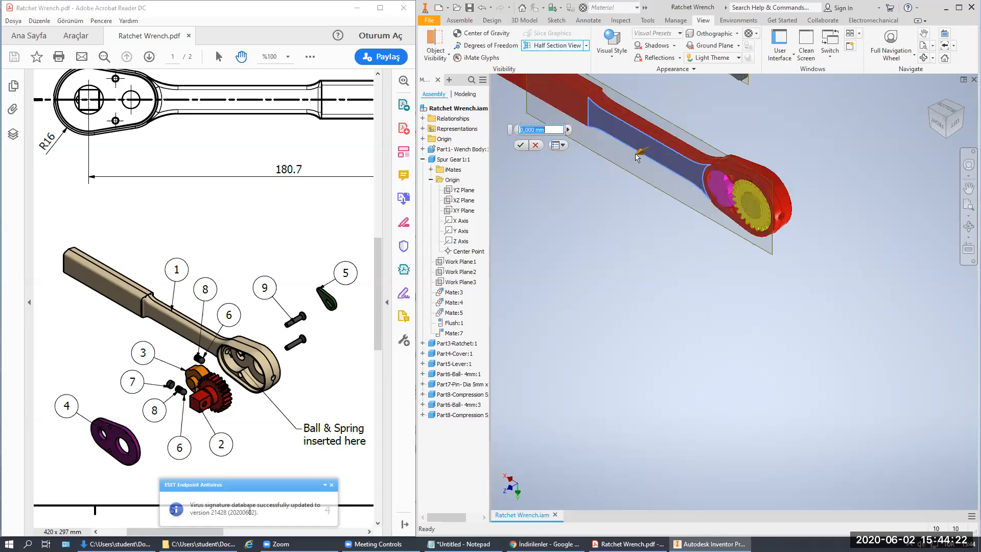
{"action": "left_click_drag", "start_coordinate": [644, 152], "coordinate": [648, 152]}
{"action": "scroll", "coordinate": [698, 191], "scroll_direction": "down", "scroll_amount": 5}
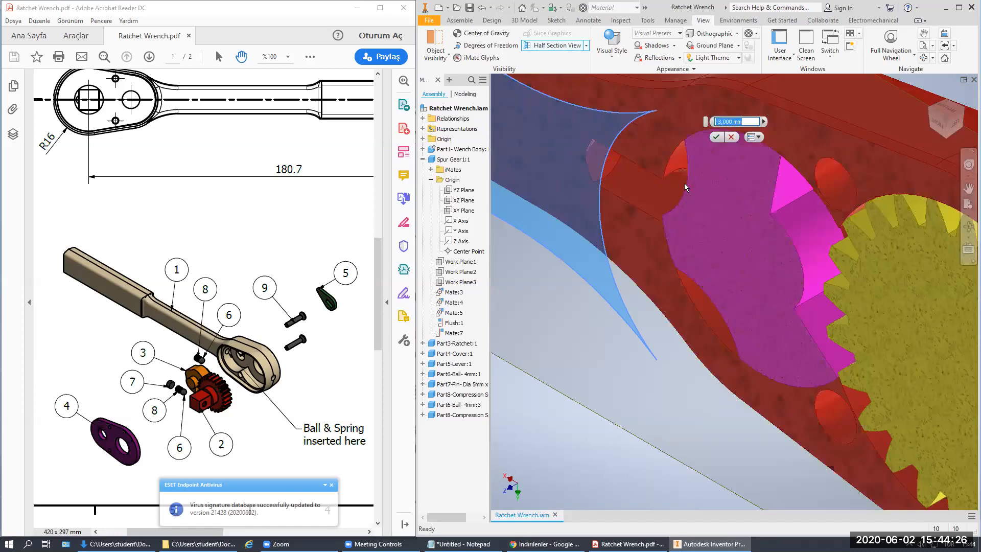
{"action": "key", "text": "Return"}
Step: End the half section view so the complete assembly shows again
{"action": "scroll", "coordinate": [712, 184], "scroll_direction": "up", "scroll_amount": 6}
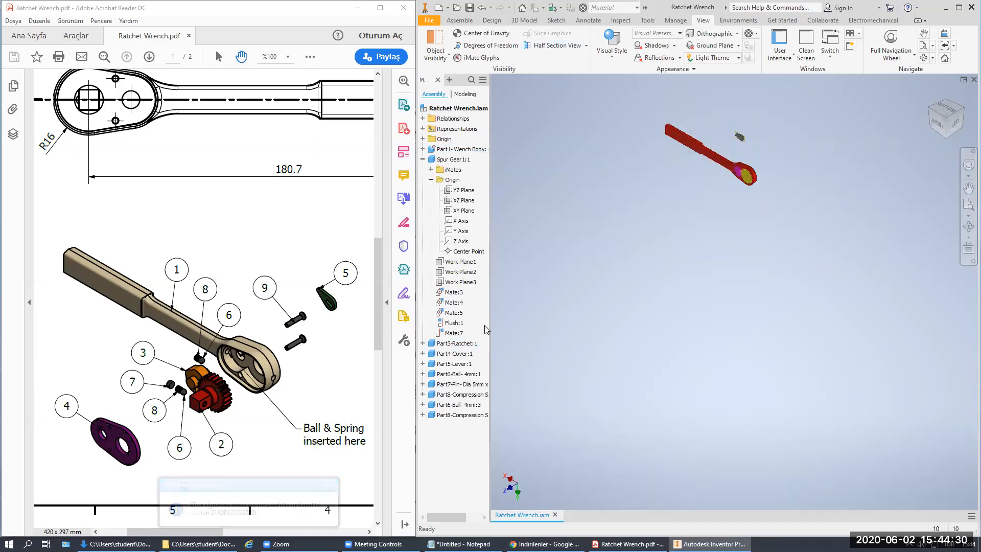
{"action": "left_click", "coordinate": [481, 402]}
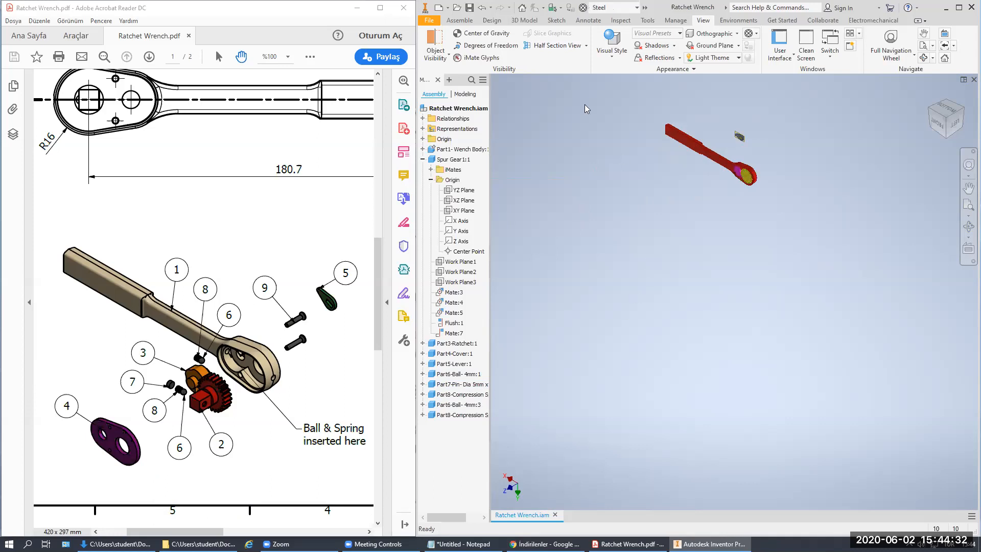
{"action": "left_click", "coordinate": [581, 45]}
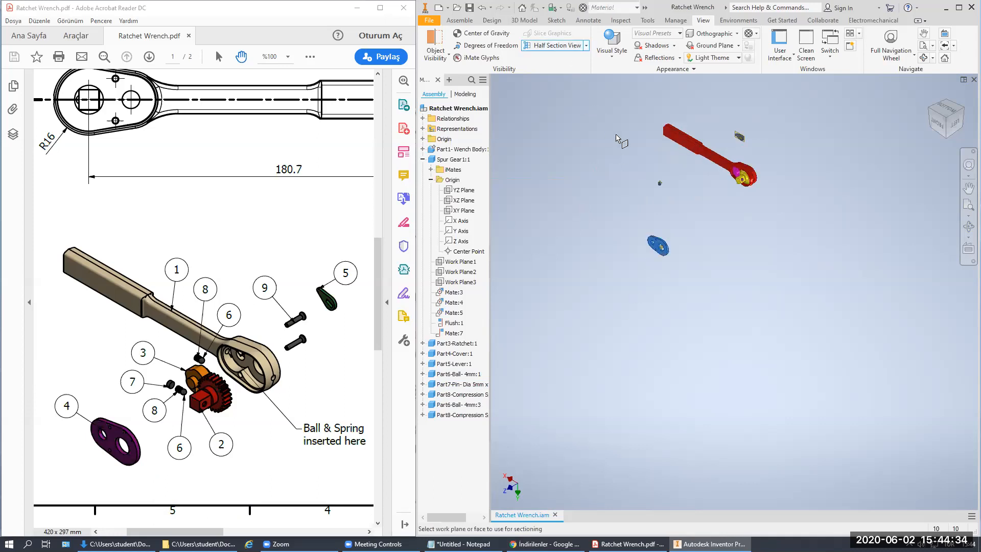
{"action": "left_click", "coordinate": [586, 46]}
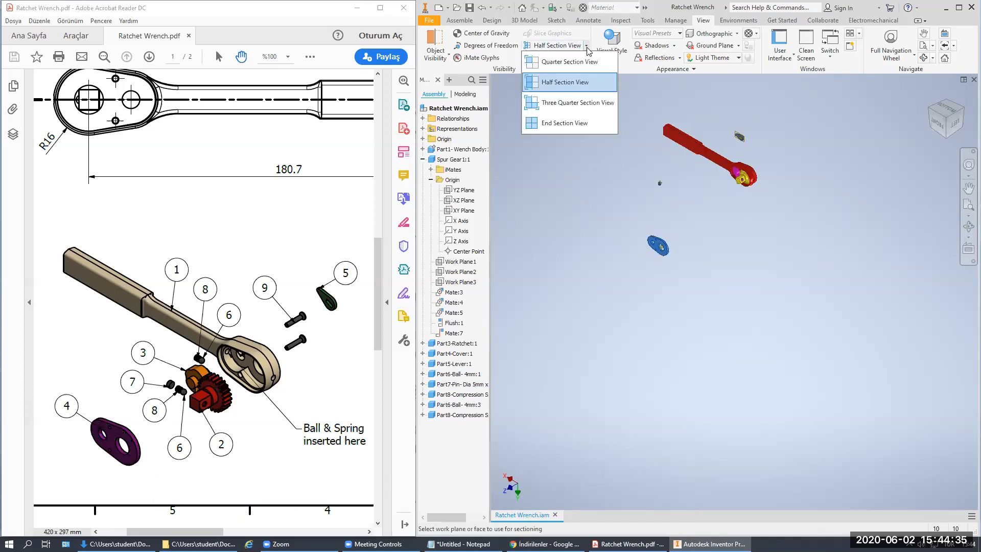
{"action": "left_click", "coordinate": [563, 123]}
Step: Move the loose ball and spring above the wrench handle, close to the head
{"action": "scroll", "coordinate": [671, 189], "scroll_direction": "up", "scroll_amount": 4}
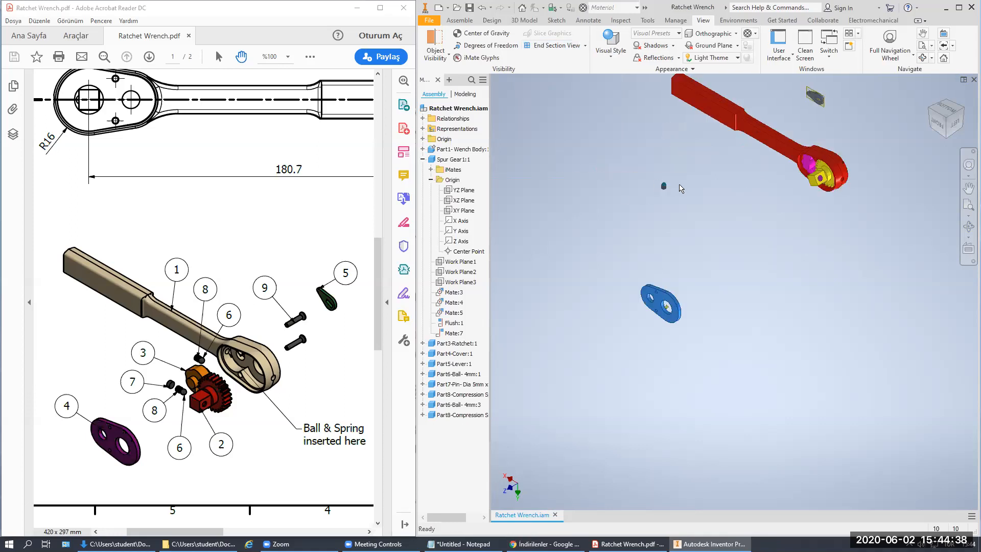
{"action": "left_click_drag", "start_coordinate": [673, 191], "coordinate": [923, 87]}
{"action": "scroll", "coordinate": [892, 109], "scroll_direction": "down", "scroll_amount": 3}
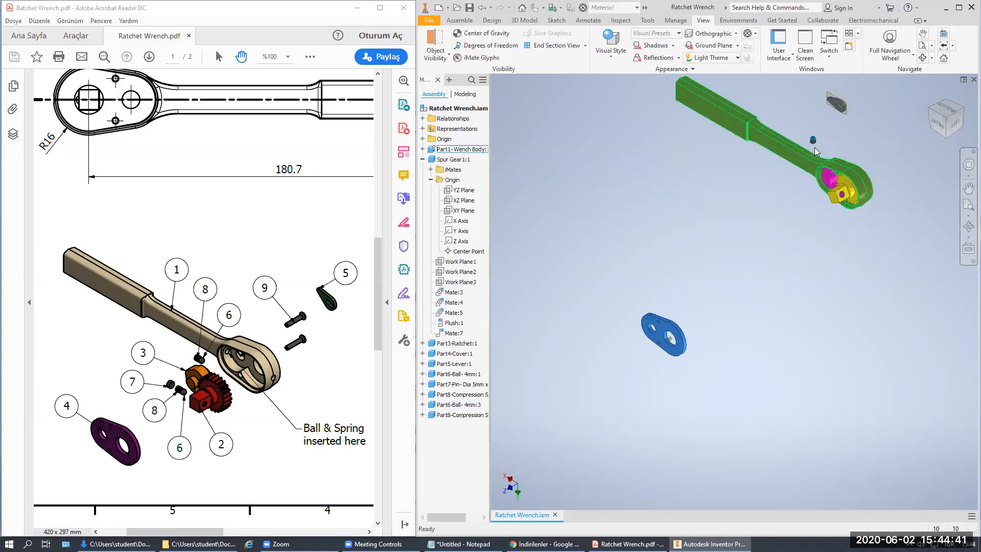
Step: Mate the axis of the ball and spring to the small spring hole in the head's pocket wall with 0 mm offset
{"action": "left_click", "coordinate": [458, 21]}
{"action": "left_click", "coordinate": [549, 43]}
{"action": "scroll", "coordinate": [823, 148], "scroll_direction": "up", "scroll_amount": 5}
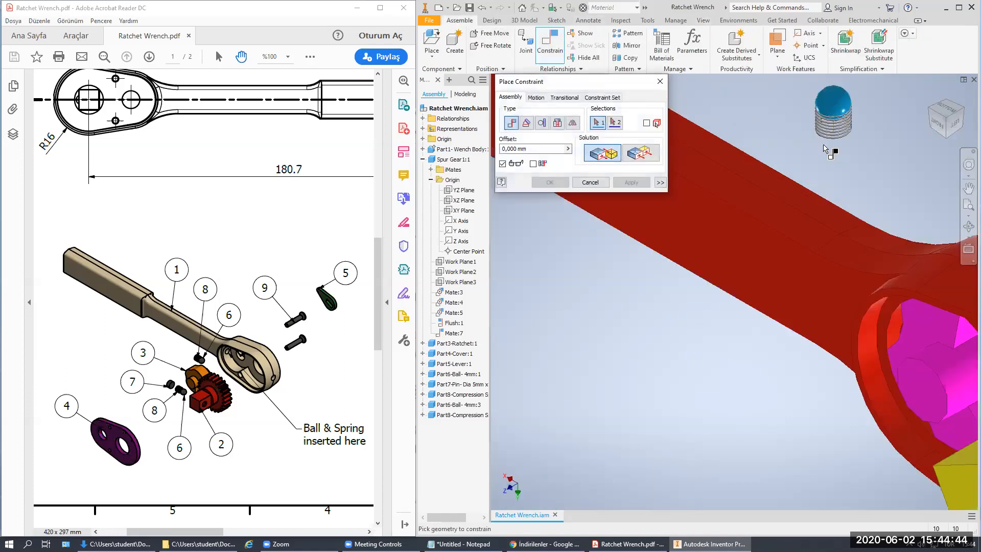
{"action": "scroll", "coordinate": [840, 131], "scroll_direction": "up", "scroll_amount": 2}
{"action": "left_click", "coordinate": [809, 159]}
{"action": "scroll", "coordinate": [804, 140], "scroll_direction": "down", "scroll_amount": 5}
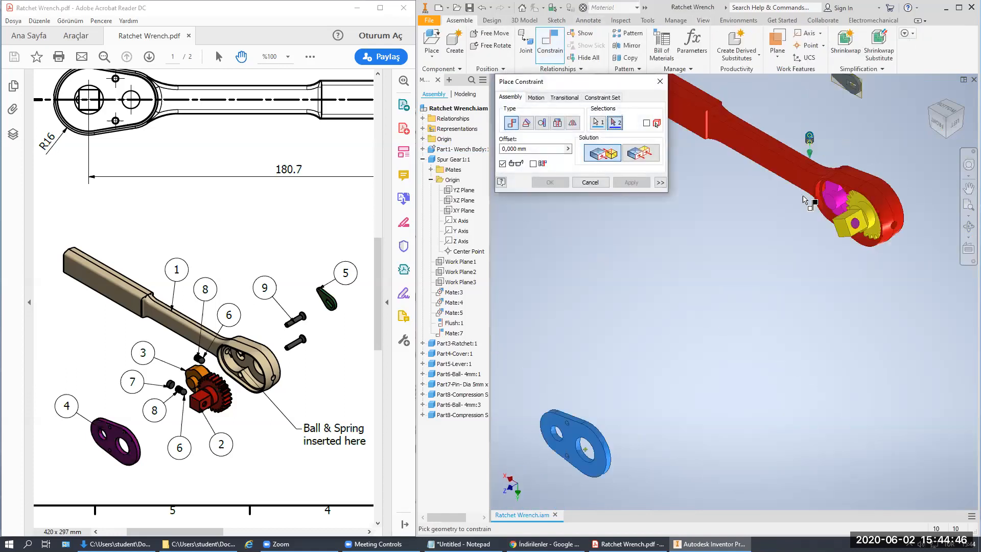
{"action": "scroll", "coordinate": [826, 195], "scroll_direction": "up", "scroll_amount": 4}
{"action": "scroll", "coordinate": [818, 184], "scroll_direction": "up", "scroll_amount": 4}
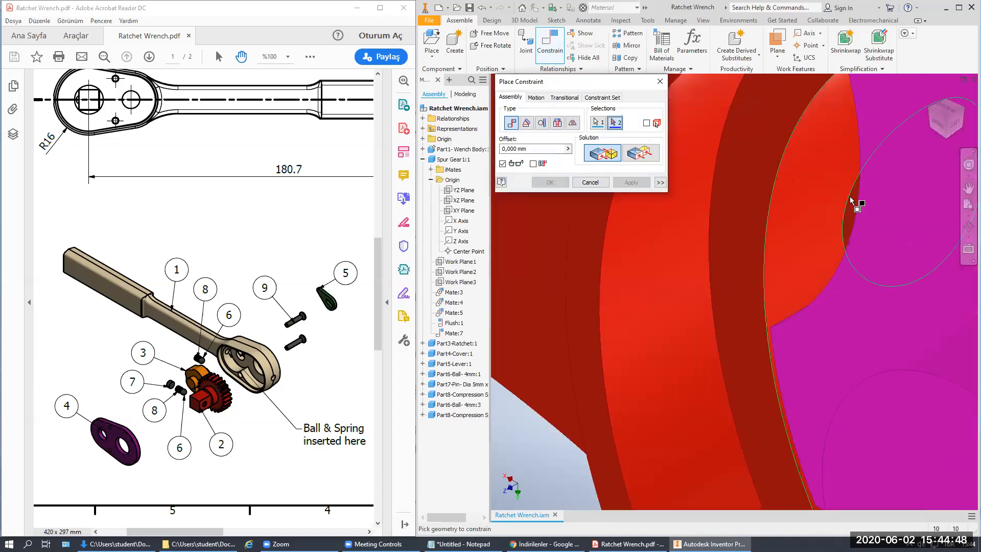
{"action": "left_click", "coordinate": [856, 203]}
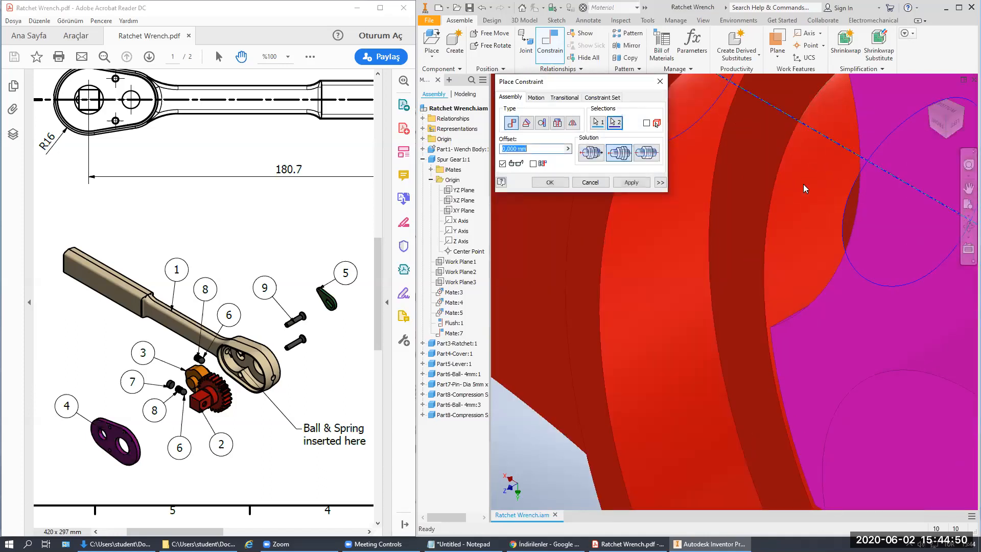
{"action": "scroll", "coordinate": [803, 184], "scroll_direction": "down", "scroll_amount": 4}
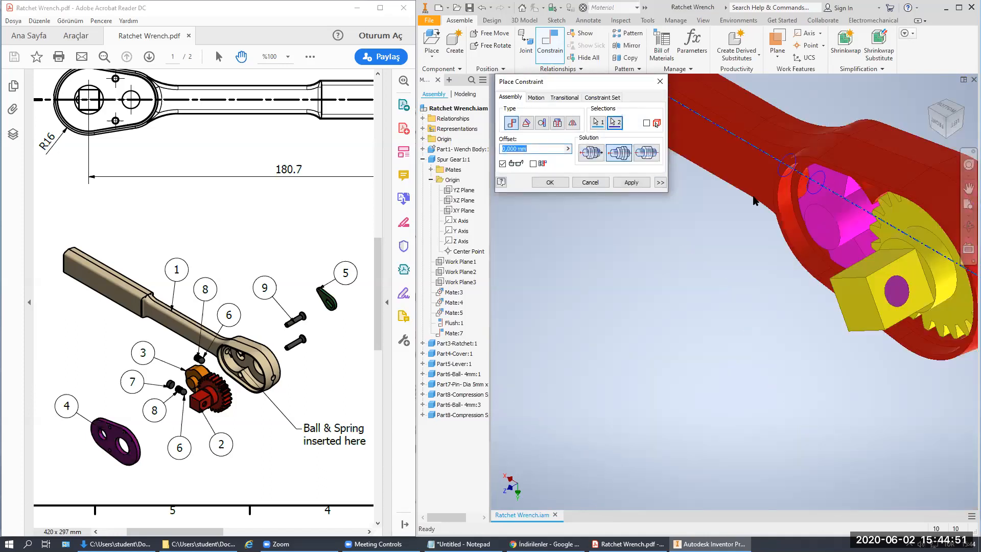
{"action": "left_click", "coordinate": [549, 183]}
{"action": "scroll", "coordinate": [677, 201], "scroll_direction": "down", "scroll_amount": 3}
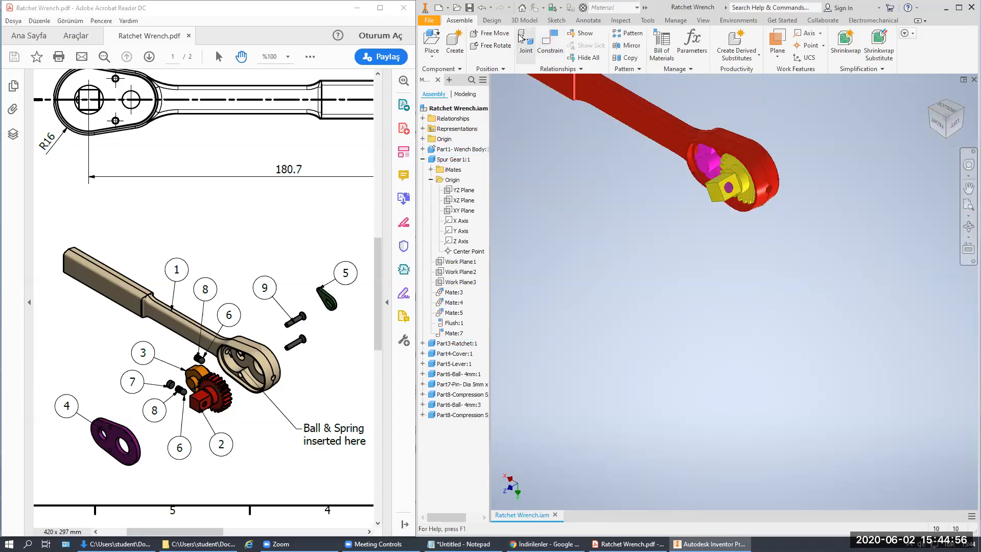
Step: Cut the wrench with a half section view from the handle's flat face, offset inward to expose the spring hole
{"action": "left_click", "coordinate": [702, 21]}
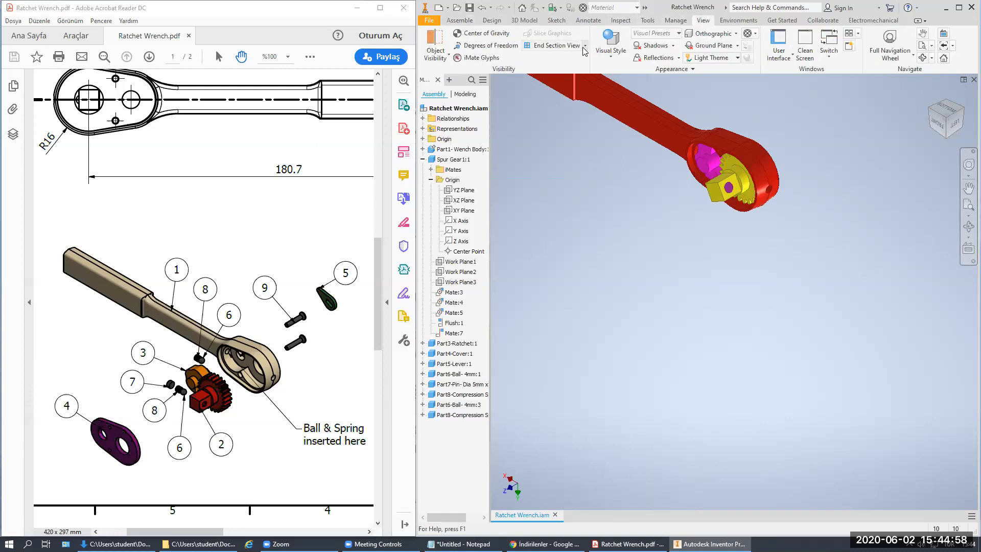
{"action": "left_click", "coordinate": [584, 46]}
{"action": "left_click", "coordinate": [551, 83]}
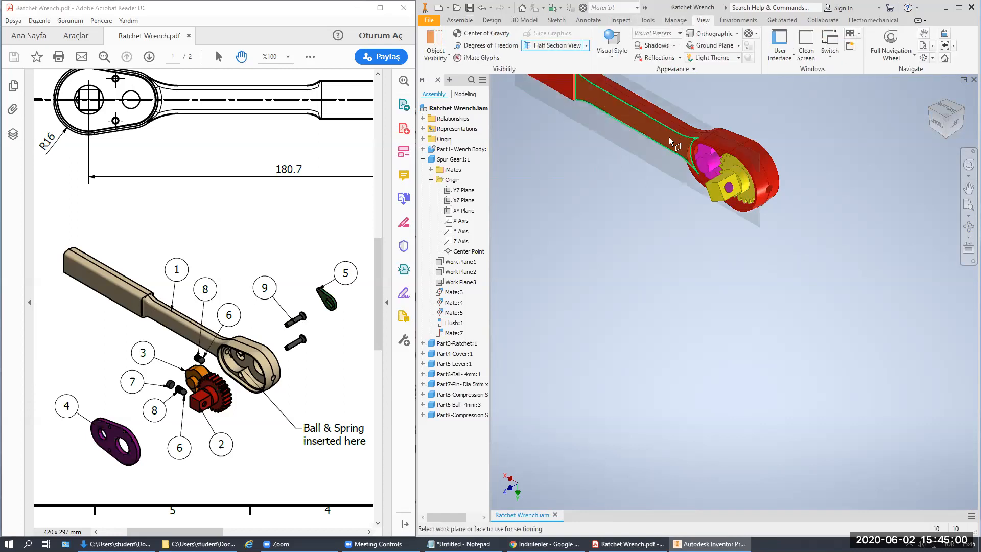
{"action": "left_click", "coordinate": [679, 154]}
{"action": "left_click_drag", "start_coordinate": [630, 123], "coordinate": [638, 124]}
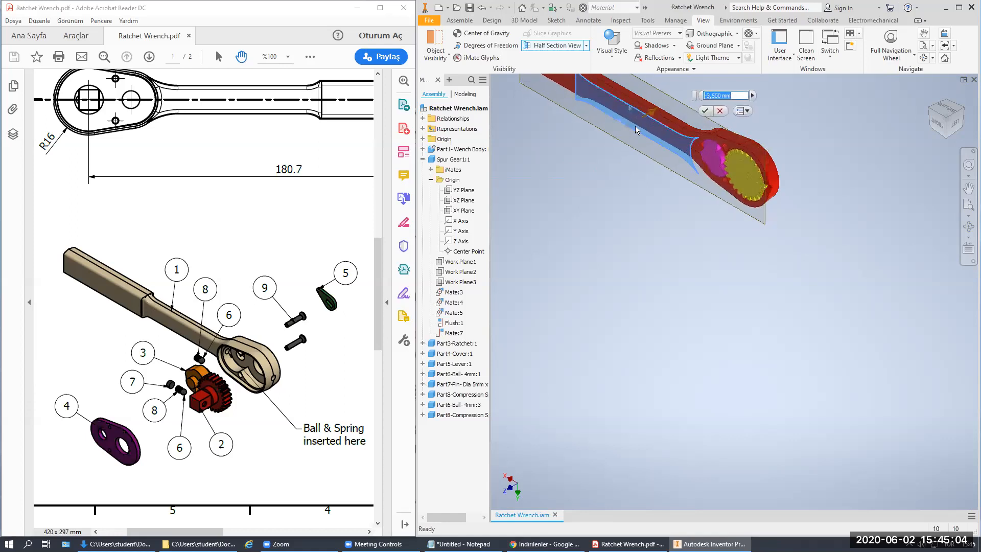
{"action": "left_click", "coordinate": [706, 111]}
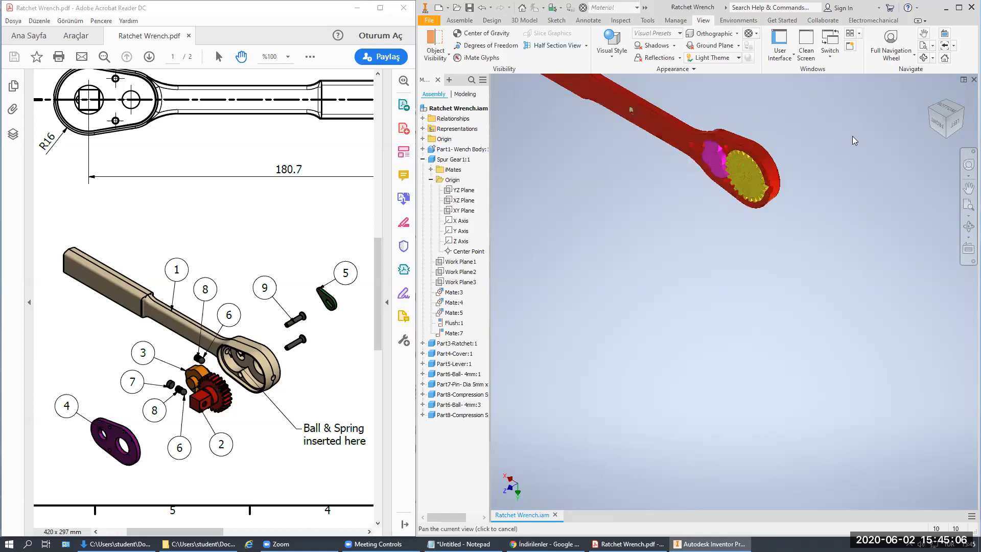
Step: Facing the sectioned wrench, slide the ball and spring along the hole axis until they clear the gear end of the head
{"action": "left_click", "coordinate": [937, 123]}
{"action": "scroll", "coordinate": [839, 228], "scroll_direction": "down", "scroll_amount": 3}
{"action": "middle_click_drag", "start_coordinate": [839, 251], "coordinate": [802, 160]}
{"action": "left_click_drag", "start_coordinate": [613, 186], "coordinate": [623, 187]}
{"action": "left_click_drag", "start_coordinate": [726, 199], "coordinate": [862, 199]}
{"action": "left_click", "coordinate": [639, 286]}
Step: Change the spring's axis mate with the wrench hole to the Opposed solution, keeping the 0 mm offset
{"action": "left_click", "coordinate": [456, 417]}
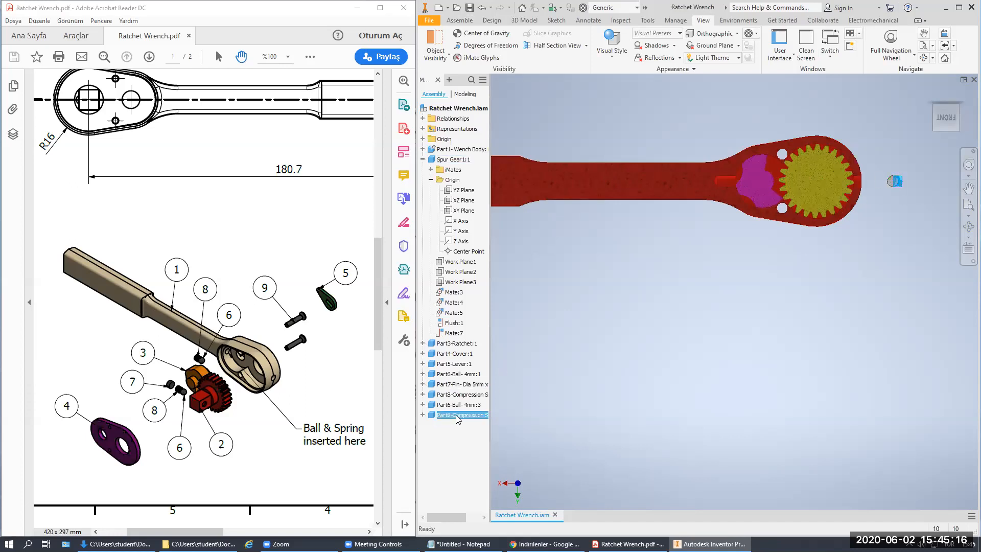
{"action": "left_click", "coordinate": [423, 415]}
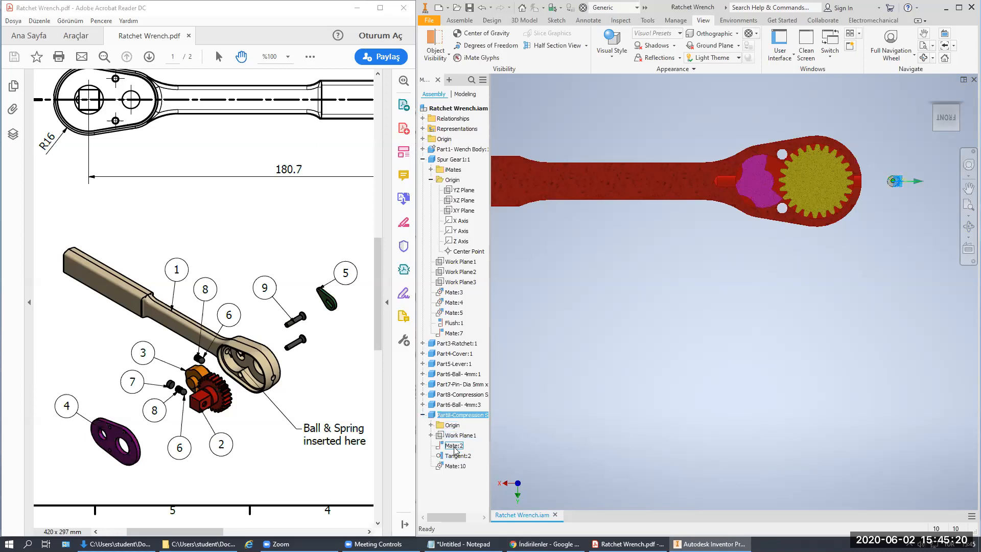
{"action": "right_click", "coordinate": [454, 466]}
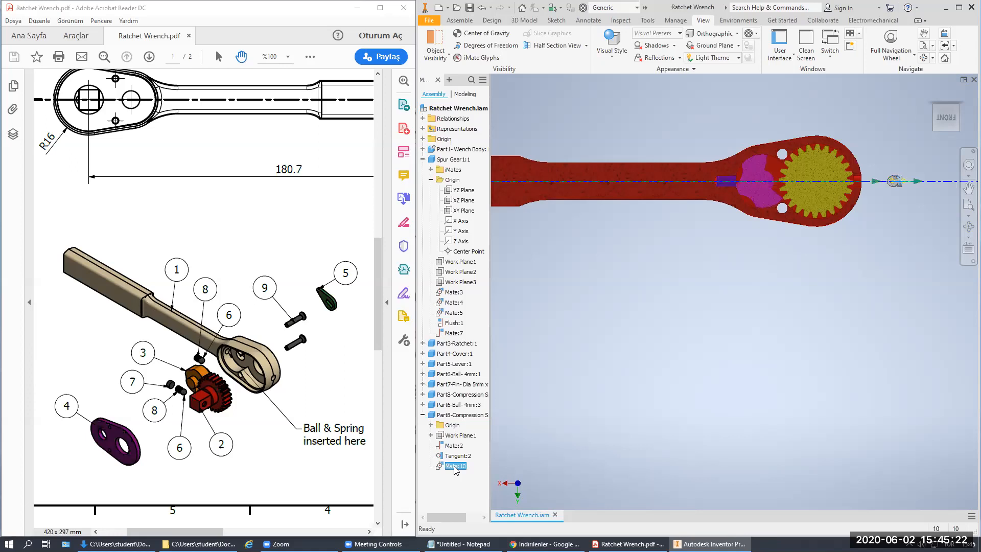
{"action": "left_click", "coordinate": [471, 437]}
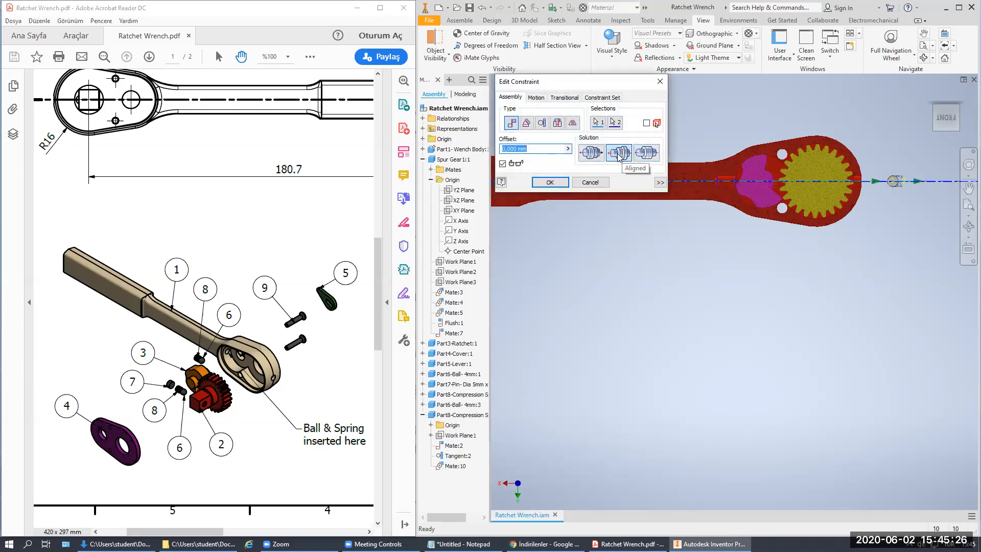
{"action": "left_click", "coordinate": [591, 153]}
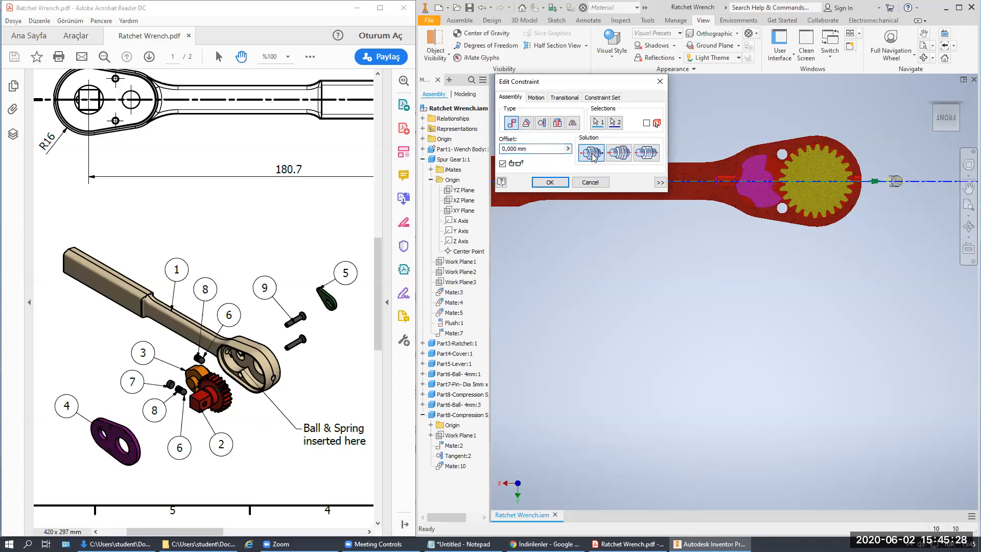
{"action": "left_click", "coordinate": [549, 183]}
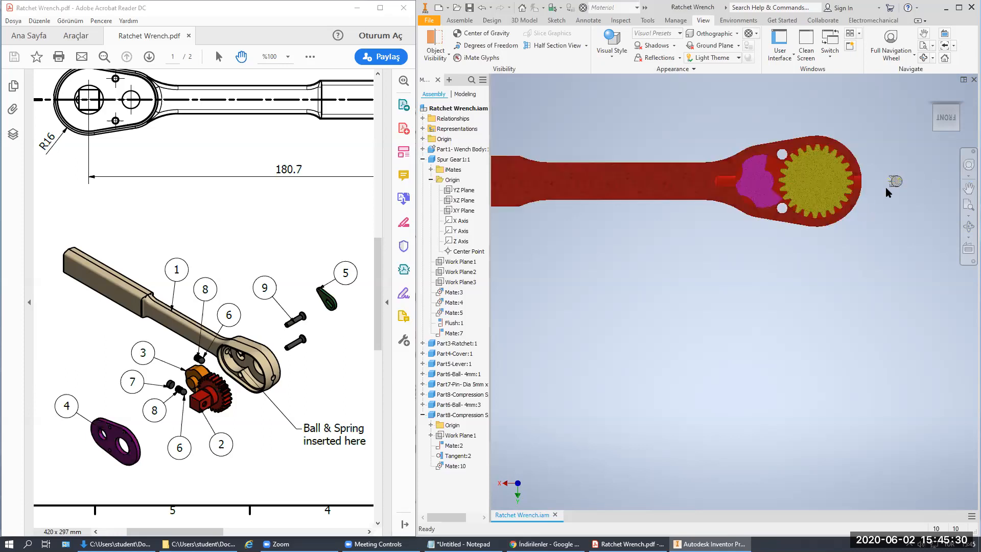
Step: Slide the ball and spring along the hole axis into the spring hole beside the ratchet
{"action": "scroll", "coordinate": [884, 187], "scroll_direction": "up", "scroll_amount": 4}
{"action": "scroll", "coordinate": [853, 205], "scroll_direction": "down", "scroll_amount": 4}
{"action": "left_click_drag", "start_coordinate": [878, 187], "coordinate": [757, 191]}
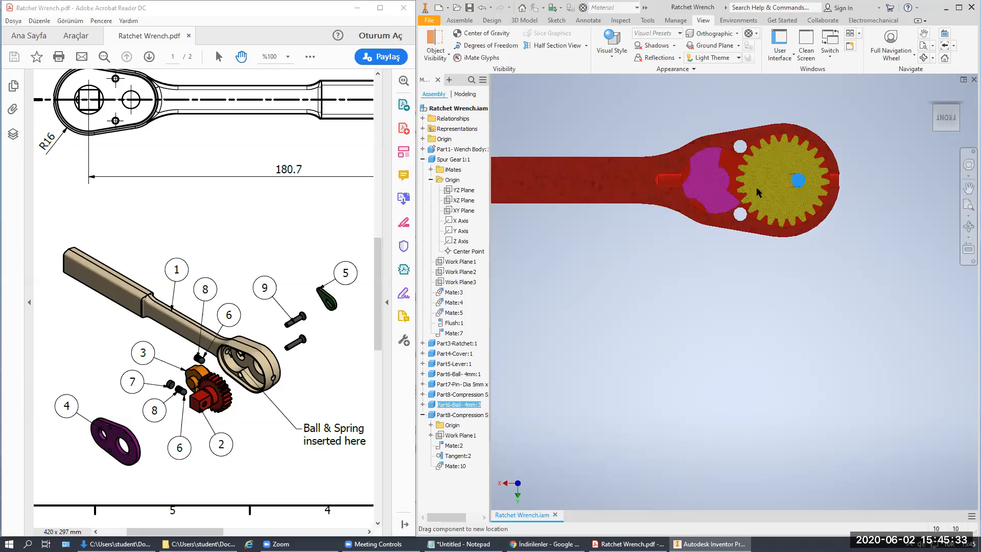
{"action": "scroll", "coordinate": [672, 192], "scroll_direction": "up", "scroll_amount": 5}
{"action": "mouse_move", "coordinate": [668, 193]}
{"action": "middle_mouse_down"}
{"action": "mouse_move", "coordinate": [682, 199]}
{"action": "mouse_move", "coordinate": [673, 210]}
{"action": "middle_mouse_up"}
{"action": "left_click", "coordinate": [672, 190]}
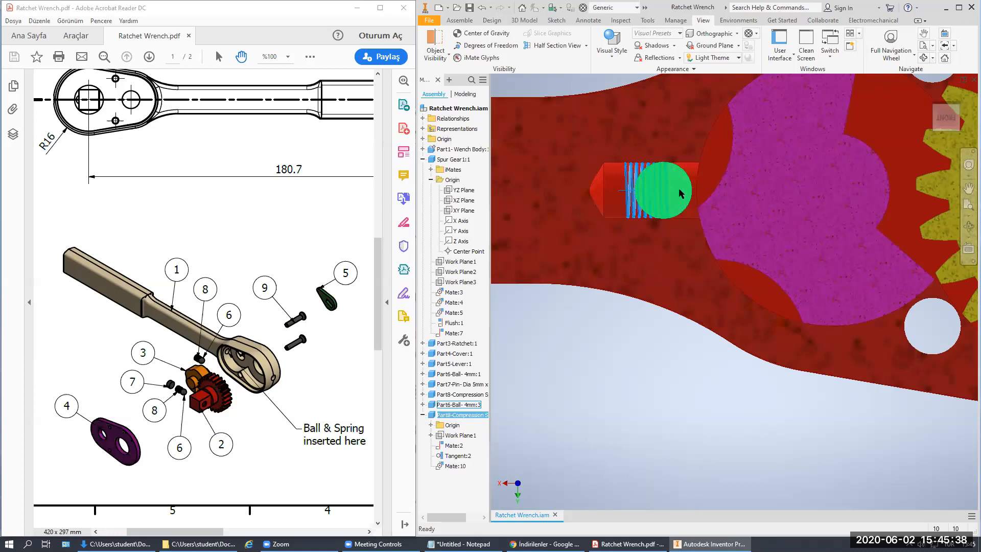
{"action": "left_click_drag", "start_coordinate": [679, 192], "coordinate": [700, 186]}
{"action": "left_click", "coordinate": [780, 234]}
{"action": "key", "text": "Escape"}
{"action": "scroll", "coordinate": [767, 222], "scroll_direction": "down", "scroll_amount": 5}
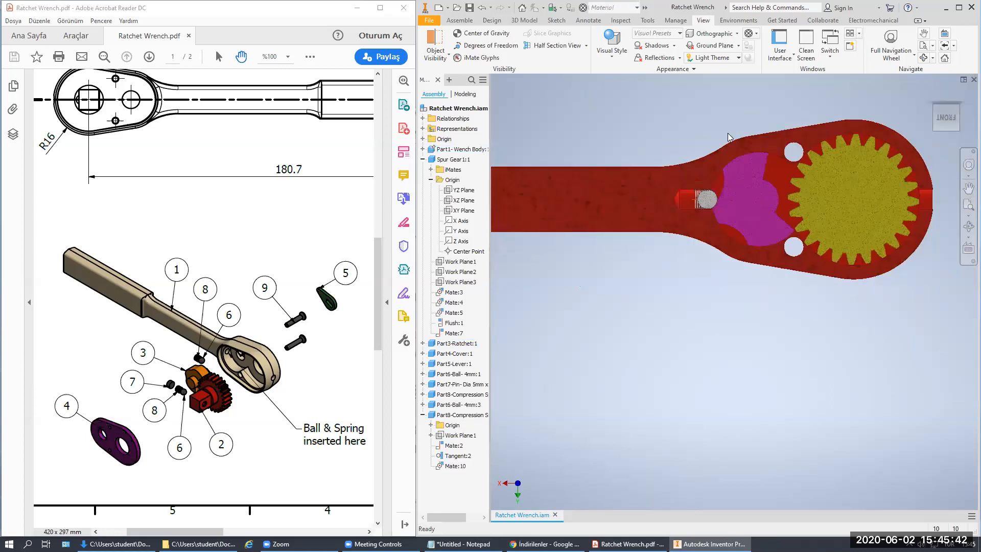
Step: End the half section view so the wrench head is shown whole
{"action": "left_click", "coordinate": [748, 180]}
{"action": "right_click", "coordinate": [747, 180]}
{"action": "left_click", "coordinate": [700, 106]}
{"action": "left_click", "coordinate": [549, 46]}
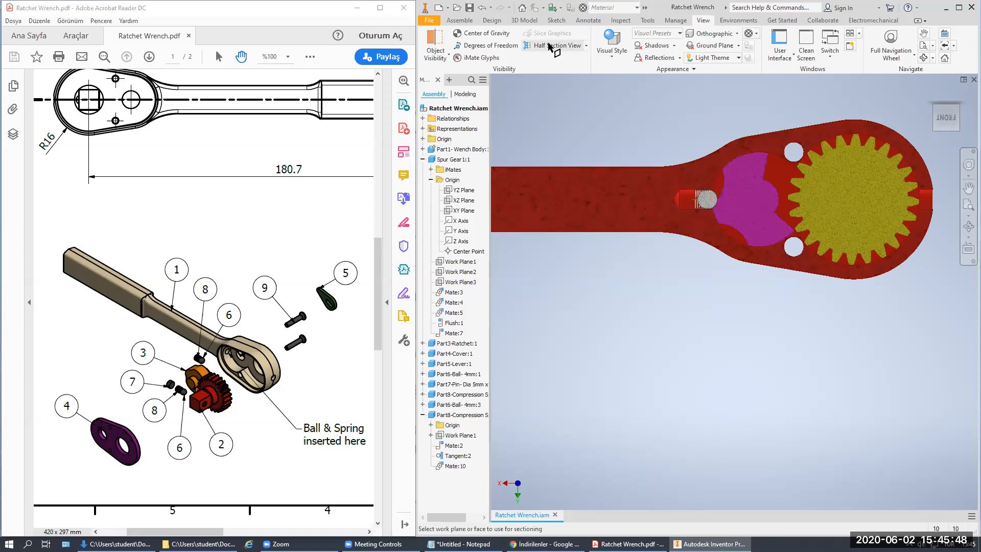
{"action": "left_click", "coordinate": [586, 46]}
{"action": "left_click", "coordinate": [601, 122]}
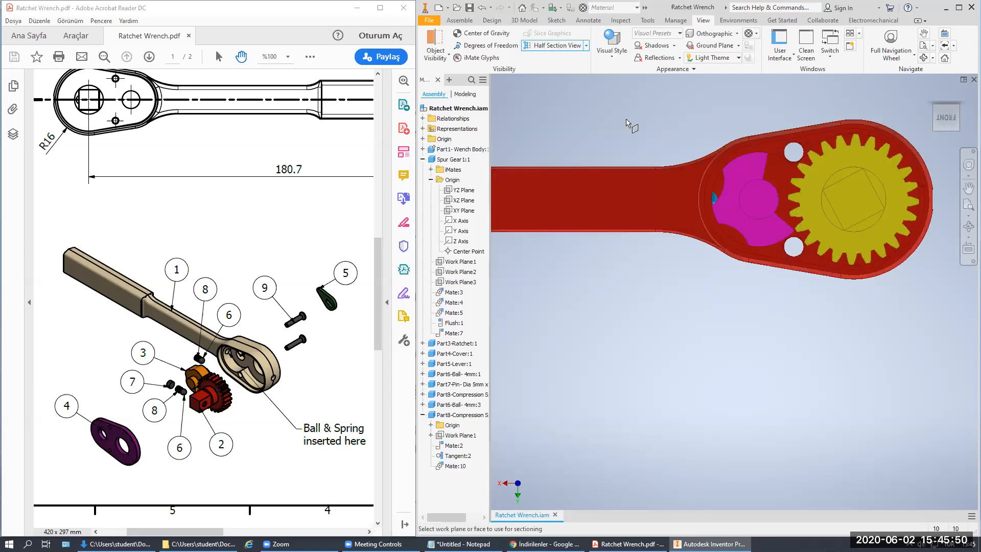
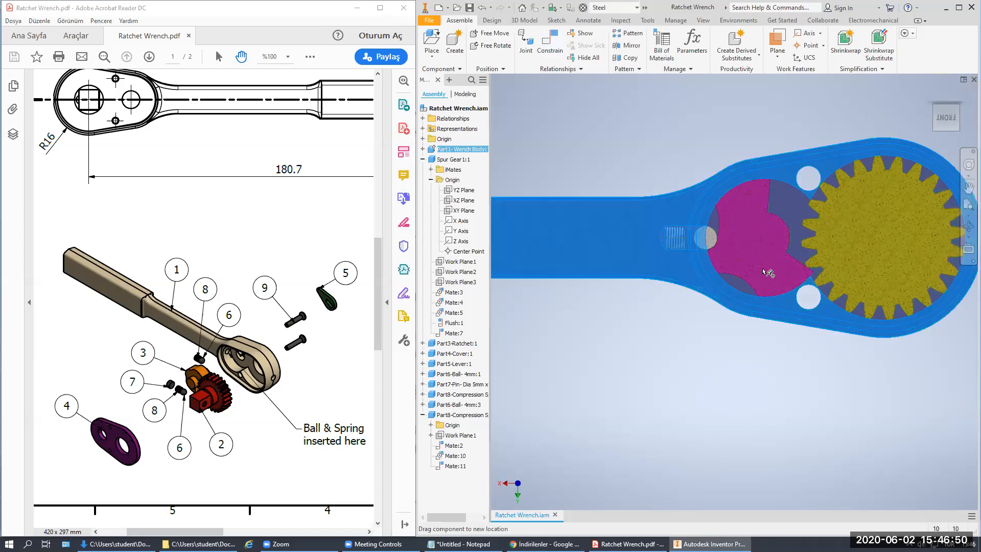
Step: Turn the ratchet so its notch faces the ball, and make the ball tangent to the notch with the Inside solution and 0 mm offset
{"action": "left_click_drag", "start_coordinate": [771, 232], "coordinate": [755, 227]}
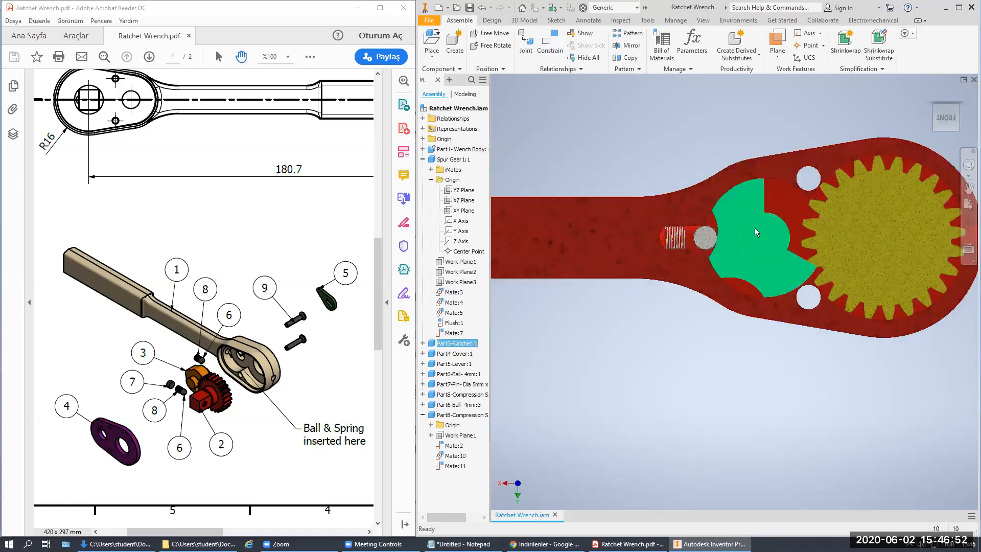
{"action": "left_click", "coordinate": [554, 46]}
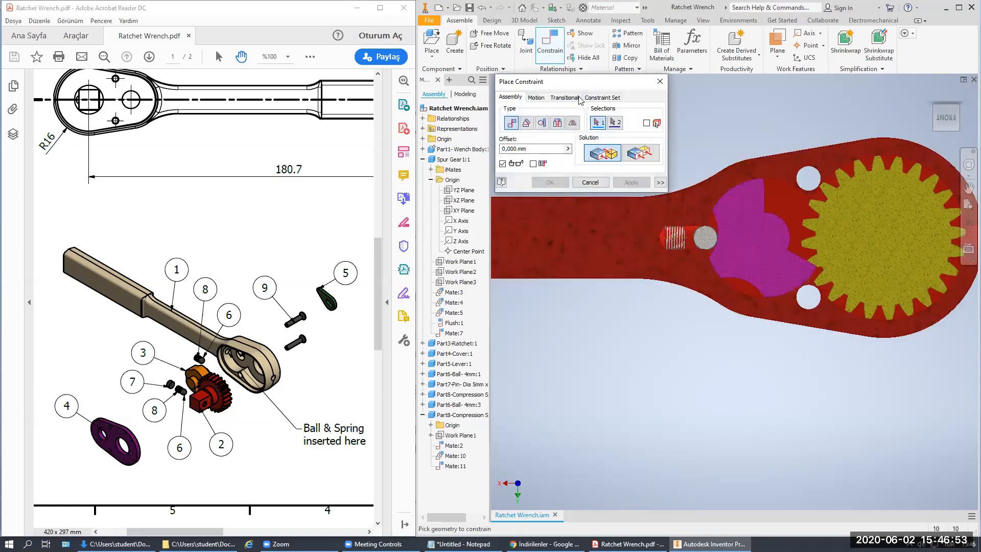
{"action": "left_click", "coordinate": [542, 123]}
{"action": "scroll", "coordinate": [710, 236], "scroll_direction": "down", "scroll_amount": 3}
{"action": "left_click", "coordinate": [713, 226]}
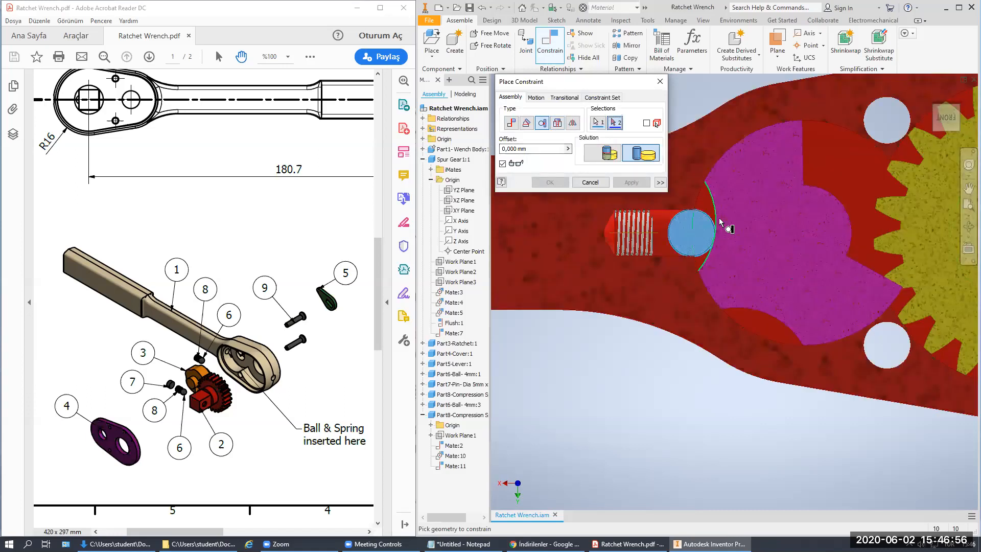
{"action": "left_click", "coordinate": [718, 218]}
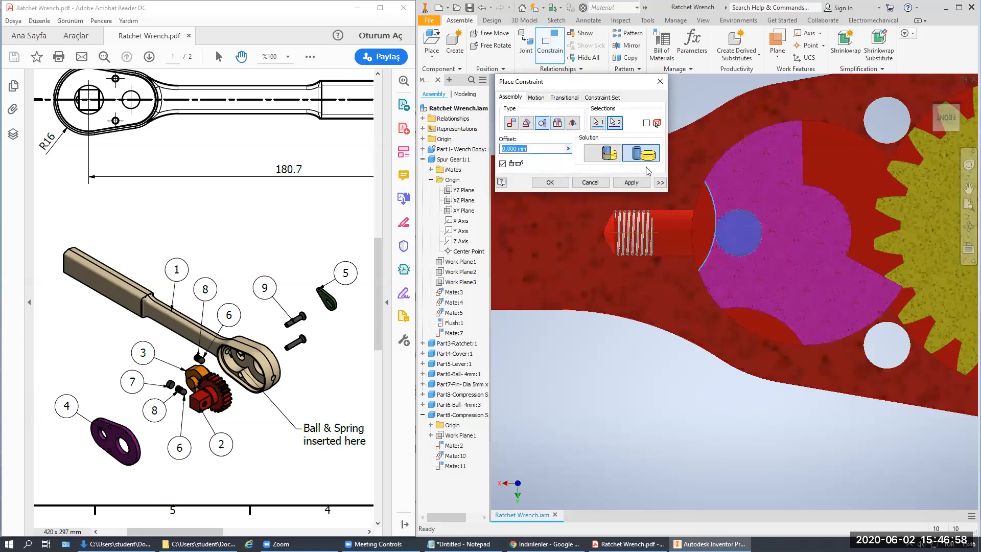
{"action": "left_click", "coordinate": [603, 154]}
{"action": "left_click", "coordinate": [562, 185]}
Step: Try turning the ratchet against the ball, and undo that move
{"action": "left_click", "coordinate": [750, 264]}
{"action": "left_click_drag", "start_coordinate": [820, 212], "coordinate": [792, 223]}
{"action": "key", "text": "ctrl+z"}
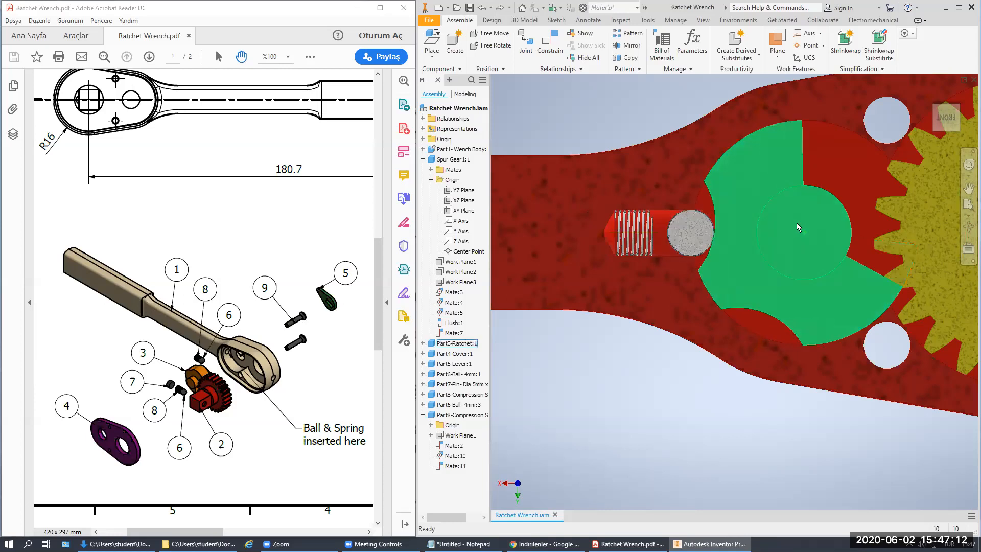
Step: Rotate the spur gear until one of its teeth lines up with the ratchet's lower tip
{"action": "scroll", "coordinate": [774, 241], "scroll_direction": "up", "scroll_amount": 5}
{"action": "middle_click_drag", "start_coordinate": [843, 243], "coordinate": [756, 221]}
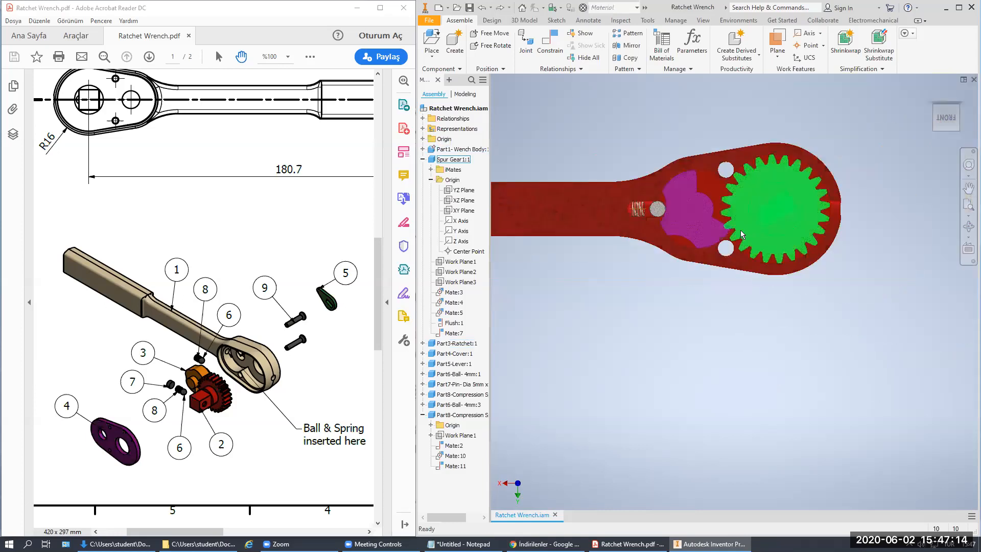
{"action": "scroll", "coordinate": [740, 230], "scroll_direction": "down", "scroll_amount": 3}
{"action": "left_click_drag", "start_coordinate": [765, 255], "coordinate": [764, 217]}
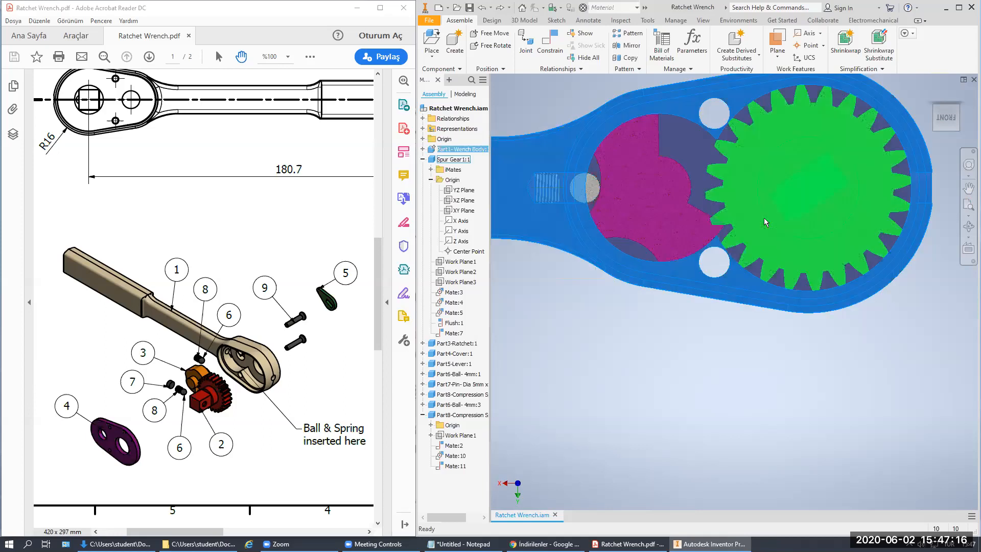
{"action": "left_click_drag", "start_coordinate": [738, 175], "coordinate": [752, 170]}
Step: Add an Outside tangent constraint with 0 mm offset between the gear tooth's flank and the ratchet's outer curved face
{"action": "left_click", "coordinate": [549, 44]}
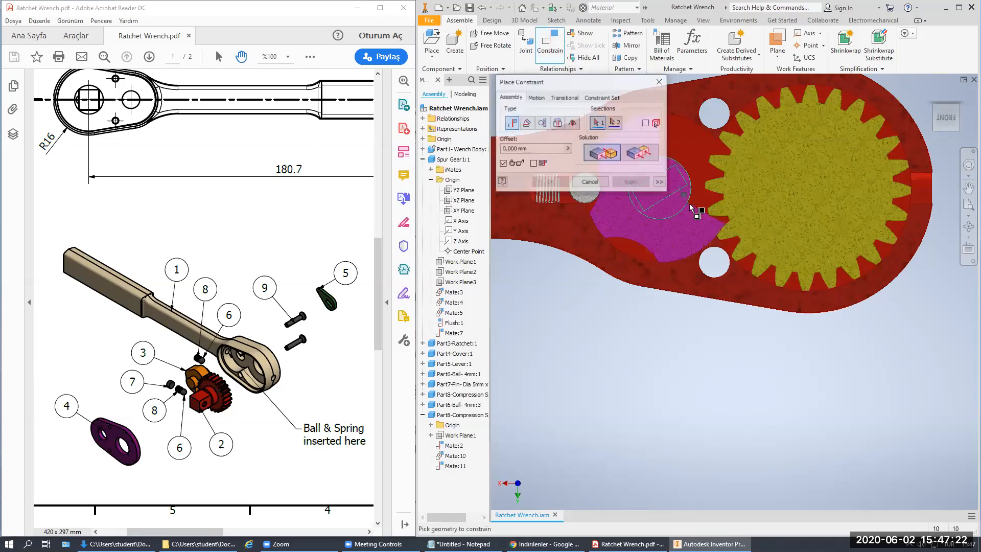
{"action": "scroll", "coordinate": [719, 213], "scroll_direction": "down", "scroll_amount": 5}
{"action": "left_click", "coordinate": [725, 200]}
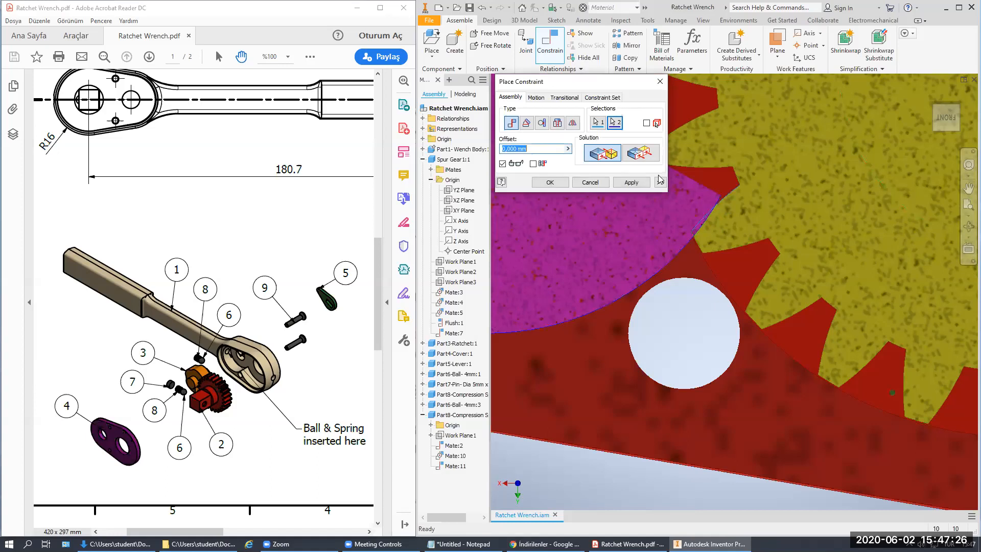
{"action": "left_click", "coordinate": [542, 123]}
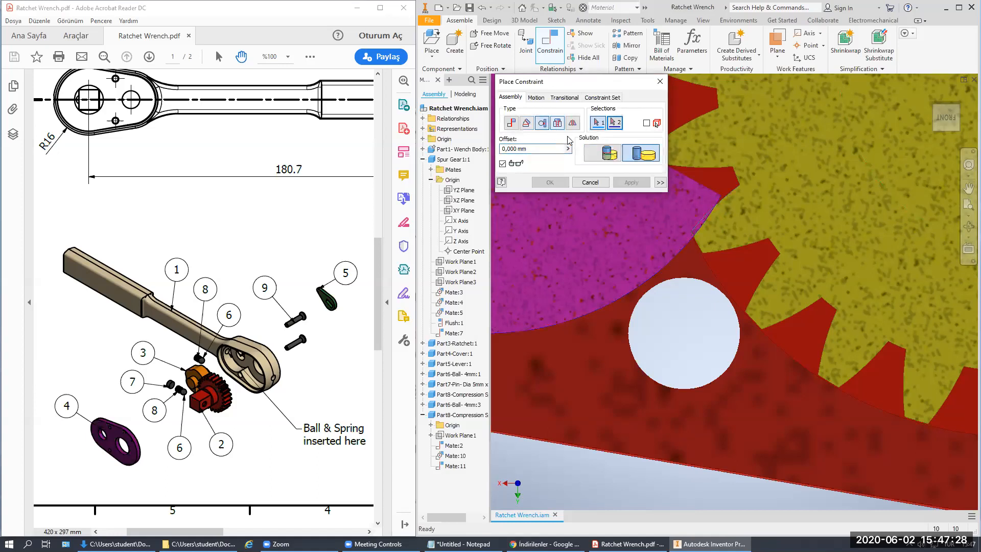
{"action": "left_click", "coordinate": [716, 202]}
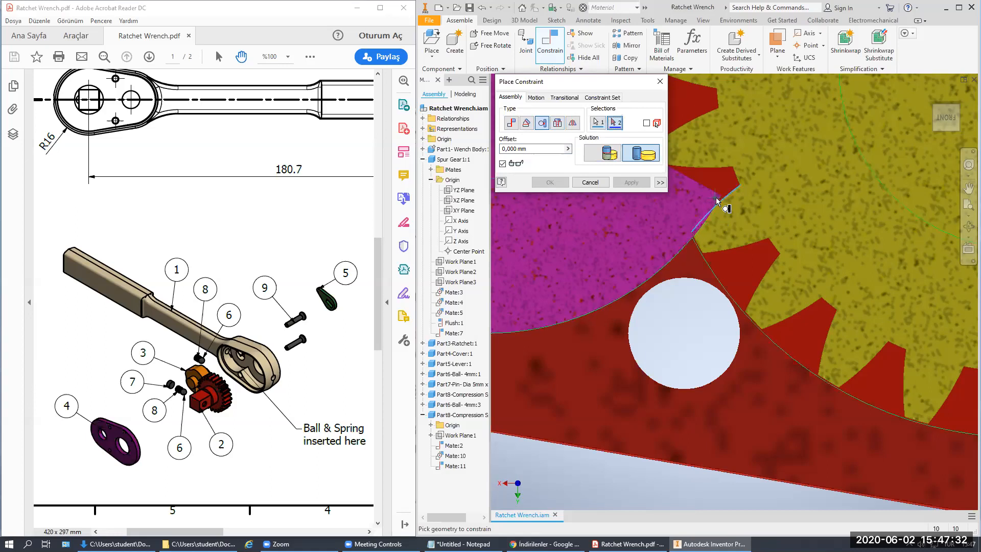
{"action": "left_click", "coordinate": [695, 232]}
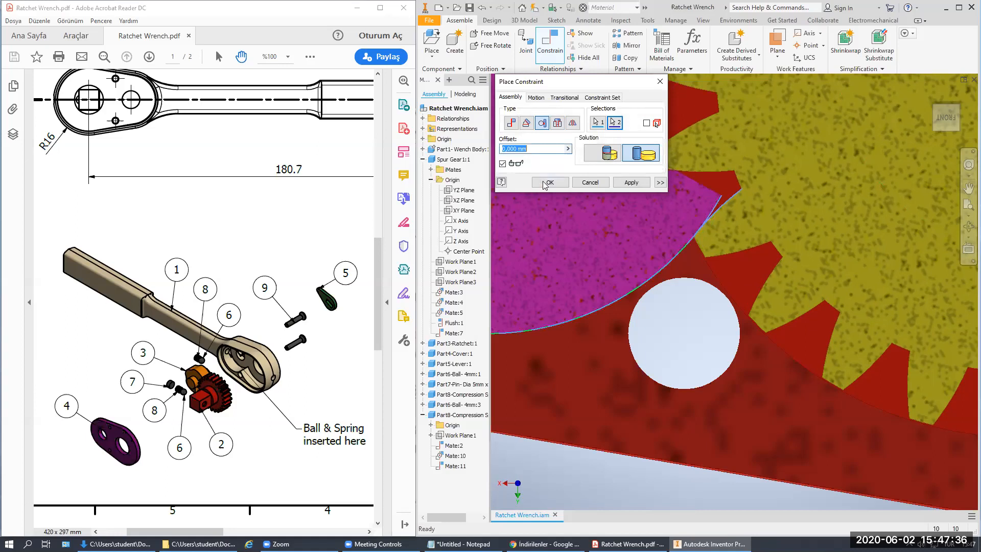
Step: Return the wrench to an isometric view and end the section view
{"action": "scroll", "coordinate": [743, 242], "scroll_direction": "up", "scroll_amount": 8}
{"action": "middle_click_drag", "start_coordinate": [712, 247], "coordinate": [659, 254]}
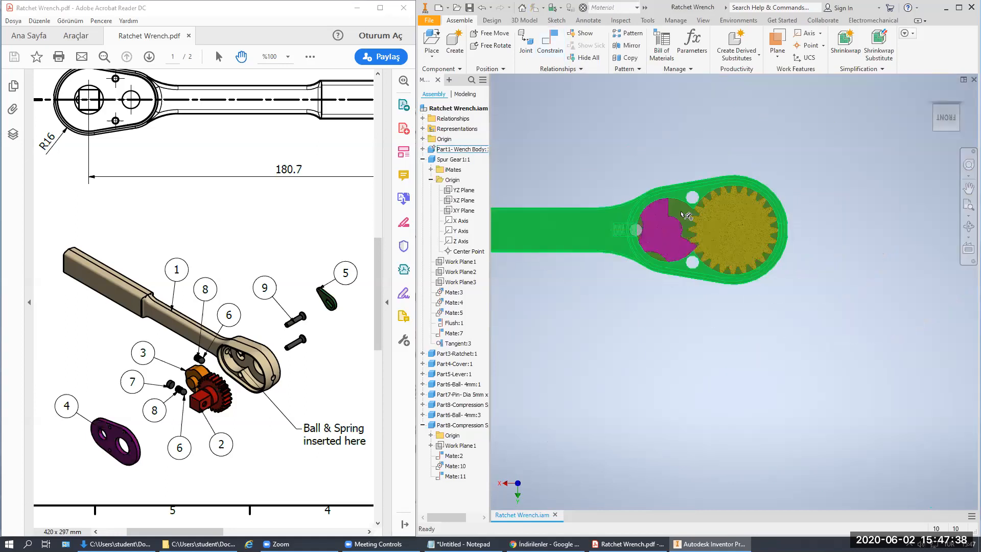
{"action": "left_click", "coordinate": [956, 107]}
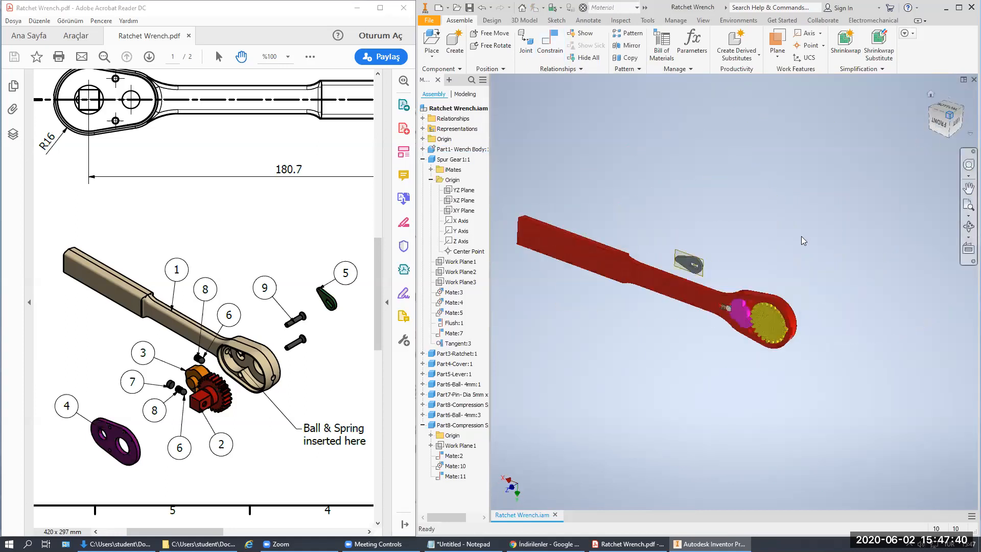
{"action": "middle_click_drag", "start_coordinate": [788, 245], "coordinate": [769, 140]}
{"action": "middle_click_drag", "start_coordinate": [739, 202], "coordinate": [819, 147]}
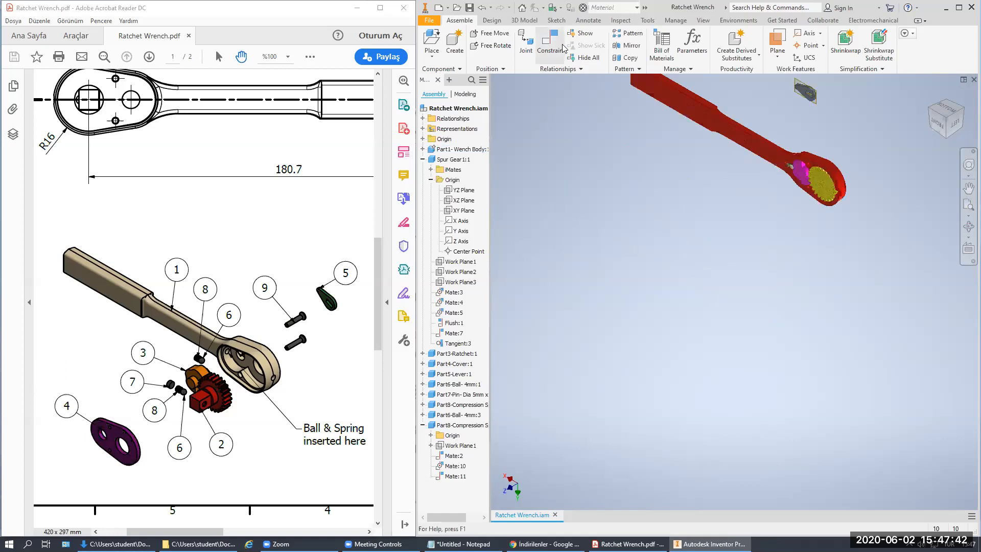
{"action": "left_click", "coordinate": [703, 20]}
{"action": "left_click", "coordinate": [554, 45]}
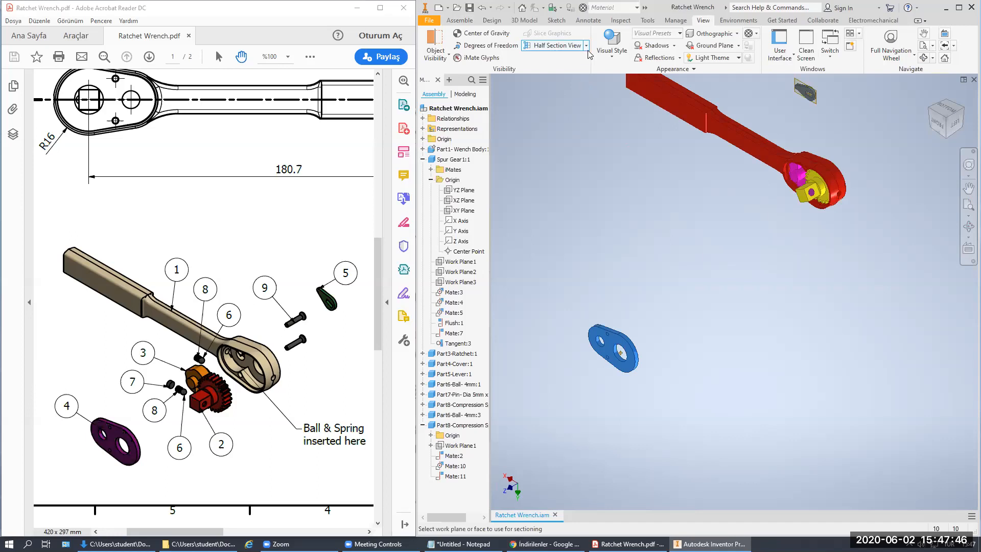
{"action": "left_click", "coordinate": [586, 46]}
{"action": "left_click", "coordinate": [560, 126]}
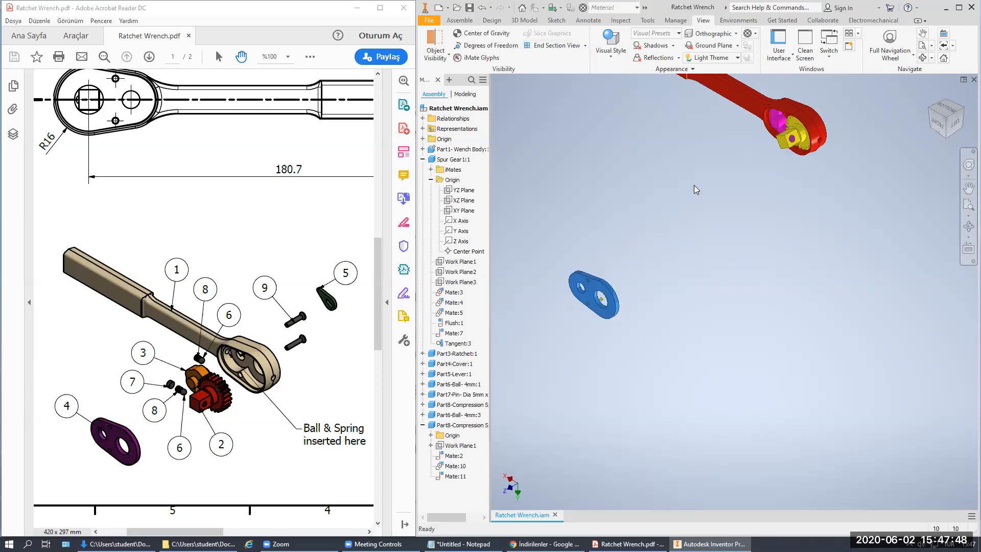
{"action": "middle_click_drag", "start_coordinate": [694, 185], "coordinate": [671, 214]}
{"action": "left_click", "coordinate": [459, 21]}
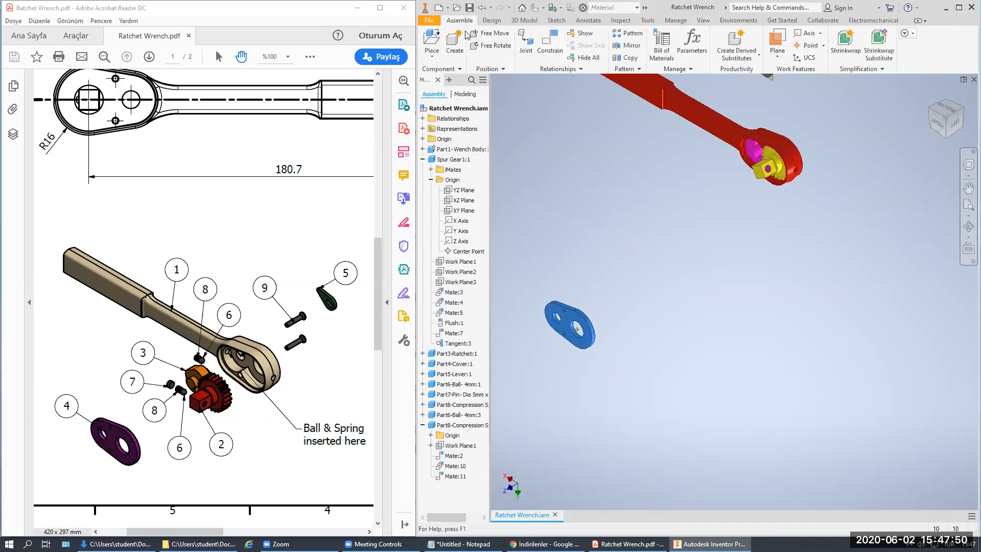
{"action": "left_click", "coordinate": [549, 41]}
{"action": "scroll", "coordinate": [570, 330], "scroll_direction": "down", "scroll_amount": 5}
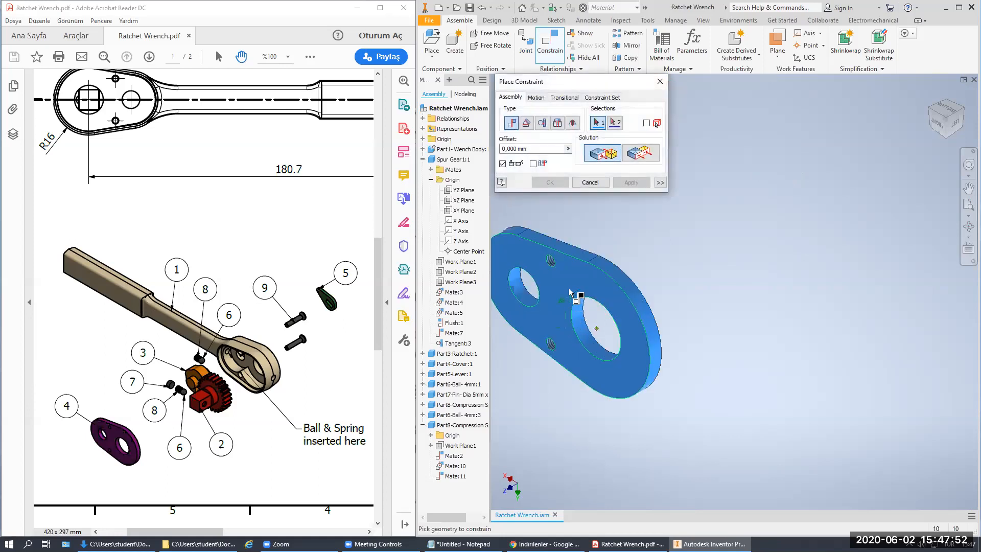
{"action": "left_click", "coordinate": [579, 318]}
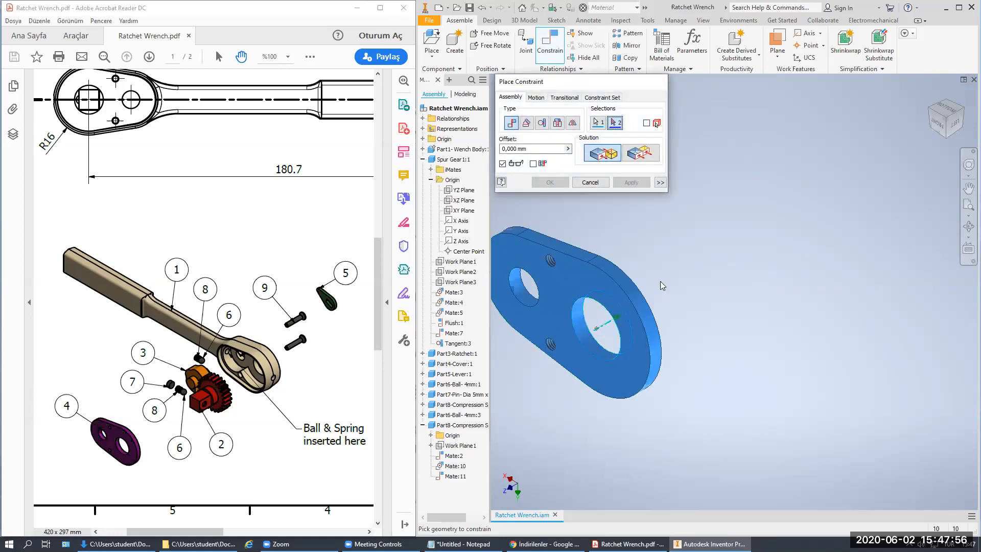
{"action": "key", "text": "Escape"}
Step: Mate the axis of the cover's upper screw hole to the matching screw hole in the wrench head with 0 mm offset
{"action": "left_click", "coordinate": [551, 42]}
{"action": "scroll", "coordinate": [549, 263], "scroll_direction": "down", "scroll_amount": 5}
{"action": "left_click", "coordinate": [570, 266]}
{"action": "scroll", "coordinate": [664, 270], "scroll_direction": "up", "scroll_amount": 5}
{"action": "scroll", "coordinate": [730, 214], "scroll_direction": "down", "scroll_amount": 5}
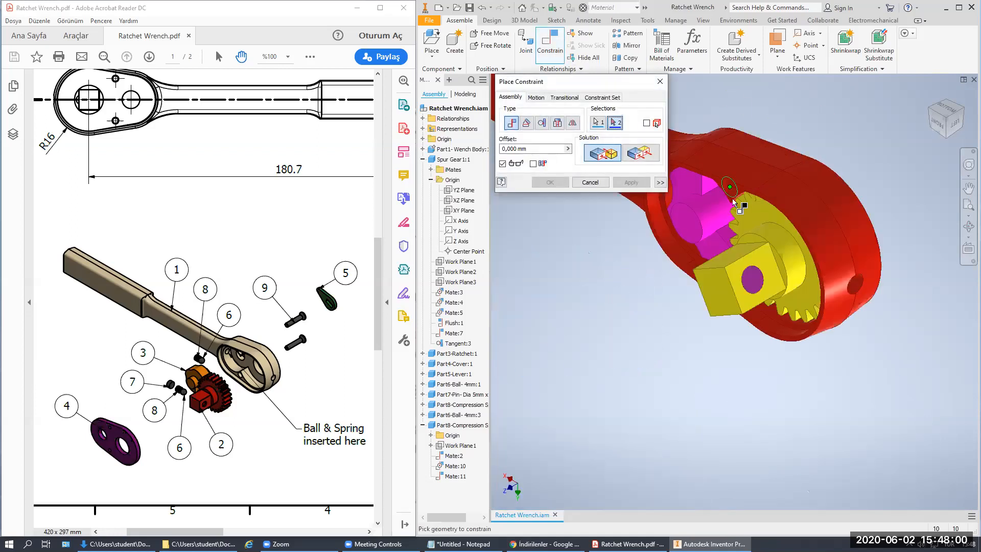
{"action": "scroll", "coordinate": [729, 189], "scroll_direction": "down", "scroll_amount": 5}
{"action": "left_click", "coordinate": [725, 180]}
{"action": "scroll", "coordinate": [724, 196], "scroll_direction": "up", "scroll_amount": 4}
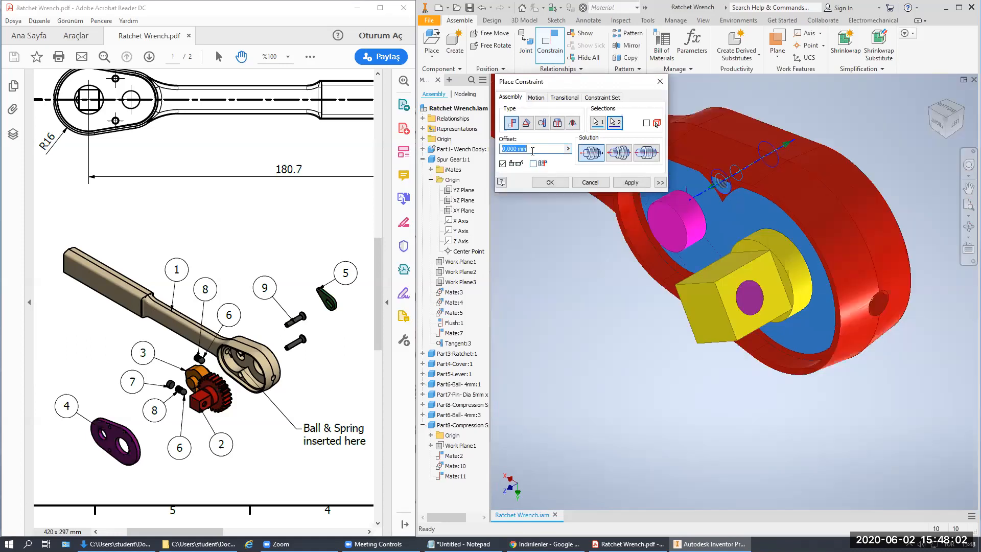
{"action": "left_click", "coordinate": [549, 182]}
Step: Pull the cover out of the head and mate its lower screw hole's axis to the head's matching screw hole with 0 mm offset
{"action": "left_click_drag", "start_coordinate": [709, 212], "coordinate": [621, 388]}
{"action": "key", "text": "c"}
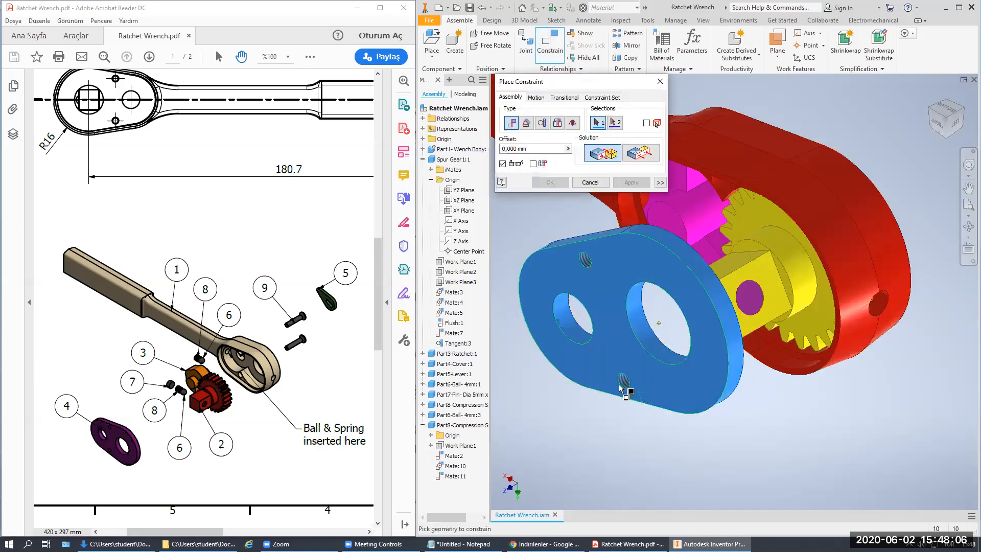
{"action": "scroll", "coordinate": [620, 388], "scroll_direction": "down", "scroll_amount": 5}
{"action": "left_click", "coordinate": [640, 375]}
{"action": "scroll", "coordinate": [682, 313], "scroll_direction": "up", "scroll_amount": 4}
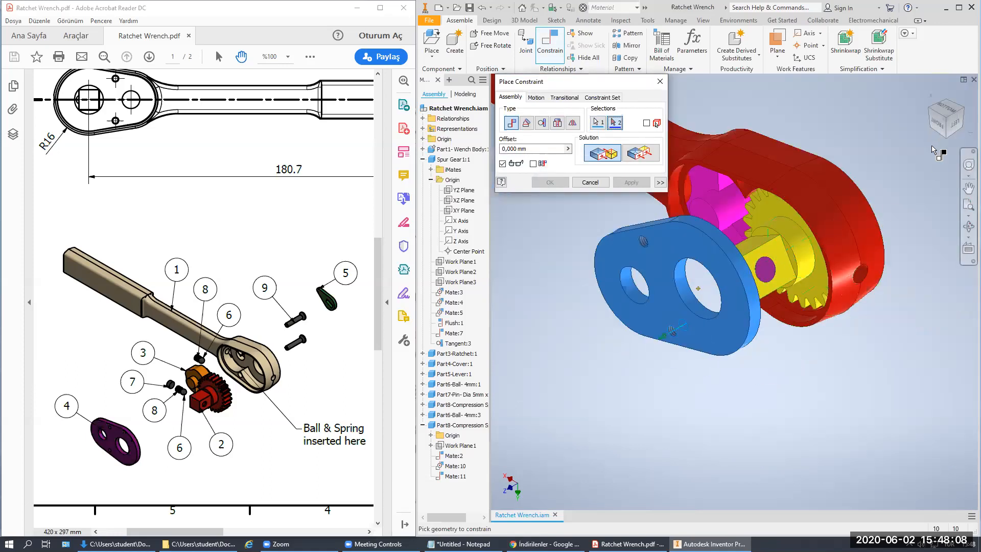
{"action": "left_click", "coordinate": [945, 139]}
{"action": "scroll", "coordinate": [756, 218], "scroll_direction": "down", "scroll_amount": 5}
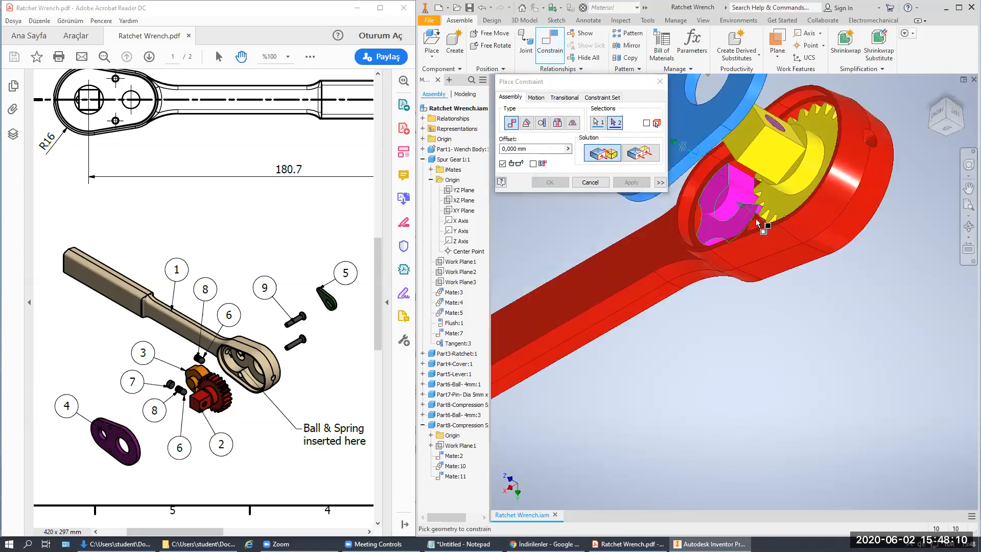
{"action": "scroll", "coordinate": [756, 220], "scroll_direction": "down", "scroll_amount": 4}
{"action": "left_click", "coordinate": [765, 224]}
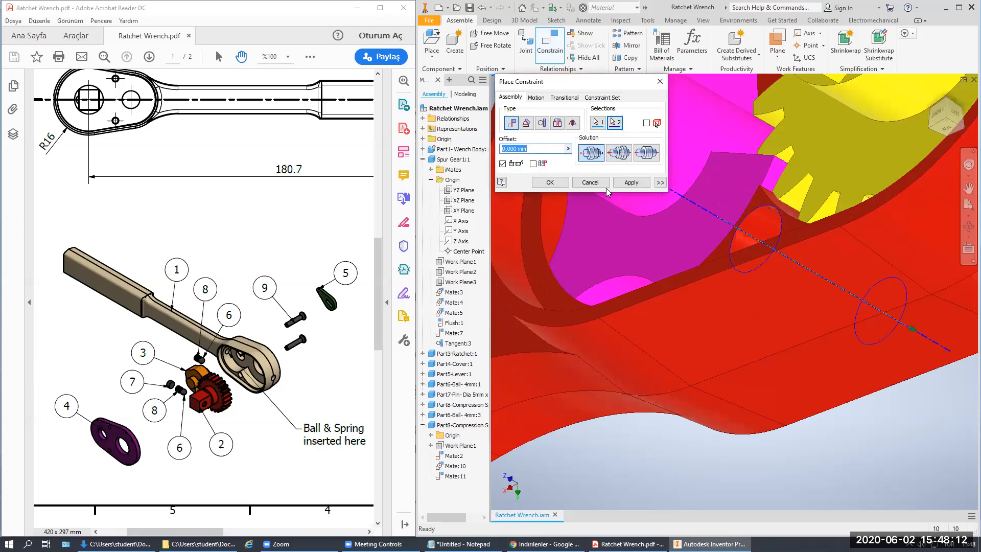
{"action": "key", "text": "Home"}
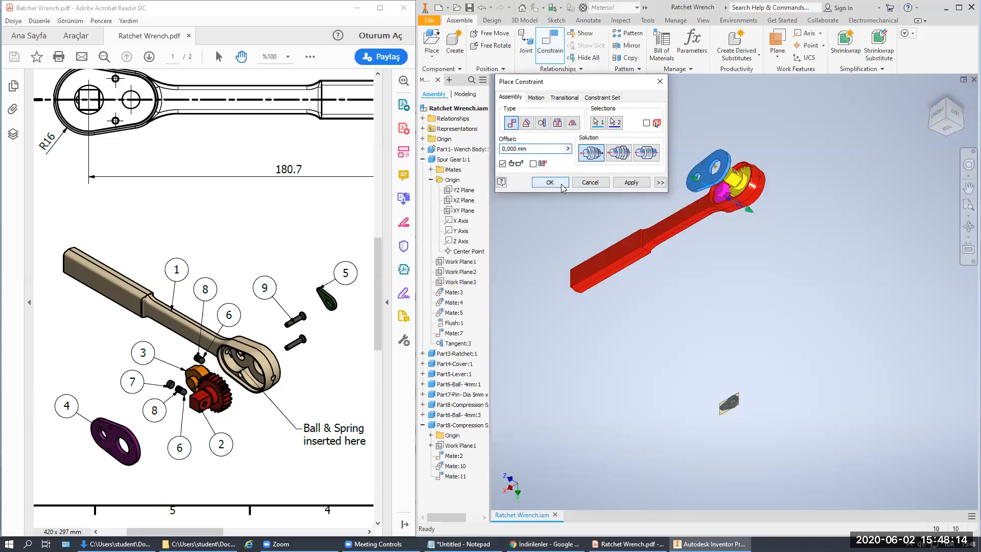
{"action": "left_click", "coordinate": [550, 182]}
Step: Move the cover clear of the head and mate its inner face to the recessed ledge inside the head with 0 mm offset
{"action": "scroll", "coordinate": [704, 177], "scroll_direction": "down", "scroll_amount": 3}
{"action": "left_click", "coordinate": [733, 187]}
{"action": "left_click_drag", "start_coordinate": [733, 187], "coordinate": [700, 174]}
{"action": "left_click", "coordinate": [553, 39]}
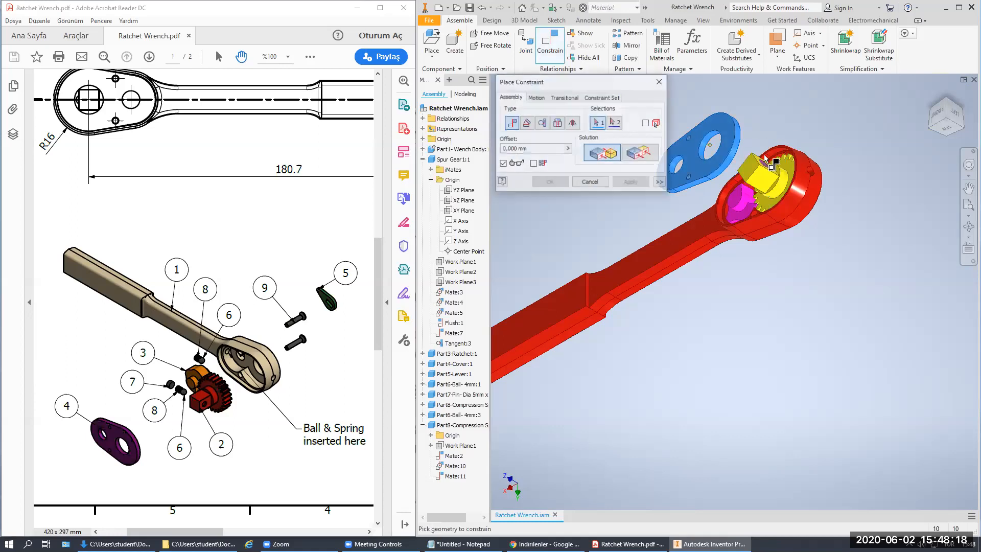
{"action": "scroll", "coordinate": [783, 180], "scroll_direction": "down", "scroll_amount": 5}
{"action": "left_click", "coordinate": [805, 204]}
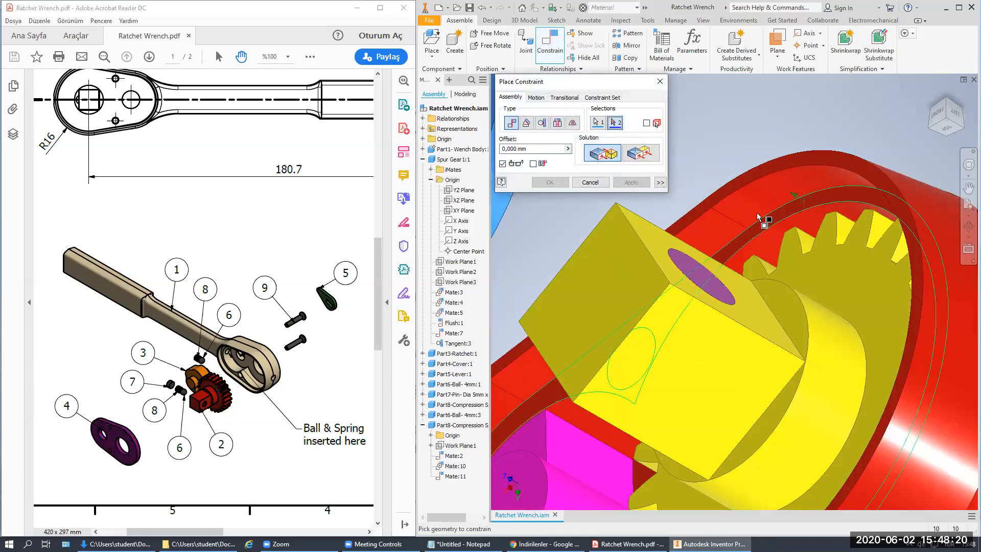
{"action": "scroll", "coordinate": [805, 204], "scroll_direction": "up", "scroll_amount": 5}
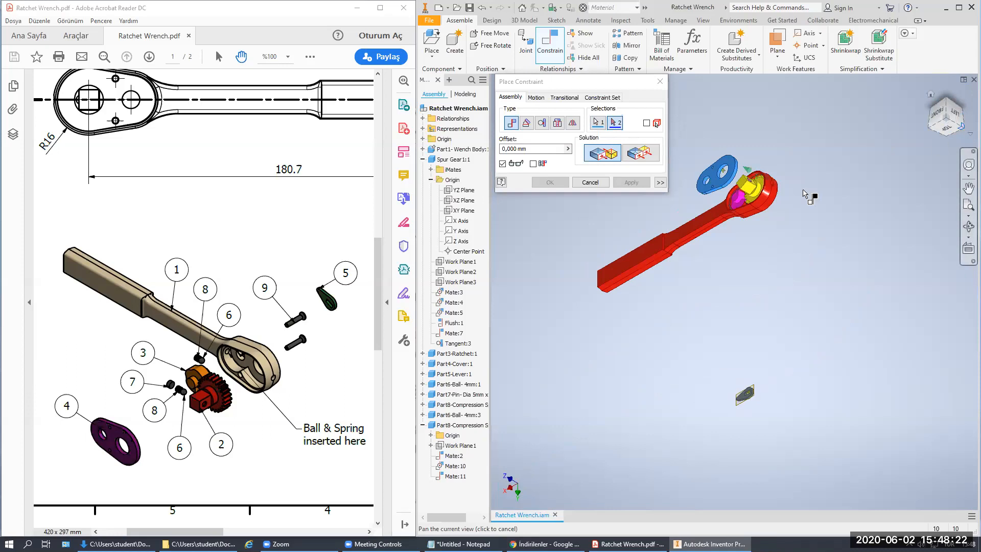
{"action": "scroll", "coordinate": [593, 260], "scroll_direction": "down", "scroll_amount": 6}
{"action": "left_click", "coordinate": [599, 270]}
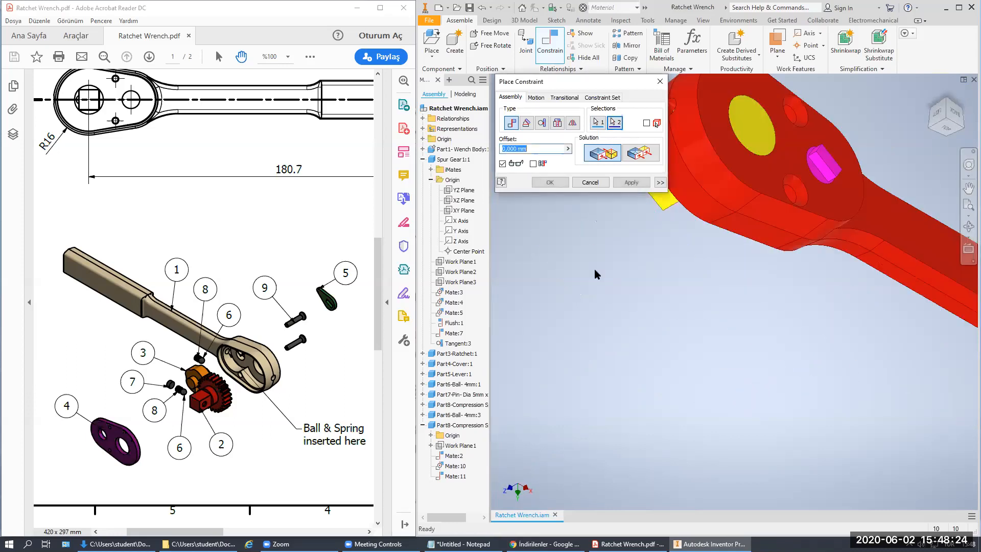
{"action": "left_click", "coordinate": [550, 182]}
Step: Mate the lever's flat face to the ratchet's shoulder around the stub protruding from the back of the head, with 0 mm offset
{"action": "scroll", "coordinate": [888, 150], "scroll_direction": "up", "scroll_amount": 3}
{"action": "left_click", "coordinate": [931, 121]}
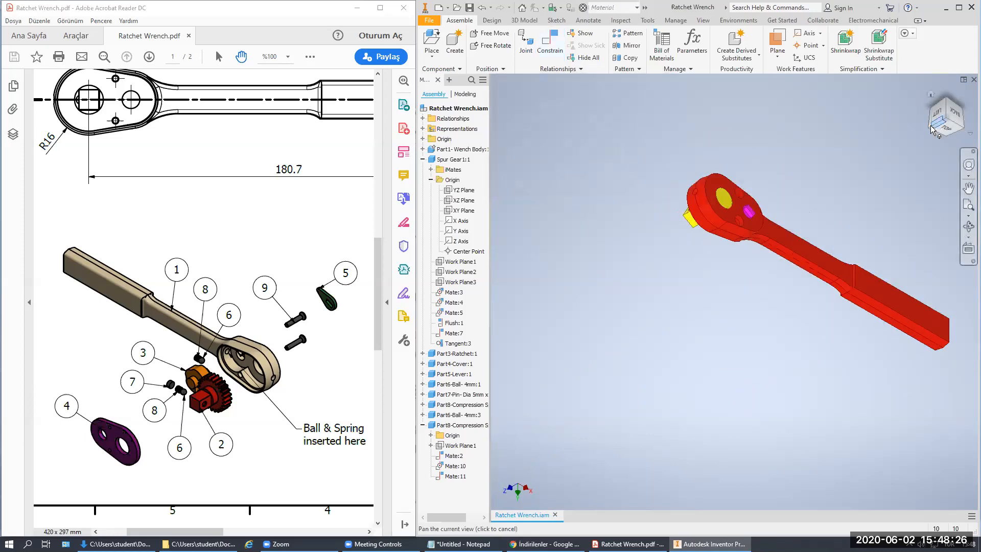
{"action": "scroll", "coordinate": [758, 236], "scroll_direction": "down", "scroll_amount": 5}
{"action": "scroll", "coordinate": [758, 236], "scroll_direction": "up", "scroll_amount": 6}
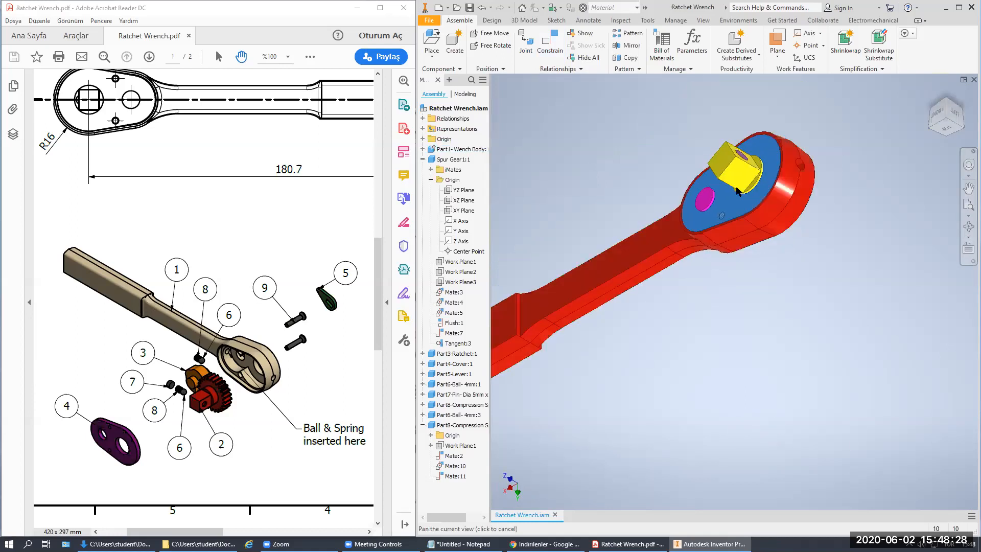
{"action": "scroll", "coordinate": [711, 329], "scroll_direction": "down", "scroll_amount": 3}
{"action": "left_click", "coordinate": [558, 48]}
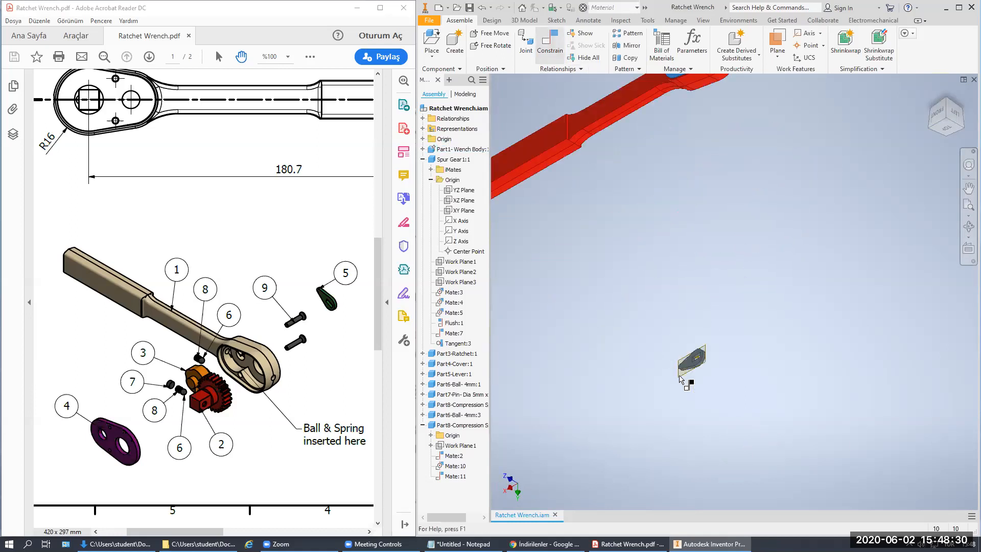
{"action": "scroll", "coordinate": [674, 352], "scroll_direction": "down", "scroll_amount": 5}
{"action": "left_click", "coordinate": [670, 349]}
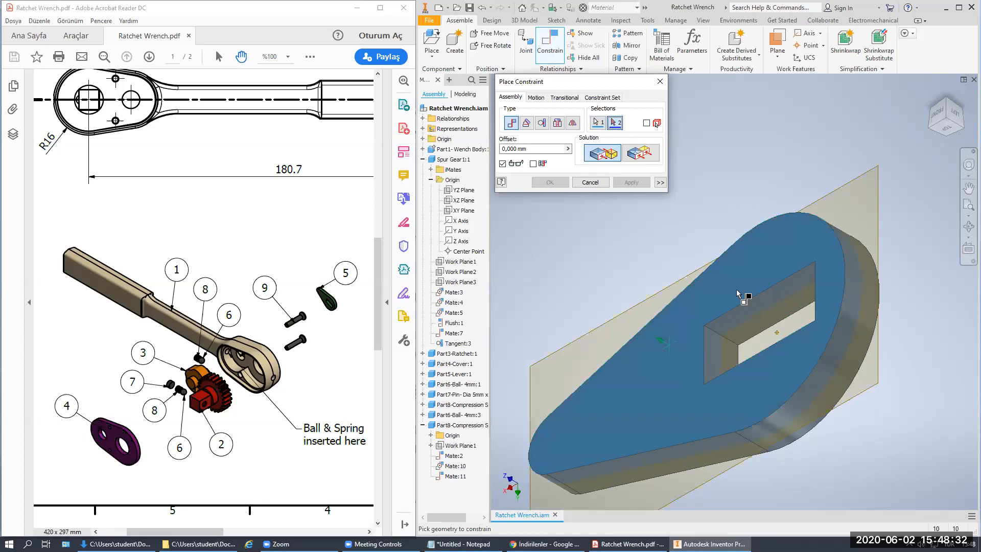
{"action": "scroll", "coordinate": [707, 327], "scroll_direction": "up", "scroll_amount": 4}
{"action": "scroll", "coordinate": [777, 274], "scroll_direction": "up", "scroll_amount": 5}
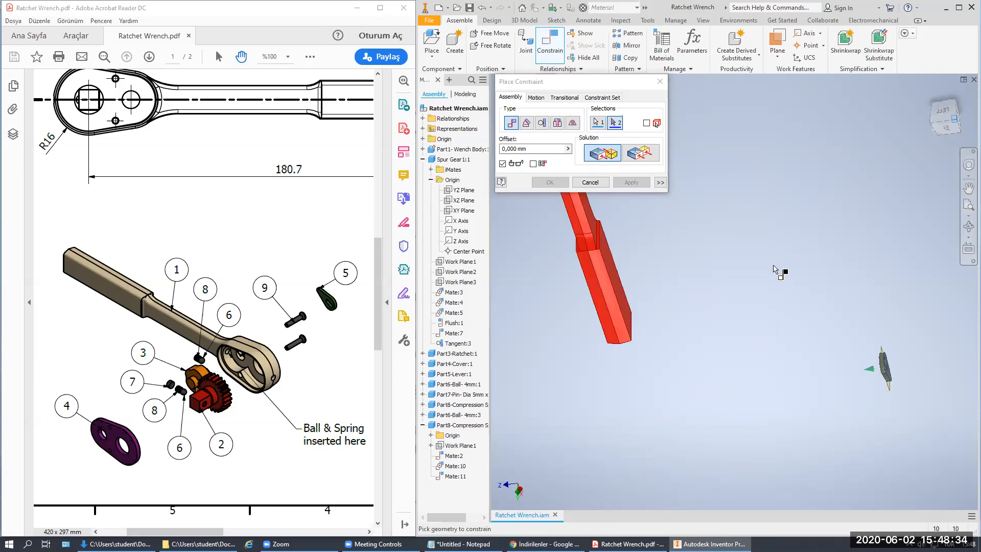
{"action": "scroll", "coordinate": [589, 247], "scroll_direction": "down", "scroll_amount": 6}
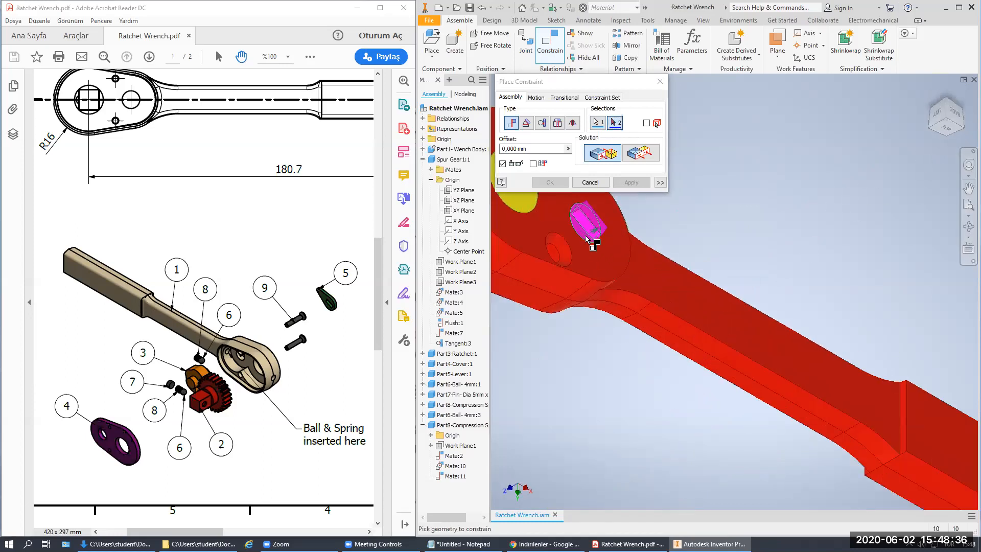
{"action": "left_click", "coordinate": [587, 237]}
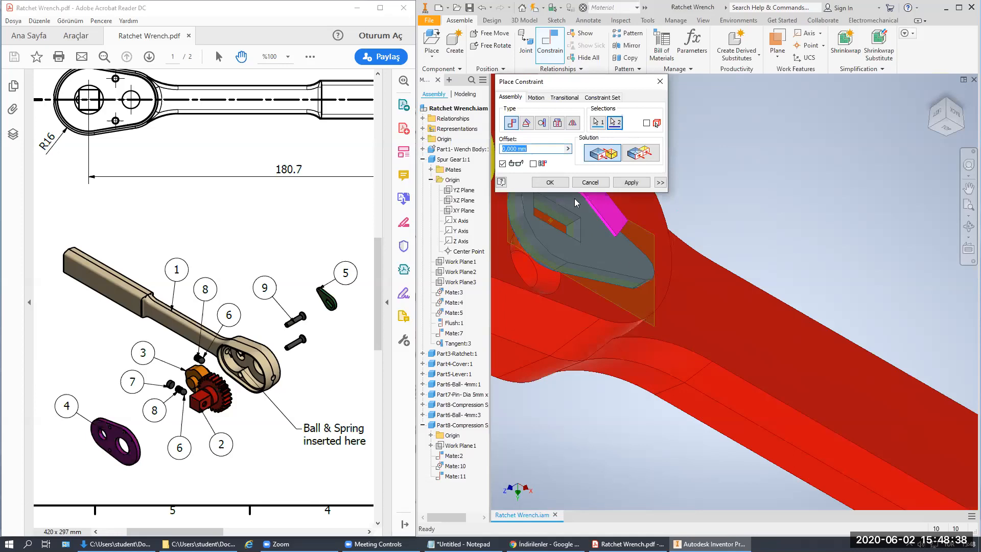
{"action": "left_click", "coordinate": [632, 183]}
Step: Mate the long inner wall of the lever's slot to the flat side of the ratchet's stub with 0 mm offset
{"action": "scroll", "coordinate": [705, 273], "scroll_direction": "up", "scroll_amount": 3}
{"action": "scroll", "coordinate": [627, 267], "scroll_direction": "down", "scroll_amount": 5}
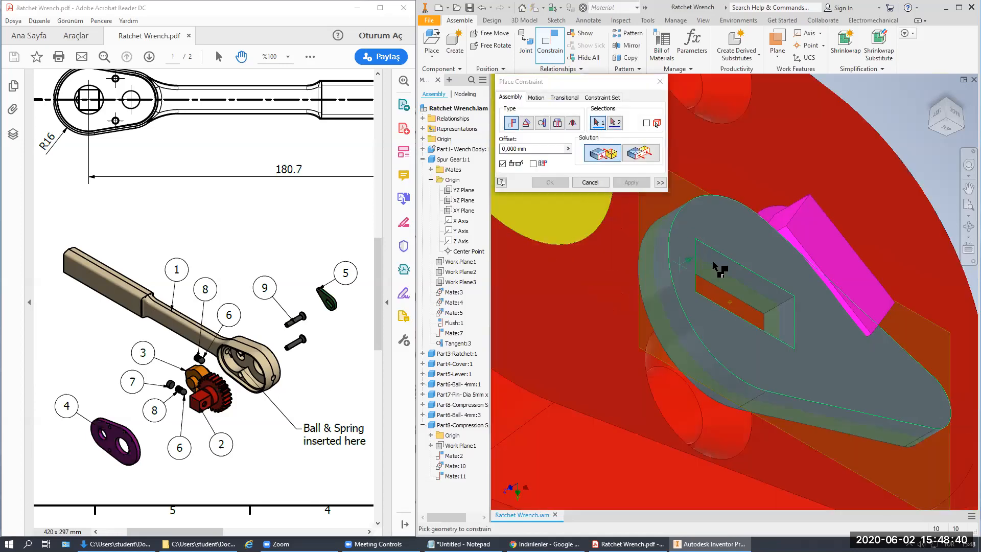
{"action": "left_click", "coordinate": [714, 266]}
{"action": "middle_click_drag", "start_coordinate": [779, 245], "coordinate": [606, 276]}
{"action": "left_click", "coordinate": [958, 115]}
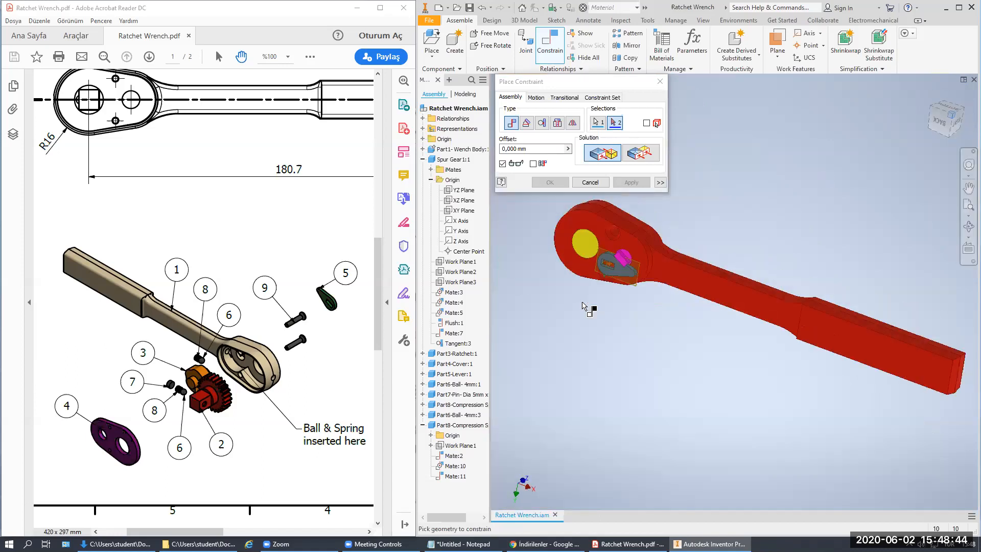
{"action": "scroll", "coordinate": [643, 253], "scroll_direction": "down", "scroll_amount": 5}
{"action": "left_click", "coordinate": [644, 236]}
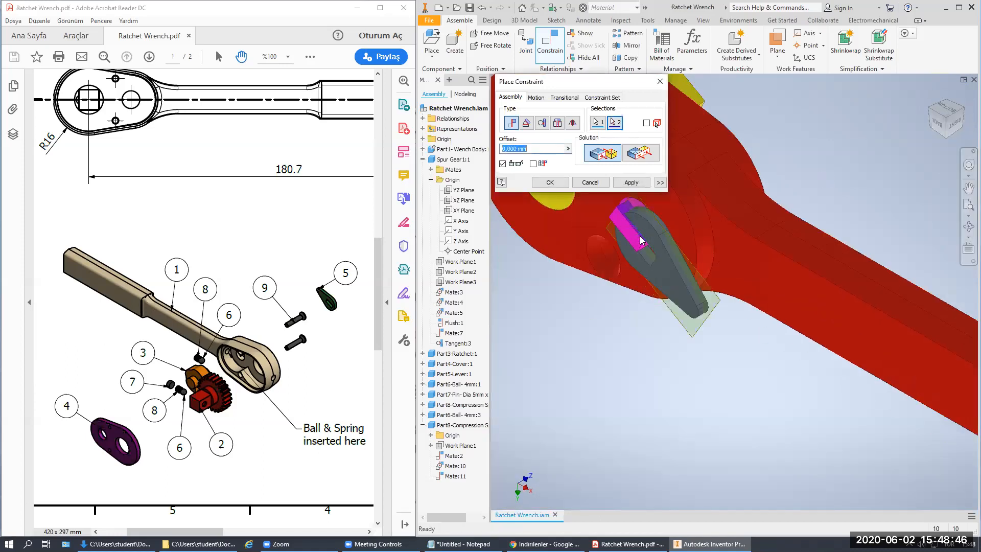
{"action": "left_click", "coordinate": [631, 183]}
Step: Mate the narrow side of the ratchet's stub to the short wall of the lever's slot with 0 mm offset and test the lever's movement
{"action": "scroll", "coordinate": [644, 236], "scroll_direction": "down", "scroll_amount": 3}
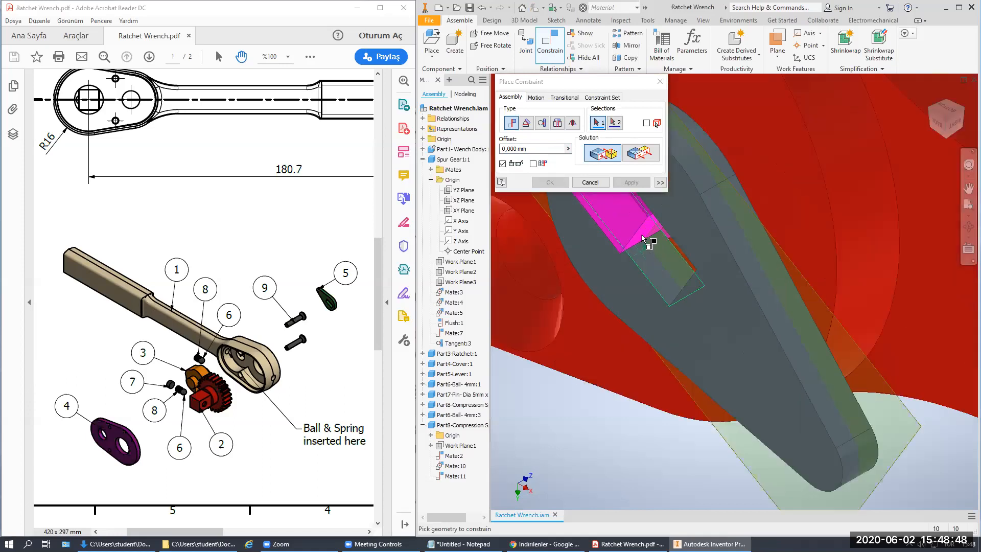
{"action": "left_click", "coordinate": [642, 235]}
{"action": "scroll", "coordinate": [726, 246], "scroll_direction": "up", "scroll_amount": 4}
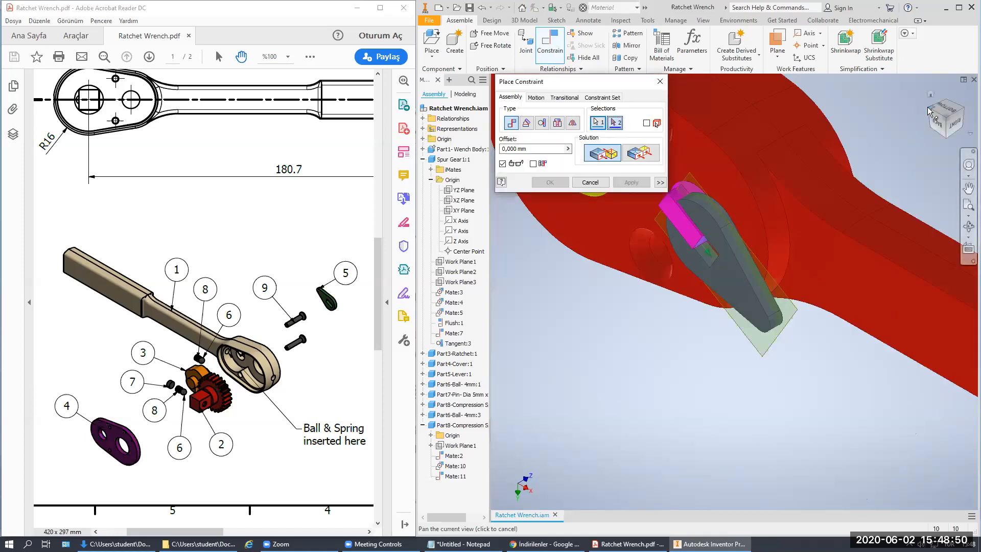
{"action": "scroll", "coordinate": [664, 347], "scroll_direction": "down", "scroll_amount": 6}
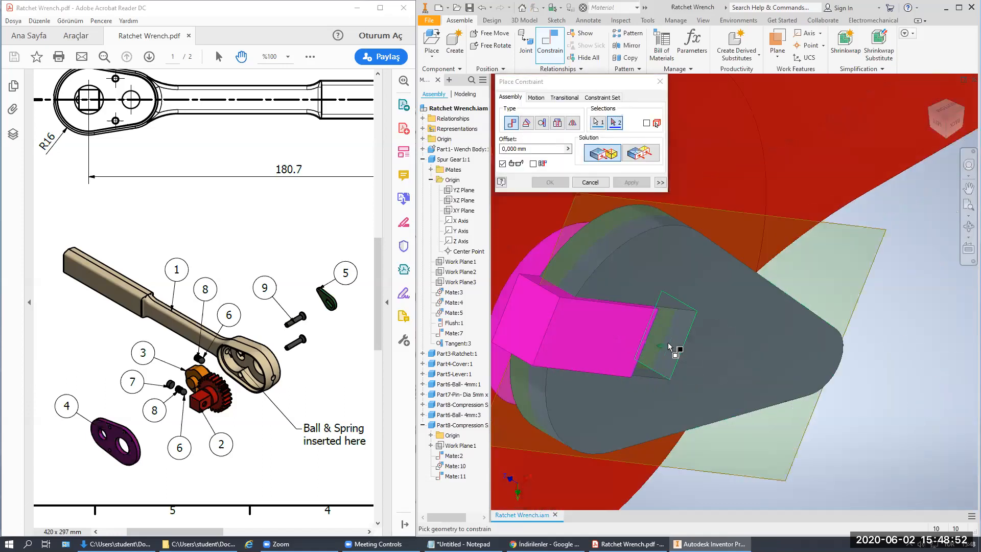
{"action": "left_click", "coordinate": [668, 343]}
{"action": "left_click", "coordinate": [550, 183]}
{"action": "scroll", "coordinate": [693, 295], "scroll_direction": "up", "scroll_amount": 4}
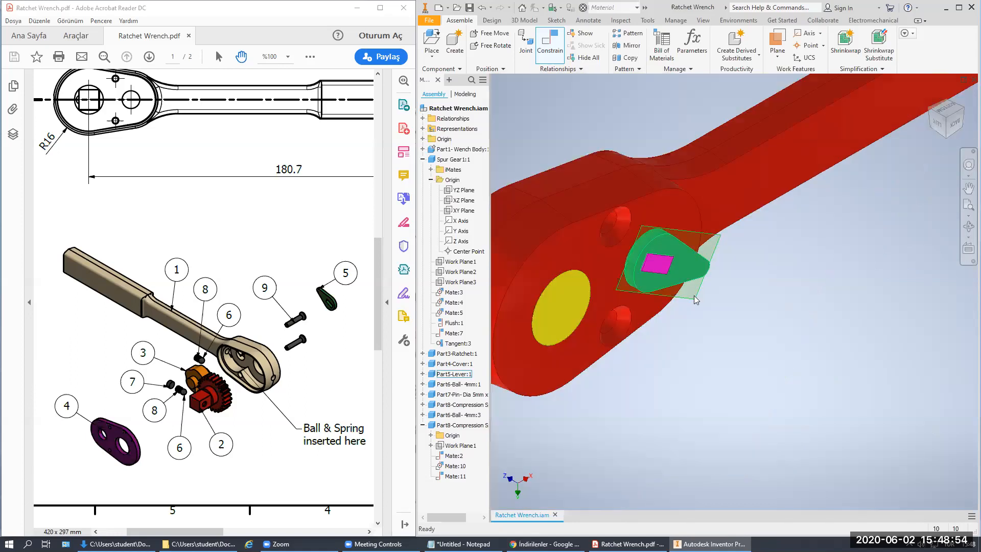
{"action": "mouse_move", "coordinate": [700, 281]}
{"action": "left_mouse_down"}
{"action": "mouse_move", "coordinate": [711, 270]}
{"action": "mouse_move", "coordinate": [711, 279]}
{"action": "left_mouse_up"}
{"action": "left_click", "coordinate": [760, 274]}
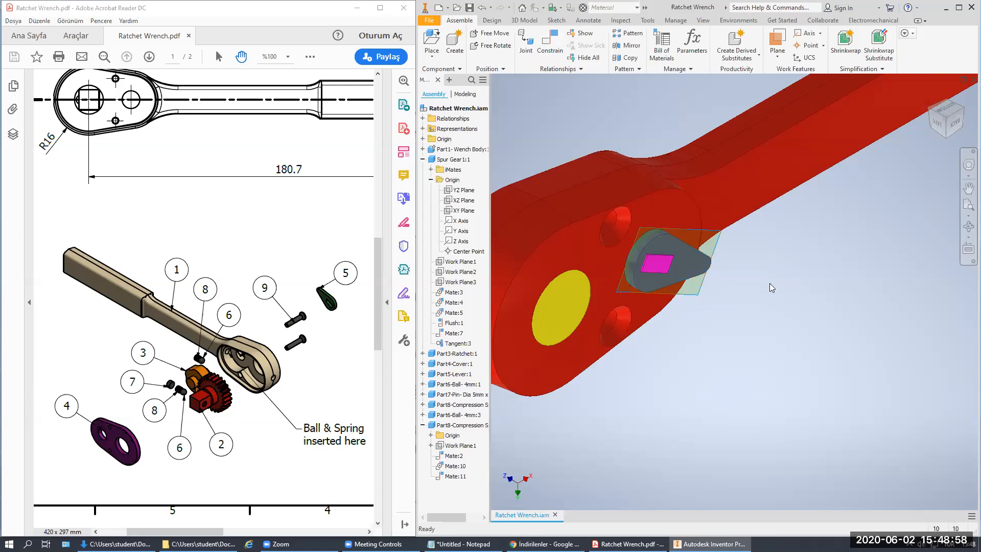
Step: Return the wrench to the cover-side isometric view, save the assembly and collapse the Spur Gear's entries in the model tree
{"action": "scroll", "coordinate": [769, 283], "scroll_direction": "up", "scroll_amount": 5}
{"action": "middle_click_drag", "start_coordinate": [737, 253], "coordinate": [688, 216]}
{"action": "left_click", "coordinate": [931, 115]}
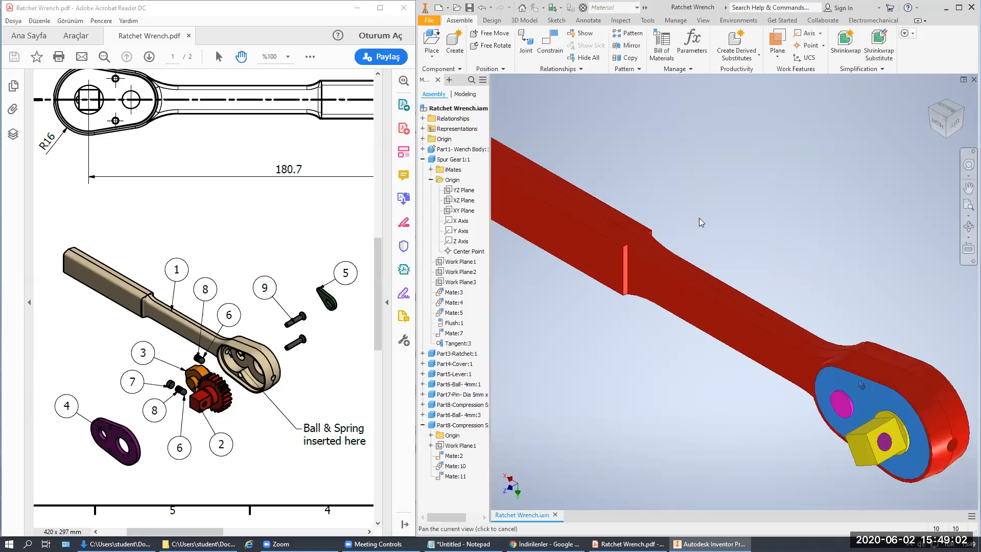
{"action": "scroll", "coordinate": [666, 180], "scroll_direction": "up", "scroll_amount": 5}
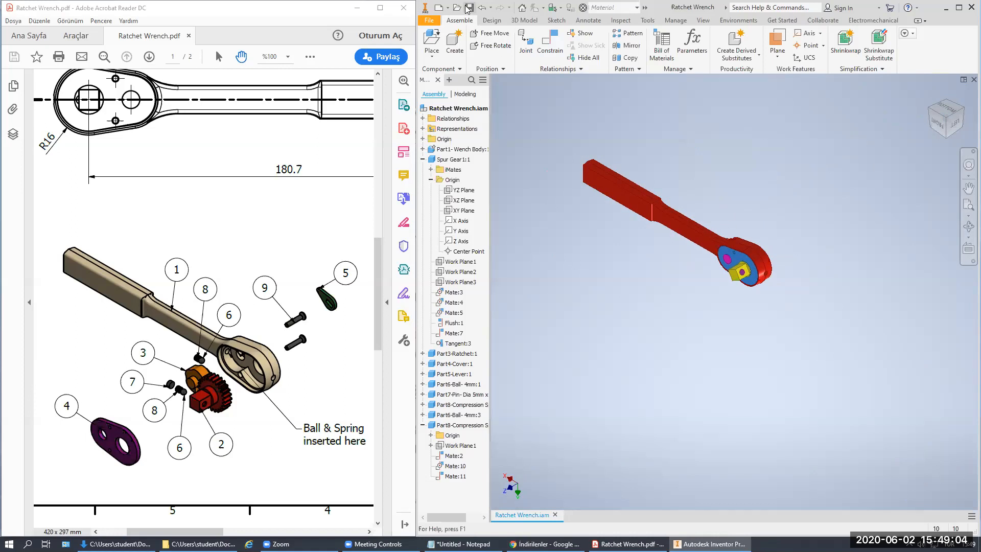
{"action": "left_click", "coordinate": [468, 8]}
{"action": "left_click", "coordinate": [748, 229]}
{"action": "left_click", "coordinate": [422, 160]}
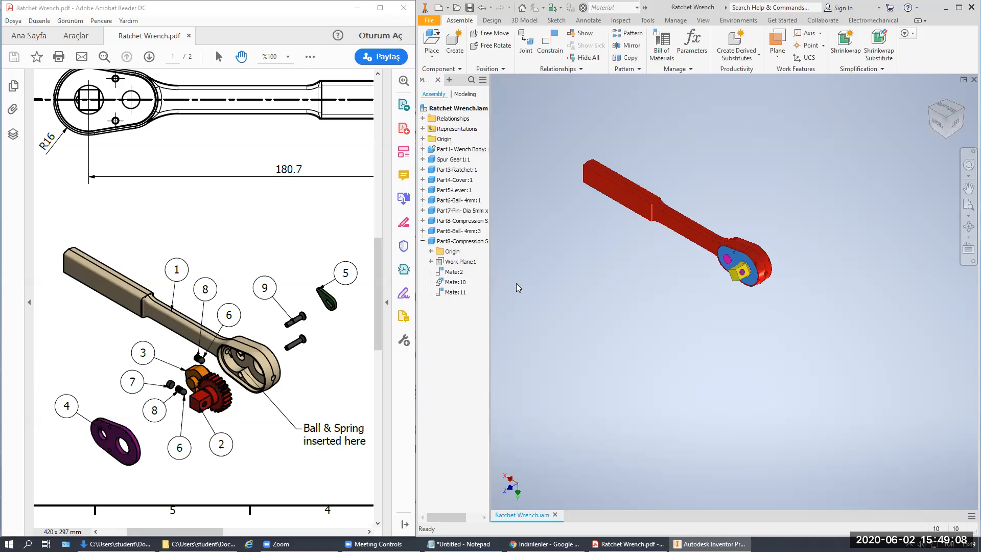
Step: Bring the parts list of the PDF drawing into view and start placing a component from the Content Center
{"action": "left_click_drag", "start_coordinate": [265, 324], "coordinate": [124, 309]}
{"action": "left_click_drag", "start_coordinate": [246, 337], "coordinate": [128, 319]}
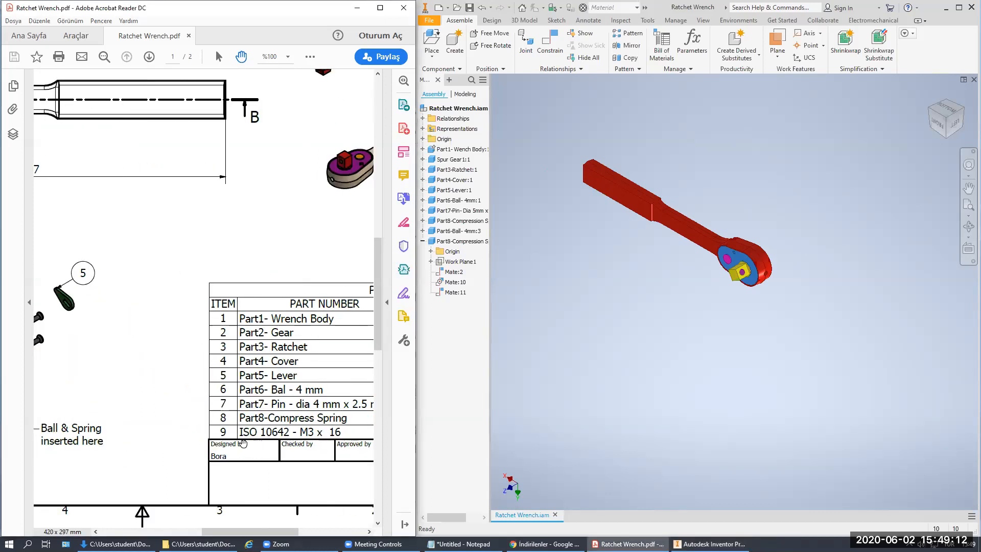
{"action": "left_click", "coordinate": [432, 54]}
{"action": "left_click", "coordinate": [444, 117]}
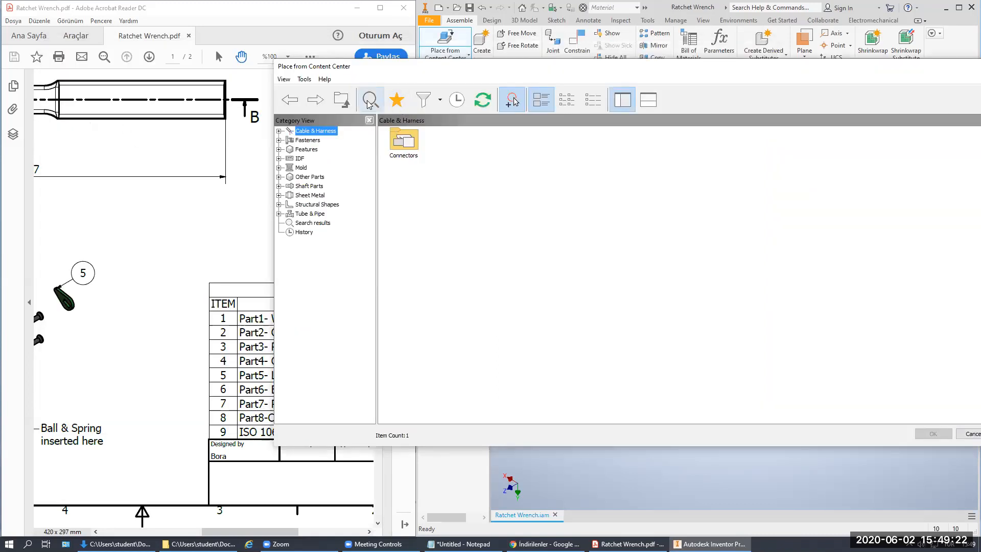
Step: Search the Content Center families for 10642
{"action": "left_click", "coordinate": [370, 99]}
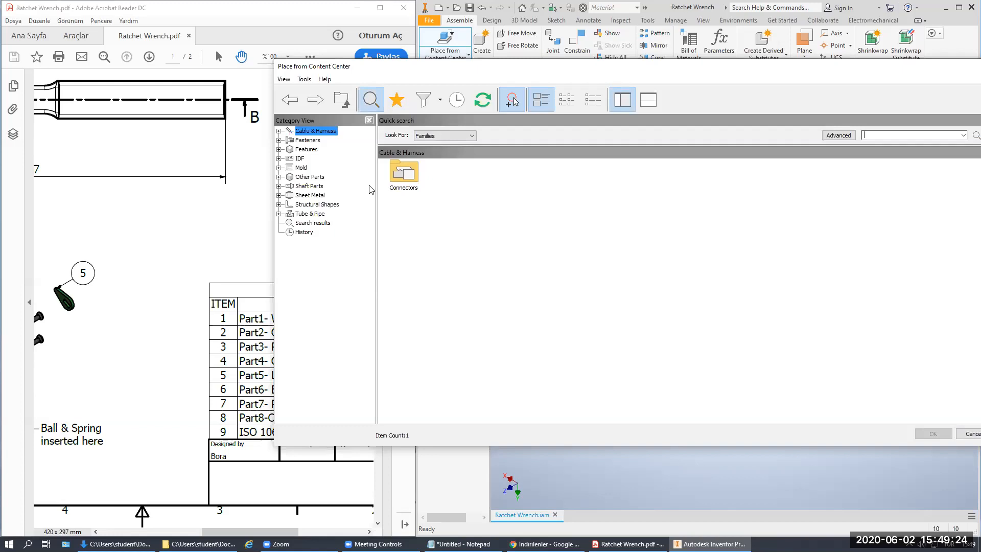
{"action": "left_click_drag", "start_coordinate": [519, 66], "coordinate": [645, 99]}
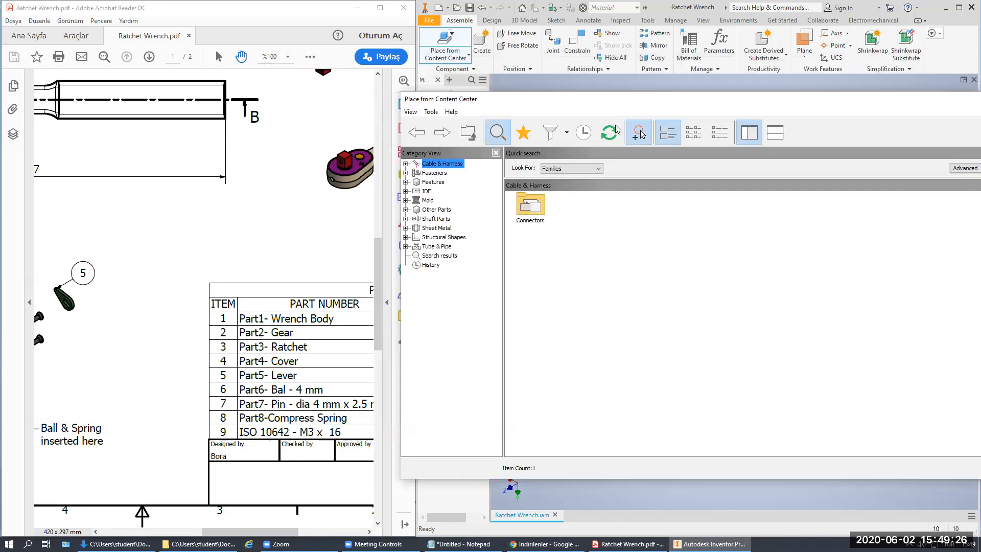
{"action": "left_click", "coordinate": [498, 133]}
{"action": "left_click_drag", "start_coordinate": [569, 101], "coordinate": [410, 78]}
{"action": "left_click", "coordinate": [337, 108]}
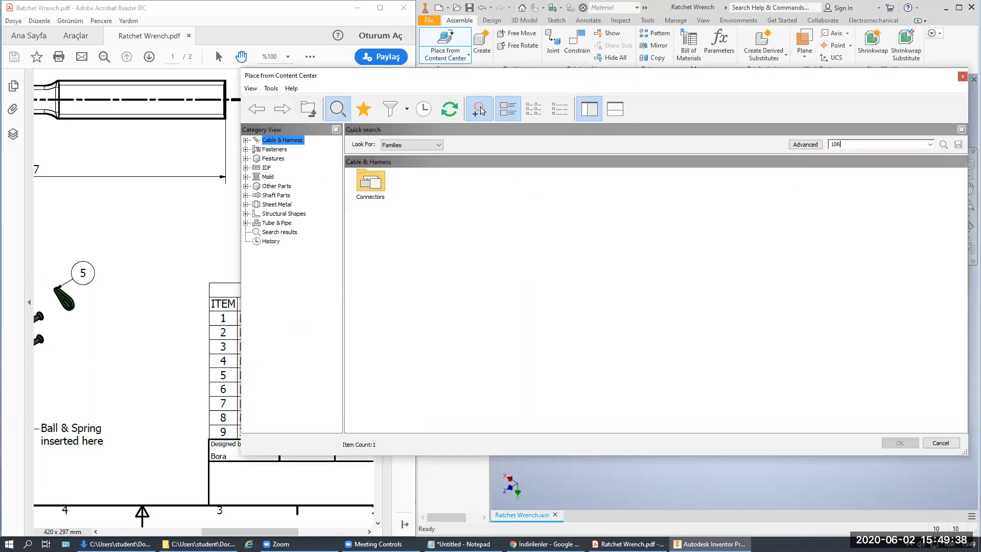
{"action": "type", "text": "10642"}
{"action": "key", "text": "Return"}
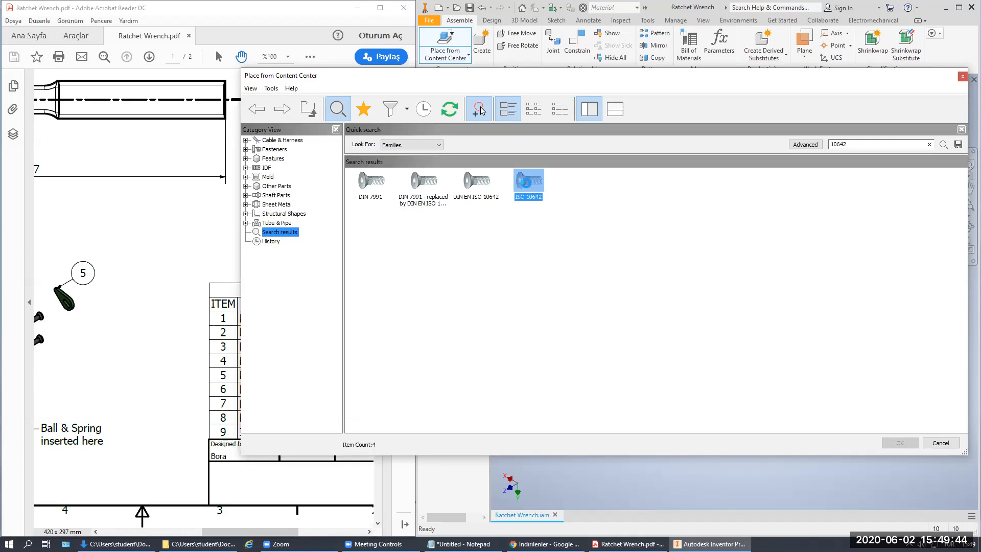
Step: Place two ISO 10642 screws of type M3 and length 16 mm as standard parts beside the wrench
{"action": "double_click", "coordinate": [528, 181]}
{"action": "left_click", "coordinate": [677, 128]}
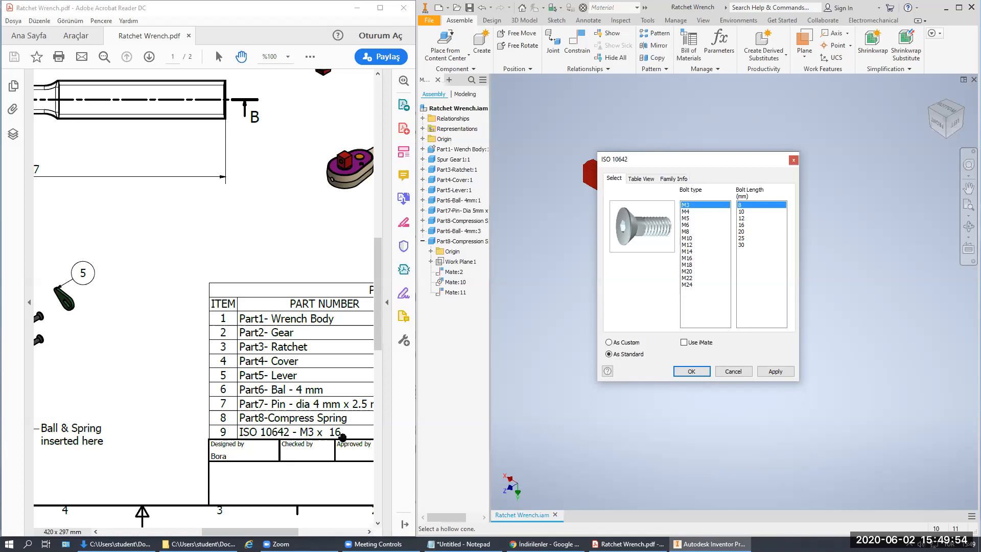
{"action": "left_click", "coordinate": [744, 226]}
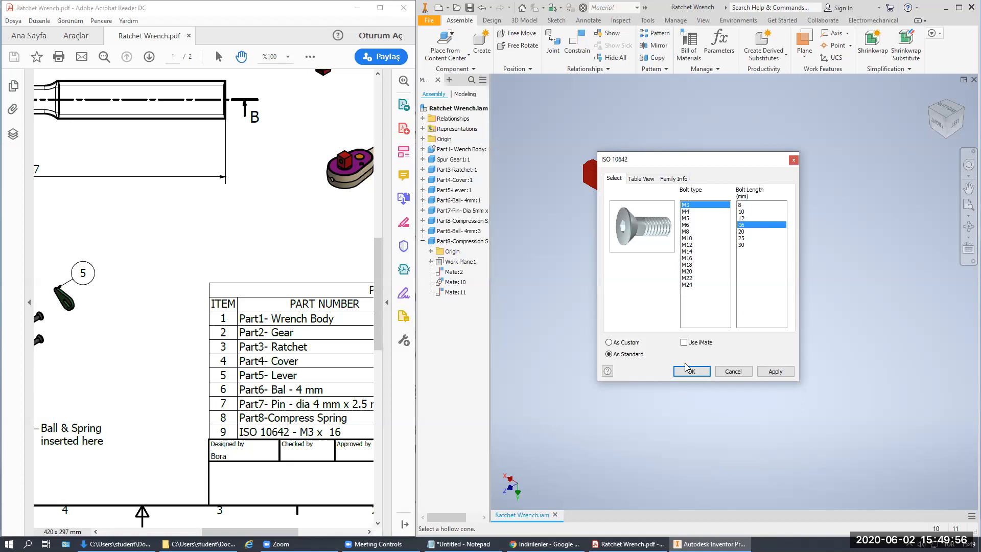
{"action": "left_click", "coordinate": [690, 371]}
{"action": "left_click", "coordinate": [736, 195]}
{"action": "left_click", "coordinate": [776, 199]}
{"action": "key", "text": "Escape"}
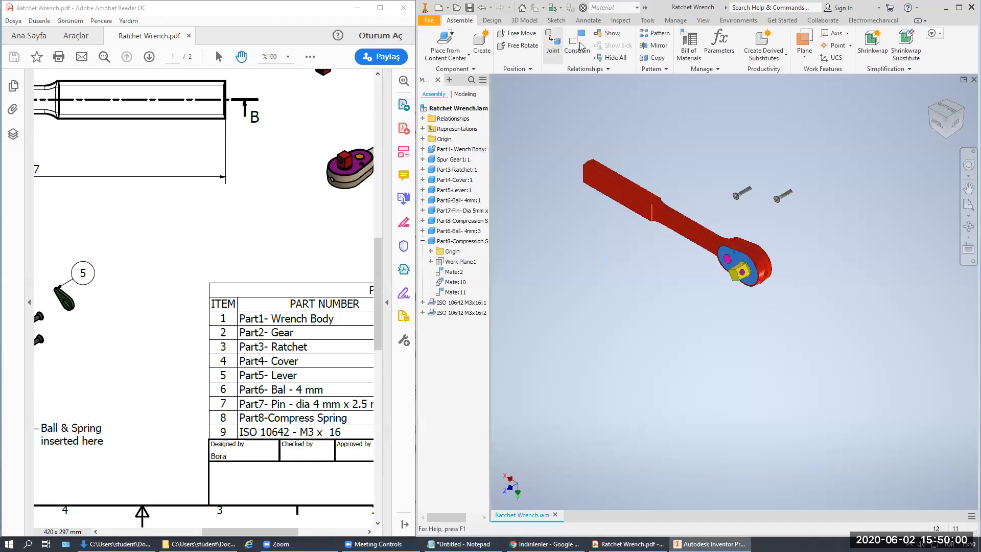
{"action": "left_click", "coordinate": [576, 40]}
{"action": "scroll", "coordinate": [743, 197], "scroll_direction": "up", "scroll_amount": 5}
{"action": "left_click", "coordinate": [746, 201]}
{"action": "scroll", "coordinate": [746, 201], "scroll_direction": "down", "scroll_amount": 5}
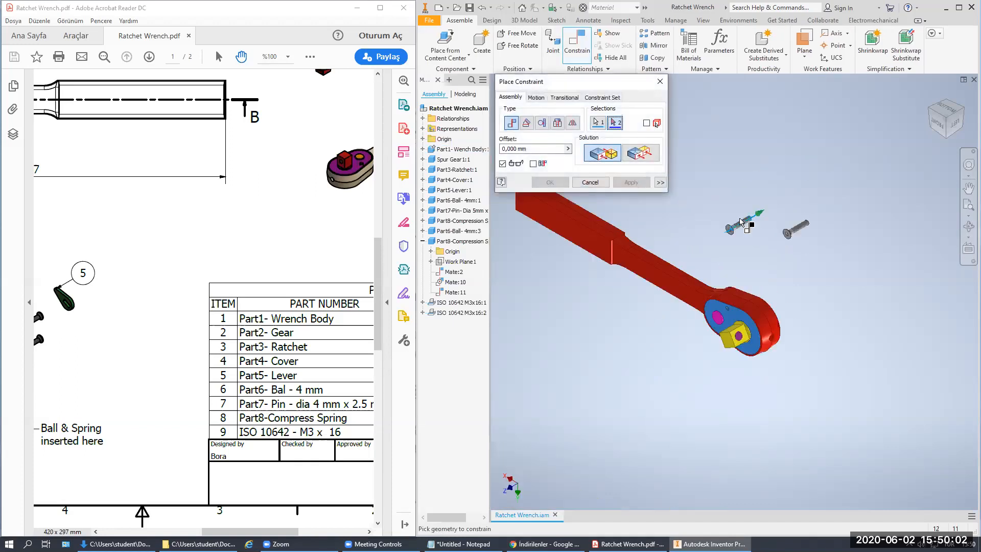
{"action": "scroll", "coordinate": [766, 235], "scroll_direction": "up", "scroll_amount": 5}
{"action": "scroll", "coordinate": [772, 243], "scroll_direction": "down", "scroll_amount": 4}
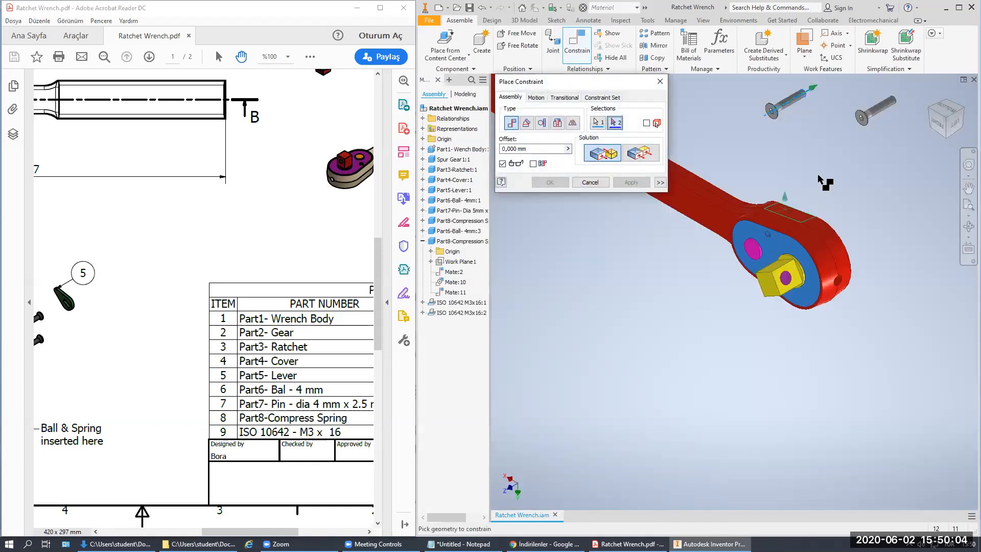
{"action": "key", "text": "Escape"}
{"action": "scroll", "coordinate": [725, 189], "scroll_direction": "down", "scroll_amount": 5}
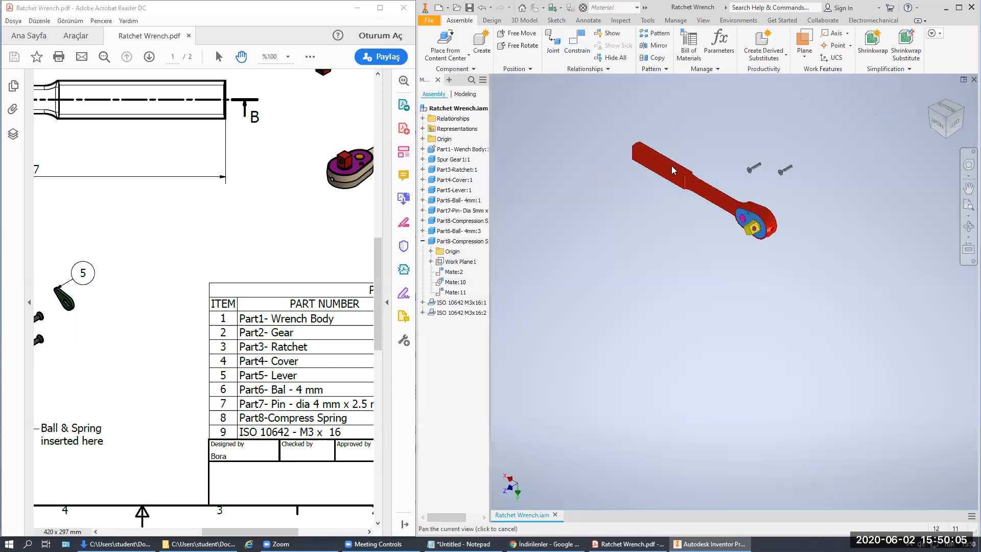
Step: Rotate both placed screws freely so their heads point away from the cover side and their threads towards it
{"action": "left_click", "coordinate": [526, 47]}
{"action": "left_click", "coordinate": [737, 168]}
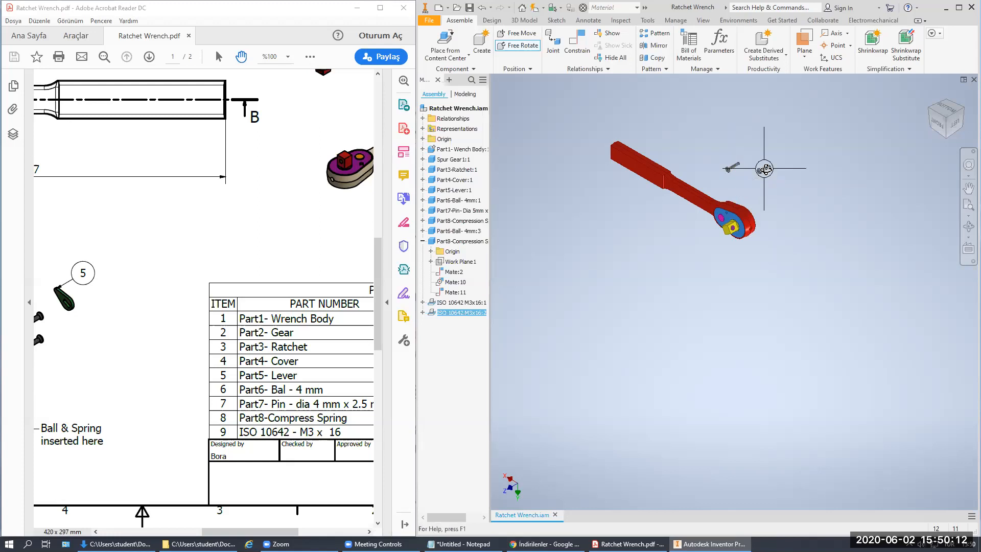
{"action": "scroll", "coordinate": [765, 168], "scroll_direction": "up", "scroll_amount": 5}
{"action": "left_click_drag", "start_coordinate": [766, 169], "coordinate": [712, 198]}
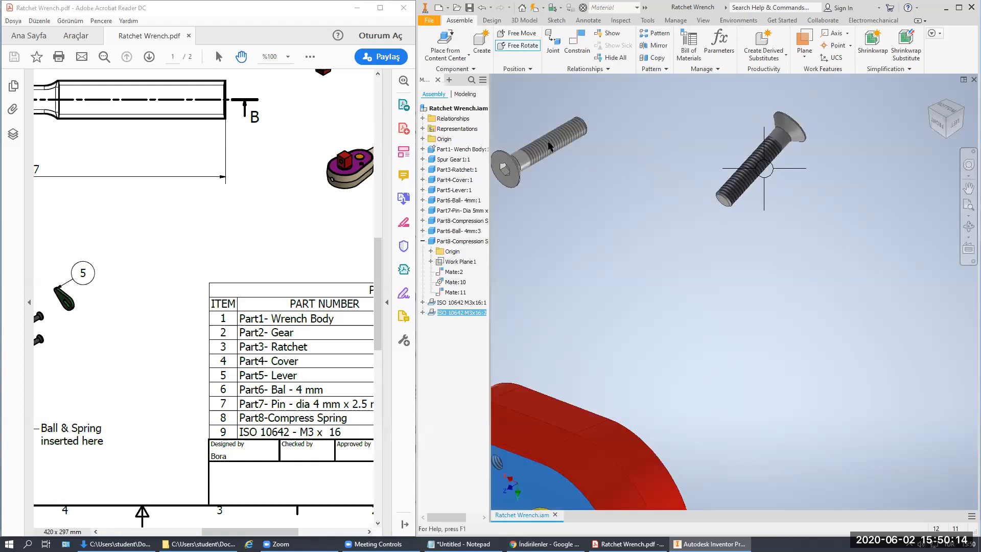
{"action": "left_click", "coordinate": [548, 147]}
{"action": "left_click", "coordinate": [523, 45]}
{"action": "left_click_drag", "start_coordinate": [574, 140], "coordinate": [526, 180]}
{"action": "key", "text": "Escape"}
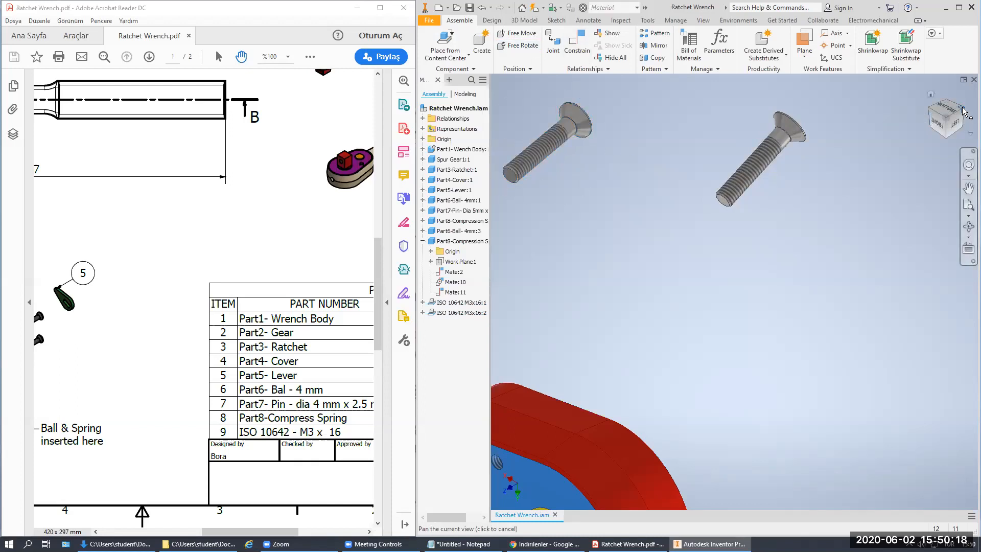
Step: Hide the XY Plane in the lever's own part file and return to the wrench assembly
{"action": "left_click", "coordinate": [963, 111]}
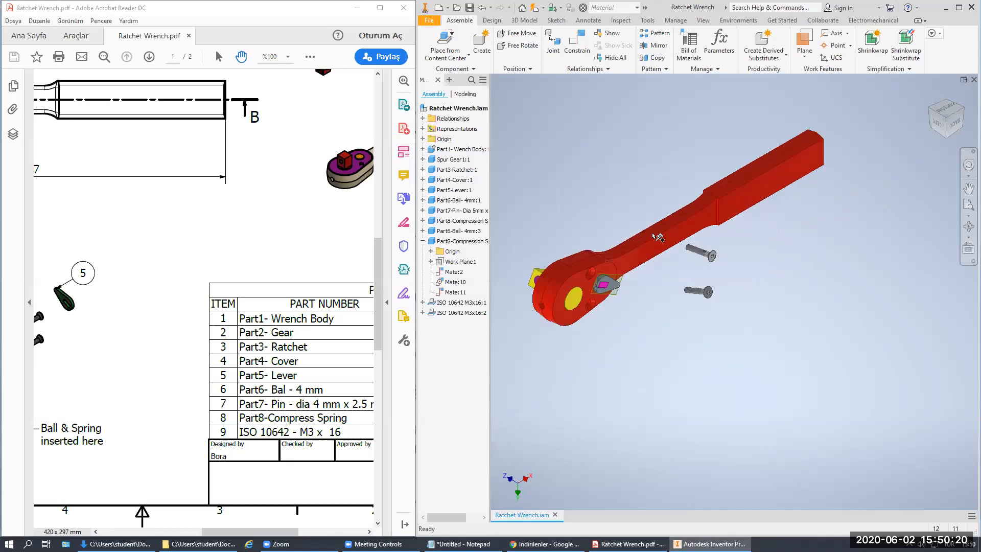
{"action": "scroll", "coordinate": [612, 289], "scroll_direction": "up", "scroll_amount": 5}
{"action": "left_click", "coordinate": [610, 270]}
{"action": "right_click", "coordinate": [610, 271]}
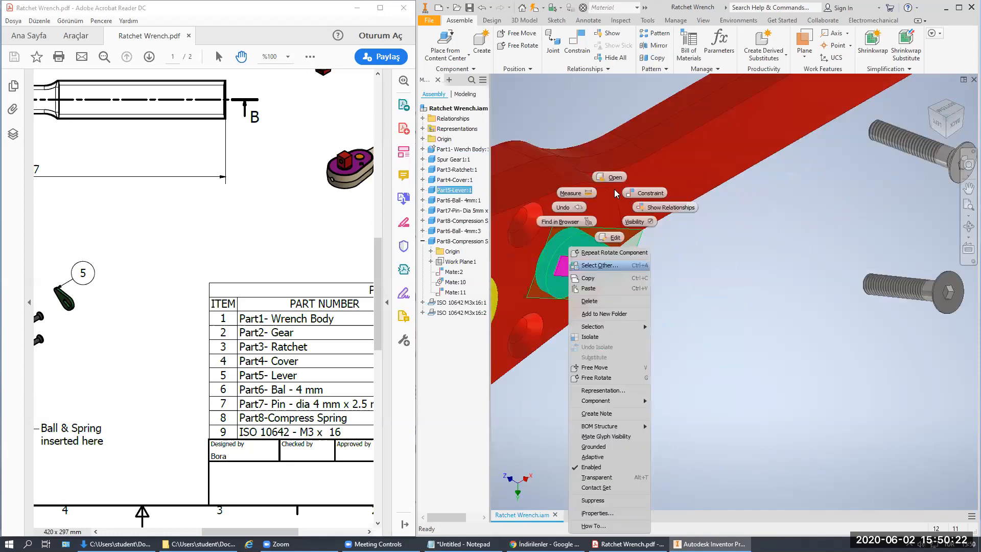
{"action": "left_click", "coordinate": [605, 200]}
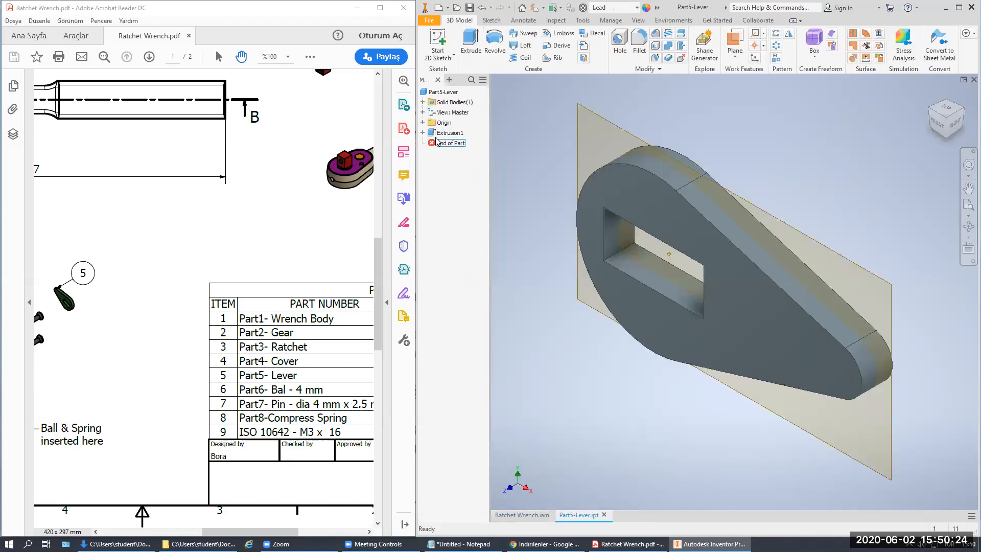
{"action": "left_click", "coordinate": [422, 122]}
{"action": "right_click", "coordinate": [445, 153]}
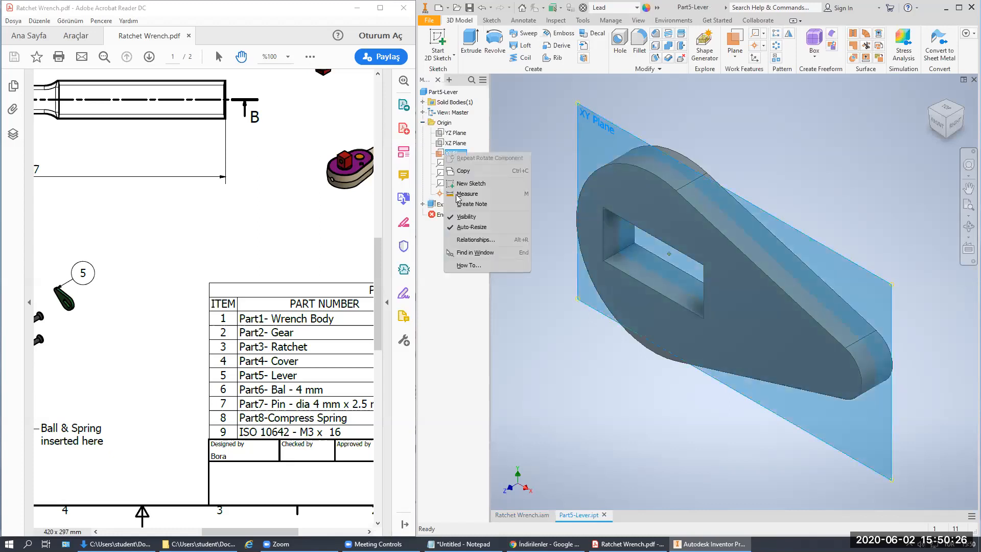
{"action": "left_click", "coordinate": [467, 217]}
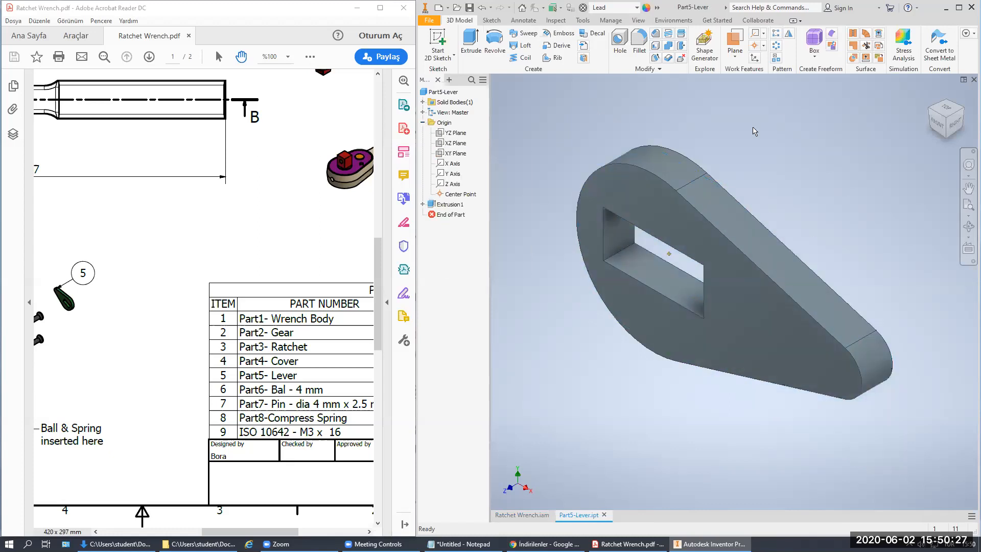
{"action": "left_click", "coordinate": [973, 79]}
{"action": "left_click", "coordinate": [611, 293]}
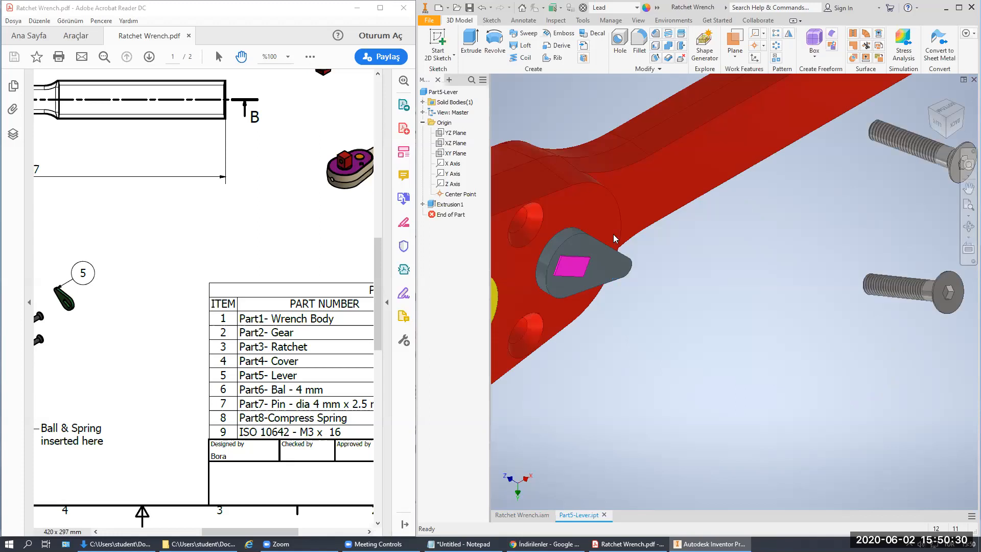
{"action": "left_click", "coordinate": [575, 41]}
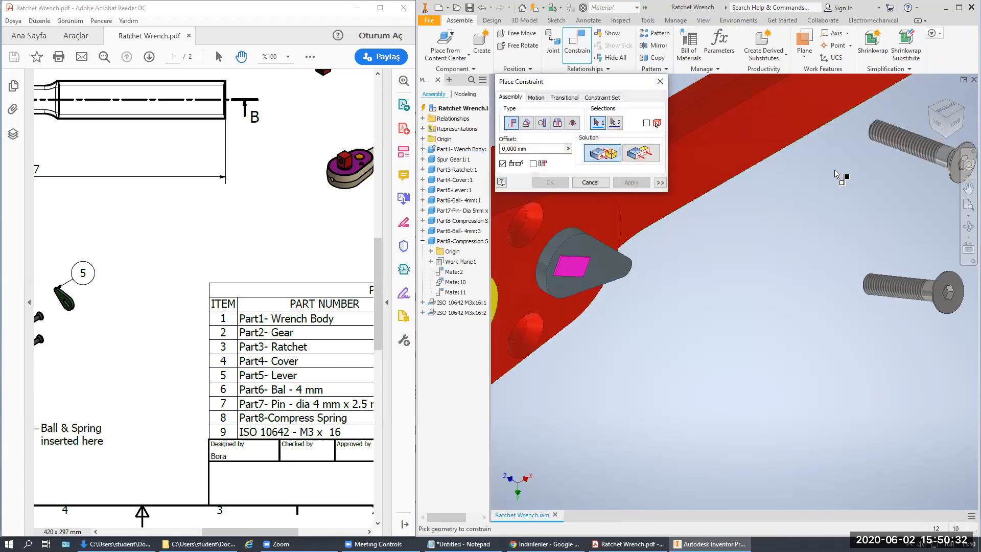
{"action": "left_click", "coordinate": [904, 136]}
{"action": "scroll", "coordinate": [820, 212], "scroll_direction": "up", "scroll_amount": 4}
{"action": "scroll", "coordinate": [717, 224], "scroll_direction": "down", "scroll_amount": 4}
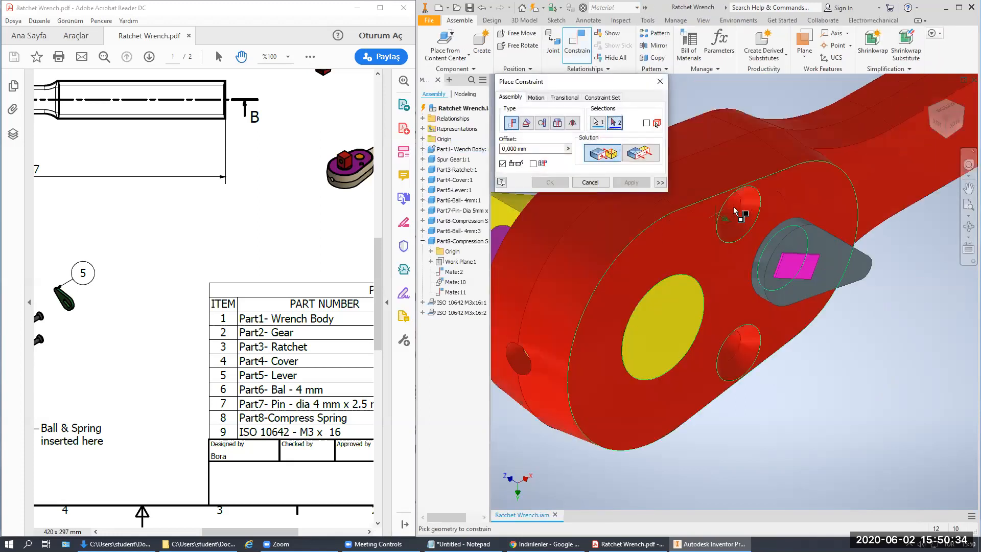
{"action": "left_click", "coordinate": [733, 211]}
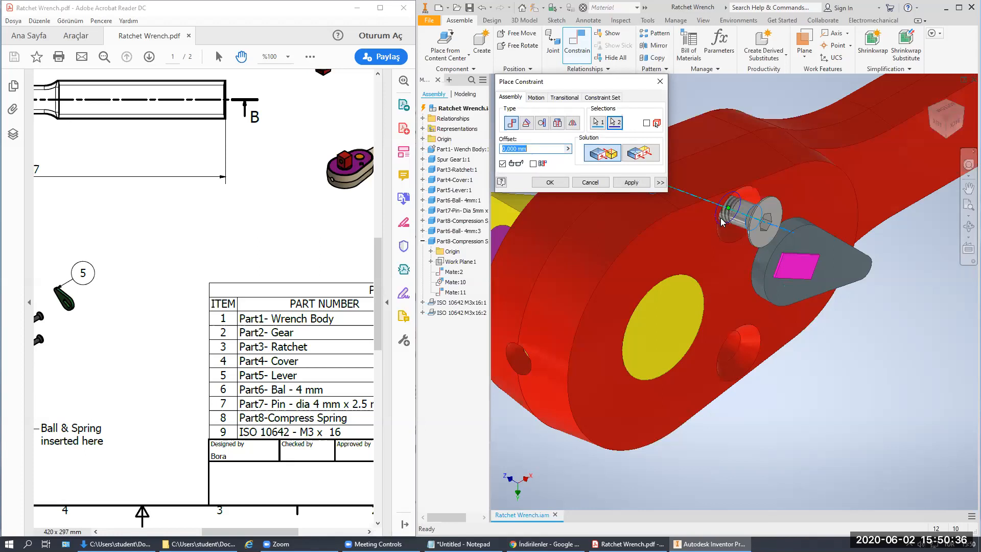
{"action": "key", "text": "Escape"}
Step: Mate the first screw's axis to the axis of the upper countersunk hole beside the lever with 0 mm offset
{"action": "scroll", "coordinate": [763, 224], "scroll_direction": "up", "scroll_amount": 4}
{"action": "middle_click_drag", "start_coordinate": [686, 204], "coordinate": [585, 204]}
{"action": "left_click", "coordinate": [572, 33]}
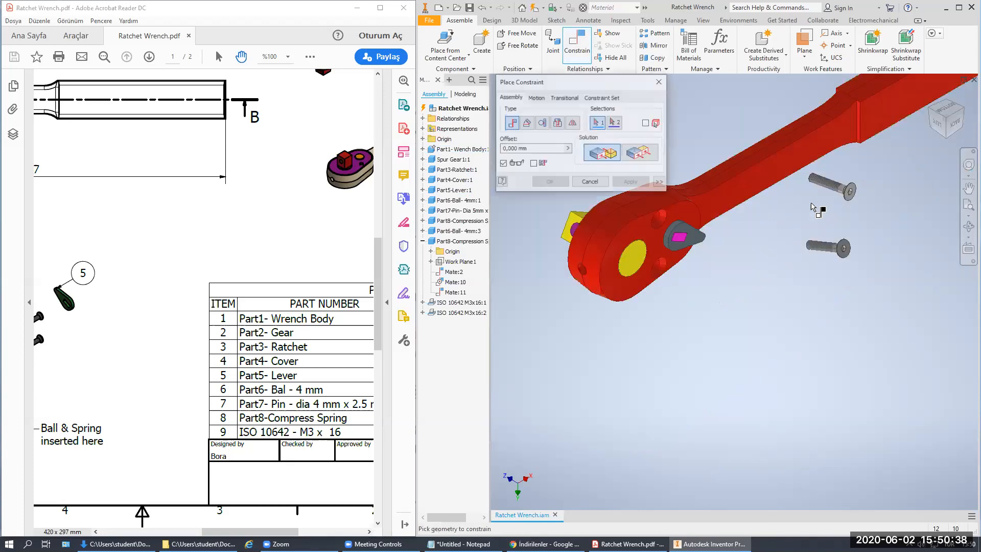
{"action": "scroll", "coordinate": [835, 192], "scroll_direction": "down", "scroll_amount": 4}
{"action": "left_click", "coordinate": [818, 175]}
{"action": "middle_click_drag", "start_coordinate": [745, 266], "coordinate": [835, 250]}
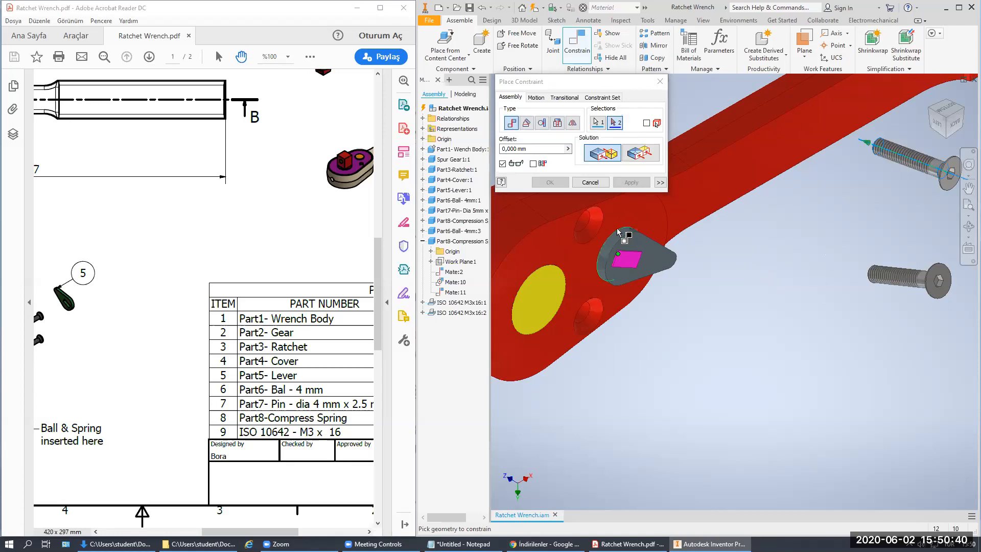
{"action": "scroll", "coordinate": [619, 232], "scroll_direction": "down", "scroll_amount": 5}
{"action": "middle_click_drag", "start_coordinate": [565, 235], "coordinate": [754, 300]}
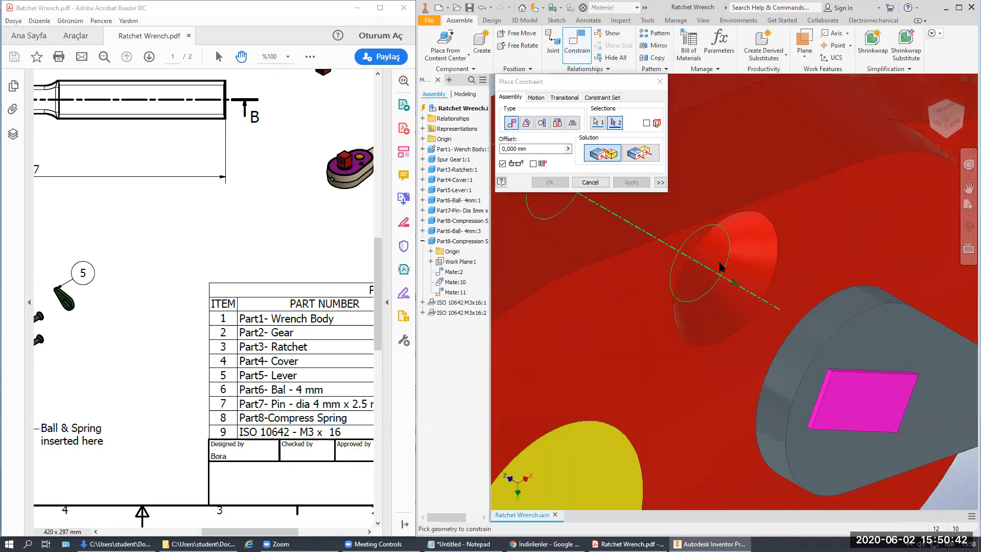
{"action": "left_click", "coordinate": [719, 267]}
{"action": "left_click", "coordinate": [631, 183]}
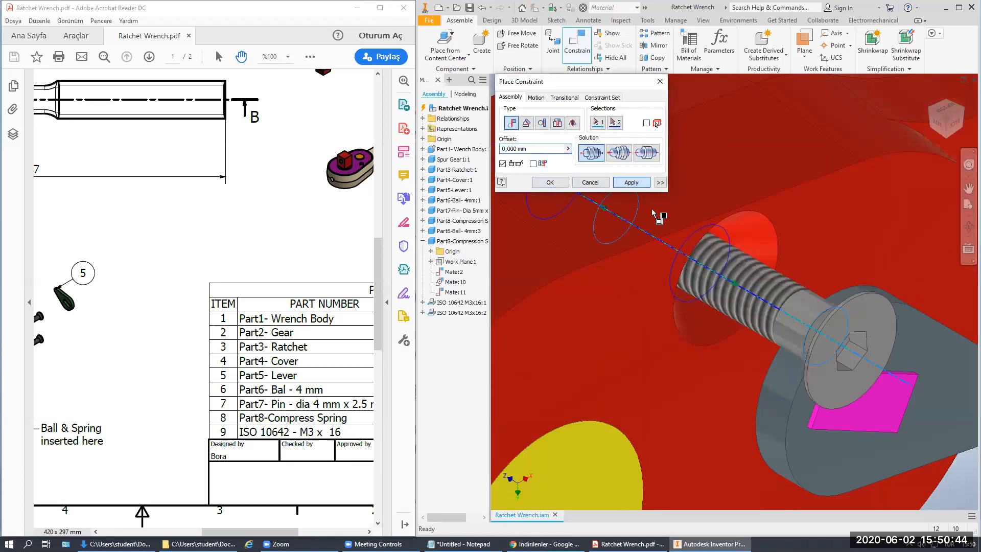
Step: Mate the second screw's axis to the axis of the lower countersunk hole in the wrench body with 0 mm offset
{"action": "scroll", "coordinate": [680, 230], "scroll_direction": "up", "scroll_amount": 5}
{"action": "left_click", "coordinate": [784, 215]}
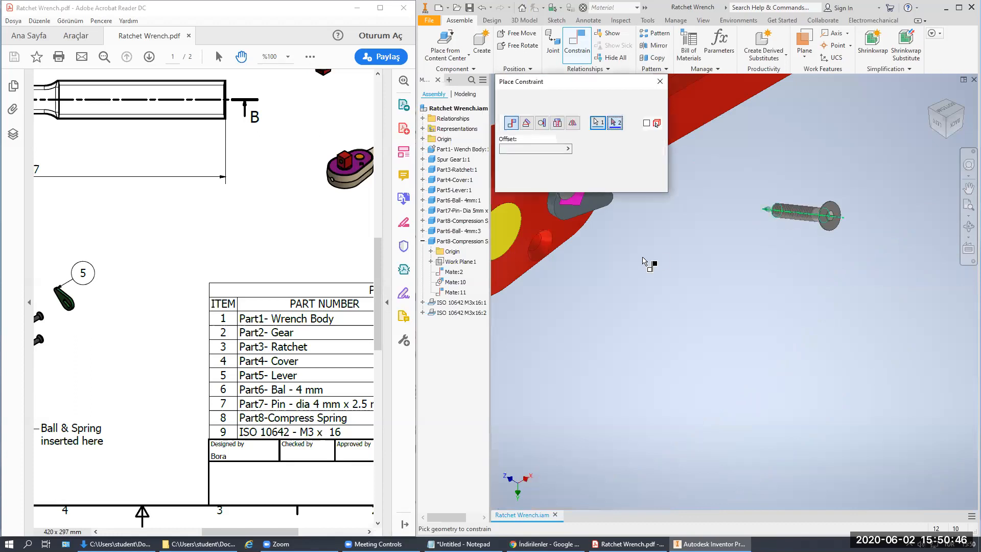
{"action": "scroll", "coordinate": [659, 258], "scroll_direction": "up", "scroll_amount": 5}
{"action": "left_click", "coordinate": [662, 239]}
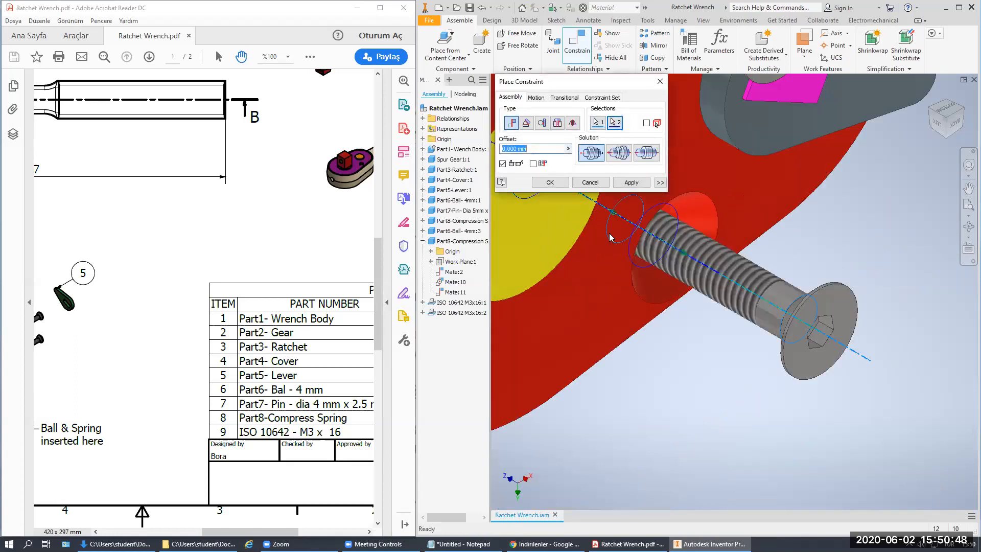
{"action": "left_click", "coordinate": [631, 182]}
Step: Constrain the lower screw's head face flush with the wrench body's lever-side face at 0 mm offset
{"action": "scroll", "coordinate": [664, 230], "scroll_direction": "up", "scroll_amount": 3}
{"action": "scroll", "coordinate": [746, 296], "scroll_direction": "down", "scroll_amount": 5}
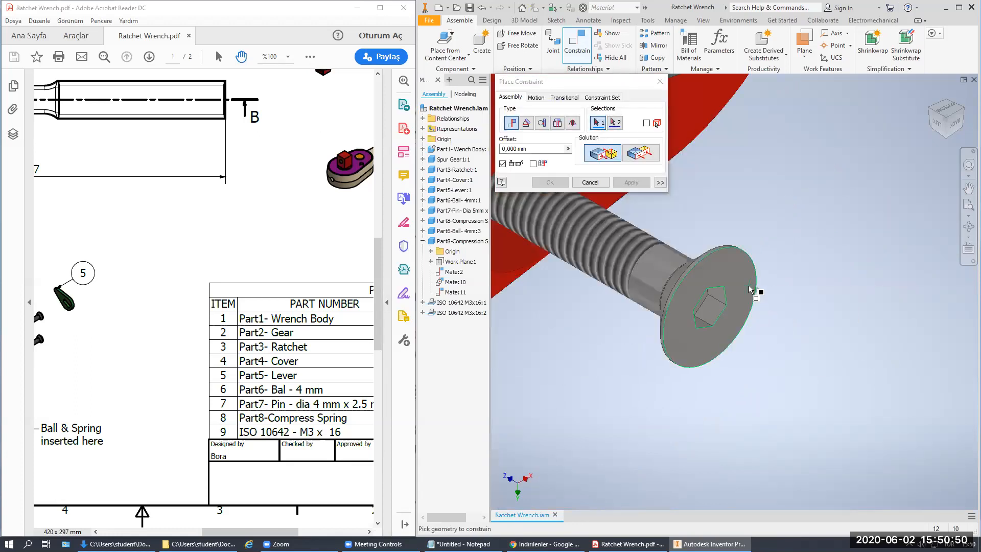
{"action": "scroll", "coordinate": [743, 312], "scroll_direction": "down", "scroll_amount": 3}
{"action": "left_click", "coordinate": [653, 315]}
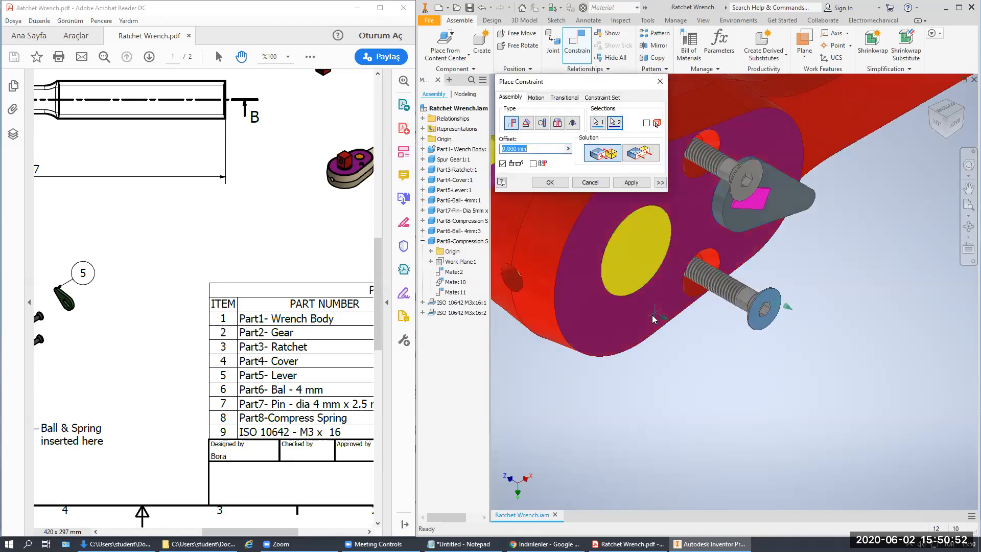
{"action": "left_click", "coordinate": [634, 156]}
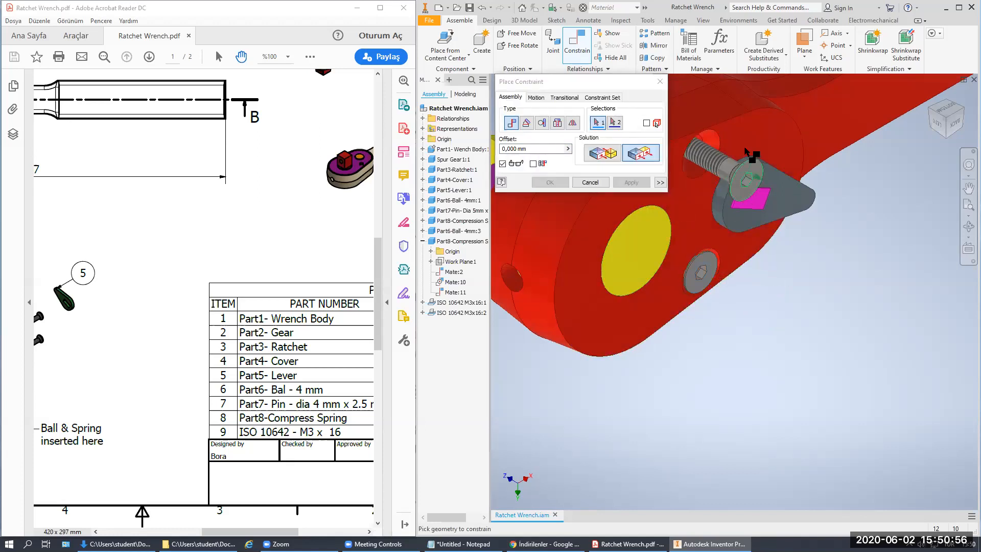
Step: Constrain the upper screw's head face flush with the wrench body's lever-side face at 0 mm offset
{"action": "scroll", "coordinate": [751, 161], "scroll_direction": "down", "scroll_amount": 5}
{"action": "left_click", "coordinate": [766, 181]}
{"action": "scroll", "coordinate": [774, 220], "scroll_direction": "up", "scroll_amount": 4}
{"action": "scroll", "coordinate": [722, 219], "scroll_direction": "down", "scroll_amount": 3}
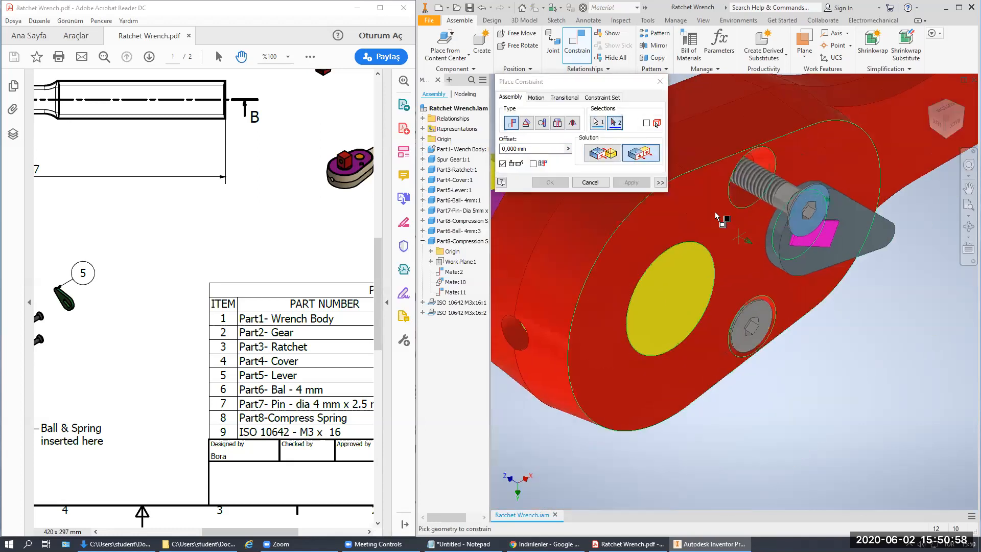
{"action": "left_click", "coordinate": [715, 215]}
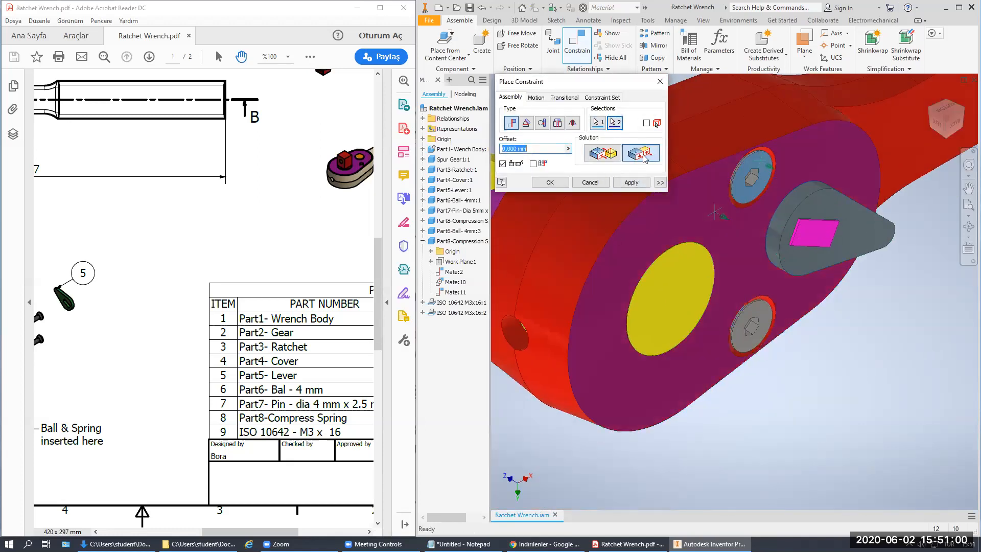
{"action": "left_click", "coordinate": [544, 186]}
Step: Show the assembled wrench isometrically from its lever side and bring the exploded view of the PDF drawing into view
{"action": "scroll", "coordinate": [800, 246], "scroll_direction": "up", "scroll_amount": 4}
{"action": "middle_click_drag", "start_coordinate": [836, 270], "coordinate": [734, 261]}
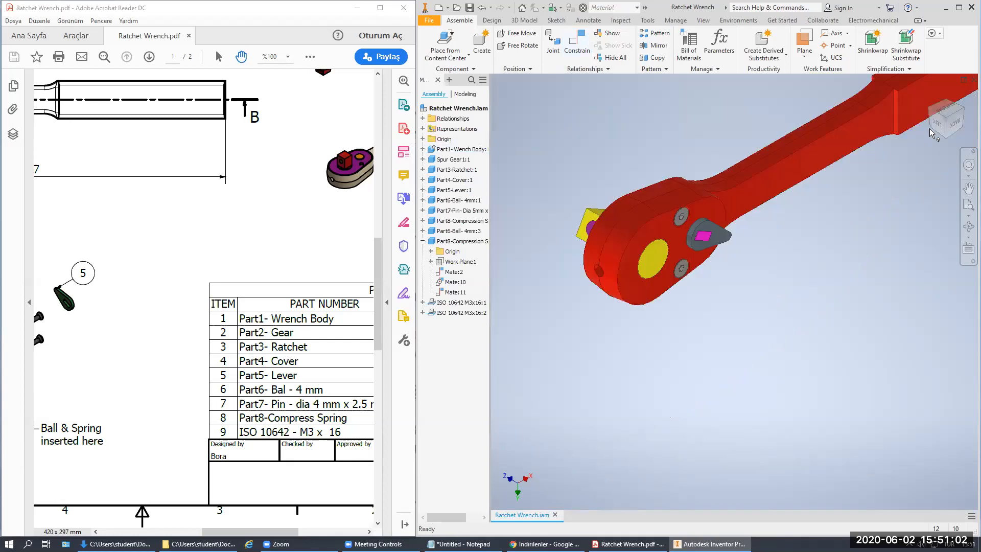
{"action": "left_click", "coordinate": [941, 114]}
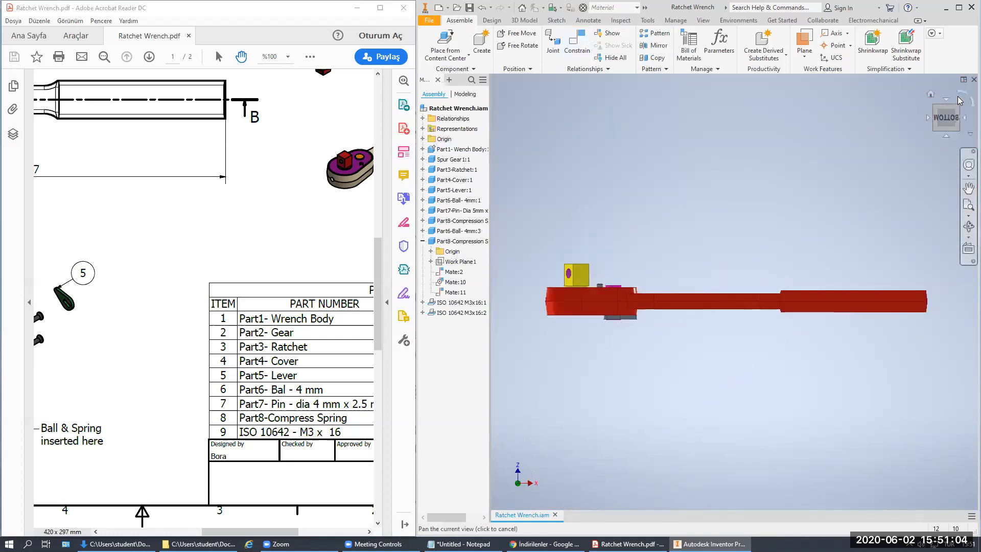
{"action": "left_click", "coordinate": [960, 98]}
{"action": "left_click", "coordinate": [953, 113]}
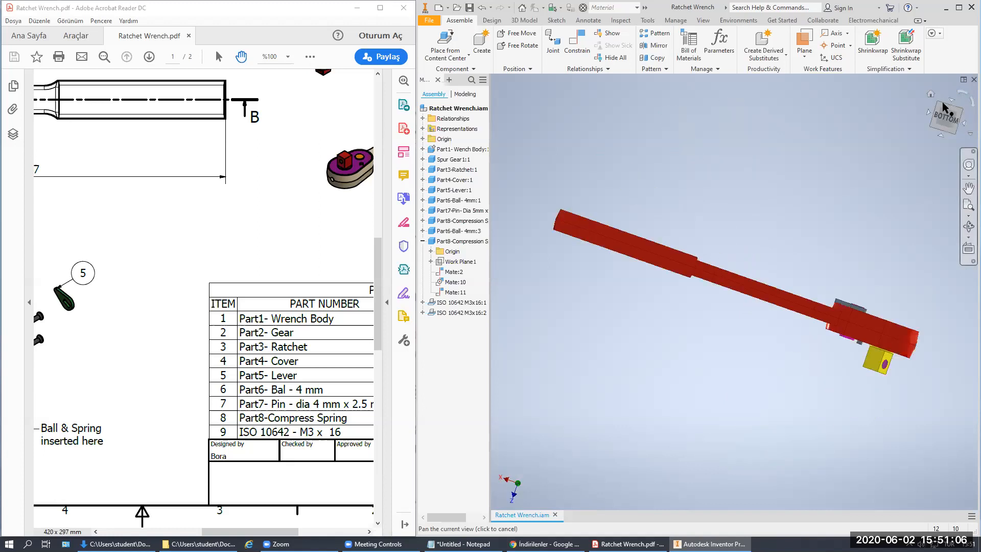
{"action": "left_click", "coordinate": [936, 106]}
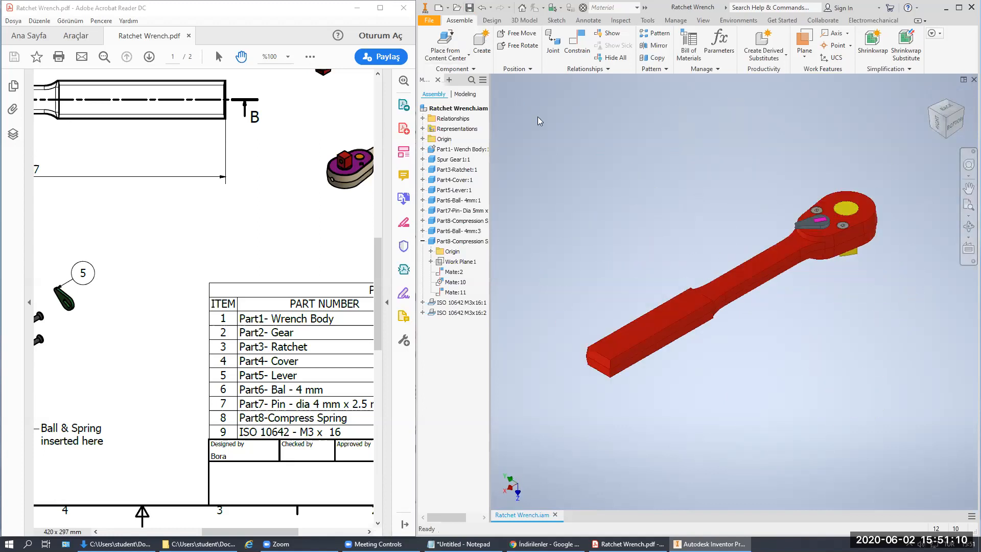
{"action": "left_click_drag", "start_coordinate": [88, 324], "coordinate": [286, 334]}
{"action": "mouse_move", "coordinate": [69, 341]}
{"action": "left_mouse_down"}
{"action": "mouse_move", "coordinate": [172, 336]}
{"action": "mouse_move", "coordinate": [113, 337]}
{"action": "left_mouse_up"}
Step: Create a new presentation file from the metric Standard (mm).ipn template
{"action": "left_click", "coordinate": [624, 175]}
{"action": "left_click", "coordinate": [437, 9]}
{"action": "scroll", "coordinate": [531, 282], "scroll_direction": "down", "scroll_amount": 1}
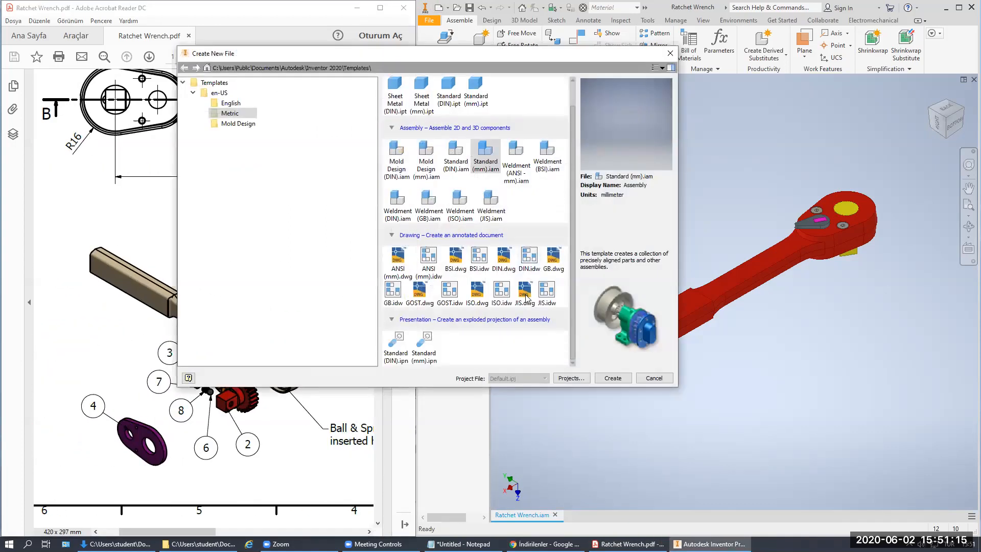
{"action": "double_click", "coordinate": [423, 343]}
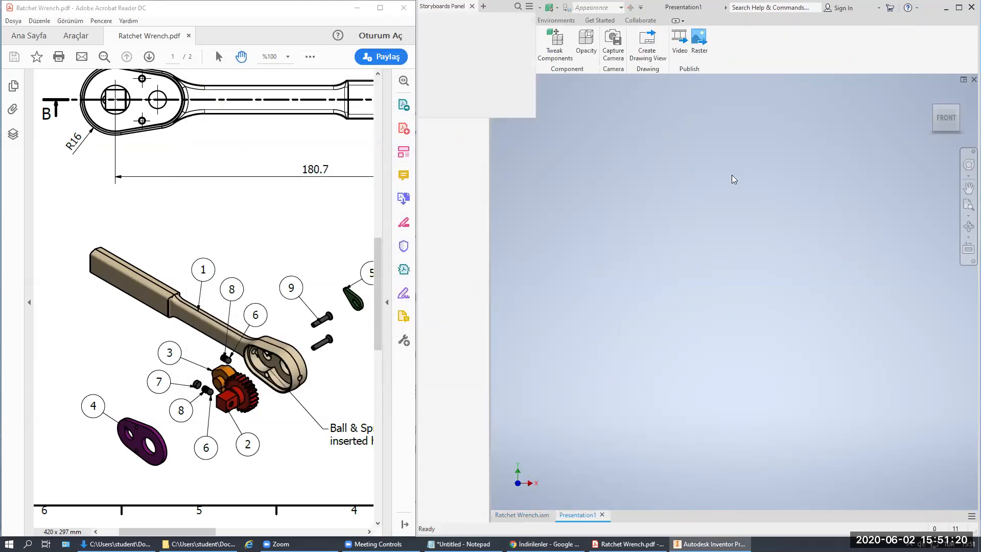
Step: Insert the Ratchet Wrench assembly from the Ratchet Wrench folder on the Desktop into the presentation and maximize the application window
{"action": "left_click", "coordinate": [723, 200]}
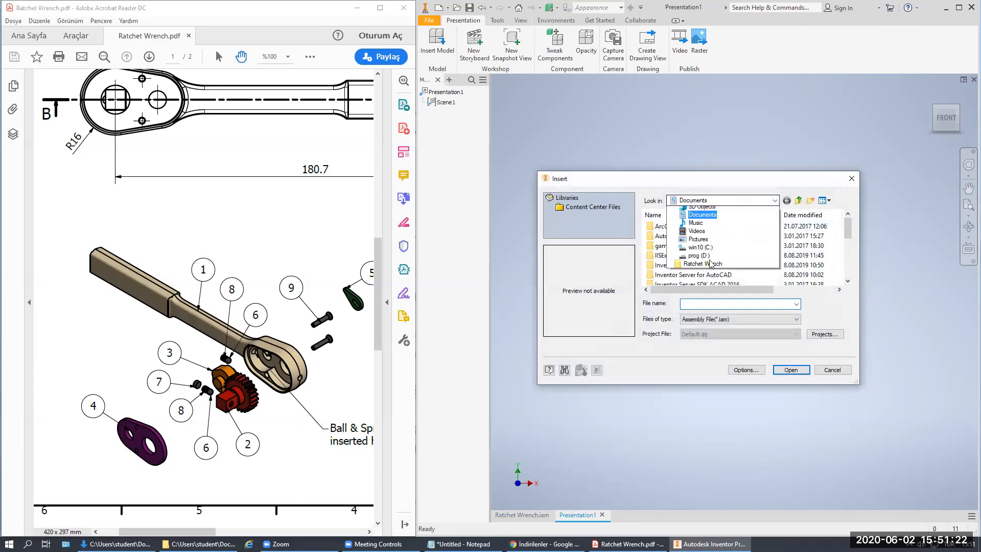
{"action": "left_click", "coordinate": [690, 219]}
{"action": "scroll", "coordinate": [700, 265], "scroll_direction": "down", "scroll_amount": 3}
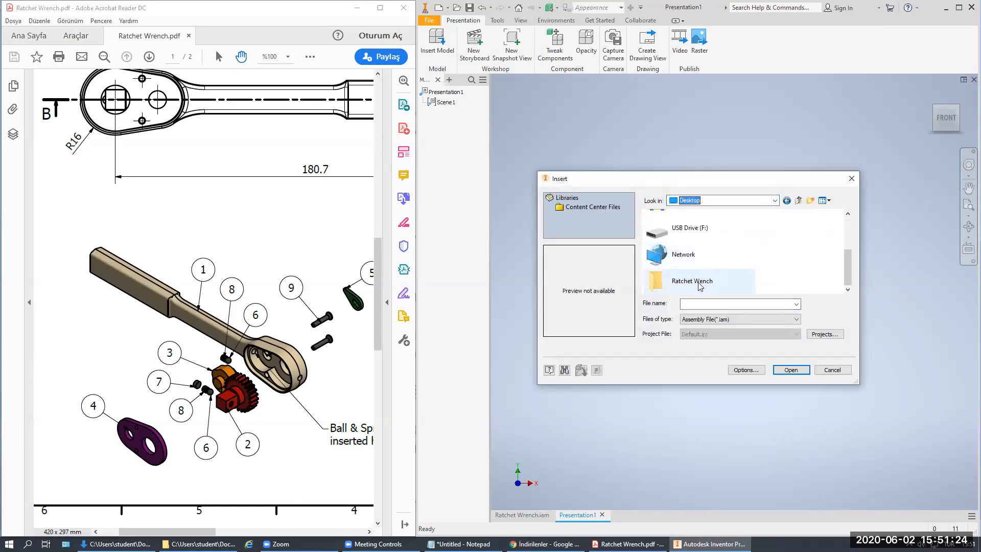
{"action": "double_click", "coordinate": [699, 281]}
{"action": "double_click", "coordinate": [675, 255]}
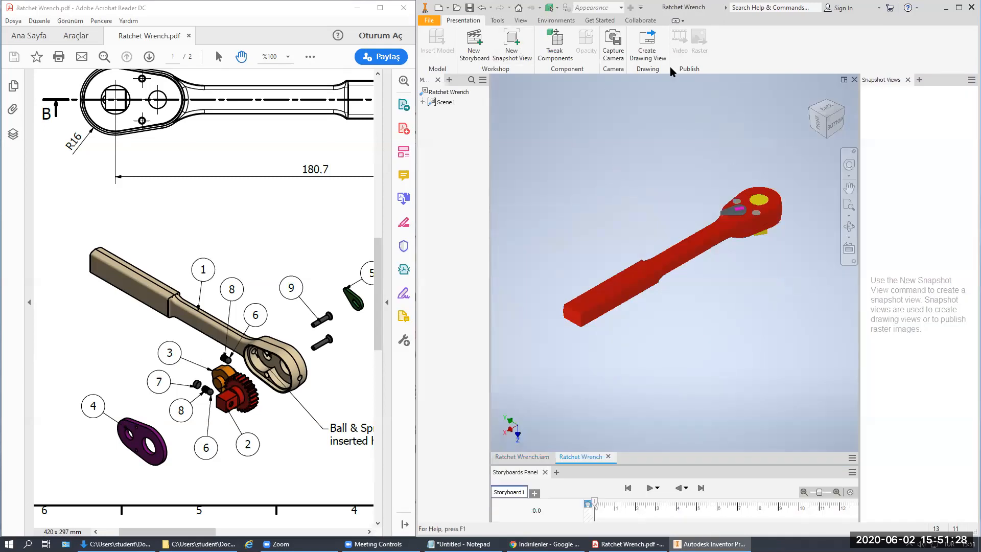
{"action": "double_click", "coordinate": [694, 5]}
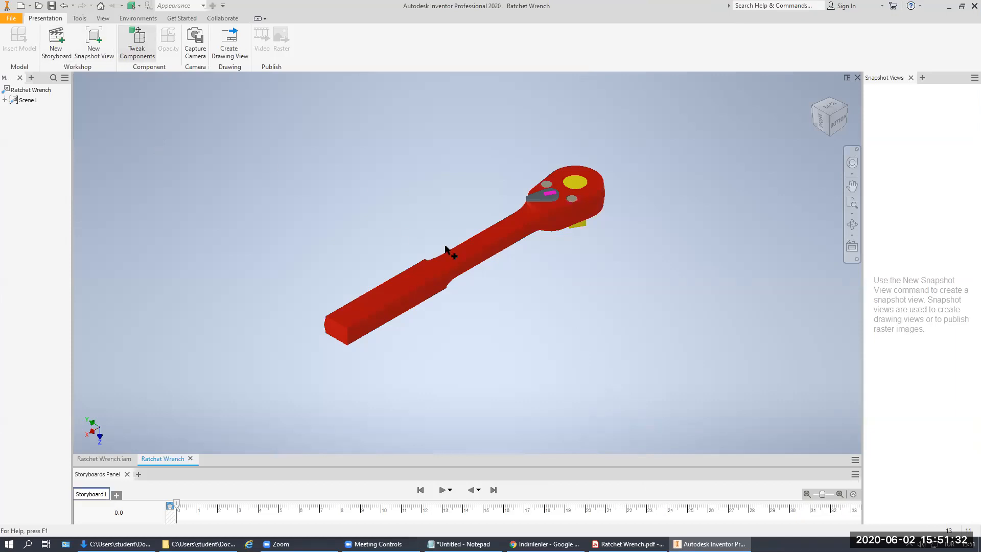
Step: Tweak both screws straight out of the wrench head on the lever side, well clear of the body
{"action": "scroll", "coordinate": [536, 184], "scroll_direction": "down", "scroll_amount": 6}
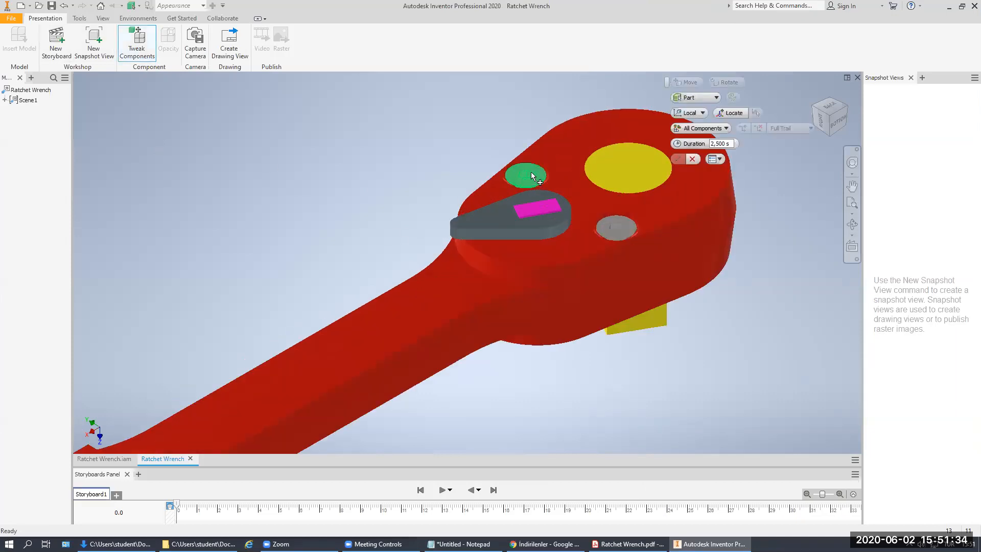
{"action": "left_click", "coordinate": [527, 173]}
{"action": "scroll", "coordinate": [587, 240], "scroll_direction": "up", "scroll_amount": 6}
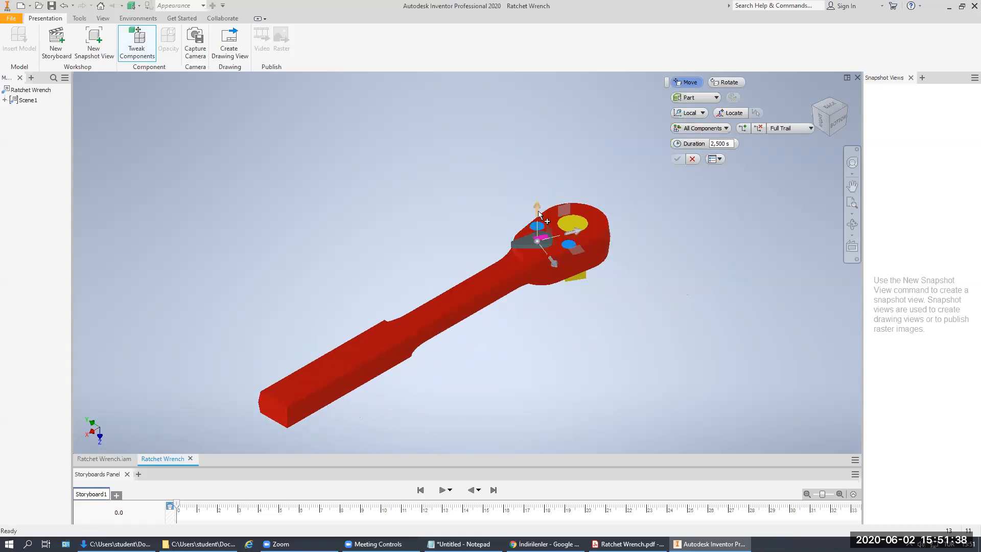
{"action": "left_click_drag", "start_coordinate": [537, 211], "coordinate": [528, 72]}
{"action": "left_click", "coordinate": [676, 159]}
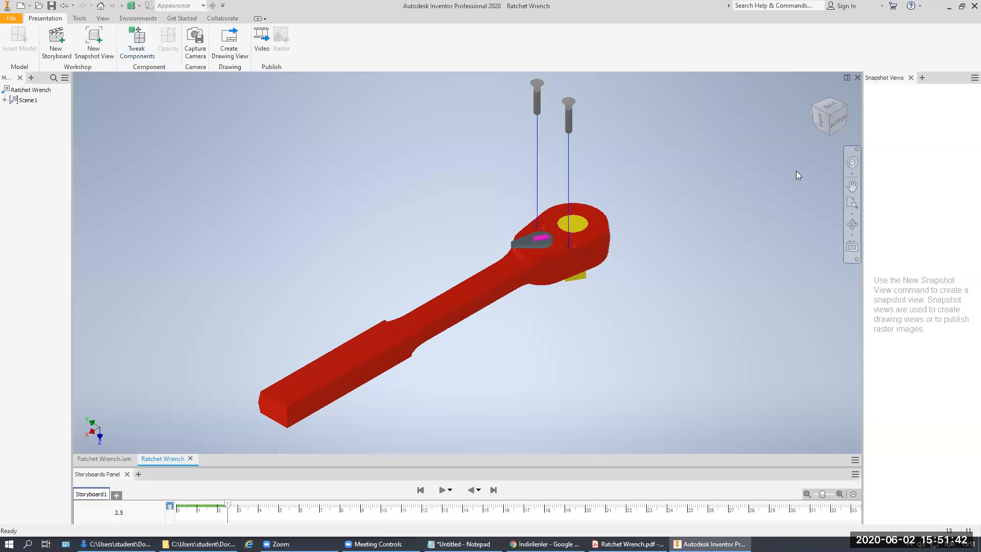
Step: Tweak the blue cover plate about 80 mm straight out from the drive side of the wrench head
{"action": "left_click", "coordinate": [830, 133]}
{"action": "left_click_drag", "start_coordinate": [555, 381], "coordinate": [556, 194]}
{"action": "left_click", "coordinate": [137, 44]}
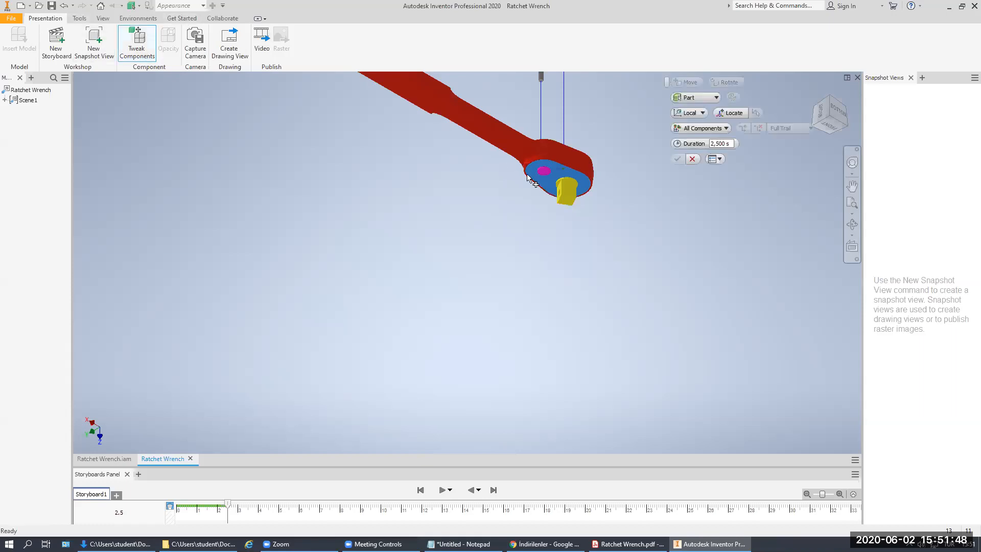
{"action": "scroll", "coordinate": [537, 170], "scroll_direction": "up", "scroll_amount": 2}
{"action": "left_click", "coordinate": [537, 168]}
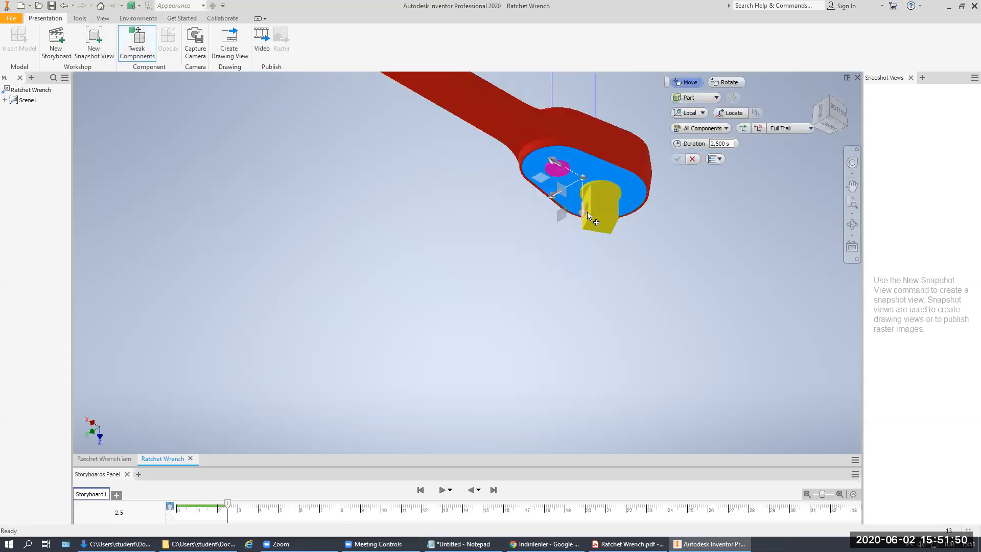
{"action": "left_click_drag", "start_coordinate": [584, 225], "coordinate": [586, 423]}
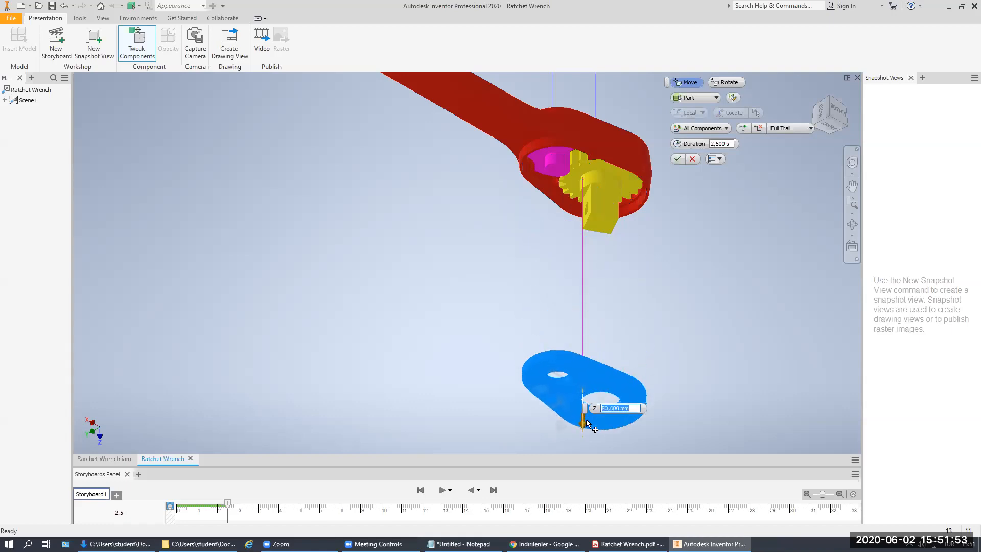
{"action": "left_click", "coordinate": [676, 159]}
Step: Tweak the lever about 31.5 mm away from the wrench head and 34.5 mm toward the handle side
{"action": "scroll", "coordinate": [572, 259], "scroll_direction": "down", "scroll_amount": 3}
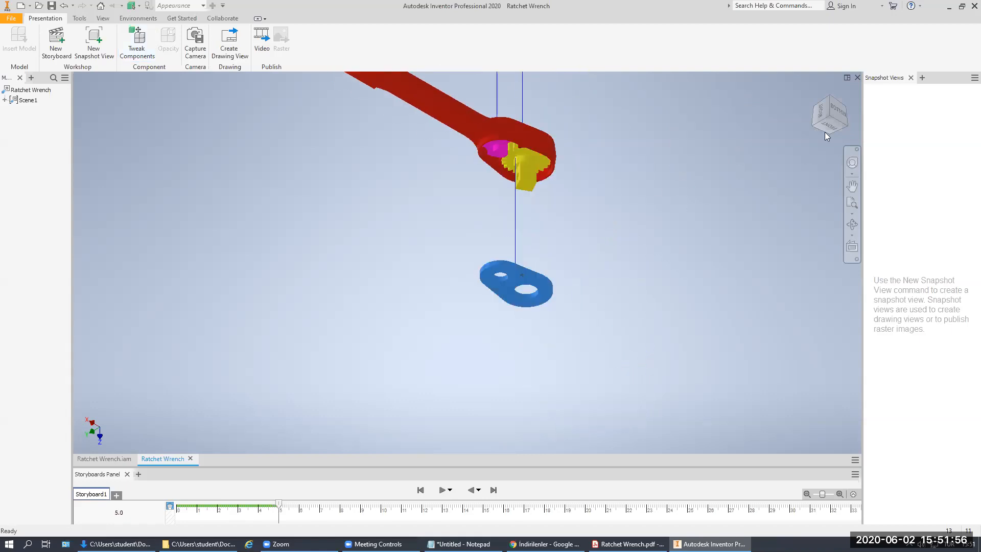
{"action": "left_click", "coordinate": [830, 102]}
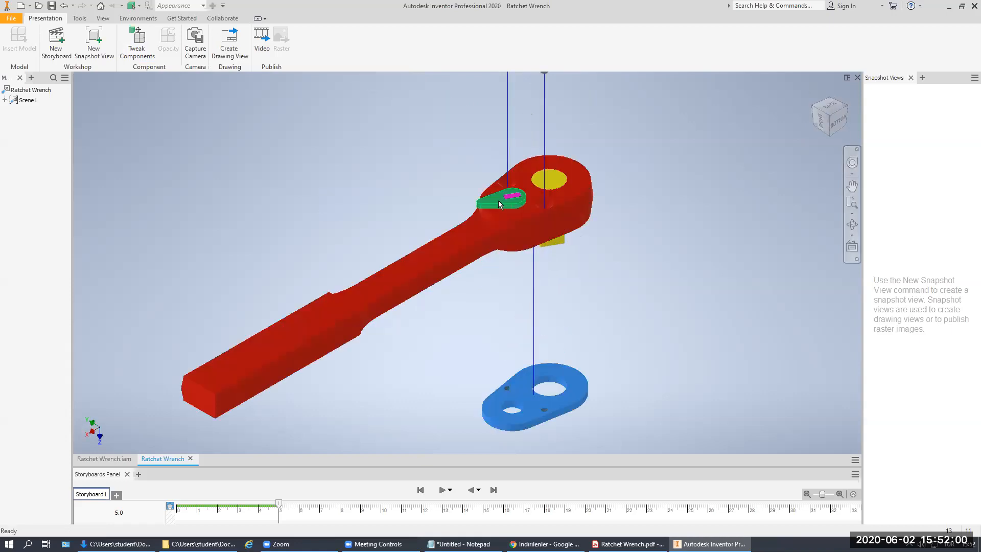
{"action": "left_click", "coordinate": [136, 39]}
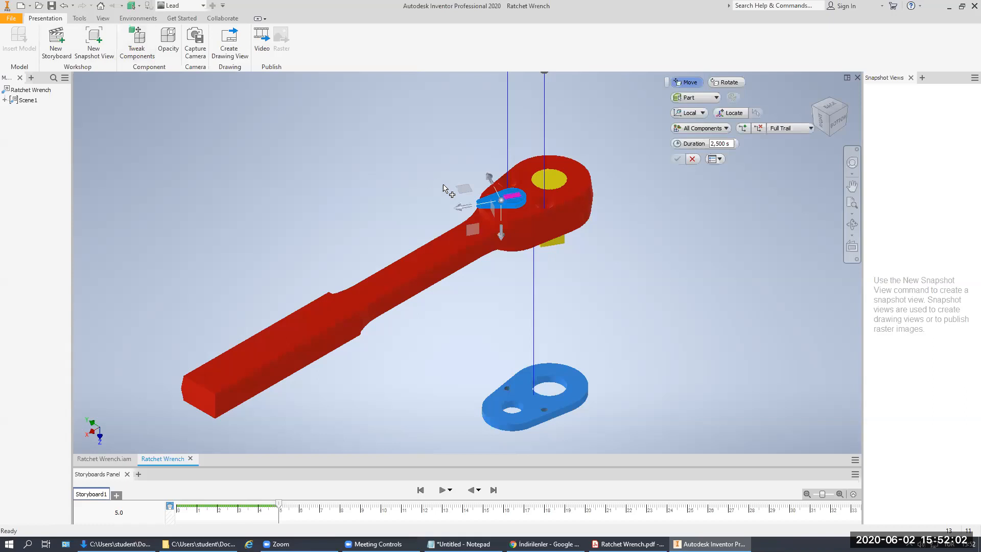
{"action": "left_click_drag", "start_coordinate": [500, 231], "coordinate": [499, 149]}
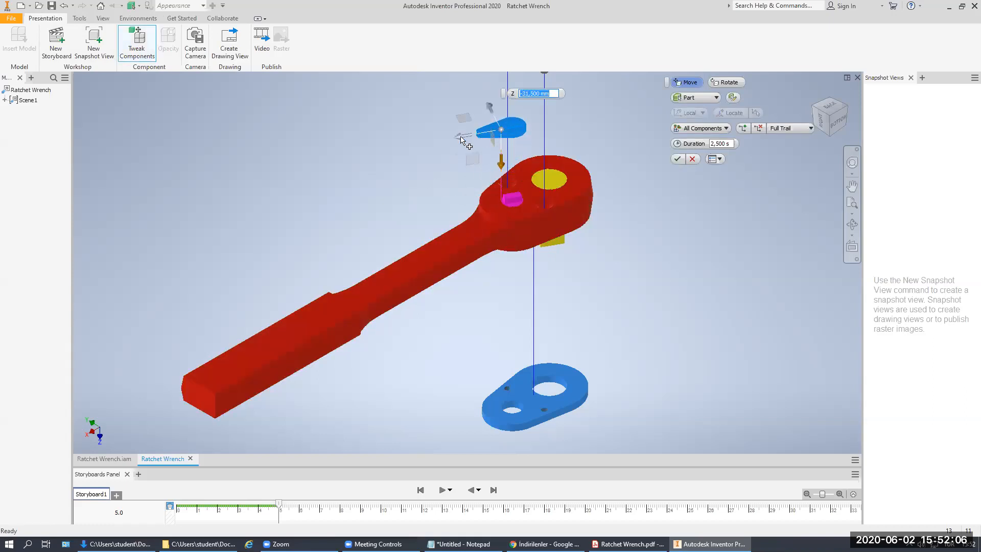
{"action": "left_click_drag", "start_coordinate": [388, 148], "coordinate": [372, 151]}
{"action": "left_click", "coordinate": [677, 158]}
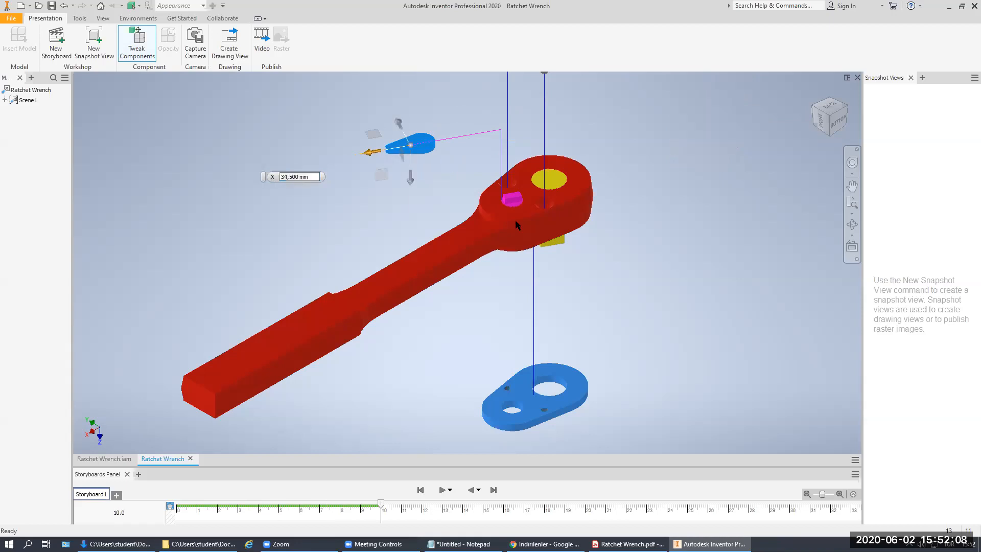
Step: Try to tweak the selected gear and pawl group about 47 mm out of the wrench head toward the cover plate
{"action": "scroll", "coordinate": [522, 217], "scroll_direction": "down", "scroll_amount": 5}
{"action": "middle_click_drag", "start_coordinate": [593, 255], "coordinate": [532, 206]}
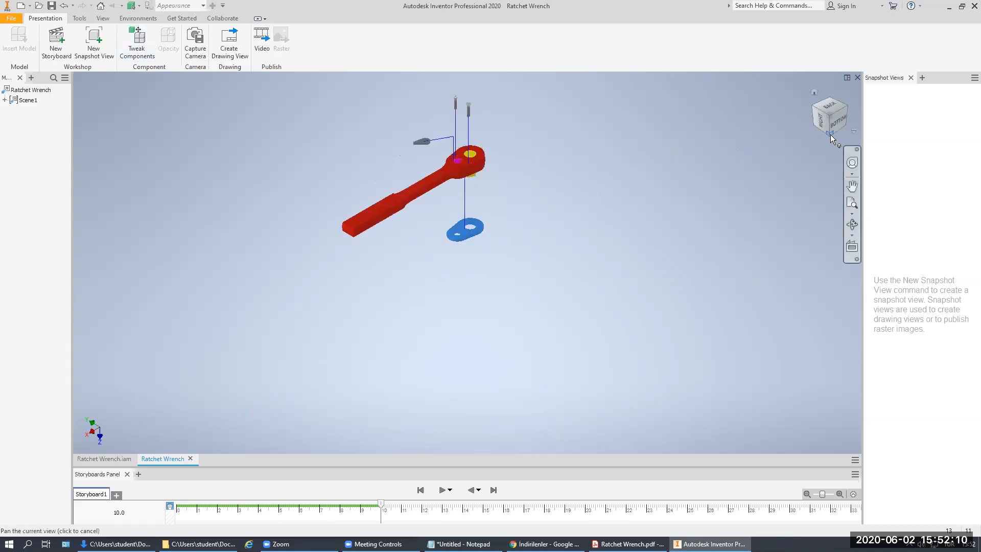
{"action": "left_click", "coordinate": [848, 125]}
{"action": "middle_click_drag", "start_coordinate": [691, 243], "coordinate": [587, 139]}
{"action": "left_click", "coordinate": [528, 140]}
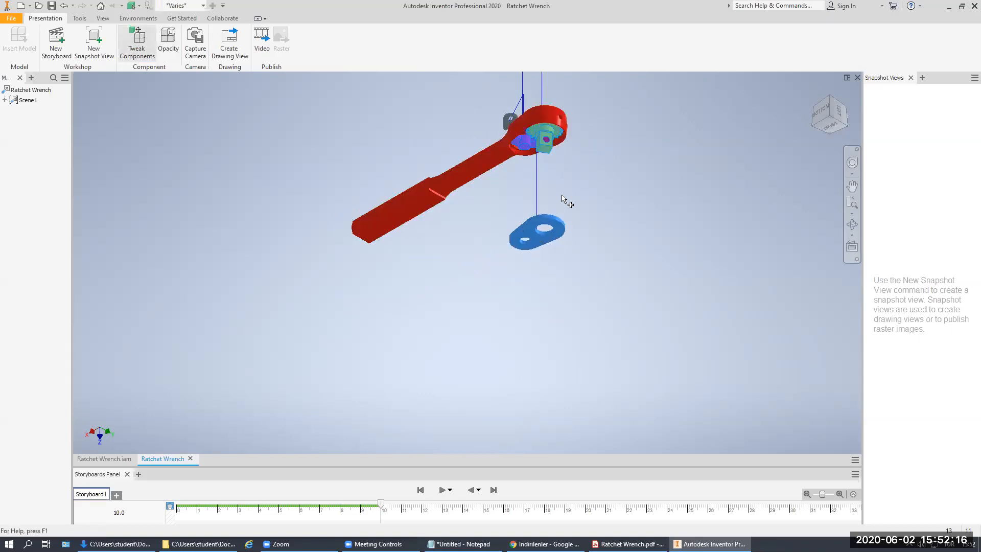
{"action": "left_click_drag", "start_coordinate": [544, 117], "coordinate": [555, 154]}
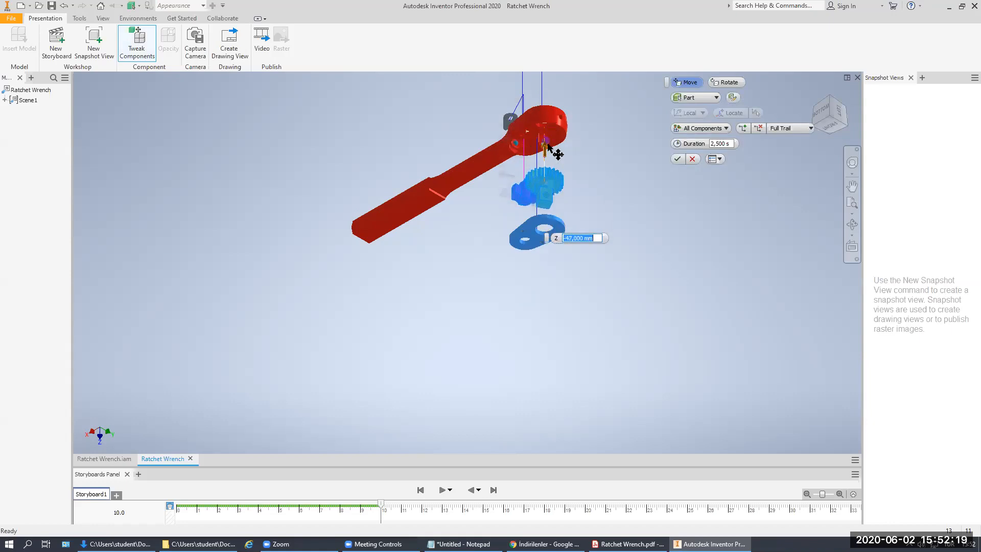
{"action": "left_click", "coordinate": [677, 158]}
Step: Examine which small spring parts were left out of the move, and undo the last gear and pawl tweak
{"action": "scroll", "coordinate": [549, 209], "scroll_direction": "up", "scroll_amount": 5}
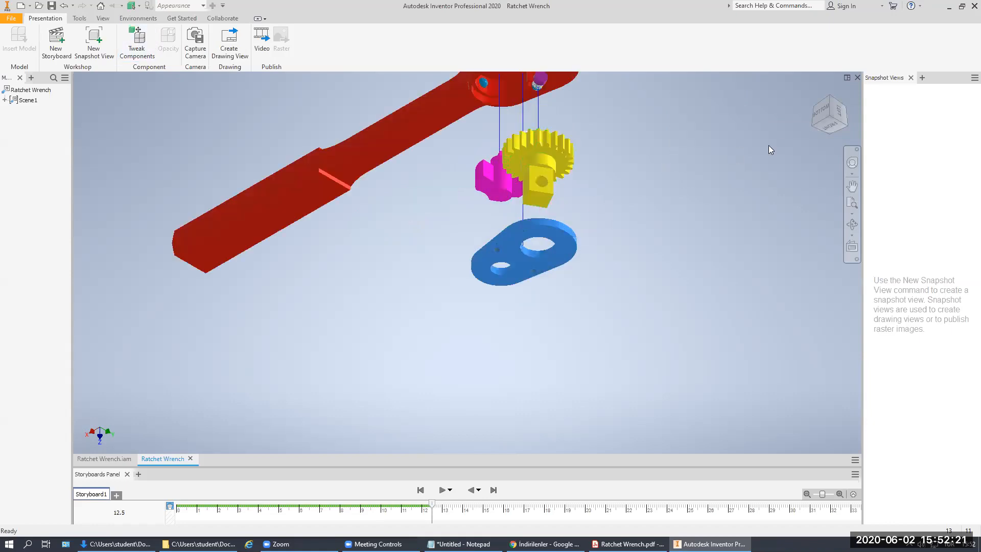
{"action": "left_click", "coordinate": [814, 124]}
{"action": "scroll", "coordinate": [540, 265], "scroll_direction": "up", "scroll_amount": 6}
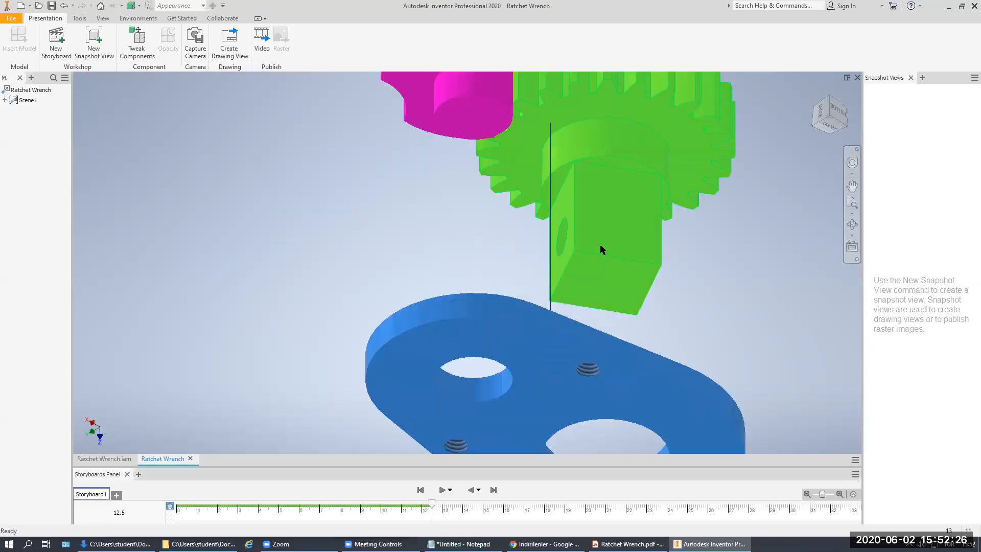
{"action": "scroll", "coordinate": [634, 249], "scroll_direction": "down", "scroll_amount": 5}
{"action": "scroll", "coordinate": [601, 186], "scroll_direction": "up", "scroll_amount": 5}
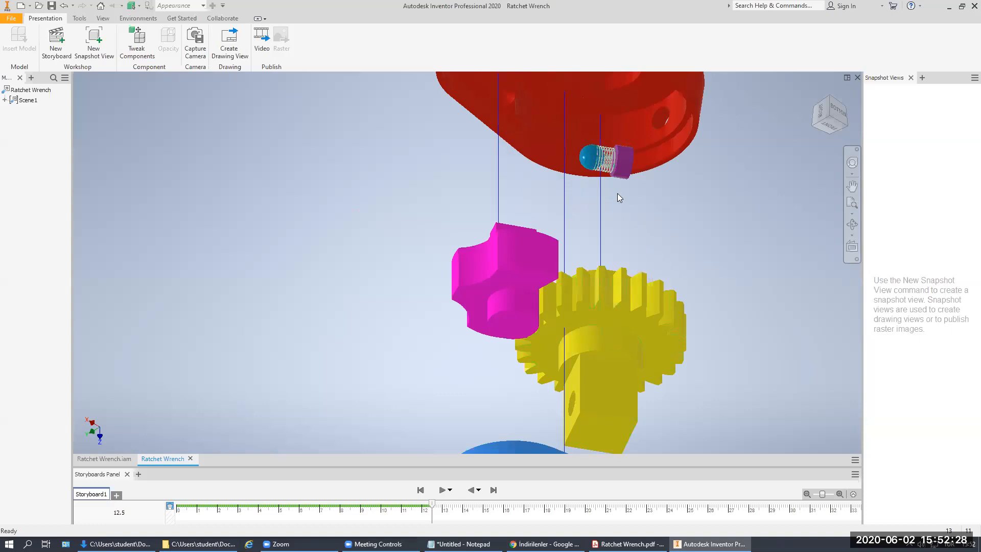
{"action": "scroll", "coordinate": [613, 202], "scroll_direction": "down", "scroll_amount": 5}
{"action": "scroll", "coordinate": [566, 174], "scroll_direction": "up", "scroll_amount": 4}
{"action": "key", "text": "ctrl+z"}
Step: Select the gear, pawl and all their internal spring parts without the wrench body, and tweak them about 42 mm toward the cover plate
{"action": "scroll", "coordinate": [601, 217], "scroll_direction": "down", "scroll_amount": 5}
{"action": "middle_click_drag", "start_coordinate": [593, 209], "coordinate": [550, 212]}
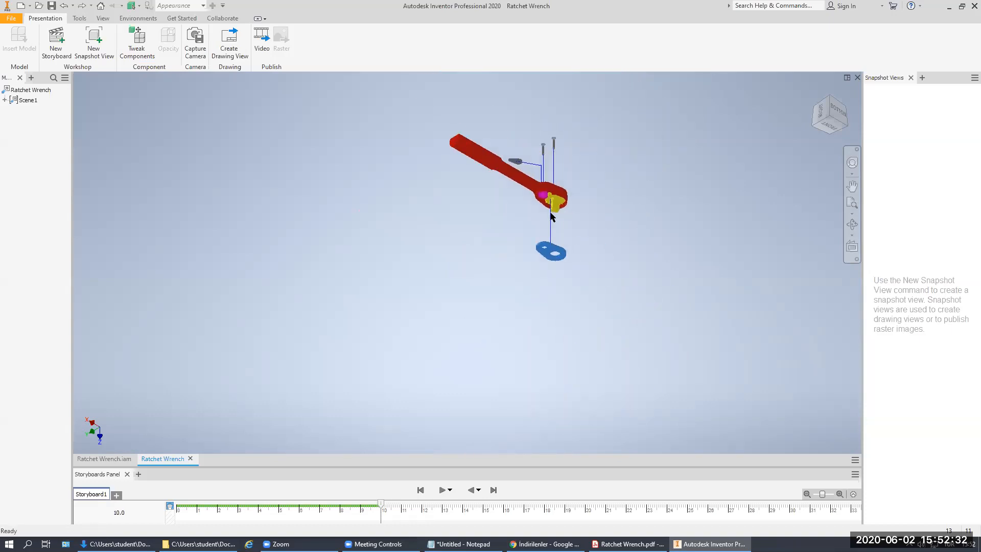
{"action": "left_click", "coordinate": [837, 112]}
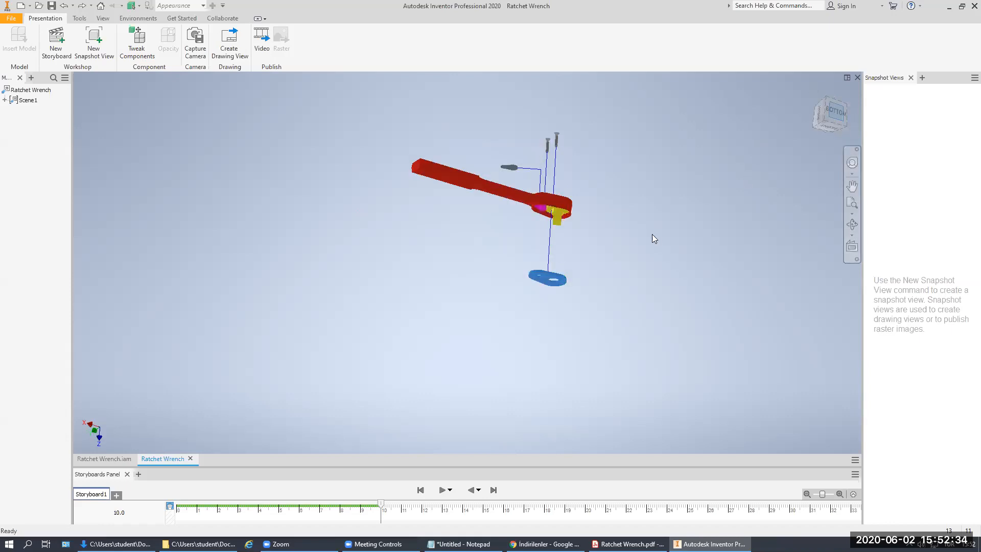
{"action": "left_click_drag", "start_coordinate": [680, 276], "coordinate": [536, 162]}
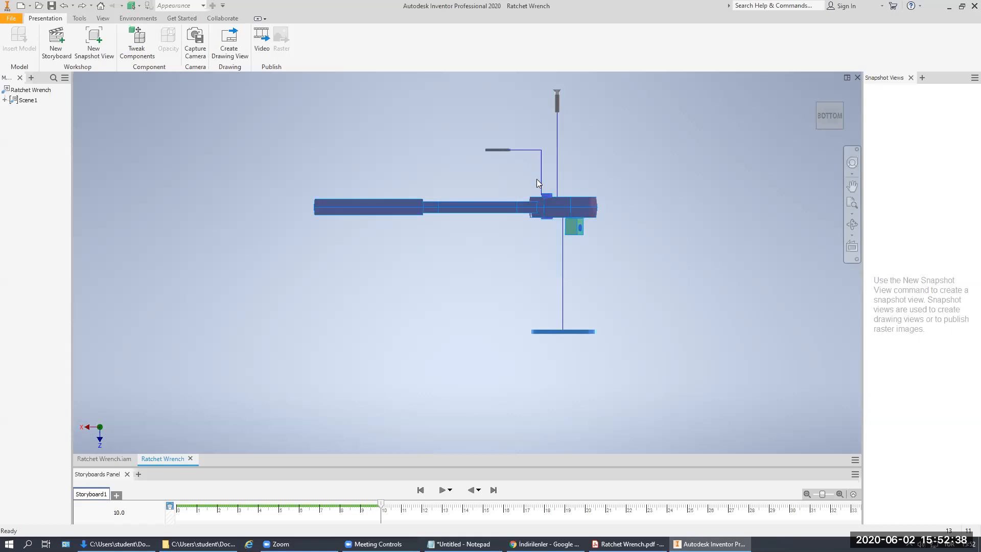
{"action": "left_click", "coordinate": [491, 206], "text": "ctrl"}
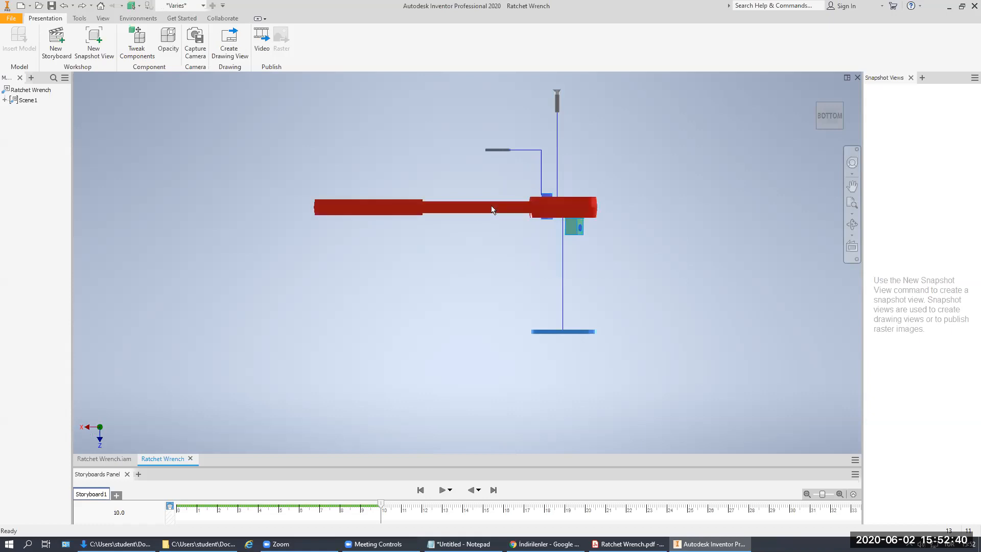
{"action": "left_click_drag", "start_coordinate": [612, 258], "coordinate": [555, 184]}
{"action": "left_click", "coordinate": [479, 208], "text": "ctrl"}
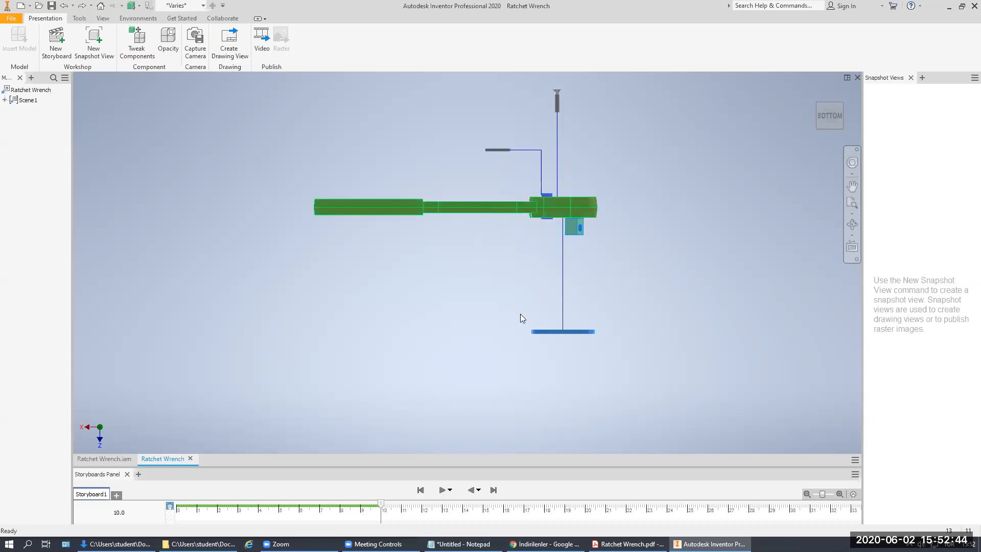
{"action": "left_click", "coordinate": [457, 201], "text": "ctrl"}
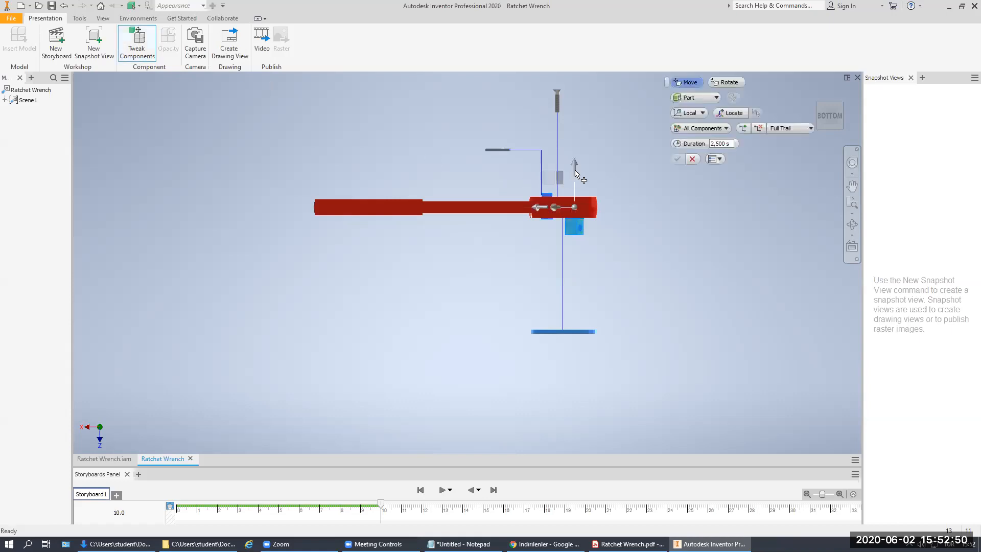
{"action": "left_click_drag", "start_coordinate": [574, 165], "coordinate": [576, 226]}
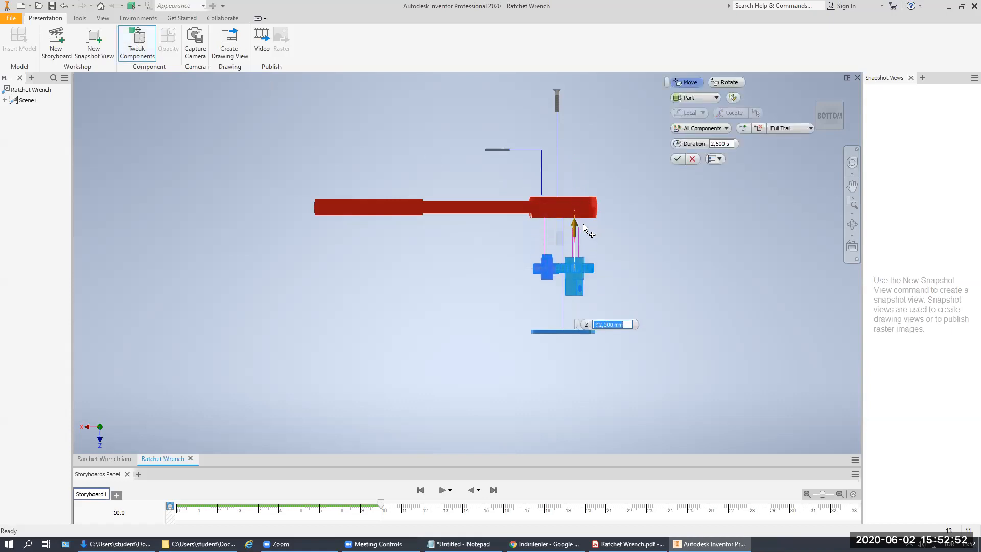
{"action": "key", "text": "Return"}
Step: Tweak the purple plug about 24.7 mm out of the hole in the gear's square drive along the hole axis
{"action": "scroll", "coordinate": [573, 266], "scroll_direction": "up", "scroll_amount": 4}
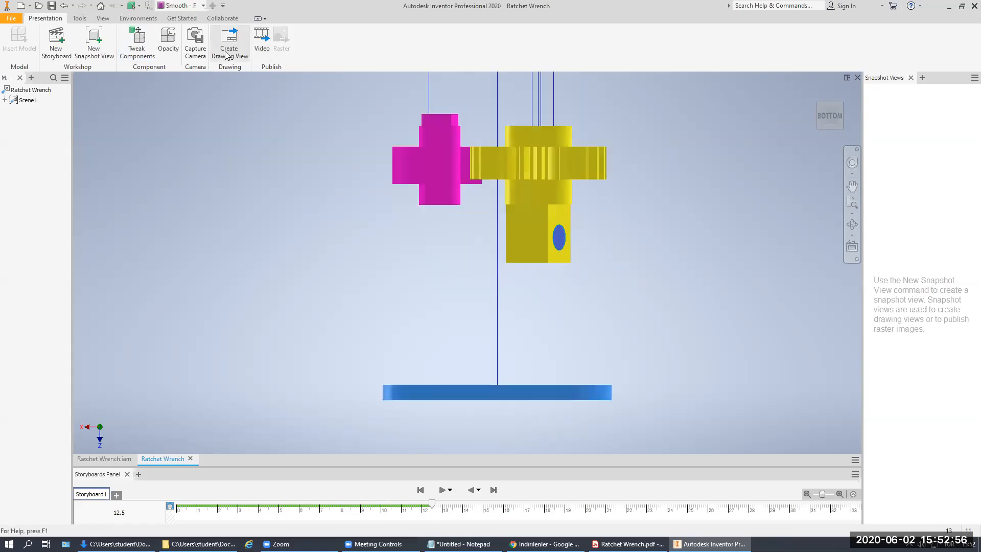
{"action": "left_click", "coordinate": [137, 43]}
{"action": "left_click", "coordinate": [572, 238]}
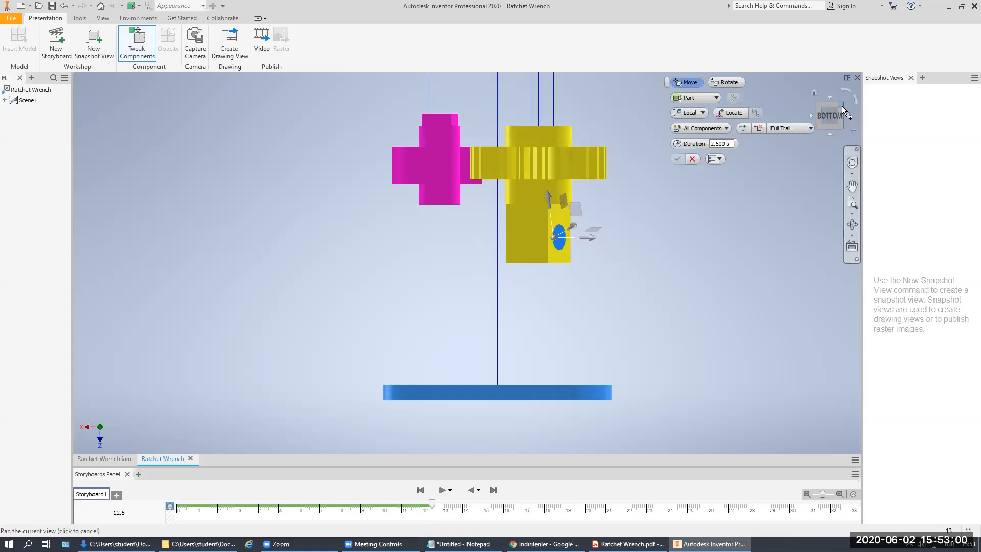
{"action": "left_click", "coordinate": [822, 122]}
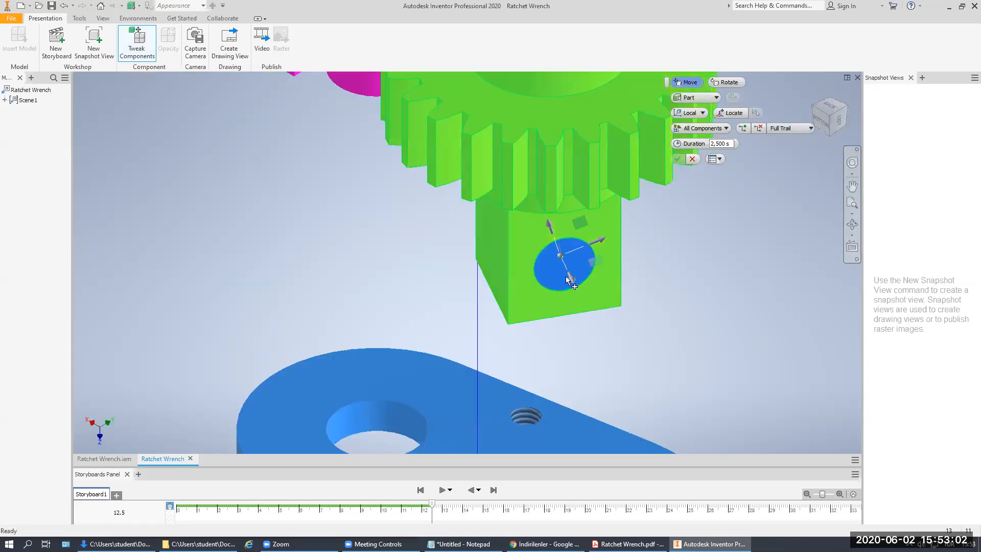
{"action": "left_click_drag", "start_coordinate": [572, 276], "coordinate": [775, 405]}
{"action": "scroll", "coordinate": [661, 139], "scroll_direction": "down", "scroll_amount": 5}
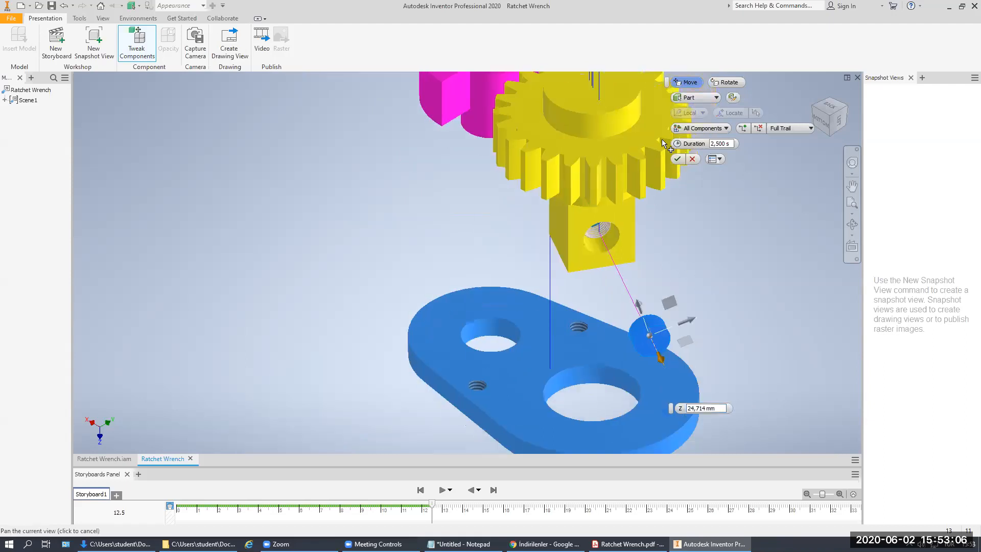
{"action": "left_click", "coordinate": [677, 159]}
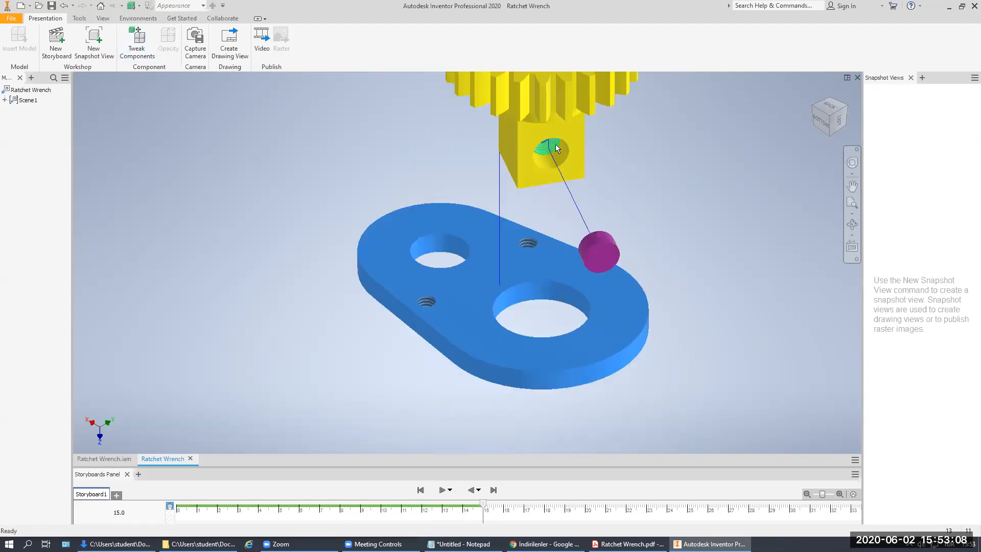
Step: Tweak the spring and ball out of the hole in the gear's square drive about 16.4 mm along the hole axis
{"action": "left_click", "coordinate": [556, 145]}
{"action": "scroll", "coordinate": [546, 143], "scroll_direction": "up", "scroll_amount": 5}
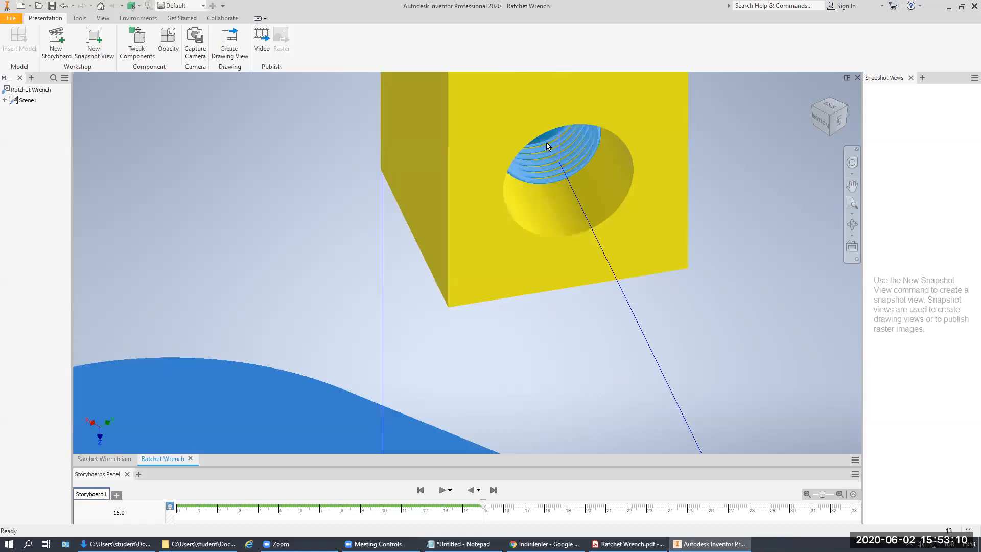
{"action": "left_click", "coordinate": [544, 137]}
{"action": "scroll", "coordinate": [603, 166], "scroll_direction": "down", "scroll_amount": 5}
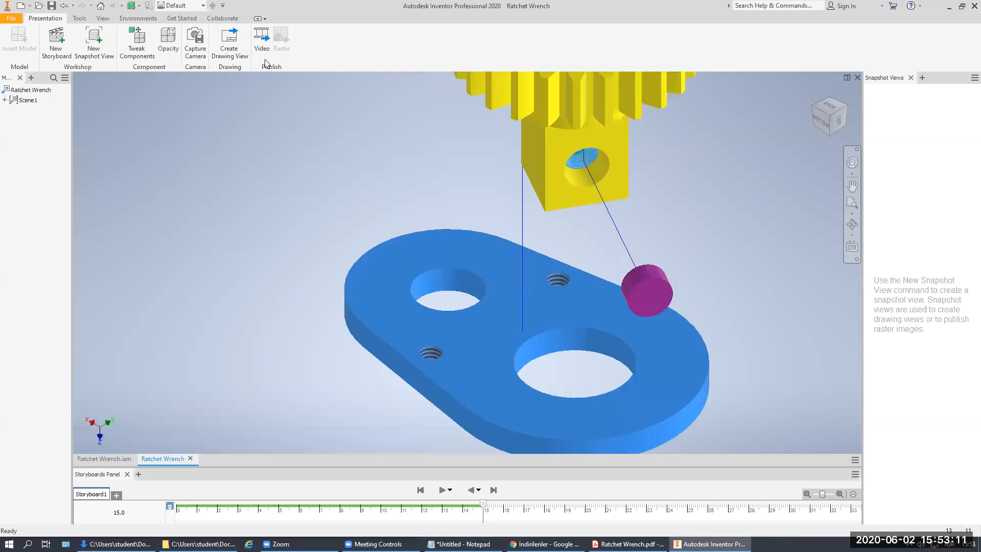
{"action": "left_click", "coordinate": [137, 45]}
{"action": "left_click_drag", "start_coordinate": [586, 168], "coordinate": [659, 257]}
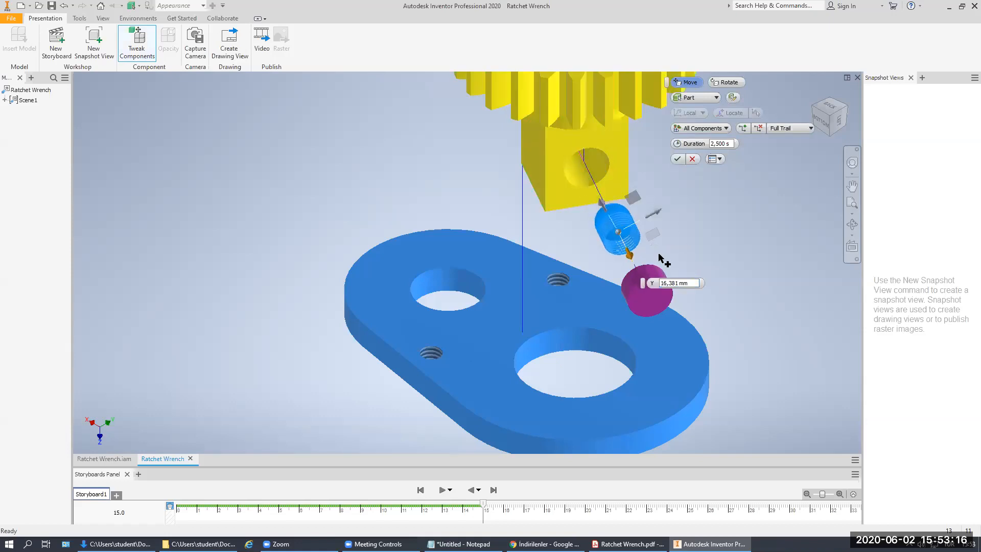
{"action": "left_click", "coordinate": [677, 158]}
Step: Tweak the ball and spring out of the wrench head's pocket in World orientation, toward the cover plate and 42 mm along X toward the handle
{"action": "scroll", "coordinate": [672, 182], "scroll_direction": "down", "scroll_amount": 5}
{"action": "middle_click_drag", "start_coordinate": [672, 182], "coordinate": [645, 254]}
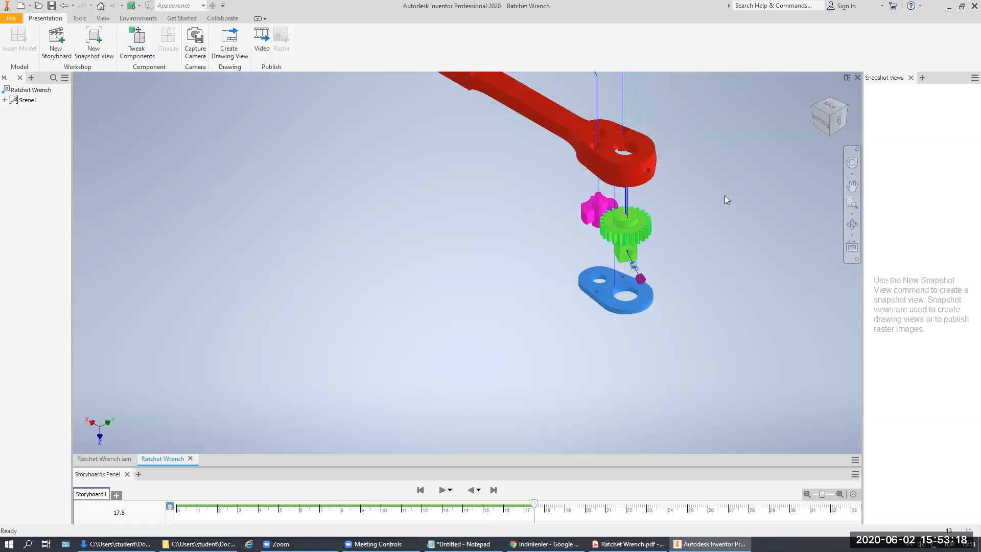
{"action": "left_click", "coordinate": [832, 136]}
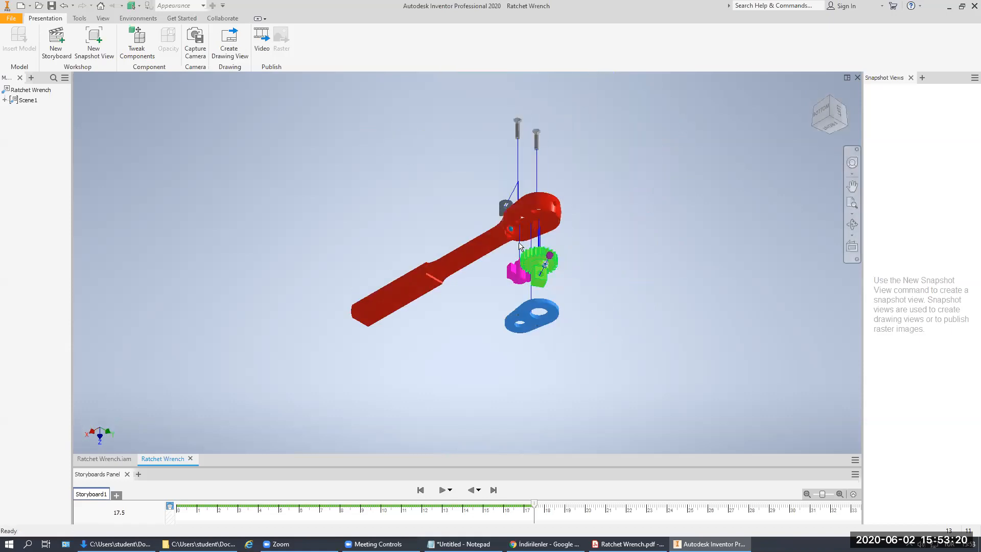
{"action": "scroll", "coordinate": [513, 227], "scroll_direction": "up", "scroll_amount": 5}
{"action": "scroll", "coordinate": [482, 209], "scroll_direction": "up", "scroll_amount": 2}
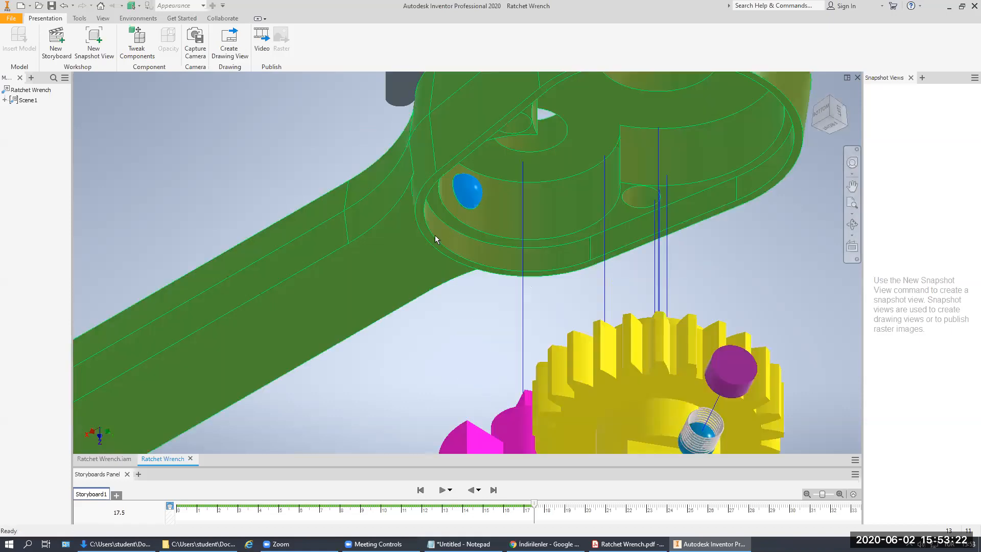
{"action": "left_click", "coordinate": [435, 235]}
{"action": "scroll", "coordinate": [419, 245], "scroll_direction": "down", "scroll_amount": 5}
{"action": "scroll", "coordinate": [393, 261], "scroll_direction": "down", "scroll_amount": 2}
{"action": "middle_click_drag", "start_coordinate": [403, 263], "coordinate": [475, 170]}
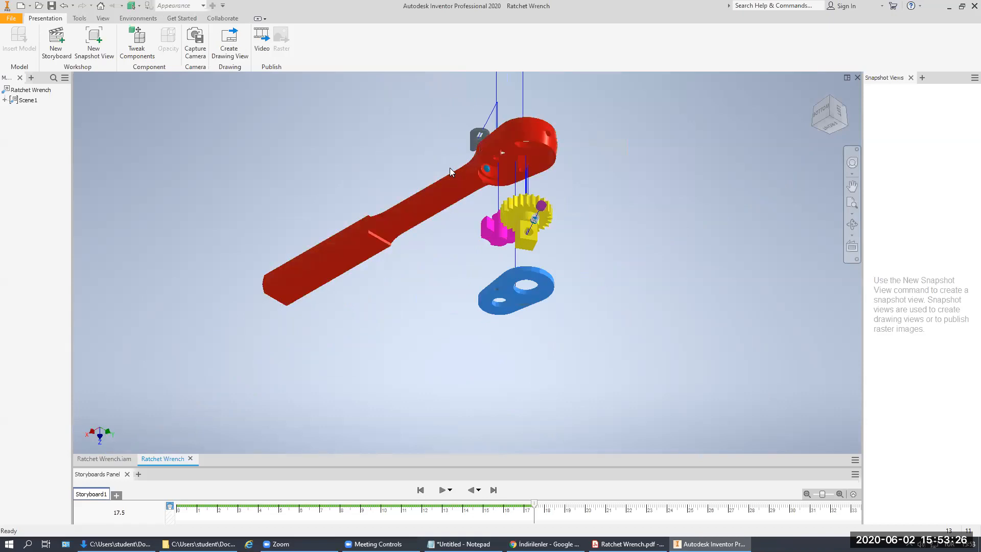
{"action": "left_click_drag", "start_coordinate": [454, 155], "coordinate": [518, 197]}
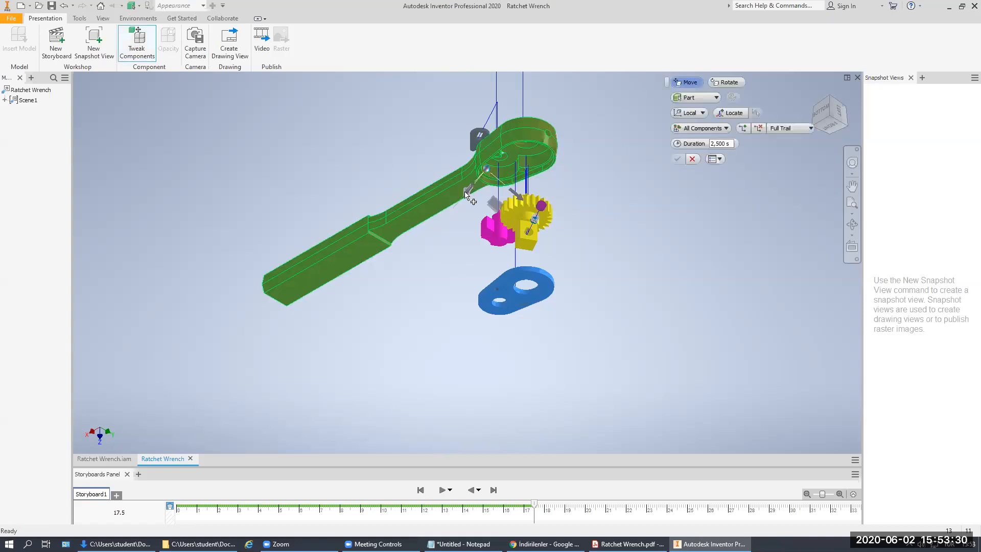
{"action": "left_click", "coordinate": [695, 113]}
{"action": "left_click", "coordinate": [695, 137]}
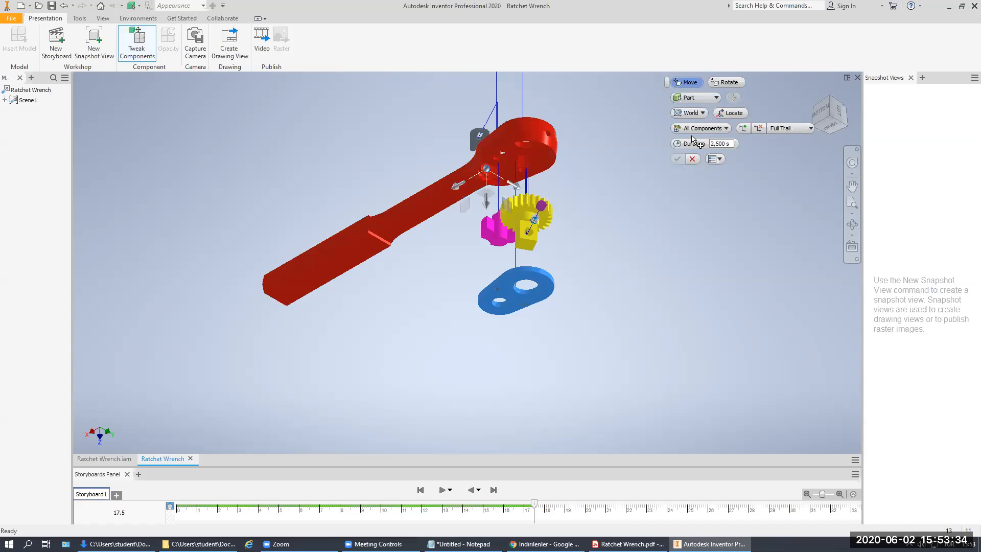
{"action": "left_click_drag", "start_coordinate": [459, 185], "coordinate": [434, 258]}
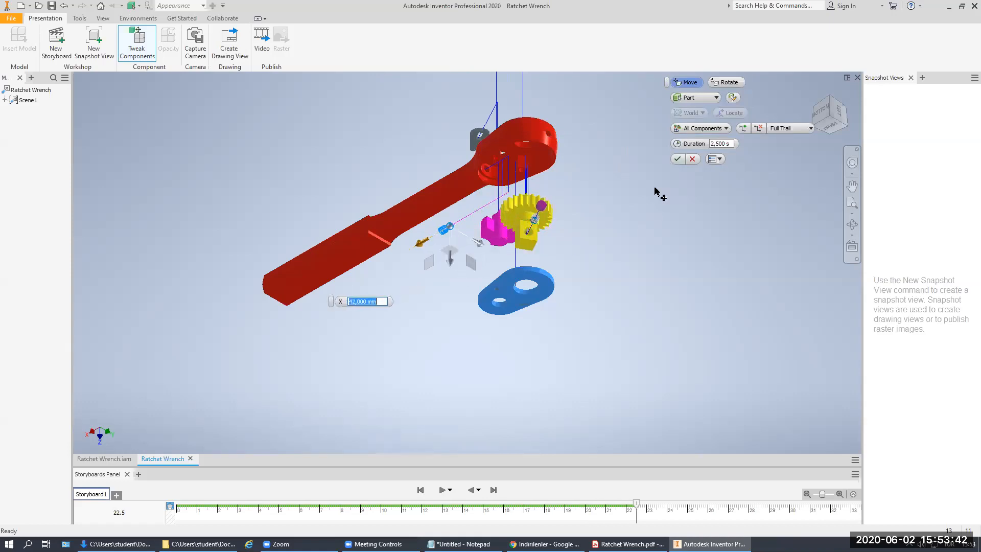
{"action": "left_click", "coordinate": [677, 160]}
Step: Play the explosion animation and compare the component arrangement with the exploded view in the Ratchet Wrench PDF
{"action": "left_click", "coordinate": [442, 489]}
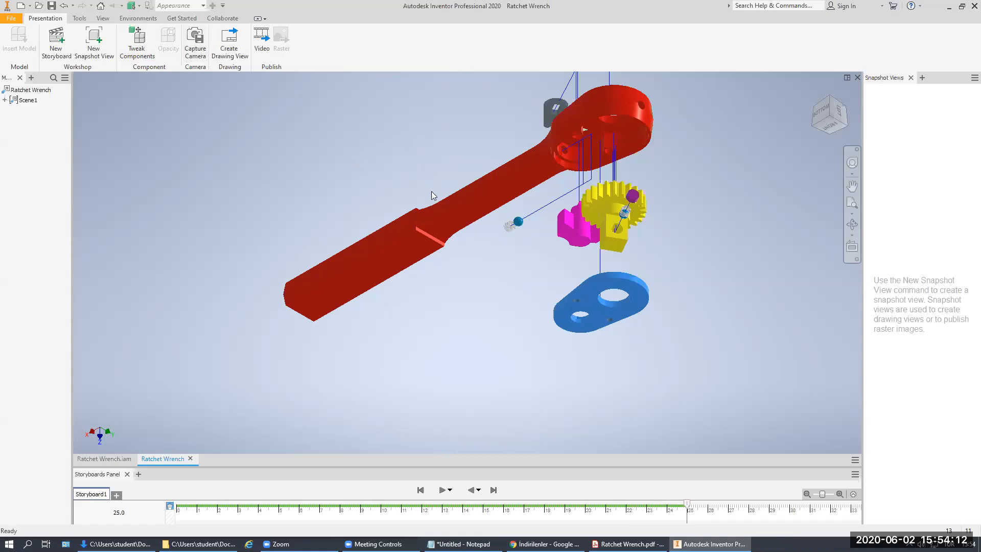
{"action": "scroll", "coordinate": [339, 193], "scroll_direction": "down", "scroll_amount": 4}
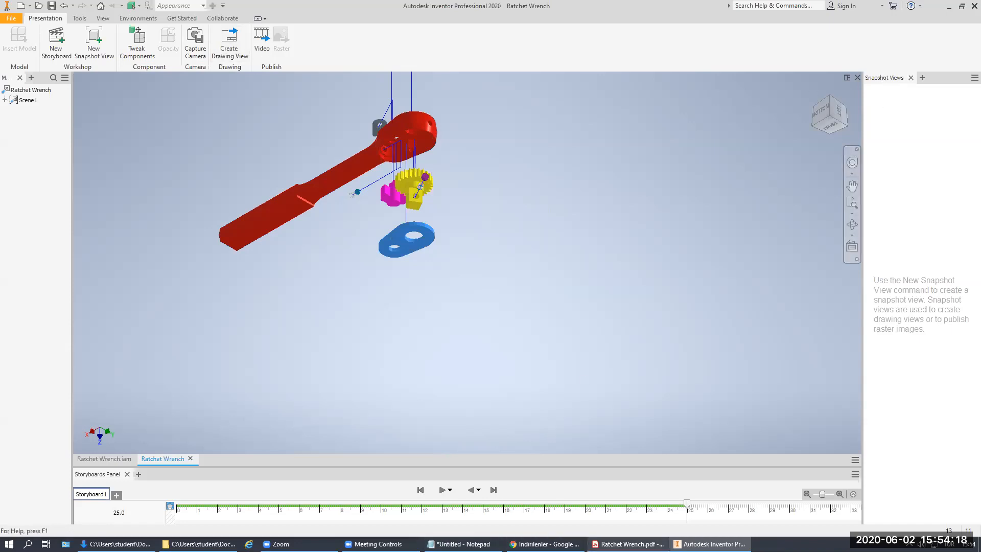
{"action": "left_click", "coordinate": [628, 544]}
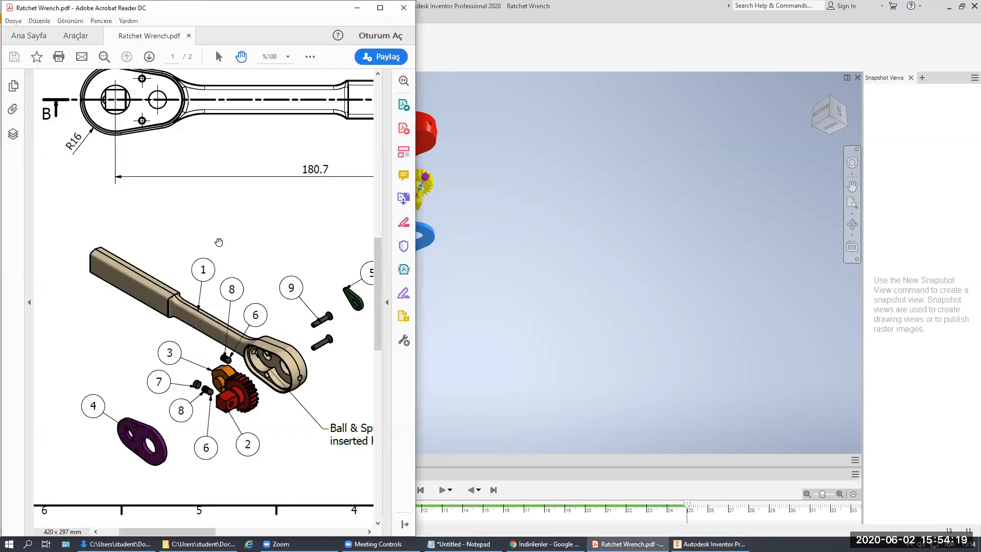
{"action": "left_click", "coordinate": [573, 251]}
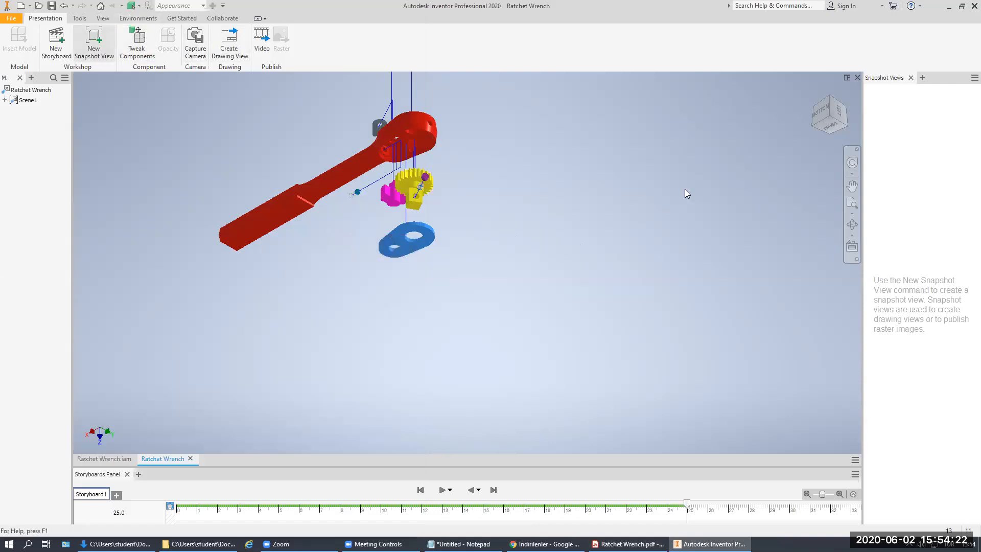
Step: Take a trial snapshot view of the exploded wrench in its current orientation and delete it
{"action": "scroll", "coordinate": [583, 198], "scroll_direction": "up", "scroll_amount": 5}
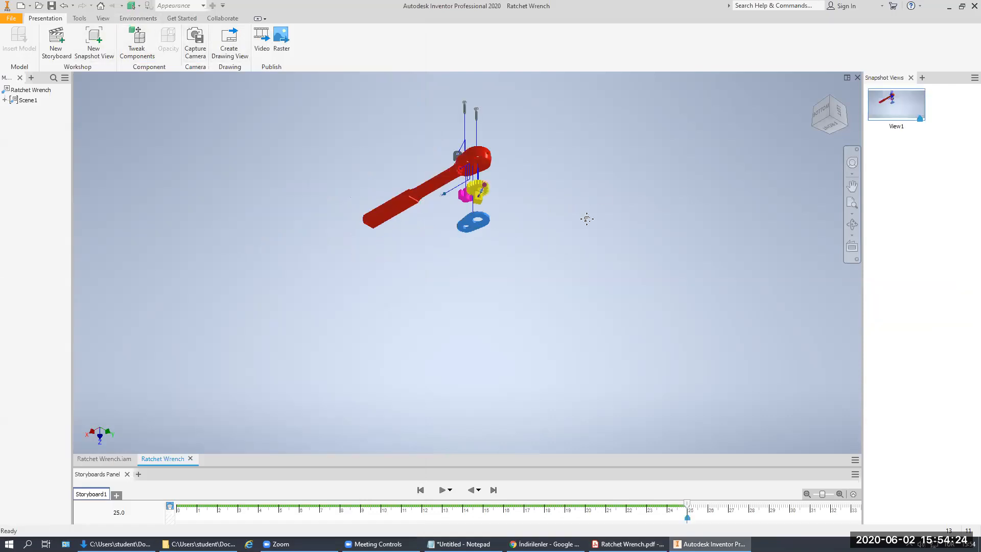
{"action": "right_click", "coordinate": [909, 104]}
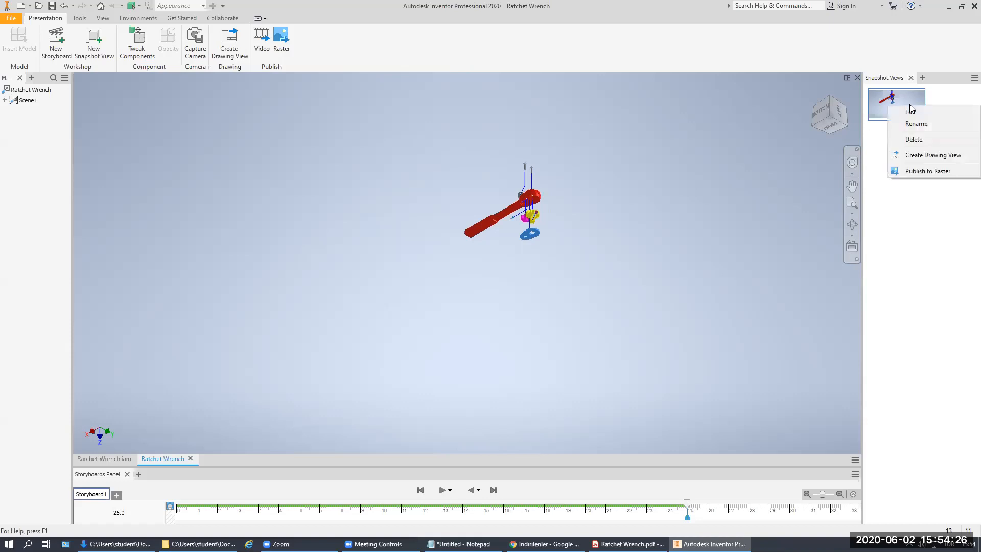
{"action": "left_click", "coordinate": [914, 136]}
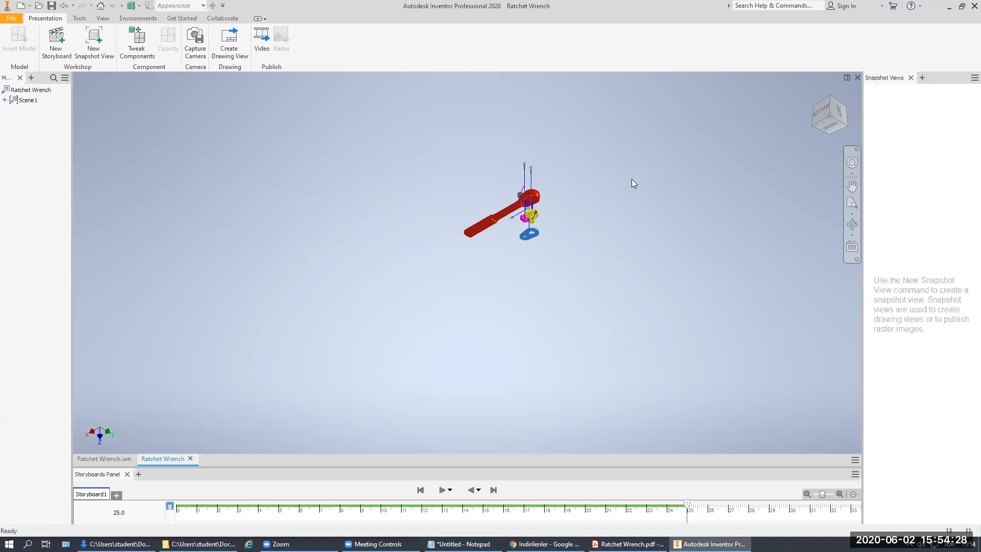
Step: Orient the exploded wrench diagonally like the PDF's exploded view and create a new snapshot view of it
{"action": "scroll", "coordinate": [531, 179], "scroll_direction": "down", "scroll_amount": 5}
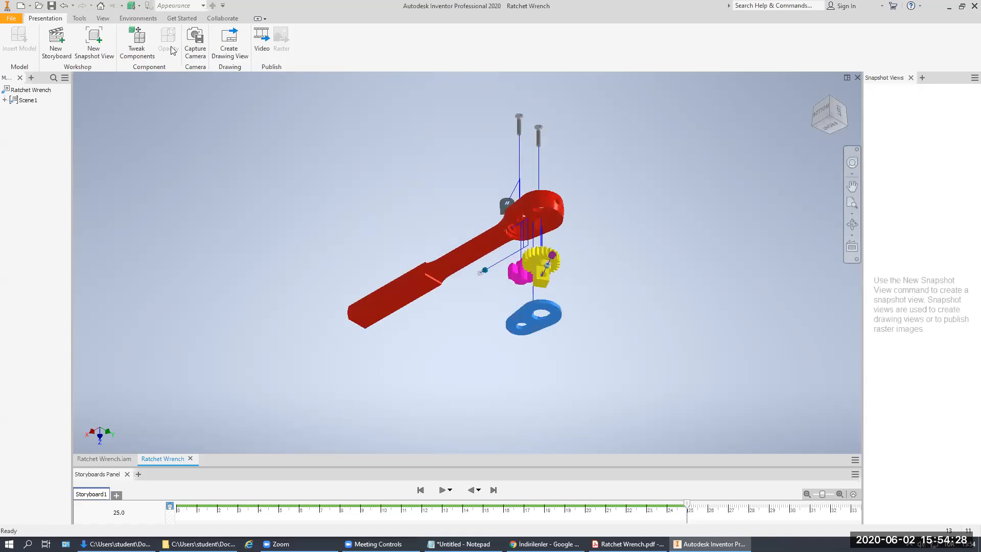
{"action": "left_click", "coordinate": [828, 124]}
{"action": "left_click", "coordinate": [854, 105]}
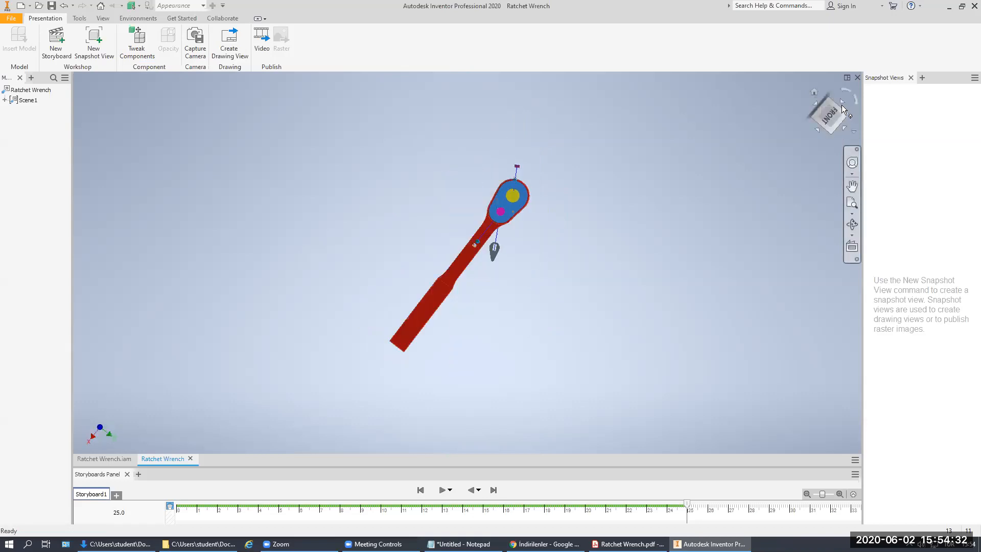
{"action": "key", "text": "F6"}
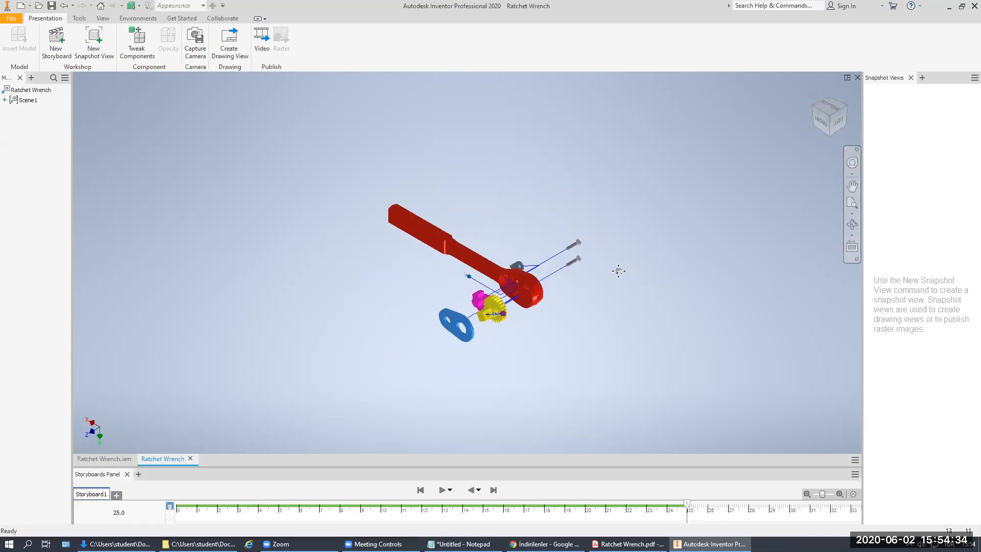
{"action": "left_click", "coordinate": [95, 43]}
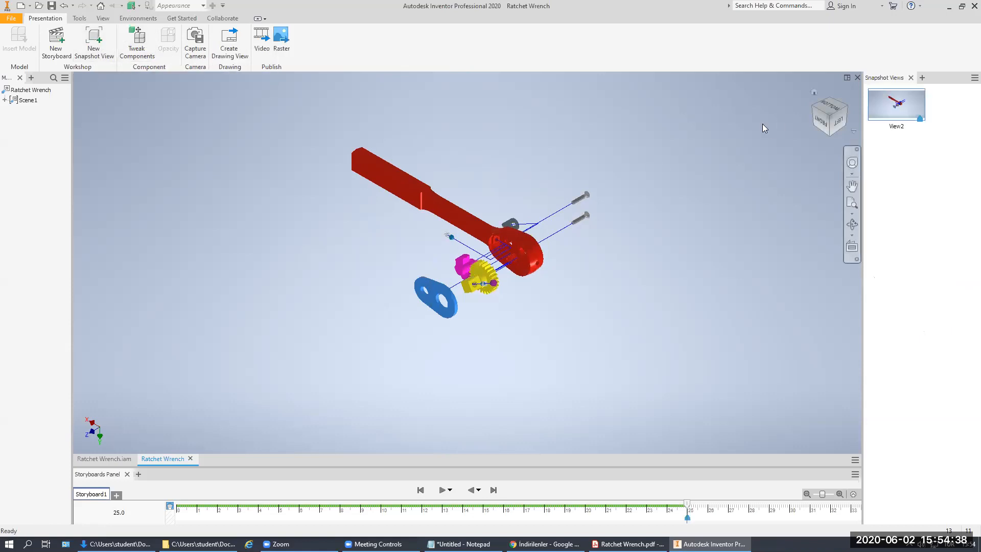
Step: Save the presentation as Ratchet Wrench.ipn in the Ratchet Wench folder and close the open documents
{"action": "left_click", "coordinate": [51, 6]}
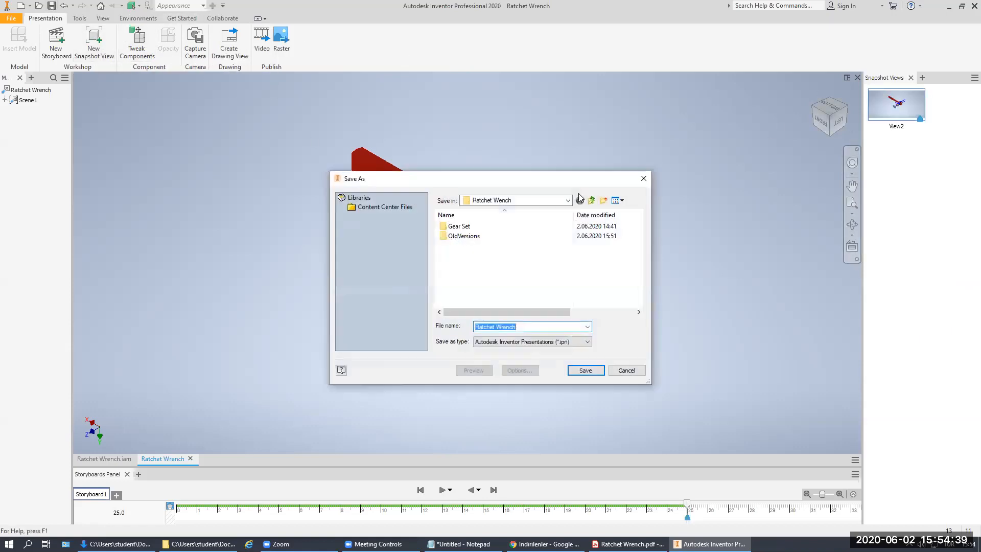
{"action": "left_click", "coordinate": [594, 372]}
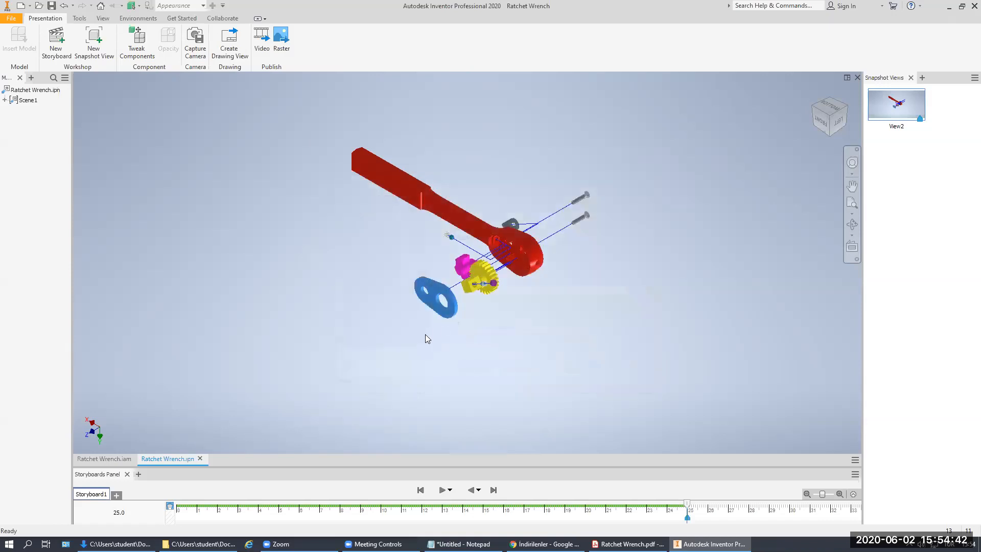
{"action": "left_click", "coordinate": [200, 458]}
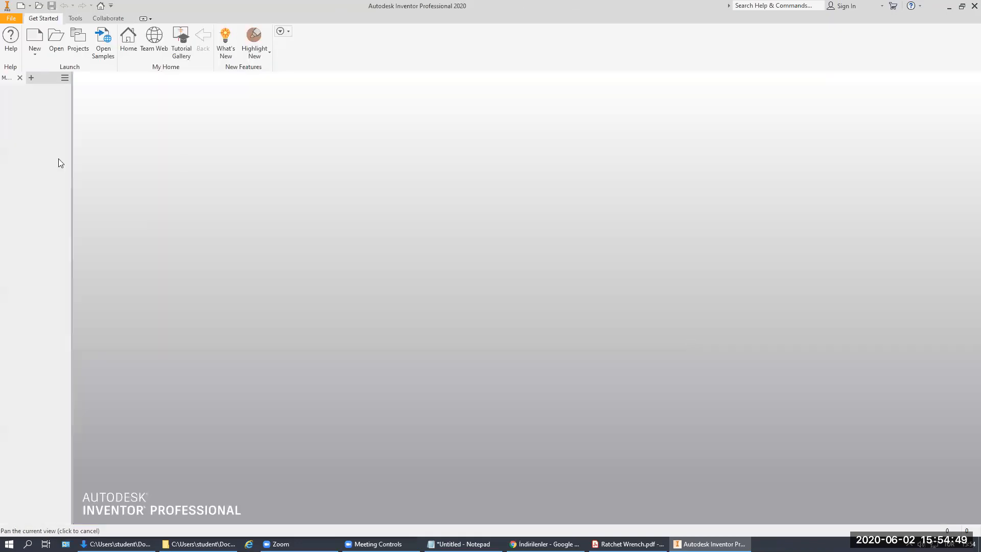
Step: Begin creating a new file from the Metric templates
{"action": "left_click", "coordinate": [35, 41]}
{"action": "key", "text": "Escape"}
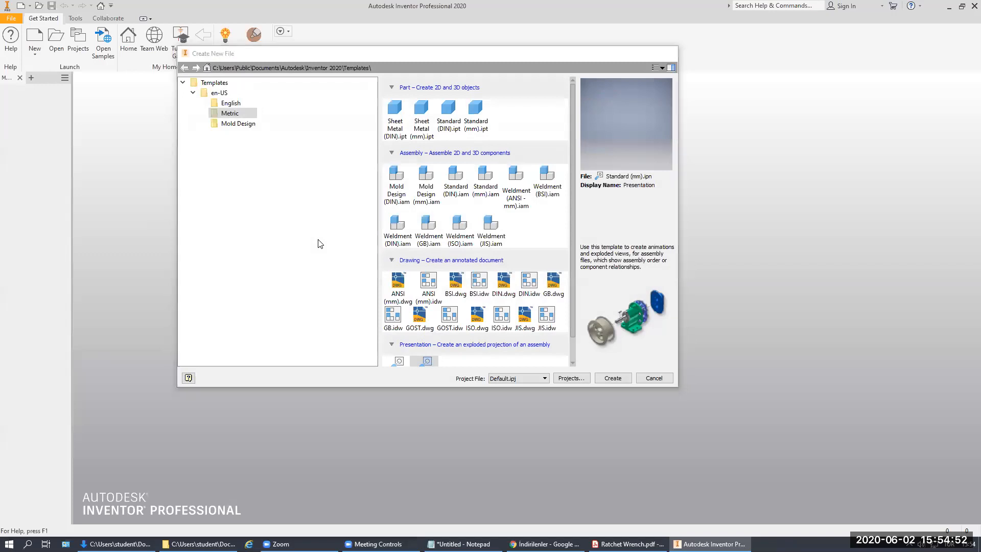